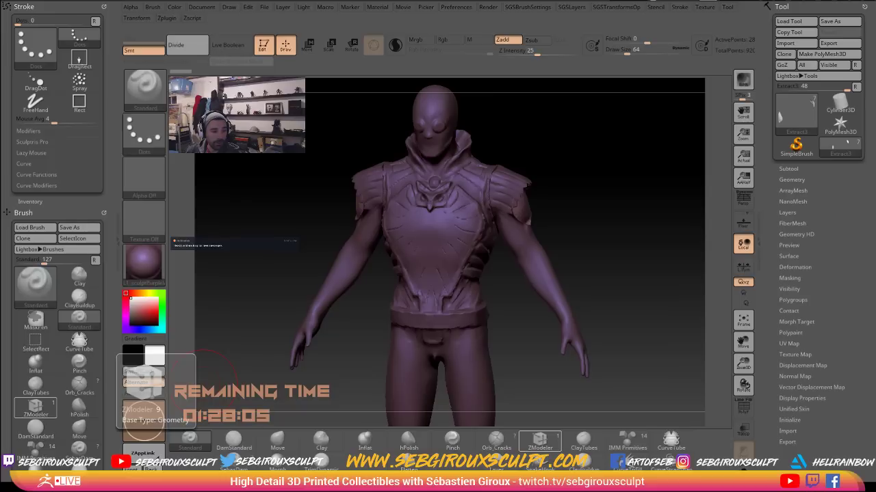
key(alt+Tab)
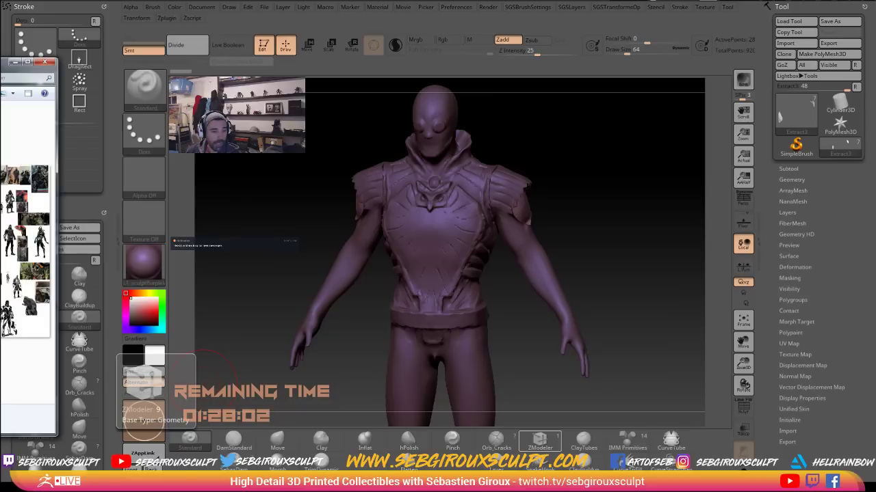
key(alt+Tab)
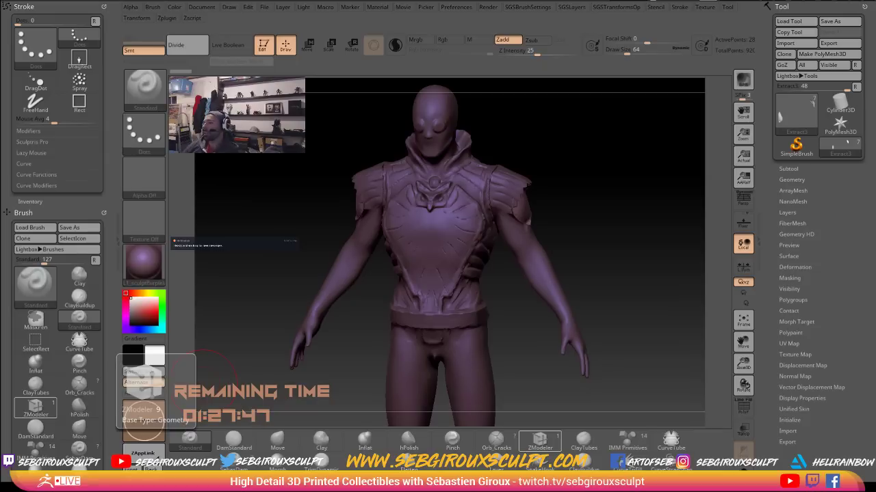
Switch to the web browser at full-screen size and look over the featured sculptor's portfolio home page
drag(875, 342, 726, 45)
double_click(726, 46)
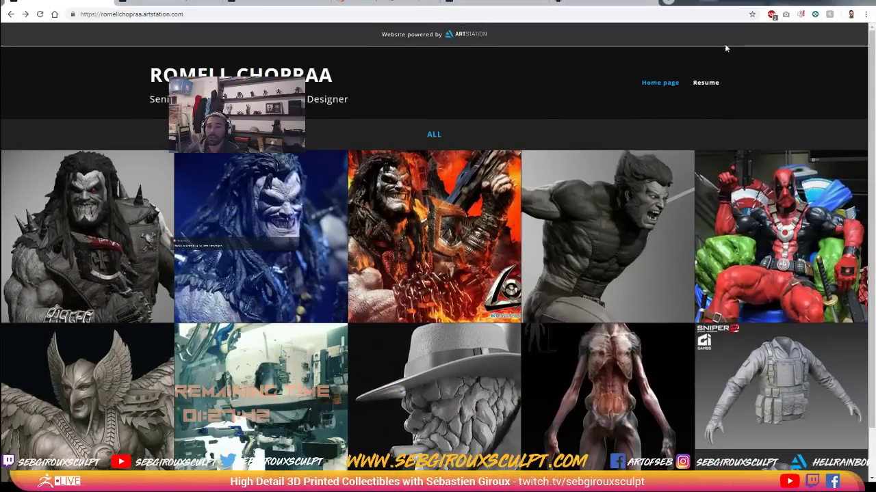
scroll(451, 246, down, 1)
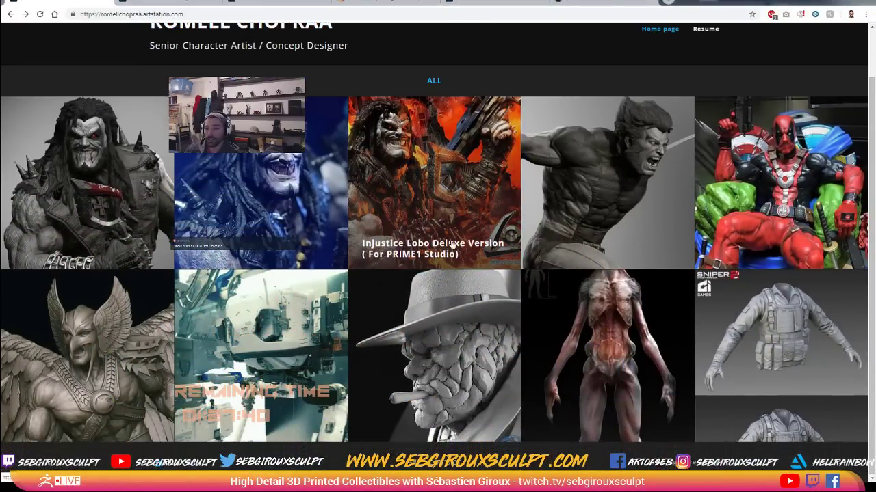
scroll(29, 256, up, 1)
Open the Lobo statue project from the sculptor's portfolio and examine its renders
click(29, 257)
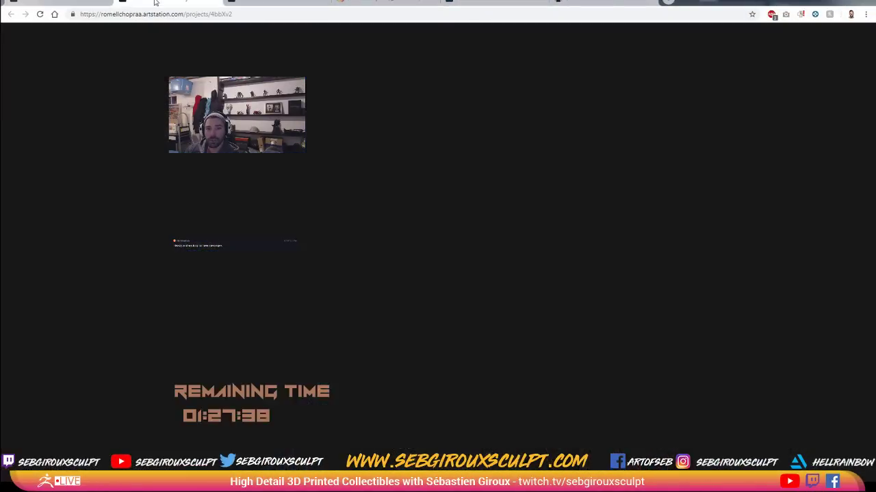
scroll(82, 273, down, 6)
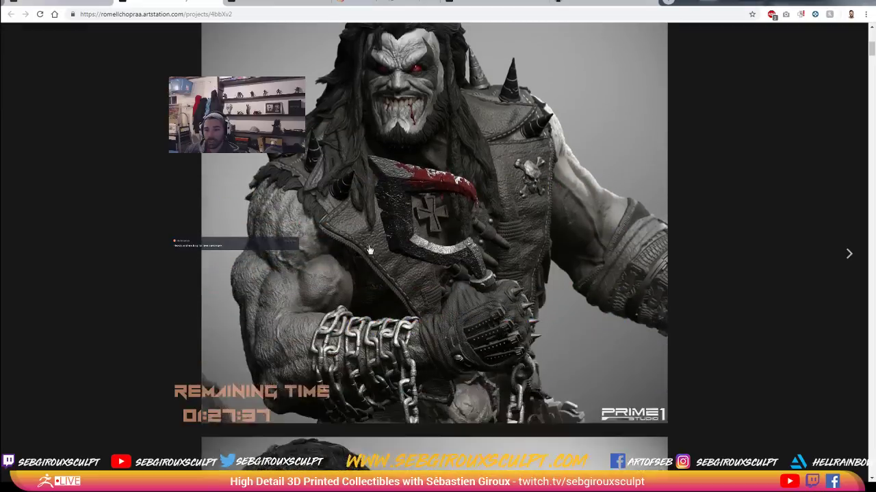
scroll(385, 299, down, 8)
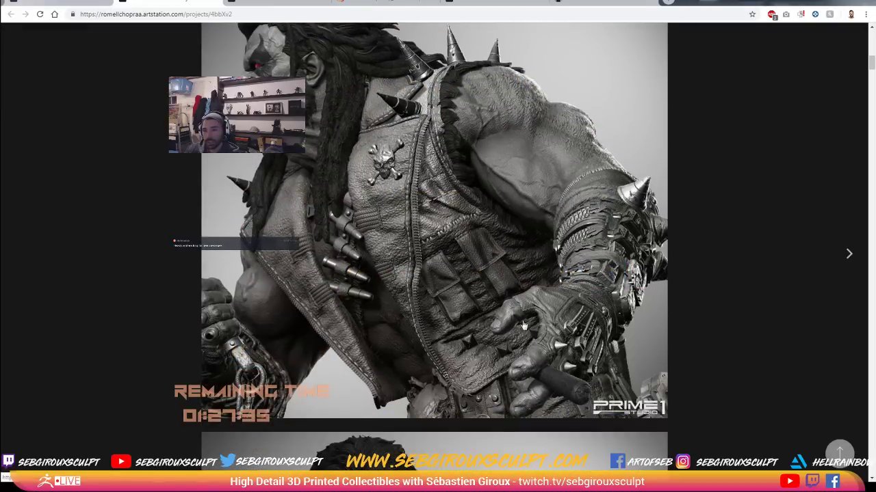
scroll(346, 333, down, 3)
scroll(407, 437, down, 3)
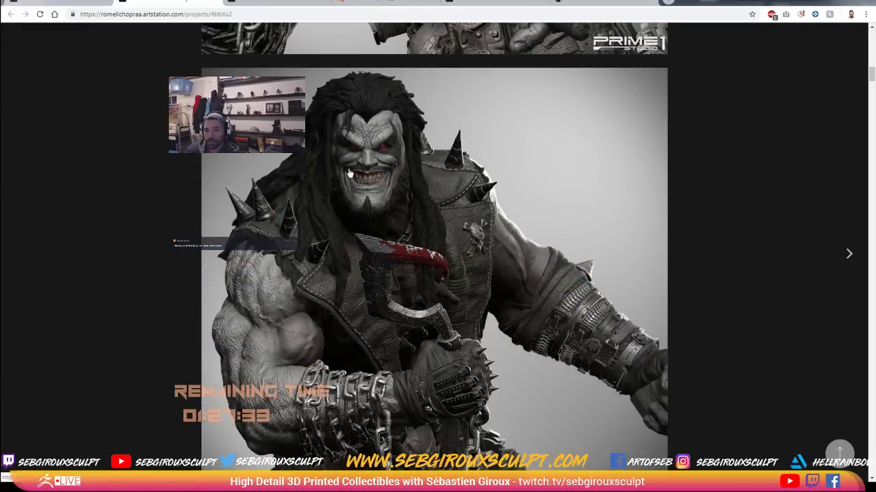
Review the Brown Wolverine project page, the portfolio home page and the sculptor's Instagram profile
click(291, 2)
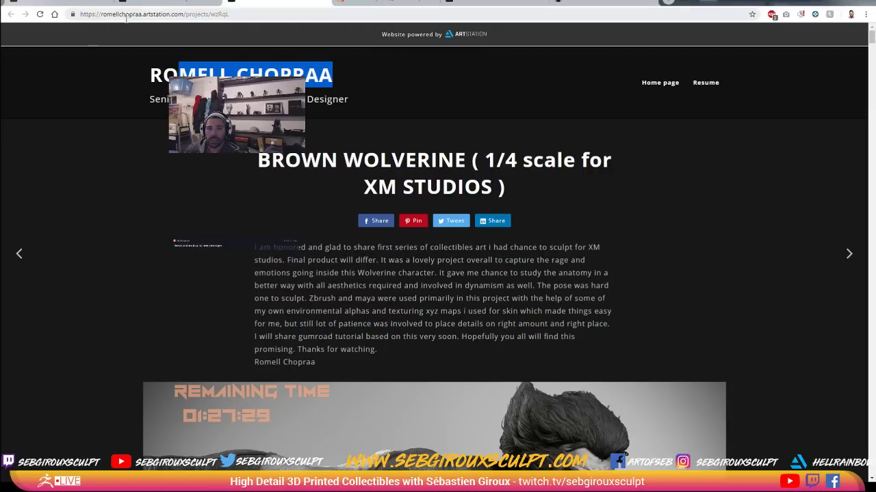
click(10, 14)
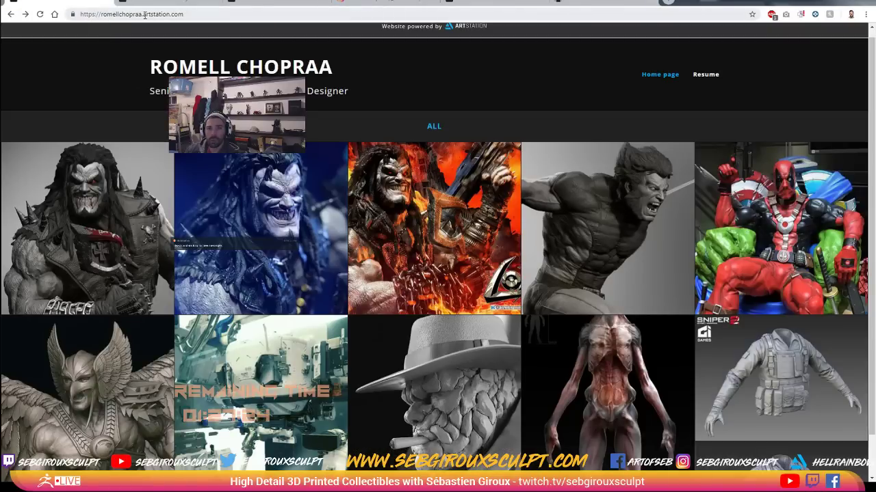
click(366, 3)
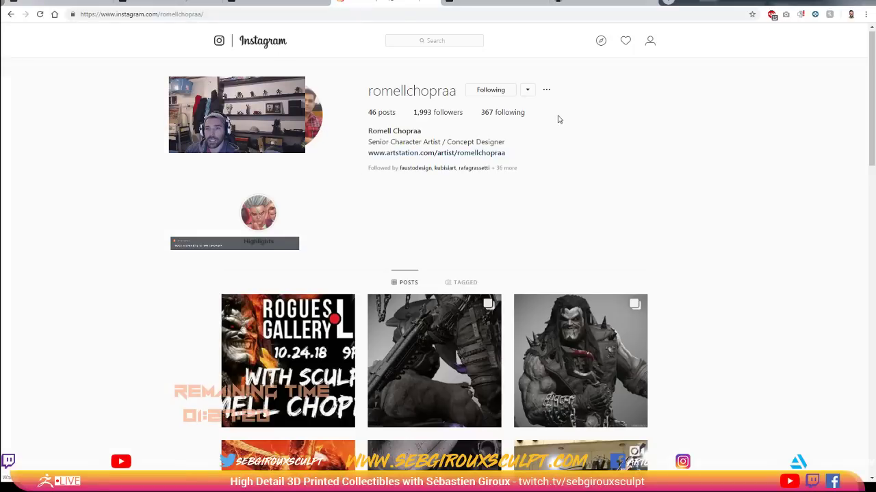
Browse the sculptor's ArtStation profile and open the Brown Wolverine artwork in it
click(481, 3)
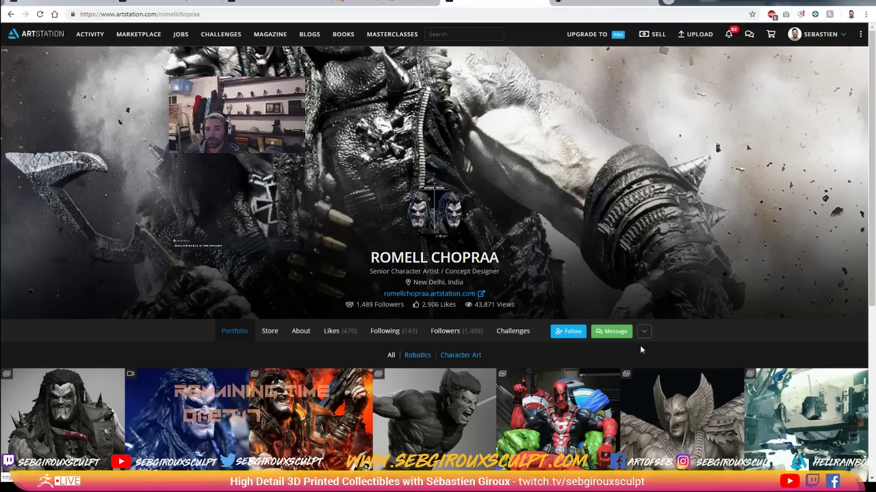
scroll(714, 264, down, 3)
scroll(721, 300, up, 3)
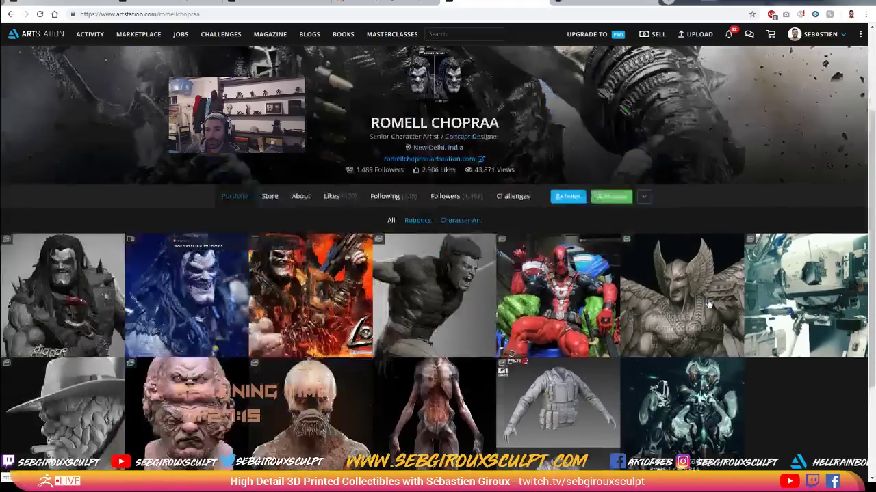
click(429, 430)
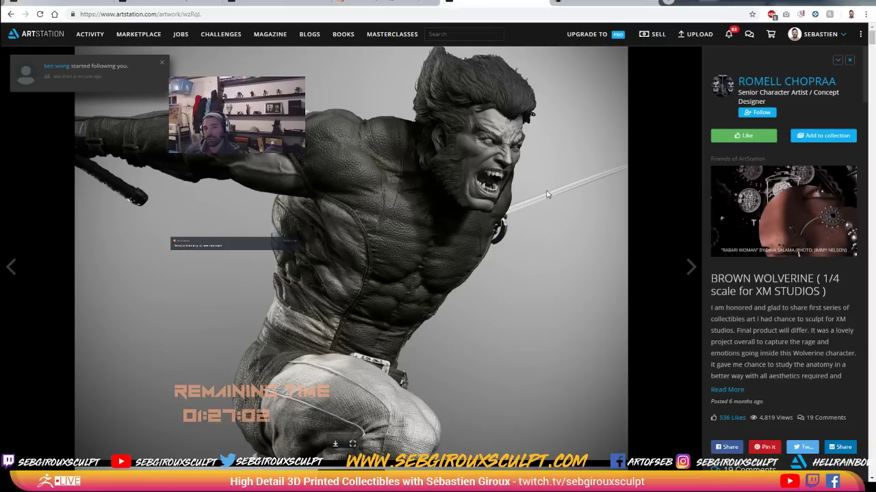
Look through the free eBooks on the ZBrushGuides tutorials page
click(586, 2)
scroll(596, 243, up, 5)
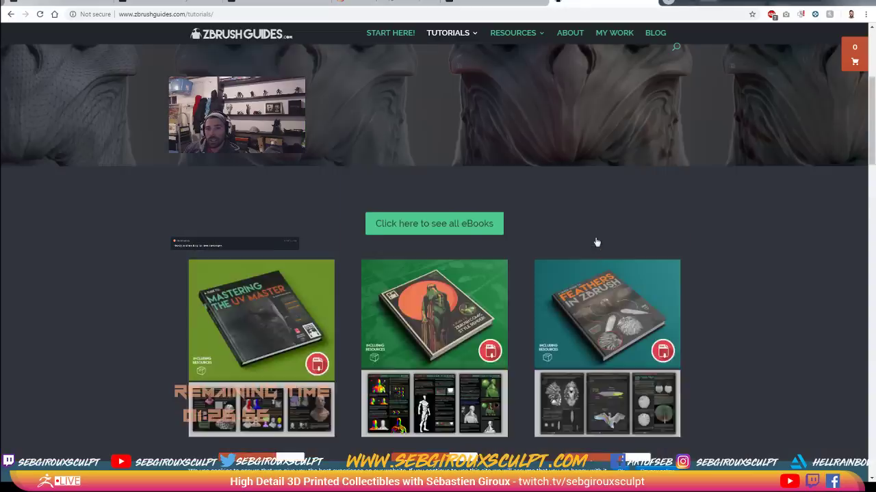
scroll(716, 274, down, 2)
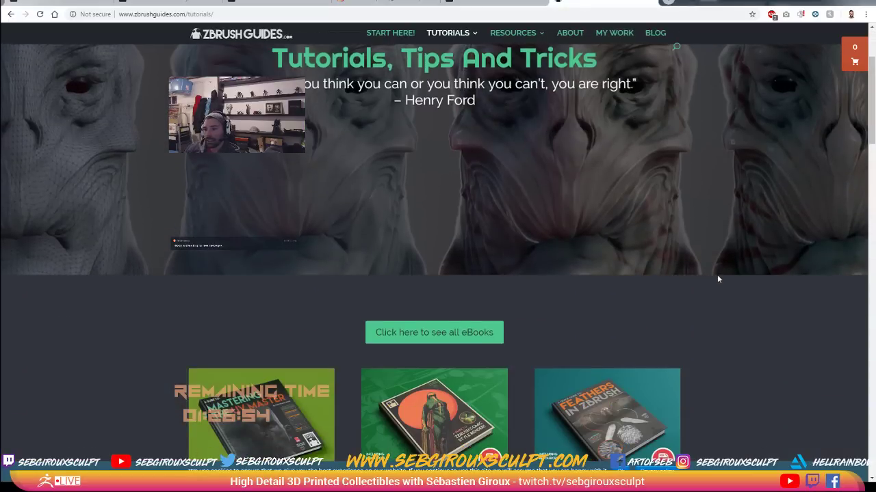
scroll(431, 106, up, 1)
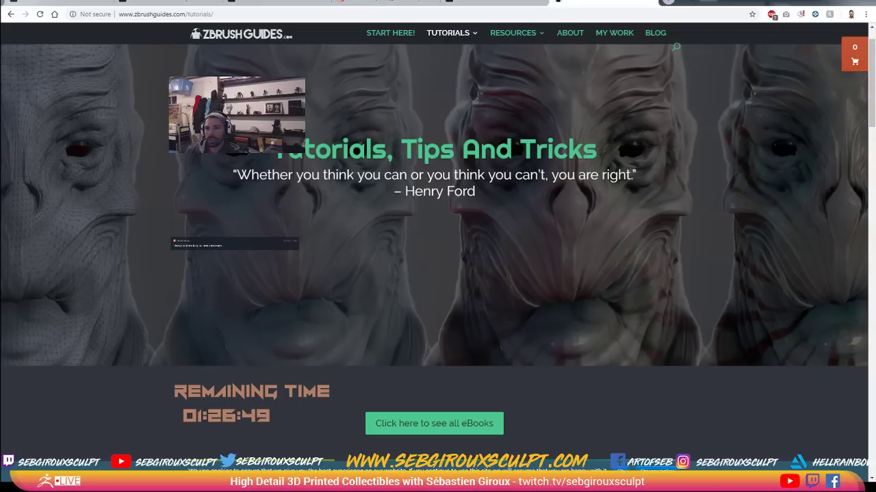
scroll(479, 264, down, 4)
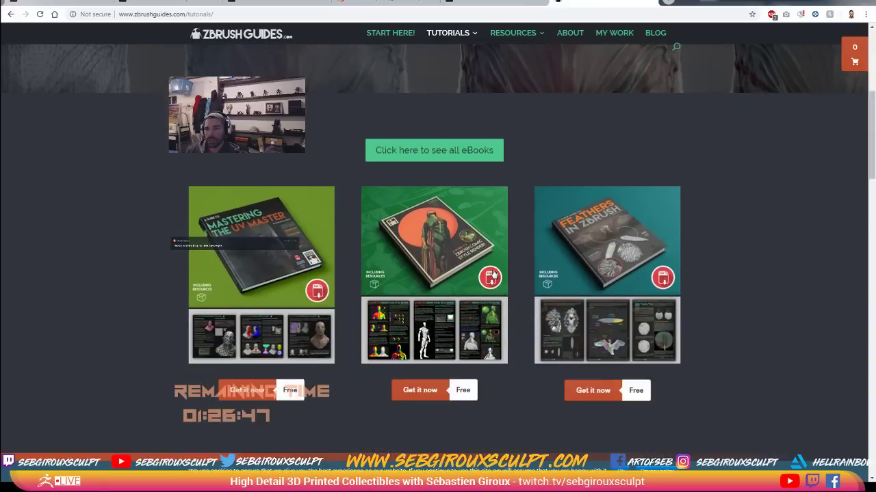
scroll(492, 273, down, 3)
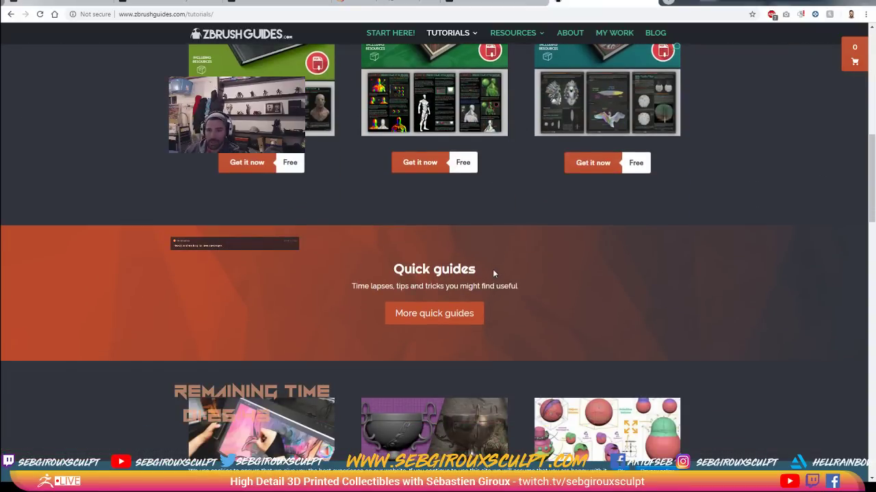
scroll(529, 298, down, 2)
scroll(579, 305, up, 4)
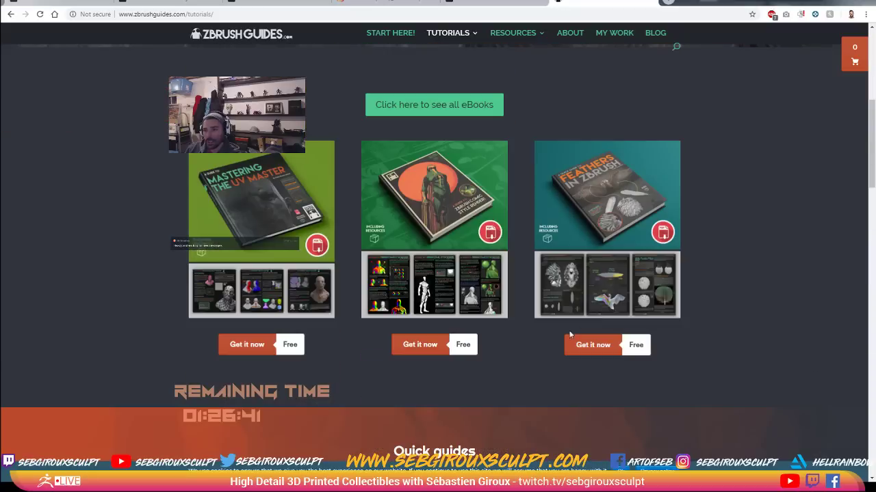
Look through the Quick guides articles on the ZBrushGuides tutorials page and return to the eBooks
scroll(402, 330, down, 6)
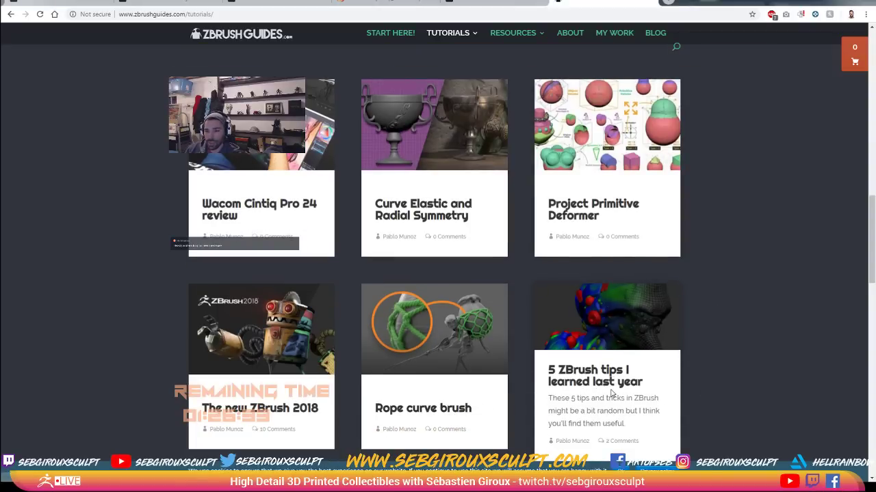
scroll(619, 404, down, 1)
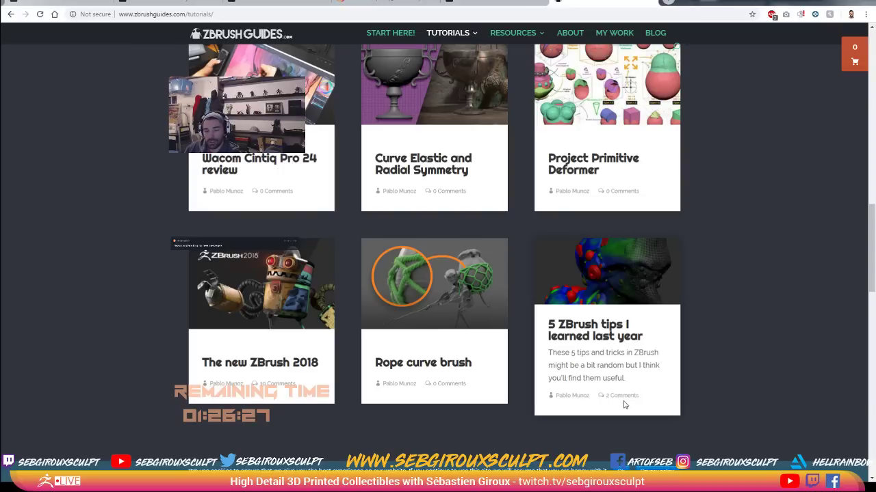
scroll(729, 380, down, 3)
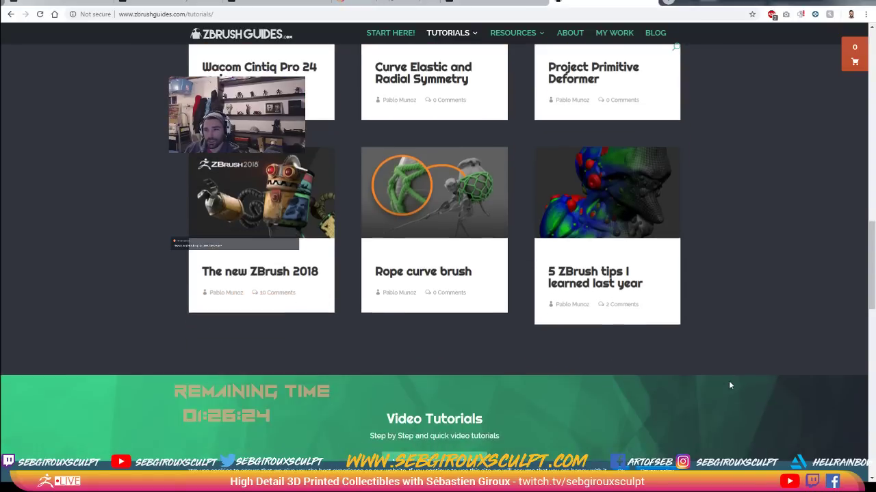
scroll(723, 383, up, 6)
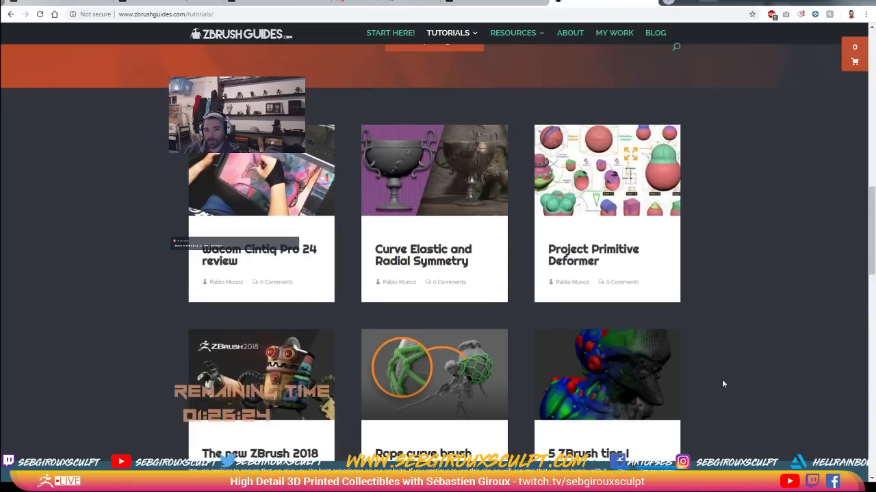
scroll(720, 382, up, 2)
scroll(718, 382, up, 2)
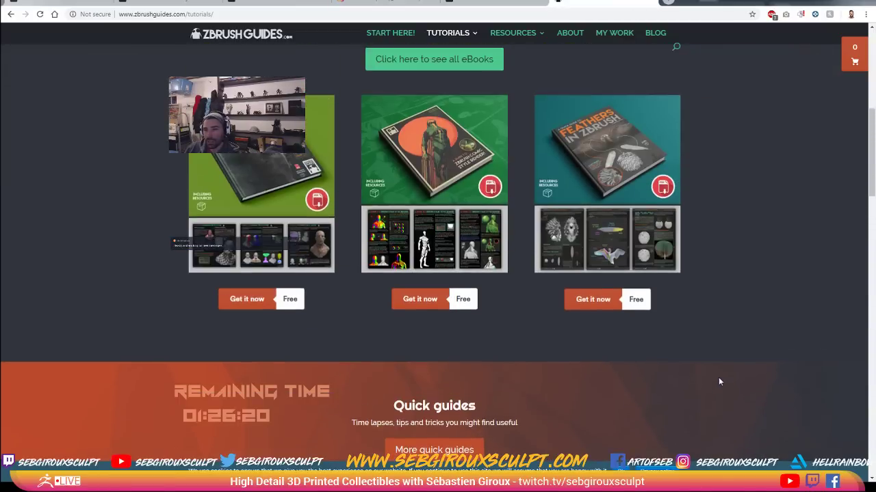
scroll(718, 381, up, 4)
scroll(718, 382, down, 3)
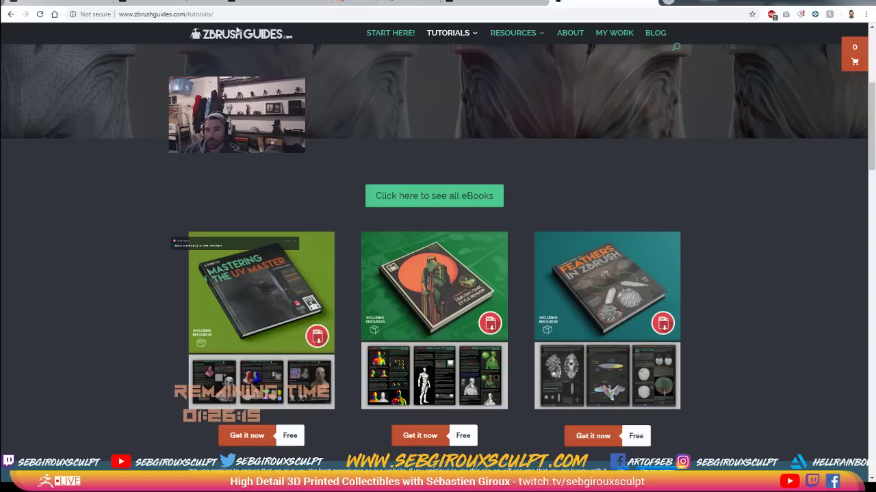
Move the browser off this monitor and bring the Talon reference sheet onto it in a maximised image viewer
mouse_move(781, 0)
mouse_down()
mouse_move(672, 39)
mouse_move(875, 28)
mouse_move(874, 52)
mouse_up()
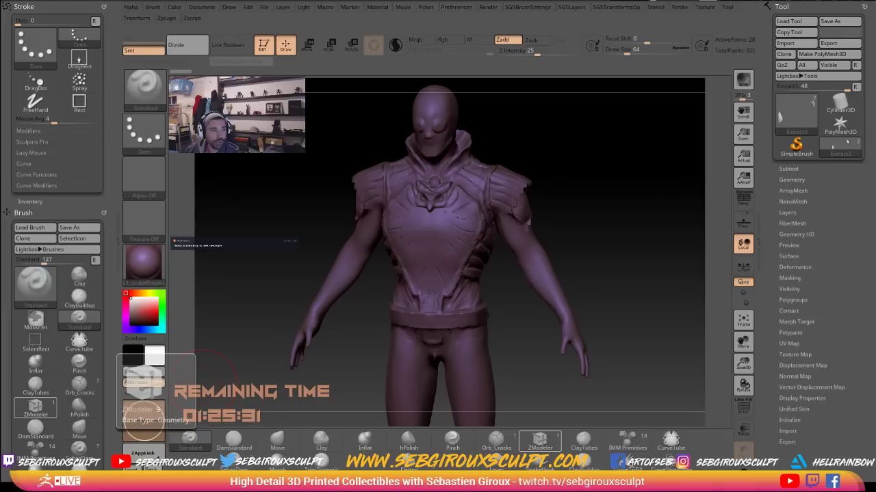
drag(2, 12, 415, 12)
double_click(415, 12)
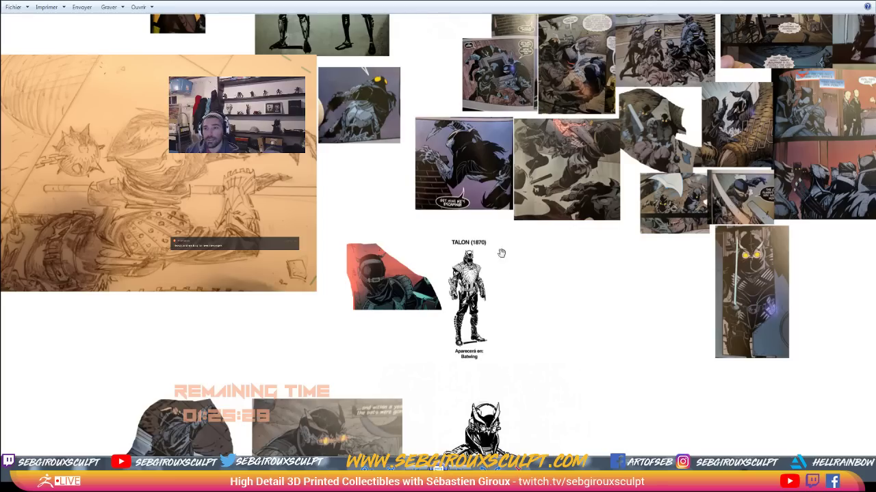
Examine the whole Talon reference sheet, including the comic panels and full-body character drawings in its upper half
scroll(478, 205, down, 3)
scroll(436, 208, down, 2)
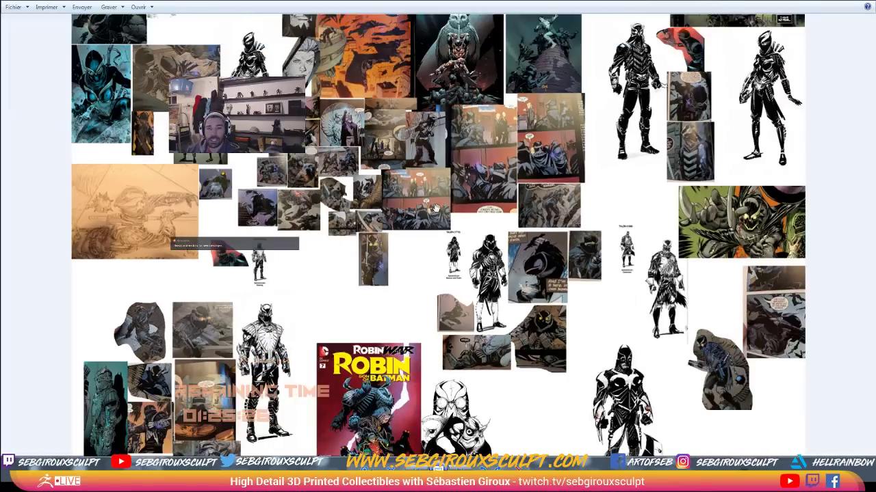
drag(487, 286, 513, 479)
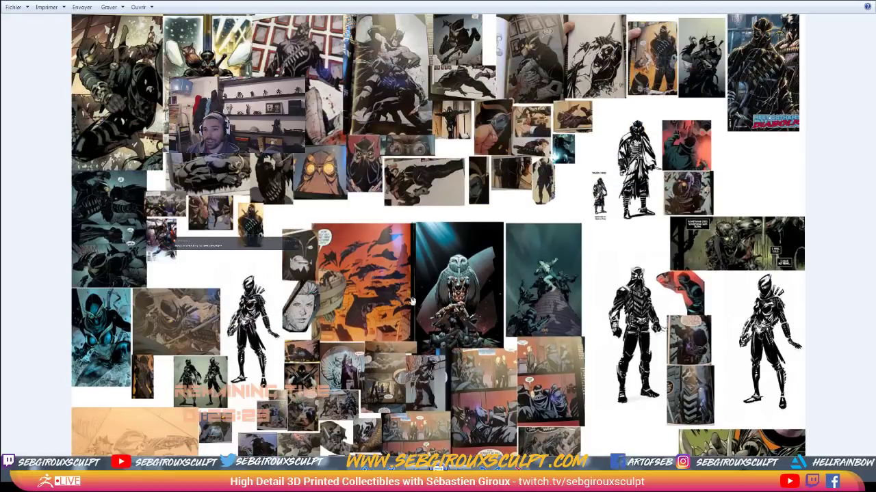
drag(412, 301, 431, 289)
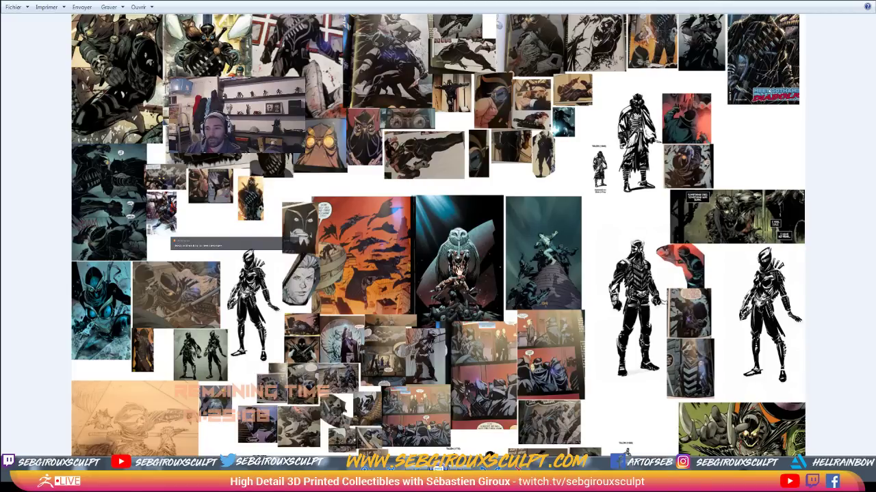
drag(448, 307, 450, 290)
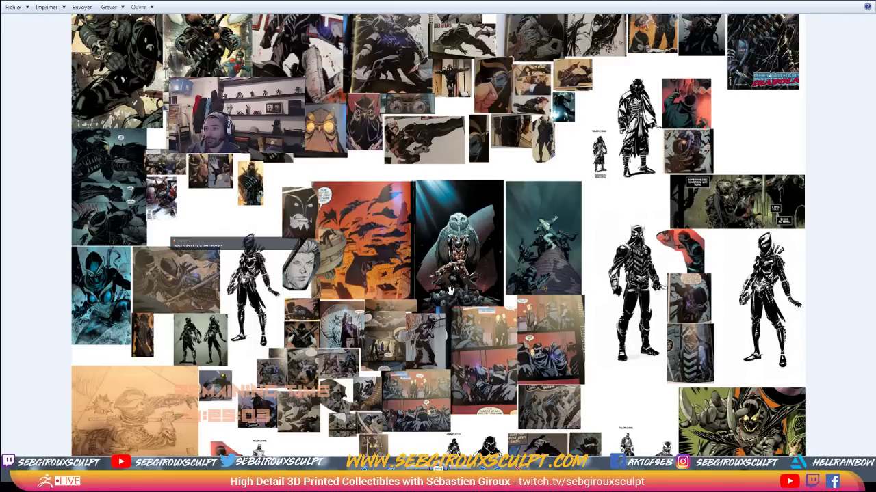
Examine the Talon (1870) armoured character drawing and the comic images around it up close
drag(506, 292, 432, 299)
drag(428, 352, 424, 286)
scroll(424, 286, up, 3)
drag(359, 350, 396, 270)
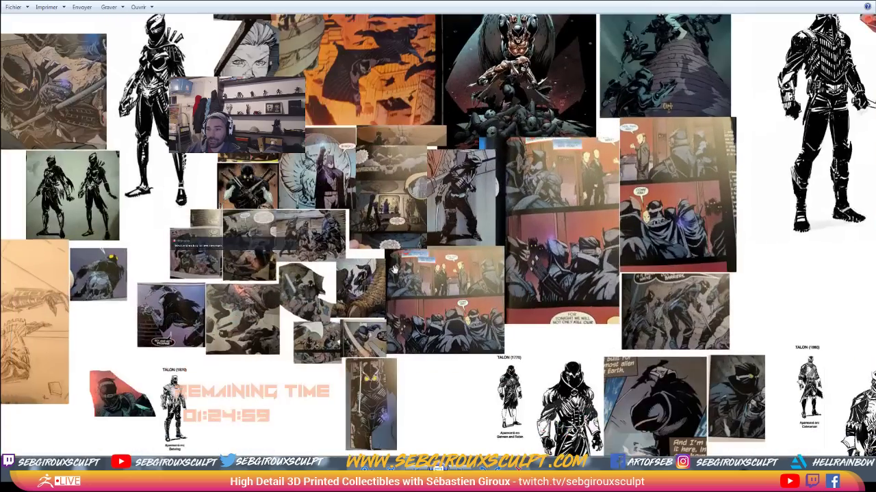
drag(228, 317, 344, 182)
scroll(365, 252, down, 5)
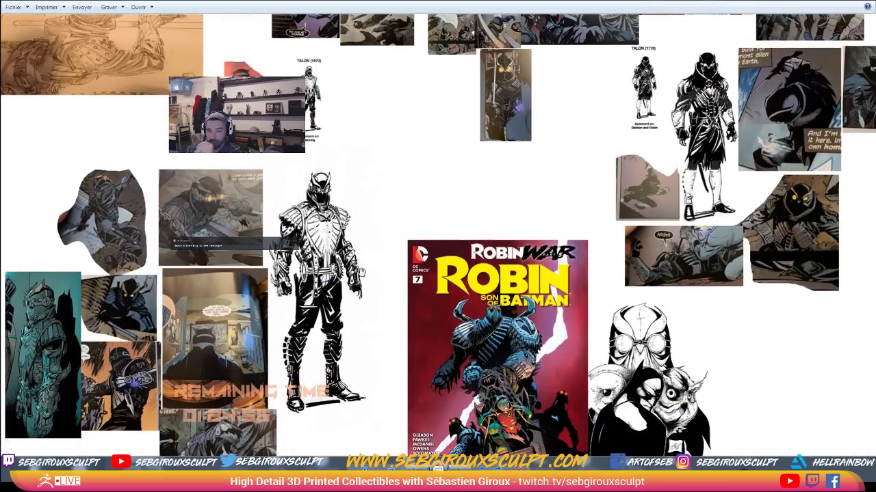
scroll(360, 270, up, 3)
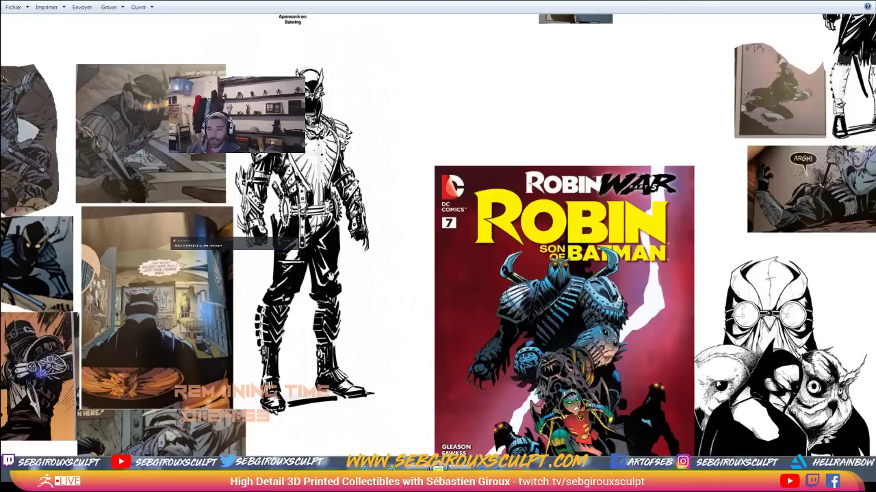
Examine the leg armour and boots of the Talon (1870) full-body drawing up close
drag(345, 277, 352, 287)
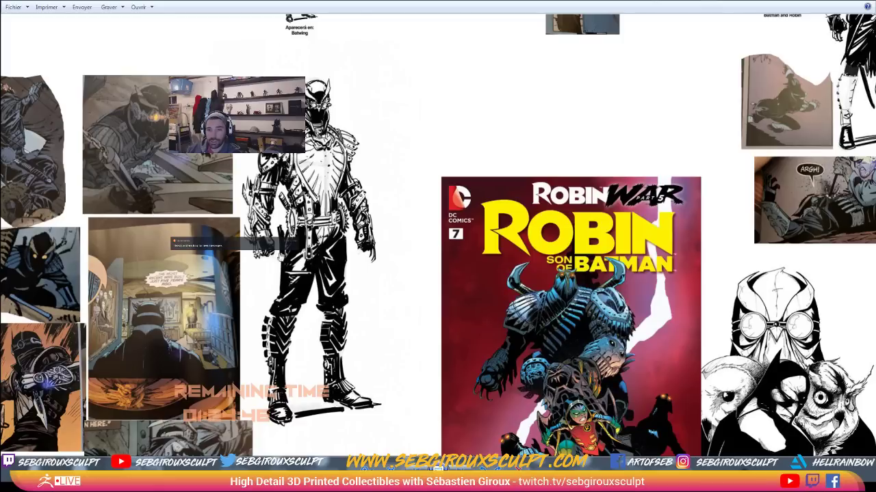
scroll(302, 257, up, 3)
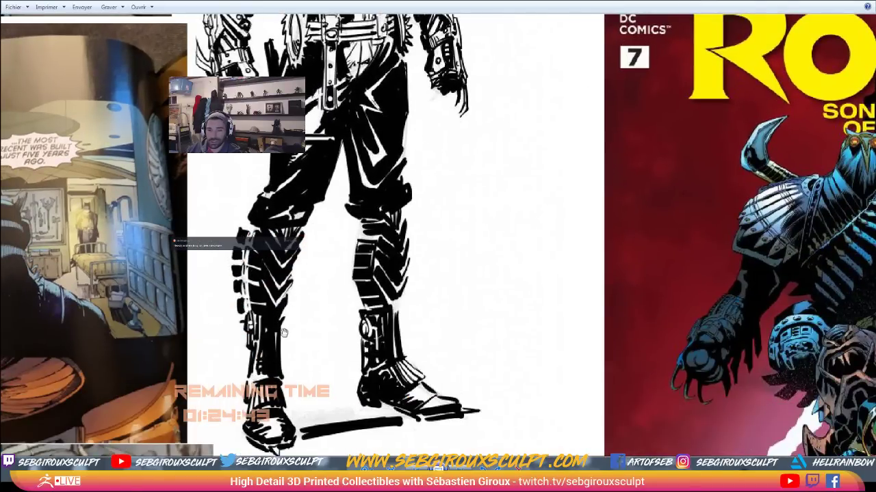
scroll(277, 286, up, 1)
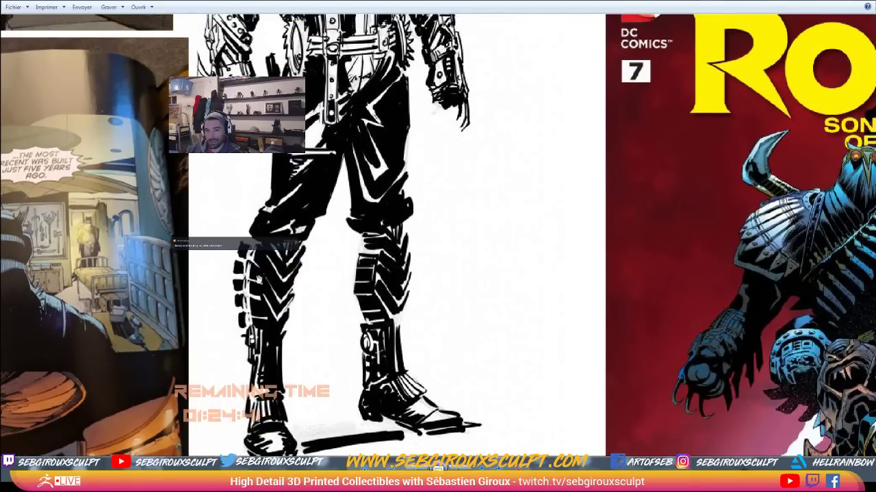
drag(252, 340, 259, 299)
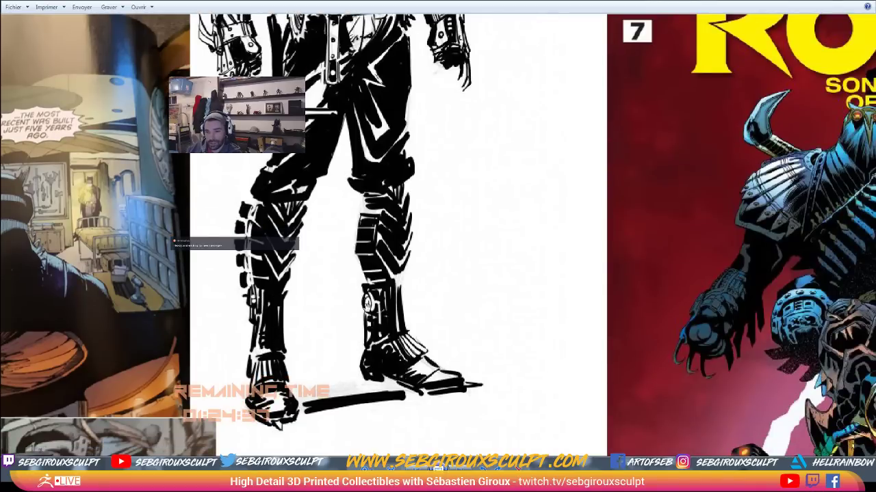
drag(386, 291, 387, 294)
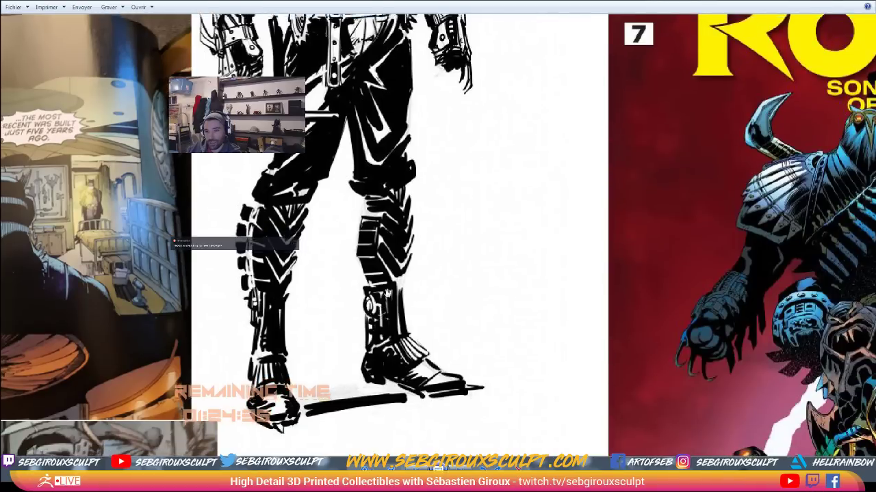
scroll(387, 294, down, 4)
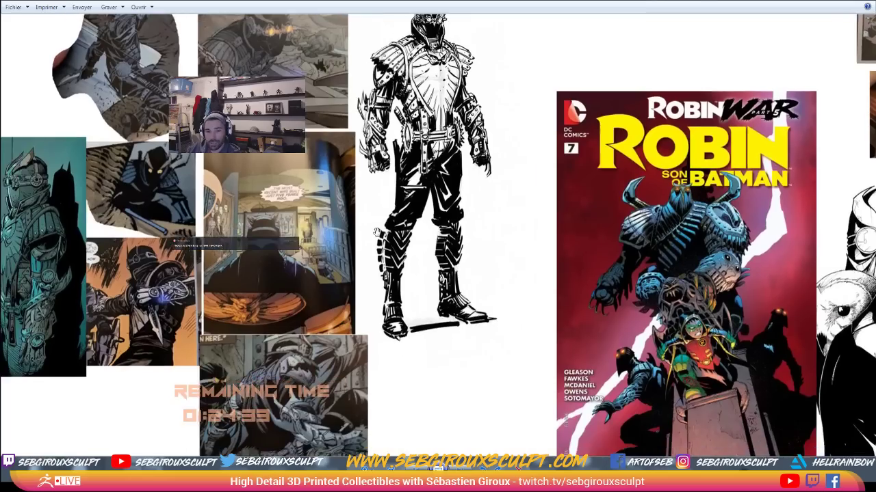
Examine the armoured Talon comic panels grouped beside the Talon (1870) full-body drawing
drag(377, 233, 431, 297)
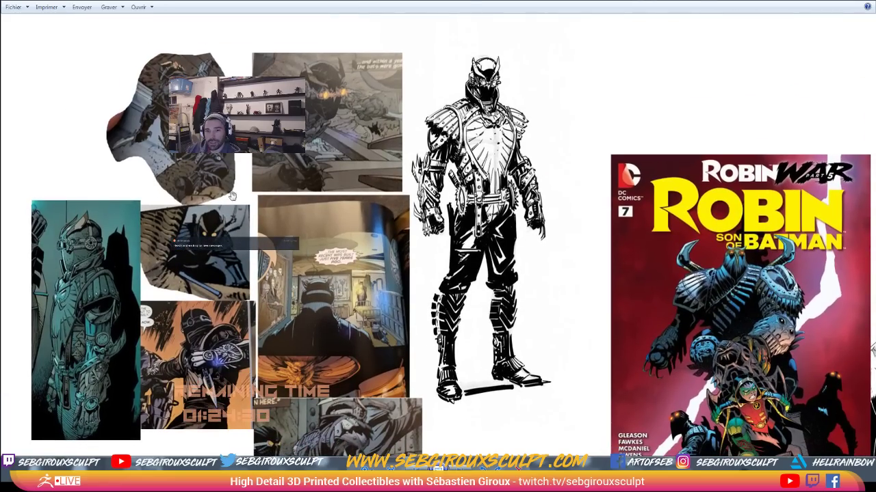
scroll(311, 217, up, 3)
drag(229, 177, 409, 181)
scroll(287, 305, down, 2)
drag(292, 435, 291, 243)
drag(374, 292, 345, 290)
drag(440, 367, 379, 367)
mouse_move(424, 302)
mouse_down()
mouse_move(346, 344)
mouse_move(297, 328)
mouse_up()
Look over the Robin War cover, the owl illustration beside it and the surrounding comic panels and Talon drawings
drag(602, 287, 290, 260)
drag(691, 205, 350, 202)
scroll(416, 208, down, 2)
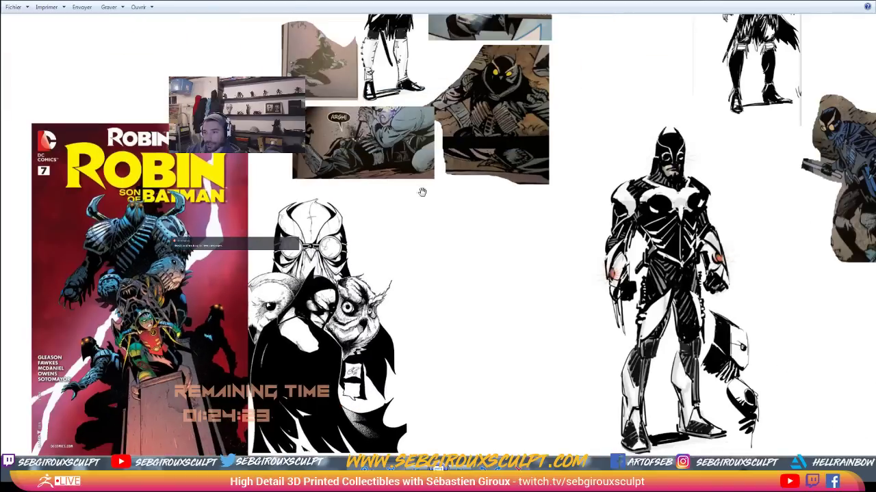
scroll(422, 192, down, 4)
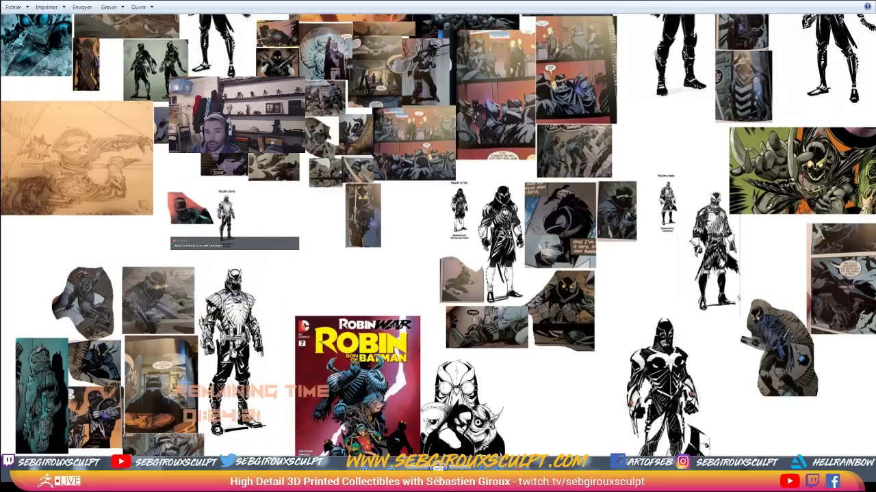
drag(205, 334, 159, 279)
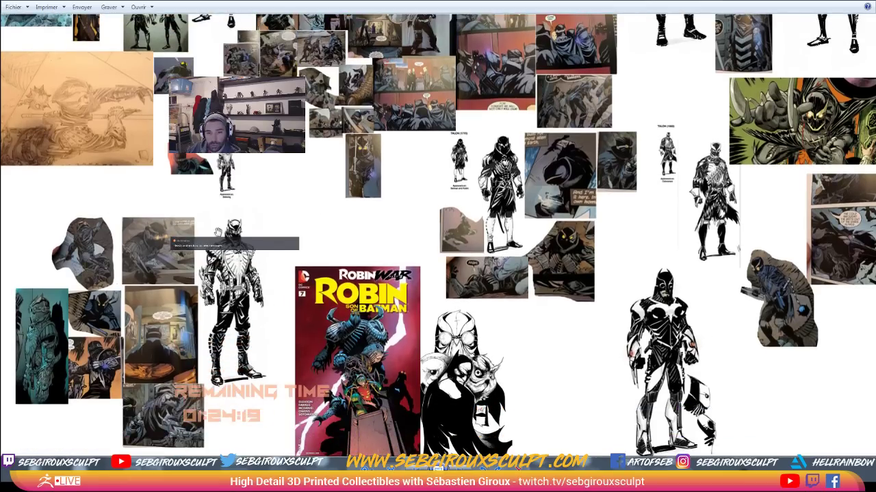
drag(308, 66, 302, 220)
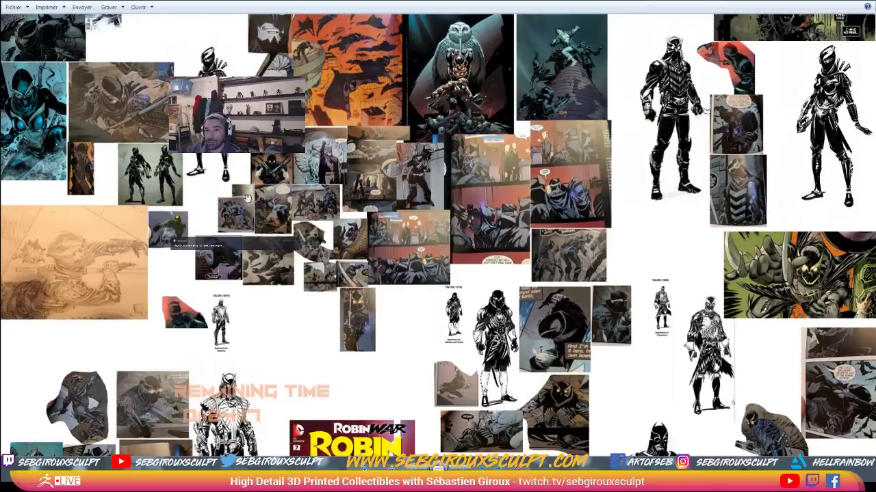
scroll(210, 168, up, 1)
scroll(234, 159, up, 2)
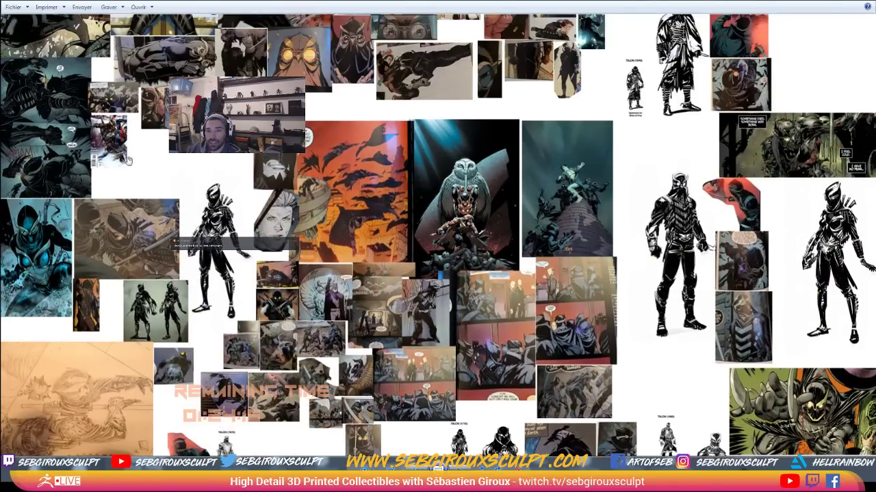
drag(692, 366, 685, 278)
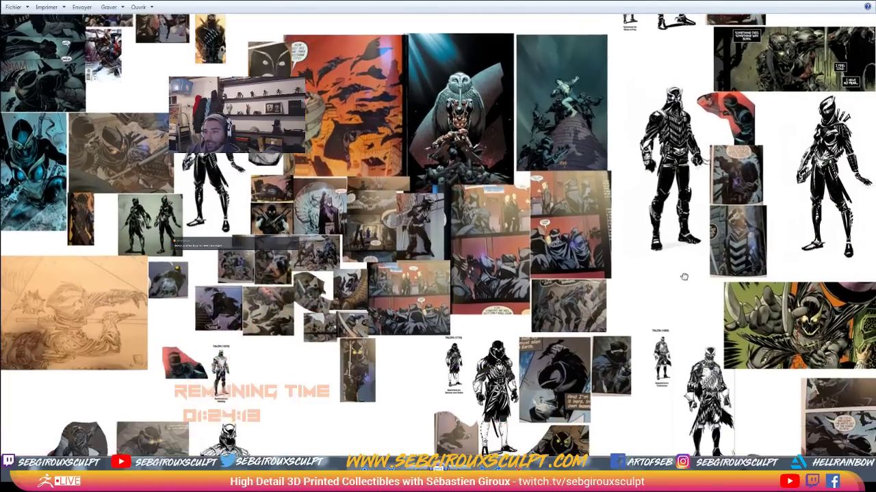
Compare the Talon (1770) and Talon (1660) drawings with the chevron-armoured and female Talon figures and their neighbouring comic panels
scroll(669, 231, up, 1)
drag(668, 177, 668, 207)
scroll(668, 207, up, 2)
drag(670, 267, 643, 297)
drag(624, 357, 620, 68)
drag(517, 431, 463, 313)
drag(543, 319, 470, 236)
scroll(625, 270, up, 3)
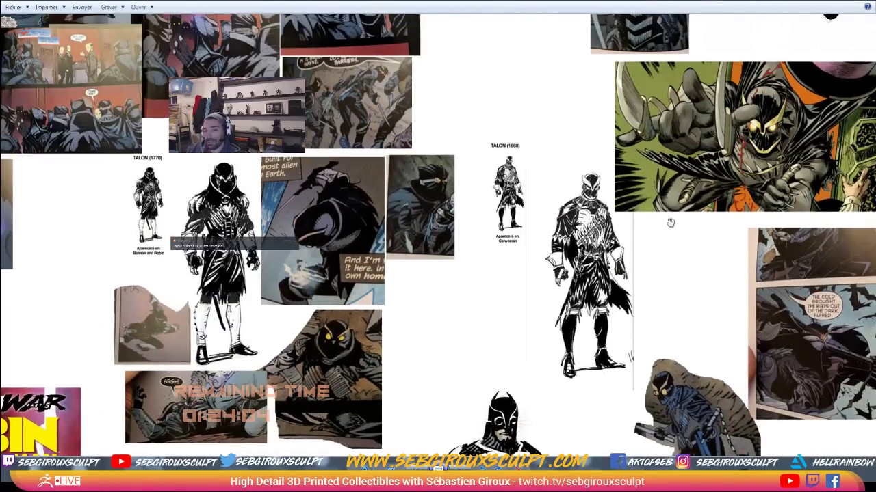
scroll(636, 212, up, 2)
scroll(580, 206, up, 1)
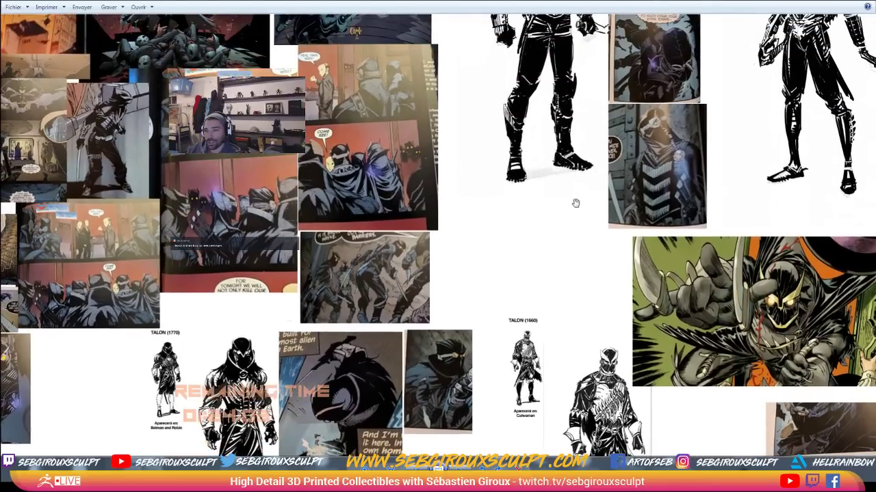
scroll(578, 205, up, 3)
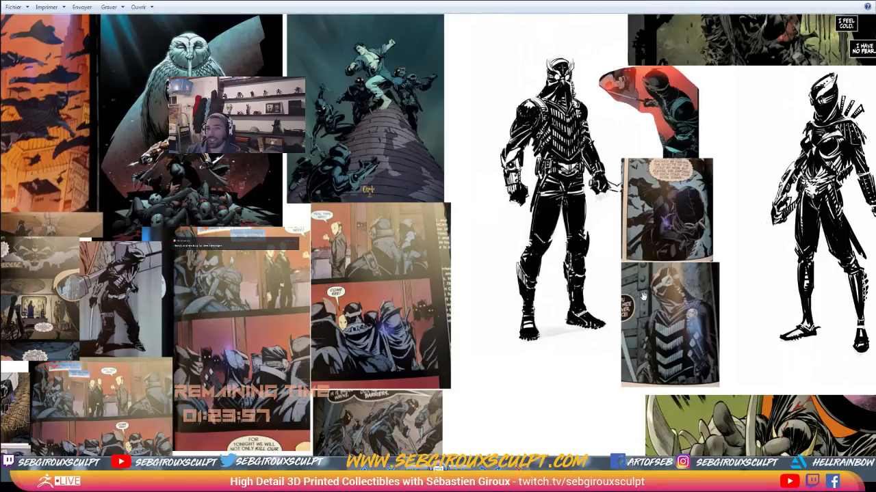
scroll(594, 255, up, 1)
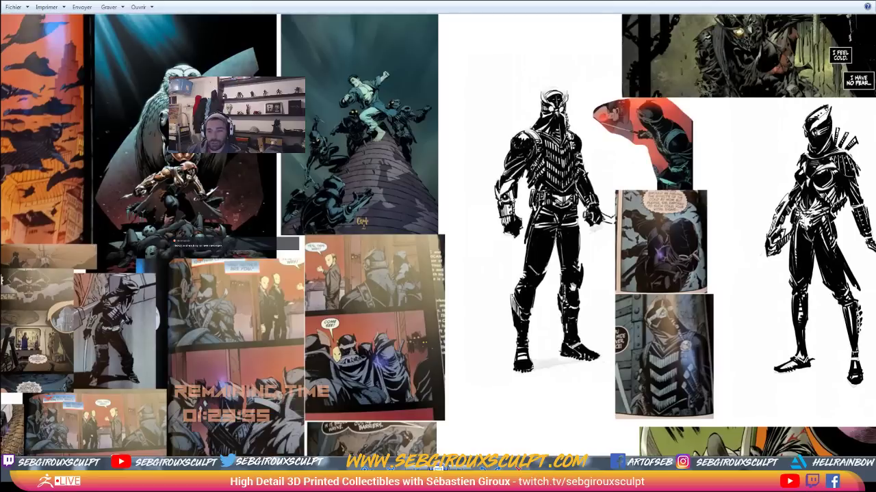
scroll(474, 295, up, 3)
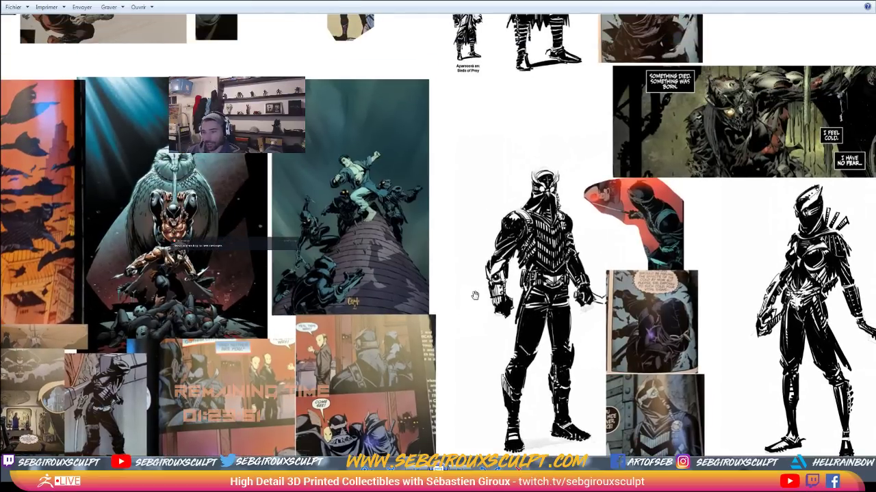
Examine the Talon (1840) drawing and the masked Talon comic images across the upper part of the reference sheet
scroll(597, 221, up, 8)
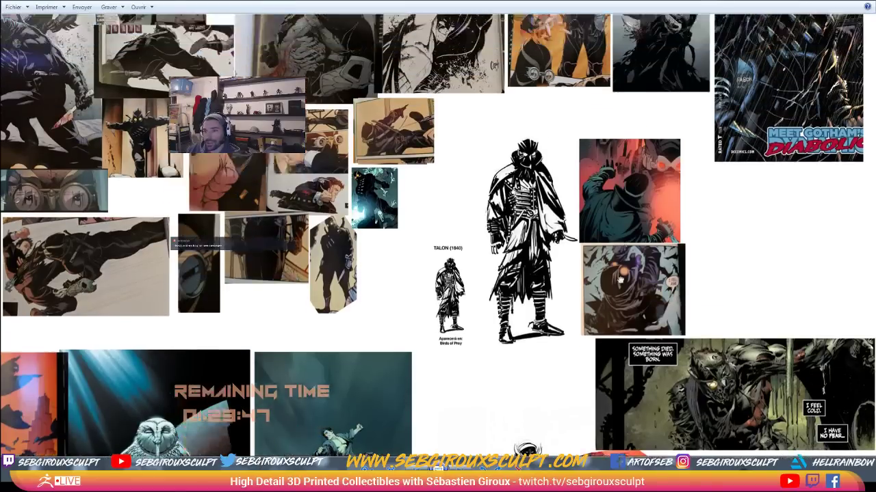
drag(621, 280, 629, 308)
drag(160, 145, 368, 185)
drag(181, 162, 283, 199)
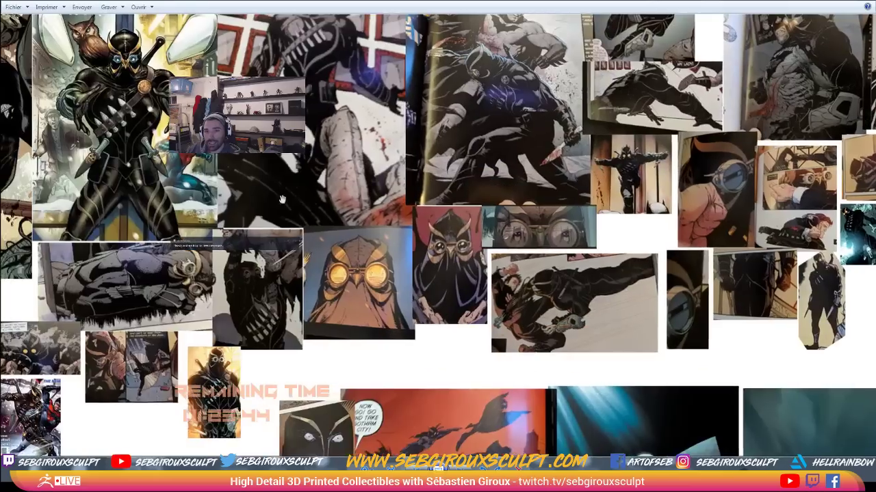
drag(212, 157, 358, 188)
drag(348, 289, 348, 215)
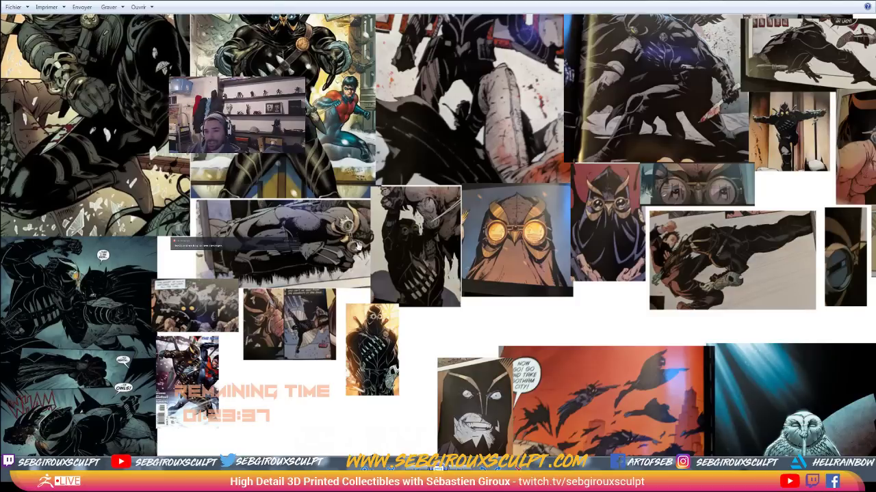
Review the female Talon drawing, the pencil sketch and the comic panels down to the Talon (1870) armoured figure
scroll(358, 245, down, 5)
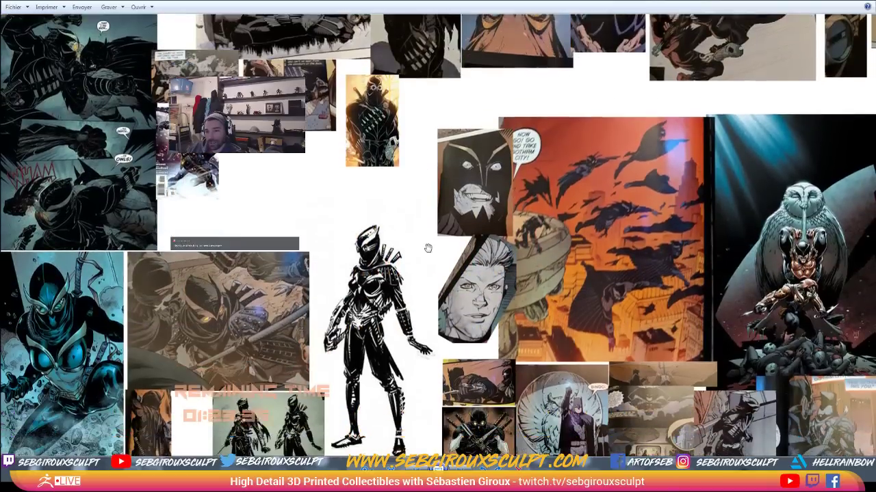
scroll(428, 247, down, 2)
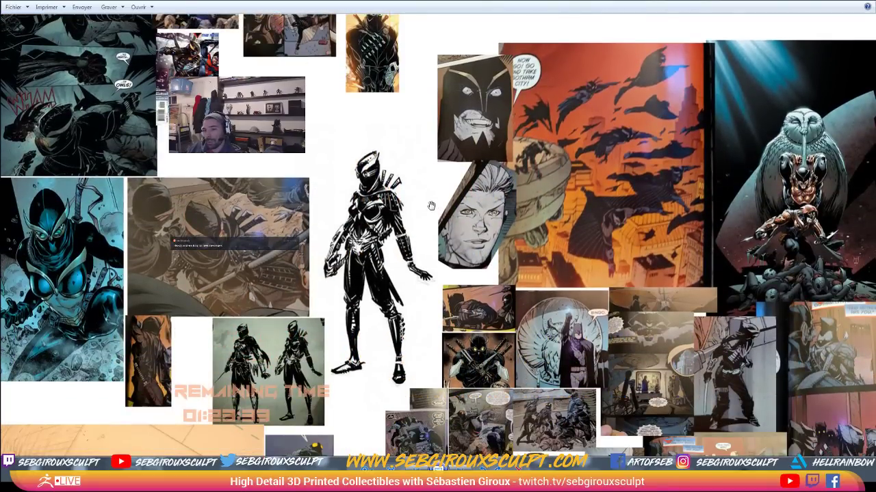
scroll(424, 342, down, 3)
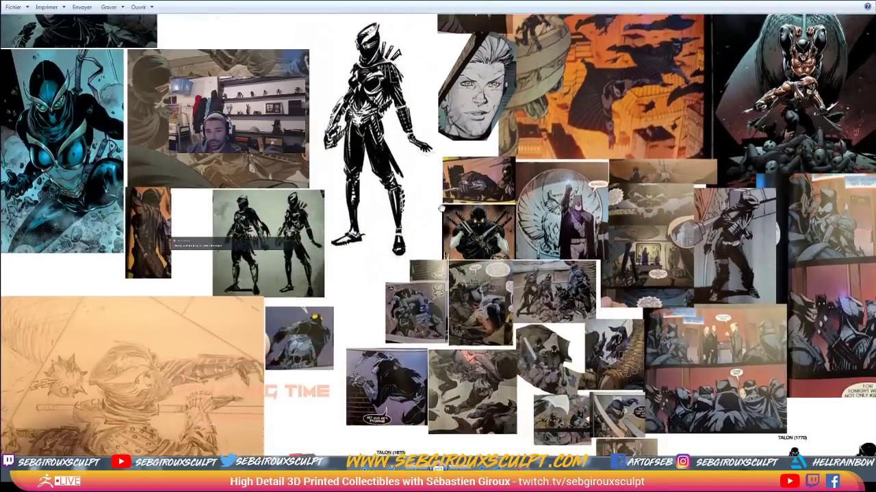
scroll(441, 209, down, 3)
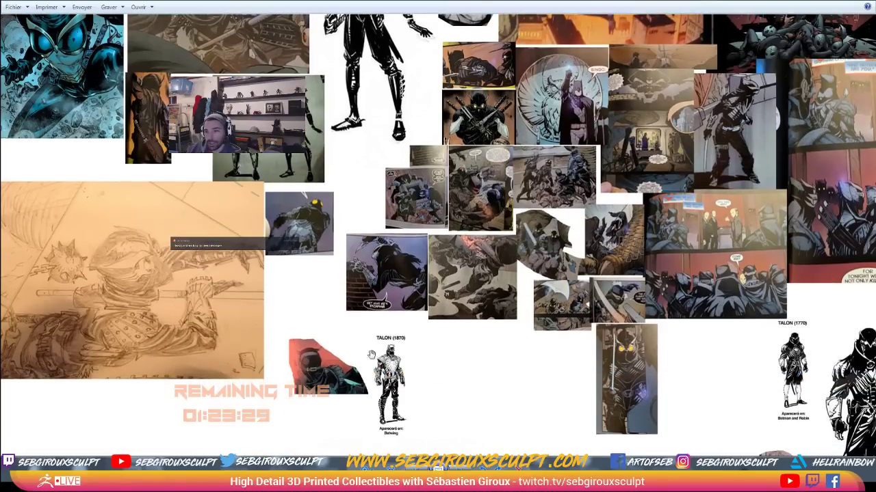
scroll(371, 353, down, 4)
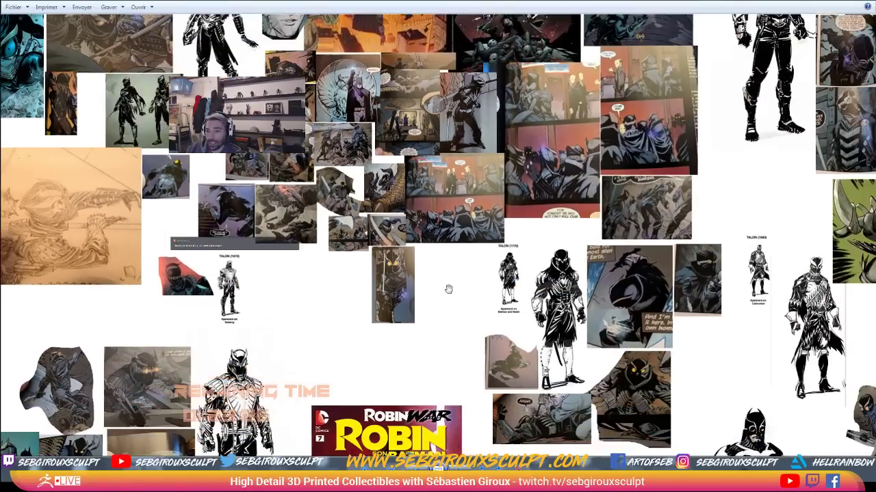
scroll(448, 289, down, 1)
scroll(474, 269, up, 2)
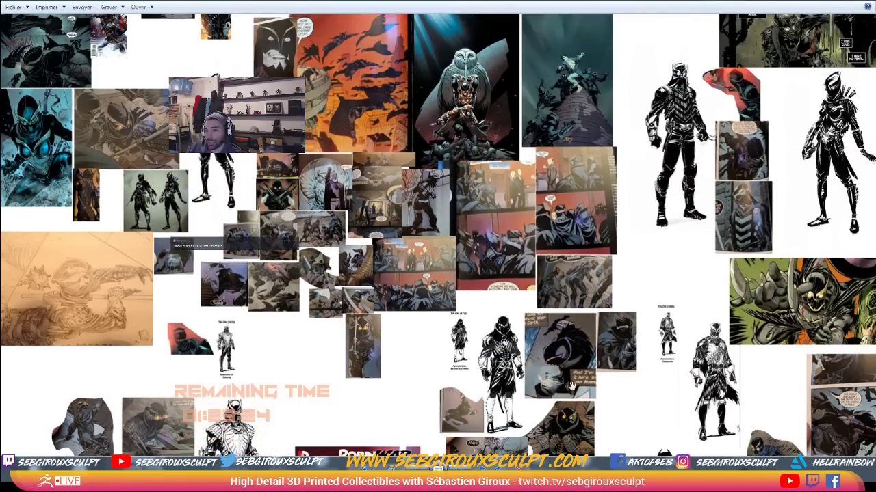
scroll(523, 373, down, 2)
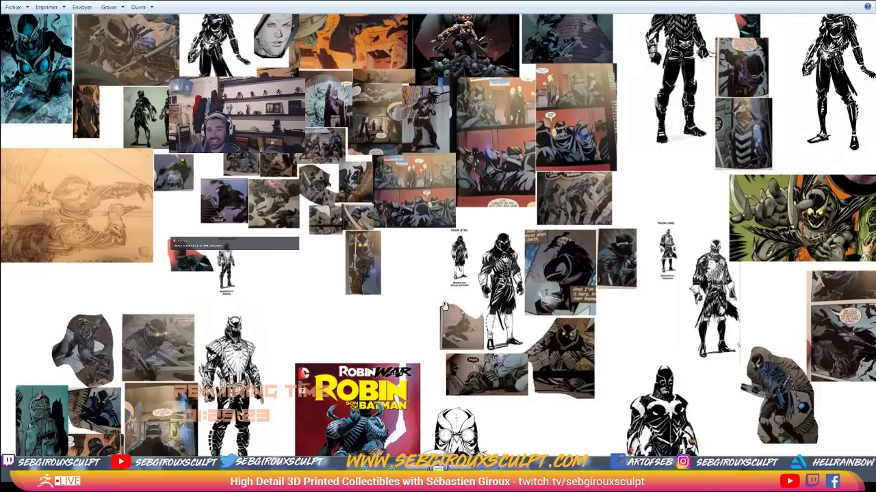
scroll(444, 306, down, 2)
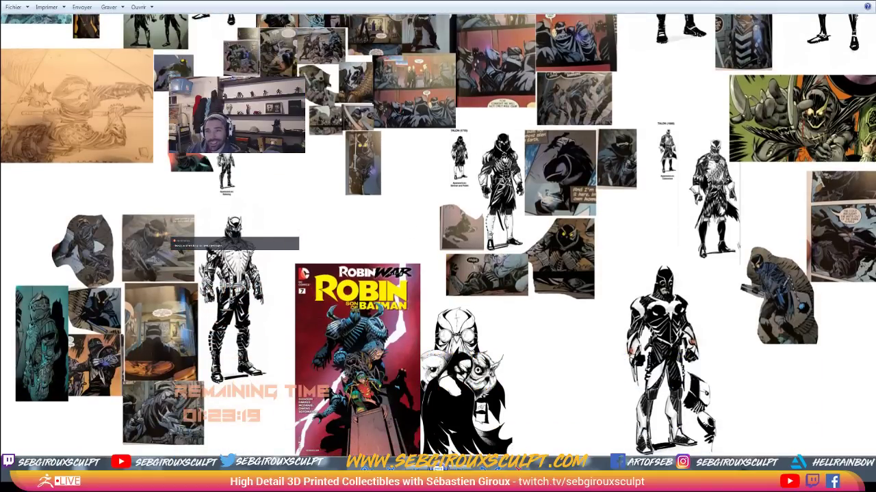
Move the reference sheet off this monitor to return to ZBrush, and inspect the armoured character from several angles
drag(517, 2, 1, 89)
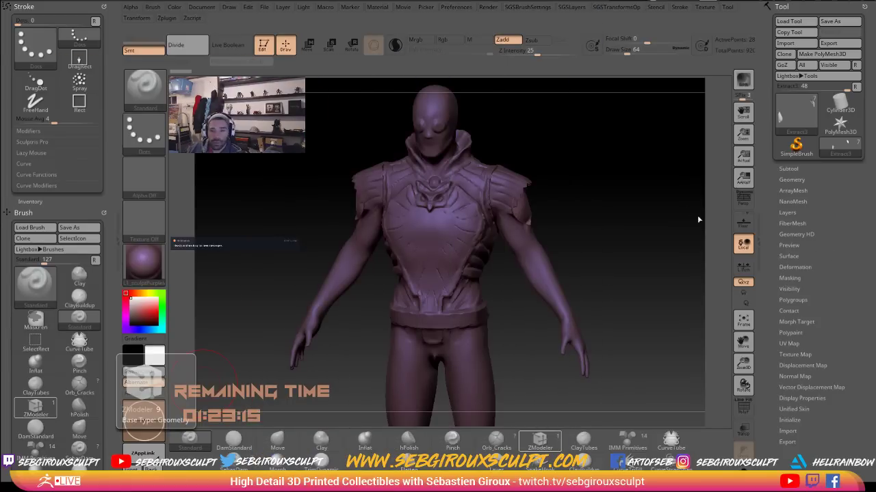
drag(636, 221, 639, 217)
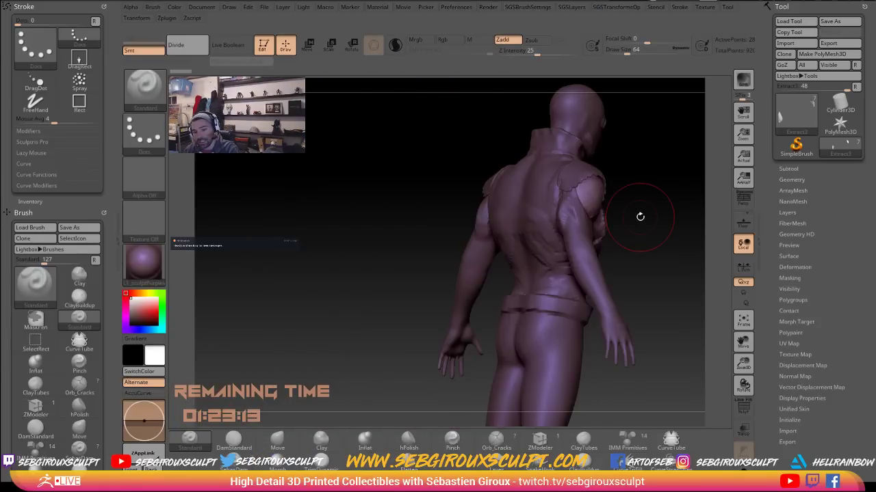
mouse_move(694, 219)
mouse_down()
mouse_move(677, 244)
mouse_move(625, 249)
mouse_move(645, 283)
mouse_move(606, 335)
mouse_move(628, 320)
mouse_move(599, 292)
mouse_move(592, 270)
mouse_move(615, 246)
mouse_move(575, 221)
mouse_up()
mouse_move(562, 336)
mouse_down()
mouse_move(575, 324)
mouse_move(448, 348)
mouse_up()
drag(335, 324, 362, 264)
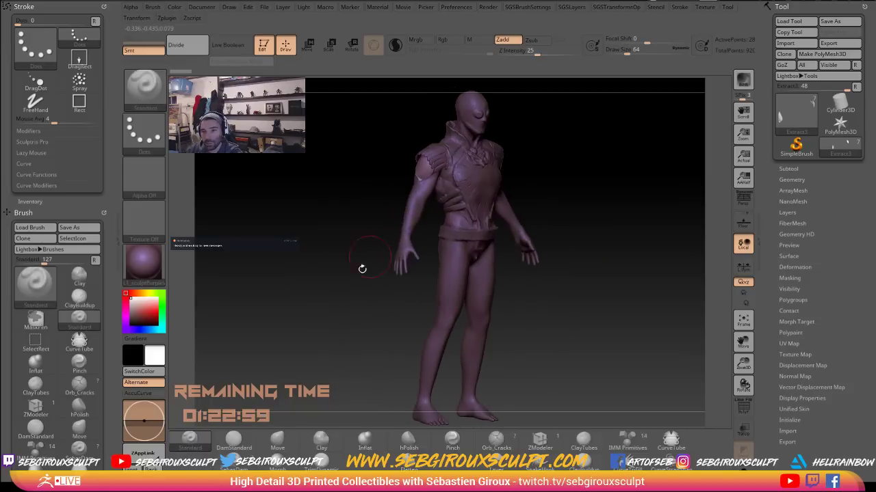
mouse_move(541, 170)
mouse_down()
mouse_move(563, 202)
mouse_move(616, 166)
mouse_move(567, 214)
mouse_move(453, 229)
mouse_up()
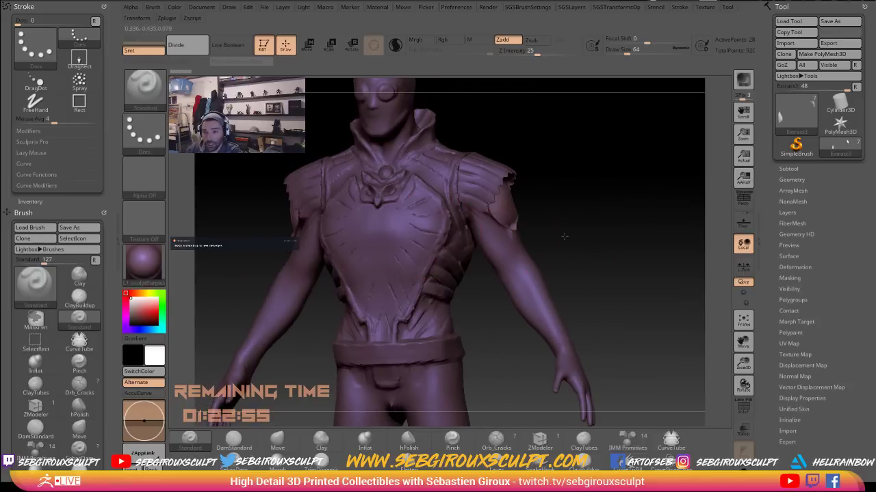
Switch to the ClayTubes brush and reduce its draw size to 17
mouse_move(565, 235)
mouse_down()
mouse_move(498, 241)
mouse_move(624, 231)
mouse_up()
key(b)
key(c)
key(t)
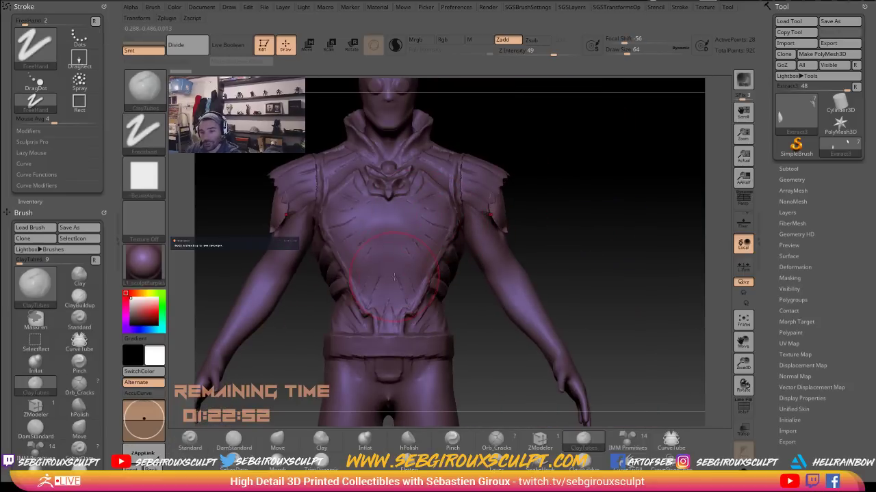
key(space)
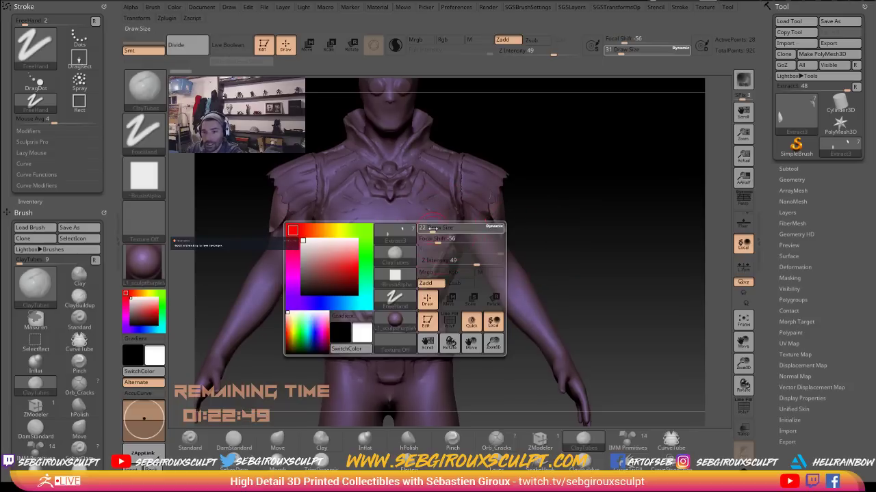
drag(444, 234, 433, 234)
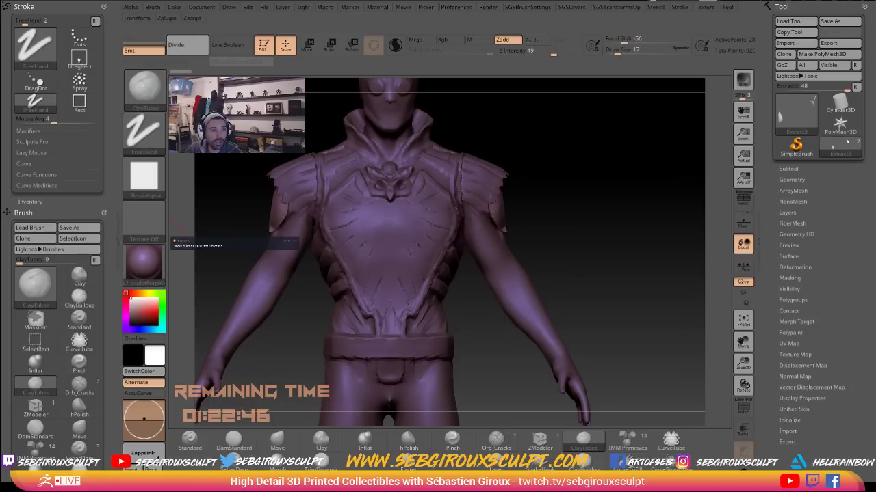
Bring the Talon_Ref_v1.png reference sheet back on screen at full size and examine the horned Talon drawing's chest armour, shoulders and belt
drag(0, 46, 393, 12)
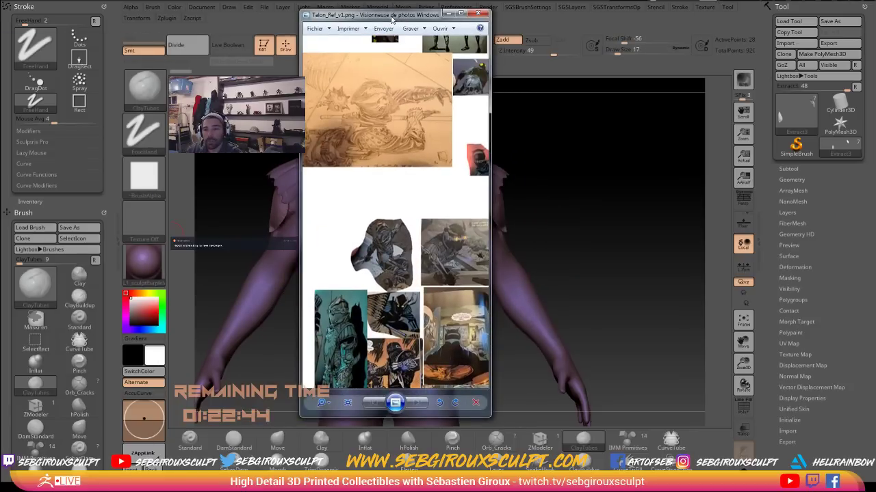
double_click(392, 19)
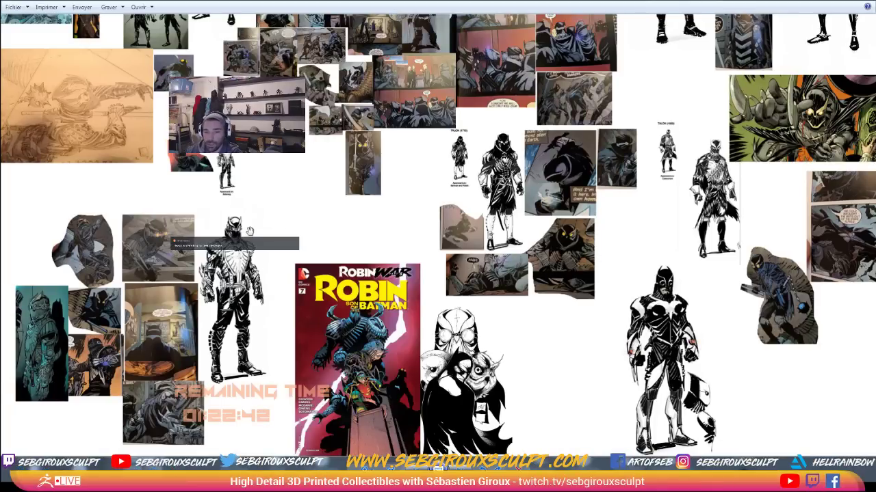
scroll(225, 294, up, 6)
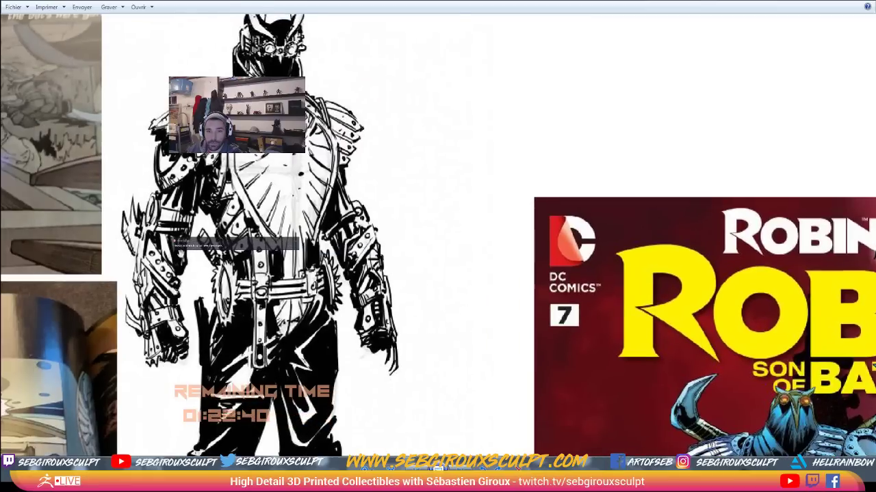
drag(181, 253, 209, 259)
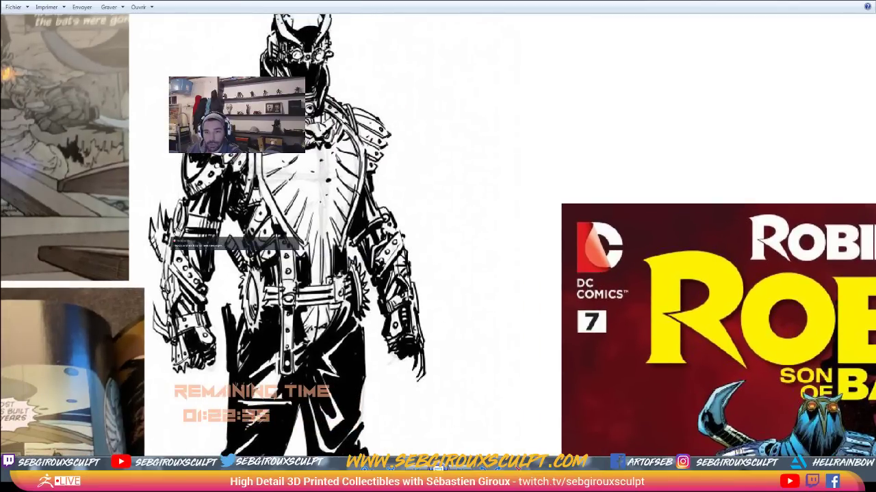
drag(364, 268, 393, 230)
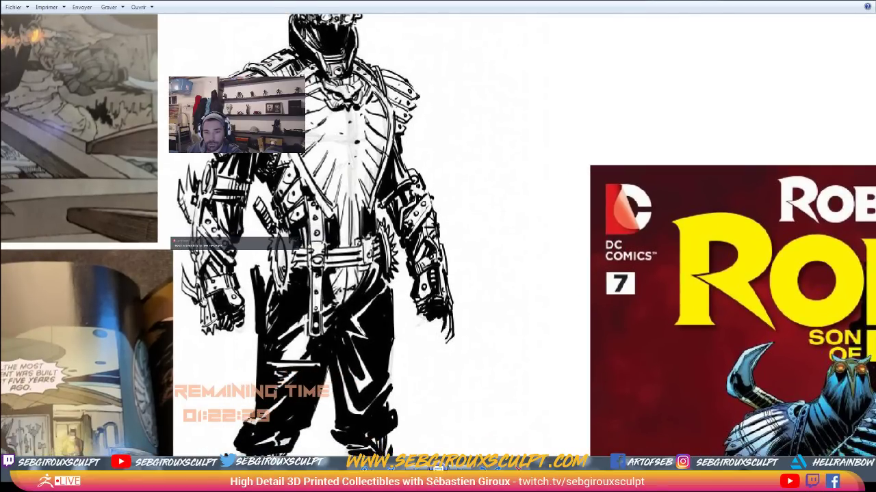
drag(224, 299, 310, 301)
drag(350, 264, 335, 271)
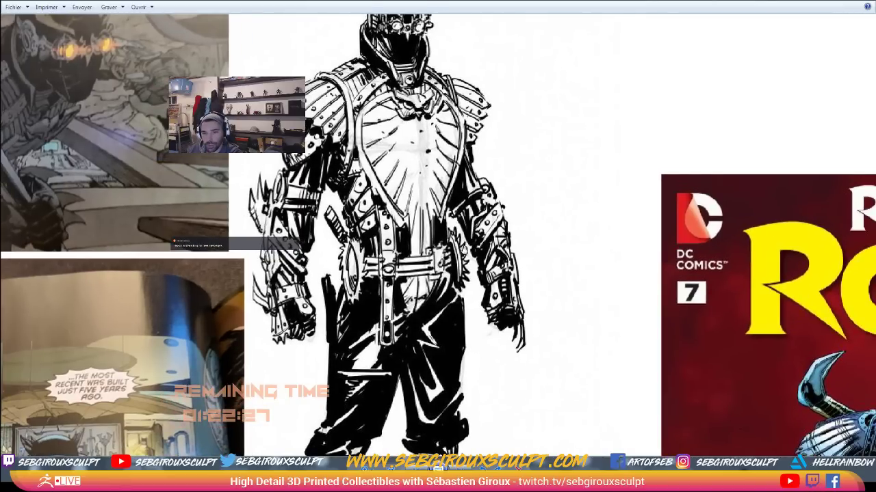
Compare the horned Talon drawing's full figure with its torso, arm straps and spiked gauntlets up close
drag(286, 245, 351, 233)
scroll(351, 232, down, 2)
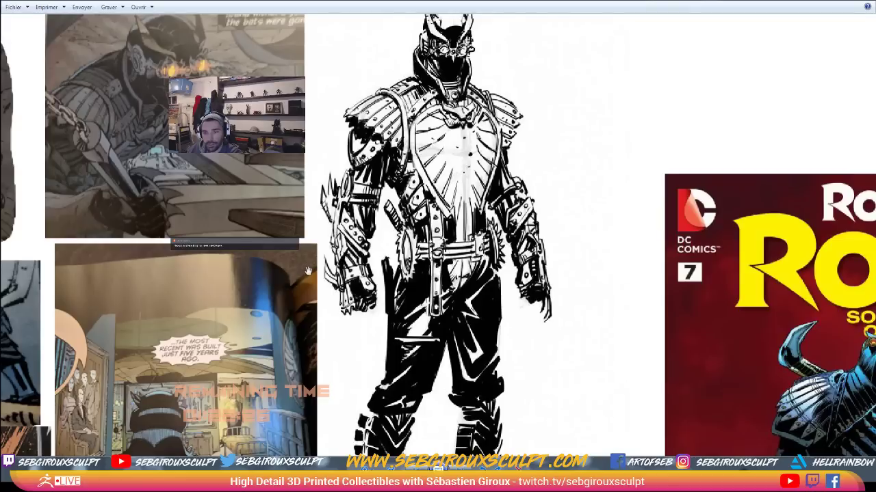
drag(308, 270, 314, 272)
drag(244, 226, 299, 248)
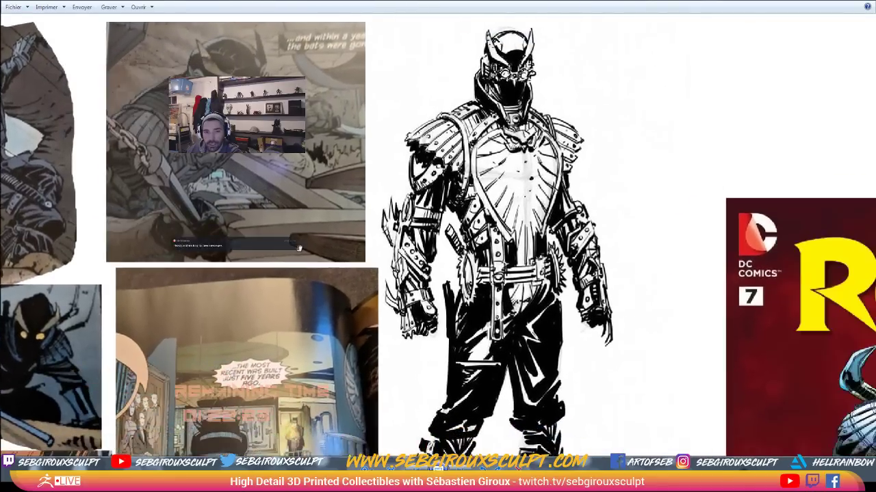
scroll(299, 247, up, 3)
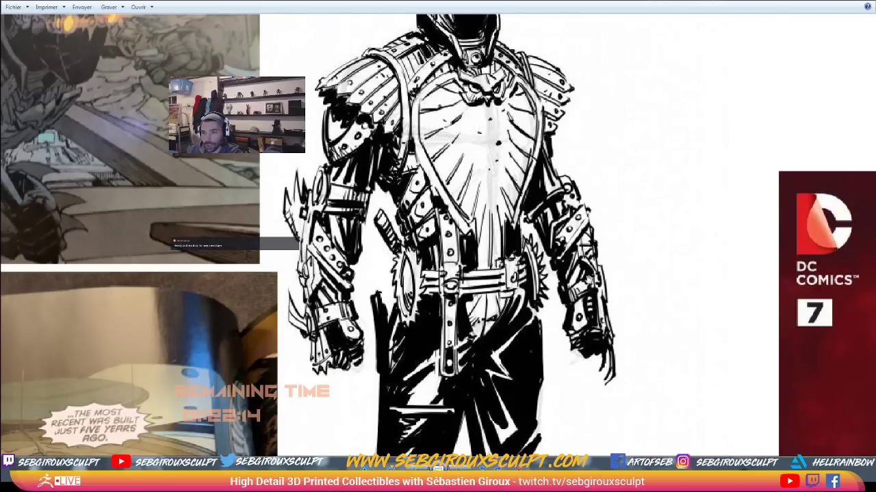
drag(443, 332, 439, 302)
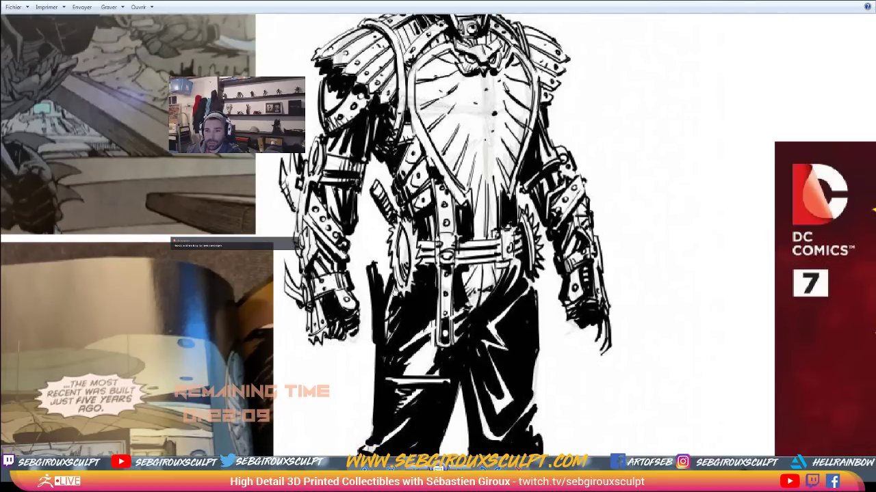
drag(292, 185, 335, 231)
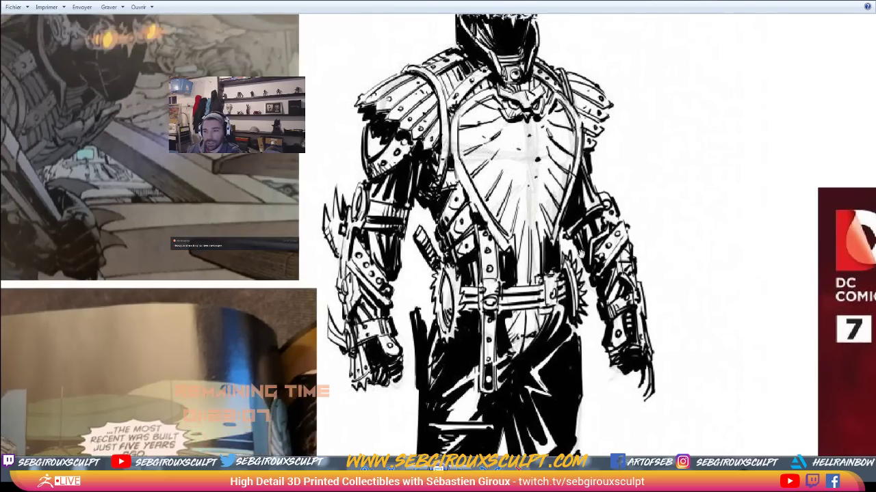
drag(470, 312, 564, 286)
Examine the arm armour in the teal and orange Talon comic panels, and move the reference sheet away to return to ZBrush
scroll(564, 285, down, 3)
drag(383, 328, 450, 227)
drag(335, 358, 317, 186)
scroll(318, 186, down, 1)
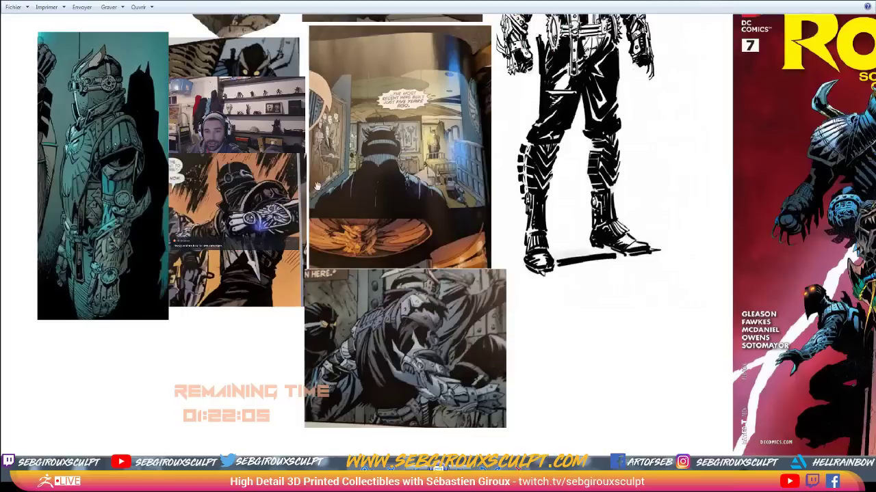
scroll(144, 201, up, 2)
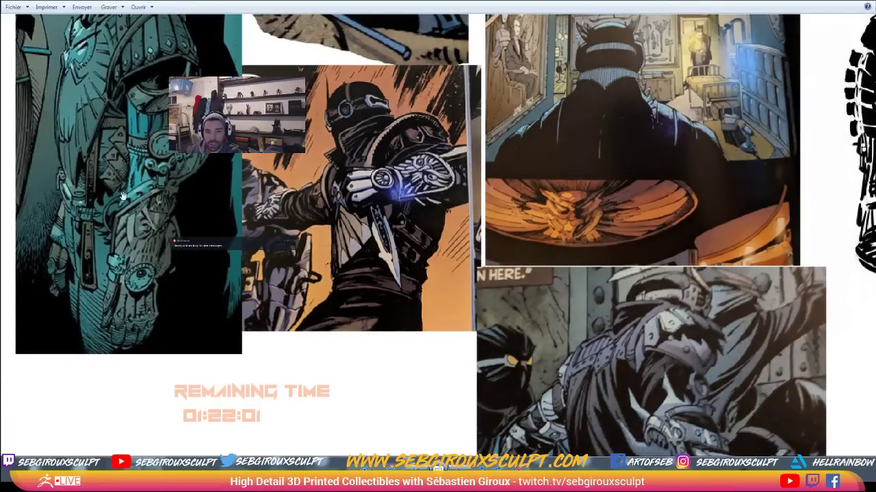
drag(135, 172, 128, 250)
drag(479, 158, 355, 268)
drag(489, 1, 0, 171)
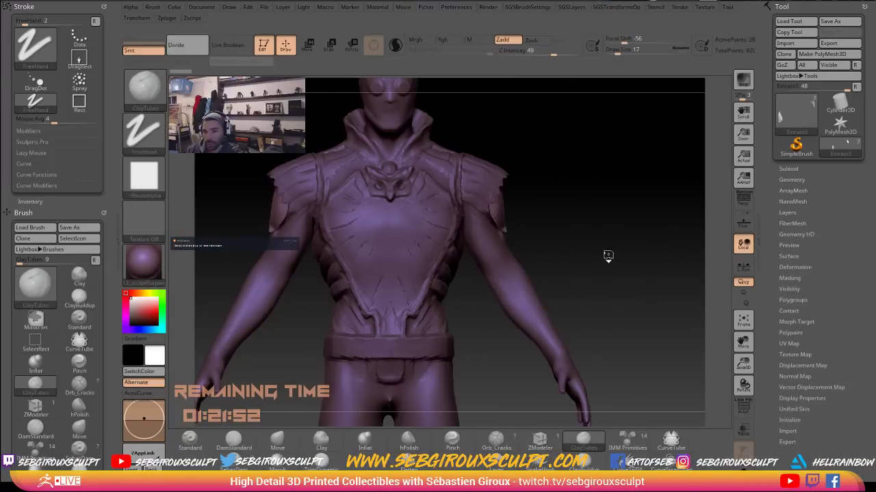
Set the ClayTubes draw size to 11 and make the Nickz_humanMaleAverage2 body the active subtool
drag(607, 256, 598, 262)
right_drag(501, 279, 510, 278)
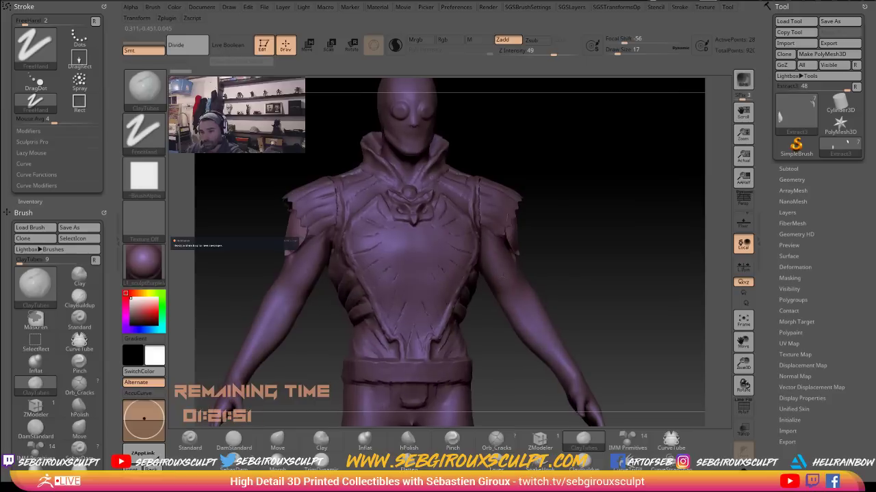
key(space)
drag(510, 278, 507, 278)
alt+click(508, 278)
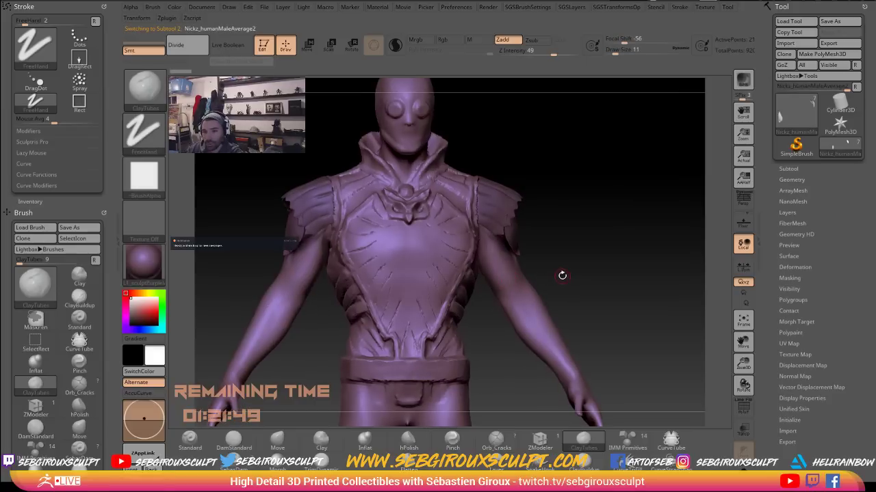
mouse_move(561, 274)
alt+mouse_down()
mouse_move(624, 279)
mouse_move(541, 290)
alt+mouse_up()
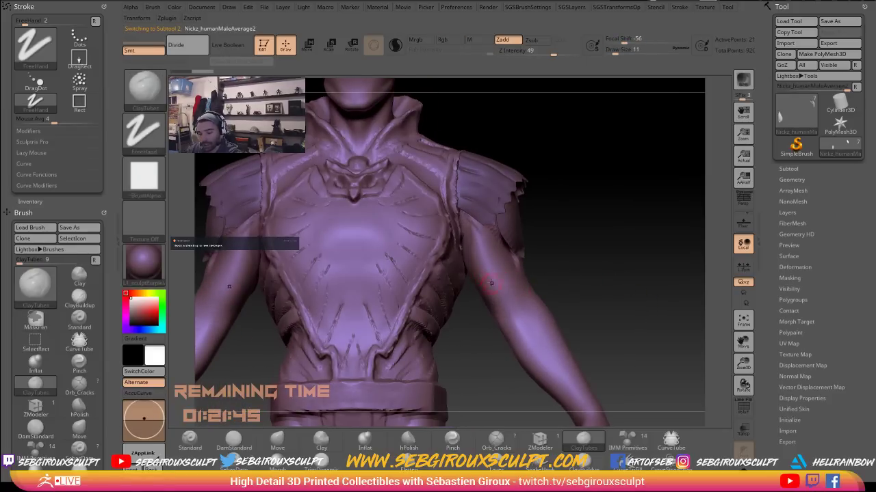
Sculpt a thin raised band around both upper arms below the shoulder armour with ClayTubes
key(space)
key(space)
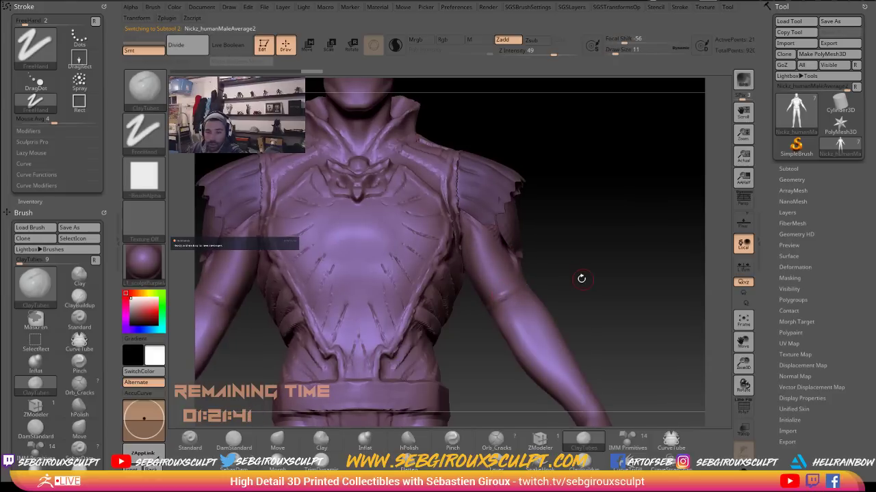
alt+drag(581, 279, 591, 299)
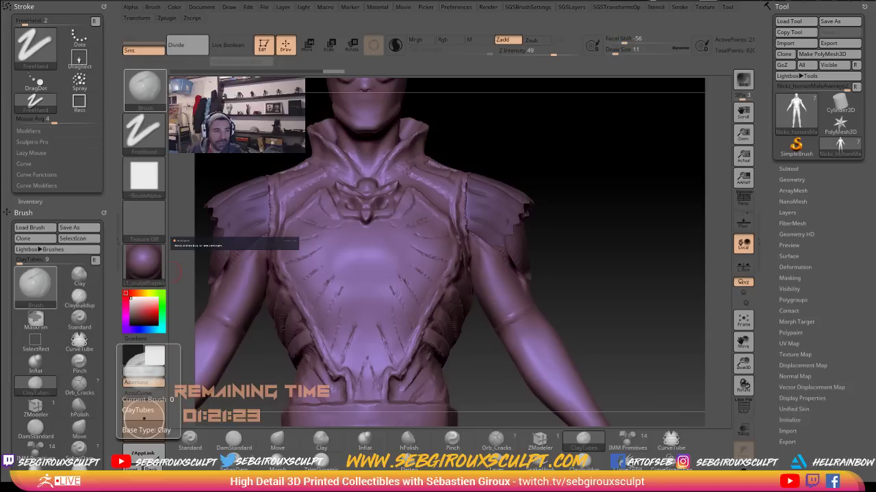
mouse_move(589, 296)
mouse_down()
mouse_move(616, 303)
mouse_move(514, 301)
mouse_up()
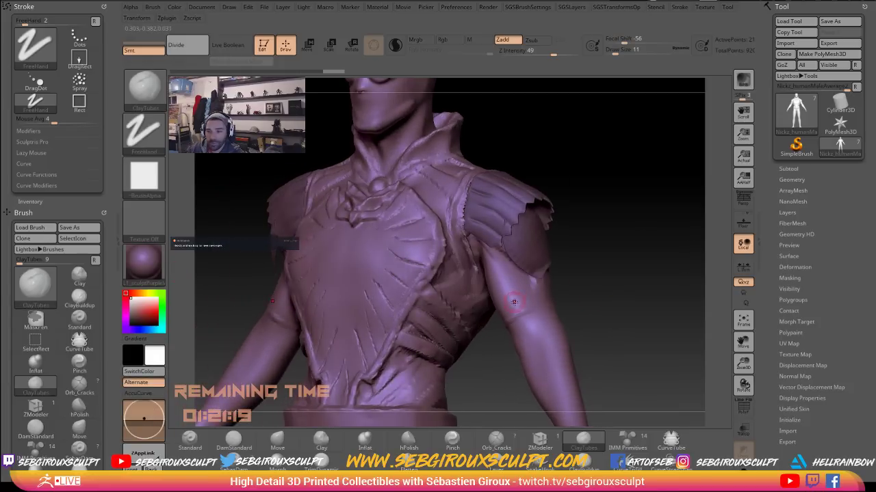
key(space)
drag(621, 279, 650, 281)
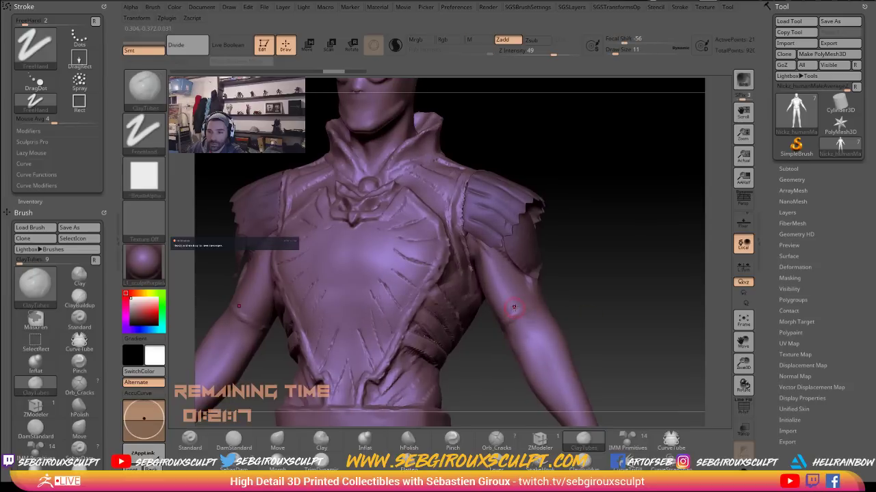
Set the draw size to 49 and check the upper-arm band from behind and from the front
key(space)
drag(514, 307, 532, 306)
drag(579, 287, 528, 303)
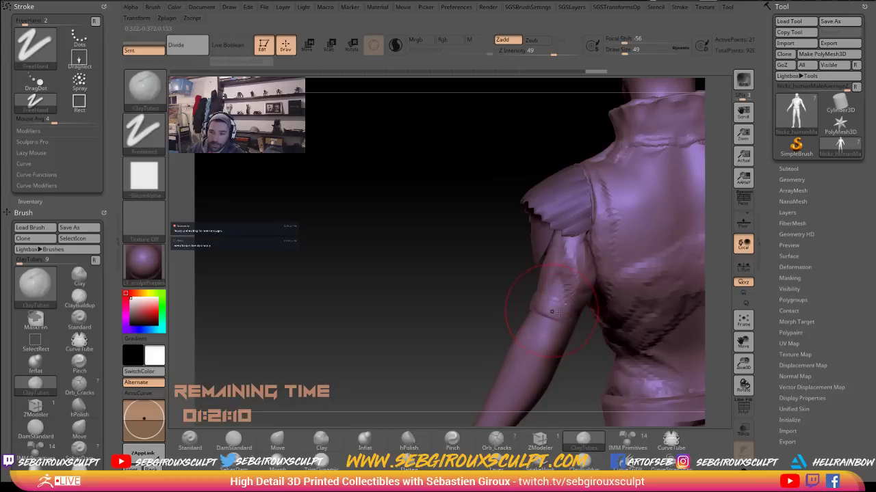
mouse_move(586, 308)
mouse_down()
mouse_move(454, 303)
mouse_move(525, 318)
mouse_move(508, 312)
mouse_move(636, 300)
mouse_move(627, 284)
mouse_move(639, 290)
mouse_move(589, 234)
mouse_up()
Examine the commands in the custom SGSBrushSettings and SGSTransformsOp palettes, such as Roll Distance and Reconstruct Subdiv
mouse_move(615, 8)
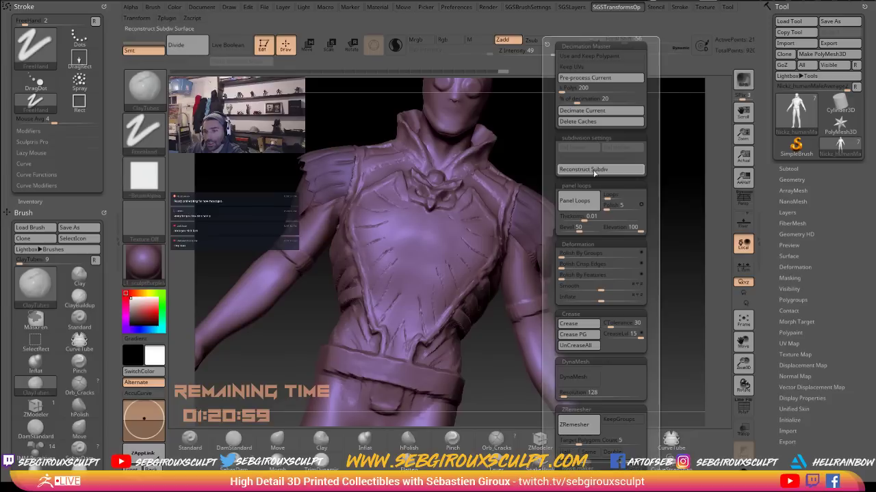
key(alt+1)
click(560, 111)
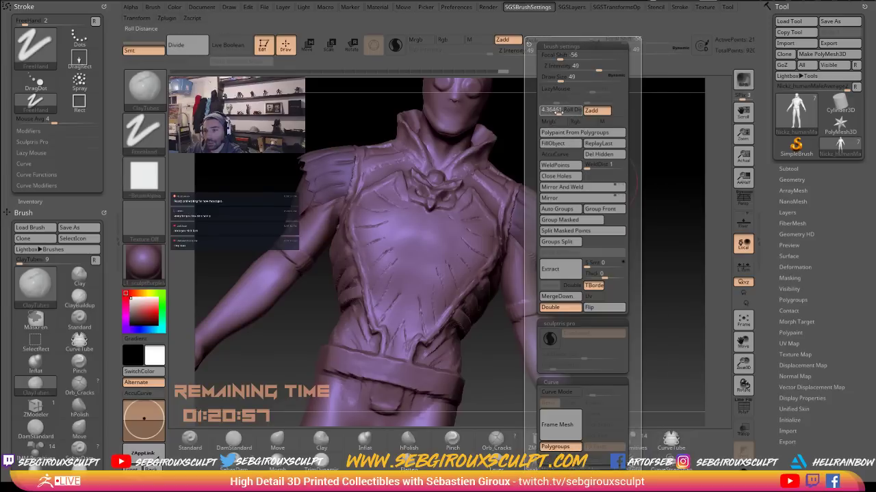
key(Return)
key(alt+1)
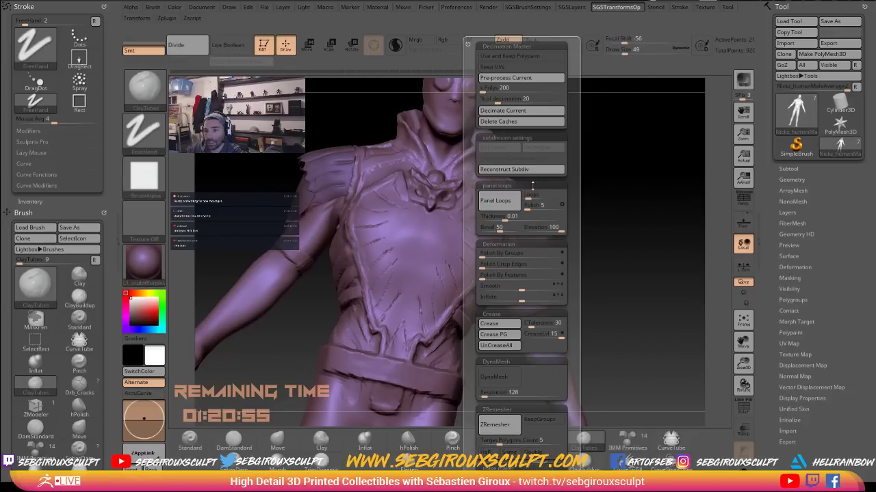
key(alt+2)
key(alt+1)
key(alt+2)
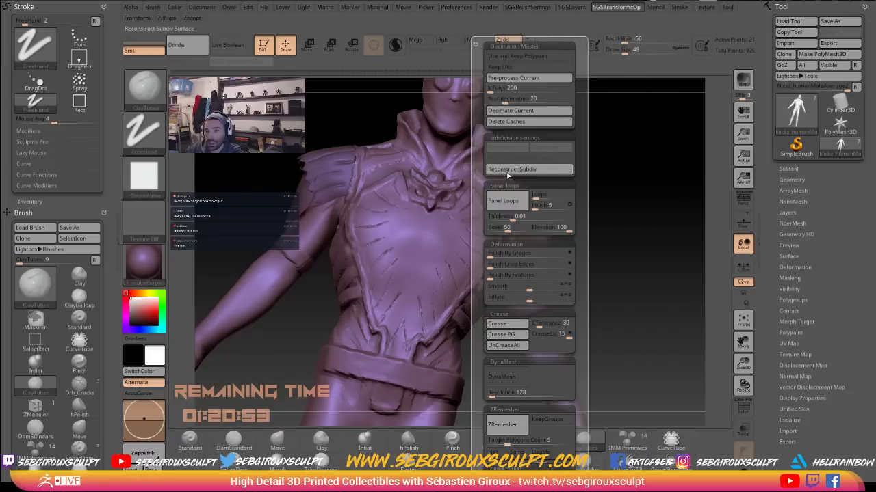
key(alt+1)
key(alt+2)
key(alt+1)
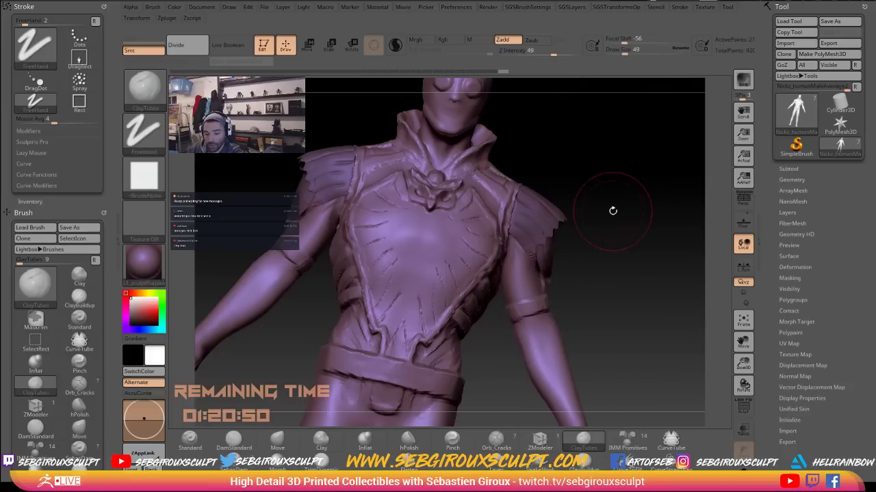
Inspect the torso from a slightly different angle and review the custom palettes again, including Group Masked and the subdivision settings
mouse_move(637, 225)
mouse_down()
mouse_move(605, 217)
mouse_move(591, 261)
mouse_up()
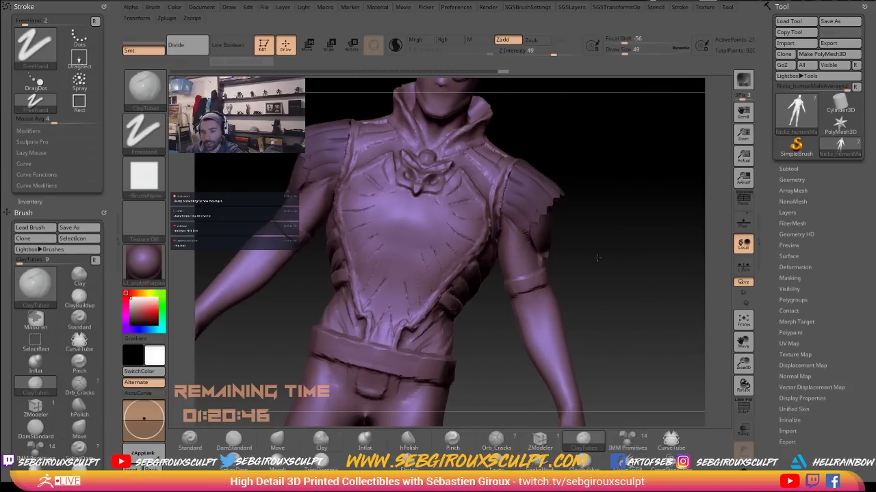
drag(615, 256, 606, 242)
key(alt+1)
key(alt+2)
key(alt+1)
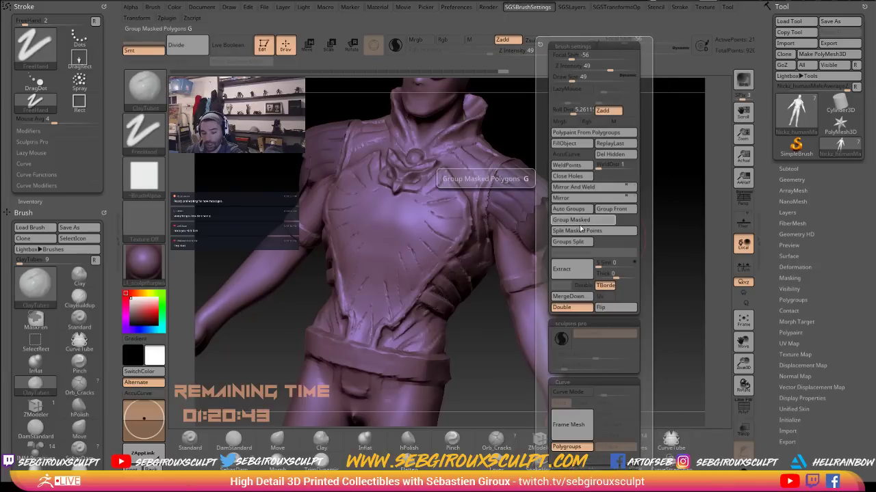
key(2)
key(1)
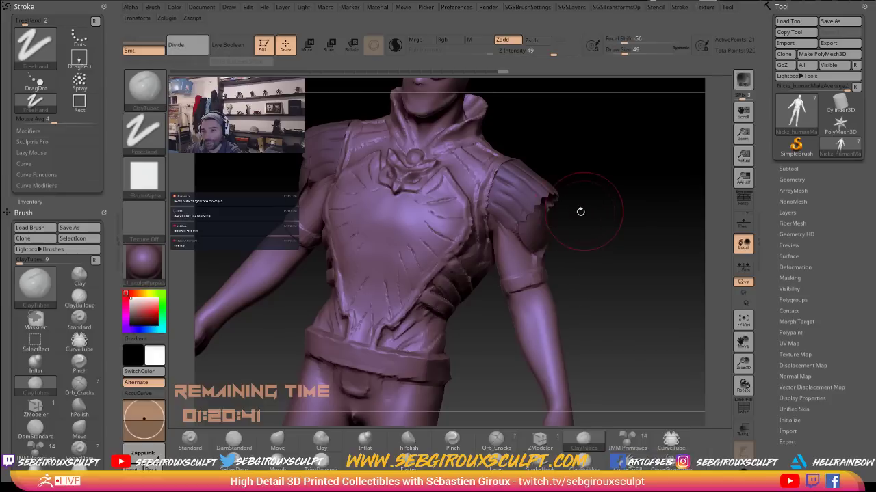
key(2)
key(1)
key(2)
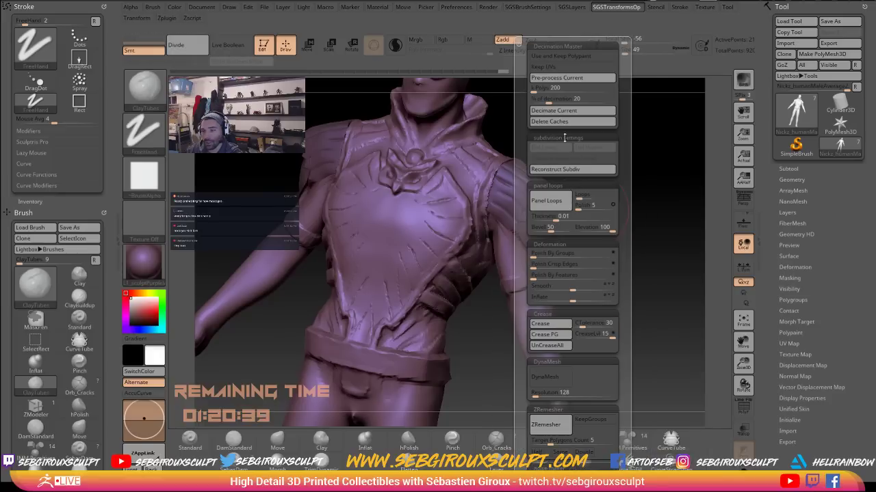
key(2)
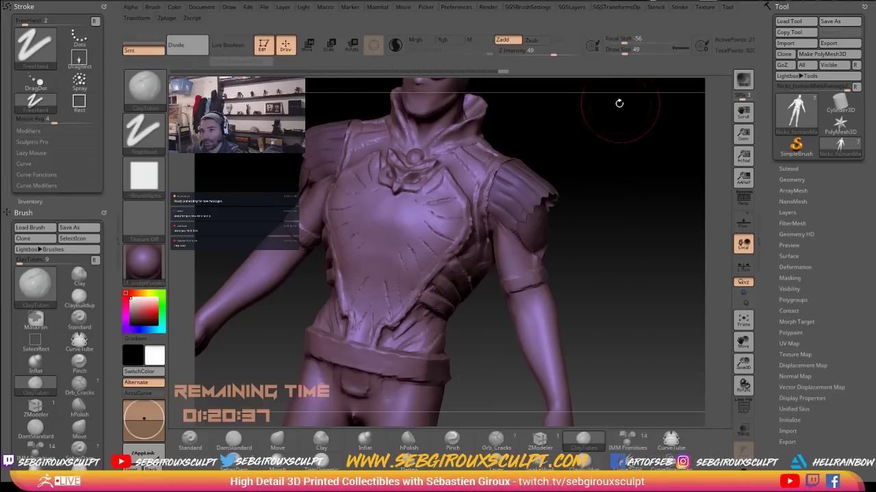
Review the panel loops and deformation settings in the custom SGSTransformsOp palette
key(2)
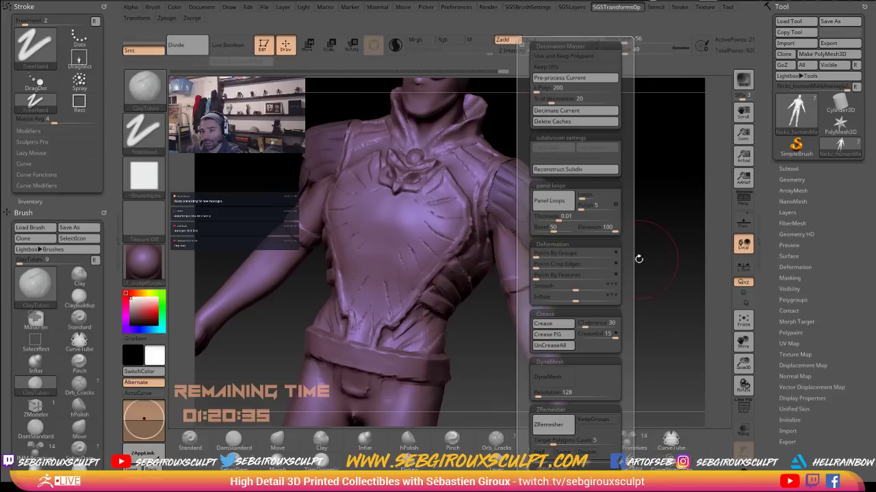
mouse_move(625, 260)
mouse_down()
mouse_move(614, 186)
mouse_move(626, 277)
mouse_move(625, 196)
mouse_move(635, 253)
mouse_up()
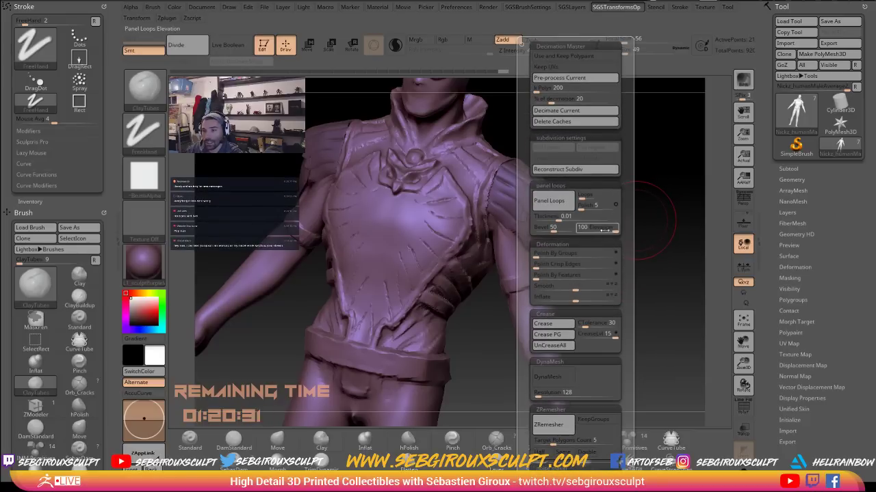
key(1)
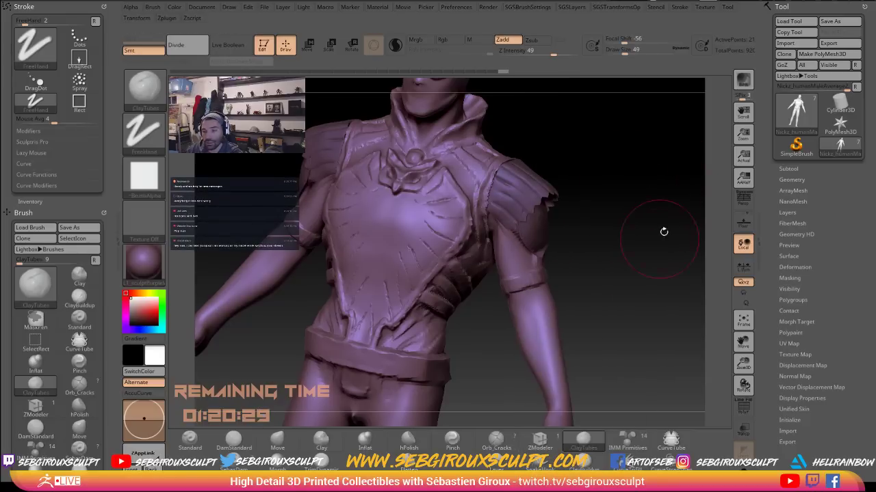
Refine the lower edge of the upper-arm bands from front and back with Smooth and DamStandard at draw size 18
mouse_move(654, 273)
mouse_down()
mouse_move(635, 301)
mouse_move(512, 254)
mouse_up()
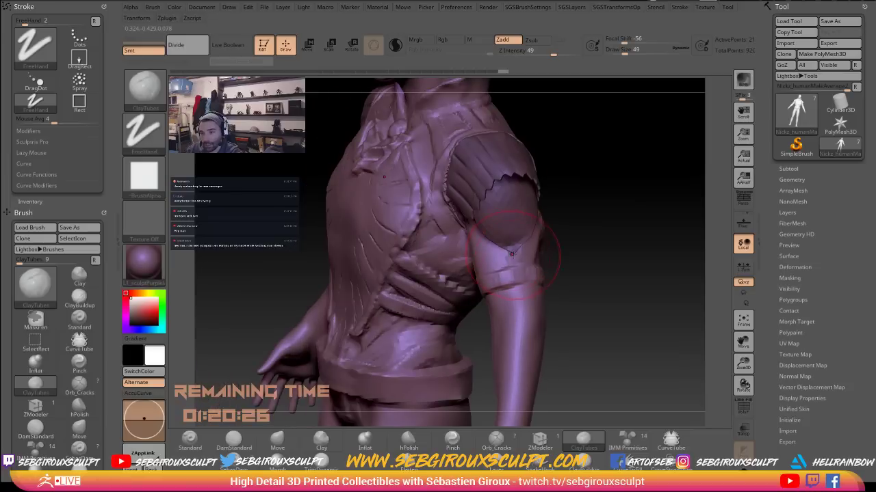
key(space)
key(shift)
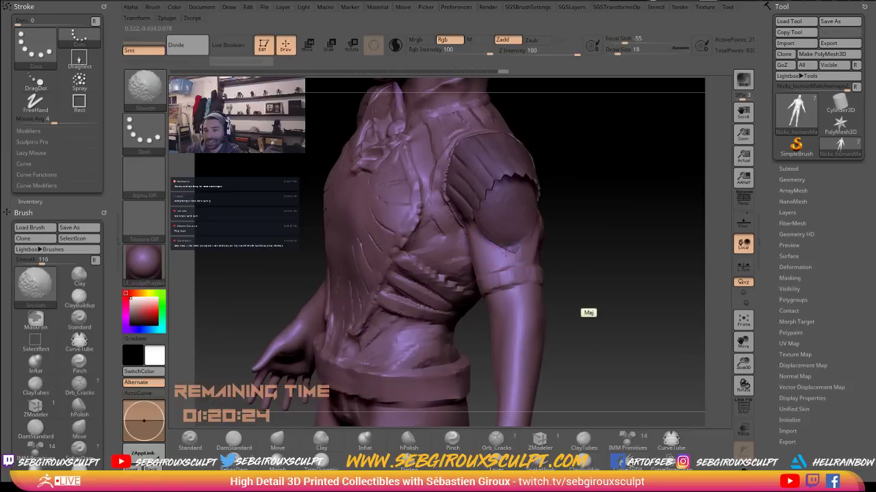
drag(587, 250, 660, 274)
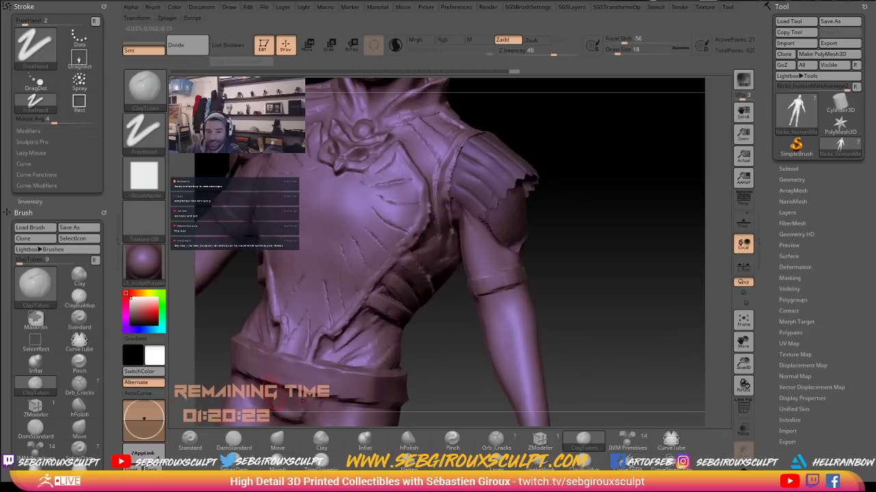
key(alt)
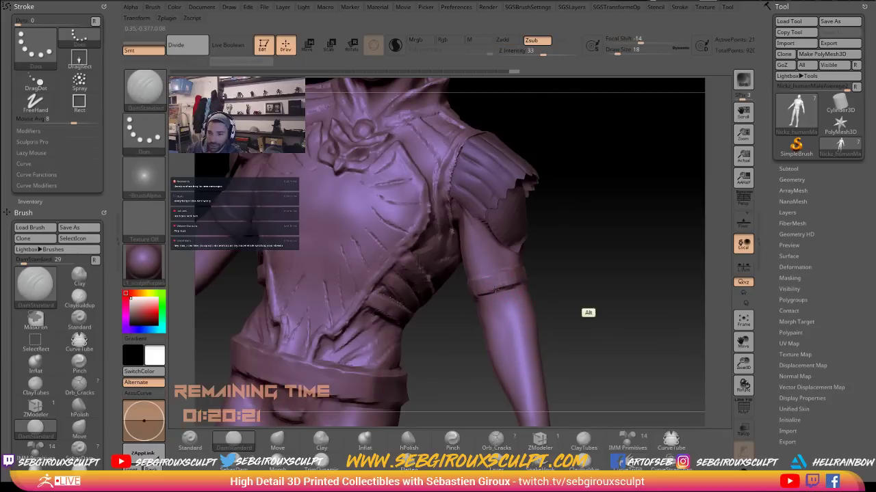
alt+drag(496, 289, 510, 286)
drag(636, 274, 537, 278)
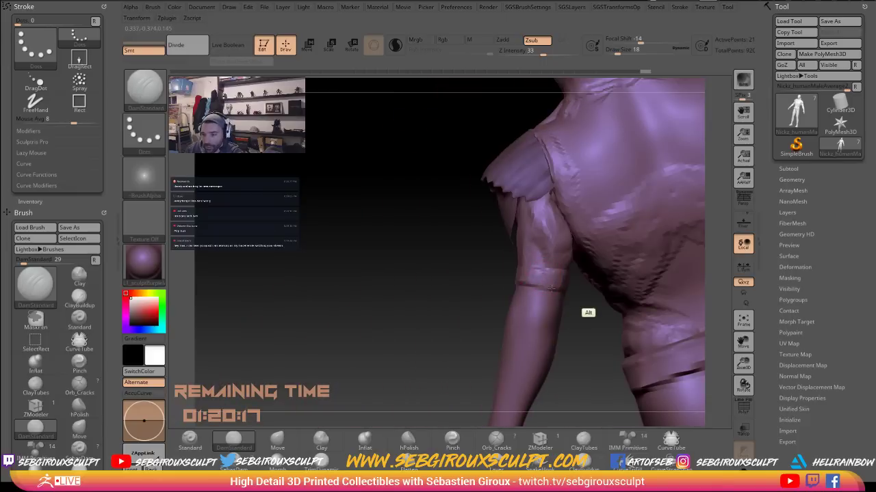
mouse_move(578, 307)
mouse_down()
mouse_move(672, 307)
mouse_move(547, 288)
mouse_move(609, 278)
mouse_up()
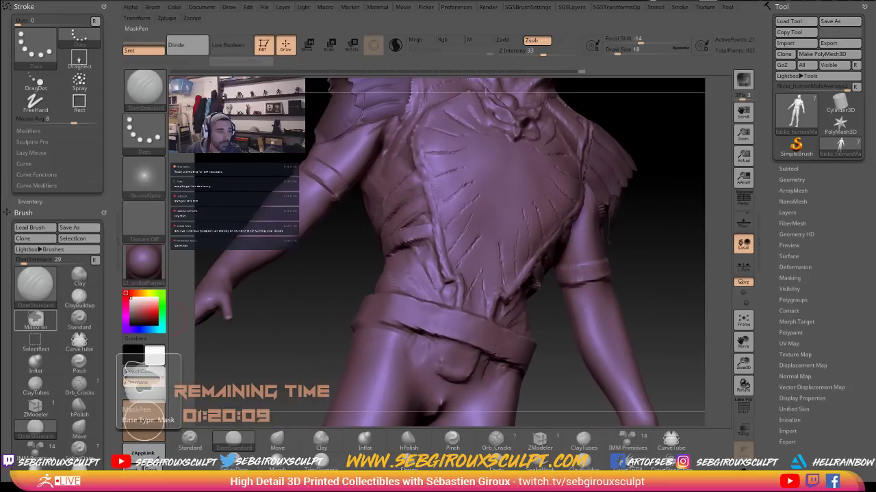
Build up cloth folds on the front and outer side of the upper-arm sleeves above the bands with ClayTubes
drag(667, 258, 602, 254)
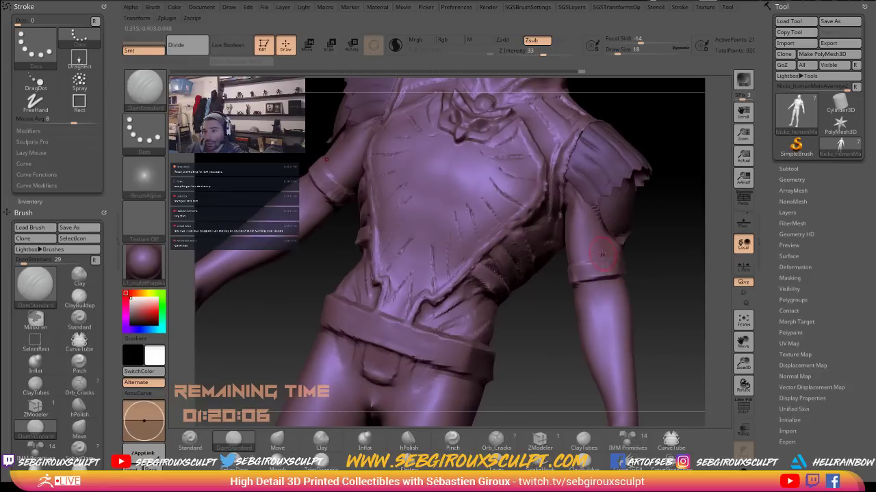
key(b)
key(c)
key(t)
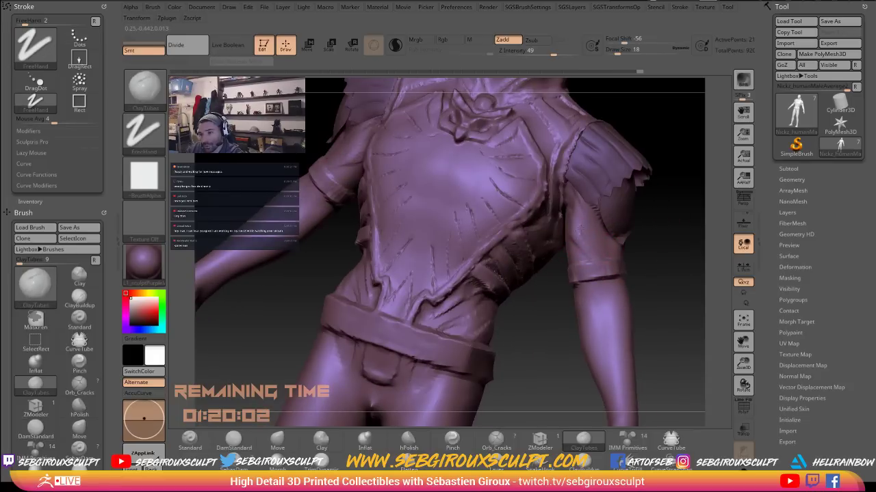
drag(691, 262, 559, 248)
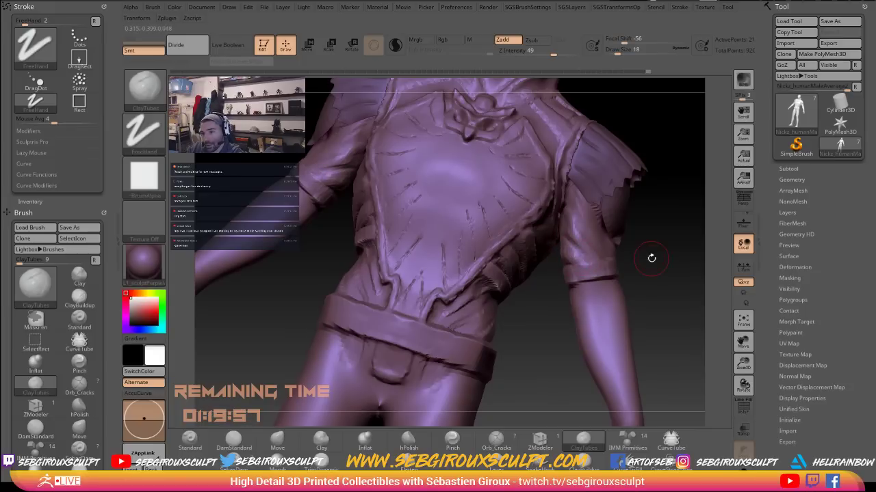
drag(651, 258, 606, 256)
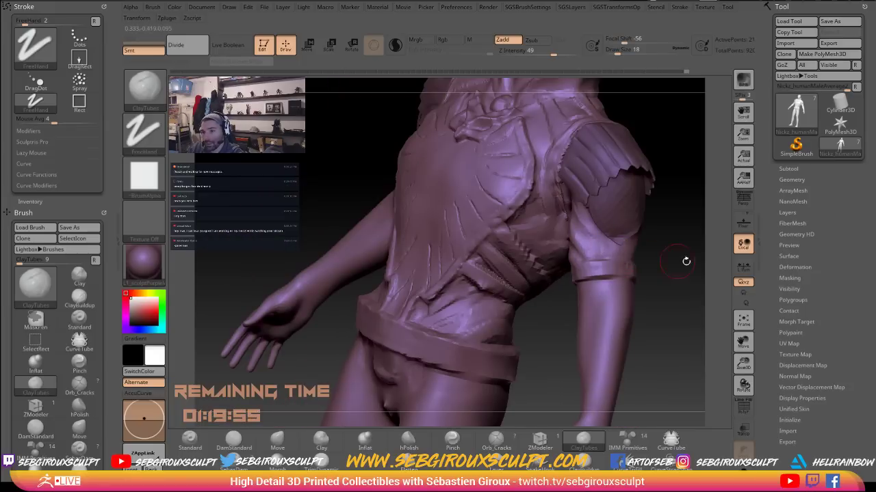
drag(686, 261, 637, 253)
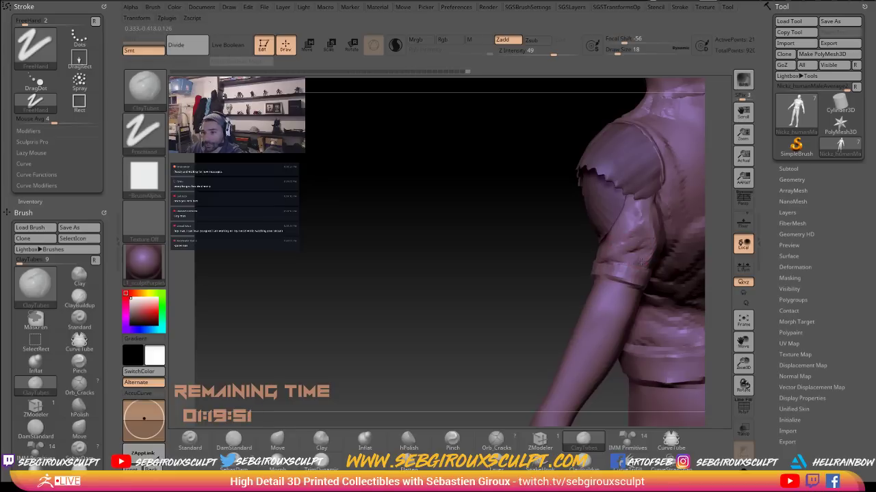
Sculpt raised and recessed cloth folds on the back of the sleeves between the shoulder armour and the bands
drag(618, 254, 632, 237)
drag(513, 245, 448, 254)
mouse_move(619, 252)
alt+mouse_down()
mouse_move(628, 267)
mouse_move(626, 250)
mouse_move(633, 261)
mouse_move(642, 256)
mouse_move(614, 229)
mouse_move(619, 236)
alt+mouse_up()
drag(510, 239, 551, 240)
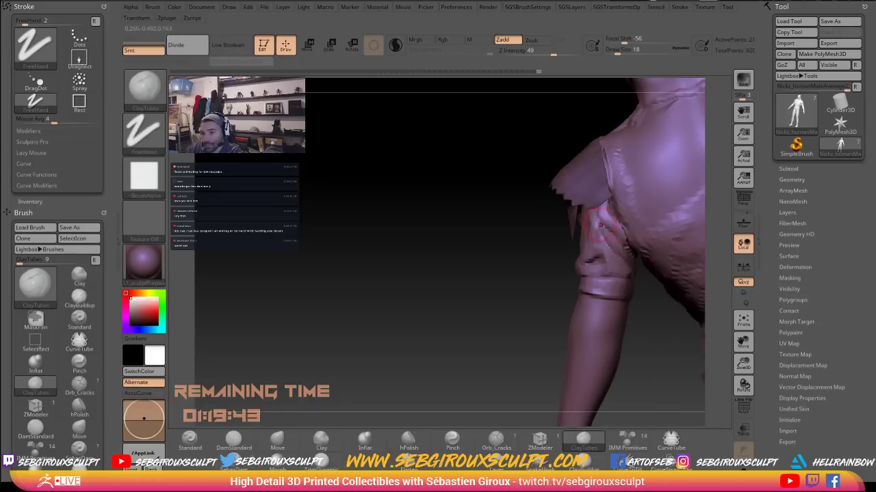
drag(606, 239, 603, 223)
mouse_move(633, 271)
mouse_down()
mouse_move(564, 275)
mouse_move(636, 272)
mouse_move(625, 275)
mouse_up()
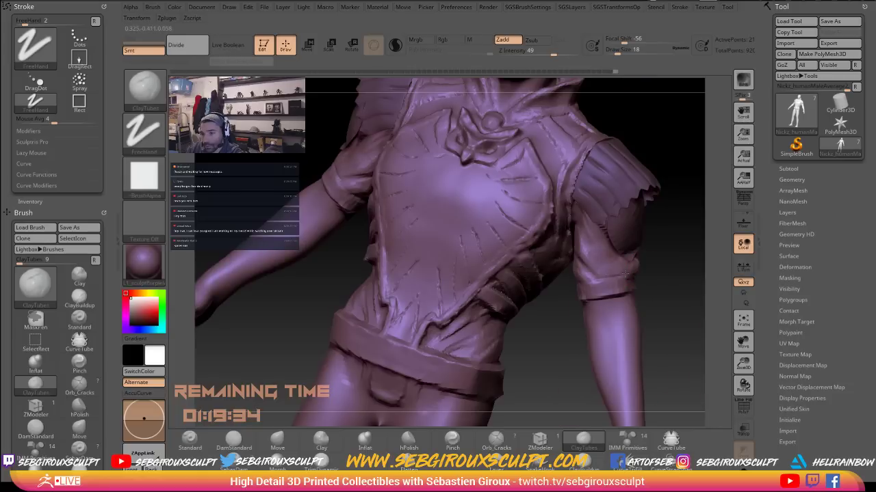
Carve into the inner front folds of the sleeves with ClayTubes and check them from the front
alt+drag(588, 242, 583, 238)
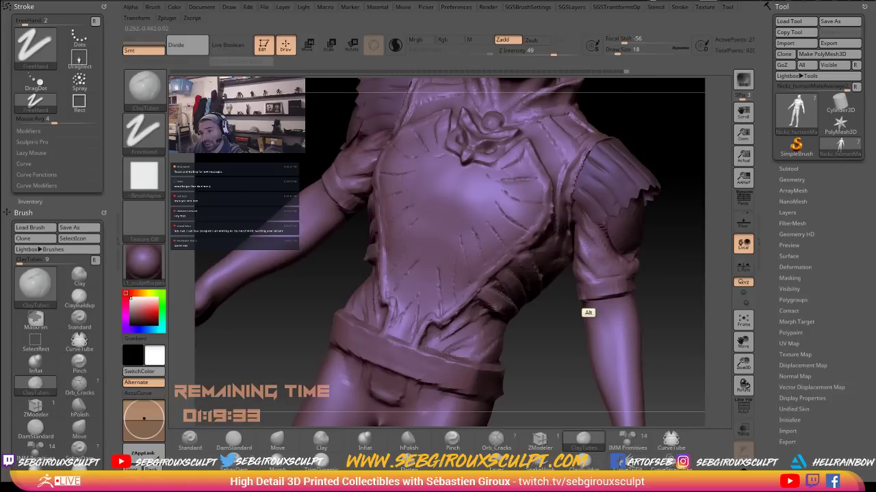
drag(640, 257, 582, 305)
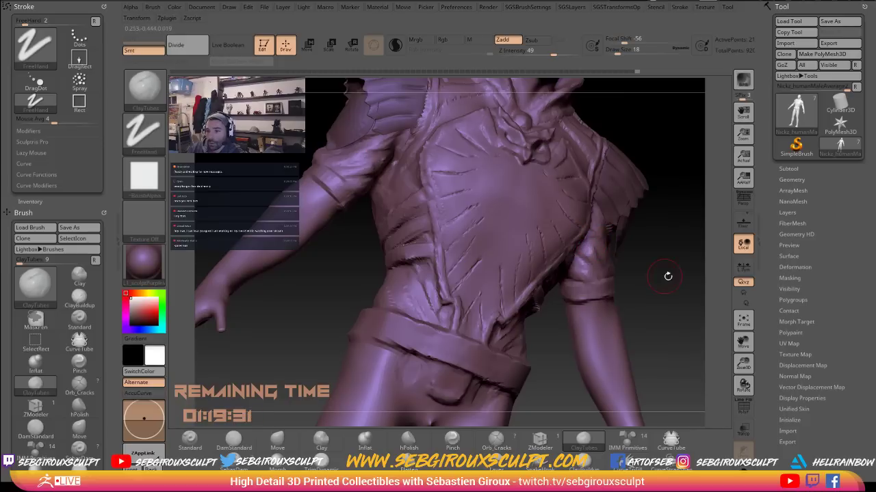
drag(666, 276, 645, 254)
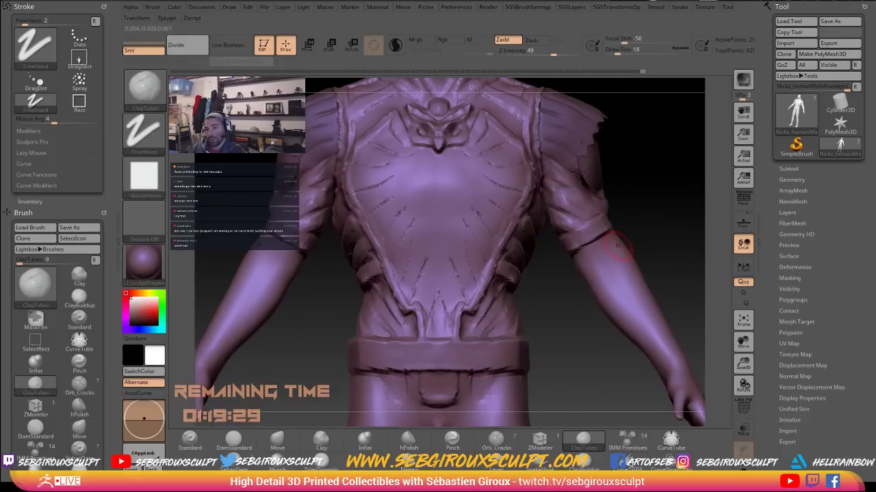
Reshape the sleeve folds and cuffs above the elbows with the Move brush, starting at draw size 35
key(3)
key(space)
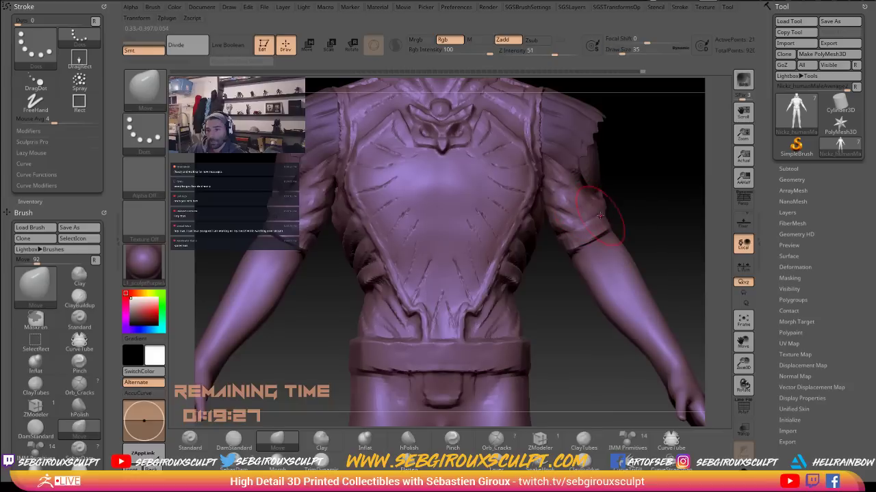
key(4)
key(b)
key(m)
key(v)
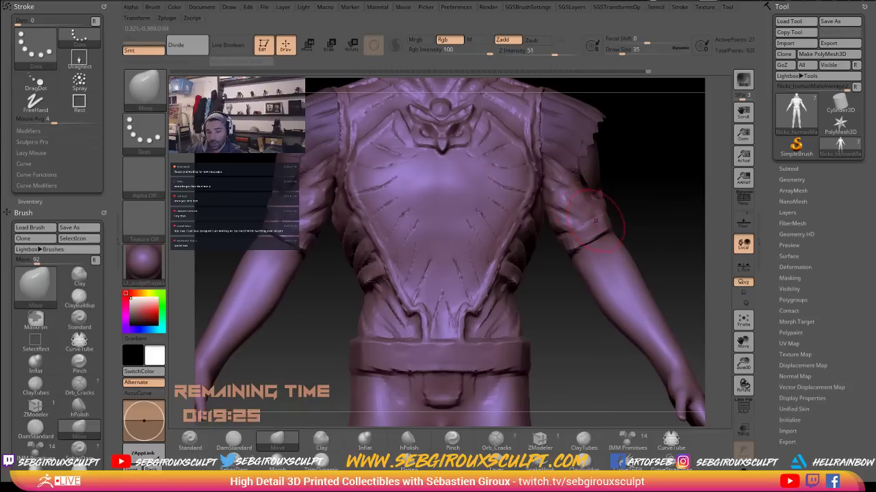
mouse_move(642, 231)
mouse_down()
mouse_move(647, 225)
mouse_move(611, 234)
mouse_move(660, 233)
mouse_move(653, 247)
mouse_move(627, 216)
mouse_up()
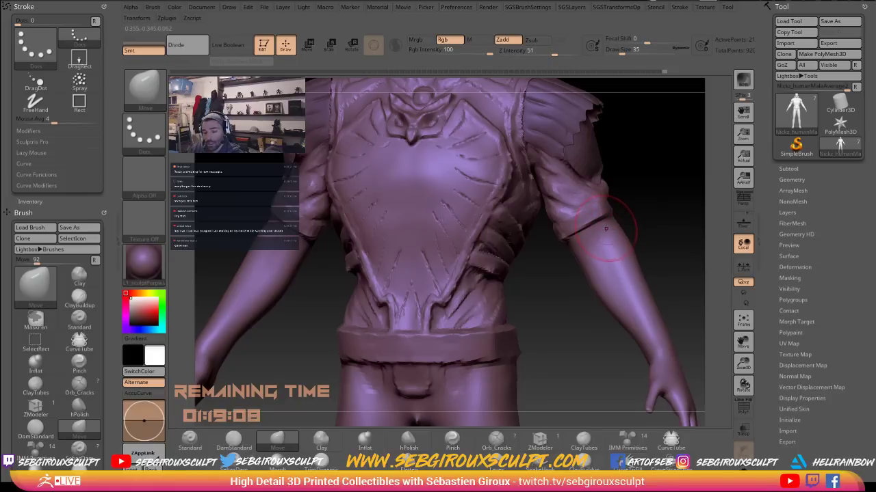
Build up the sleeve cuff on the outer side of the arms with ClayTubes at draw size 27
key(b)
key(c)
key(t)
key(space)
mouse_move(600, 222)
mouse_down()
mouse_move(627, 212)
mouse_move(604, 208)
mouse_up()
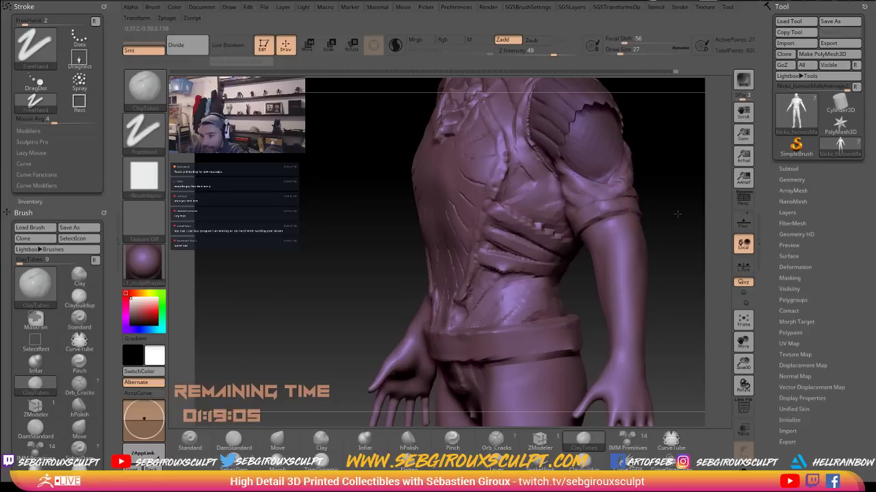
Mask a round patch on the outer side of the sleeve cuff with MaskPen at draw size 22
drag(677, 214, 624, 211)
key(ctrl)
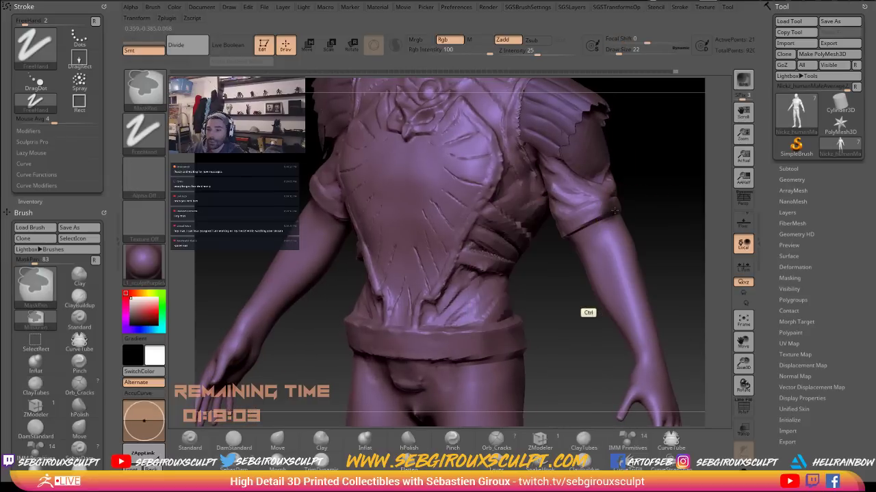
drag(645, 208, 616, 214)
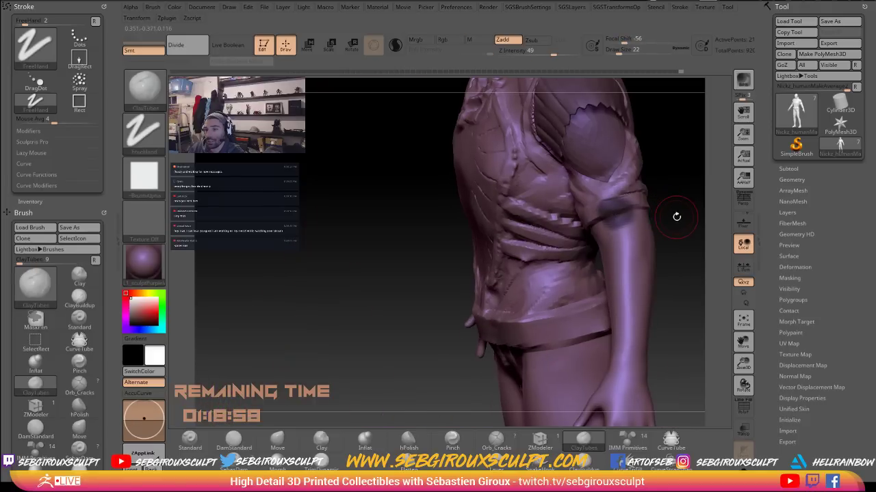
drag(676, 214, 700, 216)
Look through the tool's Masking and Deformation settings
drag(851, 246, 853, 238)
scroll(853, 237, down, 1)
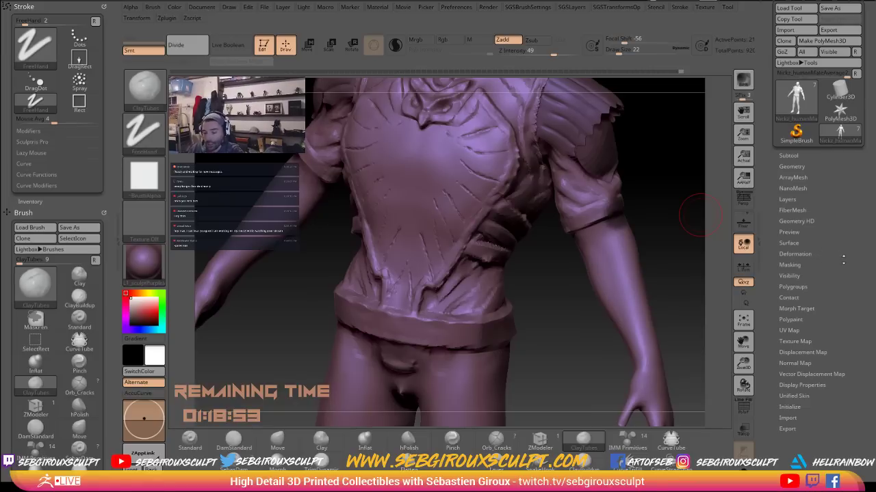
click(844, 264)
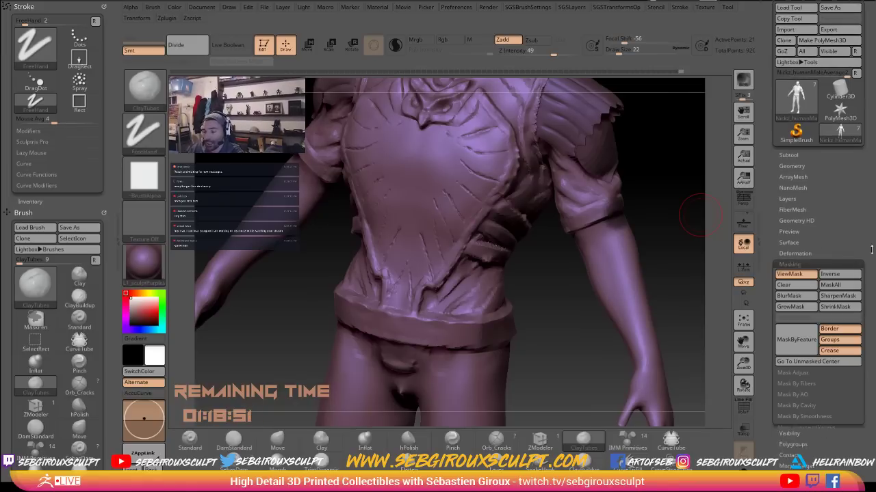
click(800, 265)
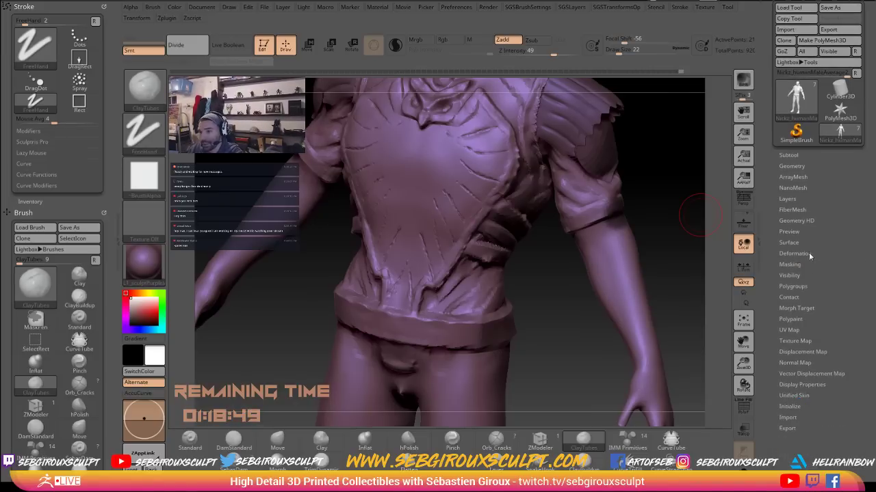
mouse_move(817, 248)
mouse_down()
mouse_move(849, 249)
mouse_move(815, 239)
mouse_up()
click(797, 261)
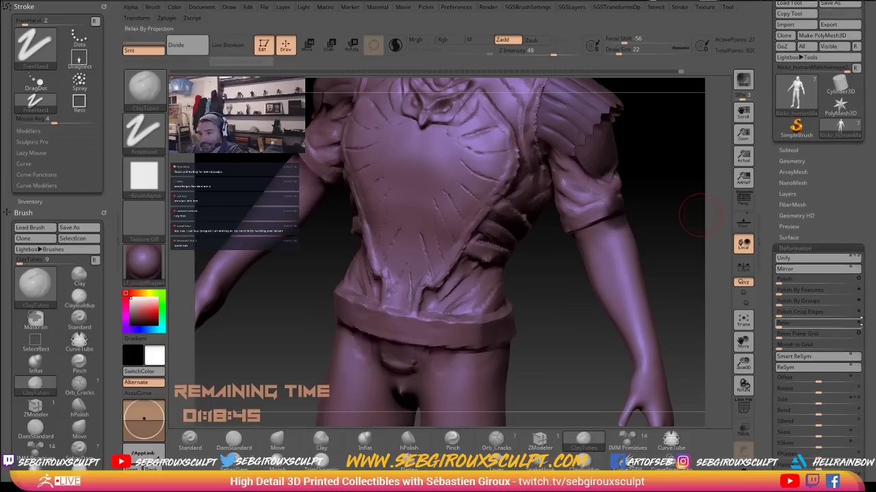
click(795, 248)
Extract the masked cuff patch as a separate subtool with S Smt and thickness at 0
click(616, 7)
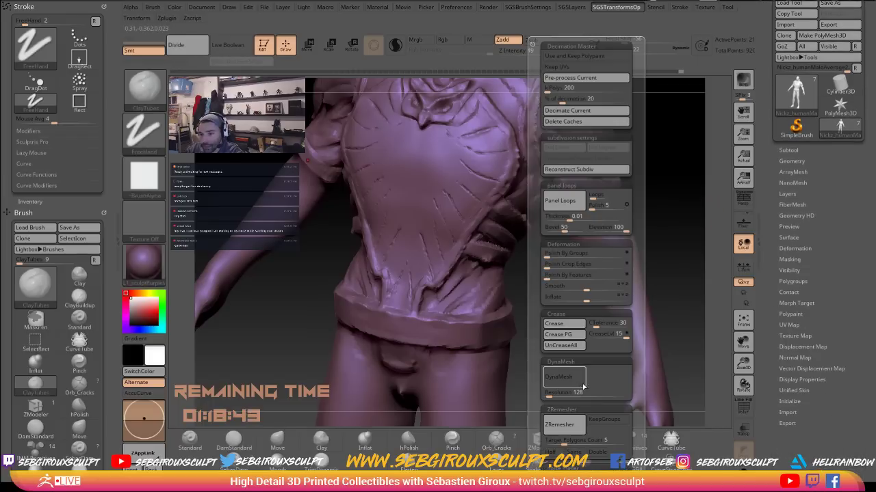
key(space)
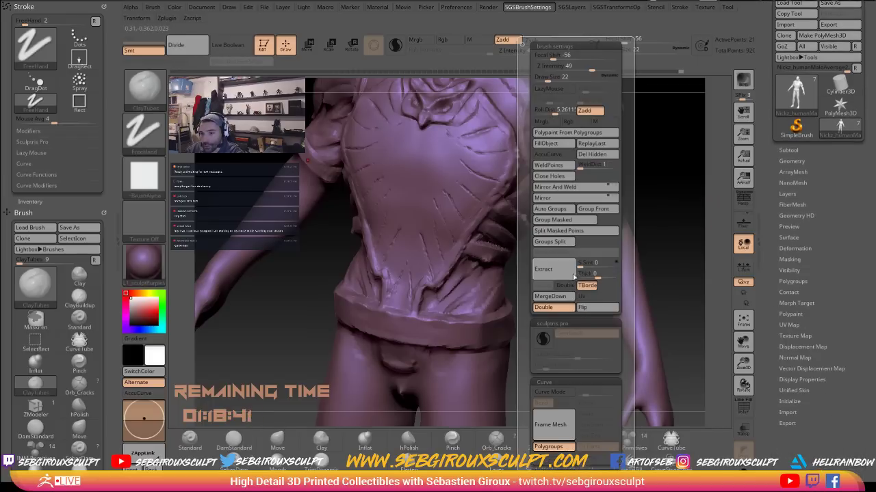
click(569, 272)
click(545, 288)
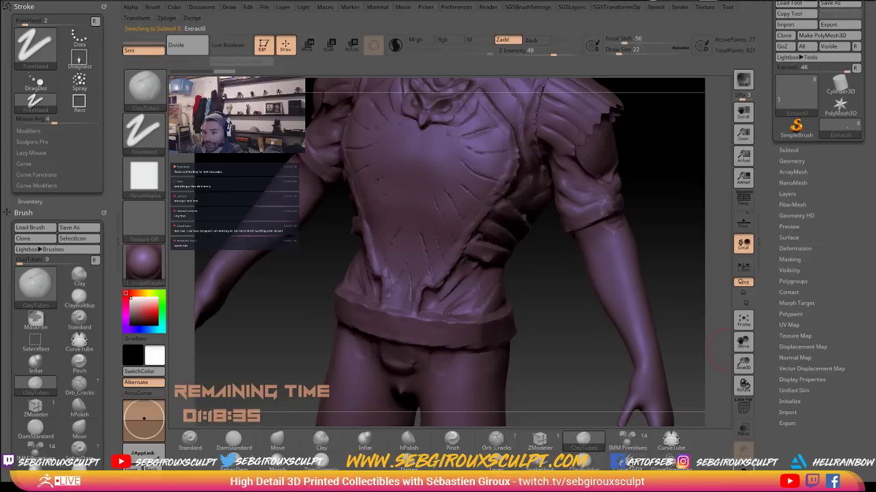
Isolate the extracted cuff patch and mirror and weld it across to the other arm
click(744, 472)
mouse_move(654, 317)
mouse_down()
mouse_move(645, 332)
mouse_move(641, 309)
mouse_up()
key(2)
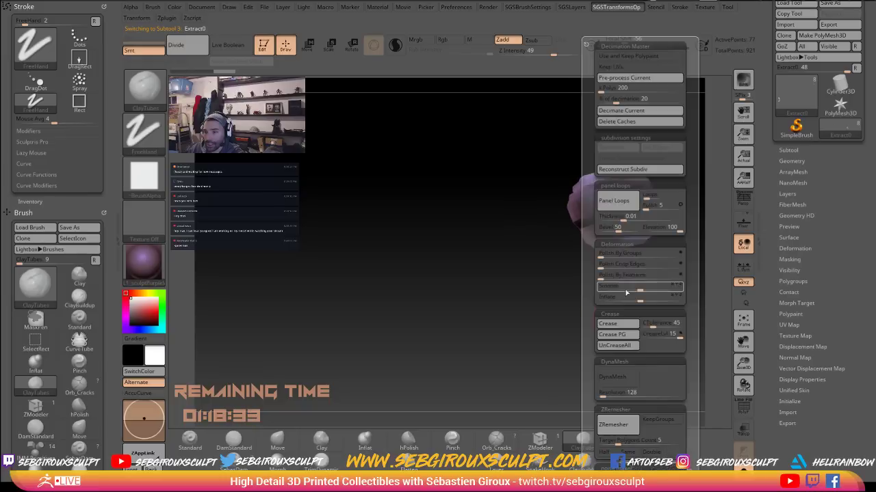
key(1)
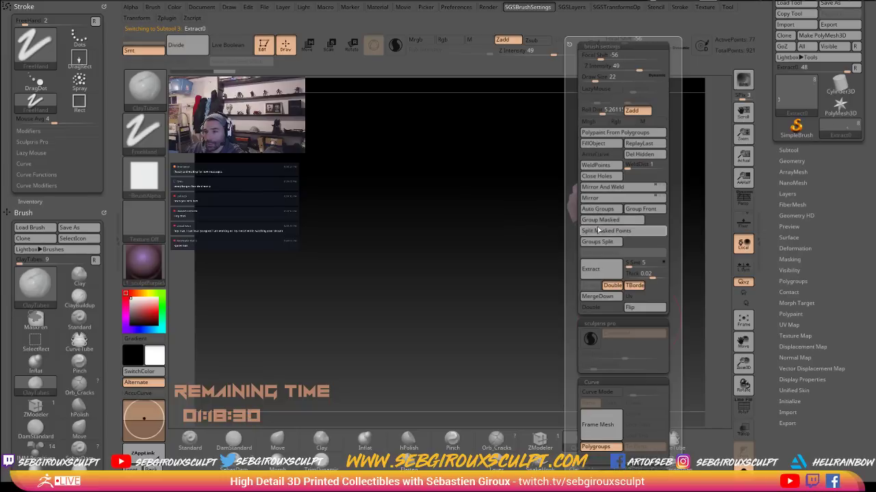
click(599, 188)
ctrl+shift+click(610, 221)
key(2)
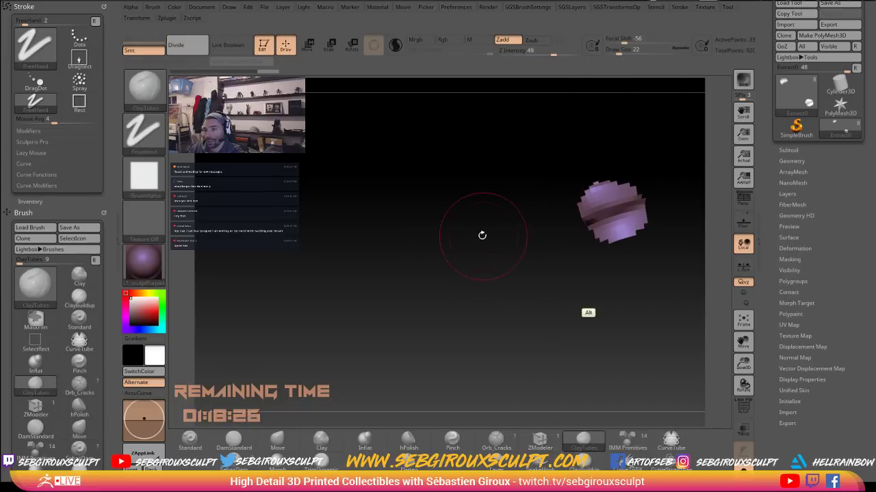
drag(482, 235, 568, 232)
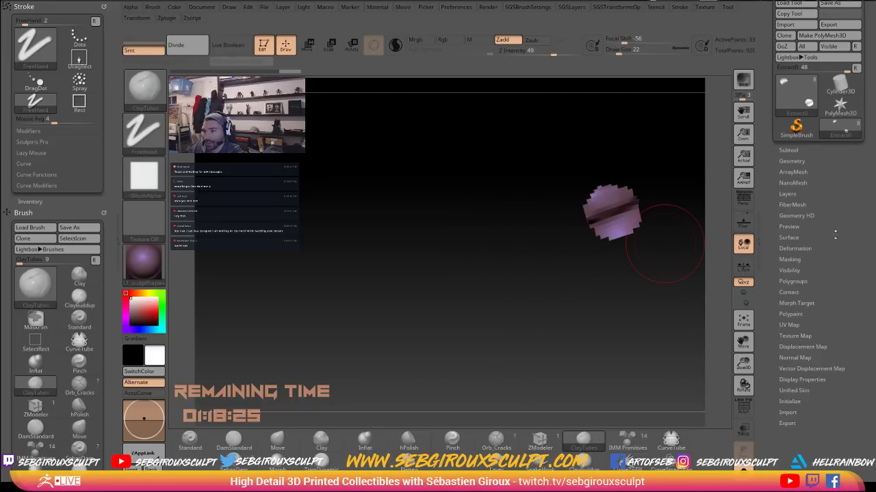
drag(835, 234, 806, 211)
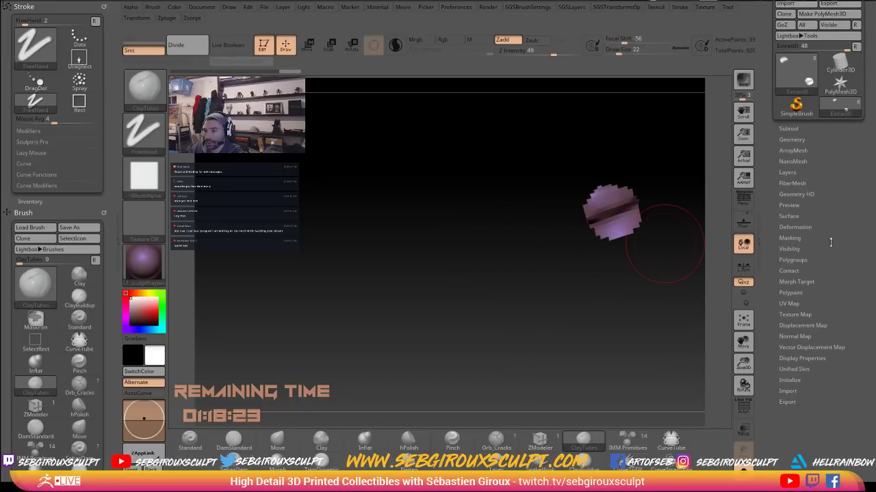
scroll(831, 242, down, 2)
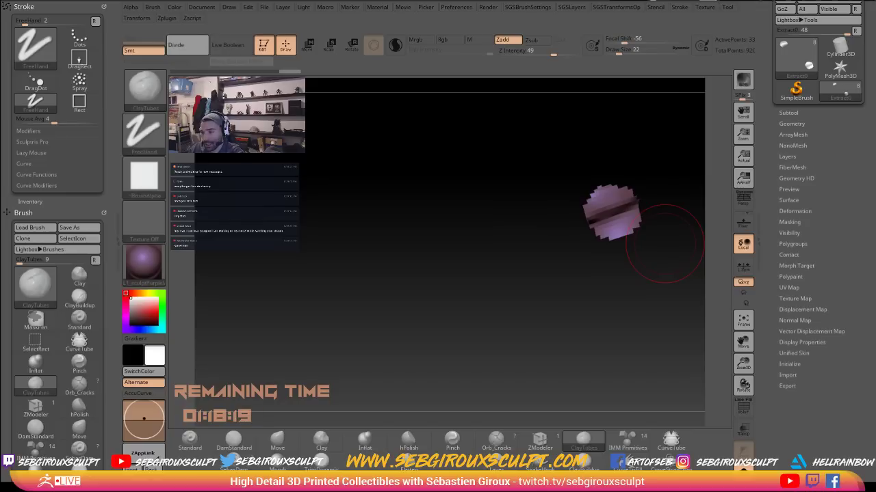
drag(845, 260, 844, 263)
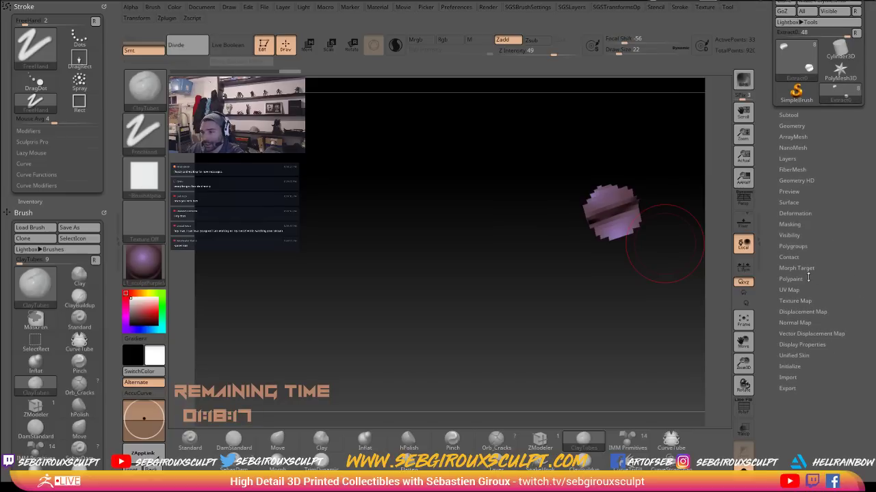
Smooth the jagged outline of the isolated cuff patch with repeated Polish Crisp Edges passes
key(3)
click(722, 265)
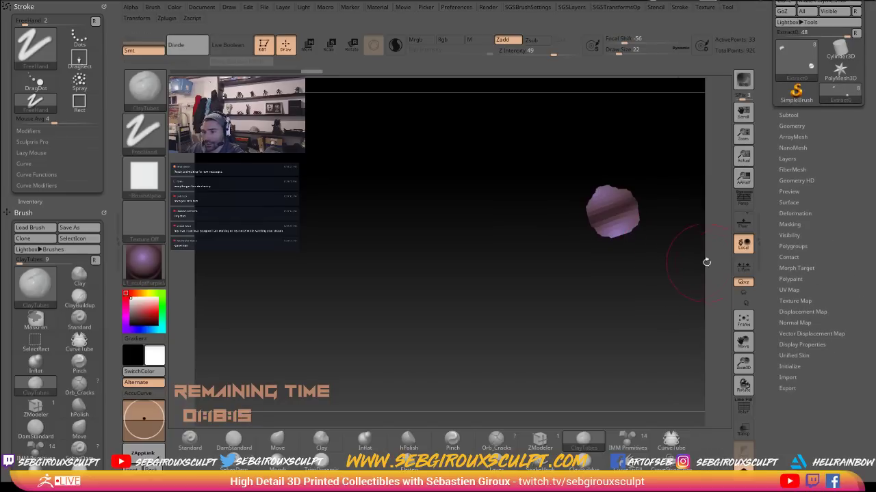
key(2)
click(669, 265)
key(2)
click(662, 266)
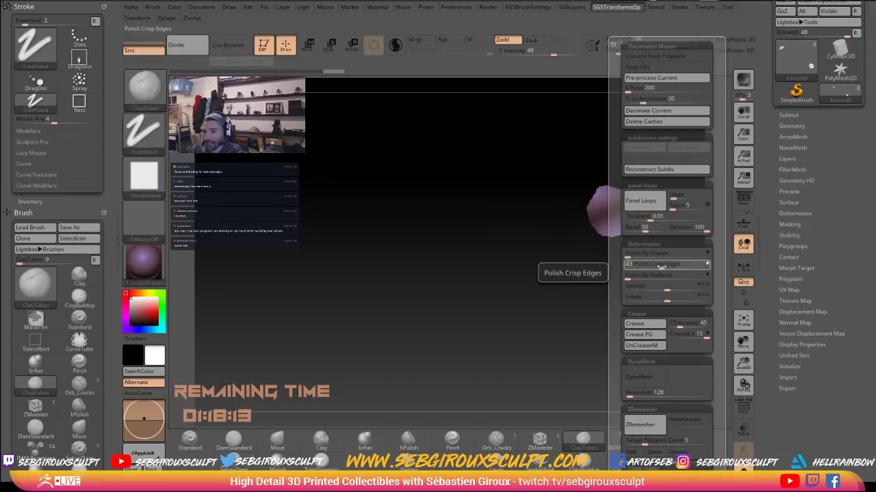
key(2)
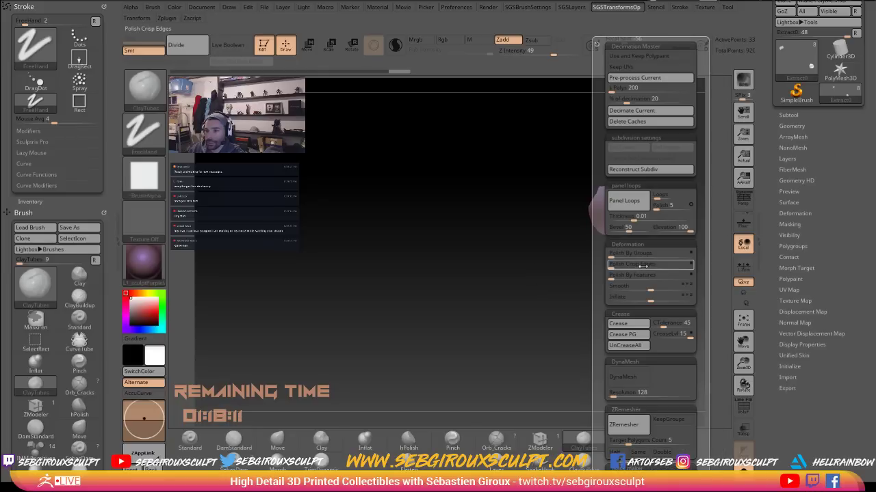
click(643, 266)
key(2)
Even out the rim of the round patch with the Move brush at draw size 5
key(b)
key(m)
key(v)
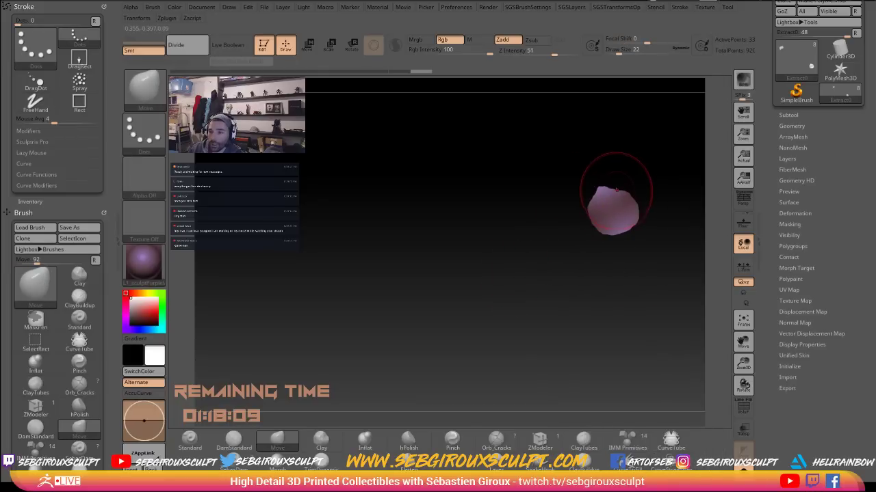
key(space)
key(space)
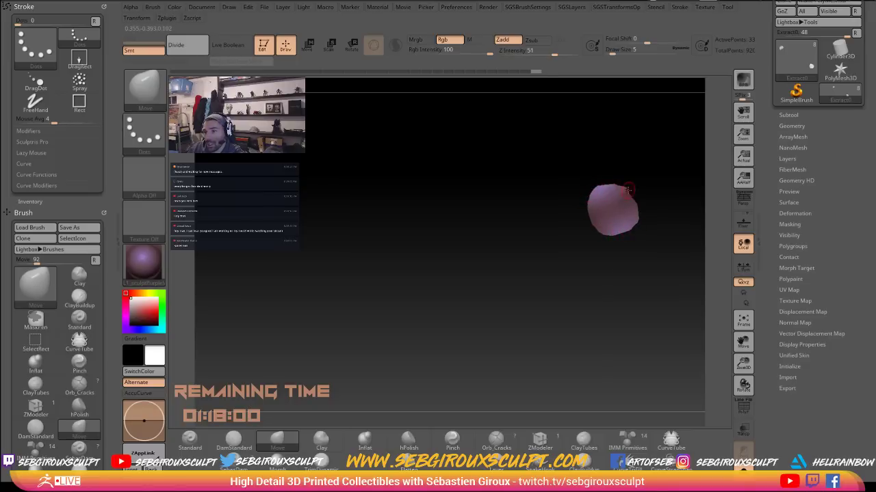
Apply Polish Crisp Edges again to smooth the reshaped rim of the patch
key(space)
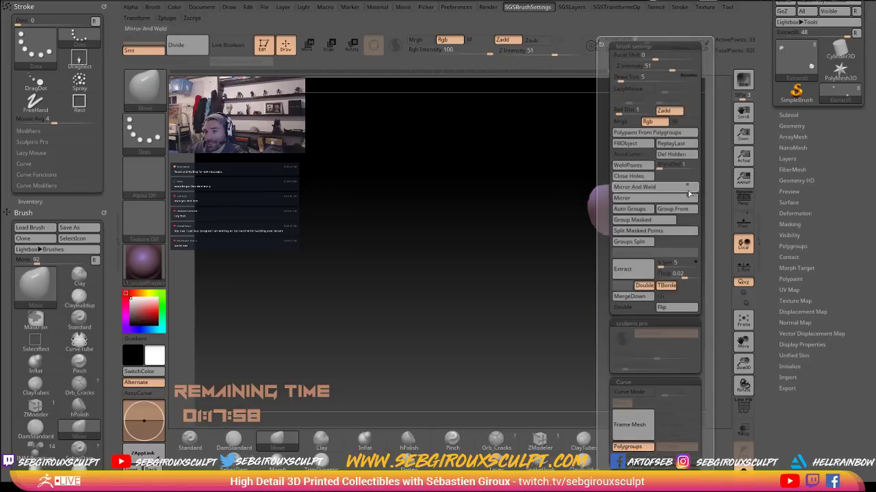
key(space)
key(space)
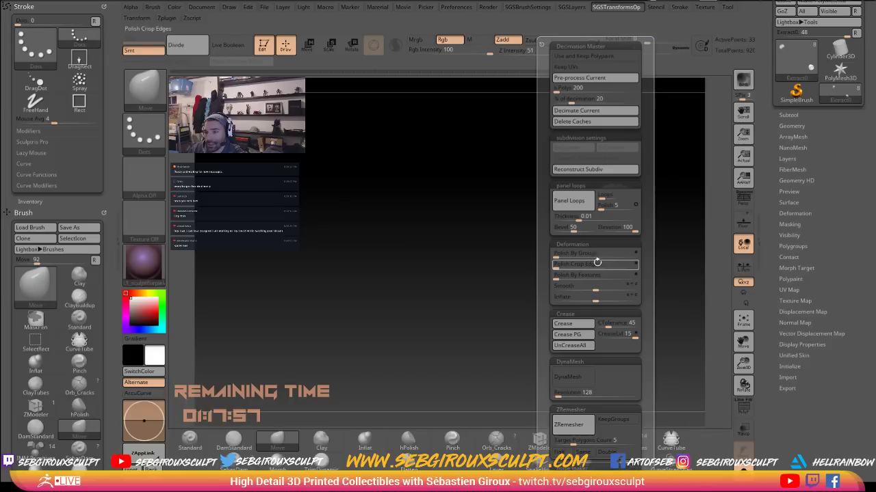
click(581, 266)
key(space)
click(578, 265)
key(space)
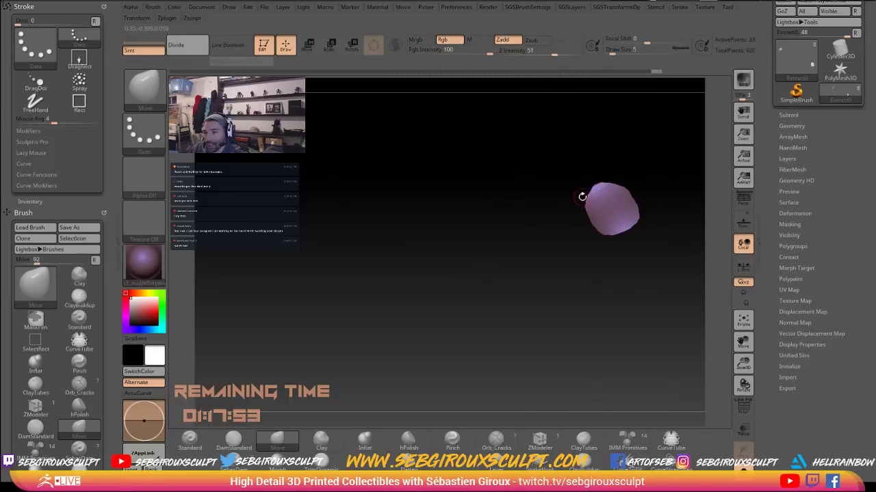
Refine the patch's rounded outline with the Move brush at draw sizes 4 and 9
key(space)
key(space)
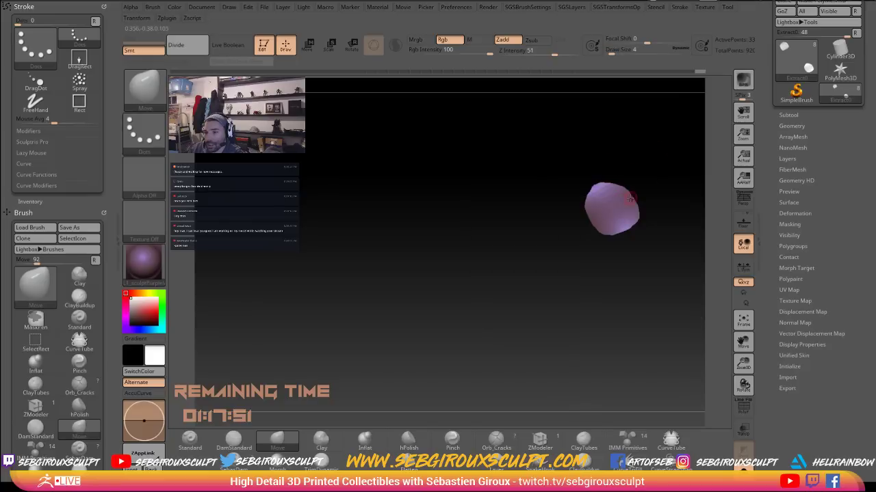
key(space)
drag(630, 199, 633, 200)
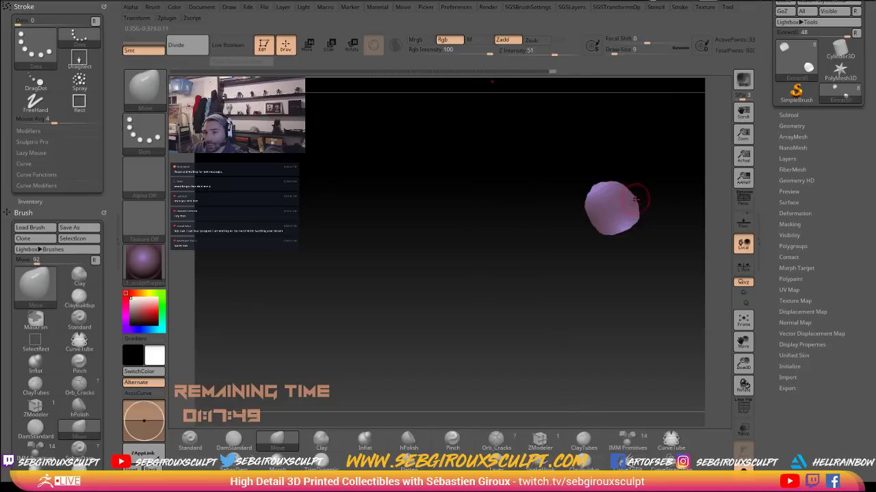
mouse_move(602, 256)
mouse_down()
mouse_move(628, 254)
mouse_move(600, 251)
mouse_up()
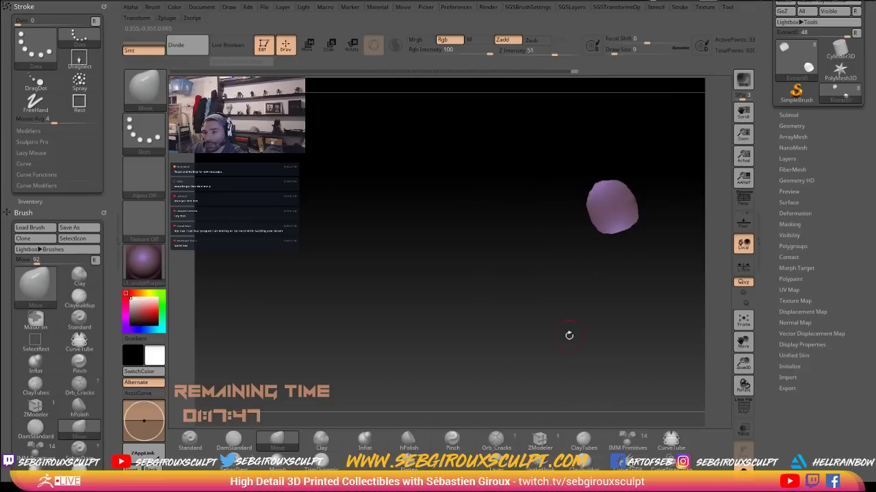
Flatten the face of the patch with the hPolish brush at draw size 54
click(408, 441)
key(space)
mouse_move(615, 205)
mouse_down()
mouse_move(627, 205)
mouse_move(603, 214)
mouse_up()
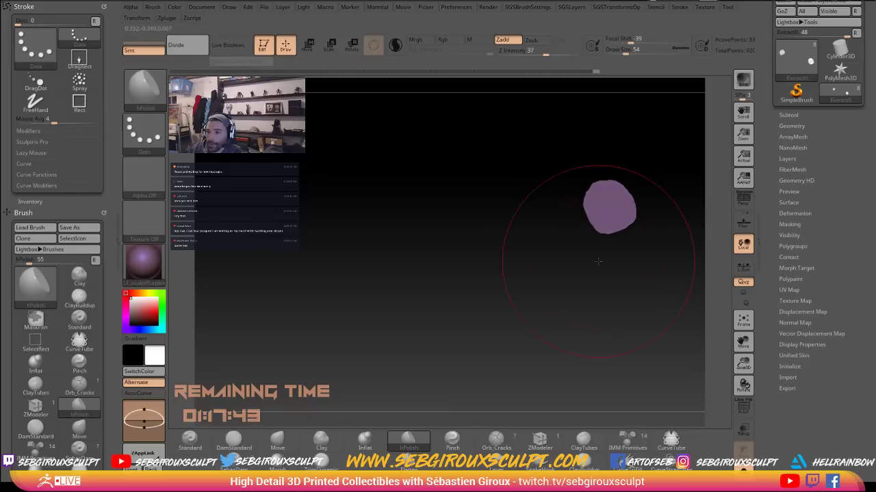
Show the patch's wireframe and ZRemesh it with a target polygon count of 1
click(743, 408)
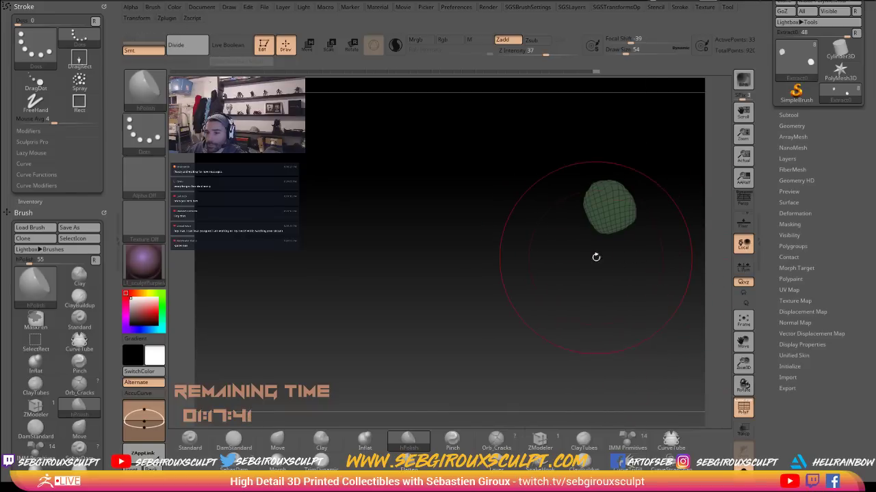
key(2)
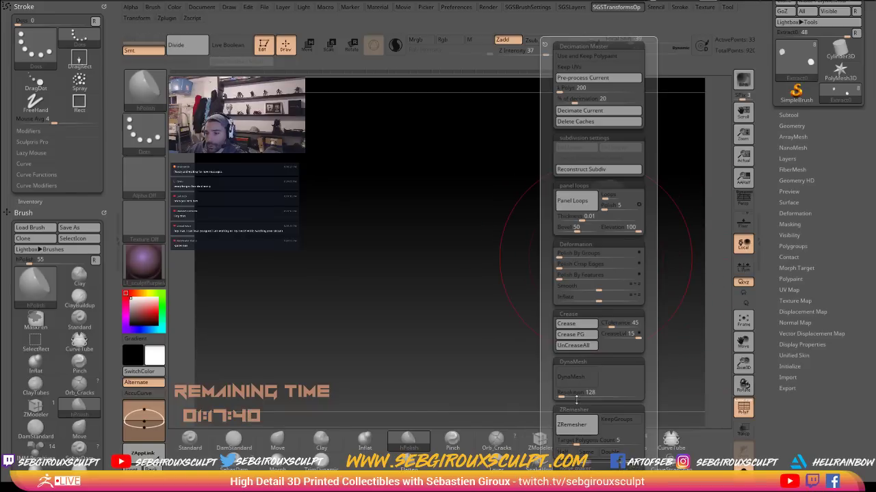
key(1)
click(572, 442)
text(1)
key(Return)
click(572, 426)
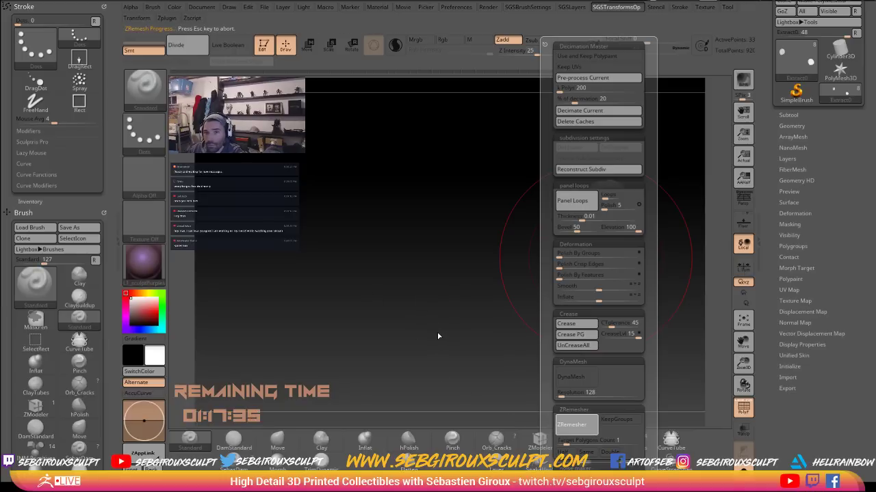
ZRemesh the patch again with the target polygon count at 0.1 for a coarser mesh
alt+drag(633, 310, 549, 282)
key(2)
click(539, 425)
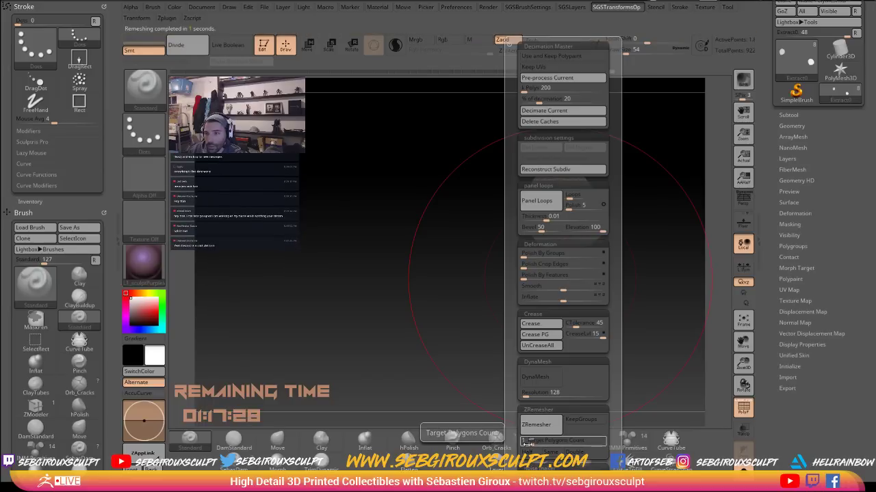
click(539, 425)
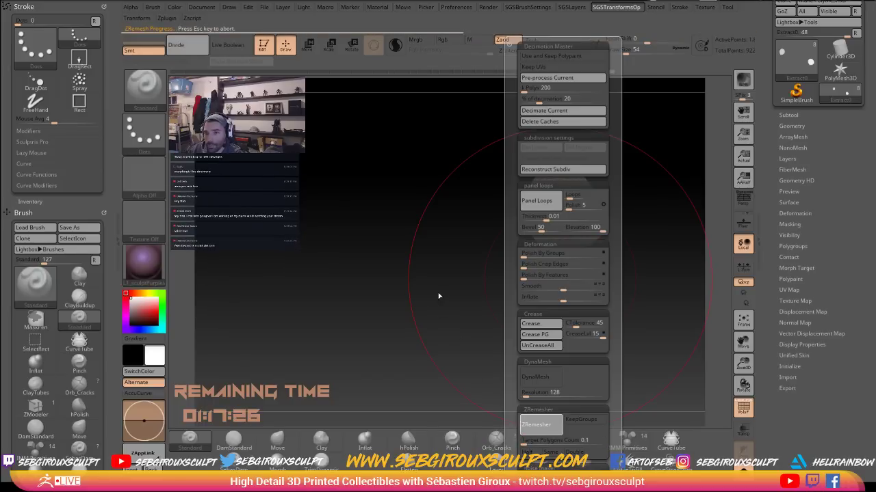
Switch to the Move brush and set its draw size to 4 for working on the remeshed patch
alt+drag(447, 284, 399, 316)
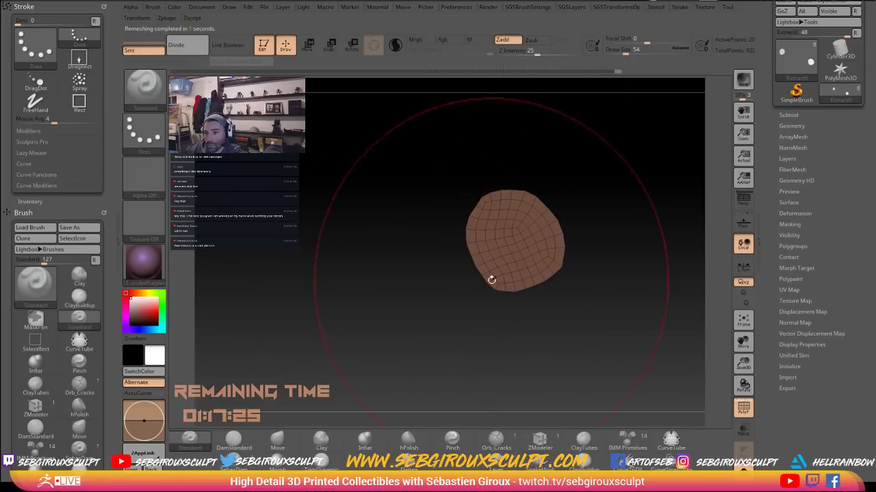
key(shift)
key(b)
key(m)
key(v)
key(space)
drag(499, 253, 480, 253)
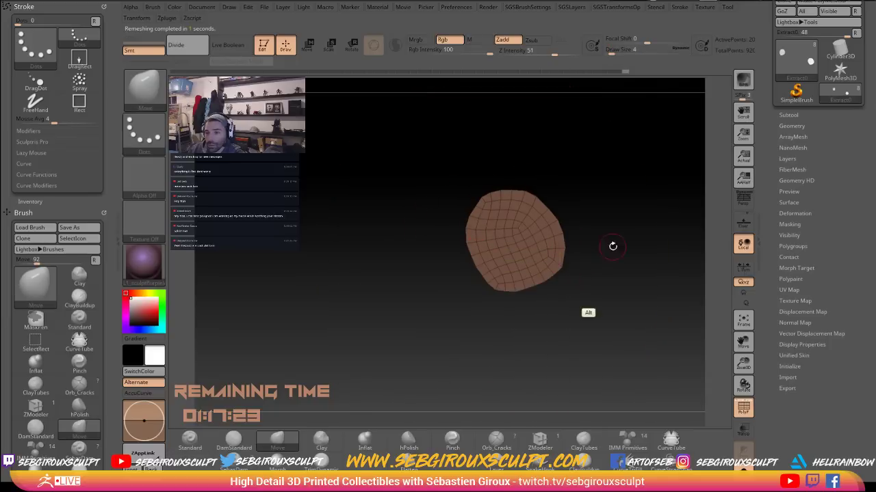
Hide the wireframe and leave solo display to show the whole character around the sleeve patch
alt+drag(612, 246, 664, 251)
click(742, 411)
drag(625, 303, 650, 322)
click(746, 468)
drag(617, 290, 457, 179)
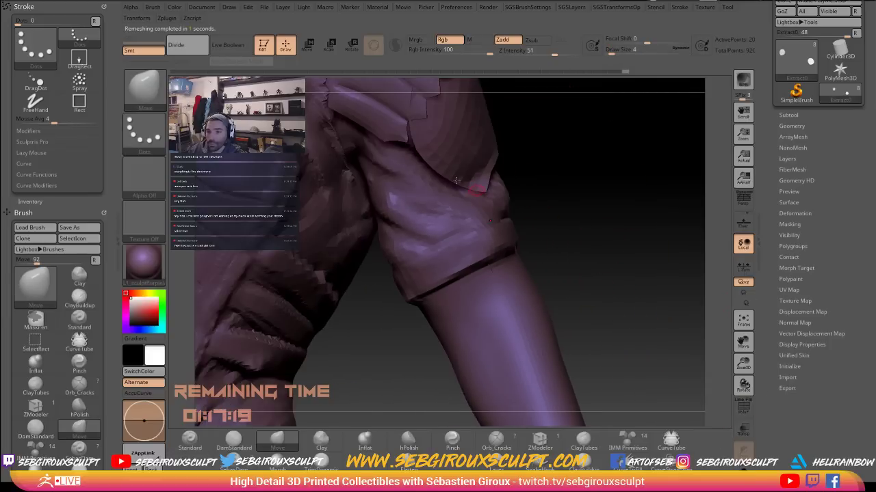
Make the bare body the active subtool by picking its forearm, using the Move gizmo mode
key(w)
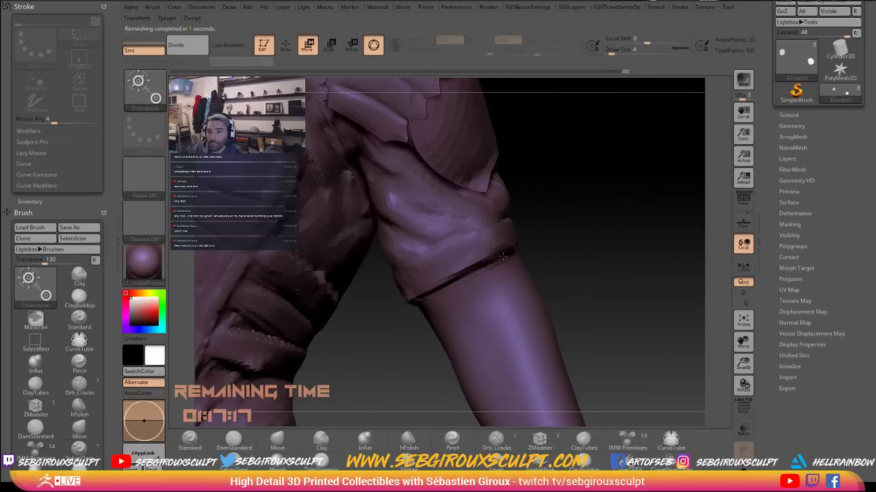
alt+drag(541, 251, 582, 269)
alt+click(586, 312)
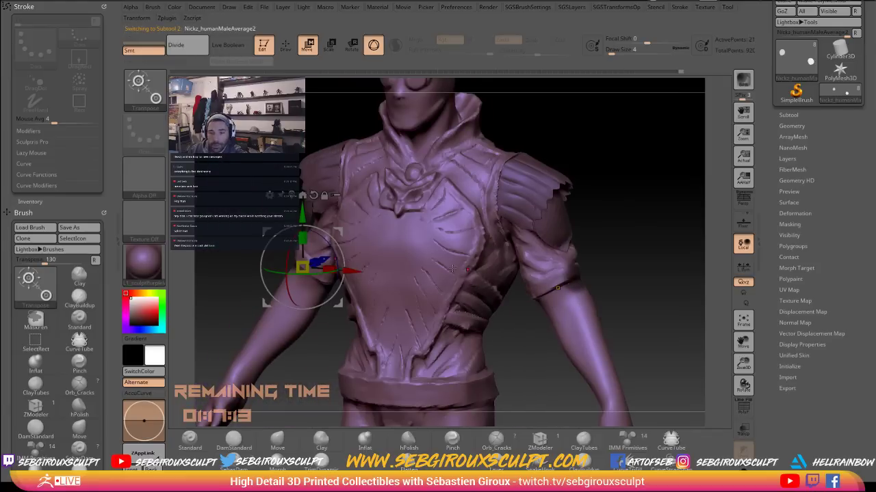
ctrl+click(587, 313)
click(557, 288)
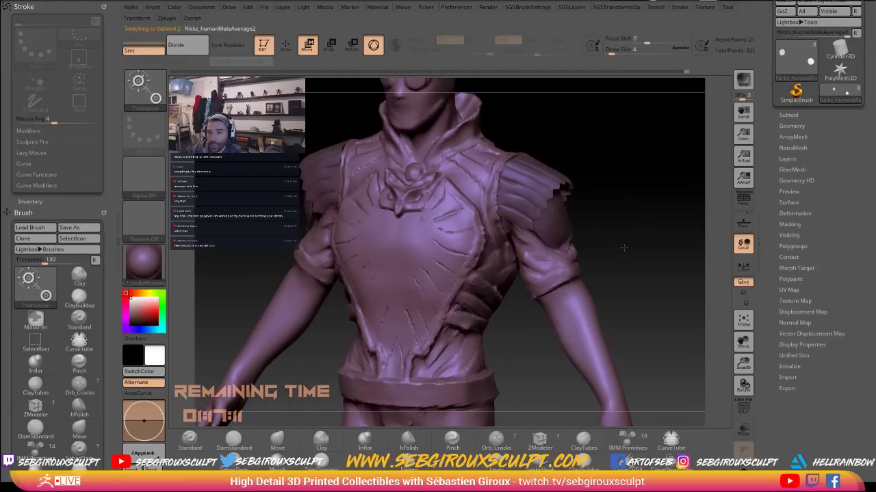
Return to Draw mode and set the active color to a muted red with RGB 180, 95, 95
key(q)
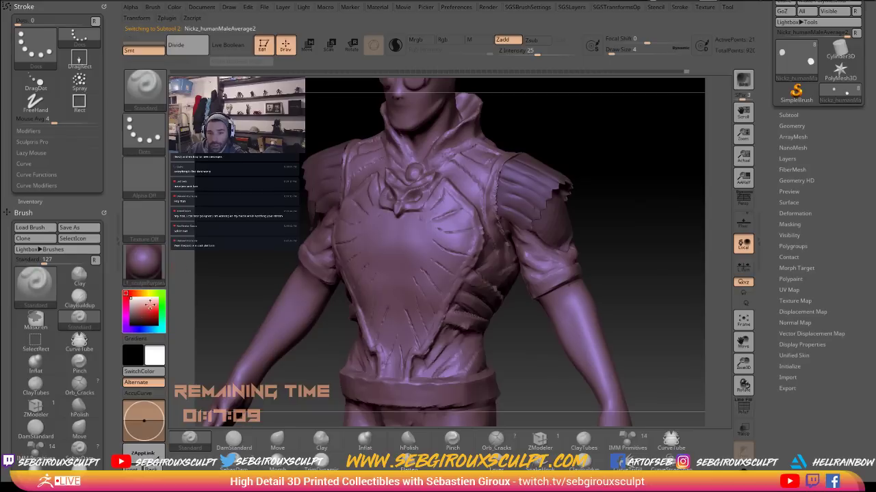
click(135, 309)
drag(137, 311, 139, 311)
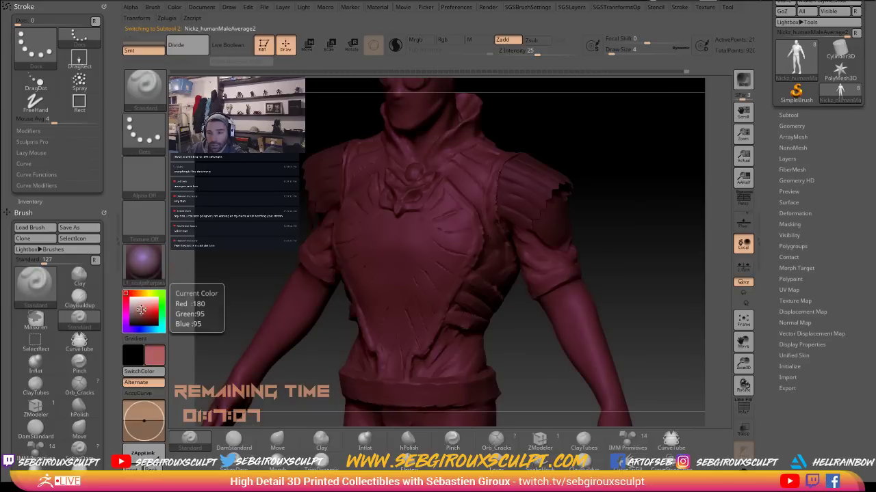
drag(328, 274, 329, 274)
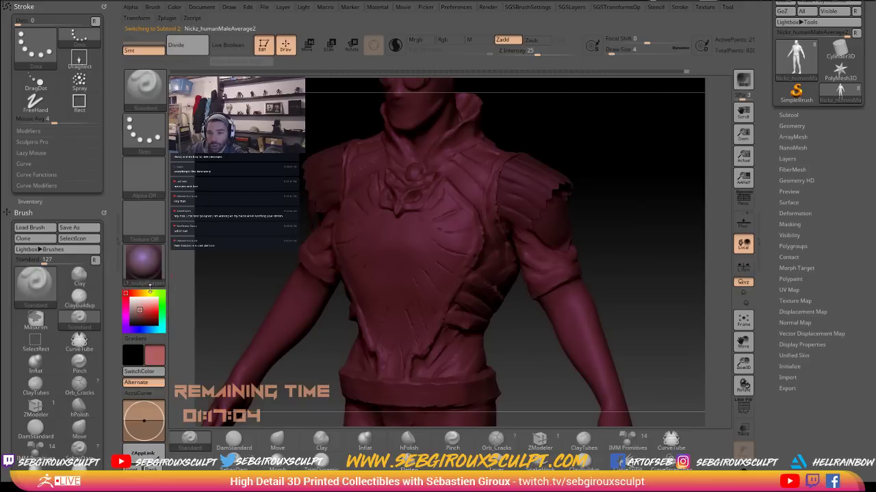
Enable Rgb at intensity 100 and fill the body subtool with the muted red color
key(2)
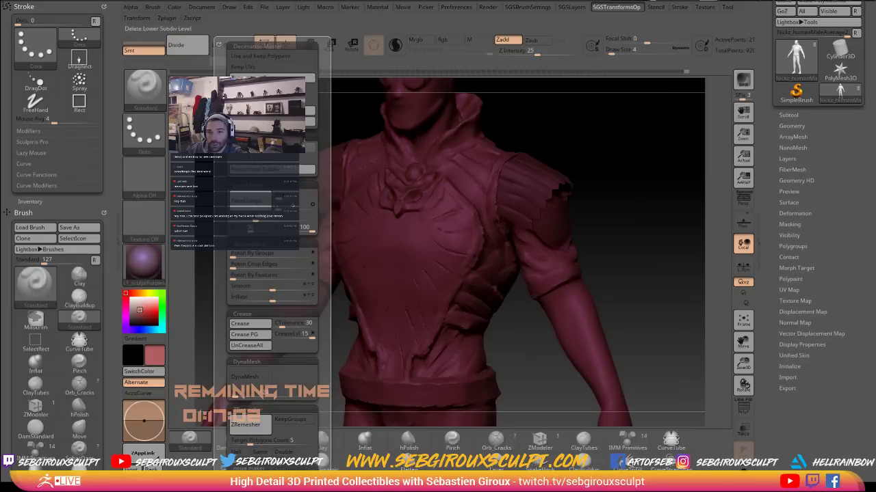
key(1)
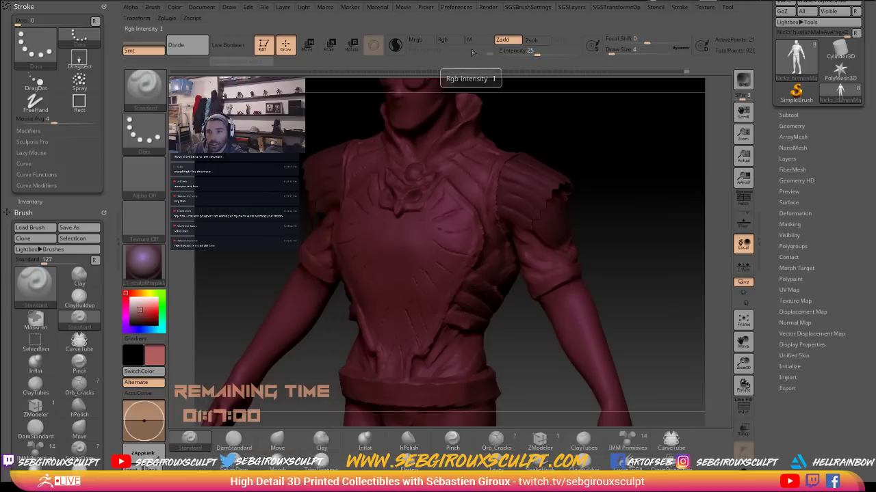
click(452, 40)
key(2)
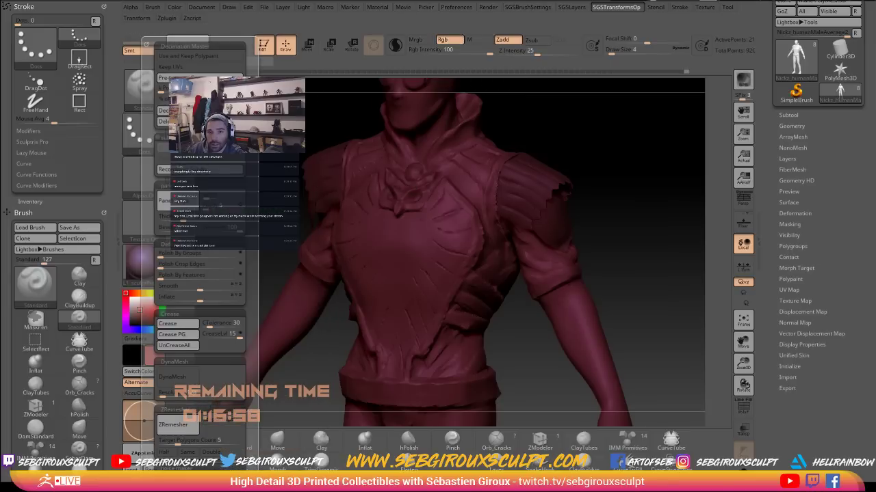
key(space)
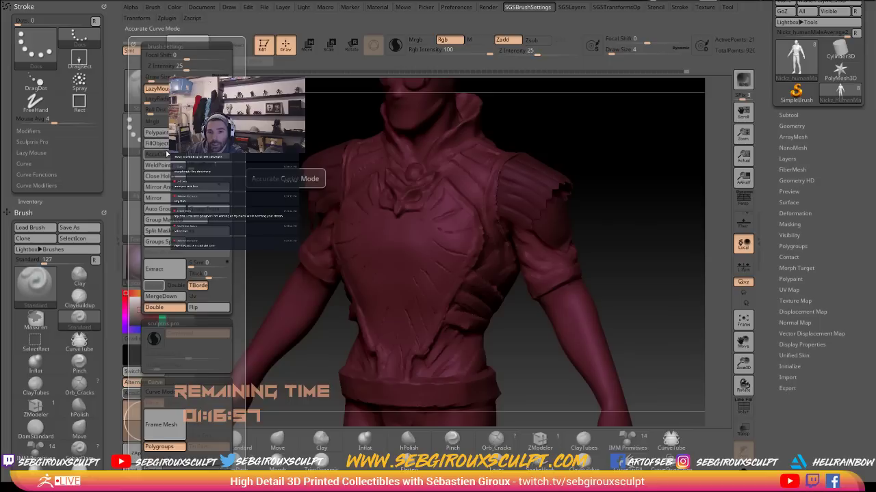
click(175, 143)
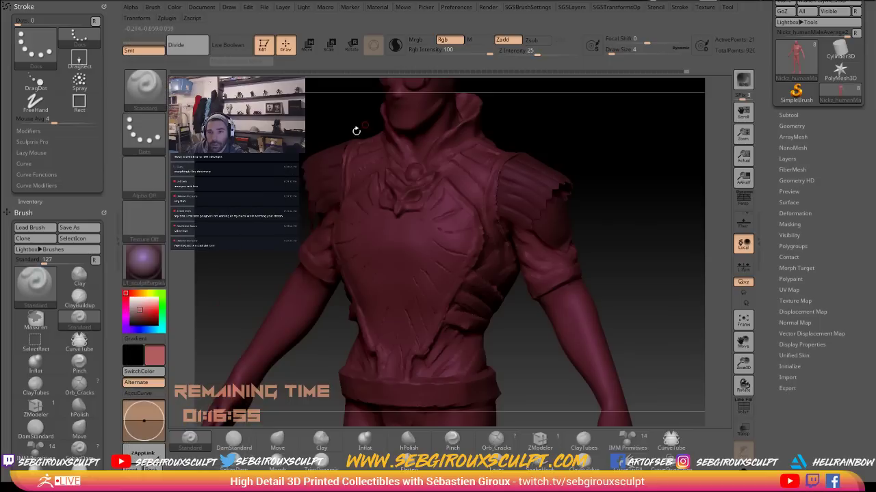
Turn off Rgb color painting and reset the active color to white
click(450, 40)
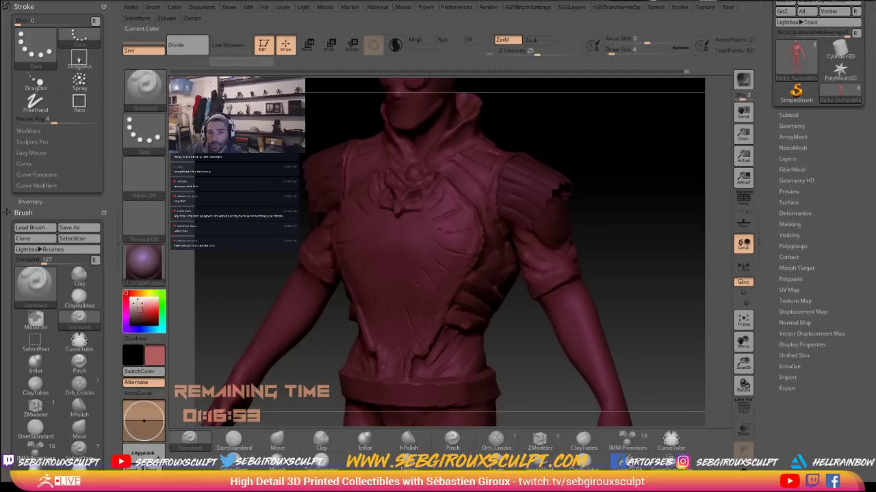
drag(134, 300, 127, 294)
mouse_move(632, 262)
mouse_down()
mouse_move(597, 280)
mouse_move(628, 285)
mouse_move(636, 336)
mouse_move(622, 301)
mouse_move(571, 268)
mouse_up()
Show the polygroup wireframe and make Extract0 the active subtool from the expanded subtool list
click(742, 408)
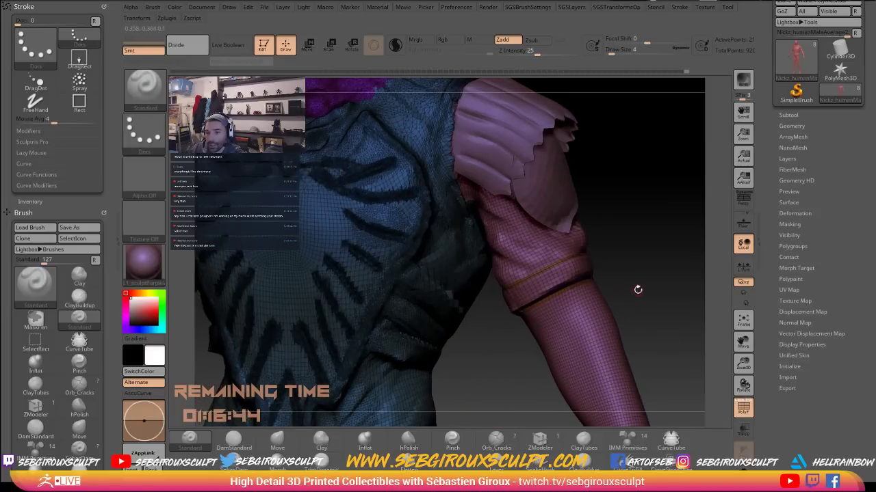
drag(637, 290, 633, 290)
click(788, 115)
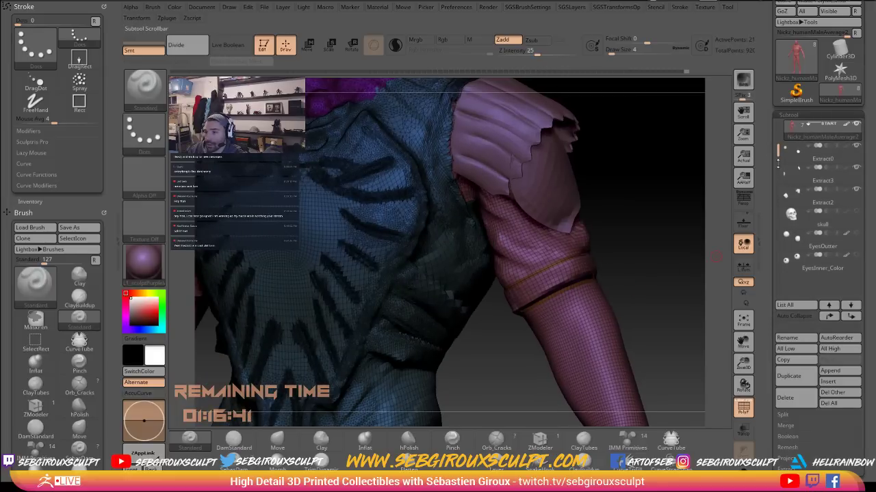
mouse_move(788, 176)
click(791, 197)
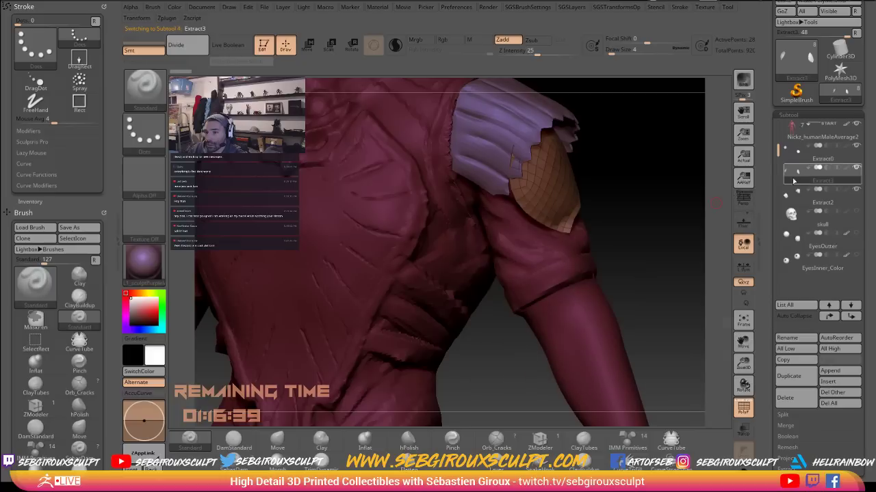
click(793, 160)
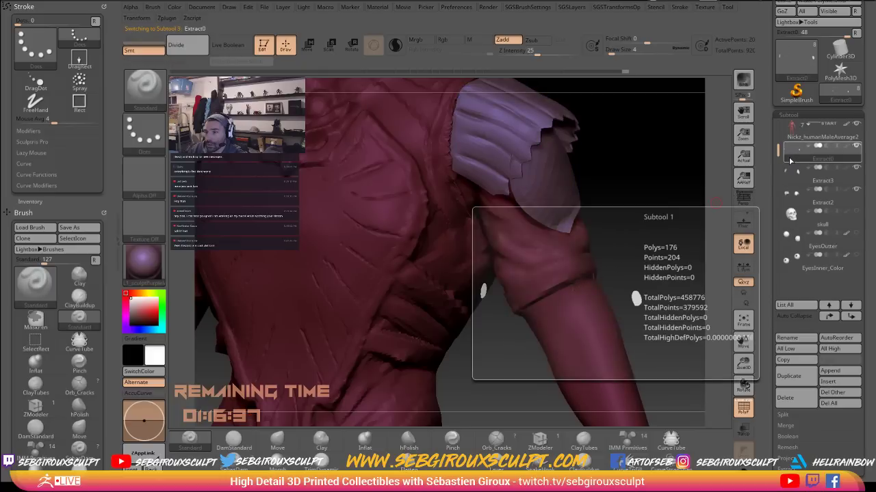
mouse_move(800, 143)
drag(778, 149, 779, 119)
Pick the body at the forearm, closing in on the cuff to reselect the small Extract0 elbow patch on the model
drag(636, 229, 583, 283)
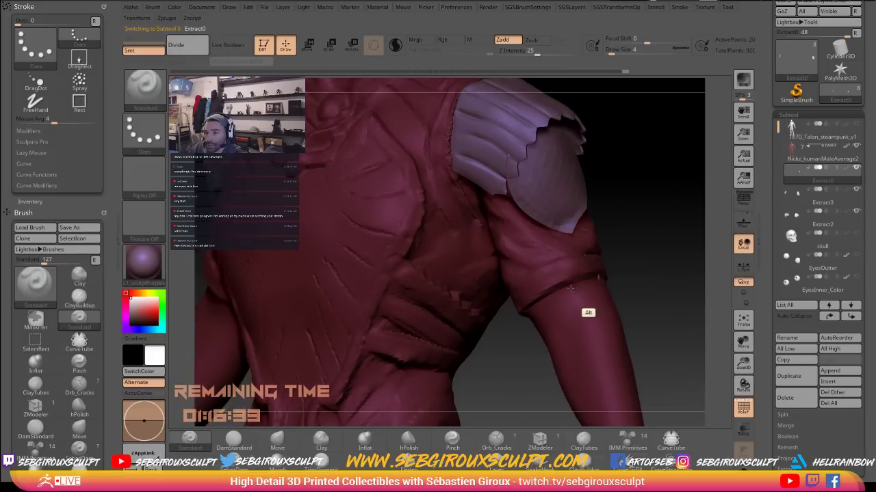
alt+click(571, 288)
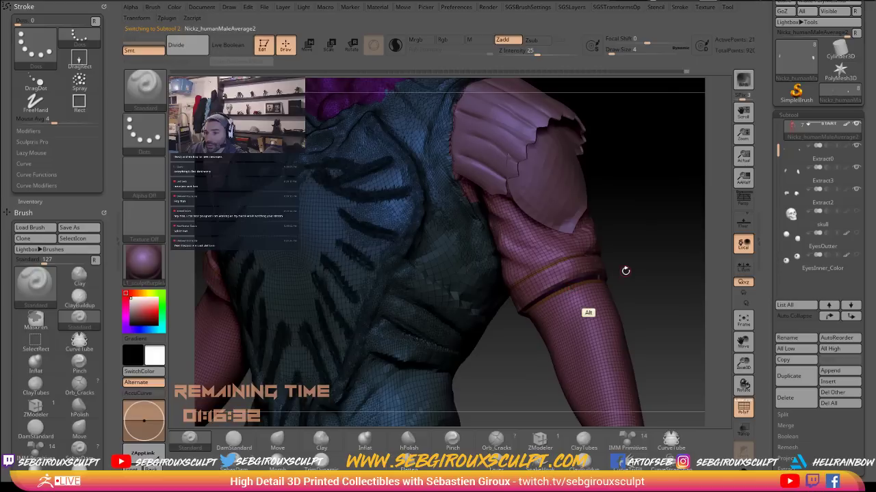
alt+drag(625, 271, 571, 290)
alt+click(572, 288)
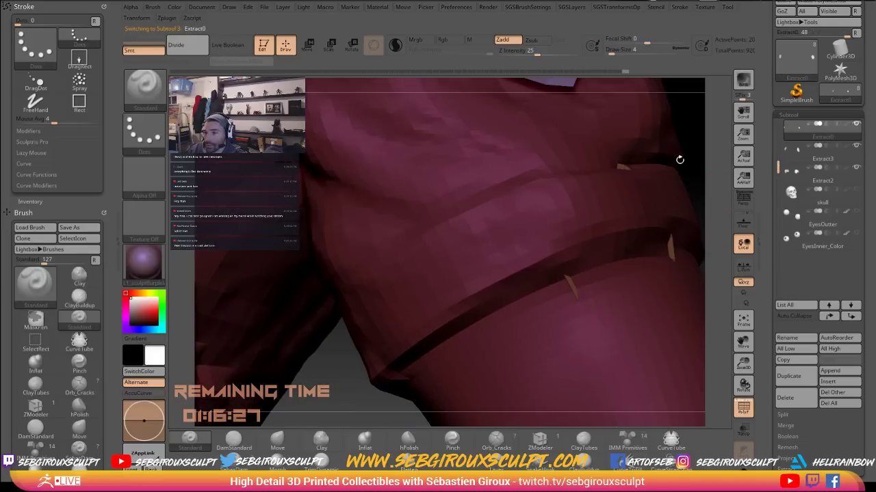
alt+drag(680, 160, 642, 177)
Draw a transpose line outward from the elbow patch and move the patch away from the sleeve along it
key(w)
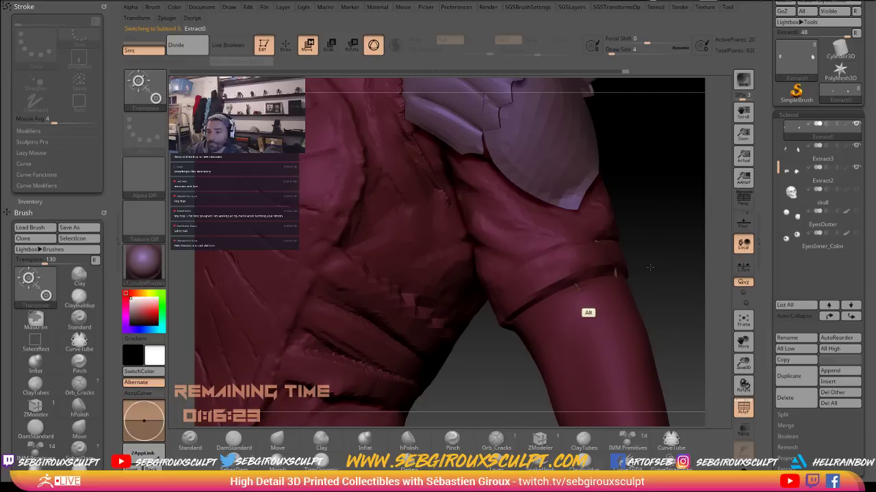
mouse_move(650, 267)
alt+mouse_down()
mouse_move(650, 217)
mouse_move(602, 249)
mouse_move(518, 193)
mouse_move(479, 315)
mouse_move(565, 290)
mouse_move(557, 283)
alt+mouse_up()
key(y)
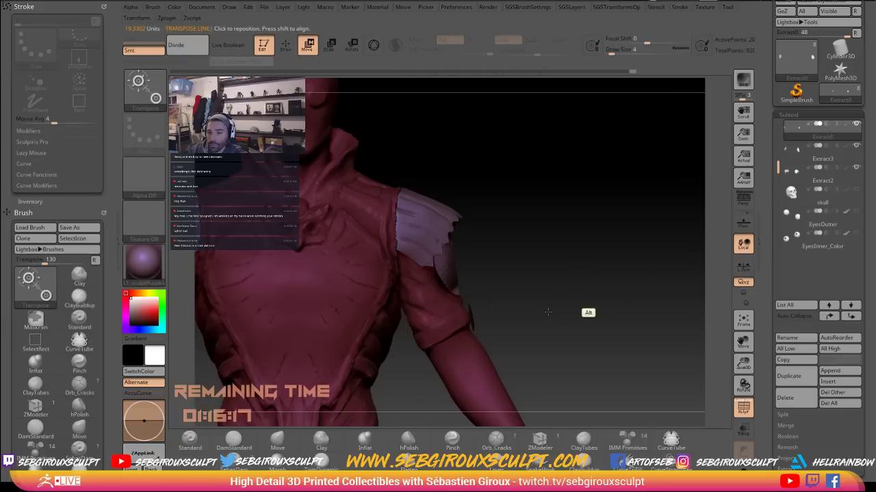
alt+drag(549, 313, 566, 297)
key(r)
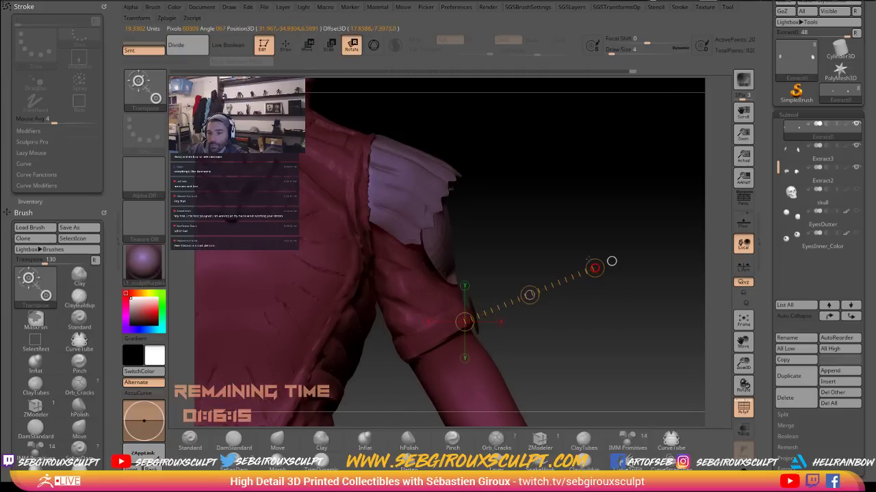
key(w)
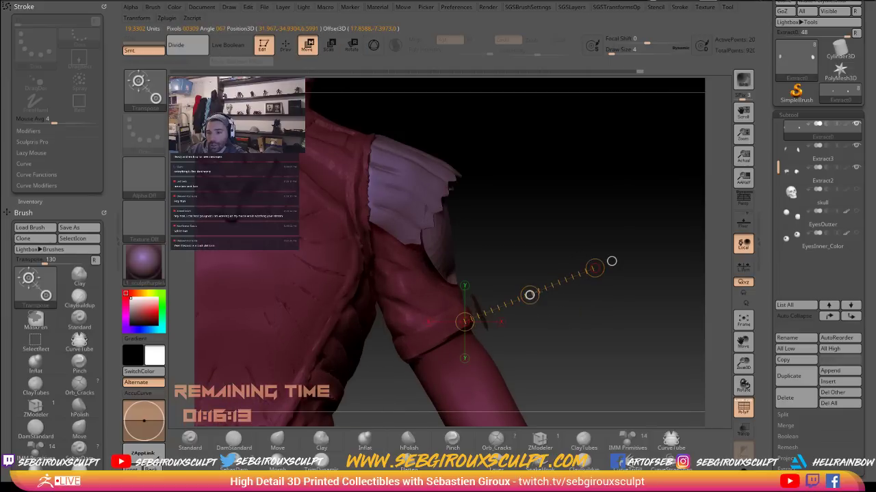
alt+drag(556, 324, 602, 355)
Thicken the elbow patch into a disc with Panel Loops, using polish 0, bevel 0, elevation -100 and thickness 0.01439
drag(673, 329, 625, 333)
key(q)
drag(573, 328, 607, 320)
key(2)
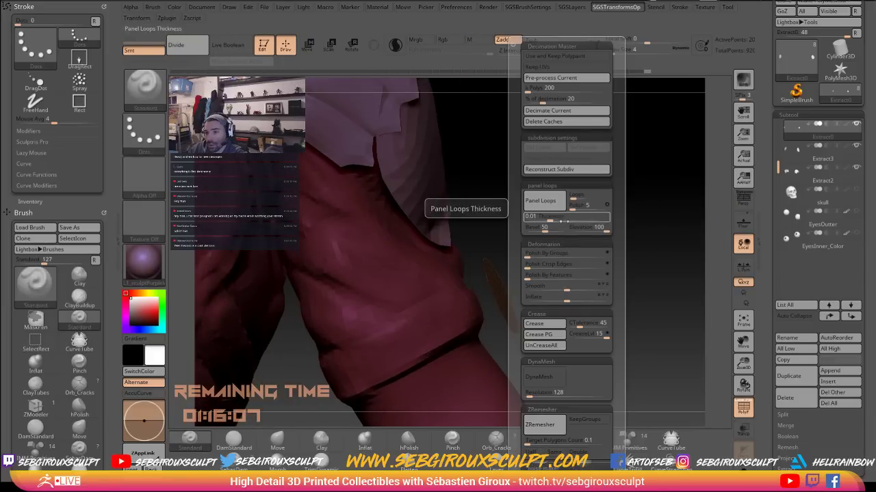
drag(542, 228, 514, 226)
drag(588, 228, 558, 218)
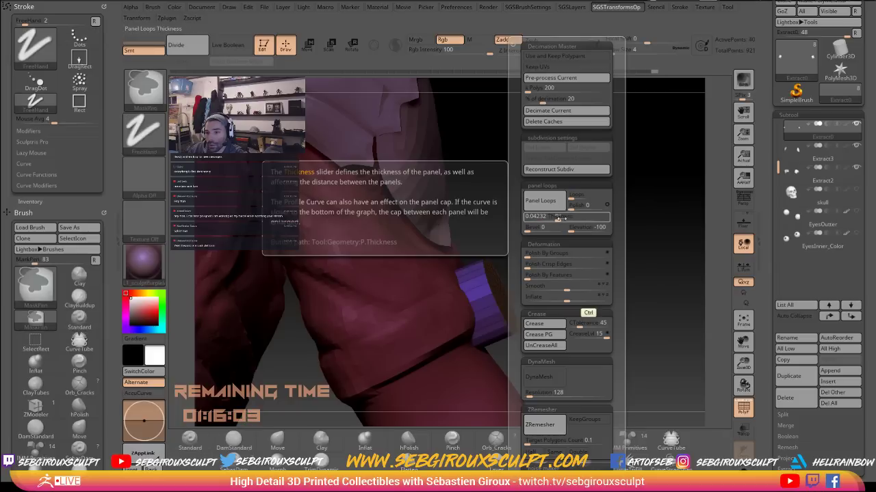
drag(557, 216, 553, 216)
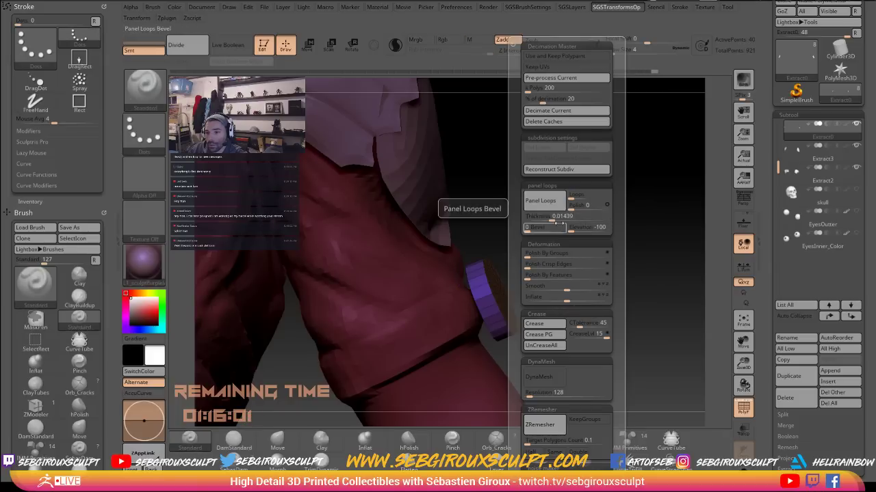
drag(671, 236, 599, 308)
Crease the elbow disc with a crease level of 2 and subdivide it to level 4
key(2)
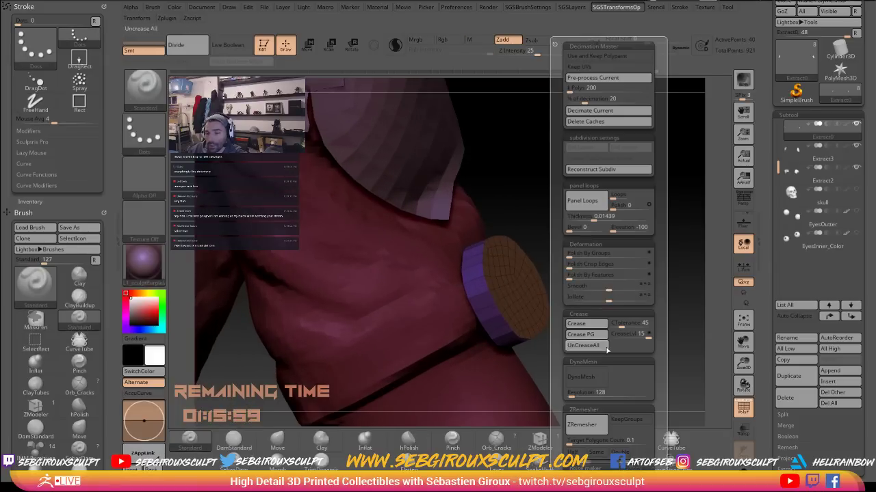
key(1)
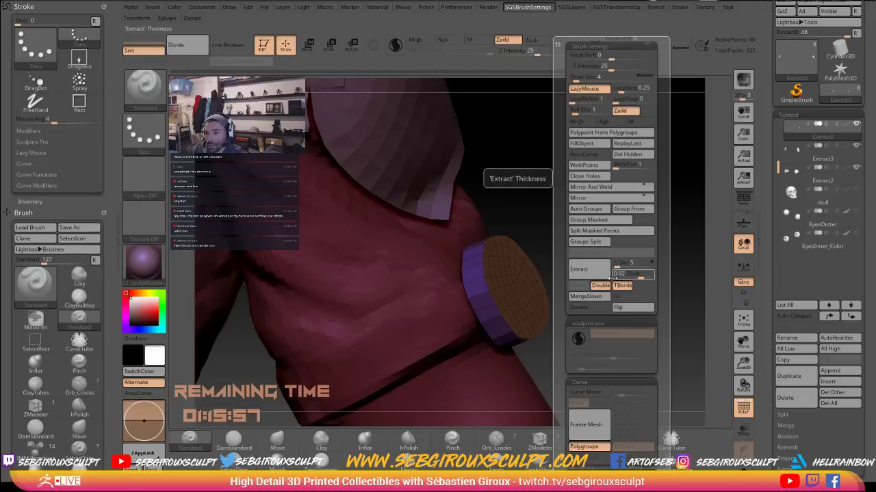
key(2)
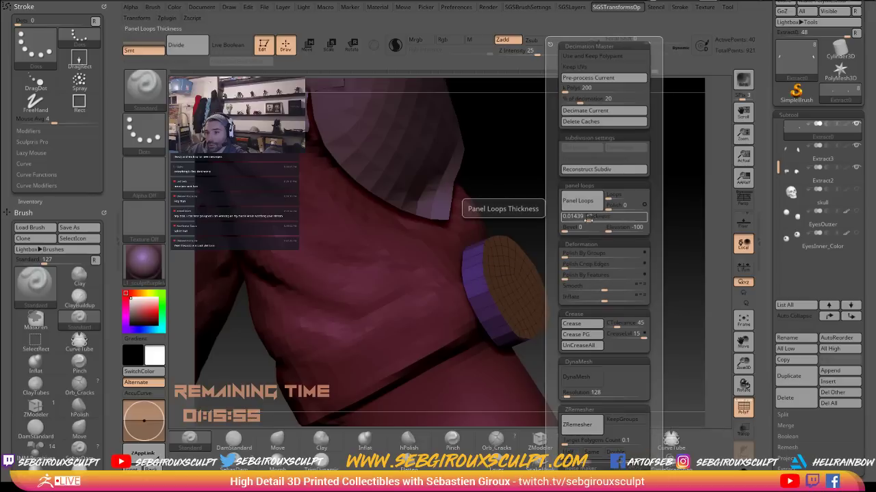
key(1)
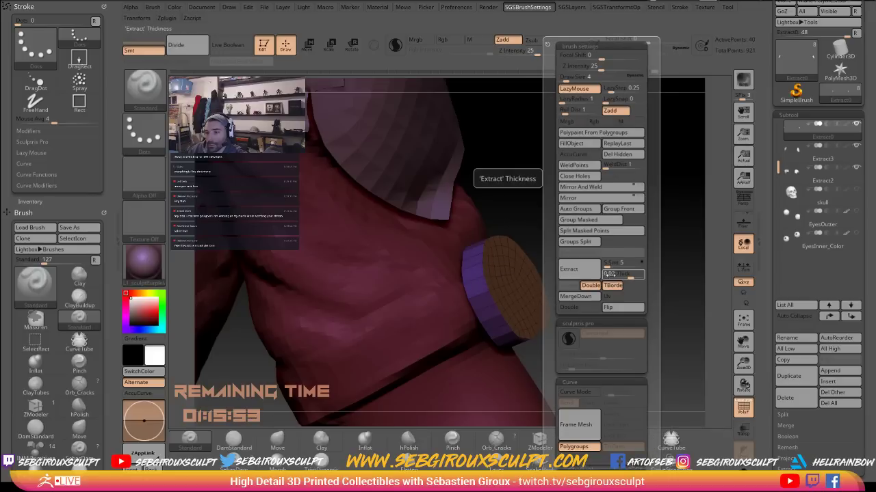
key(2)
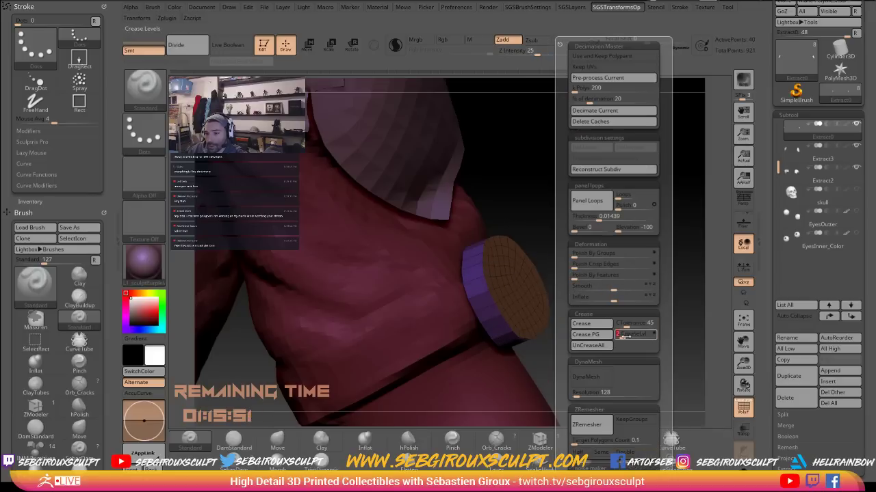
key(ctrl)
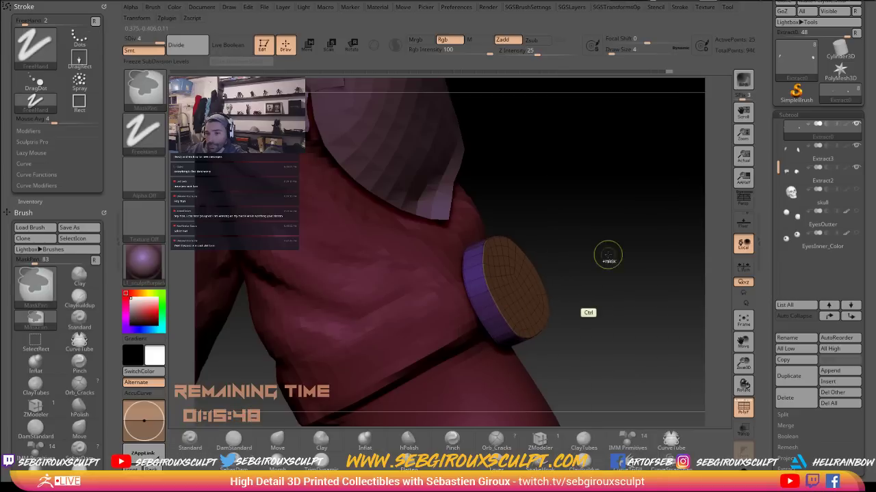
Carve a recess into the face of the elbow disc with the ClayTubes brush
drag(628, 272, 549, 292)
key(b)
key(m)
key(v)
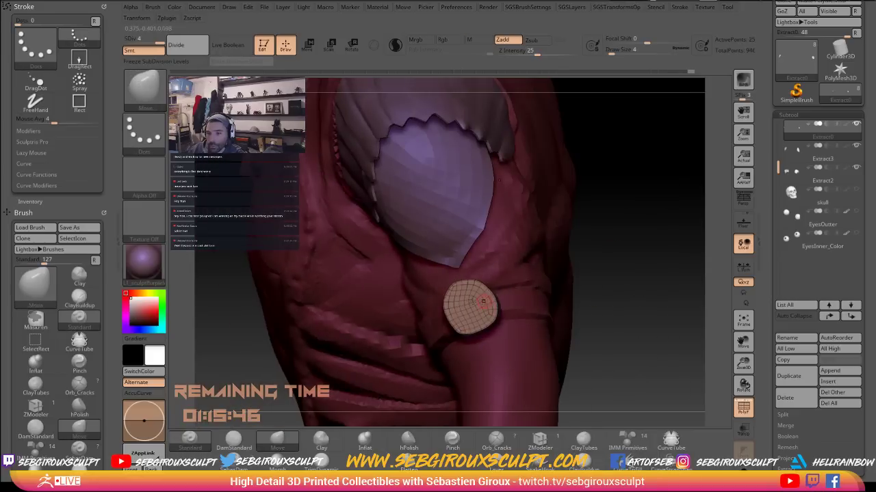
key(b)
key(c)
key(t)
key(space)
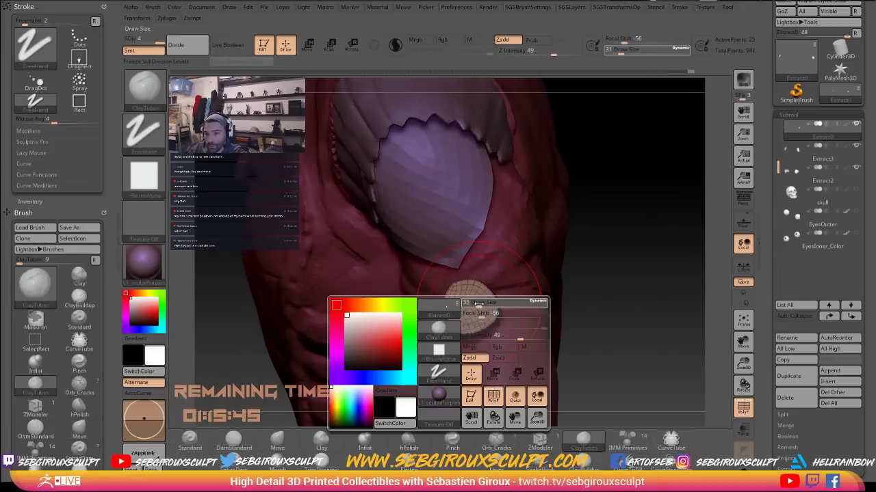
key(space)
mouse_move(470, 301)
alt+mouse_down()
mouse_move(474, 316)
mouse_move(465, 303)
mouse_move(495, 312)
mouse_move(461, 299)
mouse_move(450, 318)
alt+mouse_up()
Return to the Move brush and hide the wireframe with the torso and arm in view
key(b)
key(m)
key(v)
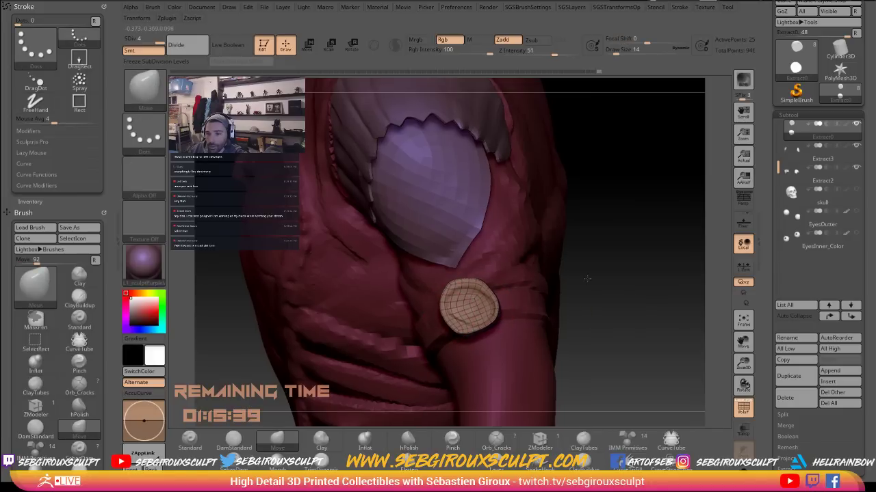
alt+drag(609, 313, 676, 350)
click(743, 408)
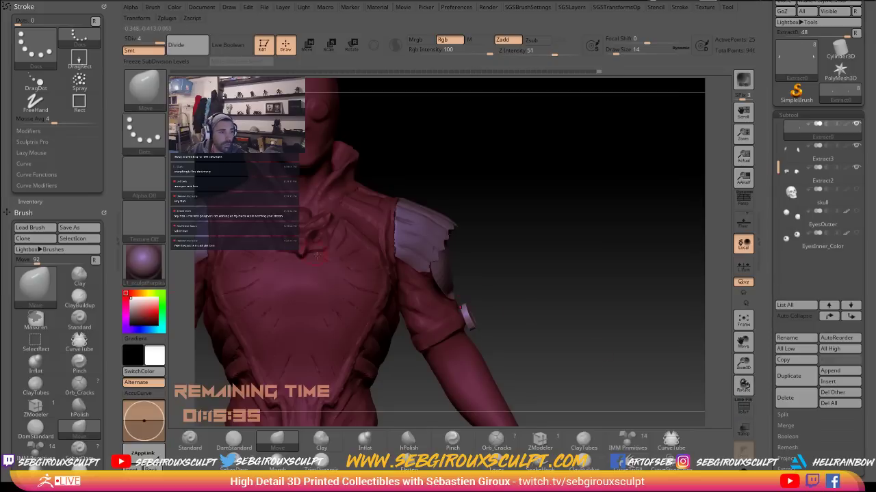
Enter Move mode and draw a short transpose line outward from the elbow disc
click(308, 46)
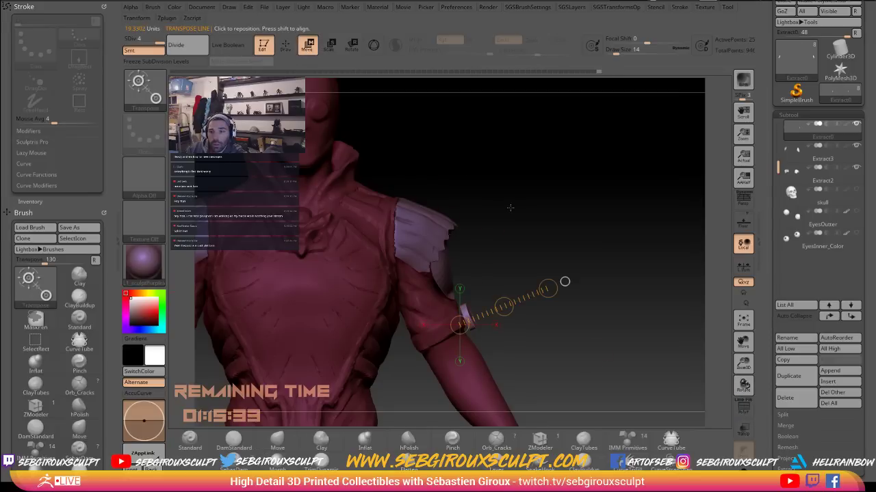
drag(589, 283, 545, 292)
drag(472, 311, 517, 303)
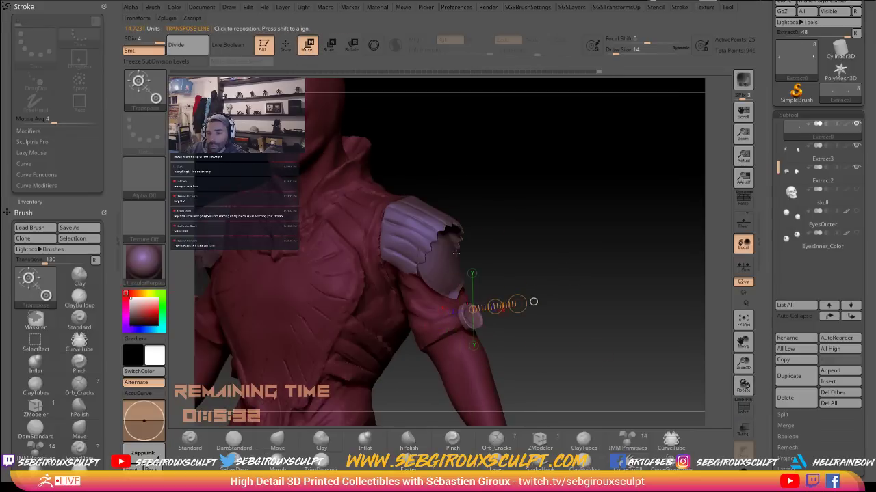
Try scaling the elbow disc with the gizmo, undo it and return to the transpose line
click(375, 45)
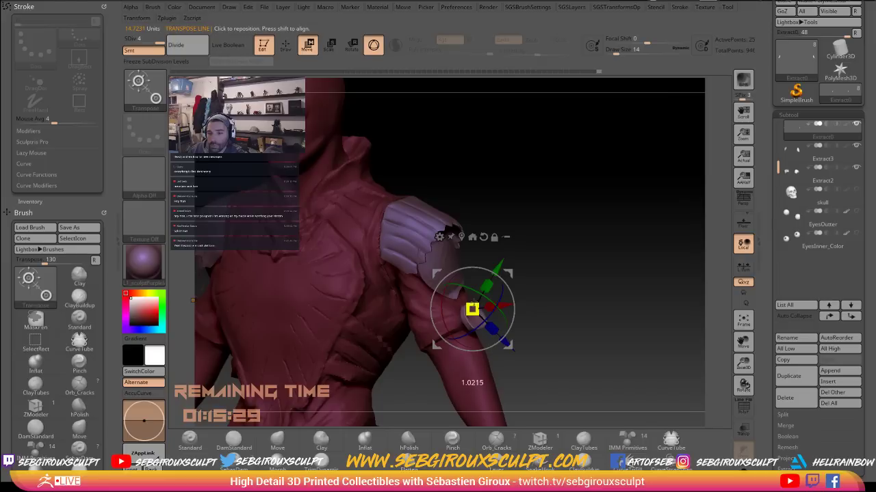
mouse_move(570, 286)
mouse_down()
mouse_move(602, 276)
mouse_move(562, 215)
mouse_up()
key(ctrl+z)
click(373, 46)
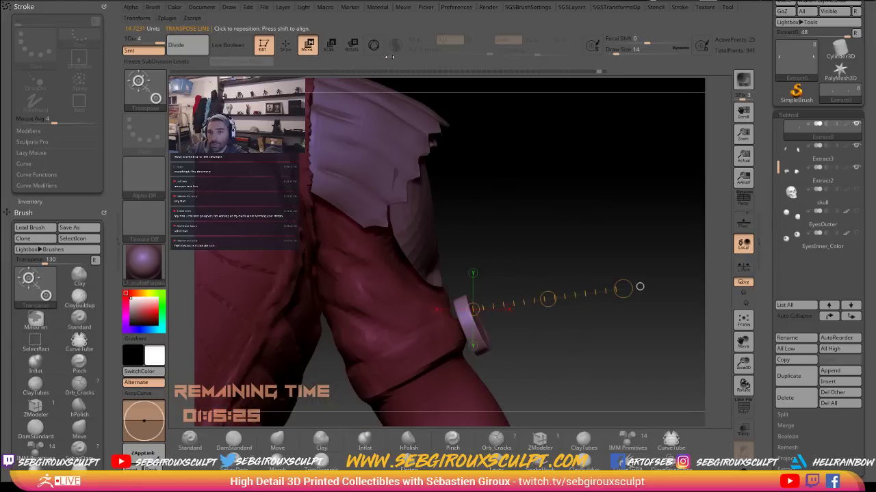
Seat the elbow disc against the sleeve by moving and rotating it with redrawn transpose lines
drag(480, 324, 595, 278)
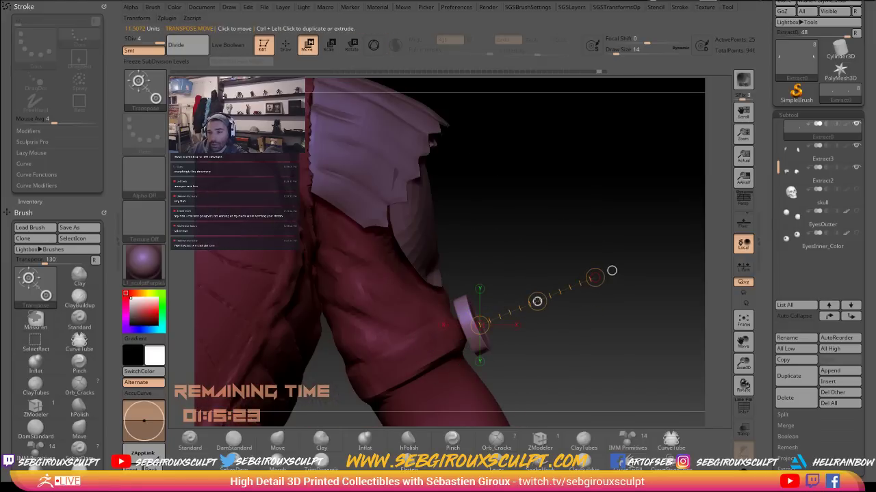
drag(539, 301, 532, 301)
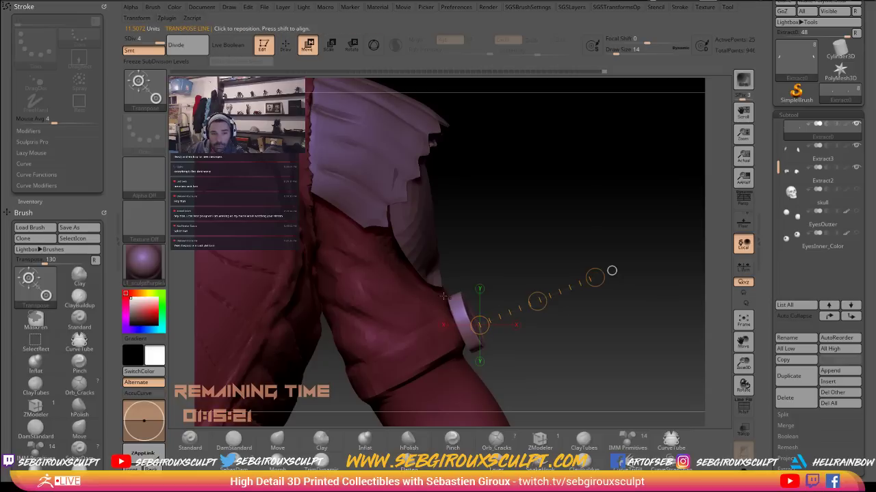
drag(466, 308, 535, 279)
mouse_move(555, 337)
mouse_down()
mouse_move(541, 326)
mouse_move(562, 319)
mouse_up()
key(e)
key(r)
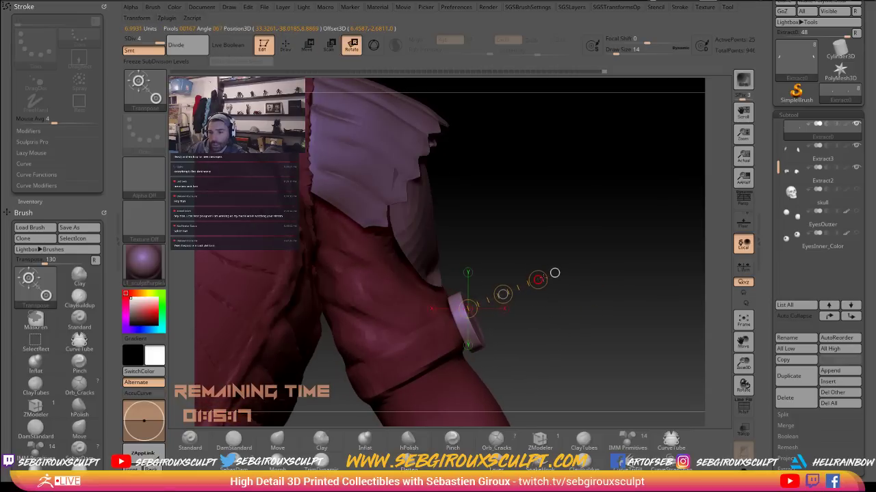
key(w)
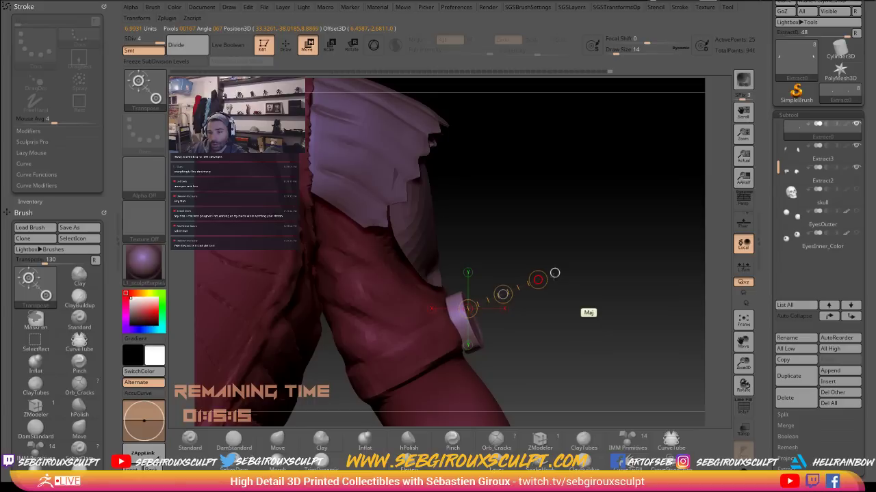
shift+drag(504, 295, 511, 294)
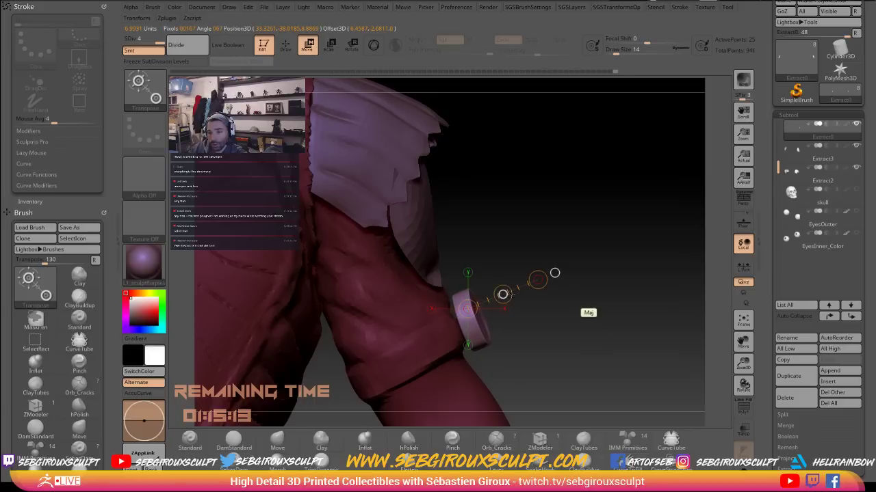
mouse_move(551, 342)
mouse_down()
mouse_move(562, 351)
mouse_move(494, 347)
mouse_up()
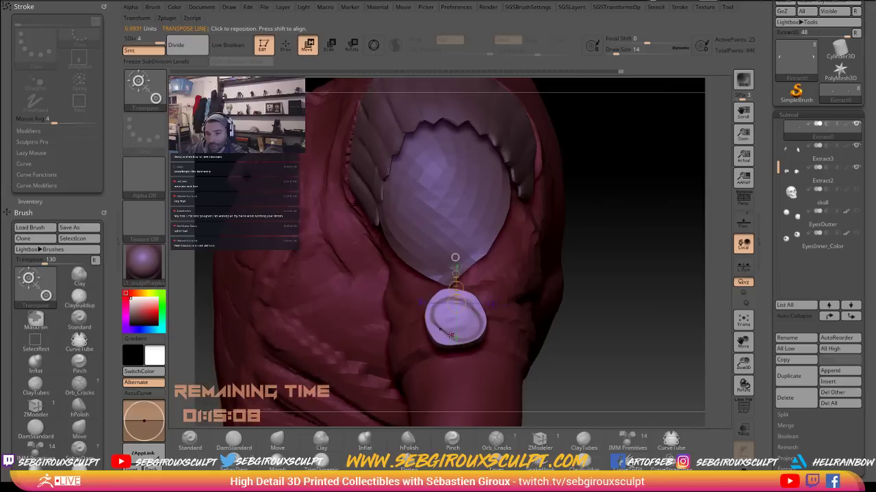
Leave transpose mode and work over the elbow disc with the ClayTubes brush, reducing the draw size to 7
key(q)
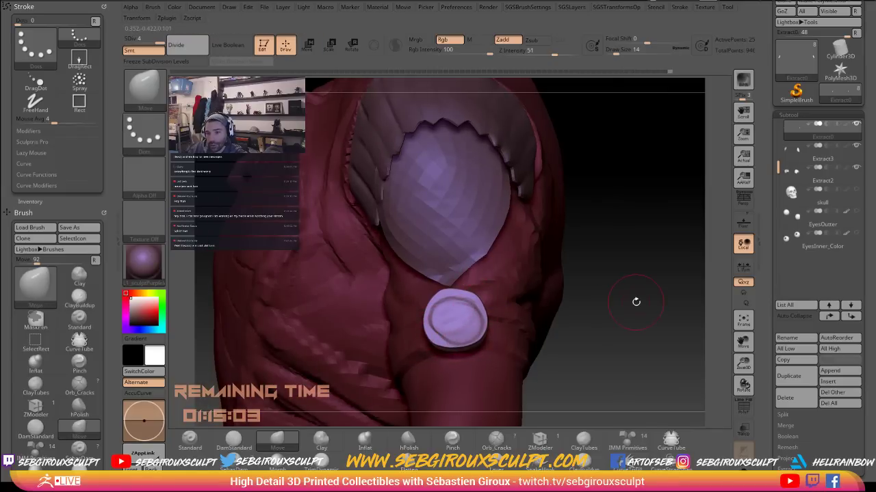
mouse_move(635, 301)
mouse_down()
mouse_move(427, 334)
mouse_move(438, 324)
mouse_move(473, 331)
mouse_move(439, 338)
mouse_move(441, 310)
mouse_move(438, 333)
mouse_move(465, 305)
mouse_up()
key(b)
key(c)
key(t)
key(space)
key(space)
mouse_move(588, 286)
mouse_down()
mouse_move(609, 281)
mouse_move(627, 321)
mouse_move(593, 297)
mouse_move(584, 312)
mouse_move(567, 308)
mouse_move(579, 333)
mouse_move(608, 346)
mouse_move(585, 326)
mouse_up()
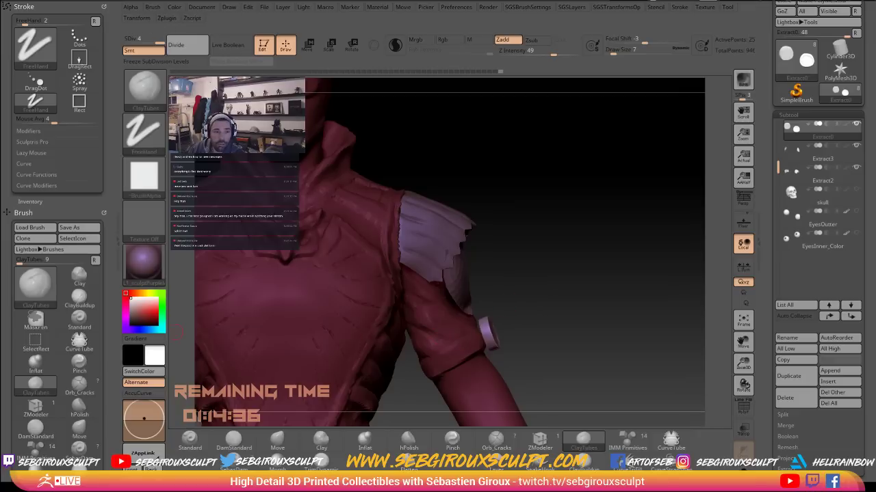
Switch to the Move brush and make the main body subtool active at the sleeve beside the elbow disc
key(b)
key(m)
key(v)
alt+click(473, 341)
right_click(473, 341)
alt+click(476, 338)
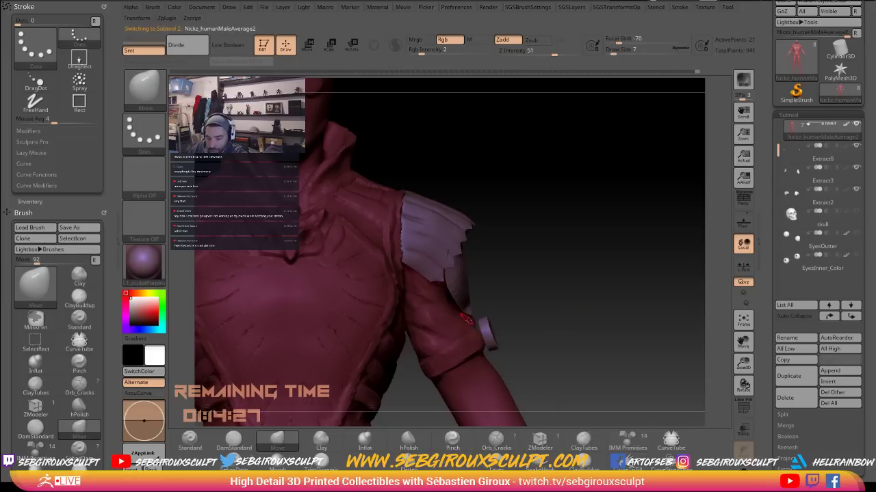
Carve creases into the sleeve around the cuff and elbow disc with the DamStandard brush at draw size 7
key(b)
key(d)
key(s)
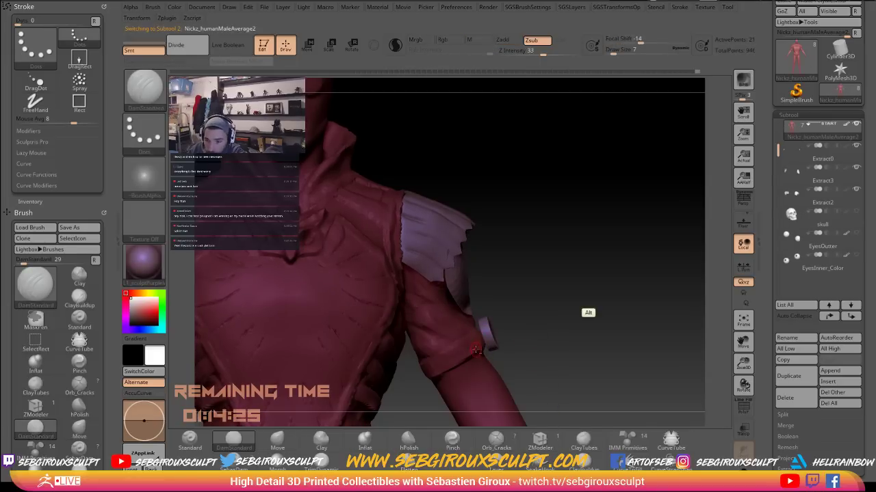
drag(568, 334, 578, 299)
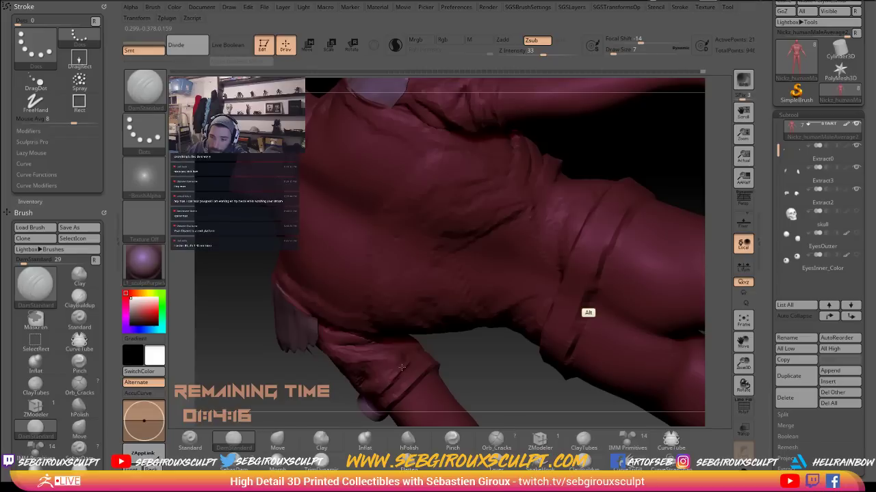
drag(472, 348, 378, 370)
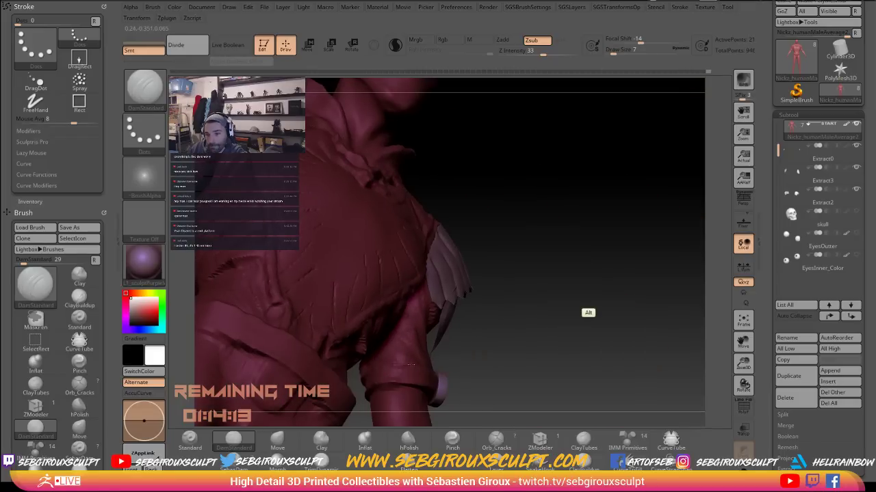
drag(424, 370, 423, 375)
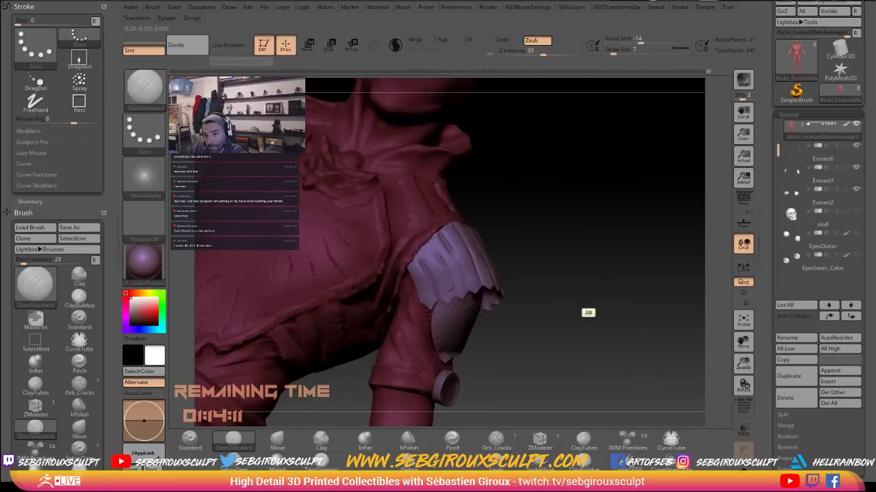
mouse_move(520, 383)
alt+mouse_down()
mouse_move(540, 346)
mouse_move(489, 333)
alt+mouse_up()
key(b)
key(c)
key(t)
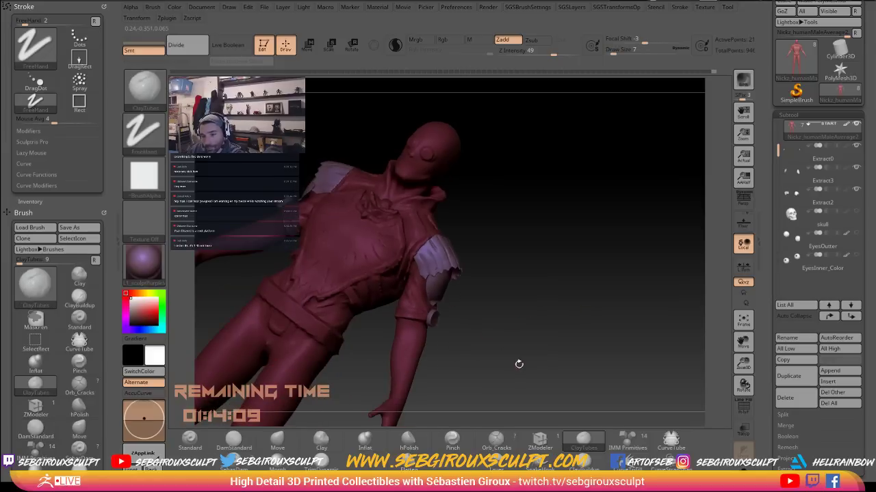
mouse_move(518, 364)
shift+mouse_down()
mouse_move(504, 319)
mouse_move(489, 335)
shift+mouse_up()
Reshape the sleeve around the elbow disc with the Move brush at draw size 62, working from the front and side
key(b)
key(m)
key(v)
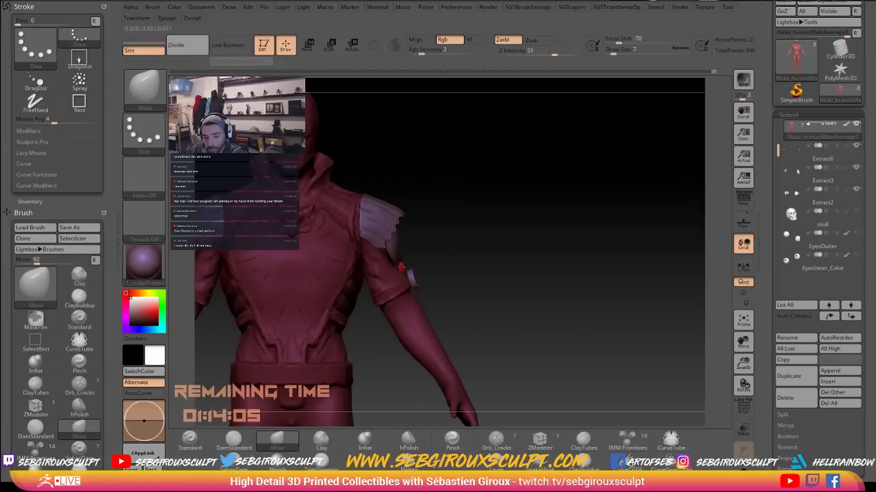
key(space)
drag(401, 266, 425, 267)
drag(376, 241, 382, 241)
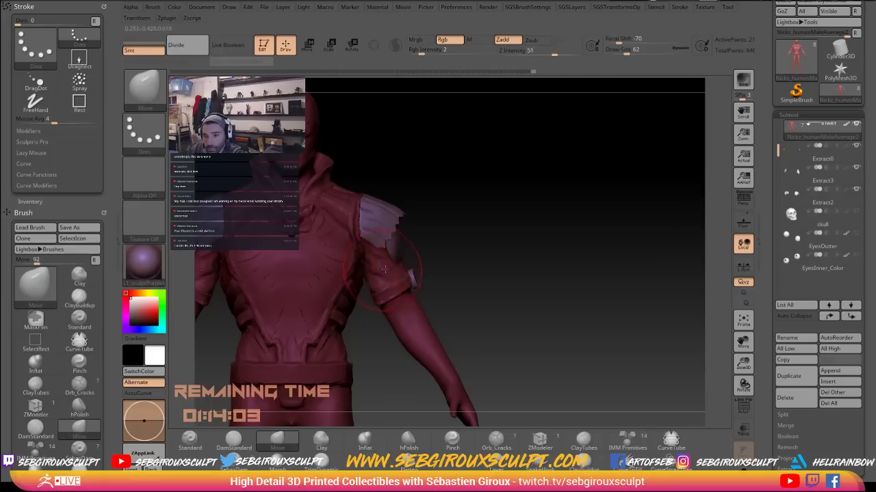
drag(361, 275, 372, 275)
drag(425, 269, 387, 275)
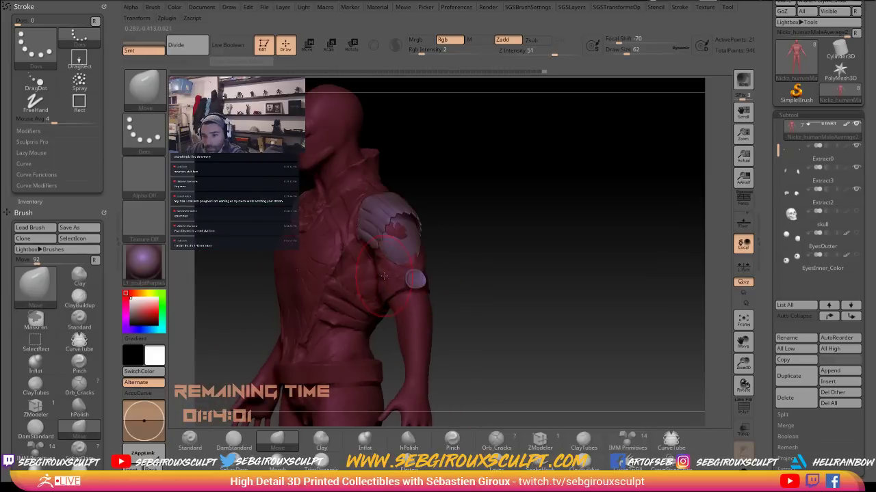
drag(440, 279, 397, 286)
Refine the side silhouette of the sleeve and elbow with the Move brush at draw size 49
key(space)
mouse_move(396, 287)
mouse_down()
mouse_move(385, 288)
mouse_move(411, 288)
mouse_up()
key(space)
mouse_move(468, 288)
mouse_down()
mouse_move(437, 288)
mouse_move(428, 265)
mouse_up()
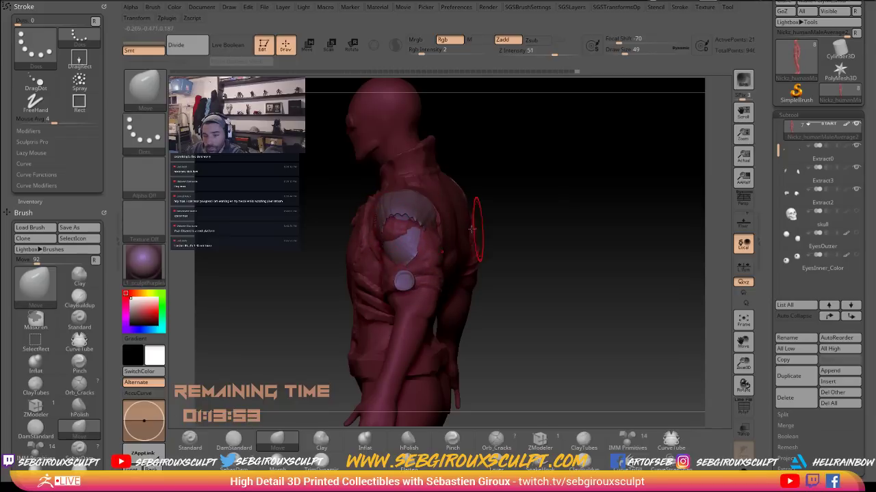
drag(478, 231, 509, 233)
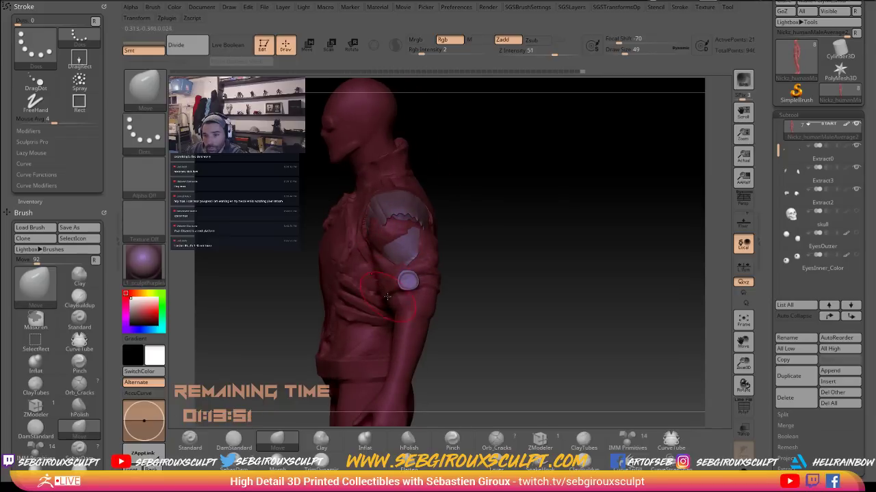
drag(394, 322, 521, 330)
Build up the forearm muscles from the side and back with the ClayTubes brush at draw size 49
key(1)
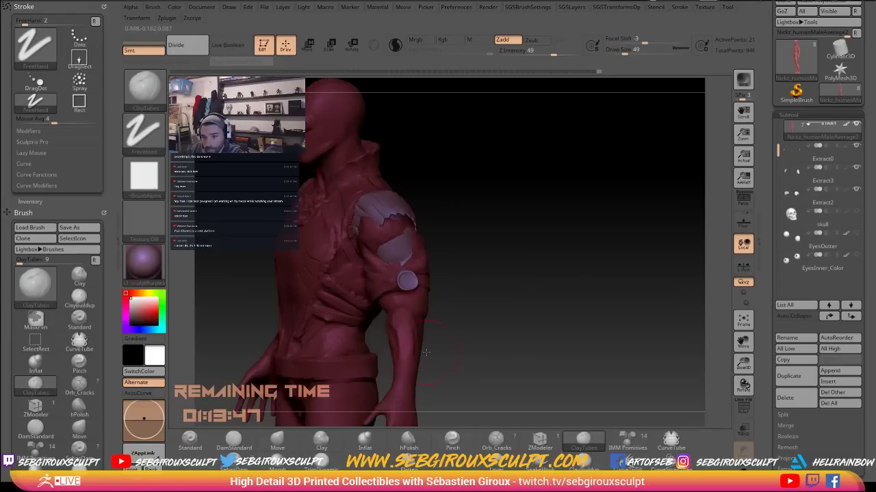
drag(426, 352, 394, 336)
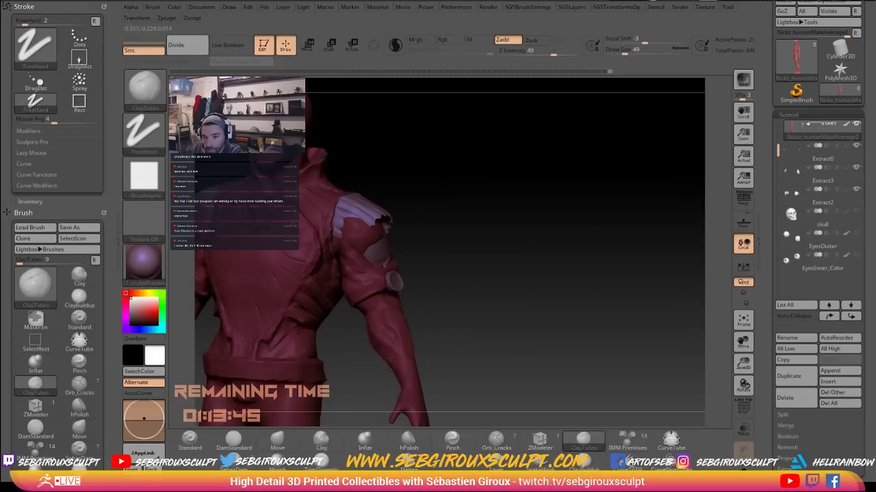
drag(450, 339, 436, 324)
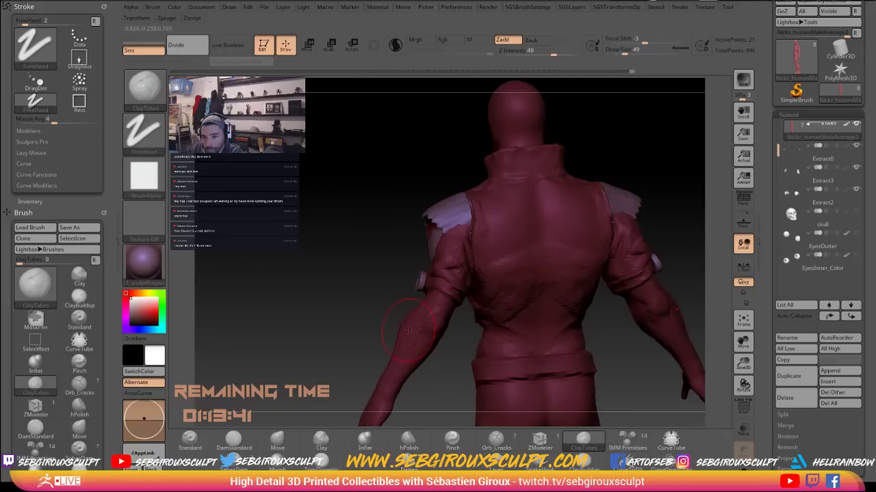
mouse_move(388, 341)
mouse_down()
mouse_move(326, 343)
mouse_move(335, 332)
mouse_move(417, 306)
mouse_move(410, 309)
mouse_up()
Reduce the ClayTubes draw size to 23 and define the forearm muscles between the cuff and the wrist
key(space)
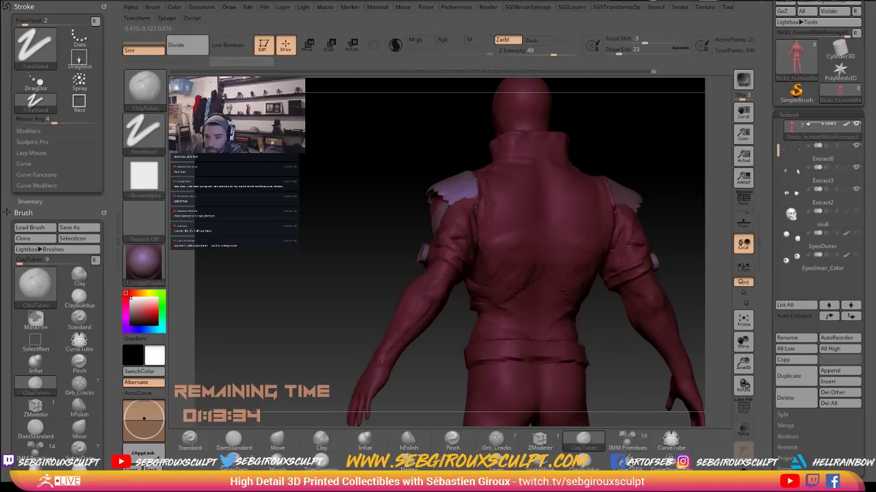
drag(429, 307, 453, 332)
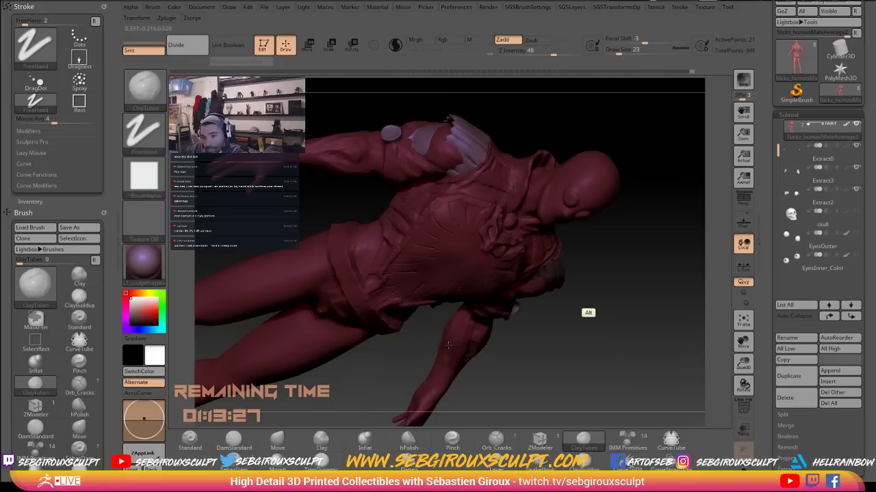
drag(523, 377, 457, 315)
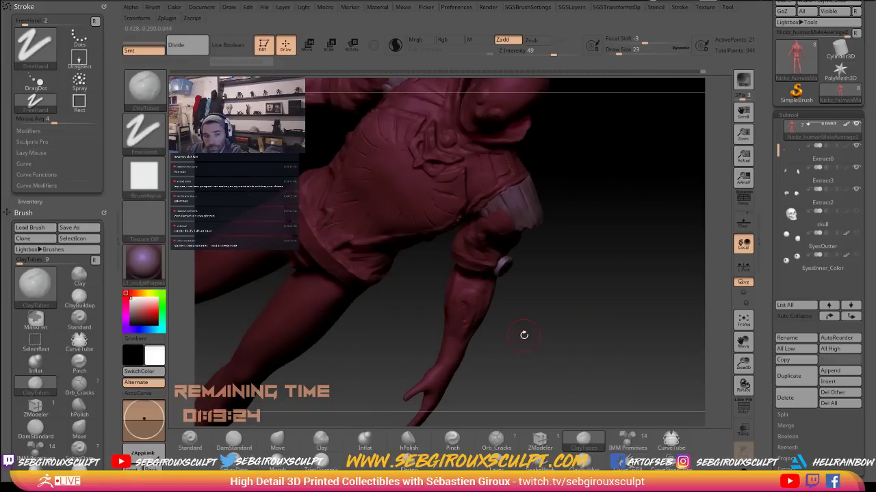
mouse_move(522, 335)
mouse_down()
mouse_move(446, 288)
mouse_move(552, 342)
mouse_move(469, 285)
mouse_up()
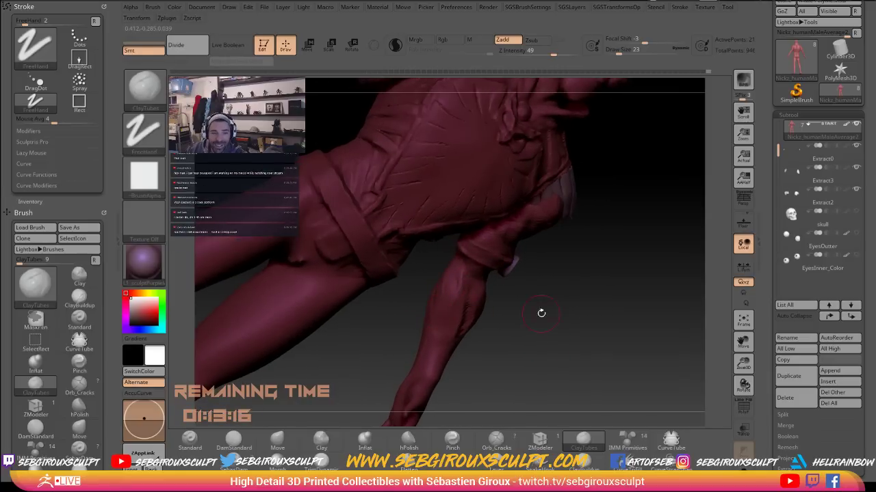
mouse_move(540, 350)
mouse_down()
mouse_move(491, 326)
mouse_move(457, 292)
mouse_up()
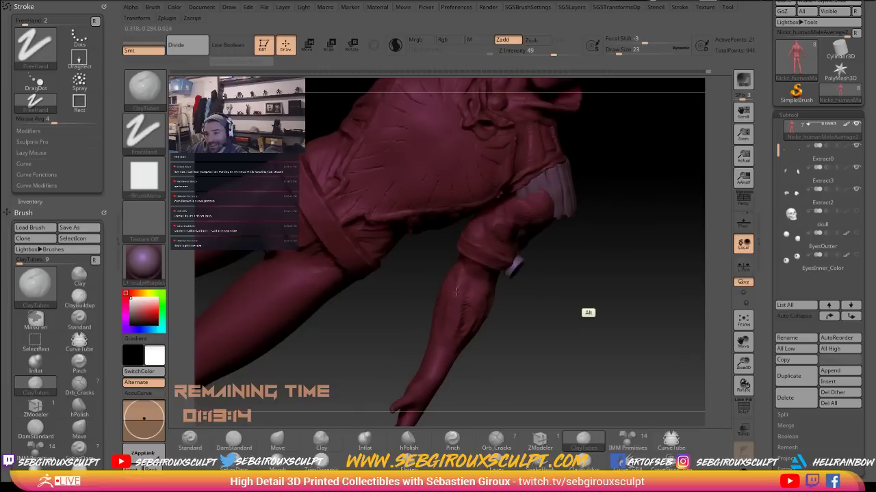
Adjust the overall shape of the arm and sleeve with the Move brush at draw size 101
mouse_move(543, 340)
alt+mouse_down()
mouse_move(513, 291)
mouse_move(555, 331)
mouse_move(565, 363)
alt+mouse_up()
key(b)
key(m)
key(v)
key(s)
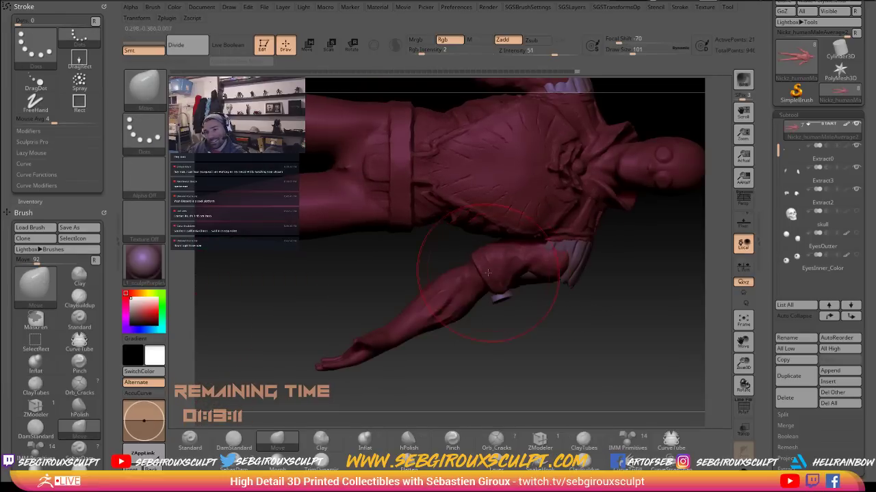
mouse_move(542, 355)
mouse_down()
mouse_move(565, 360)
mouse_move(421, 278)
mouse_move(416, 285)
mouse_up()
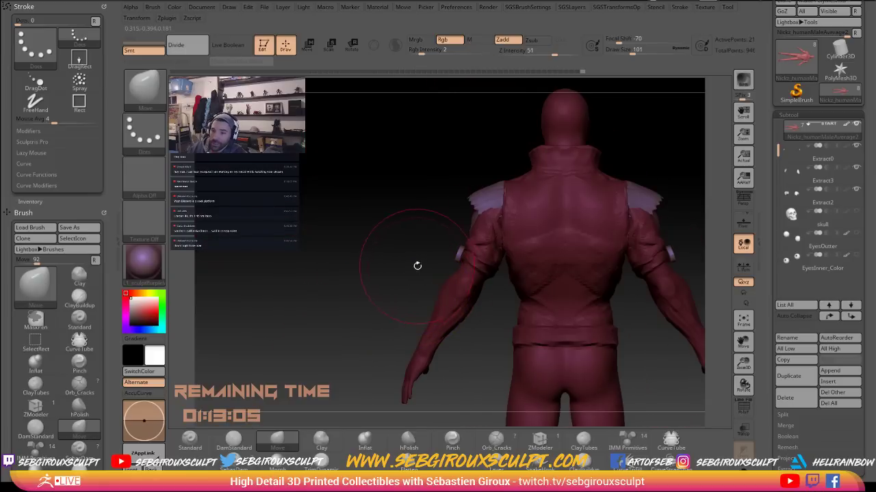
Add volume to the forearm just below the sleeve cuff with the ClayTubes brush at draw size 27
key(b)
key(c)
key(t)
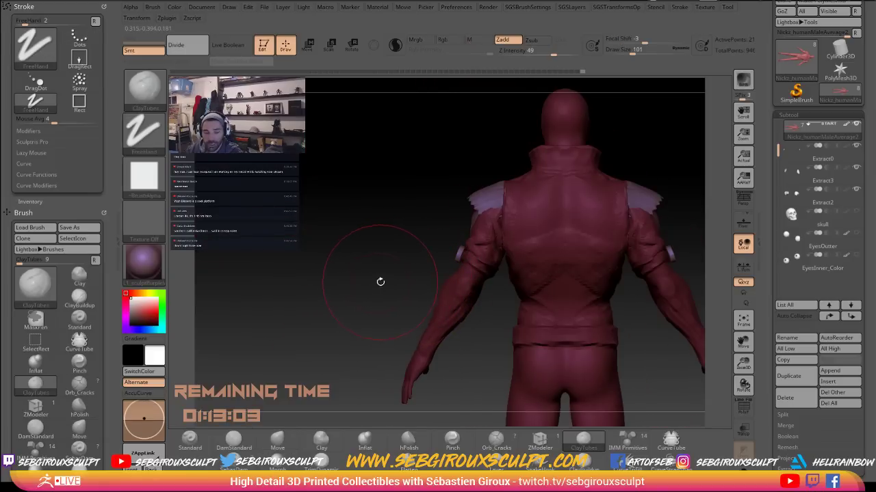
mouse_move(399, 284)
mouse_down()
mouse_move(541, 283)
mouse_move(541, 304)
mouse_up()
key(space)
drag(503, 272, 495, 271)
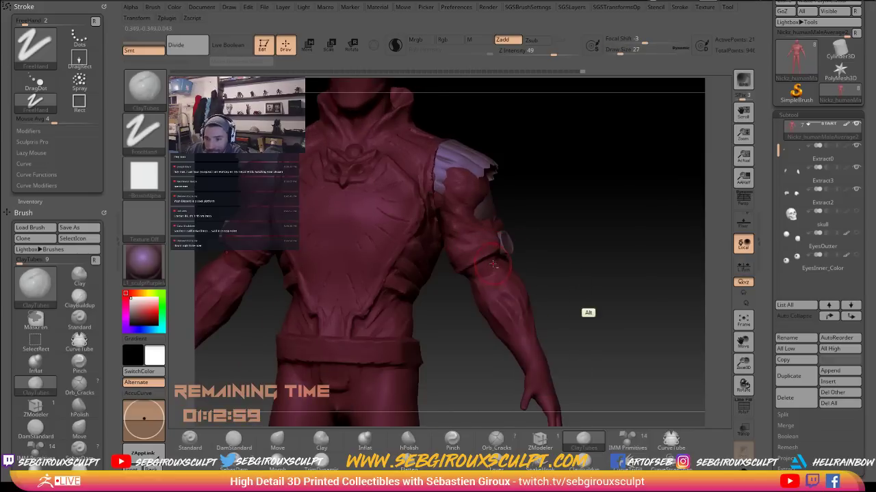
drag(556, 256, 454, 266)
Nudge the cuff and upper forearm contours with the Move brush, lowering the draw size from 46 to 35
key(b)
key(m)
key(v)
key(space)
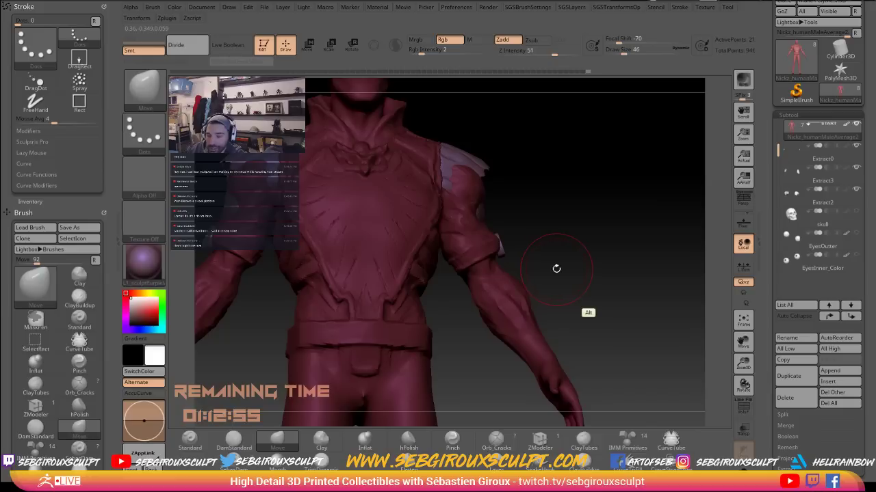
alt+drag(556, 268, 550, 257)
key(space)
drag(488, 253, 485, 252)
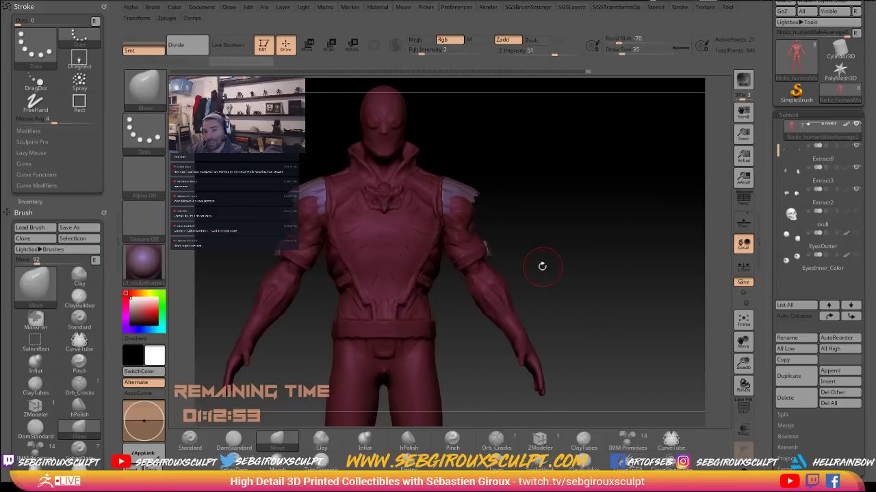
mouse_move(542, 266)
mouse_down()
mouse_move(477, 250)
mouse_move(538, 254)
mouse_move(518, 286)
mouse_up()
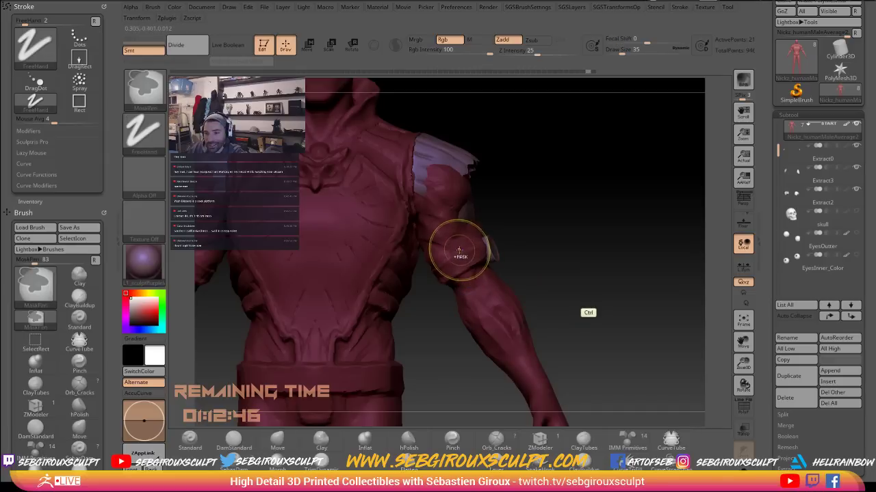
Set the Move brush's focal shift to 8 and pull the sleeve surface around the elbow disc and shoulder opening
key(space)
mouse_move(486, 263)
mouse_down()
mouse_move(551, 254)
mouse_move(488, 253)
mouse_up()
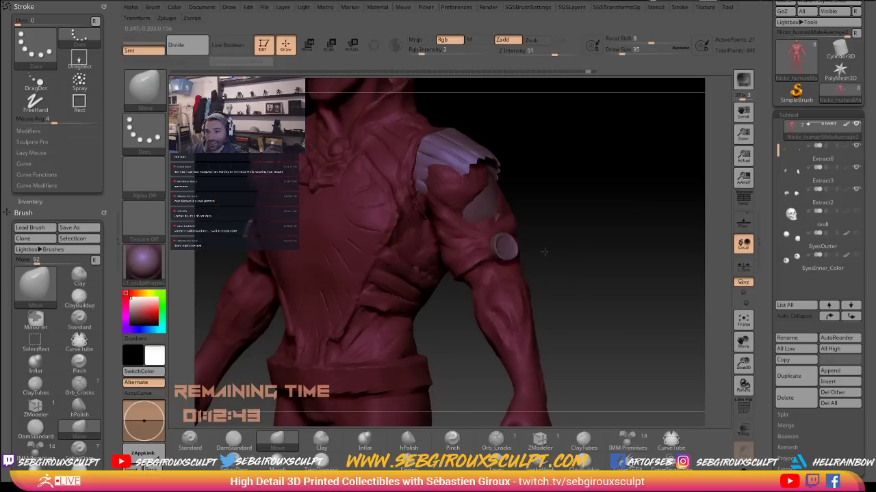
drag(544, 252, 486, 253)
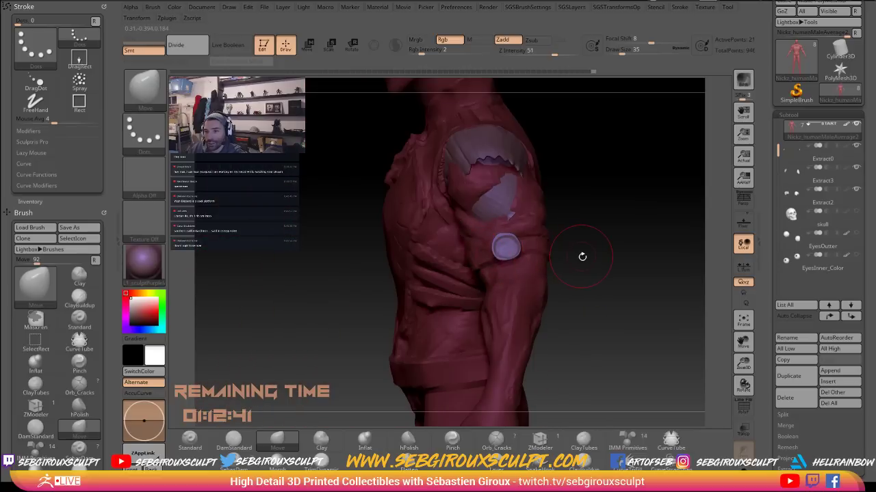
drag(582, 256, 540, 234)
drag(440, 226, 487, 192)
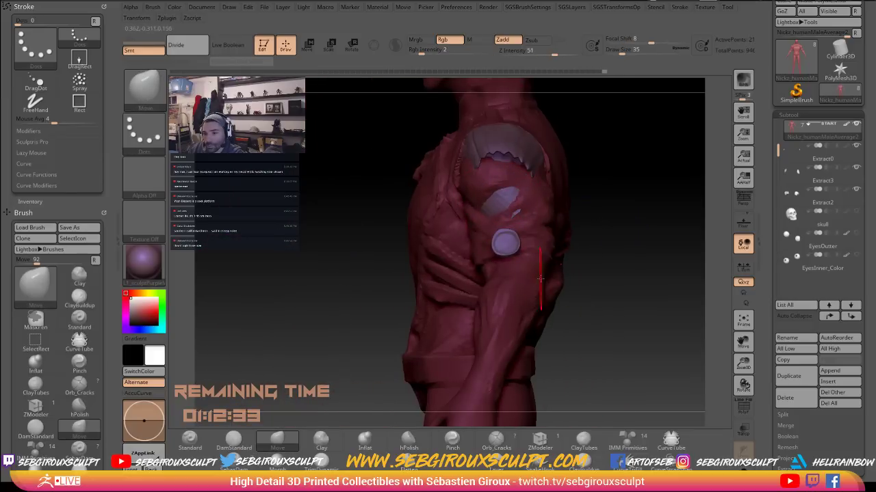
drag(641, 289, 586, 313)
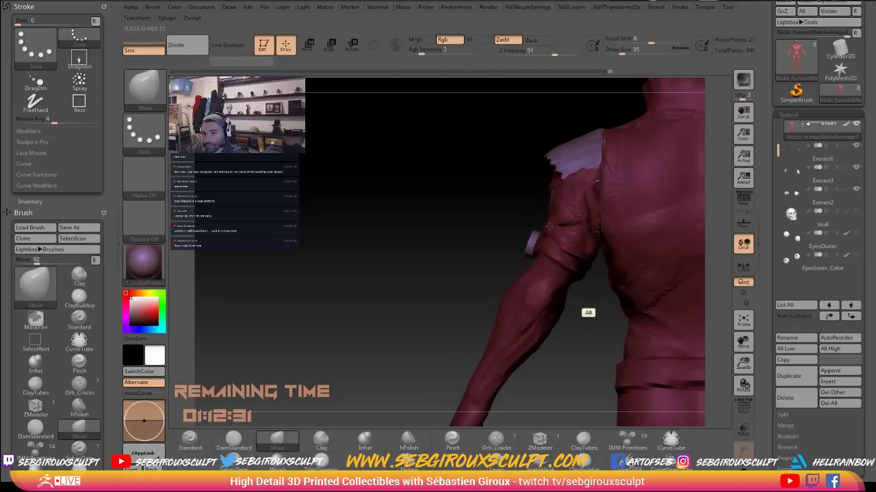
Build up folds on the back of the upper sleeve with the ClayTubes brush at draw size 35
key(b)
key(c)
key(t)
drag(567, 223, 558, 231)
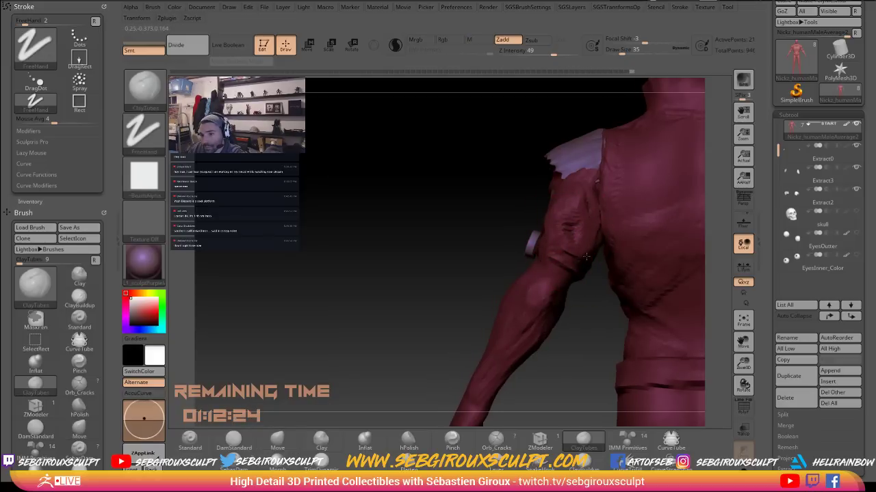
drag(592, 219, 567, 192)
Hide the fringed Extract2 shoulder piece and make the body mesh the active subtool again
drag(513, 194, 574, 169)
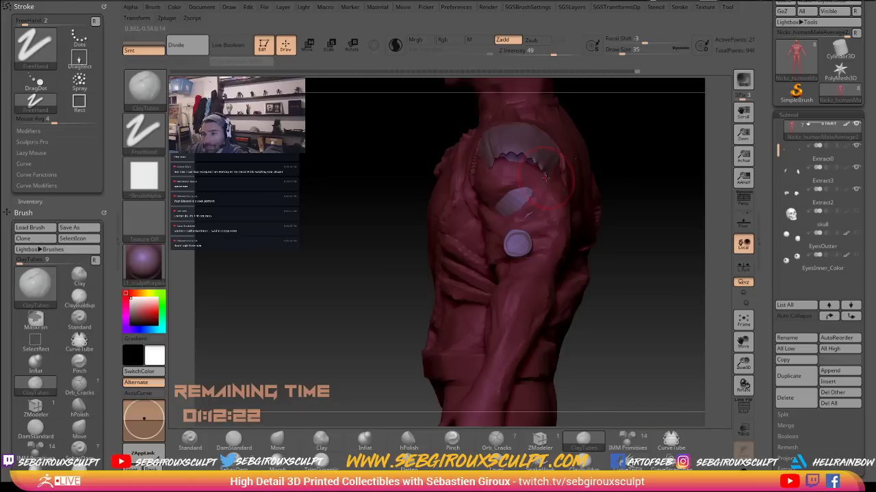
alt+click(577, 163)
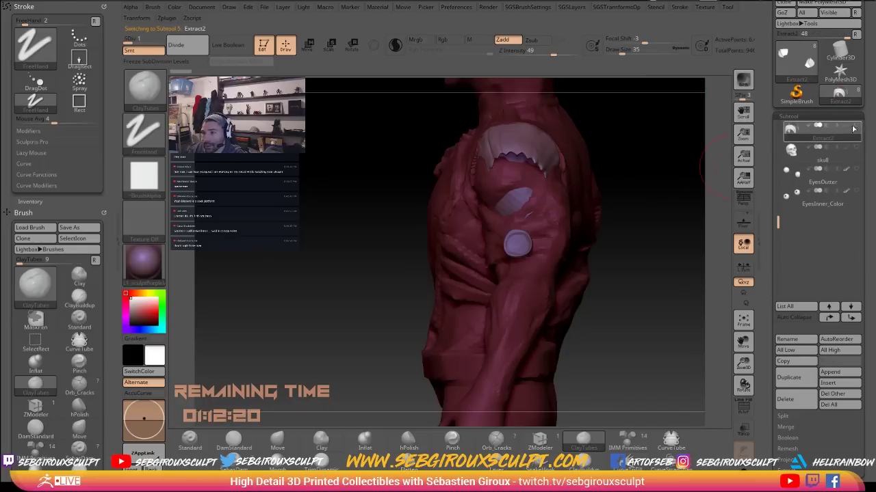
alt+click(562, 188)
drag(604, 205, 637, 211)
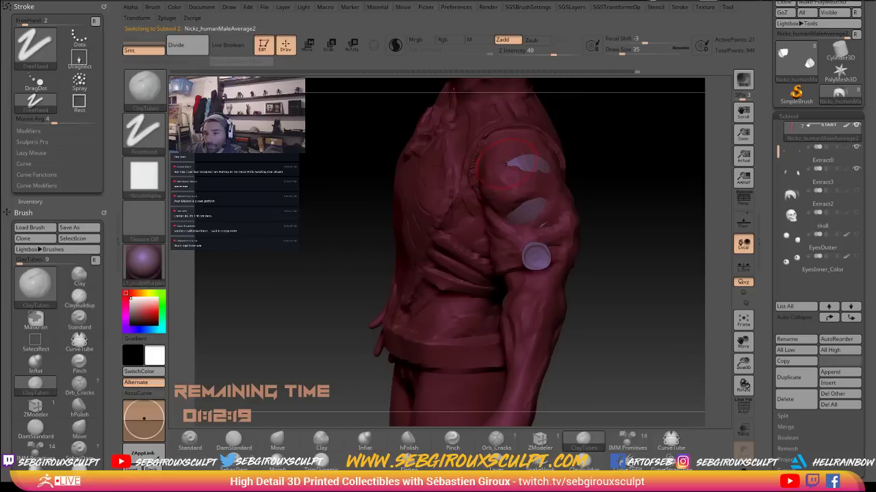
Adjust the shoulder and upper jacket contours with the Move brush, lowering the draw size from 68 to 44
key(space)
drag(506, 163, 512, 162)
mouse_move(594, 184)
mouse_down()
mouse_move(633, 194)
mouse_move(600, 175)
mouse_up()
ctrl+right_drag(595, 172, 637, 222)
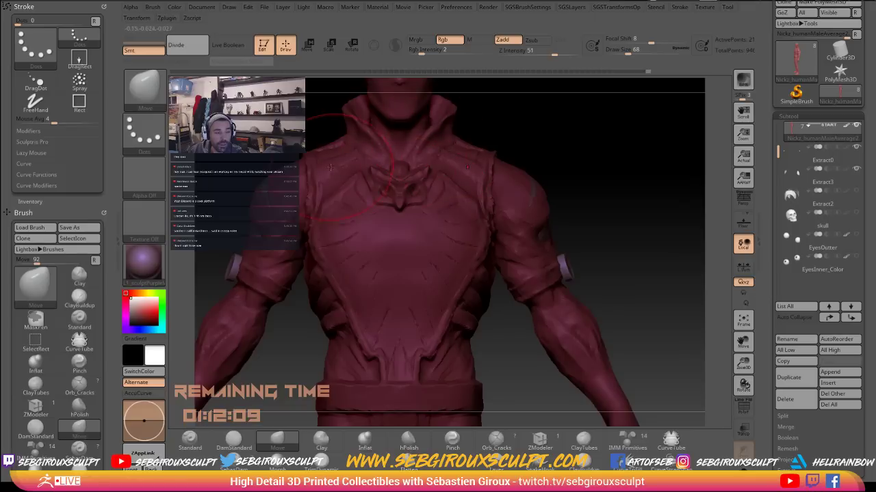
key(space)
mouse_move(318, 190)
mouse_down()
mouse_move(299, 159)
mouse_move(302, 197)
mouse_move(299, 167)
mouse_up()
right_drag(302, 158, 308, 188)
drag(311, 161, 307, 157)
right_drag(308, 157, 349, 273)
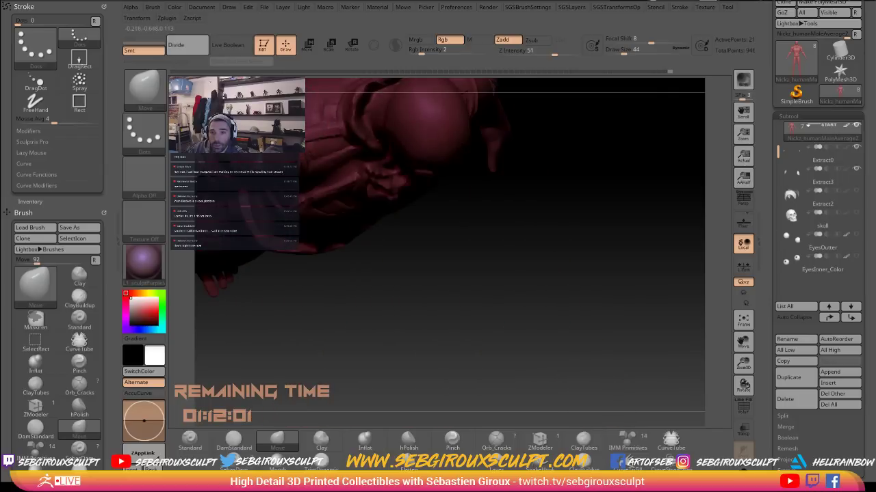
Pull the jacket's shoulder seam and armhole into shape with the Move brush at draw size 83
alt+drag(454, 296, 539, 290)
alt+drag(524, 252, 521, 308)
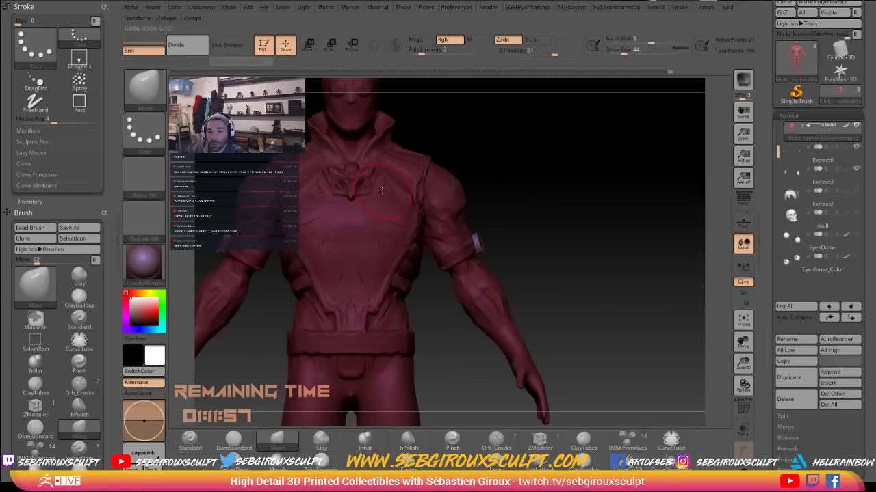
key(space)
click(423, 188)
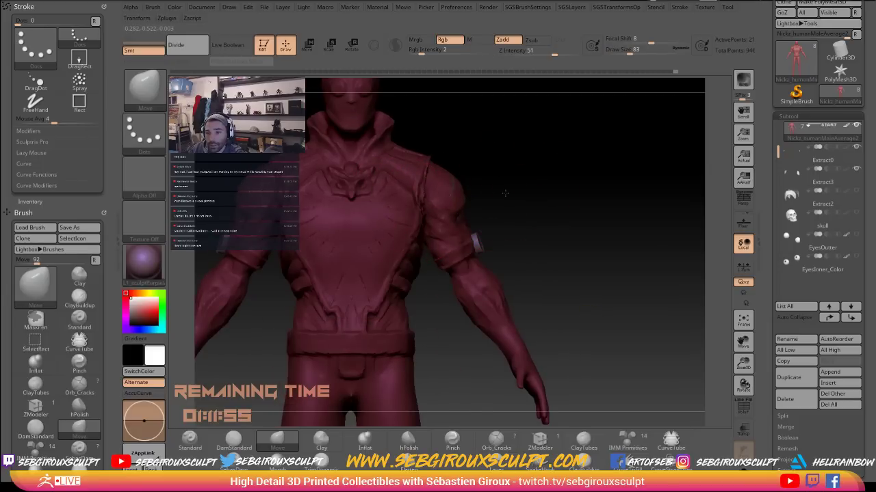
mouse_move(505, 194)
mouse_down()
mouse_move(415, 216)
mouse_move(411, 203)
mouse_move(402, 212)
mouse_up()
right_drag(402, 213, 359, 218)
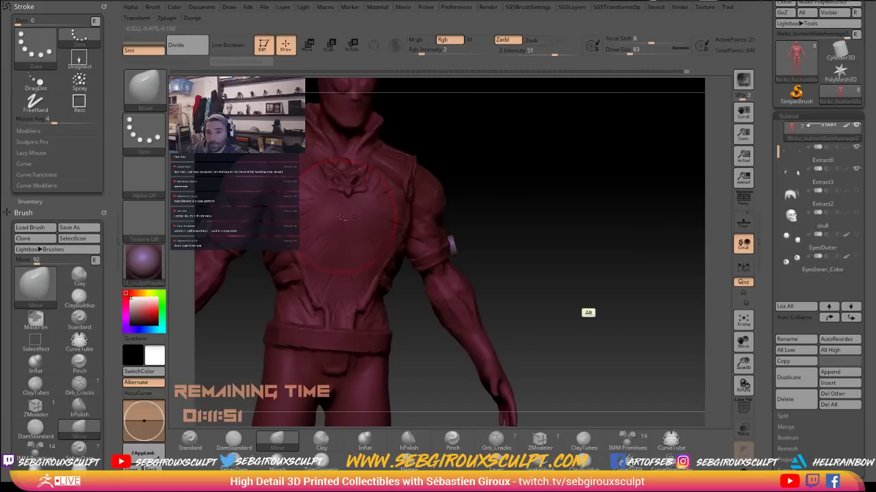
Reshape the torso's side profile with the Move brush at draw size 116, continuing at draw size 97
mouse_move(547, 213)
mouse_down()
mouse_move(534, 254)
mouse_move(463, 249)
mouse_up()
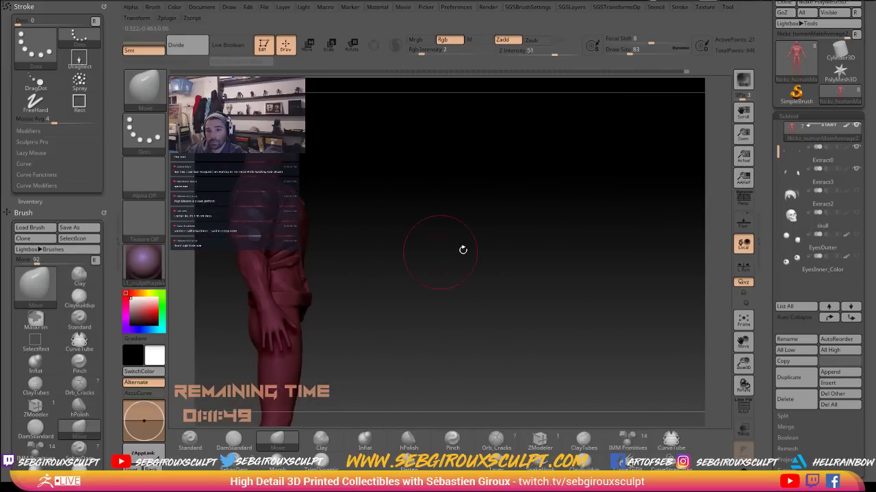
key(space)
mouse_move(314, 240)
alt+mouse_down()
mouse_move(295, 231)
mouse_move(311, 238)
alt+mouse_up()
drag(293, 205, 287, 205)
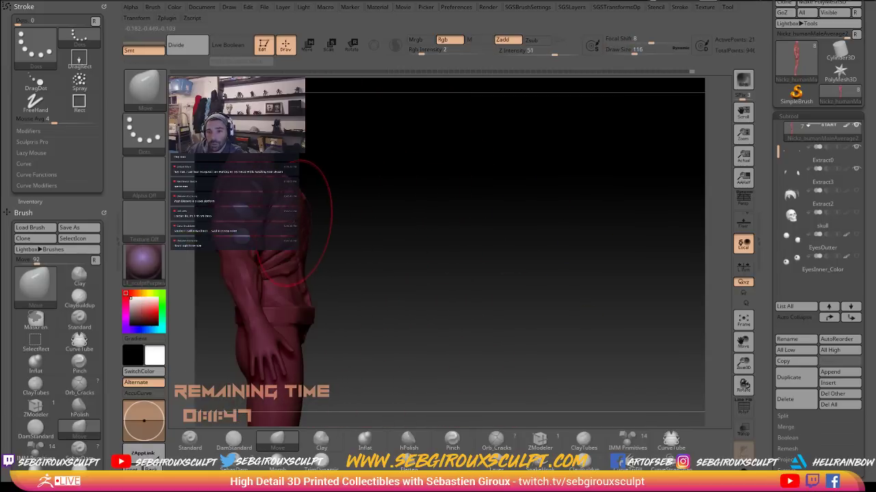
right_drag(287, 206, 279, 215)
key(space)
drag(294, 224, 305, 225)
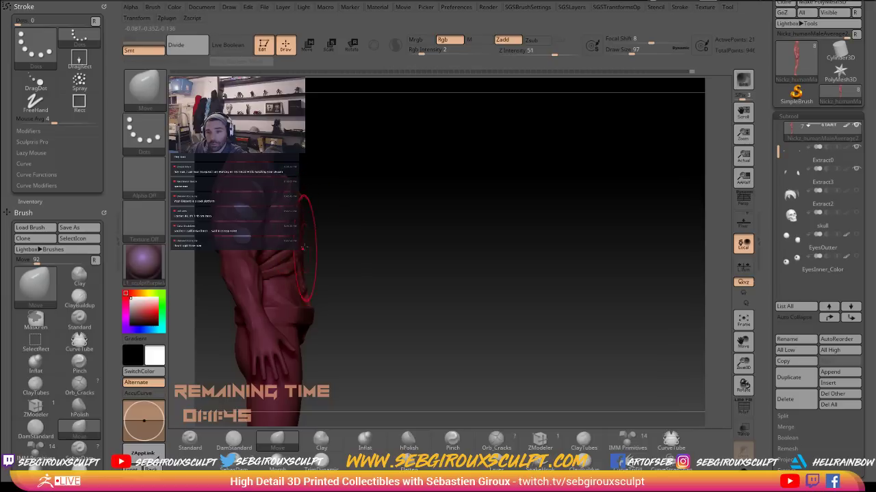
drag(296, 263, 303, 256)
Adjust the upper arm's profile from the back and side with the Move brush, reducing the draw size to 80
mouse_move(383, 274)
mouse_down()
mouse_move(369, 290)
mouse_move(404, 284)
mouse_move(263, 253)
mouse_up()
key(alt)
drag(378, 166, 332, 179)
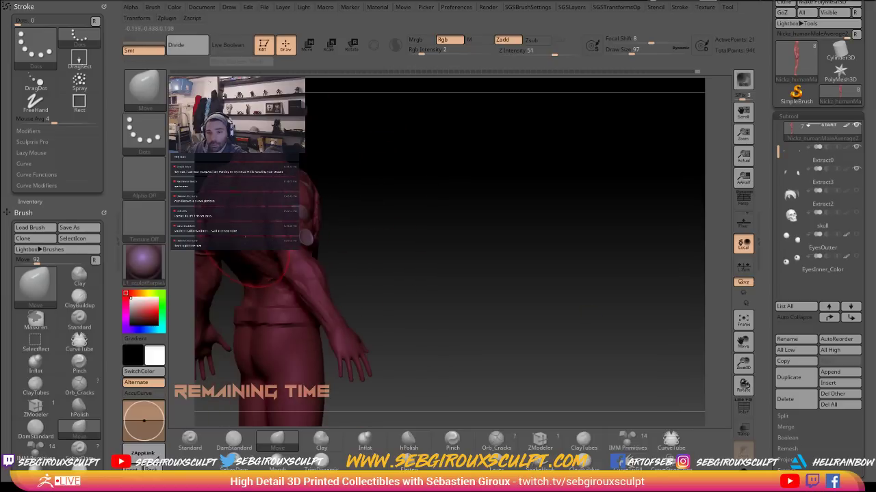
right_drag(306, 238, 447, 248)
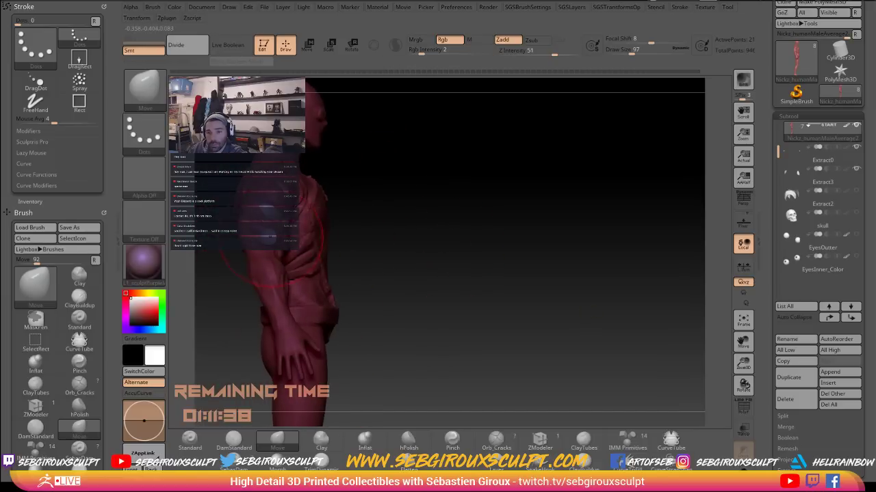
right_drag(248, 231, 267, 233)
key(s)
drag(247, 240, 254, 240)
right_drag(384, 209, 356, 211)
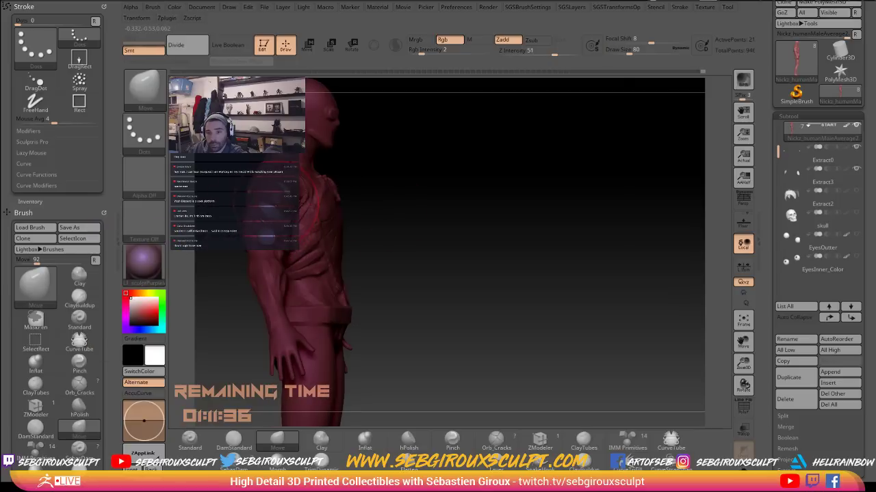
Shift the elbow and forearm profile in side view with the Move brush at draw size 128
key(s)
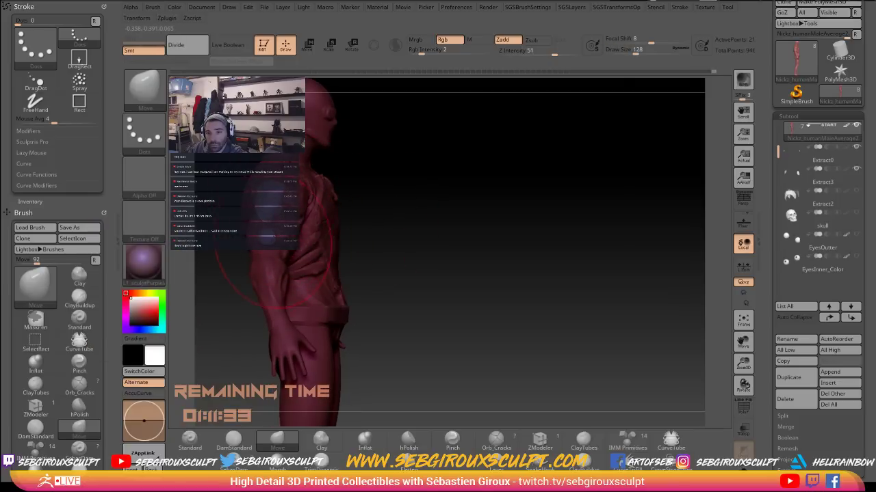
drag(270, 232, 263, 233)
right_drag(262, 234, 268, 263)
key(s)
drag(270, 301, 264, 301)
Mask the torso, head and legs so only the arms stay editable, and reposition the arms with the Move brush at draw size 207
mouse_move(452, 298)
right_down()
mouse_move(449, 288)
mouse_move(514, 289)
right_up()
alt+right_drag(375, 335, 532, 285)
ctrl+drag(387, 166, 255, 381)
mouse_move(424, 274)
right_down()
mouse_move(453, 278)
mouse_move(444, 319)
mouse_move(355, 349)
right_up()
ctrl+click(241, 363)
mouse_move(400, 370)
right_down()
mouse_move(462, 344)
mouse_move(391, 341)
right_up()
drag(267, 332, 275, 331)
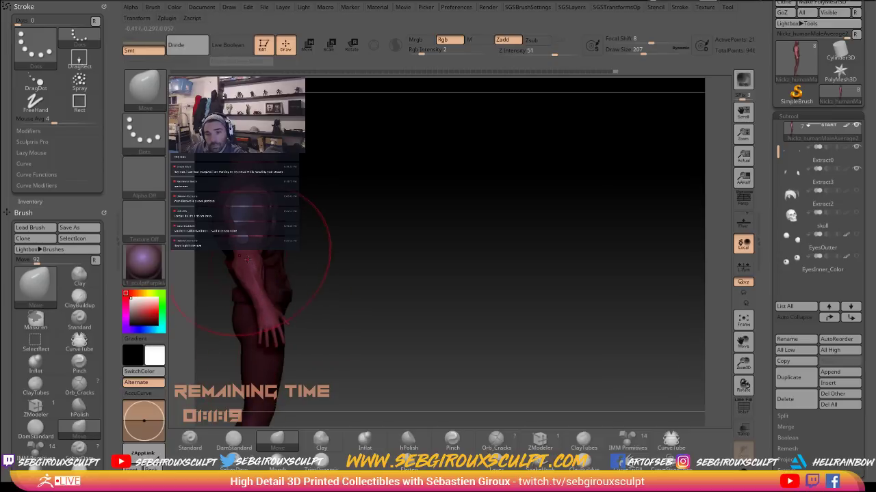
Refine the unmasked arms with the Move brush at draw size 56, and clear the mask to adjust the side of the jacket
key(space)
drag(264, 222, 256, 222)
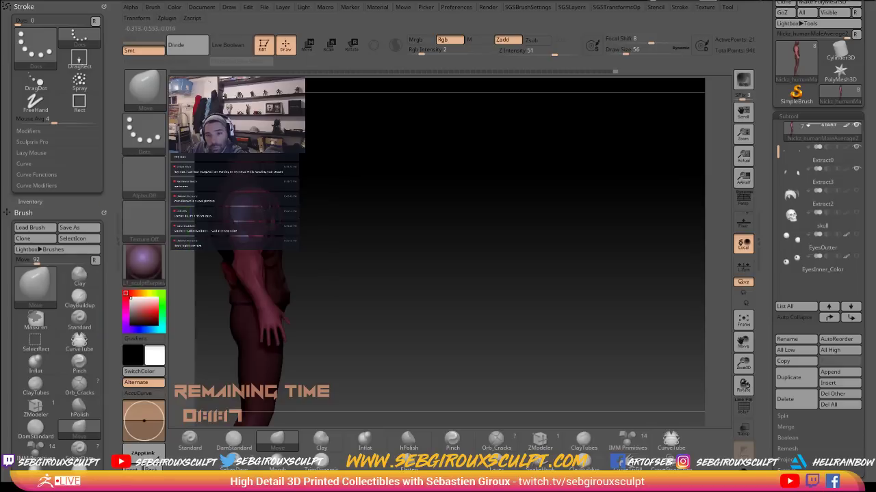
shift+drag(363, 223, 588, 313)
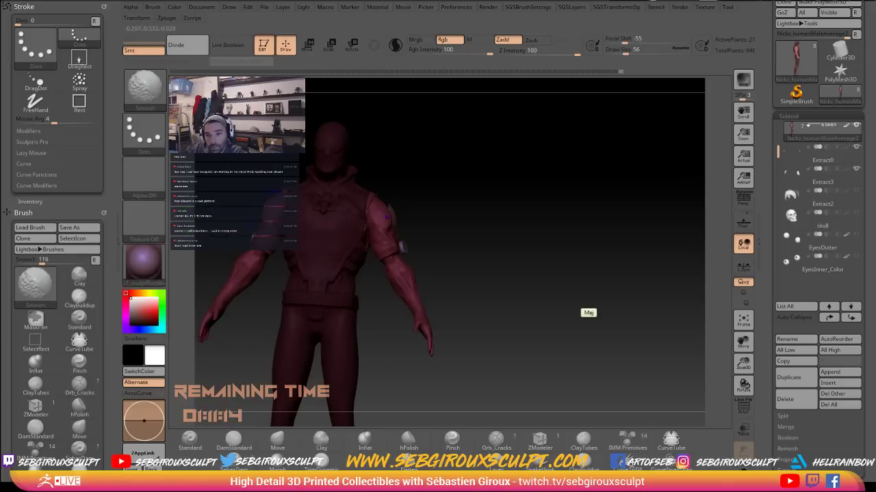
mouse_move(402, 171)
alt+mouse_down()
mouse_move(413, 173)
mouse_move(393, 223)
alt+mouse_up()
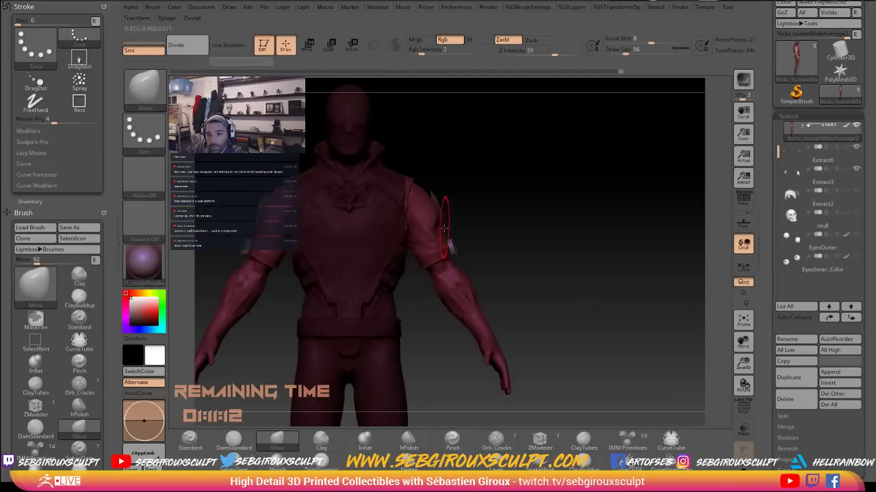
drag(515, 237, 400, 249)
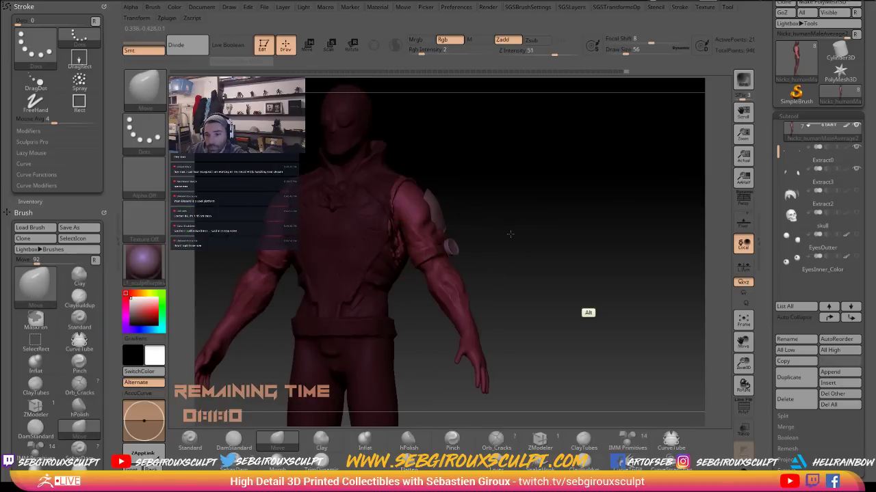
mouse_move(509, 234)
mouse_down()
mouse_move(549, 250)
mouse_move(522, 234)
mouse_up()
drag(426, 307, 383, 298)
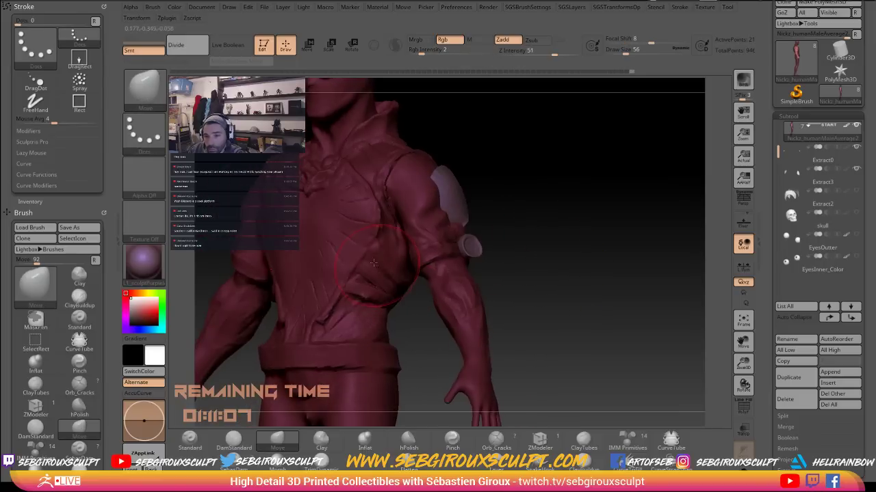
alt+drag(369, 252, 365, 249)
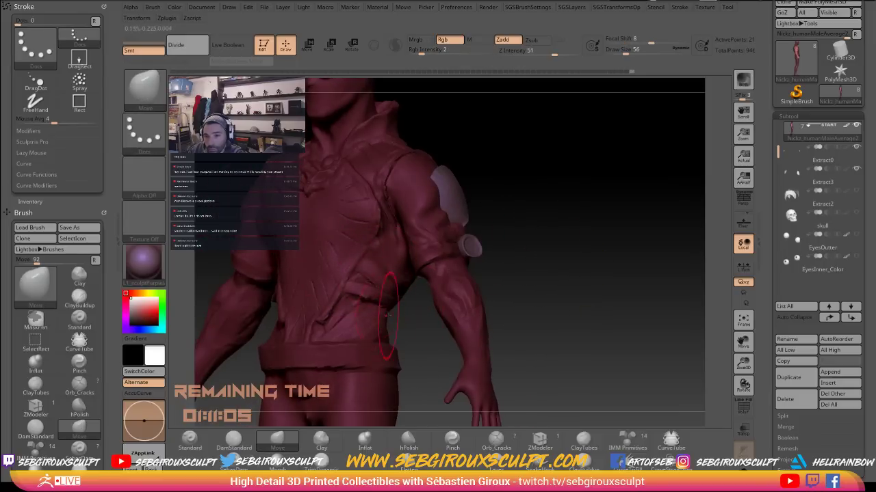
Build up folds on the front and side of the jacket with the ClayTubes brush at draw size 37
key(b)
key(c)
key(t)
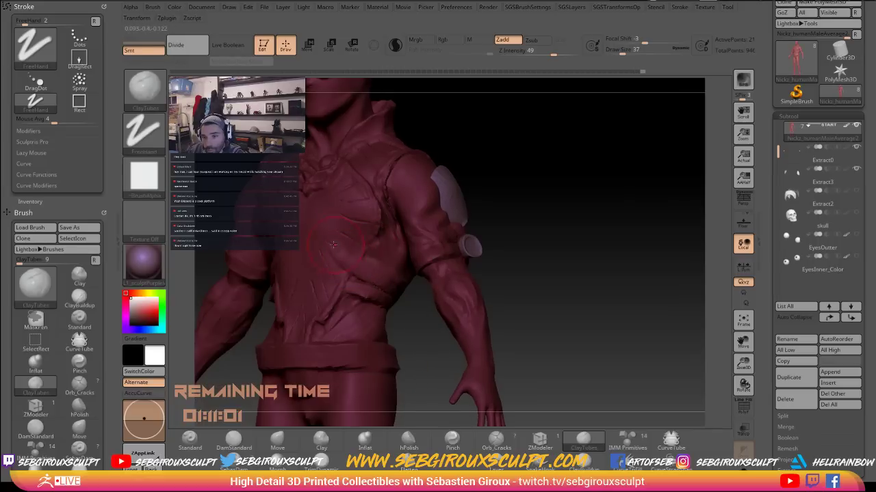
mouse_move(513, 309)
mouse_down()
mouse_move(584, 312)
mouse_move(539, 282)
mouse_move(510, 308)
mouse_move(548, 285)
mouse_up()
drag(376, 258, 554, 228)
drag(699, 205, 479, 269)
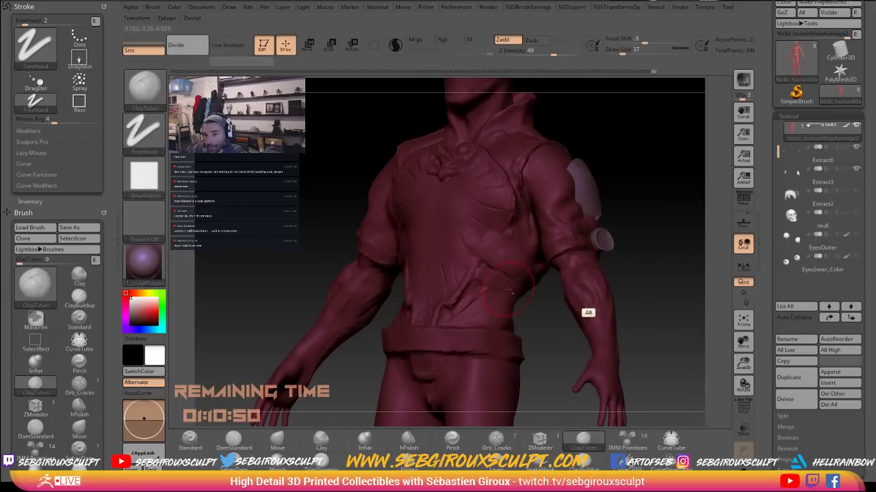
Sculpt folds over the shoulder blade on the jacket's back with the ClayTubes brush, lowering the draw size to 33
mouse_move(545, 298)
mouse_down()
mouse_move(581, 267)
mouse_move(612, 218)
mouse_up()
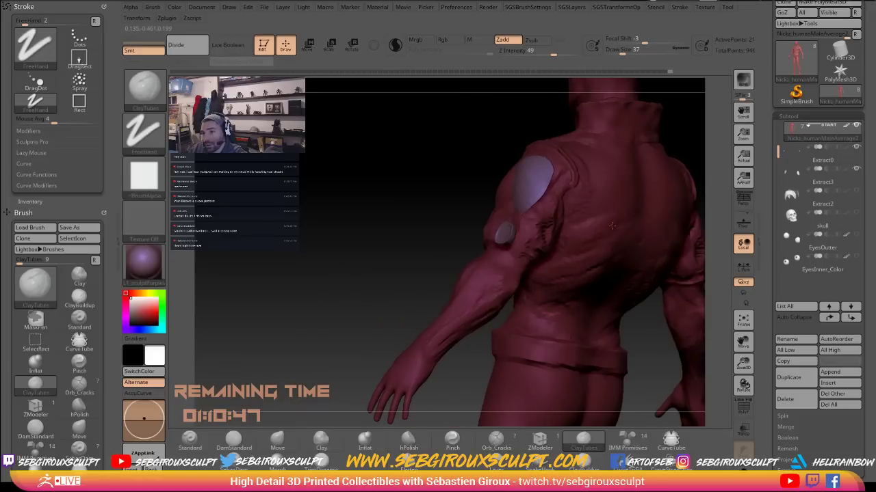
key(alt)
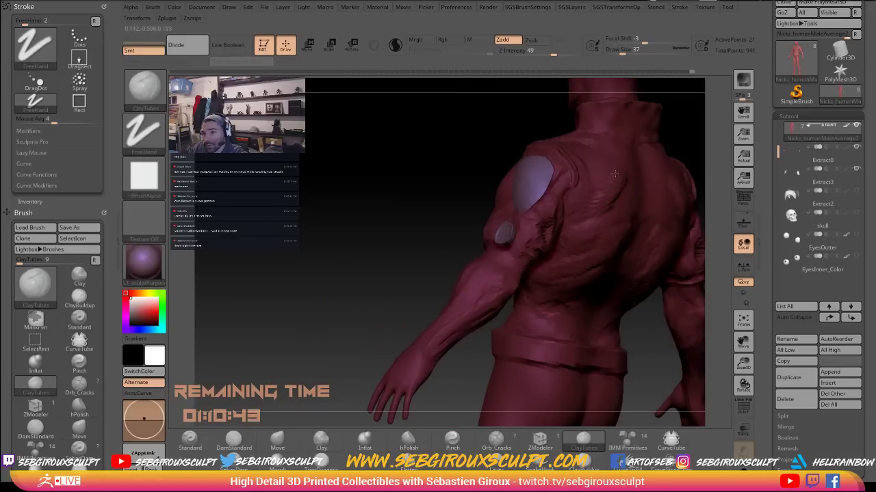
mouse_move(621, 183)
mouse_down()
mouse_move(612, 168)
mouse_move(607, 198)
mouse_up()
key(alt)
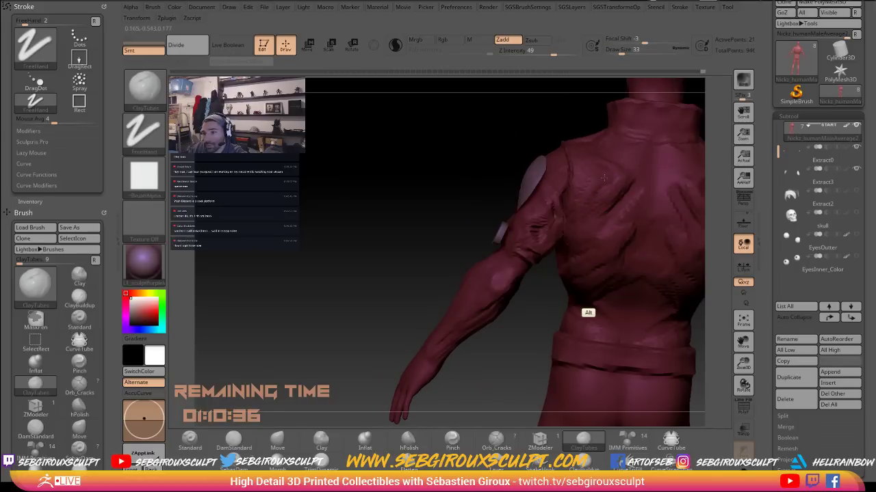
drag(520, 139, 445, 182)
Nudge the shoulder blade folds on the jacket's back with the Move brush at draw size 44
key(b)
key(m)
key(v)
key(space)
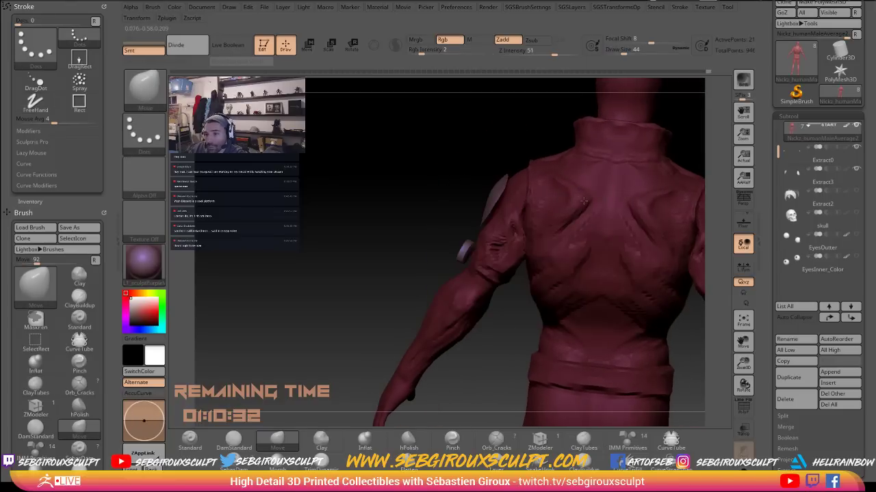
Add folds down the centre of the upper back below the collar with the ClayTubes brush at draw size 33
key(b)
key(c)
key(t)
right_drag(549, 172, 557, 170)
key(space)
click(602, 168)
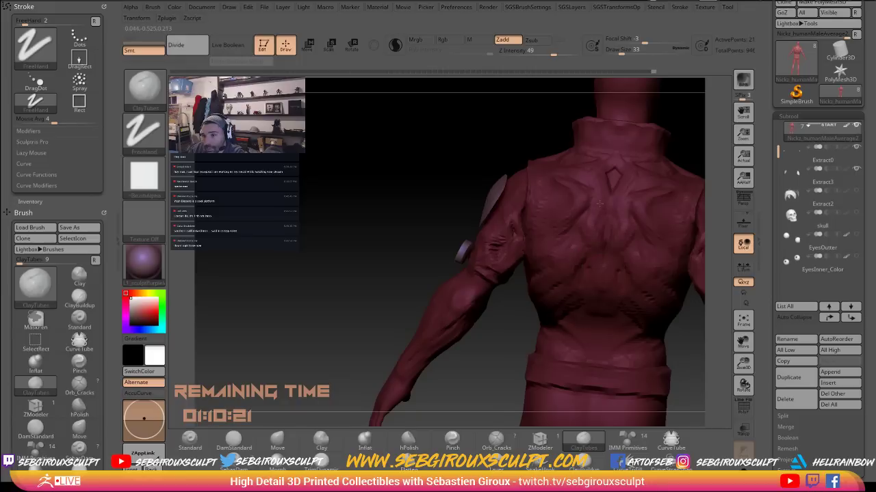
mouse_move(429, 221)
alt+mouse_down()
mouse_move(422, 203)
mouse_move(442, 215)
mouse_move(410, 229)
mouse_move(567, 217)
alt+mouse_up()
Adjust the back and shoulder silhouette from several angles with the Move brush, raising the draw size to 59
key(b)
key(m)
key(v)
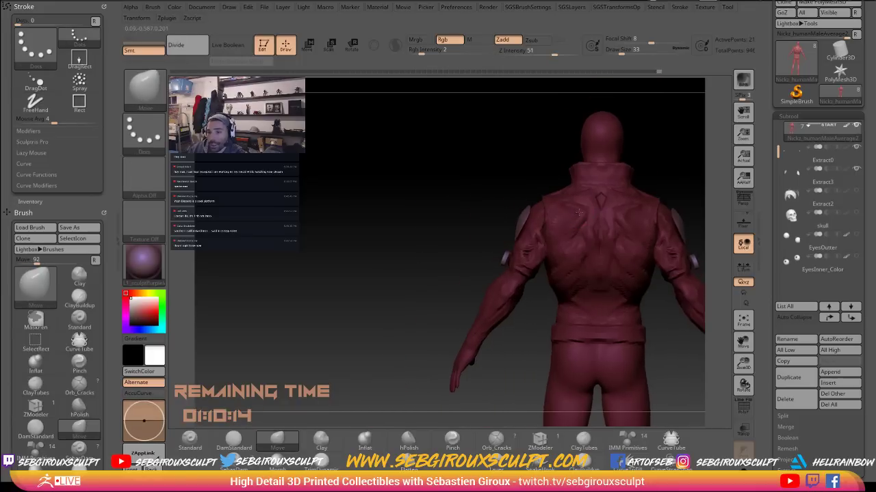
mouse_move(489, 199)
mouse_down()
mouse_move(604, 203)
mouse_move(583, 216)
mouse_up()
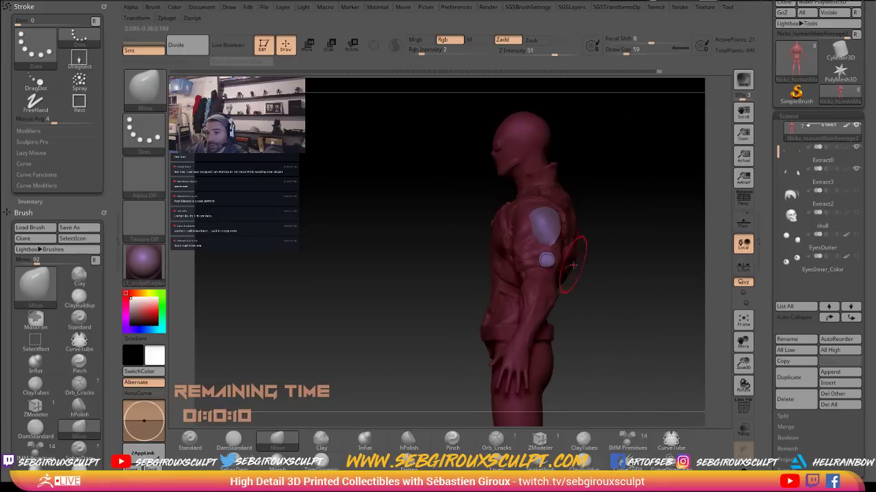
mouse_move(583, 279)
mouse_down()
mouse_move(558, 278)
mouse_move(673, 275)
mouse_move(699, 264)
mouse_move(646, 239)
mouse_move(660, 253)
mouse_move(643, 315)
mouse_up()
alt+drag(585, 129, 617, 215)
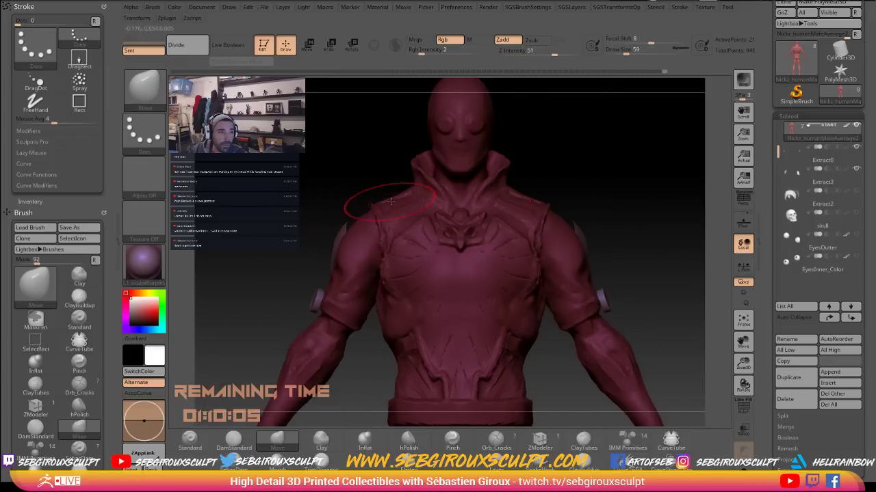
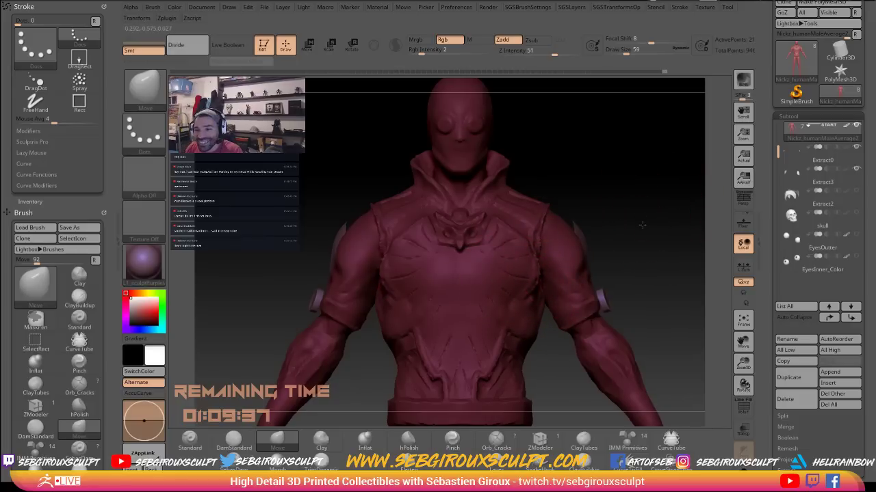
Select the elbow discs and shift them slightly towards the front of the arm with the Move transpose line
alt+drag(642, 225, 661, 243)
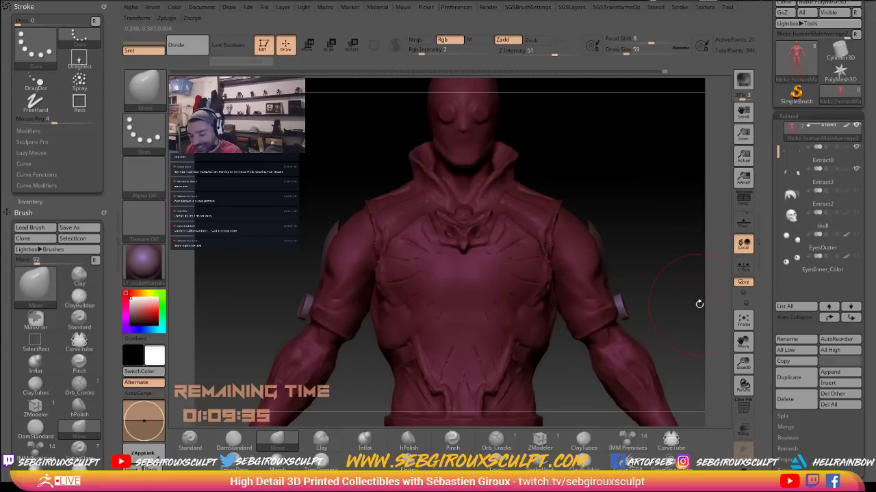
mouse_move(684, 295)
mouse_down()
mouse_move(600, 308)
mouse_move(648, 313)
mouse_move(632, 316)
mouse_up()
key(space)
alt+click(632, 313)
drag(692, 322, 625, 290)
key(w)
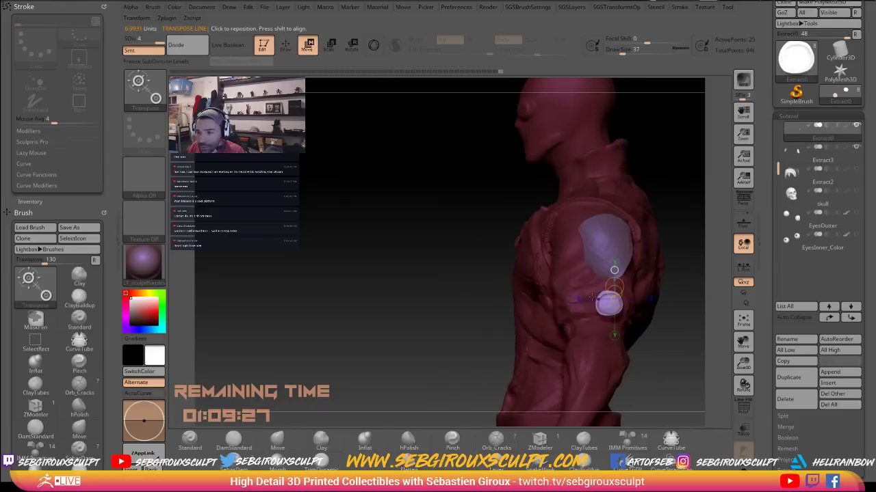
shift+drag(596, 305, 501, 306)
shift+drag(558, 306, 545, 306)
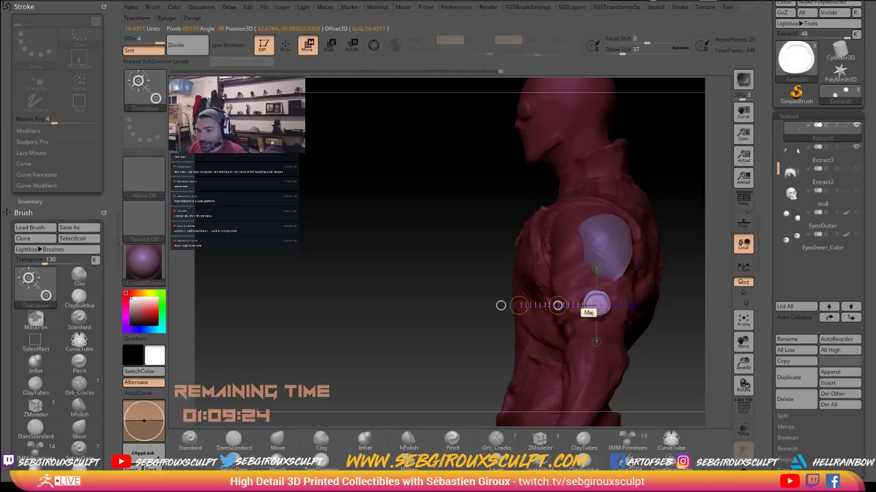
Switch back to the body mesh and adjust the shoulder and upper arm shape with the Move brush, raising the draw size to 68
mouse_move(685, 327)
mouse_down()
mouse_move(619, 260)
mouse_move(594, 268)
mouse_up()
key(q)
alt+click(540, 276)
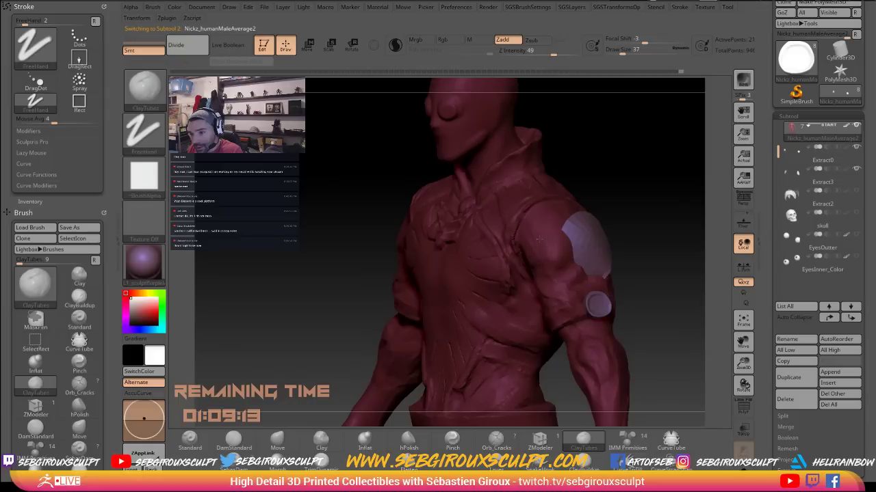
key(alt)
drag(627, 231, 540, 226)
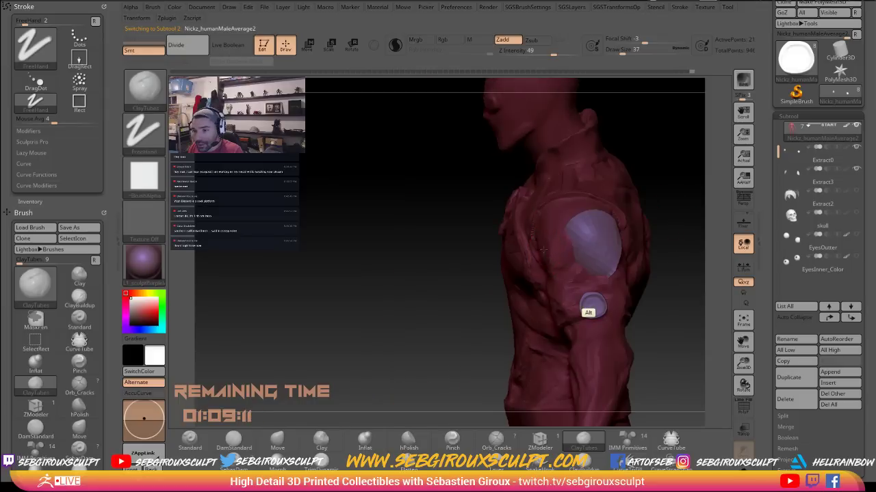
key(b)
key(m)
key(v)
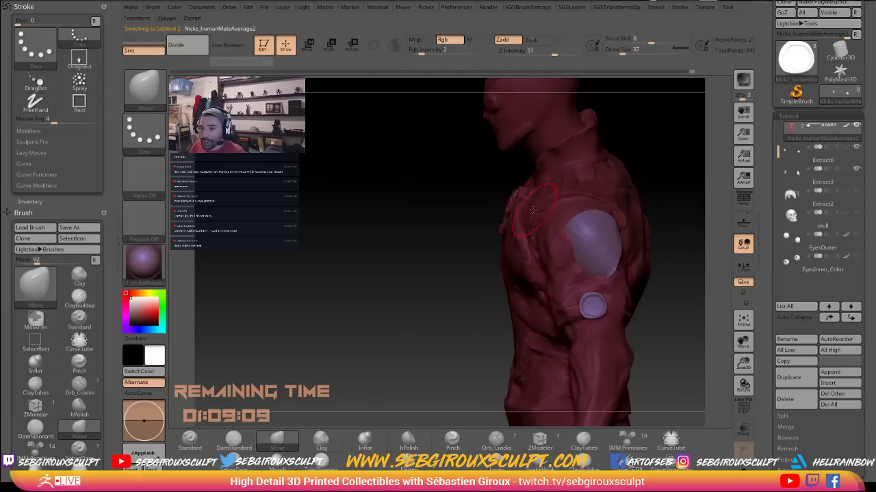
drag(412, 224, 660, 199)
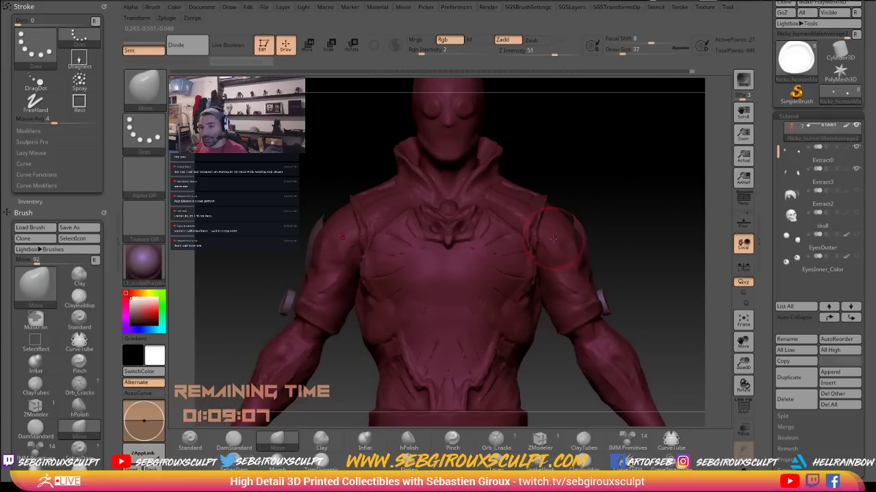
key(space)
drag(554, 237, 573, 233)
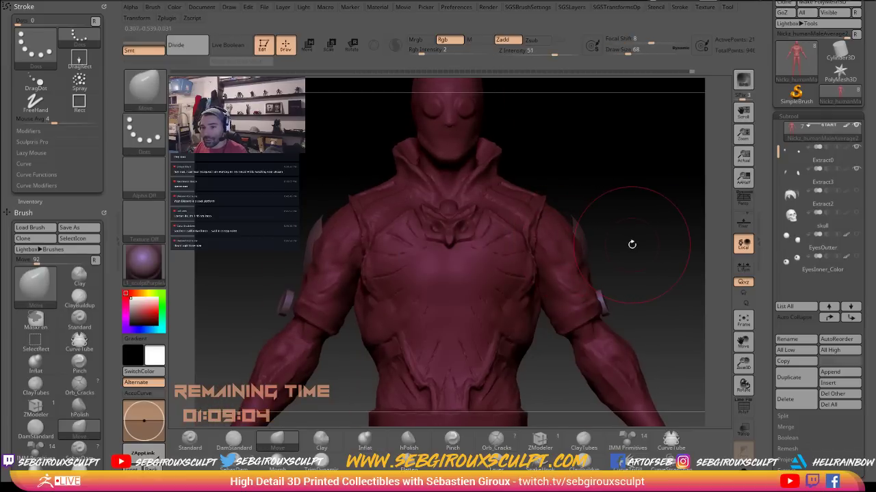
drag(631, 244, 562, 219)
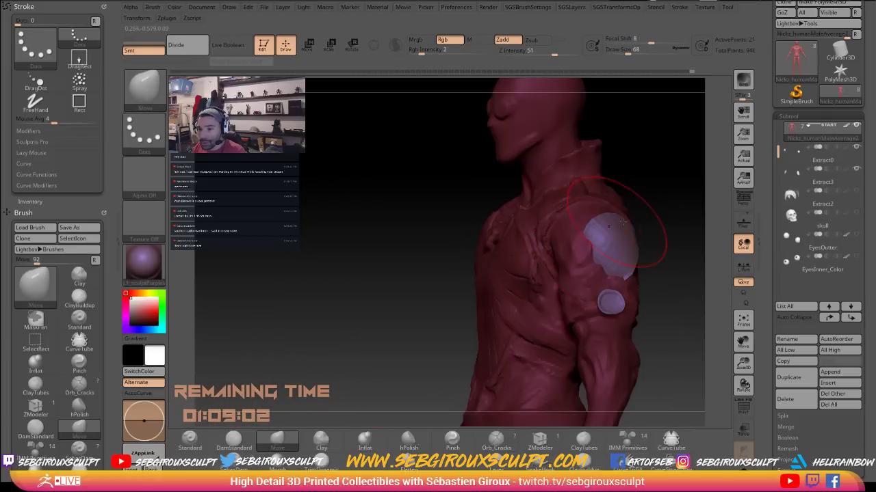
mouse_move(667, 235)
mouse_down()
mouse_move(486, 253)
mouse_move(486, 244)
mouse_move(662, 281)
mouse_move(668, 271)
mouse_up()
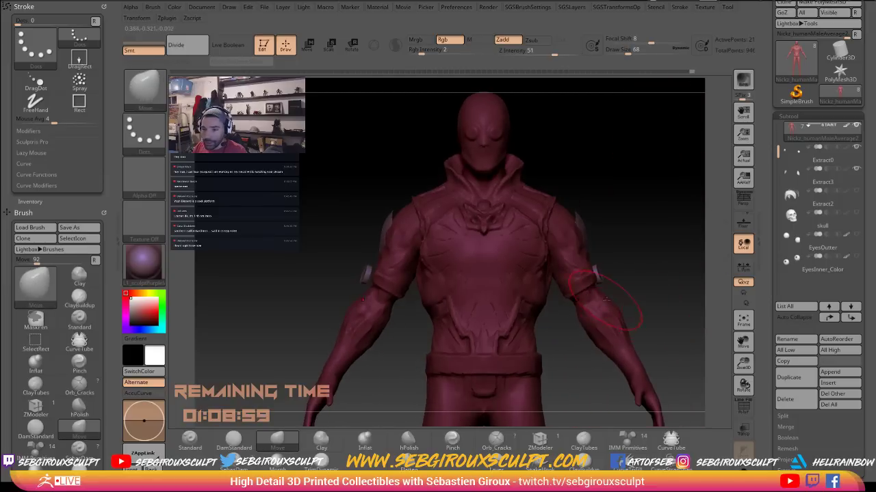
Build up the forearm forms from front and back with the ClayTubes brush, lowering the draw size to 44
key(space)
drag(574, 317, 568, 316)
key(3)
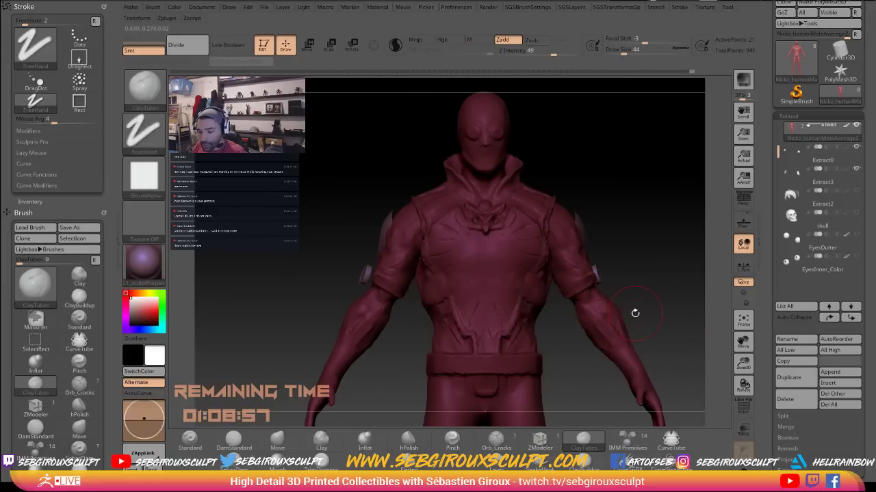
drag(634, 308, 569, 297)
alt+drag(657, 288, 673, 322)
drag(673, 260, 507, 273)
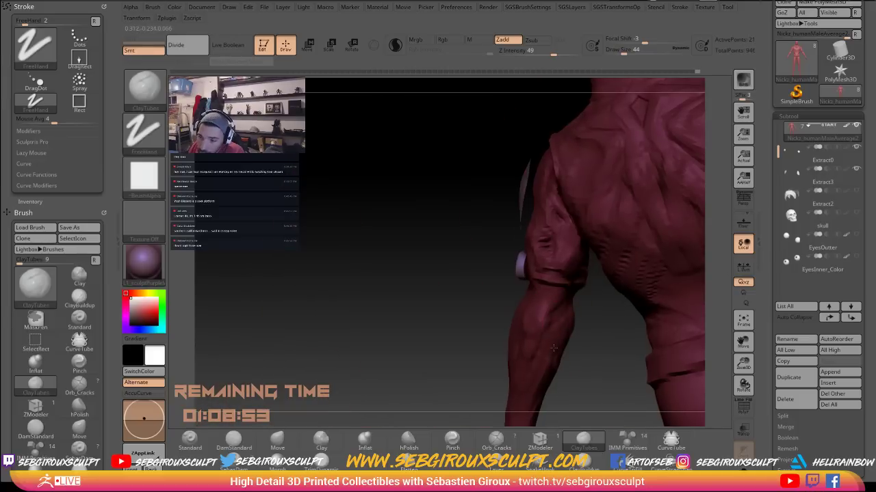
alt+drag(598, 378, 581, 300)
mouse_move(440, 360)
shift+mouse_down()
mouse_move(437, 287)
mouse_move(433, 310)
mouse_move(387, 314)
mouse_move(610, 302)
mouse_move(582, 303)
mouse_move(608, 283)
shift+mouse_up()
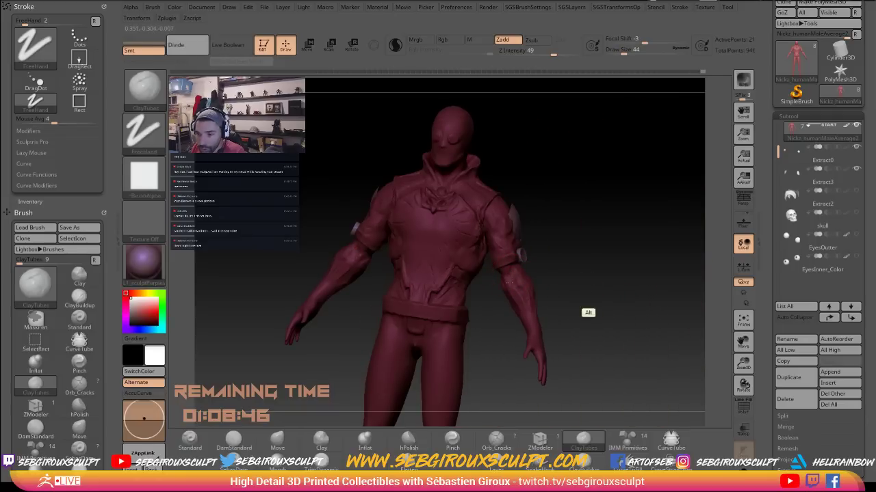
Refine the outer forearm below the rolled sleeve with the ClayTubes brush at draw size 44
alt+drag(550, 264, 509, 274)
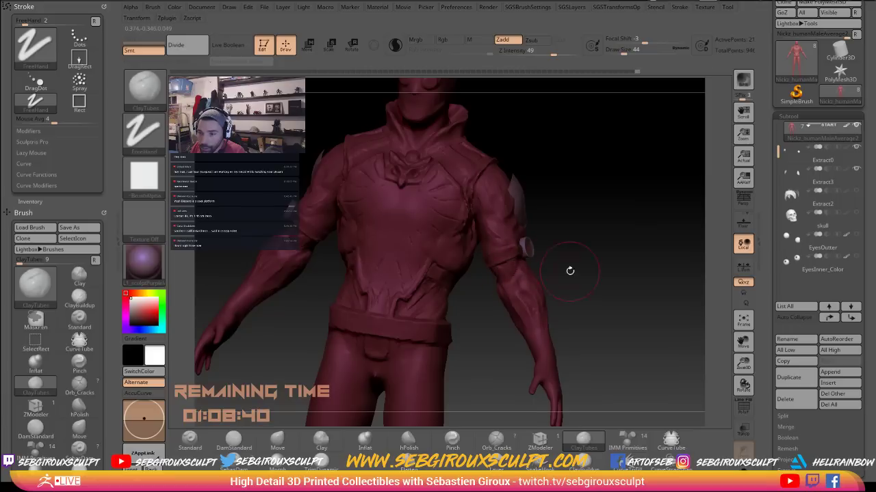
mouse_move(569, 269)
mouse_down()
mouse_move(533, 272)
mouse_move(547, 271)
mouse_up()
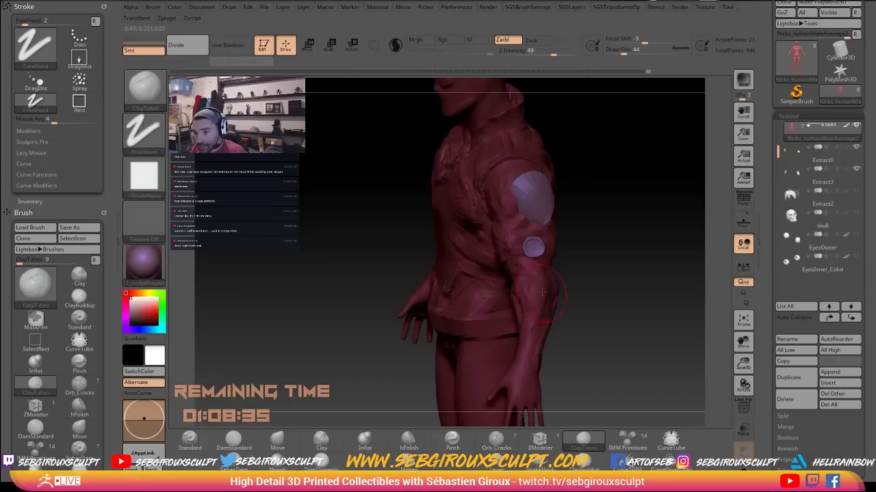
key(alt)
drag(572, 297, 636, 298)
alt+drag(532, 275, 532, 297)
Reshape the upper forearm silhouette below the elbow with the Move brush at draw size 44
key(b)
key(m)
key(v)
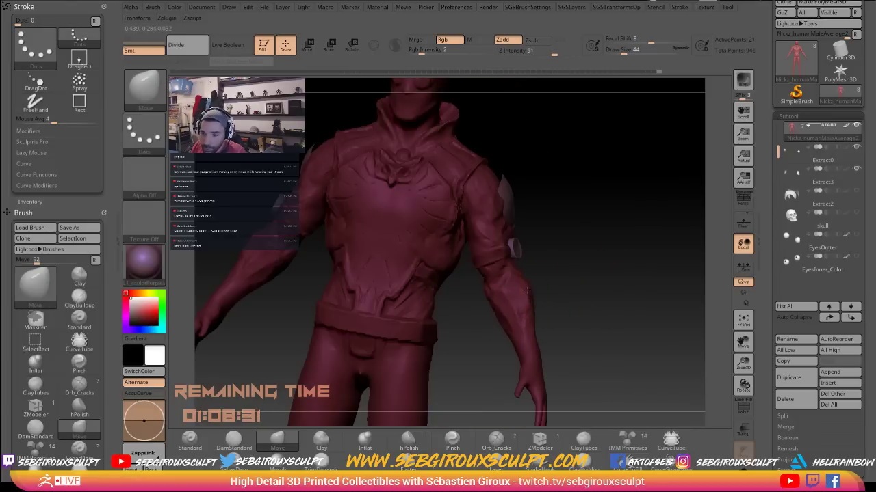
drag(586, 315, 629, 314)
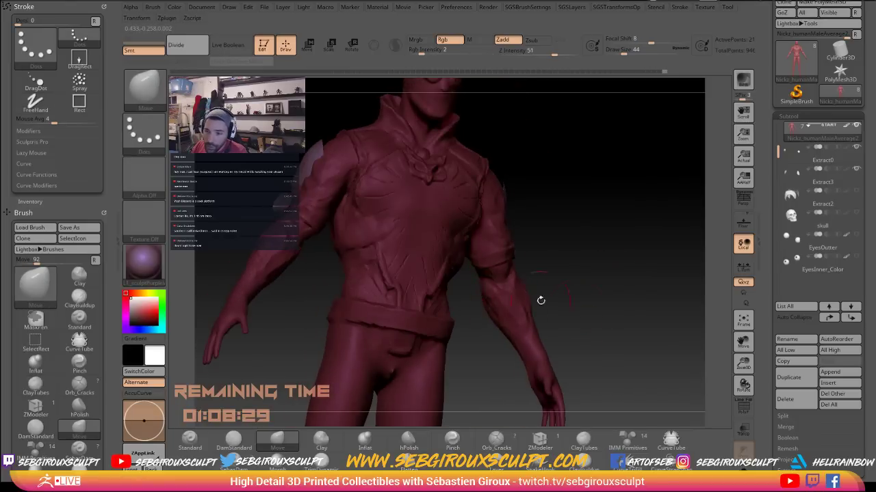
drag(518, 286, 510, 293)
Sculpt the inner and rear forearm muscles from several angles with the ClayTubes brush at draw size 44
key(b)
key(c)
key(t)
mouse_move(575, 321)
mouse_down()
mouse_move(567, 322)
mouse_move(588, 332)
mouse_move(607, 326)
mouse_move(568, 327)
mouse_move(516, 306)
mouse_move(532, 300)
mouse_move(518, 297)
mouse_up()
drag(572, 299, 506, 321)
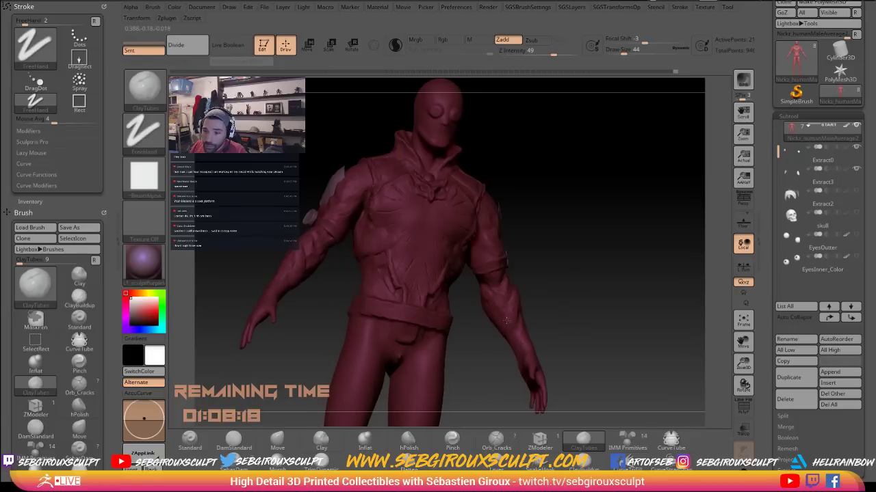
drag(555, 306, 497, 332)
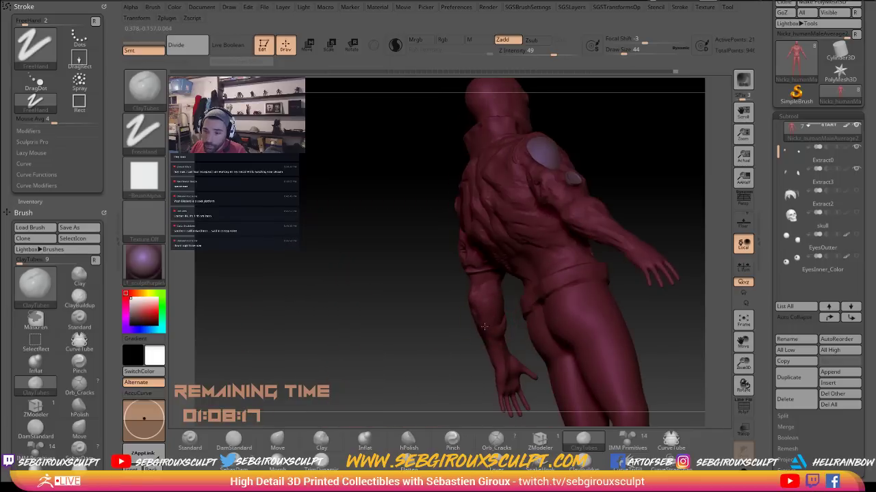
drag(433, 322, 481, 327)
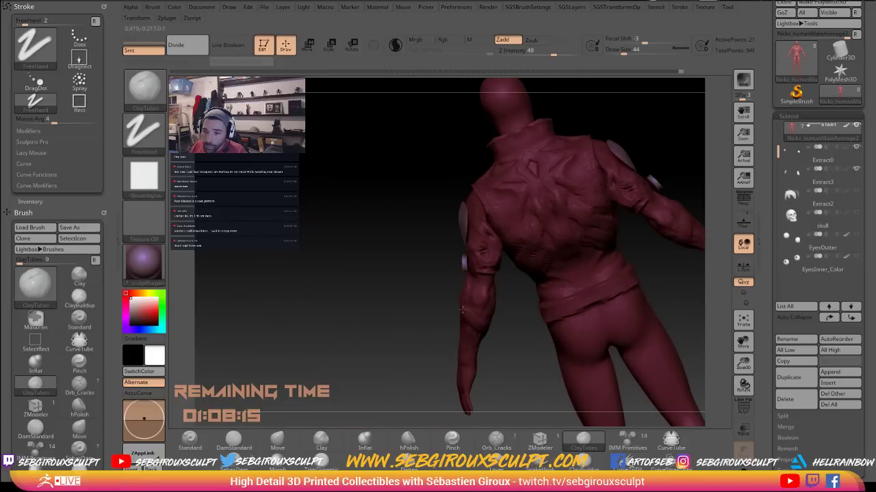
mouse_move(426, 297)
mouse_down()
mouse_move(502, 326)
mouse_move(496, 323)
mouse_up()
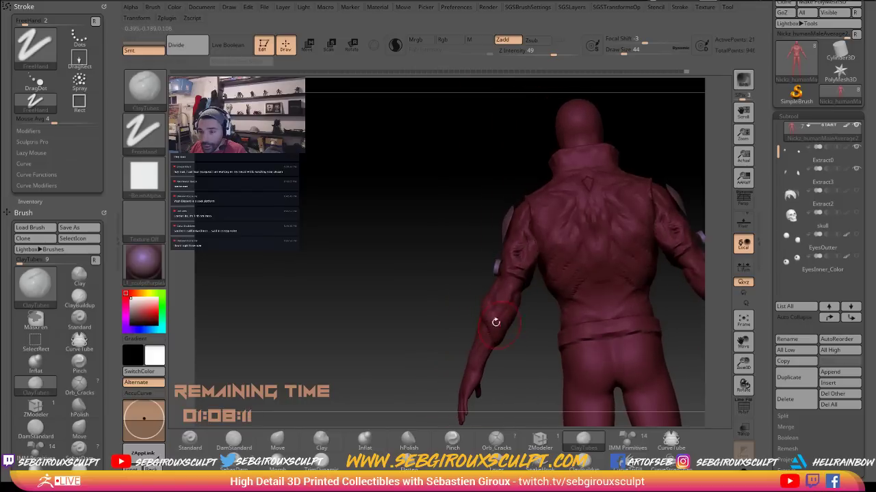
mouse_move(517, 358)
mouse_down()
mouse_move(595, 347)
mouse_move(506, 313)
mouse_up()
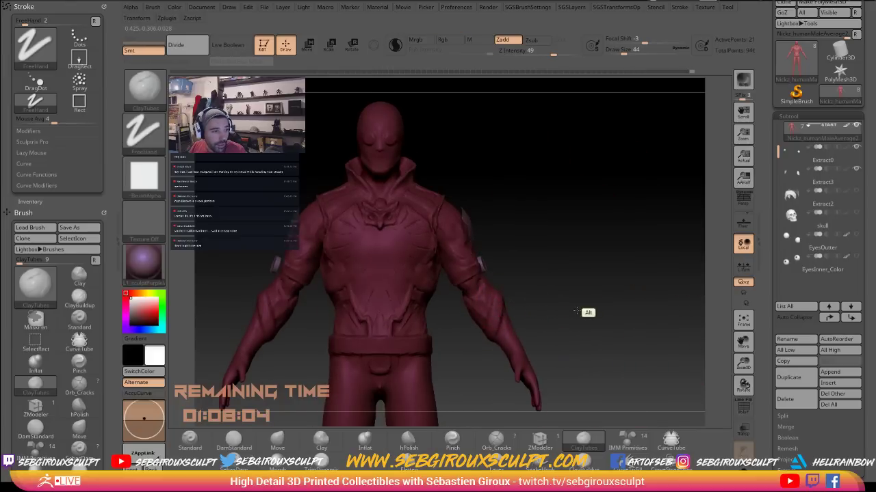
Detail the rolled sleeve near the elbow with the ClayTubes brush, lowering the draw size to 18
drag(587, 312, 524, 335)
key(space)
drag(454, 281, 448, 281)
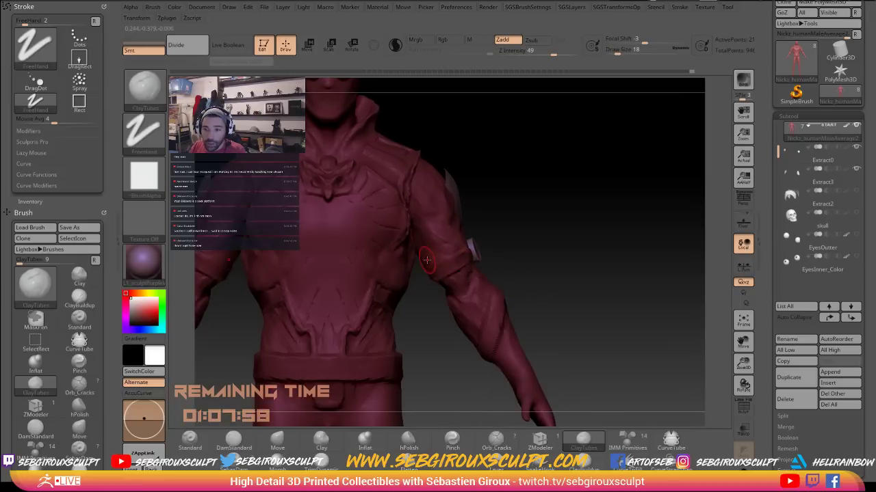
Adjust the sleeve cuff and elbow contours from front and side with the Move brush at draw size 44
key(b)
key(m)
key(v)
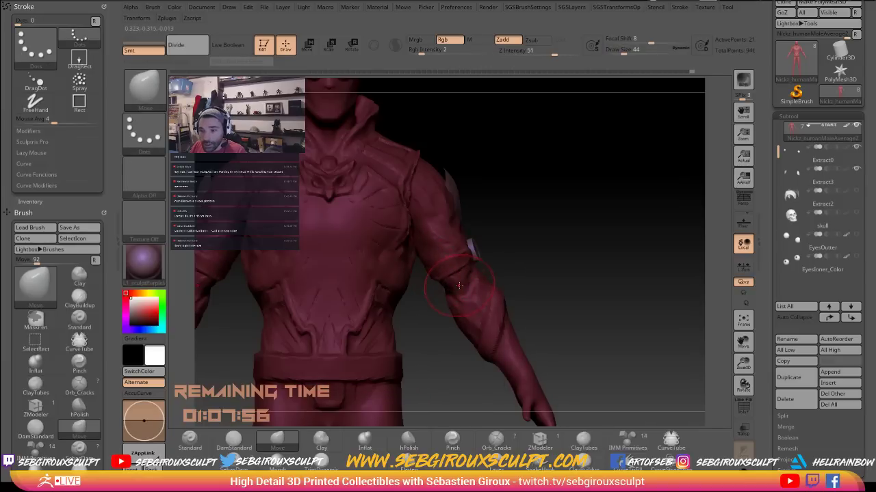
drag(524, 269, 438, 257)
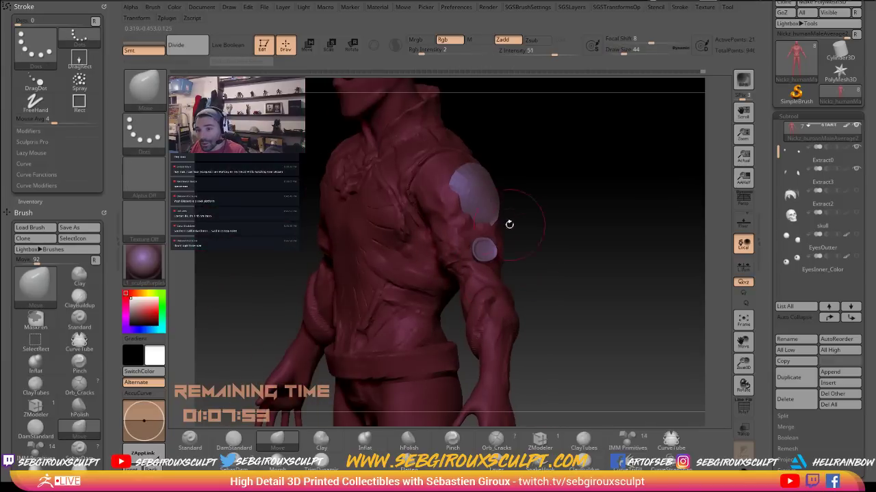
drag(547, 224, 609, 225)
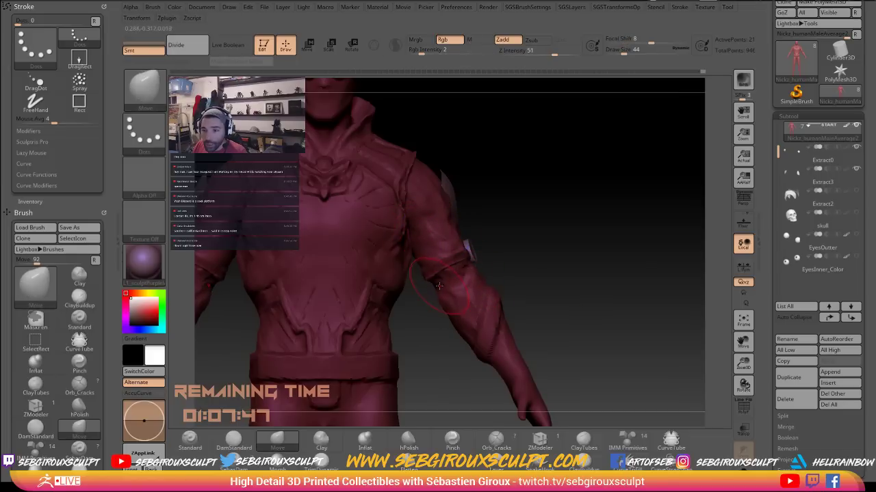
drag(520, 293, 503, 267)
Build up the inner elbow just below the sleeve cuff with the ClayTubes brush at draw size 29
key(b)
key(c)
key(t)
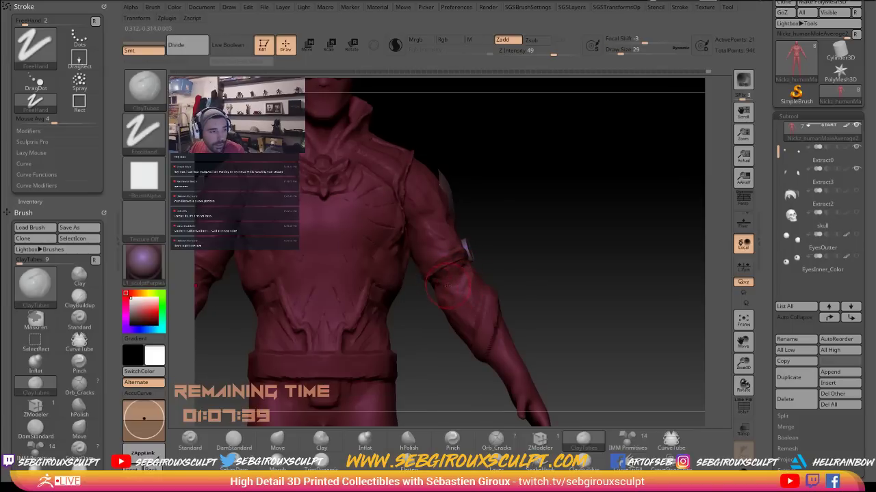
key(space)
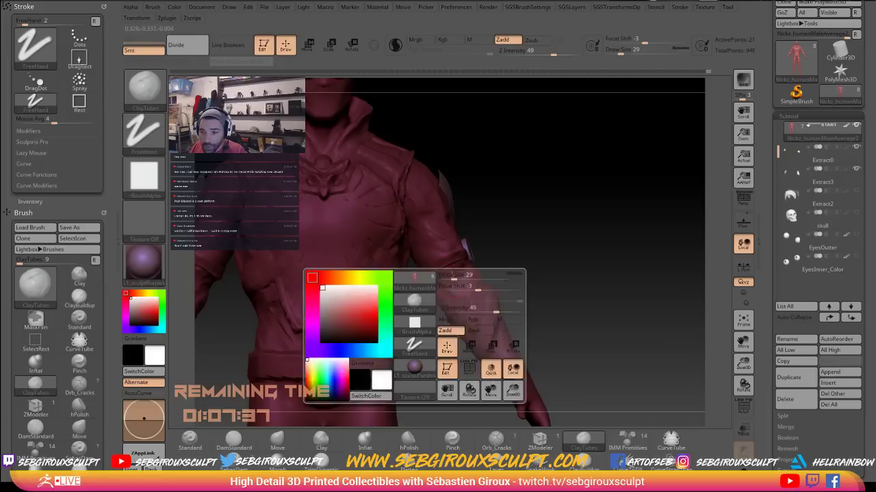
Sculpt fabric folds around the sleeve at the elbow, front and back, with the ClayTubes brush at draw size 16
click(447, 279)
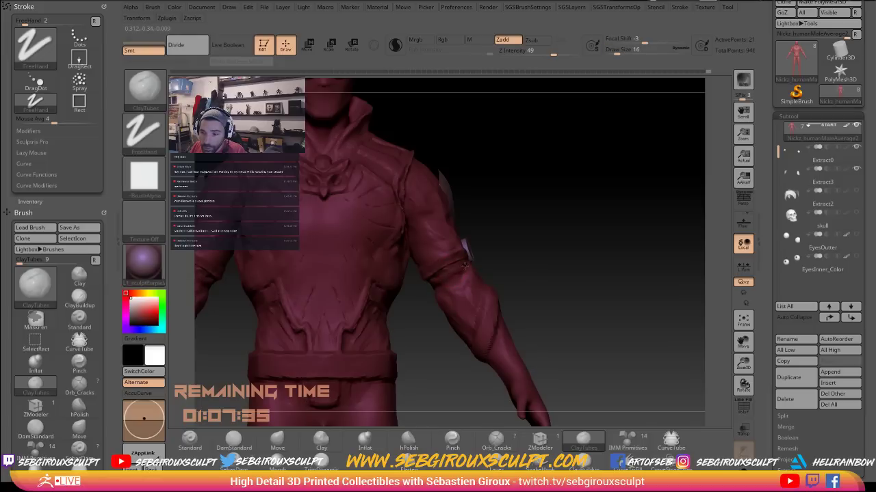
drag(497, 258, 470, 267)
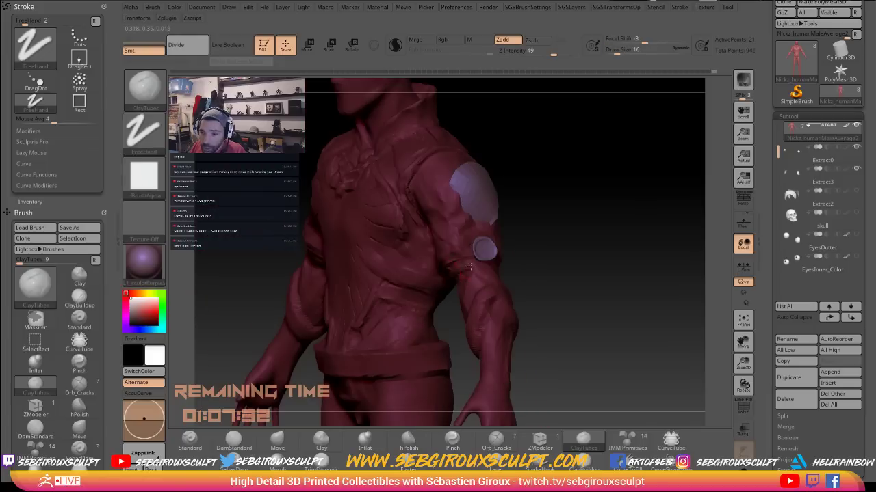
drag(556, 260, 462, 261)
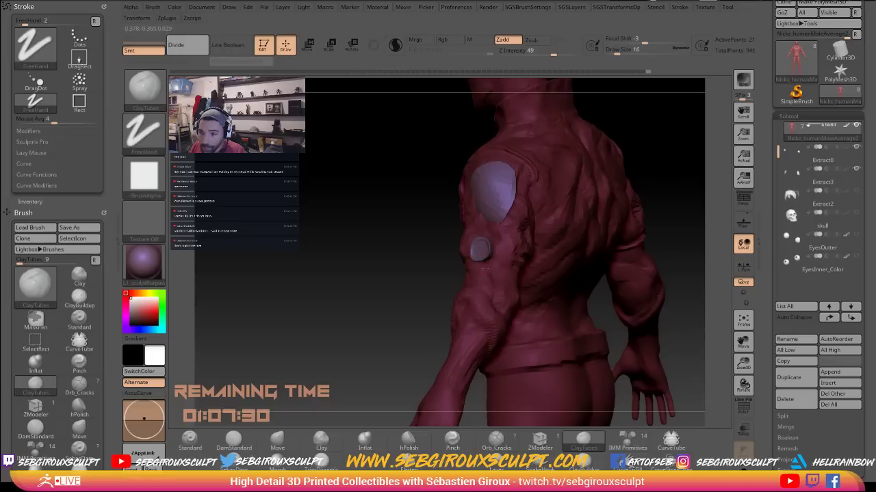
mouse_move(514, 273)
mouse_down()
mouse_move(487, 271)
mouse_move(532, 284)
mouse_up()
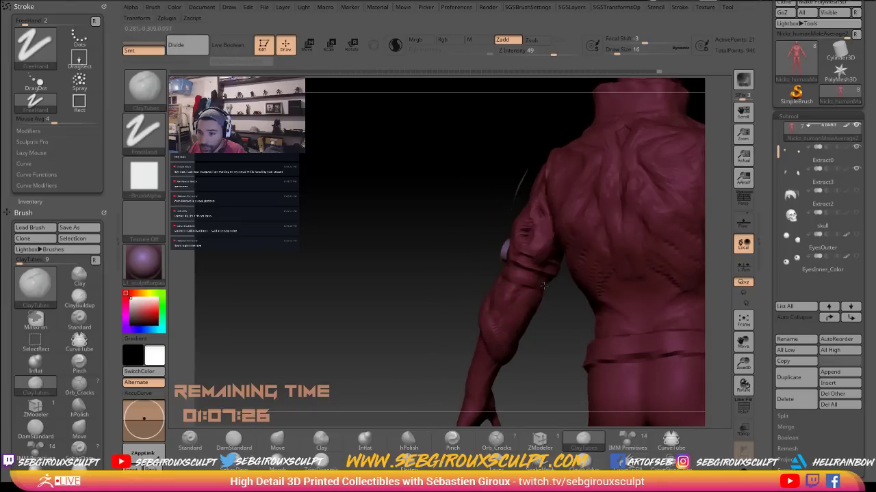
drag(445, 287, 614, 276)
drag(559, 277, 553, 281)
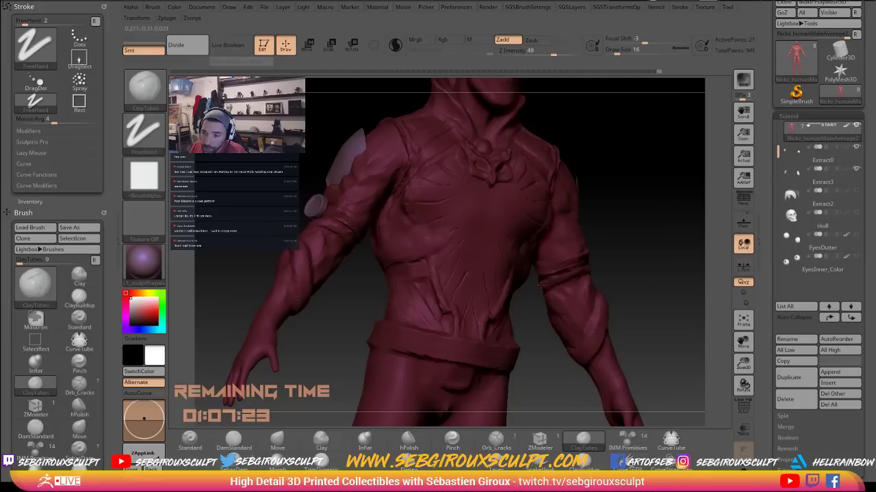
Reshape the sleeve's silhouette around the elbow with the Move brush at draw size 39
mouse_move(592, 271)
mouse_down()
mouse_move(553, 282)
mouse_move(583, 271)
mouse_up()
key(b)
key(m)
key(v)
key(space)
click(552, 283)
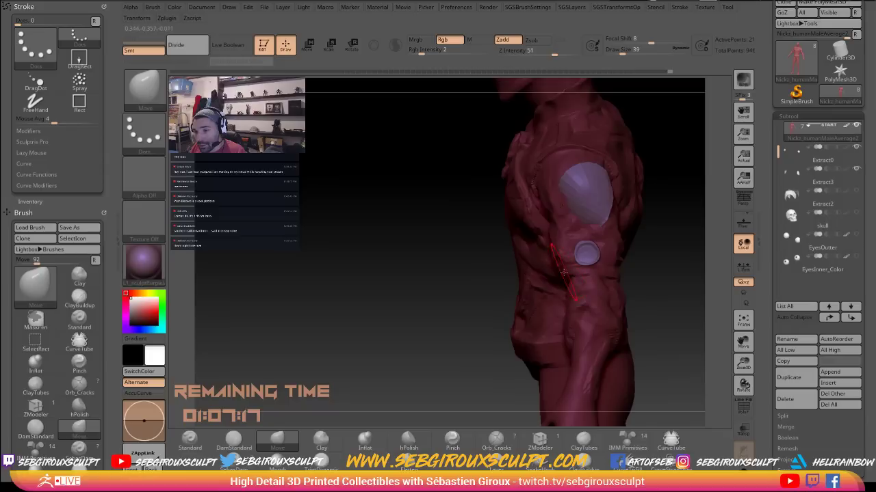
drag(669, 269, 668, 242)
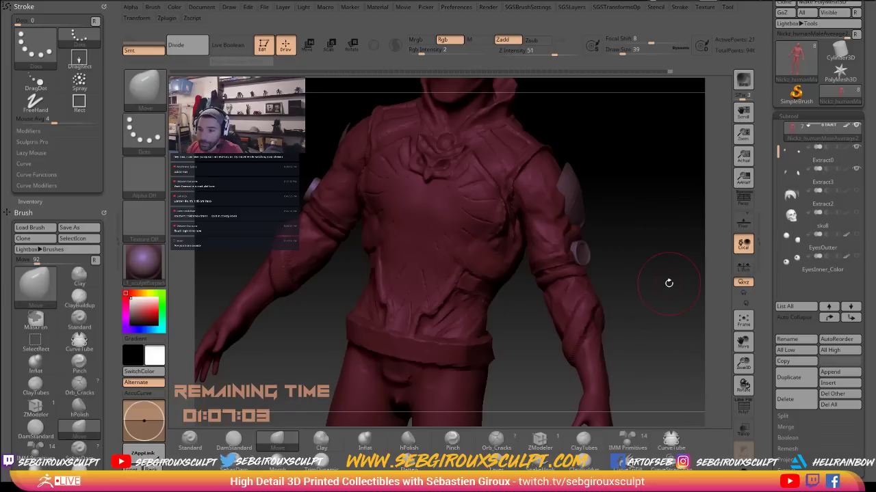
drag(668, 284, 566, 314)
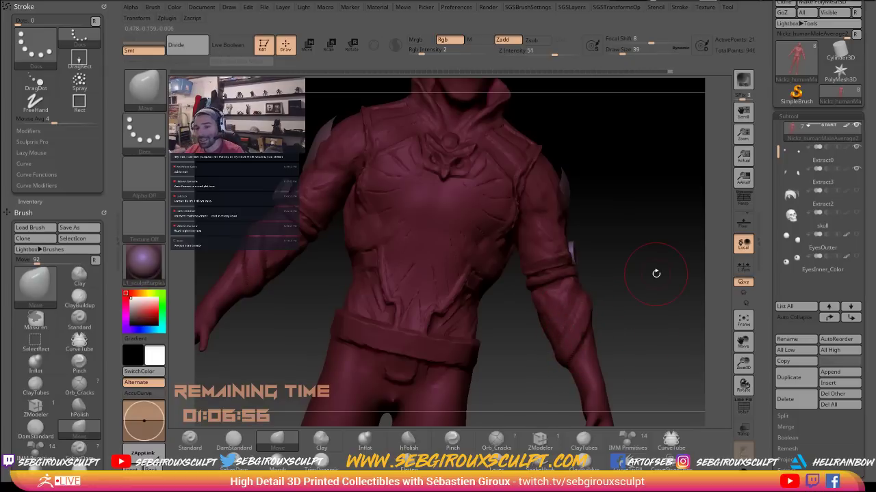
drag(645, 295, 612, 311)
Adjust the forearm sleeve's contour with the Move brush and check the whole figure from the front
key(b)
key(c)
key(t)
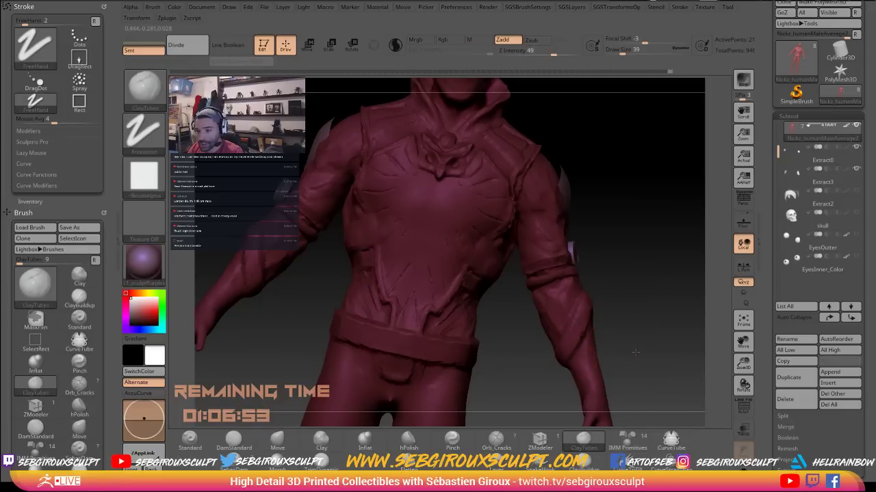
key(b)
key(m)
key(v)
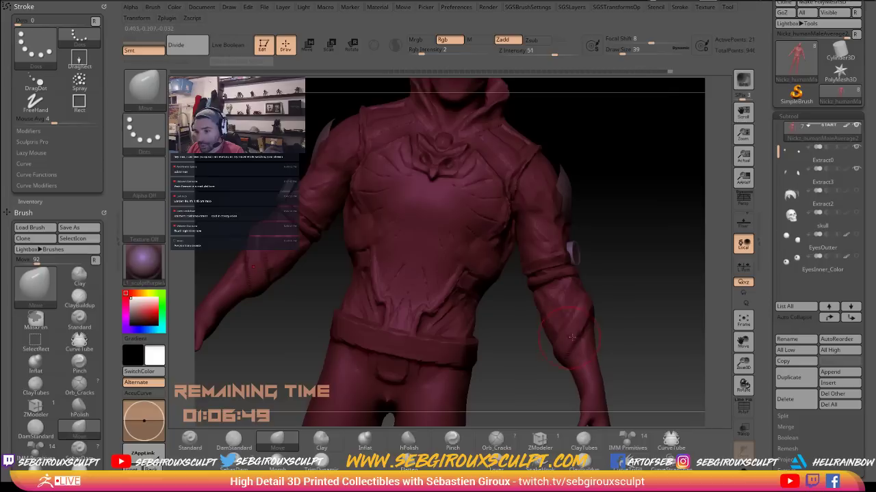
ctrl+right_drag(586, 314, 573, 336)
shift+right_drag(573, 337, 568, 342)
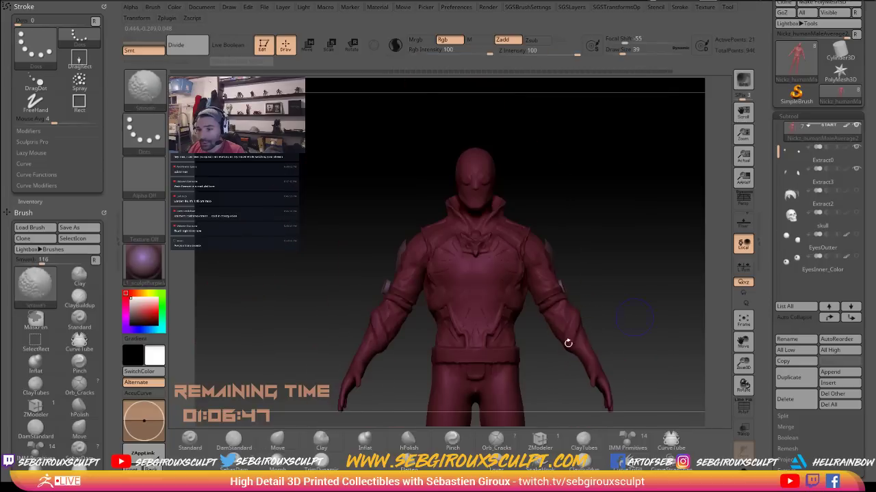
right_click(566, 348)
alt+right_drag(591, 315, 581, 306)
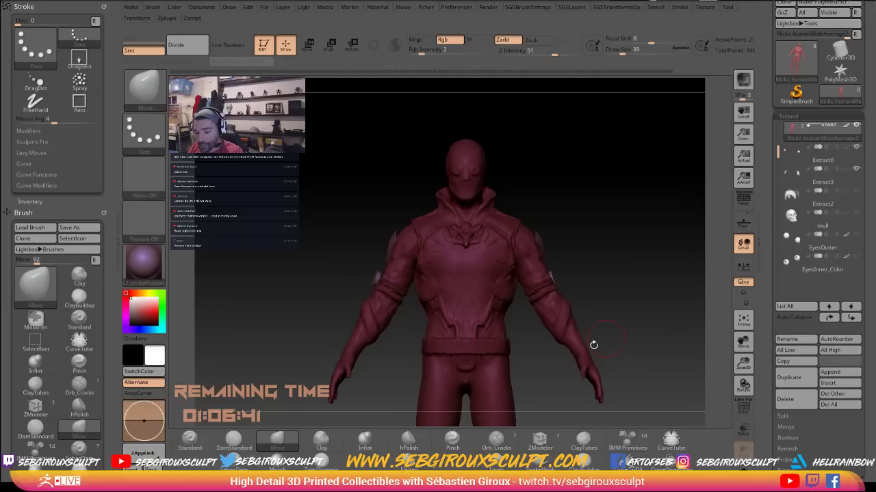
Build up fabric folds on the forearm sleeve down to the wrist with the ClayTubes brush, using draw size 29
key(b)
key(c)
key(t)
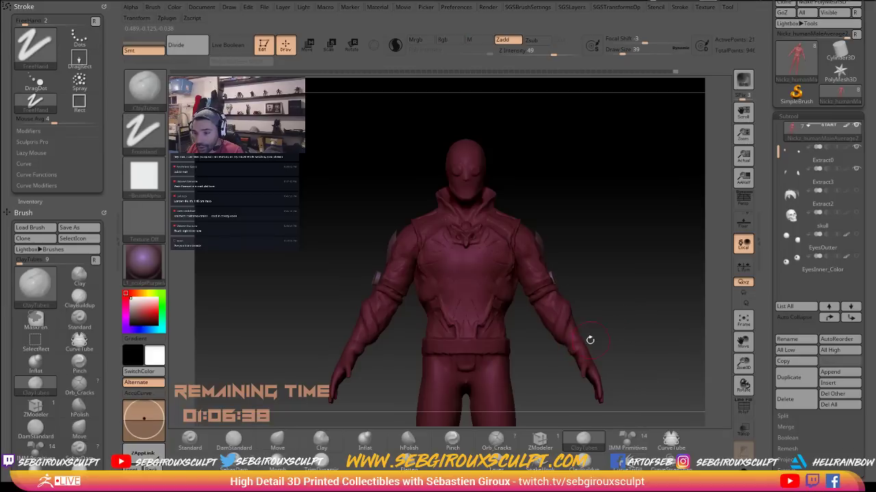
mouse_move(587, 312)
alt+mouse_down()
mouse_move(581, 344)
mouse_move(549, 341)
alt+mouse_up()
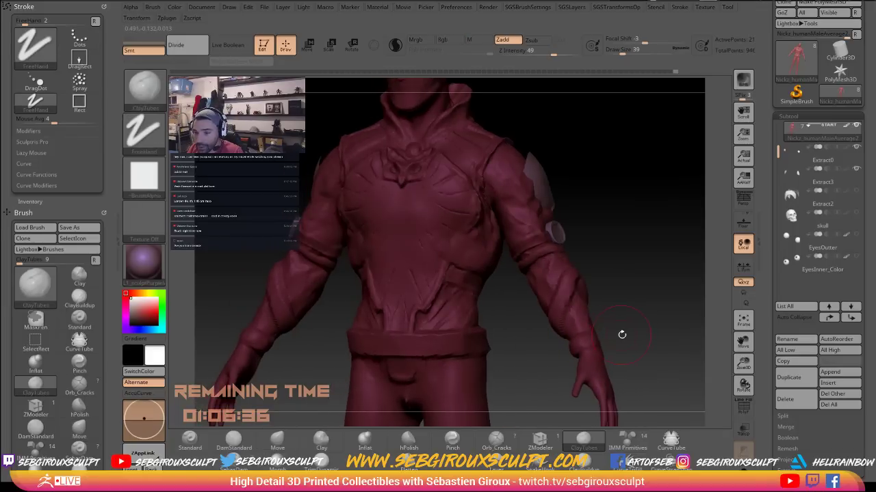
drag(622, 334, 590, 341)
mouse_move(653, 354)
mouse_down()
mouse_move(601, 351)
mouse_move(643, 361)
mouse_move(589, 345)
mouse_move(612, 355)
mouse_move(604, 355)
mouse_up()
mouse_move(664, 336)
mouse_down()
mouse_move(681, 320)
mouse_move(664, 316)
mouse_move(665, 327)
mouse_move(645, 304)
mouse_move(676, 321)
mouse_move(622, 303)
mouse_up()
key(space)
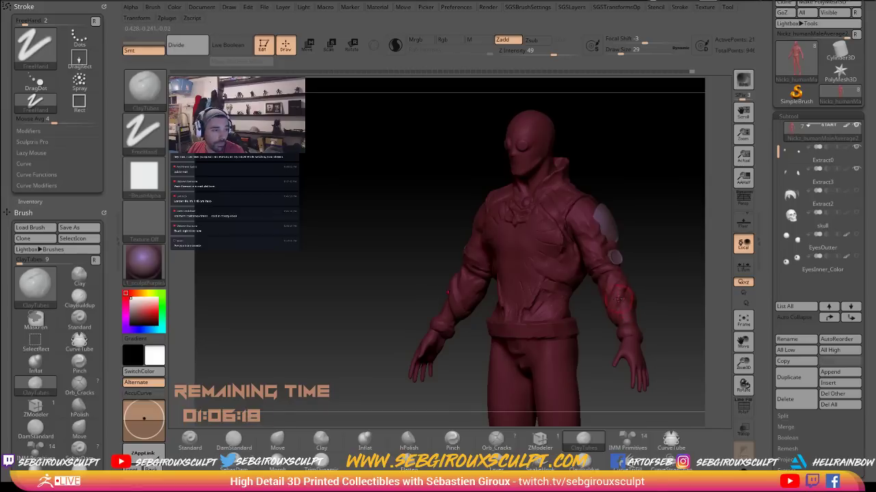
key(space)
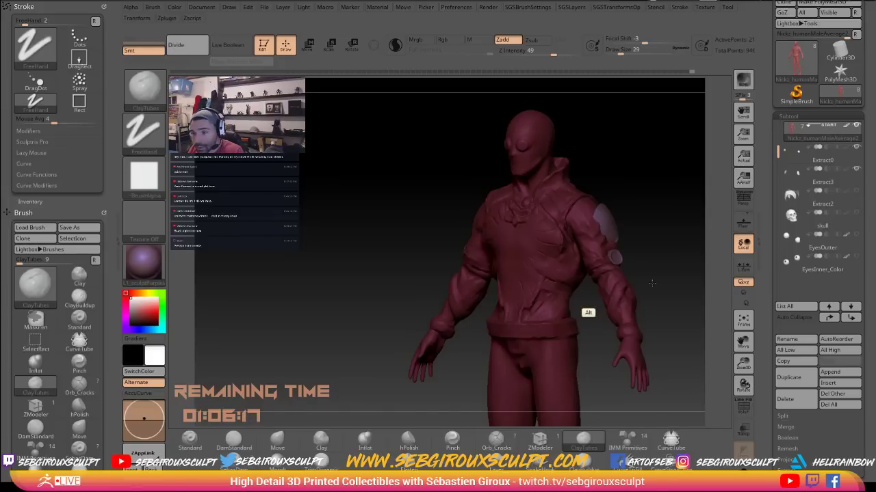
Enable Sculptris Pro mode and display the polyframe on the body to inspect the mesh
ctrl+right_drag(587, 313, 347, 58)
click(395, 45)
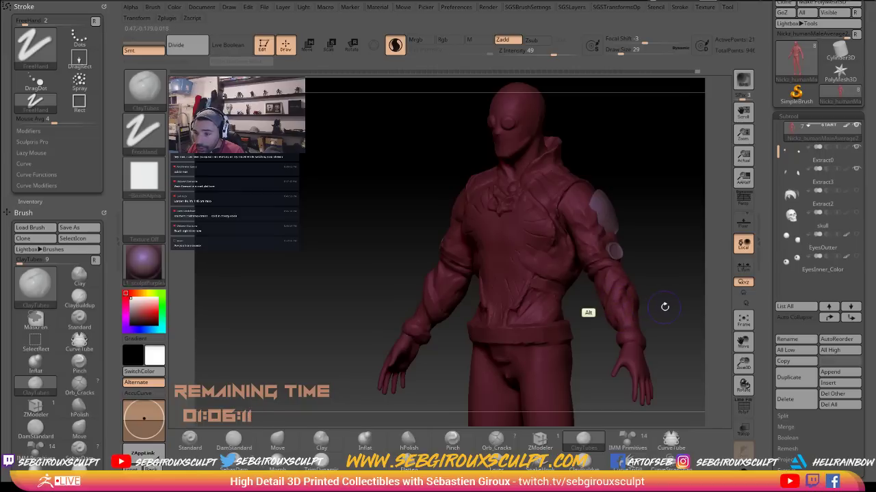
alt+drag(664, 308, 667, 327)
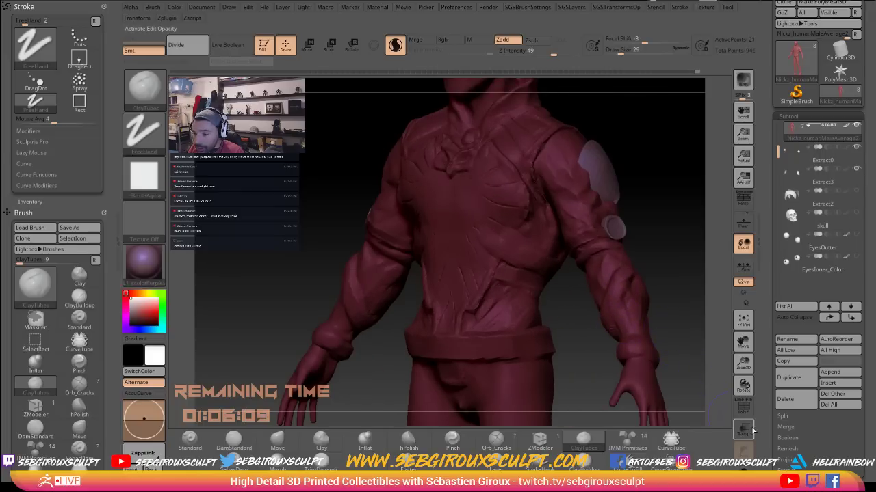
click(743, 408)
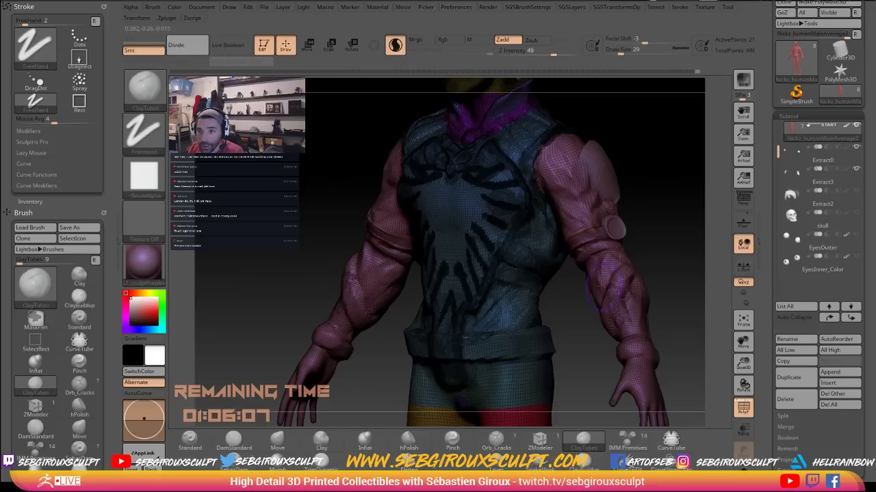
Sculpt finer folds along the forearm sleeve from several sides with ClayTubes at draw size 17
key(s)
drag(611, 300, 619, 313)
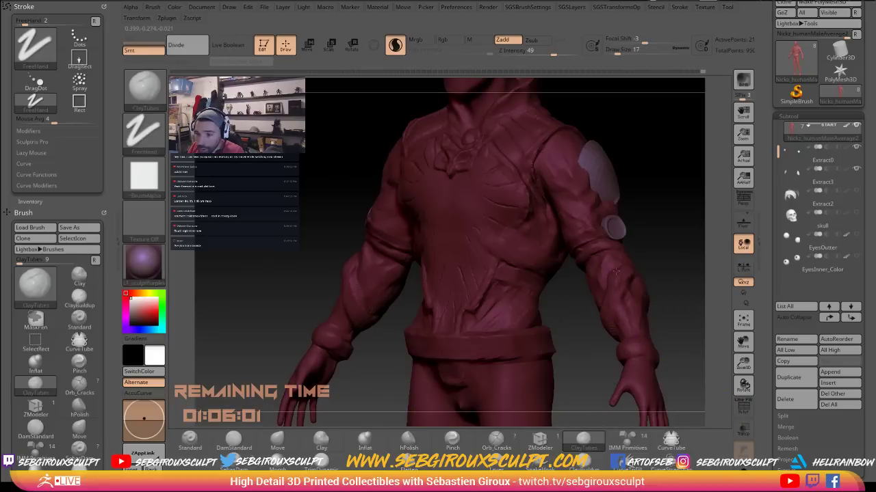
drag(664, 256, 626, 266)
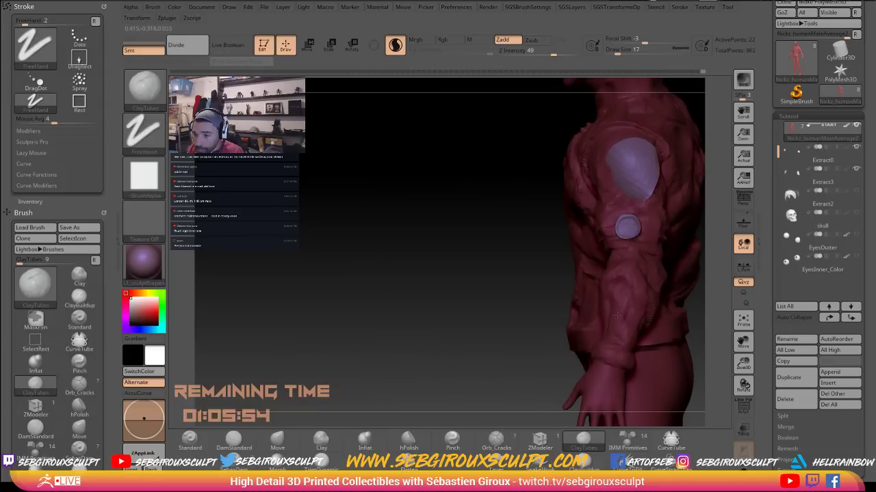
mouse_move(499, 296)
mouse_down()
mouse_move(575, 293)
mouse_move(614, 333)
mouse_up()
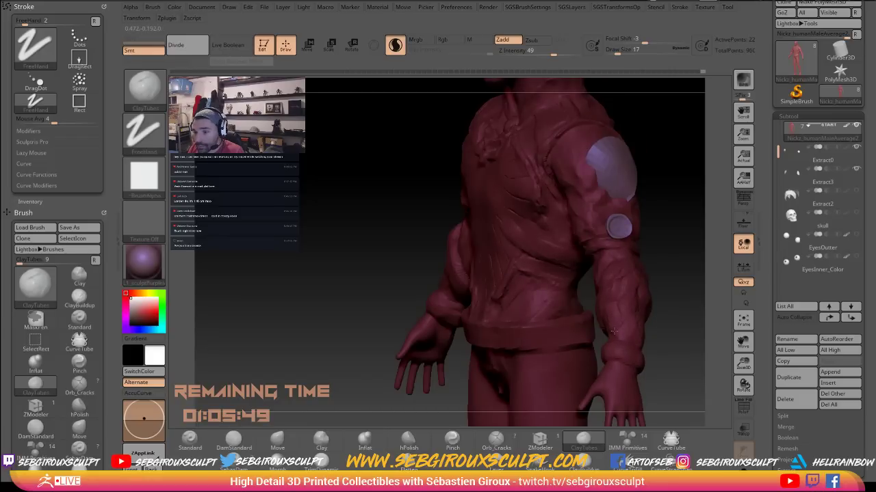
drag(706, 318, 609, 315)
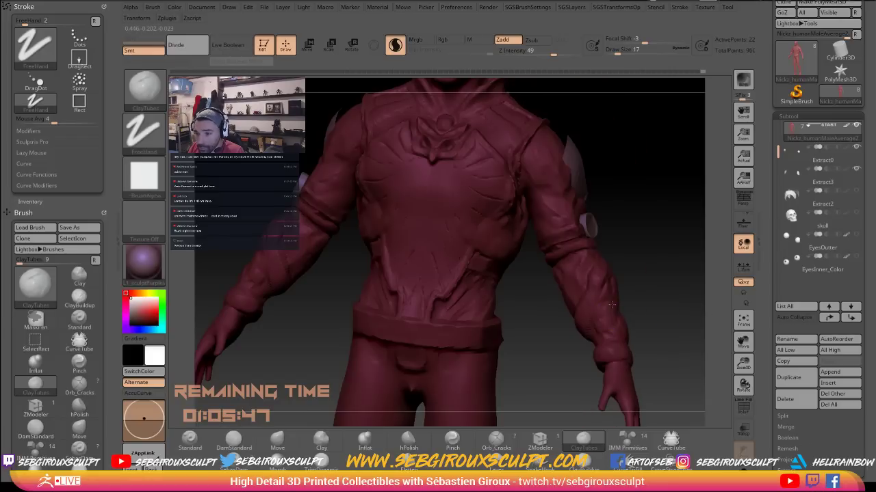
Set the ClayTubes draw size to 41 and fill out the forearm sleeve with broader strokes on its outer side
key(space)
click(618, 305)
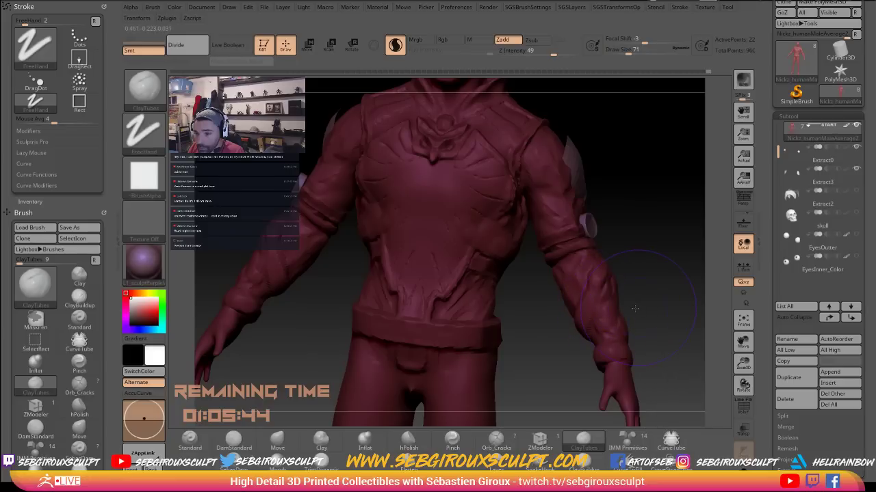
drag(635, 308, 617, 307)
key(space)
click(614, 308)
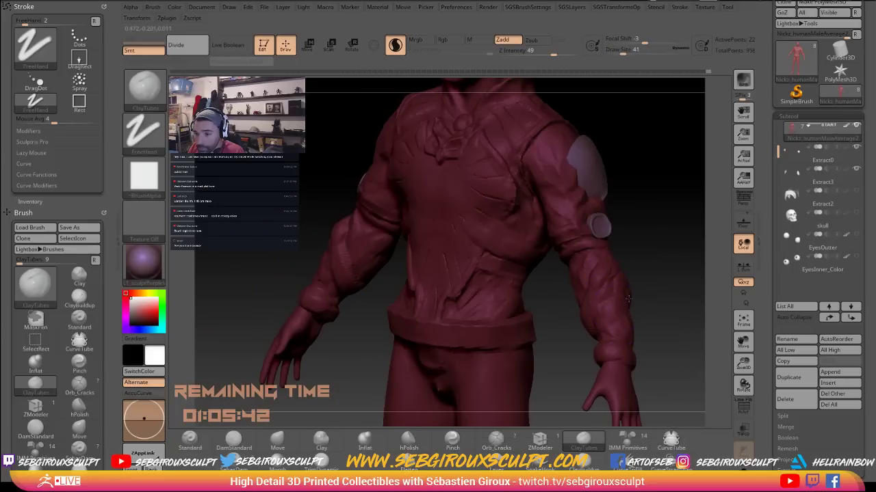
right_drag(663, 333, 628, 315)
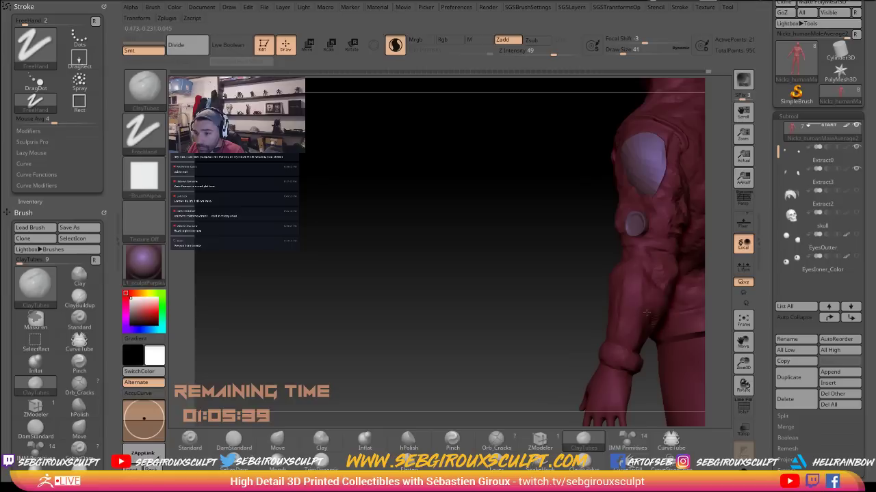
right_drag(633, 285, 678, 290)
Choose the DamStandard brush and isolate the two lower arms by hiding the rest of the body mesh
click(233, 440)
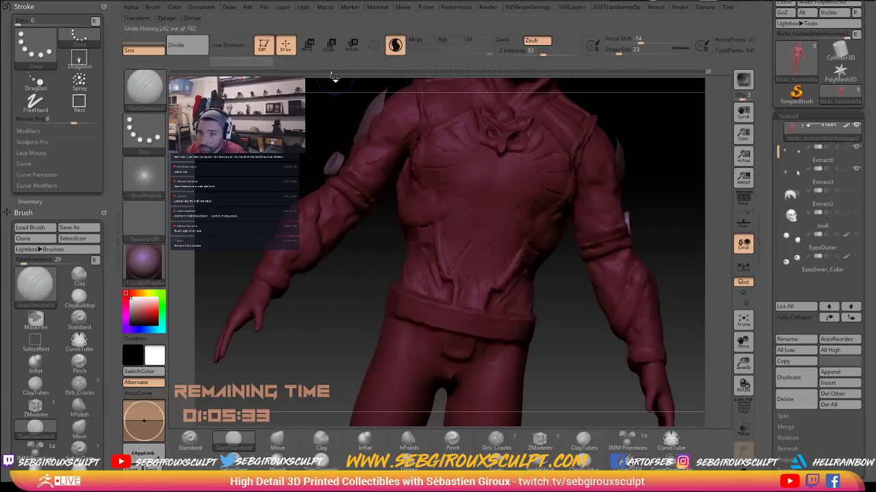
mouse_move(633, 271)
right_down()
mouse_move(669, 274)
mouse_move(663, 268)
right_up()
key(ctrl+shift)
ctrl+shift+drag(677, 371, 579, 226)
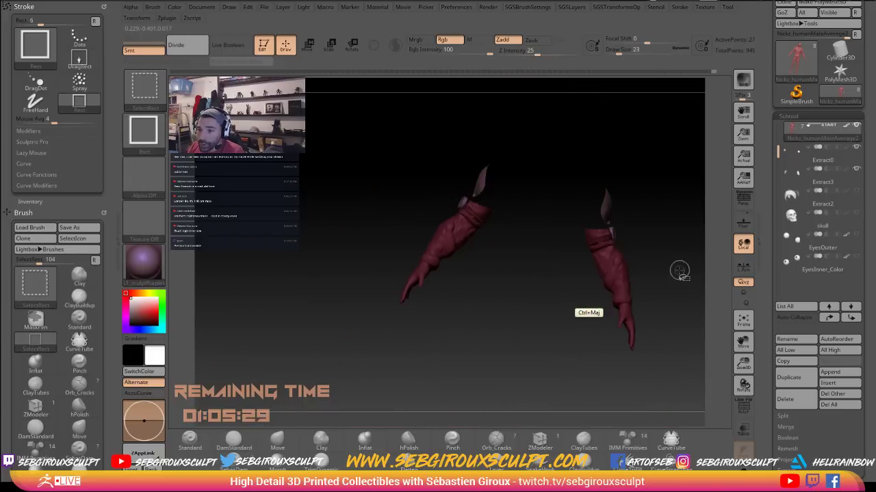
mouse_move(678, 274)
alt+right_down()
mouse_move(669, 293)
mouse_move(661, 283)
alt+right_up()
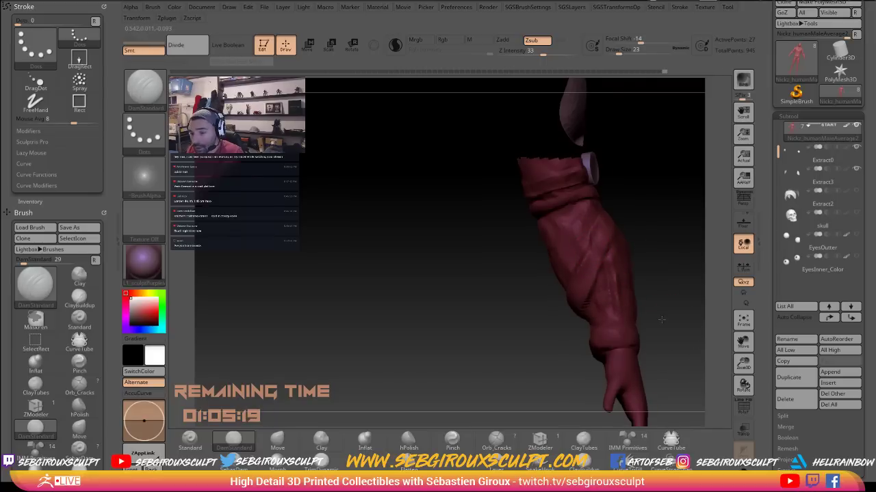
Carve sharp creases between the forearm sleeve folds down to the wrist with DamStandard at draw size 23
drag(665, 322, 578, 286)
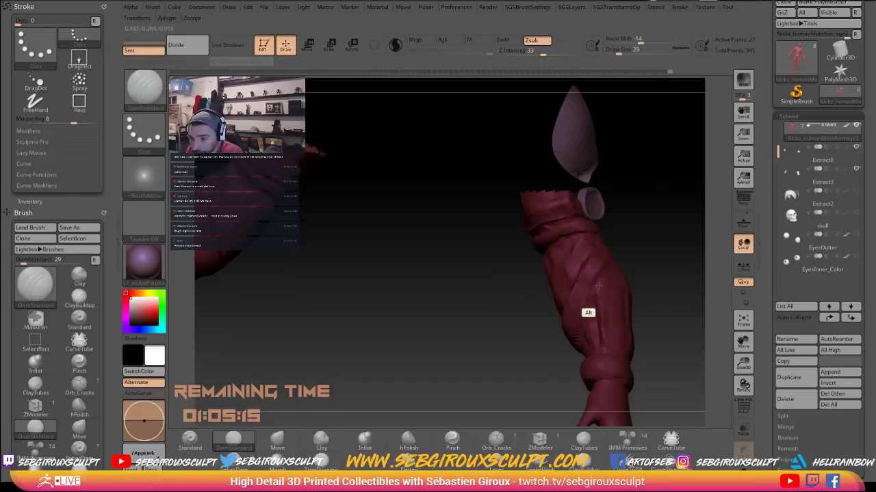
mouse_move(664, 335)
mouse_down()
mouse_move(619, 349)
mouse_move(667, 362)
mouse_move(595, 368)
mouse_up()
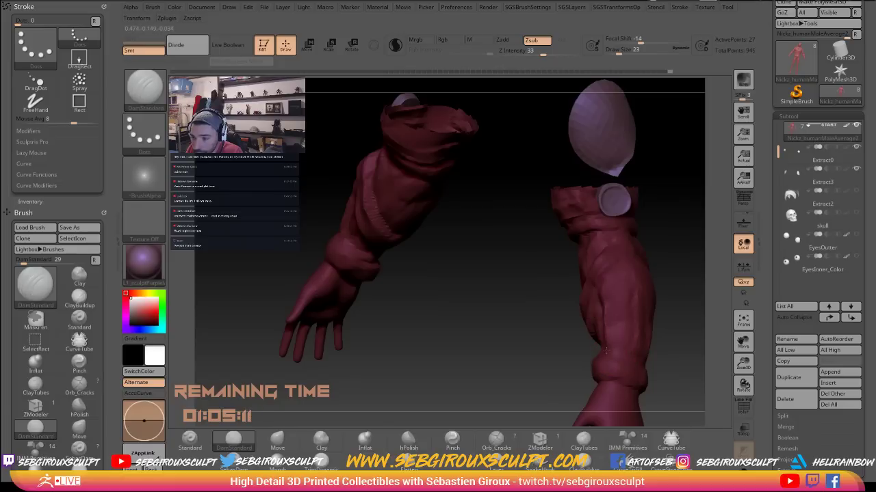
drag(681, 368, 616, 282)
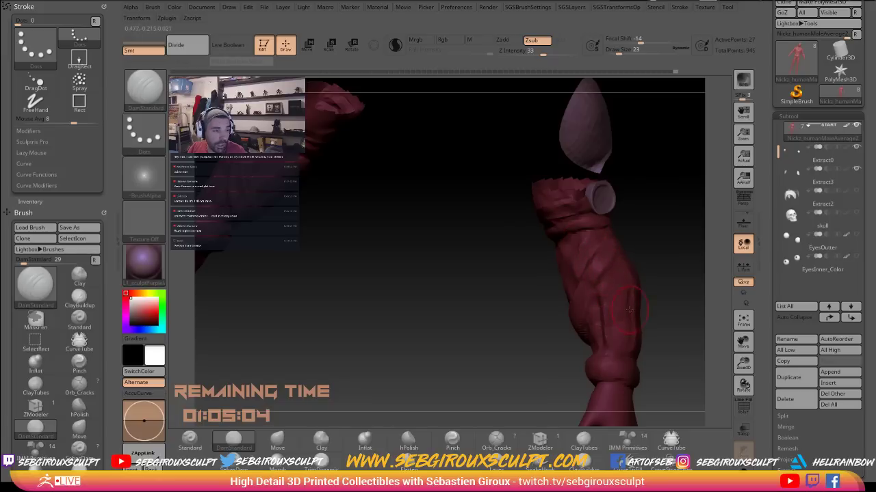
drag(656, 327, 626, 324)
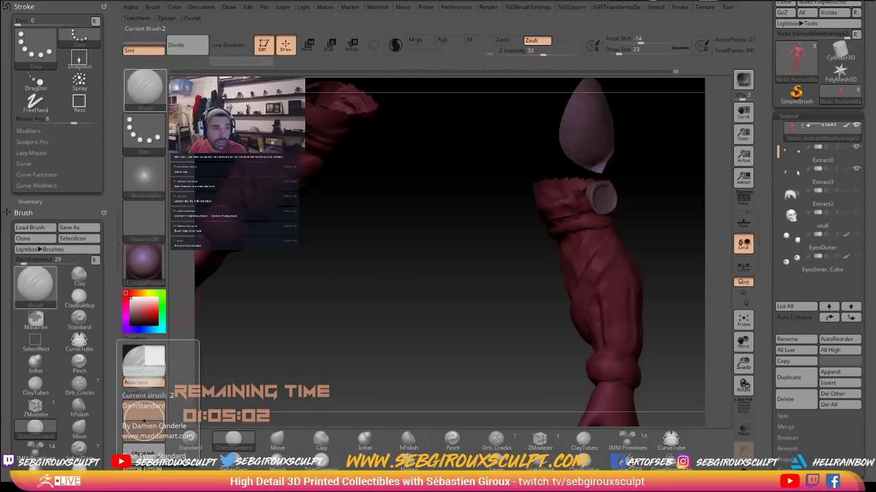
Switch to the reference image board and examine the forearm details on the costume's comic artwork
drag(0, 27, 344, 18)
double_click(344, 21)
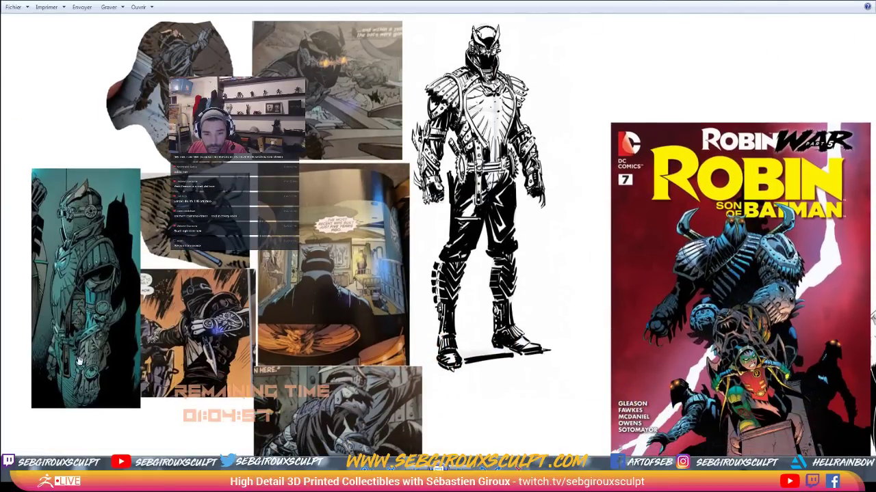
drag(145, 349, 142, 356)
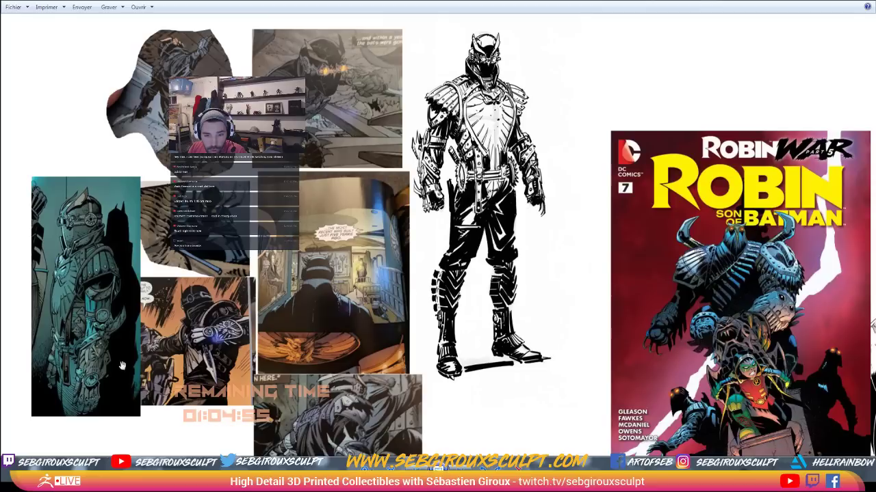
Examine the full-figure line drawing and comic panels on the reference board, and return to ZBrush
drag(373, 275, 353, 297)
drag(340, 229, 338, 247)
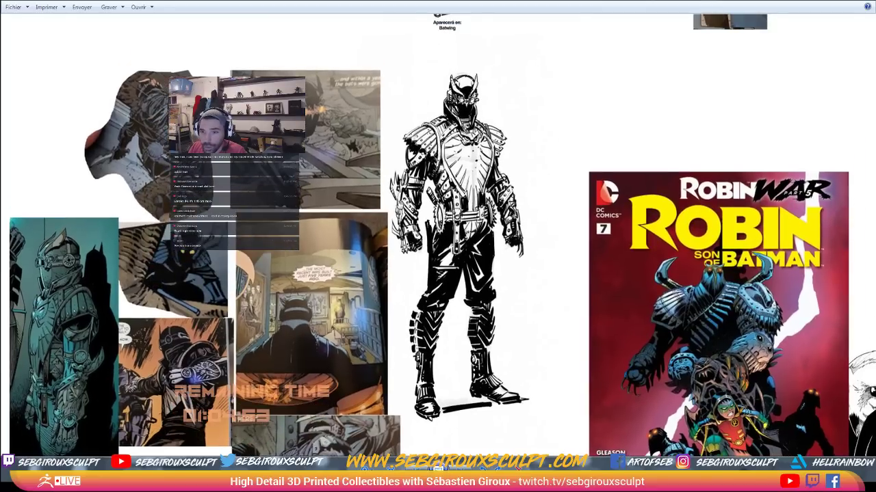
drag(457, 1, 0, 137)
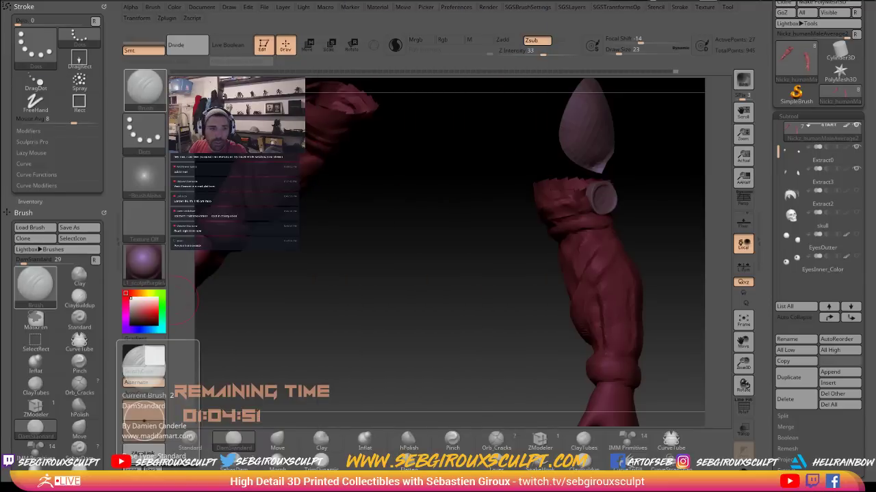
Adjust the contour of the forearm sleeve with the Move brush at draw size 23
drag(513, 266, 448, 219)
right_drag(581, 284, 557, 253)
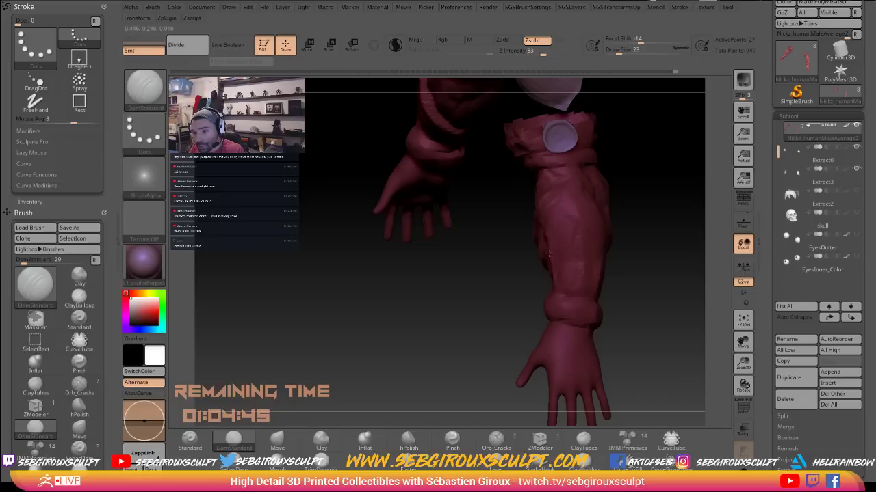
key(b)
key(m)
key(v)
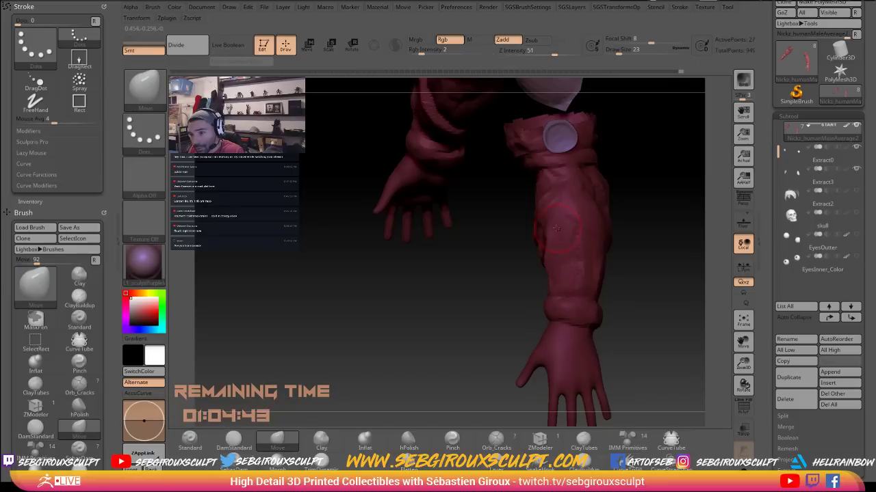
right_drag(644, 221, 608, 234)
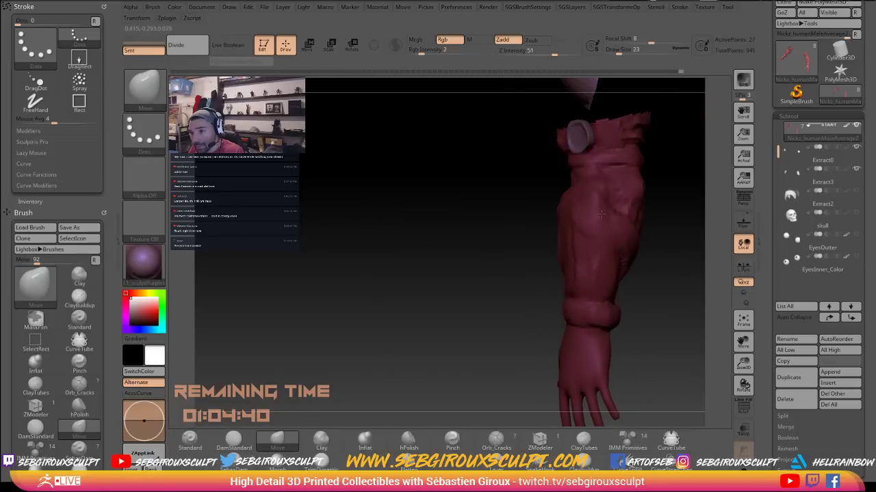
Carve creases into the sleeve folds on the upper forearm with DamStandard at draw size 23
key(b)
key(d)
key(s)
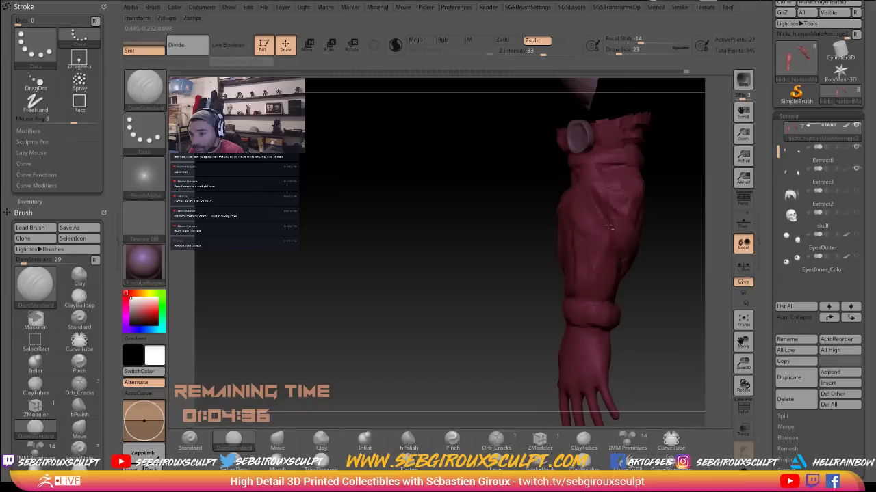
right_drag(529, 272, 550, 267)
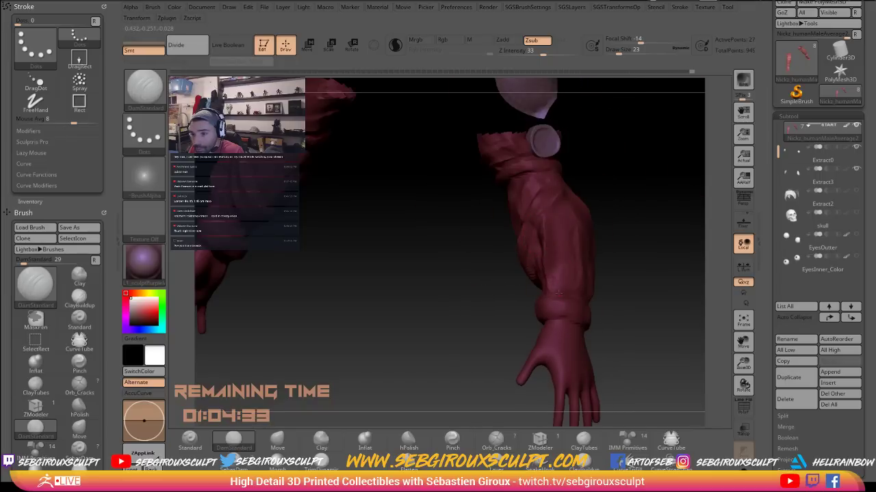
Pull the outer side of the forearm sleeve just below the elbow into a pointed flare with the Move brush
mouse_move(606, 301)
right_down()
mouse_move(650, 311)
mouse_move(630, 300)
right_up()
key(b)
key(m)
key(v)
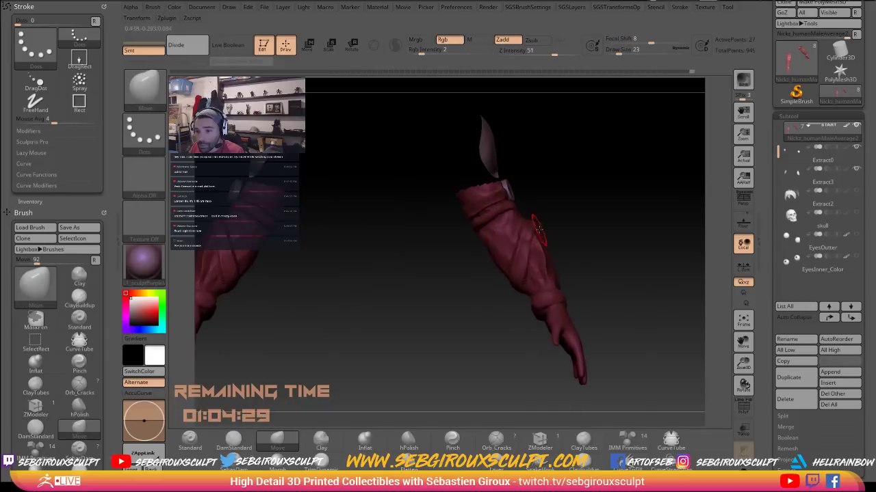
right_drag(581, 225, 552, 221)
drag(552, 221, 549, 220)
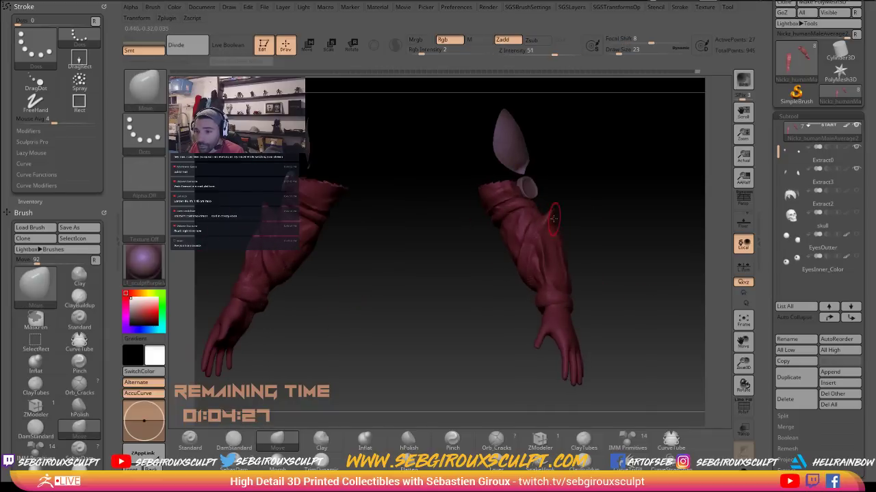
right_drag(577, 231, 534, 231)
right_drag(597, 226, 577, 239)
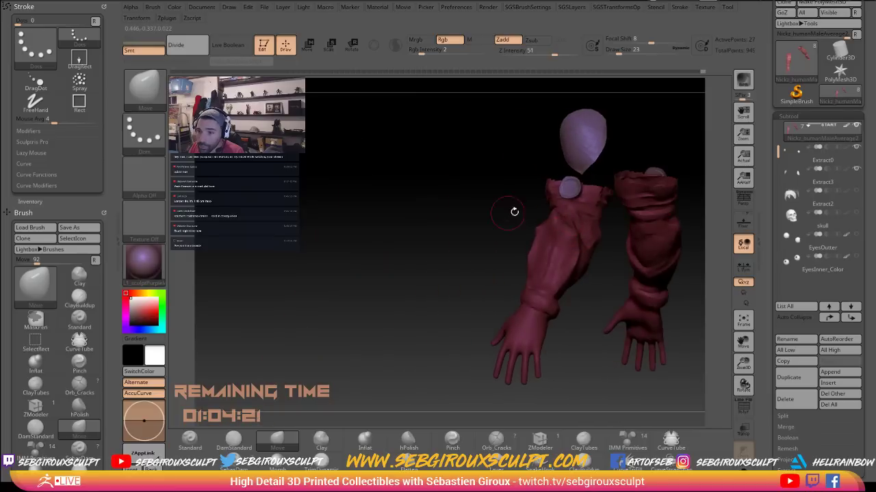
right_drag(515, 212, 560, 230)
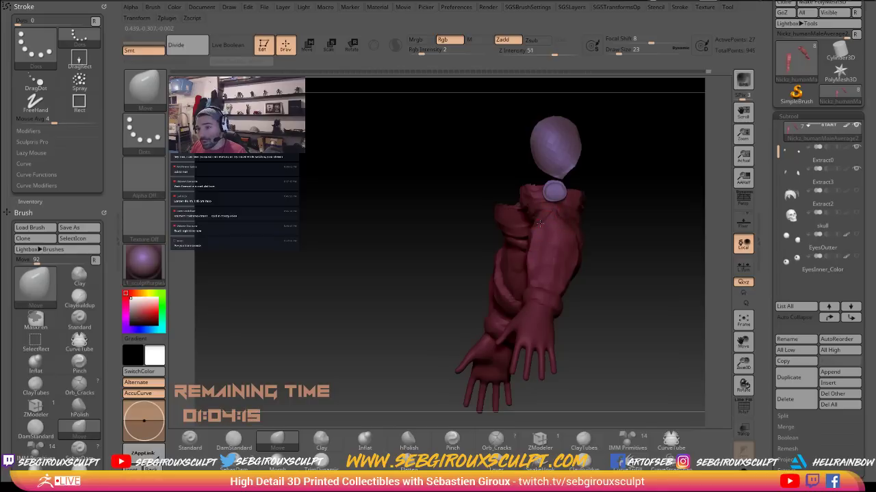
right_drag(536, 222, 510, 208)
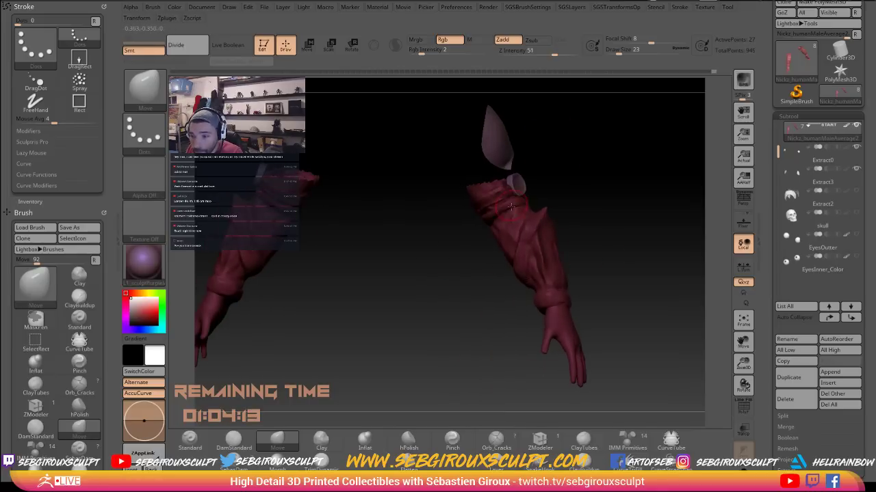
Build up the forearm flare with ClayTubes and refine its point with the Move brush at draw size 33
key(b)
key(c)
key(t)
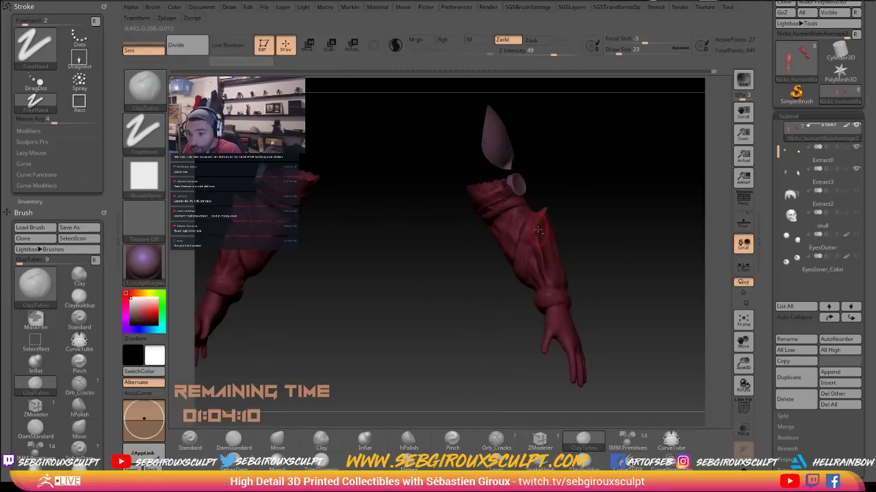
key(b)
key(m)
key(v)
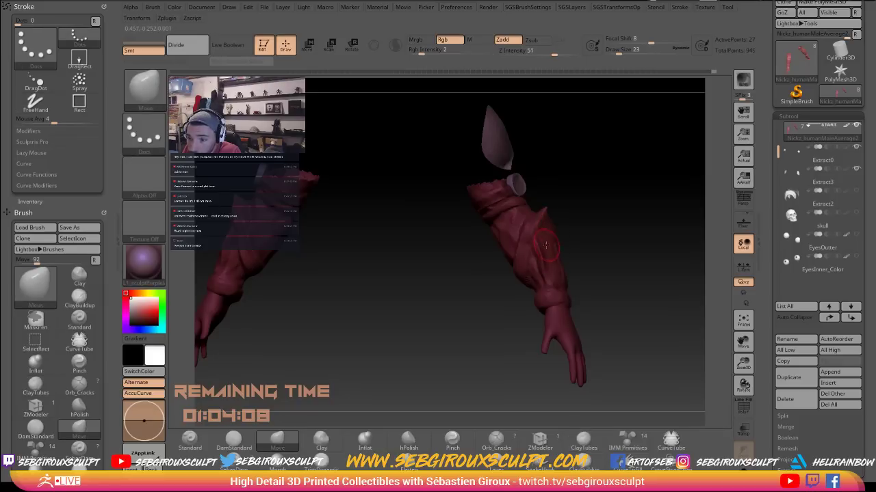
right_click(552, 251)
mouse_move(548, 223)
right_down()
mouse_move(518, 221)
mouse_move(555, 205)
right_up()
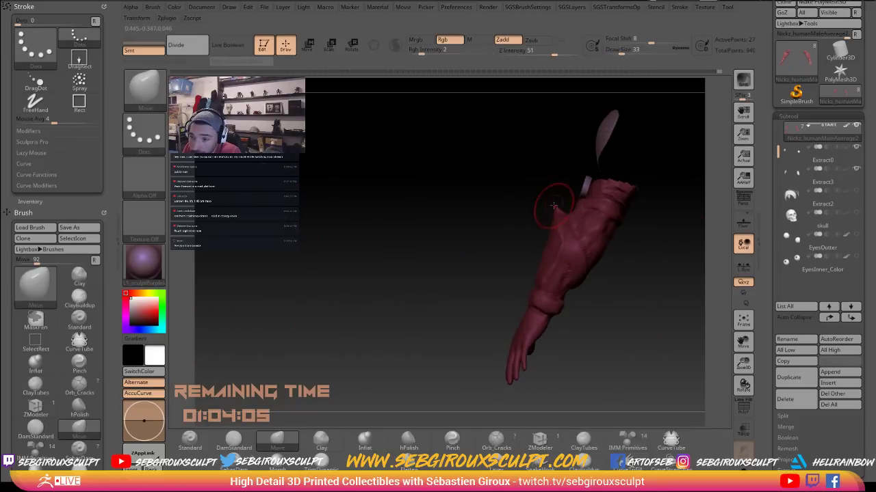
key(space)
drag(555, 205, 549, 205)
Unhide the full body mesh and adjust the arm silhouette with the Move brush at draw size 62
mouse_move(549, 206)
right_down()
mouse_move(578, 203)
mouse_move(566, 216)
mouse_move(651, 235)
right_up()
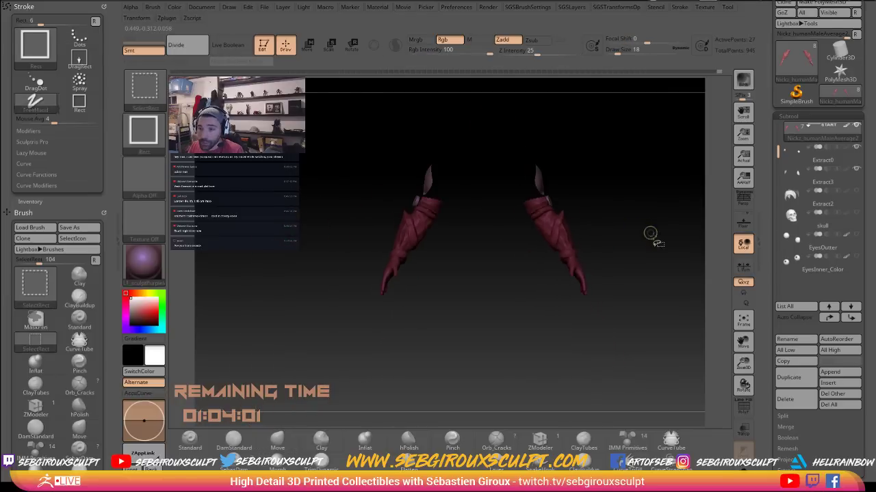
ctrl+shift+click(651, 236)
ctrl+right_drag(549, 242, 540, 230)
key(space)
drag(540, 230, 548, 229)
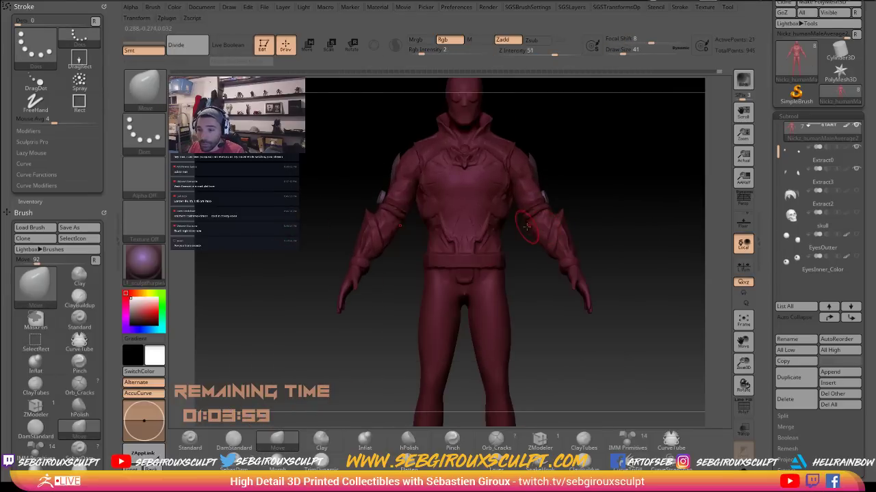
key(bracketright)
key(bracketright)
key(bracketright)
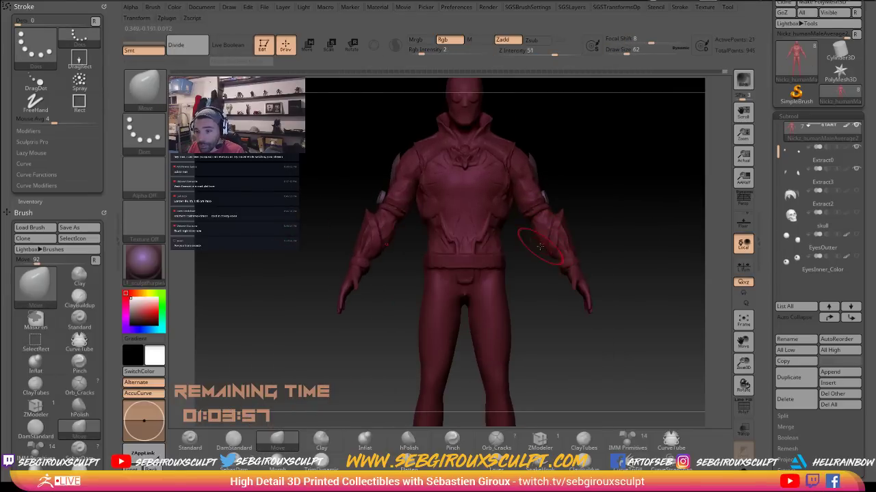
right_drag(567, 254, 586, 244)
right_drag(619, 268, 596, 195)
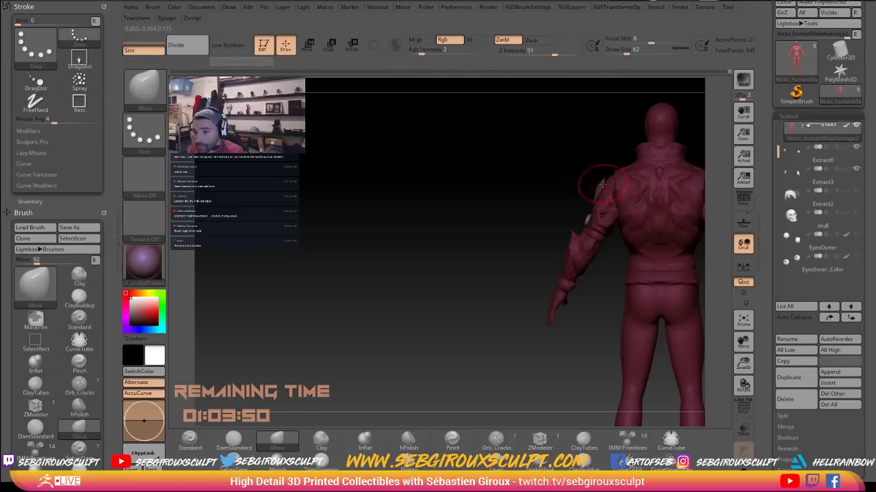
right_drag(573, 169, 605, 193)
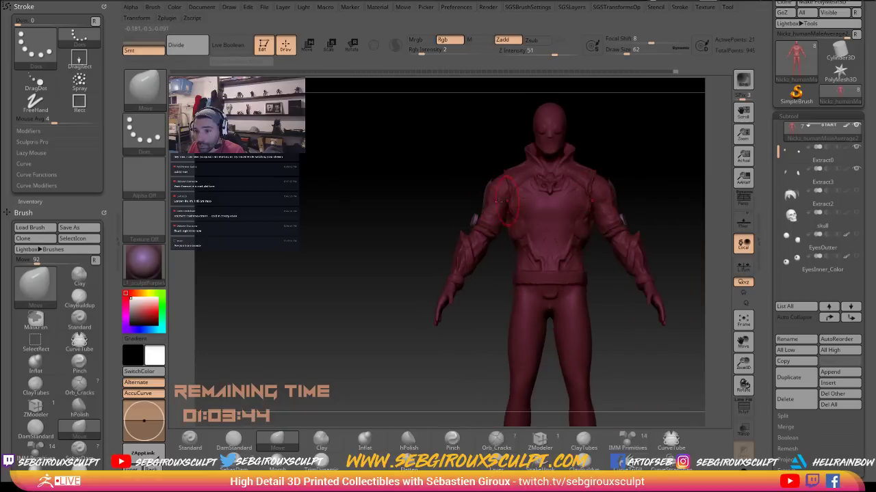
Build up the upper arm sleeve around the elbow disc with ClayTubes at draw size 35
right_drag(487, 209, 473, 219)
key(b)
key(c)
key(t)
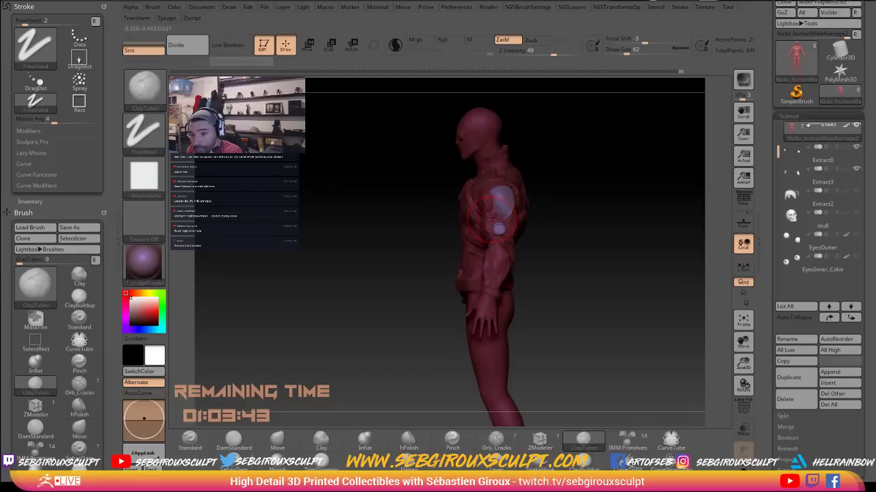
key(space)
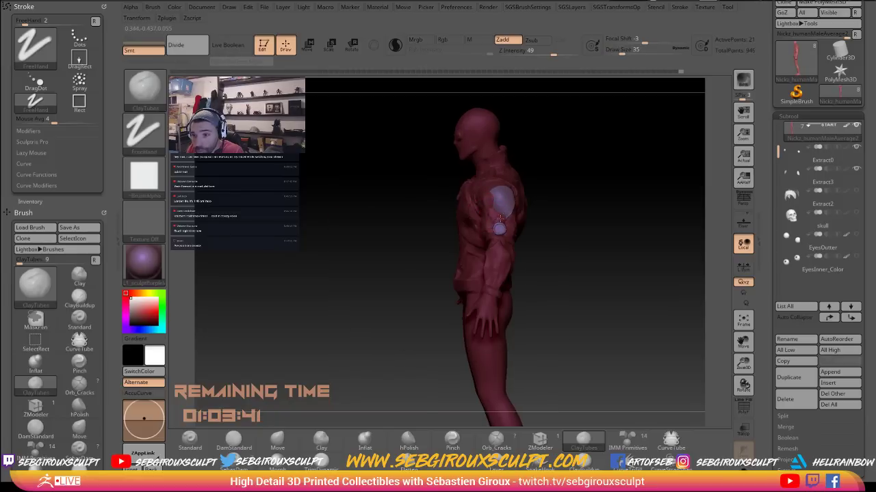
alt+drag(564, 215, 562, 182)
drag(563, 181, 623, 236)
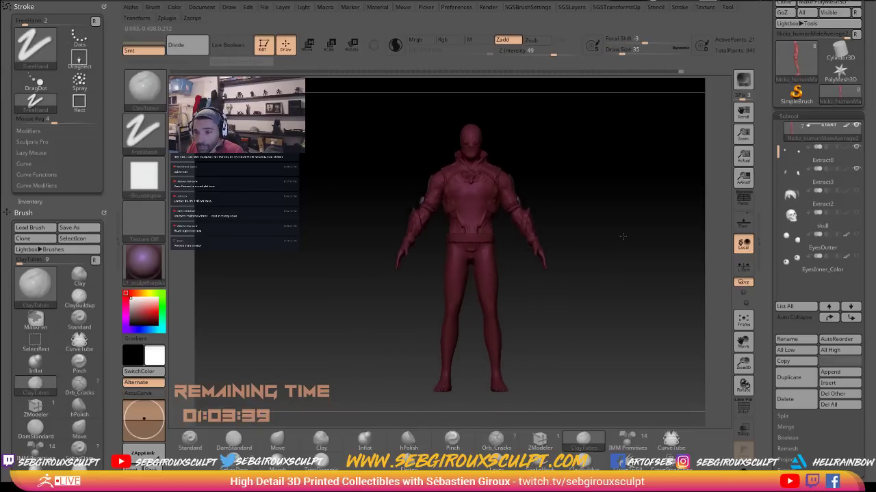
Add volume to the back of the gloved hand with ClayTubes at draw size 25
mouse_move(622, 236)
alt+right_down()
mouse_move(624, 278)
mouse_move(581, 313)
alt+right_up()
key(space)
key(ctrl)
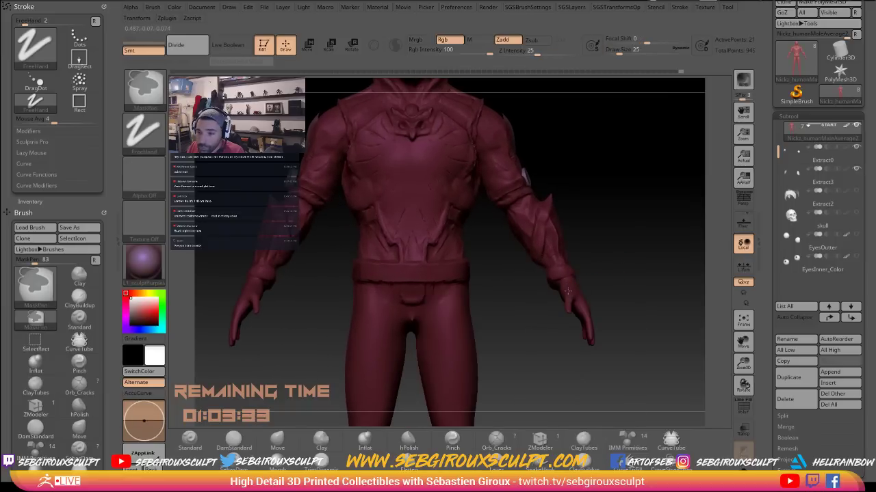
ctrl+right_drag(594, 283, 580, 294)
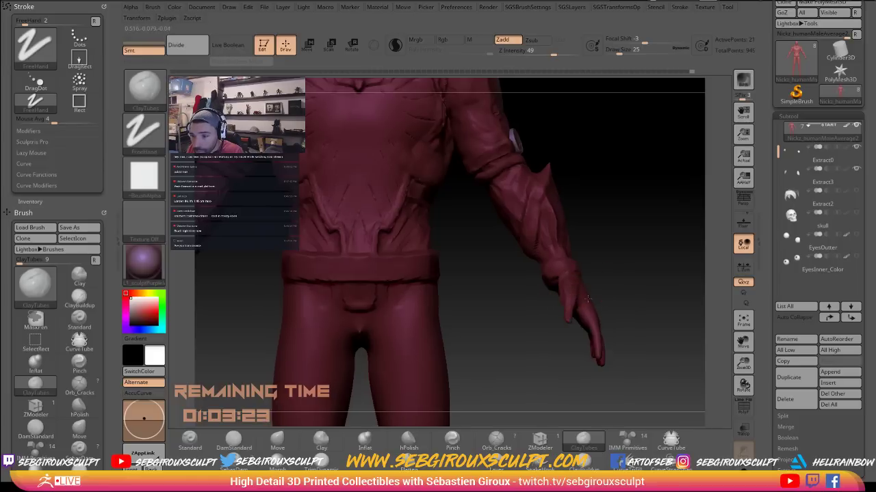
drag(573, 301, 592, 287)
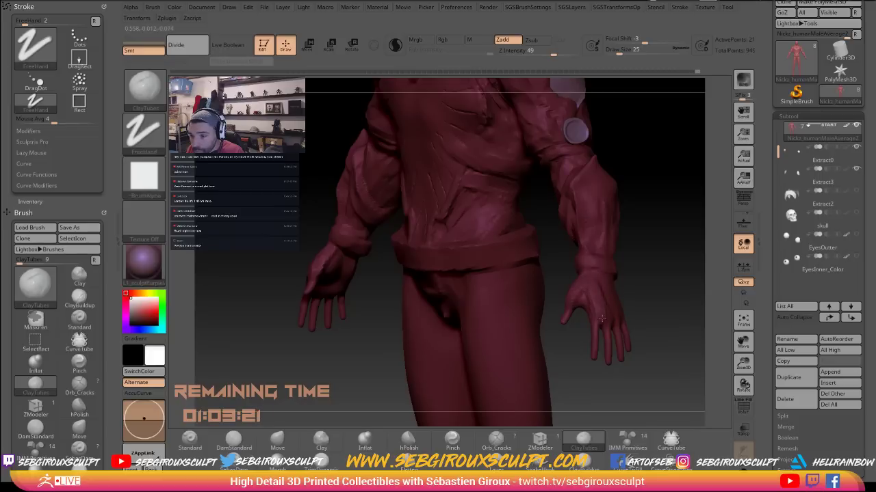
Shape the knuckles on the back of the hand with the Move brush at draw size 9
key(b)
key(m)
key(v)
key(space)
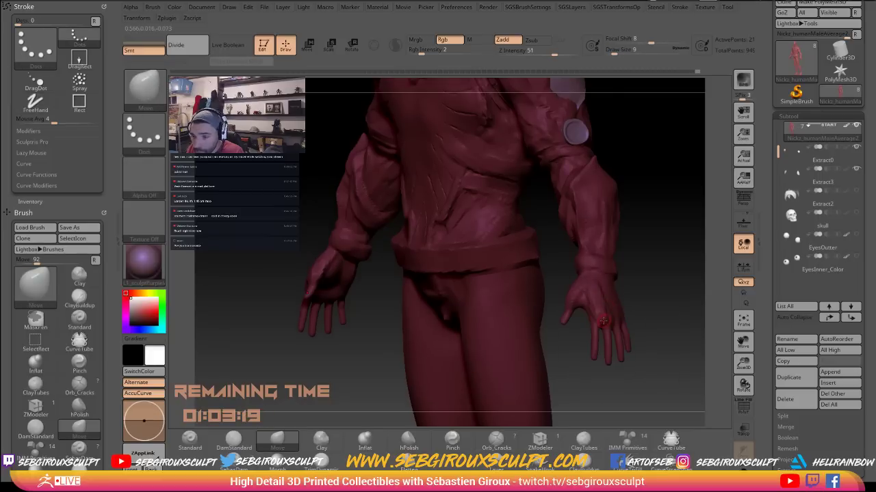
drag(624, 314, 604, 319)
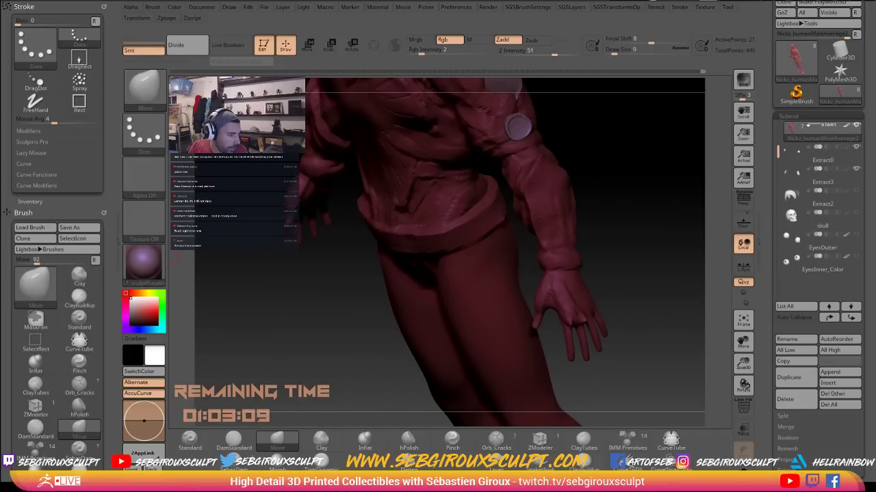
drag(616, 291, 592, 314)
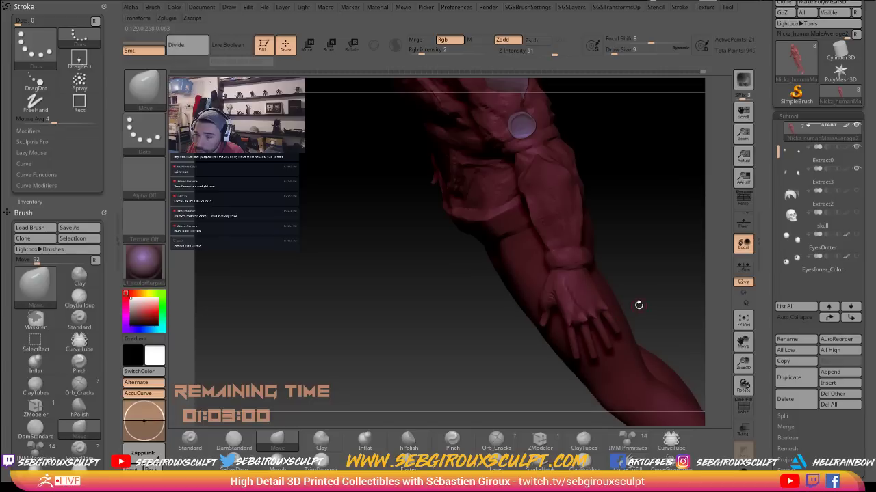
Build raised tendons from the wrist to the knuckles on the back of the hand with ClayTubes at draw size 16
key(b)
key(c)
key(t)
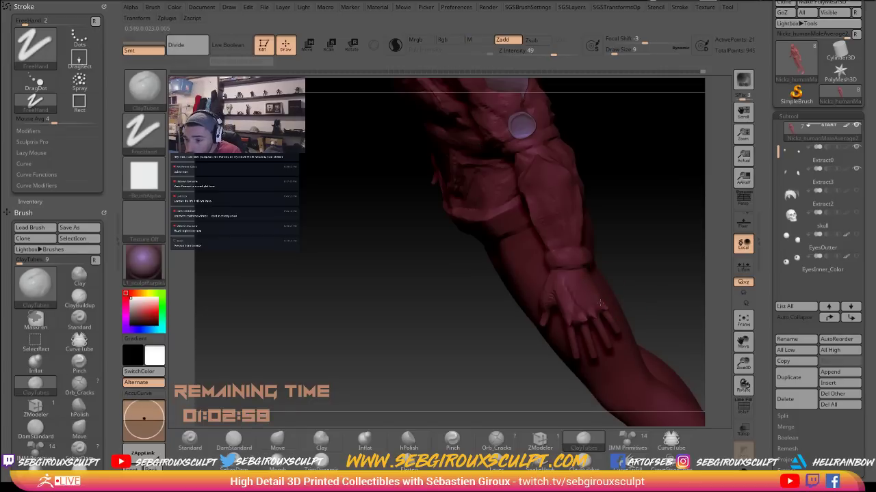
drag(663, 275, 592, 289)
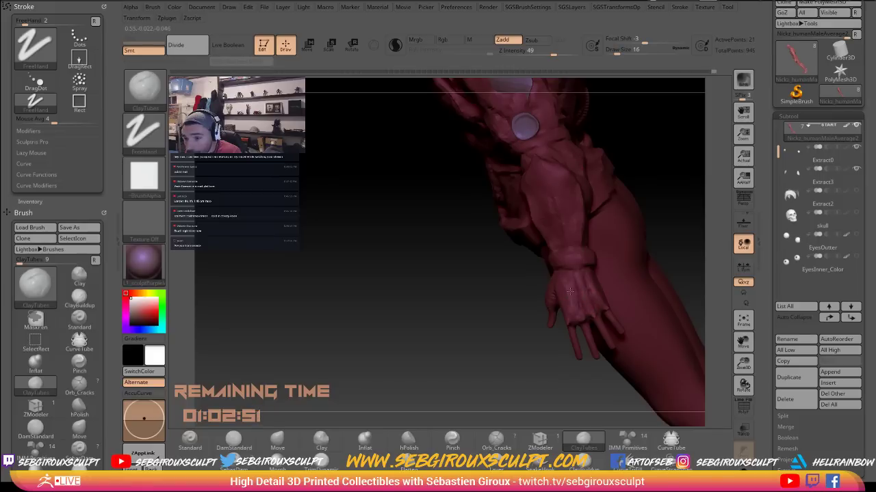
drag(510, 299, 576, 304)
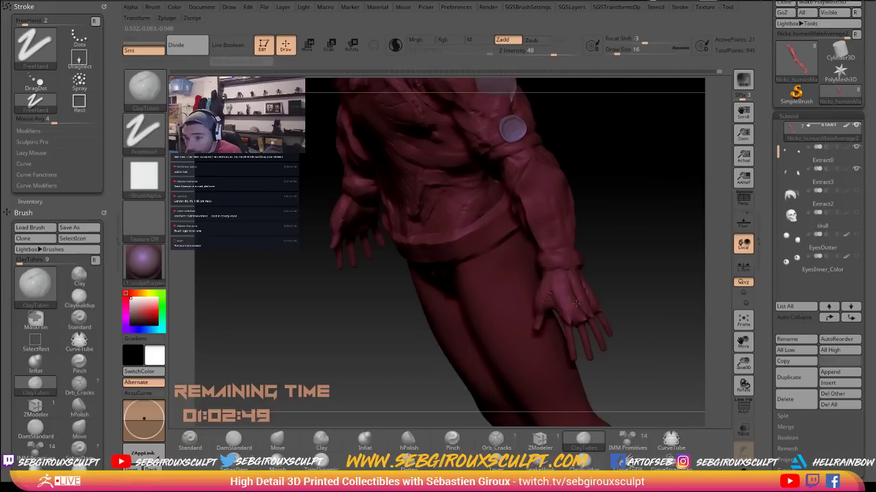
Carve grooves between the tendons on the back of the hand with DamStandard at draw size 11 and Sculptris Pro enabled
click(234, 440)
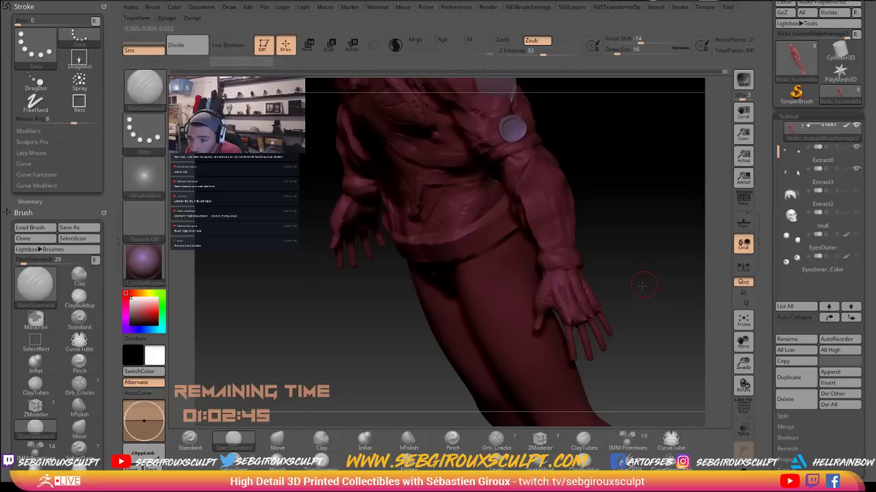
alt+drag(642, 286, 614, 263)
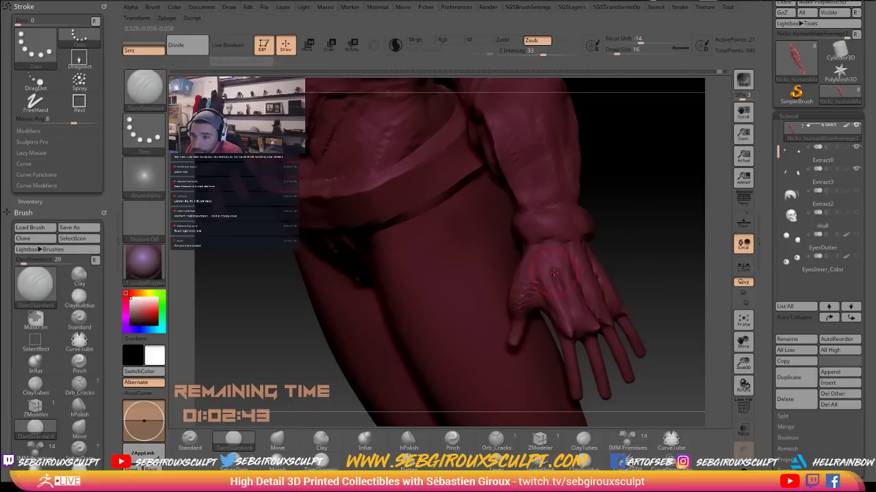
right_drag(554, 273, 521, 279)
click(395, 45)
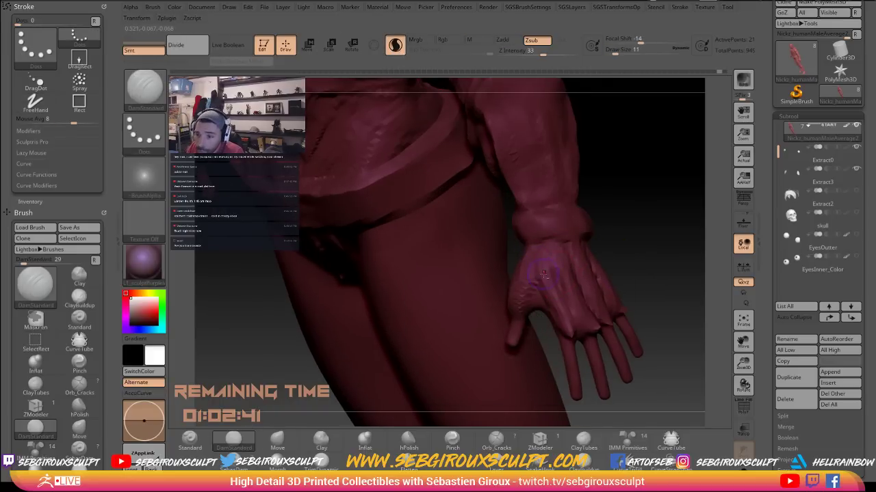
drag(545, 276, 562, 331)
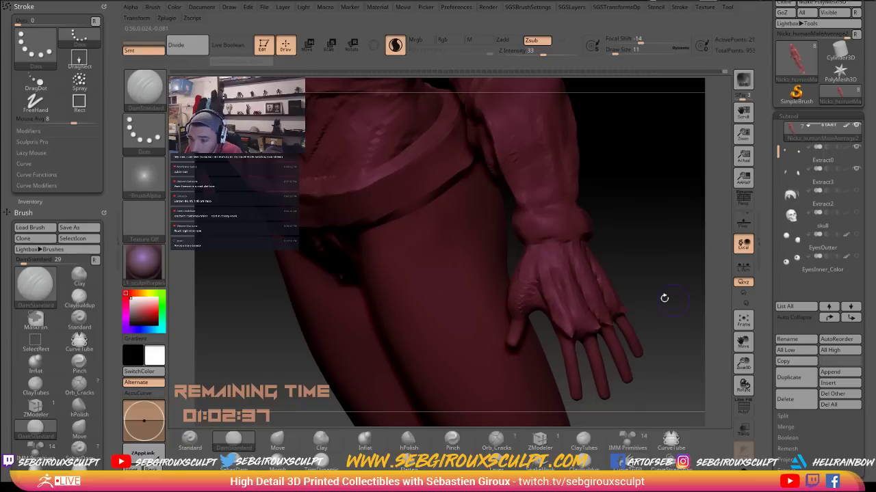
drag(664, 297, 574, 328)
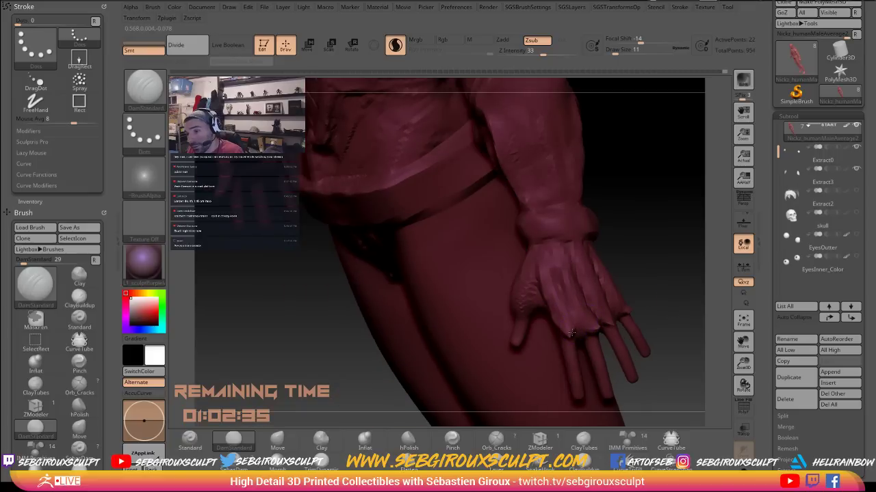
key(1)
key(2)
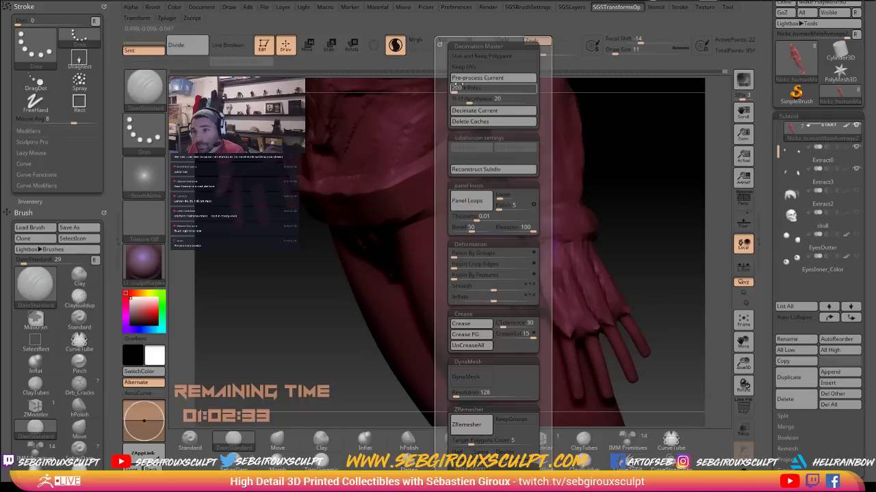
key(1)
click(439, 90)
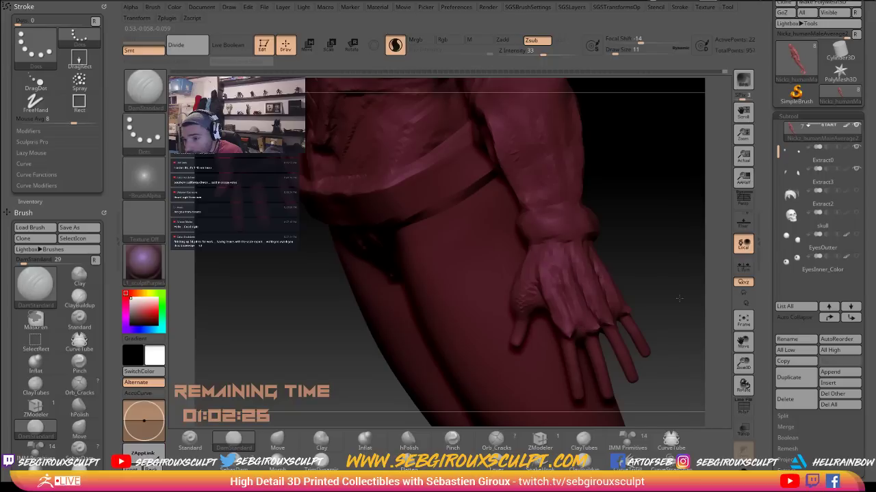
Carve glove creases from the knuckles up to the wrist cuff with DamStandard at draw size 11, and smooth the back of the hand
drag(678, 298, 582, 328)
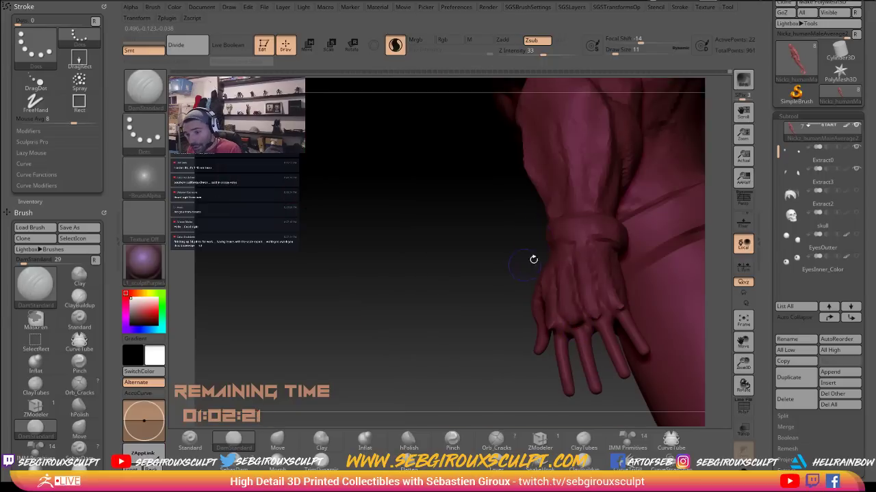
drag(448, 267, 571, 271)
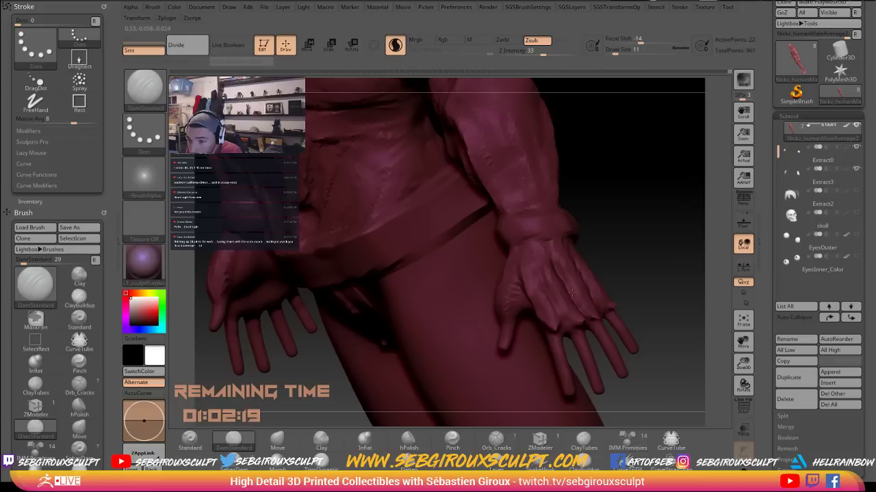
drag(636, 277, 547, 286)
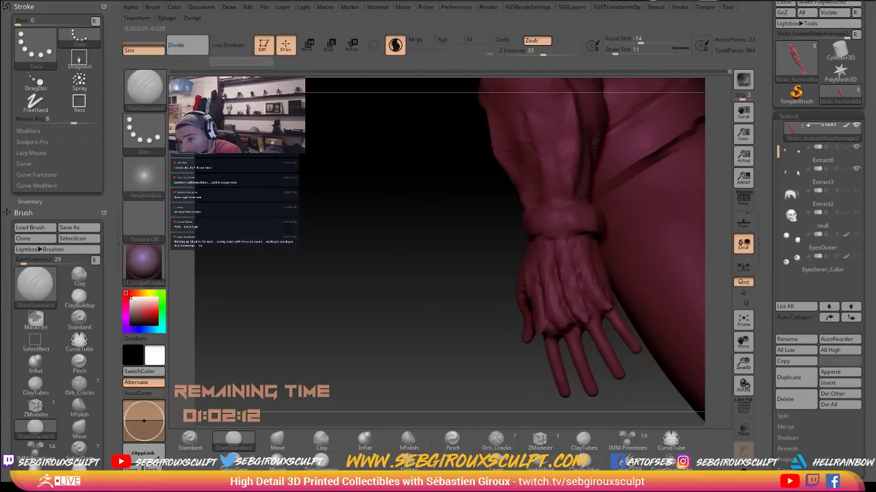
mouse_move(582, 236)
right_down()
mouse_move(549, 269)
mouse_move(569, 281)
right_up()
shift+drag(566, 277, 577, 283)
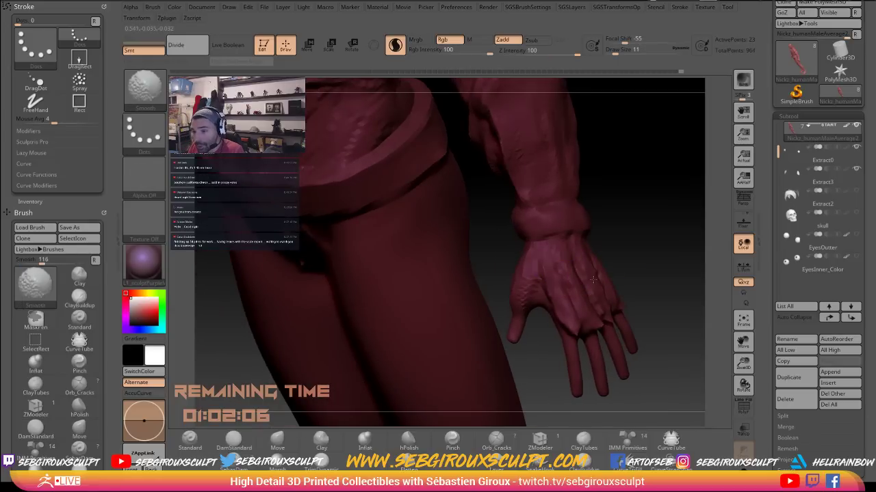
Adjust the shape of the gloved hand with the Move brush at draw size 11, and quick-save the project
right_drag(645, 276, 579, 326)
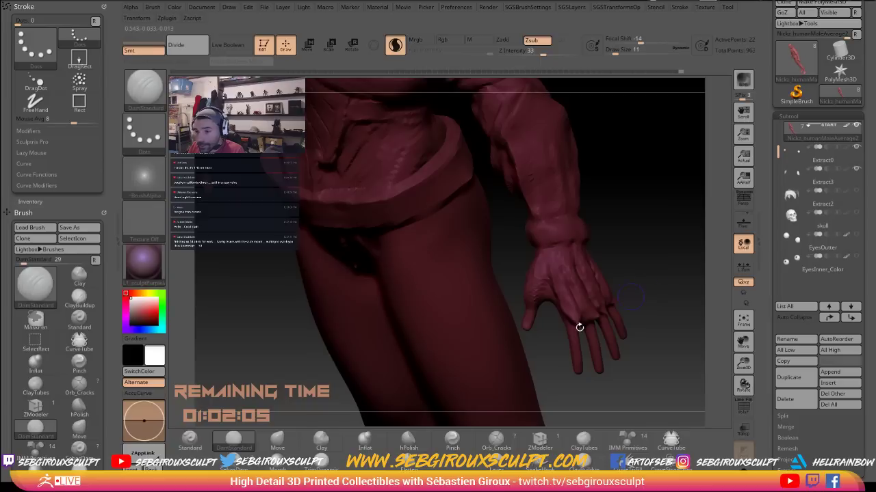
key(b)
key(m)
key(v)
mouse_move(636, 306)
right_down()
mouse_move(608, 313)
mouse_move(580, 301)
mouse_move(466, 297)
mouse_move(653, 284)
right_up()
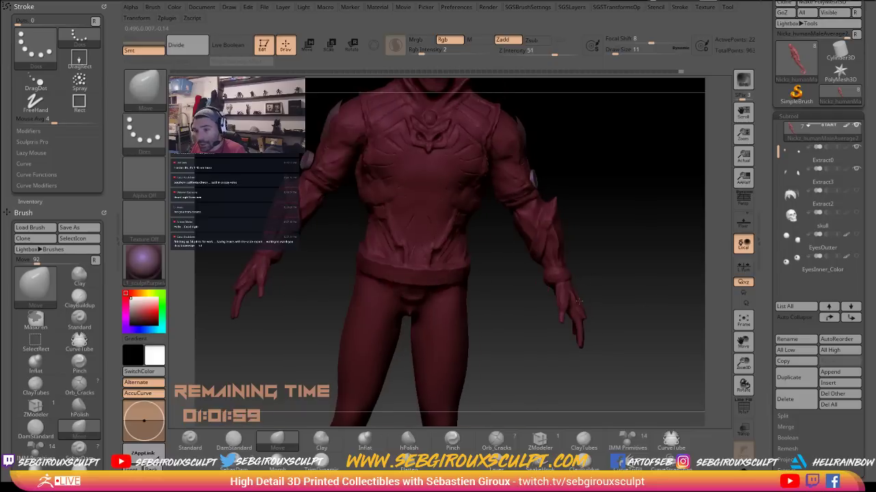
right_drag(579, 301, 579, 302)
key(ctrl)
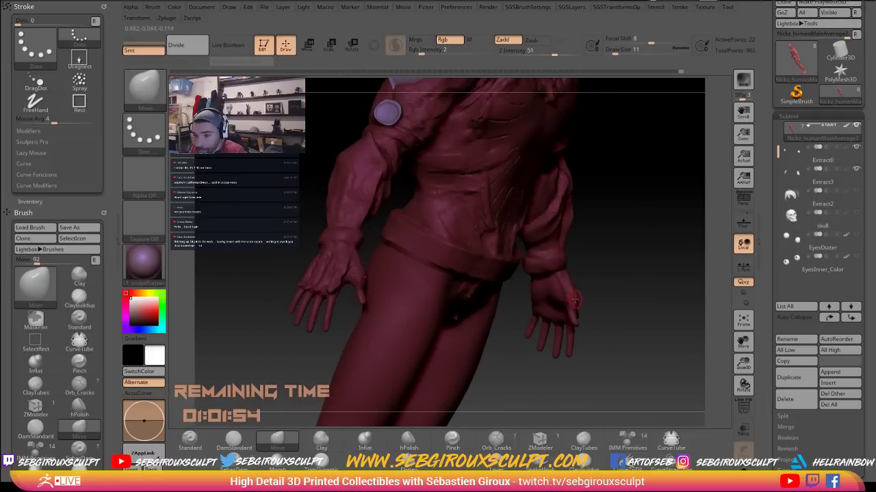
mouse_move(599, 311)
right_down()
mouse_move(630, 299)
mouse_move(578, 301)
right_up()
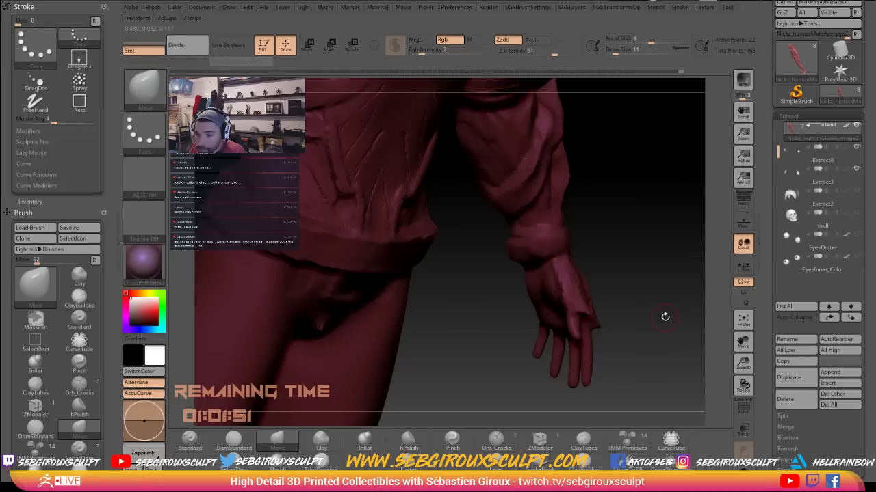
right_drag(665, 318, 585, 312)
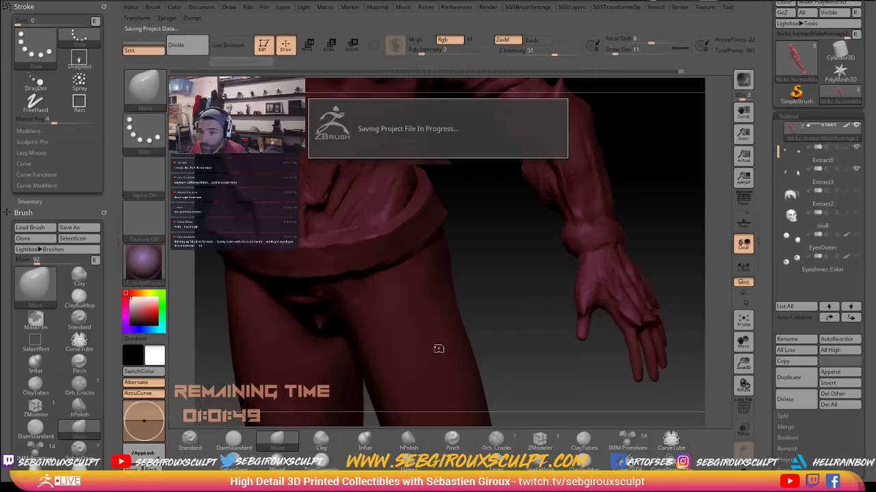
right_drag(523, 154, 597, 147)
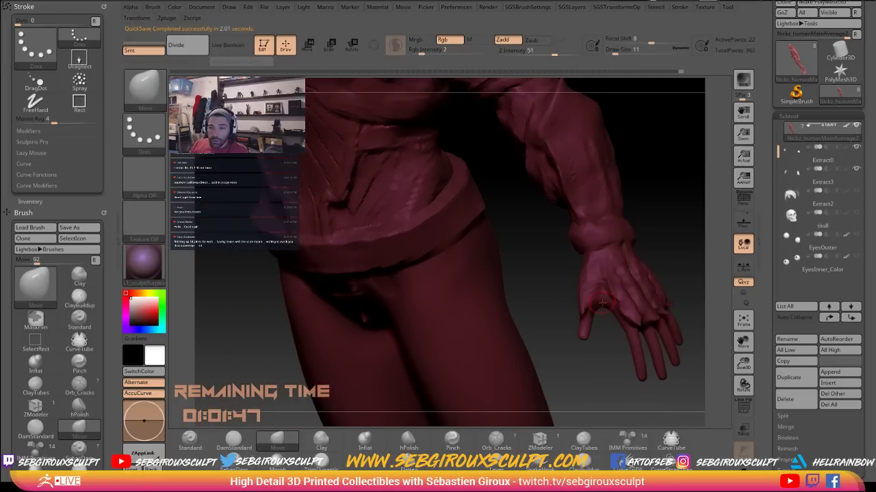
Carve creases around the base of the thumb with DamStandard at draw size 11
drag(532, 298, 498, 301)
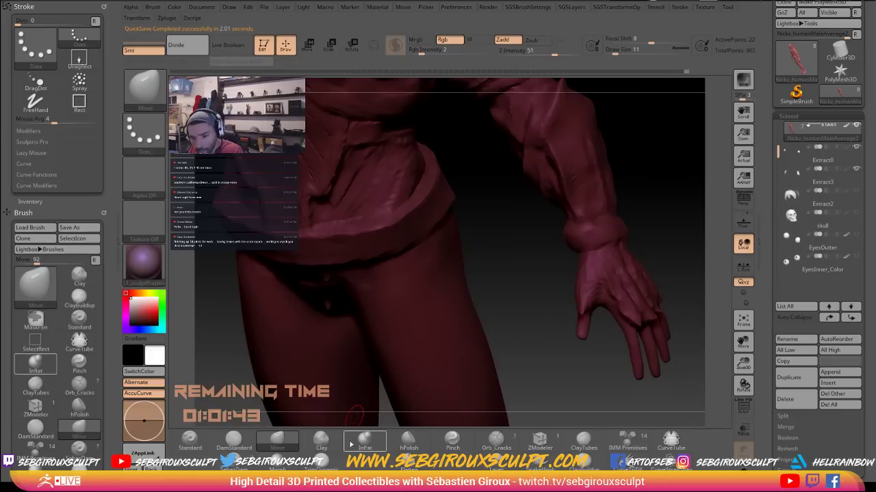
click(233, 443)
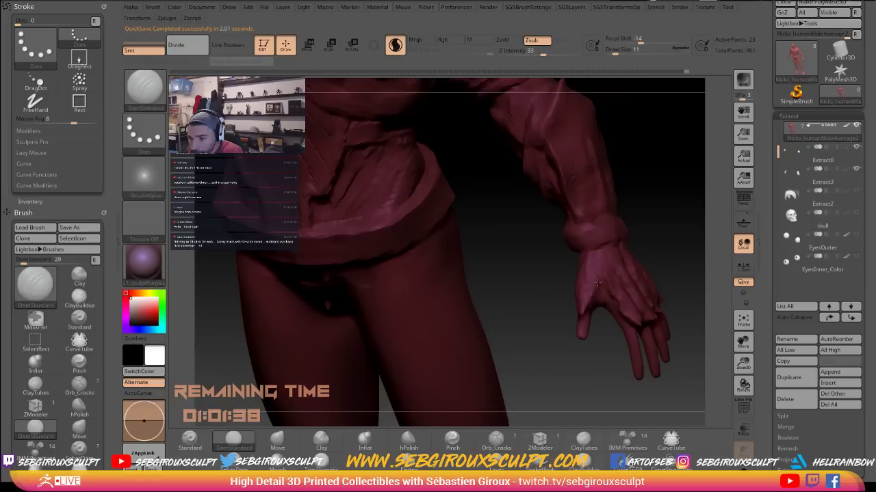
drag(548, 291, 616, 296)
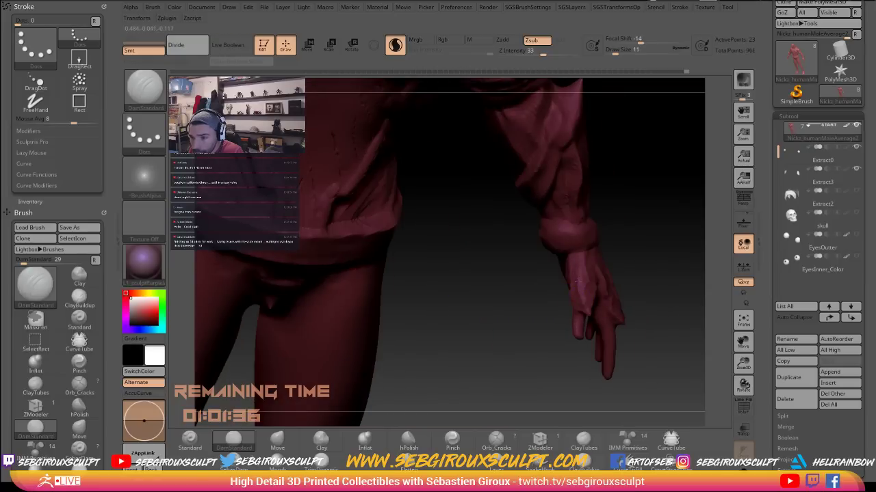
Carve round recesses into both bulging eyes of the mask with ClayTubes at draw size 11, and smooth the area around the nose
key(f)
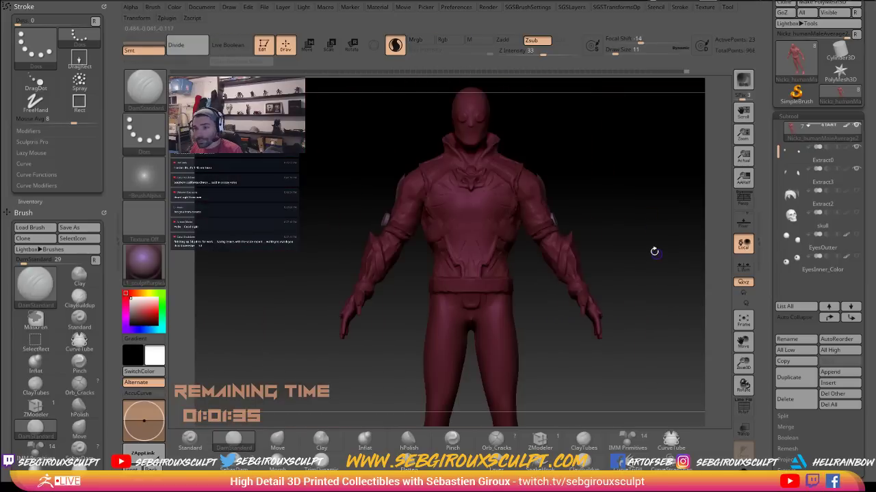
mouse_move(655, 250)
alt+mouse_down()
mouse_move(653, 258)
mouse_move(667, 234)
alt+mouse_up()
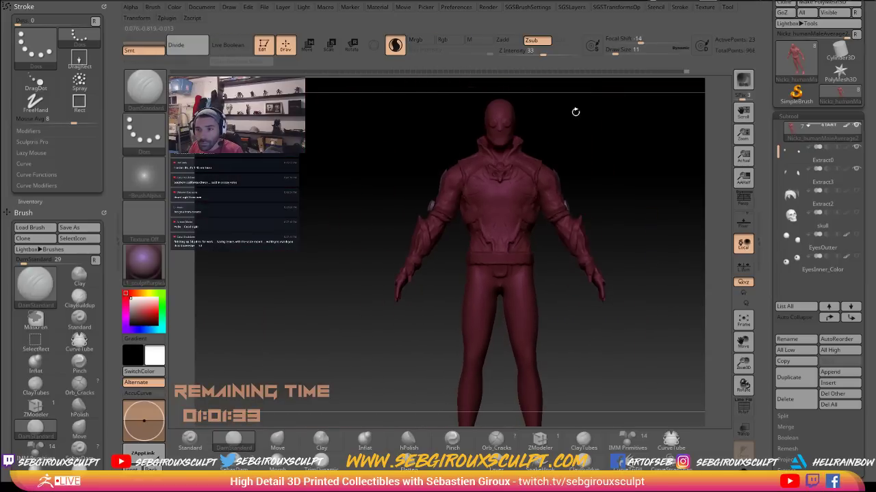
alt+drag(575, 111, 579, 157)
alt+drag(635, 114, 624, 251)
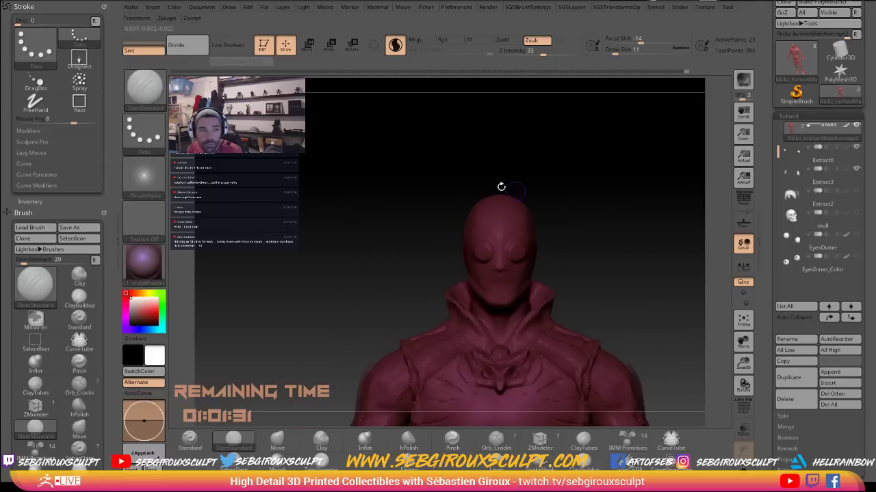
alt+drag(566, 203, 586, 228)
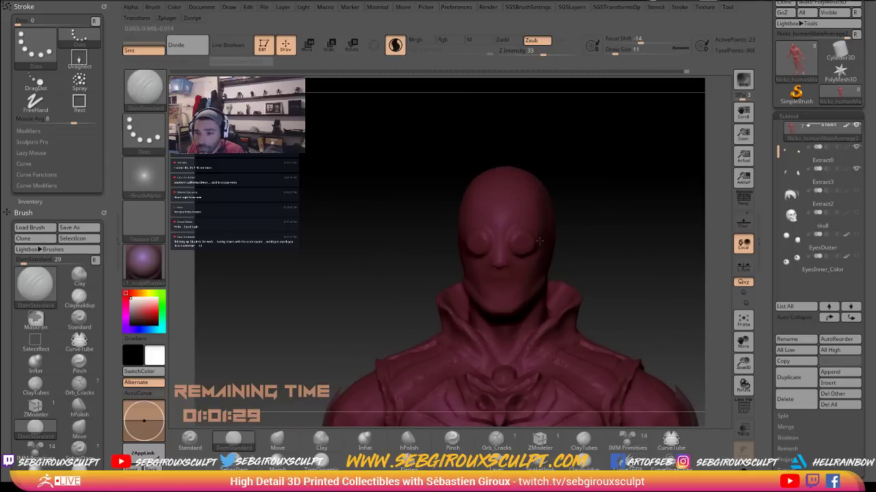
key(b)
key(c)
key(t)
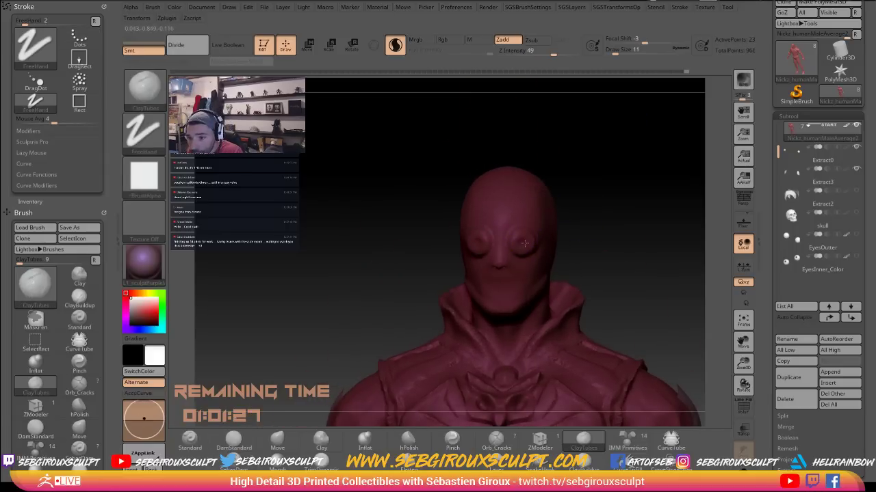
key(shift)
shift+drag(501, 270, 497, 270)
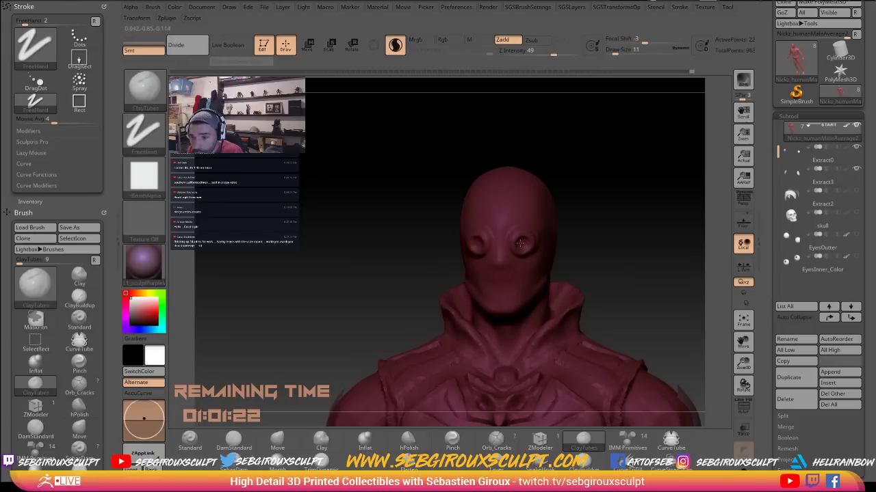
Shape the round goggle rims on the mask with the Move brush at draw sizes 29 and 13
right_drag(522, 244, 496, 239)
key(b)
key(m)
key(v)
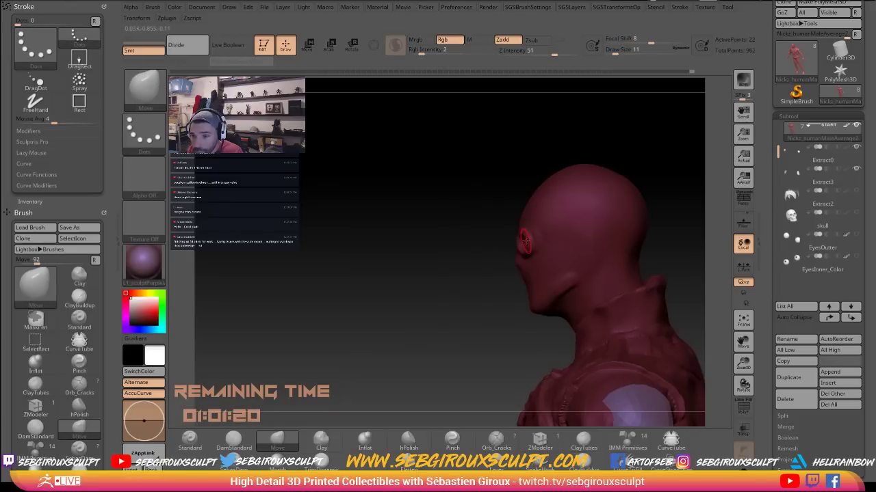
key(space)
click(533, 246)
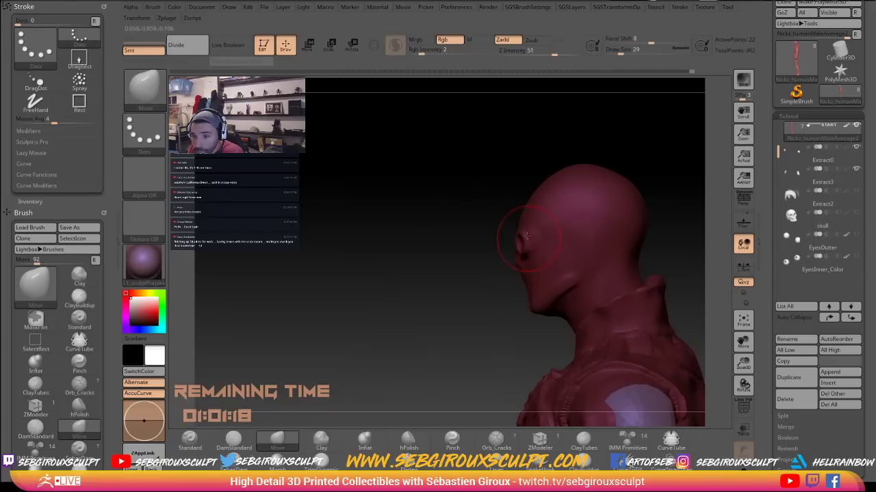
mouse_move(497, 243)
mouse_down()
mouse_move(567, 240)
mouse_move(549, 241)
mouse_up()
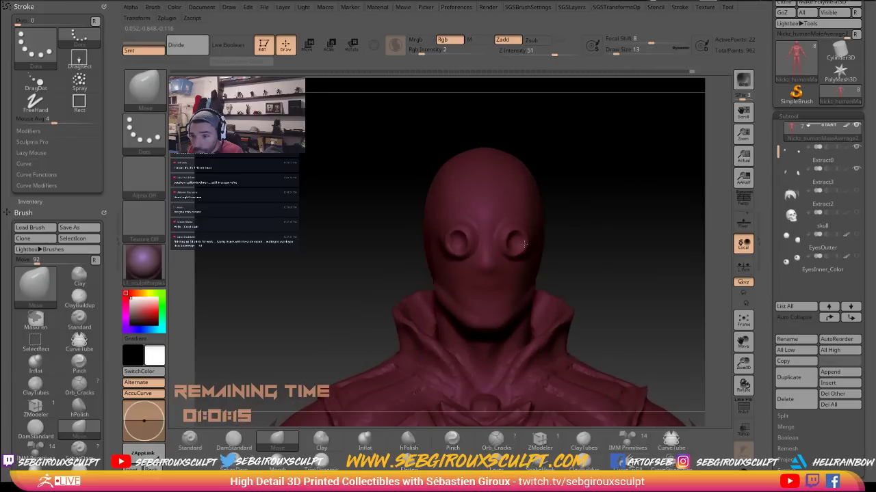
drag(513, 256, 508, 241)
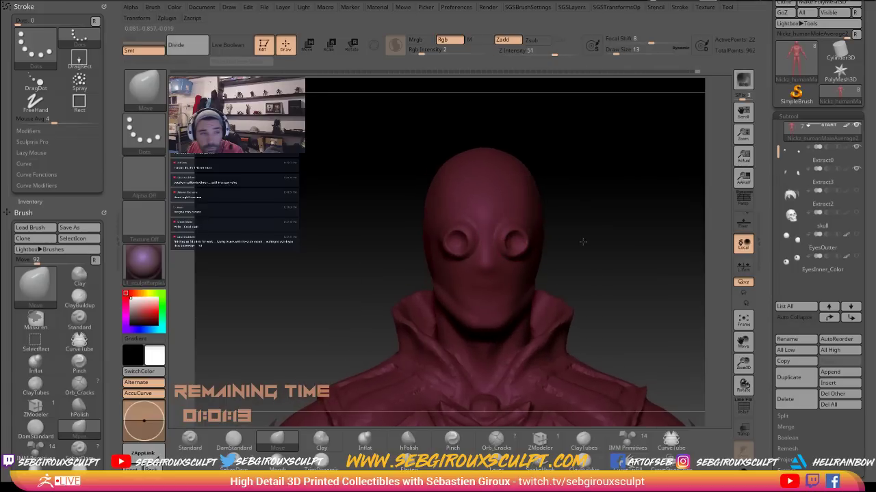
alt+drag(581, 240, 582, 261)
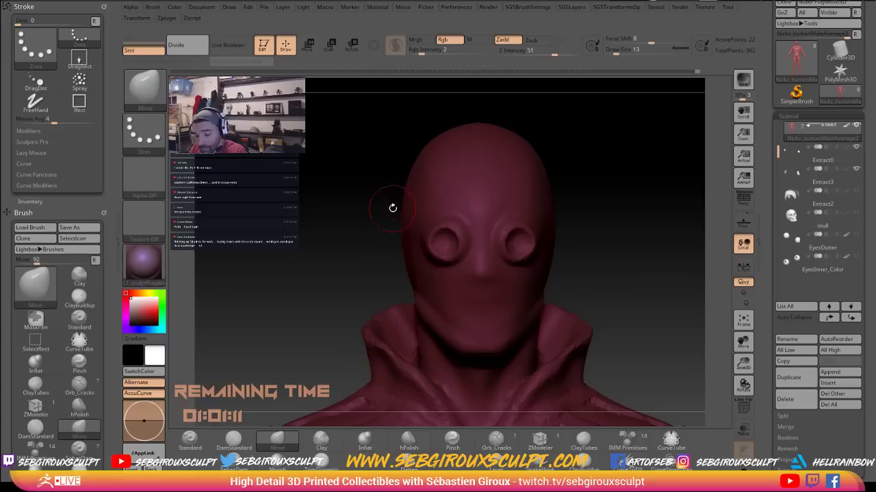
key(b)
key(z)
key(m)
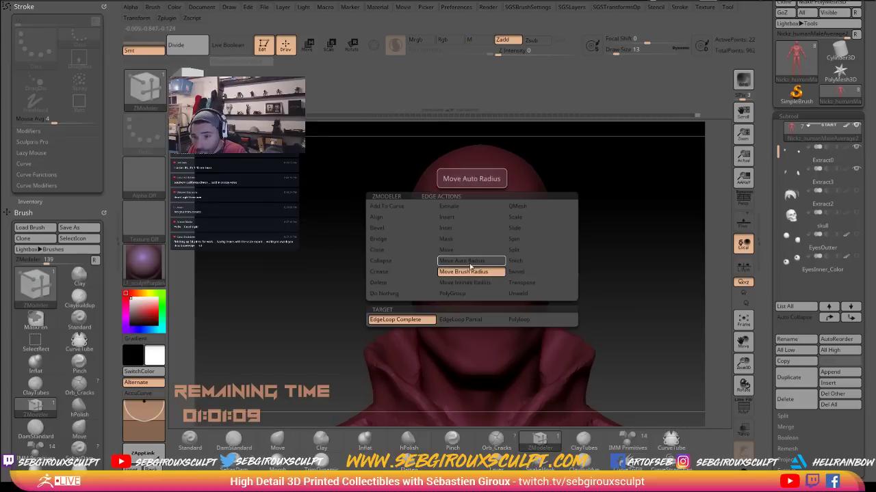
key(space)
Build an ornate nose bridge connecting the two goggles with ClayTubes at draw size 6, and turn off Sculptris Pro
key(b)
key(c)
key(t)
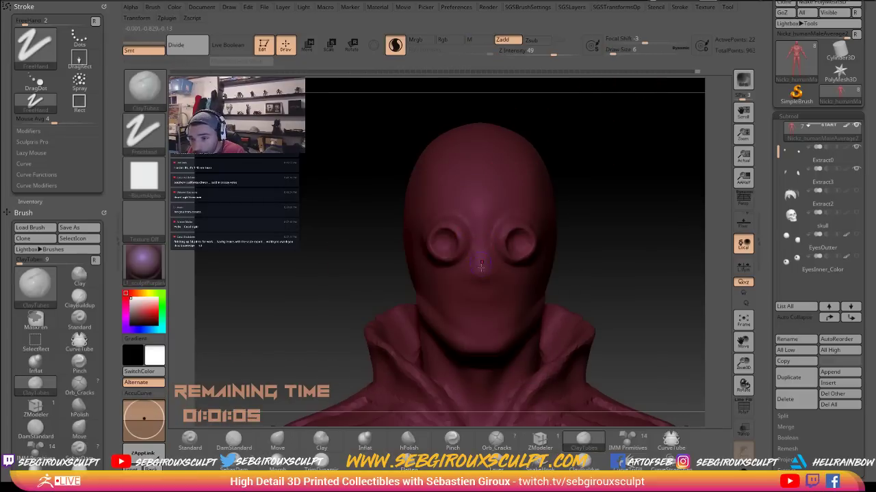
click(395, 45)
mouse_move(480, 261)
mouse_down()
mouse_move(483, 273)
mouse_move(473, 246)
mouse_up()
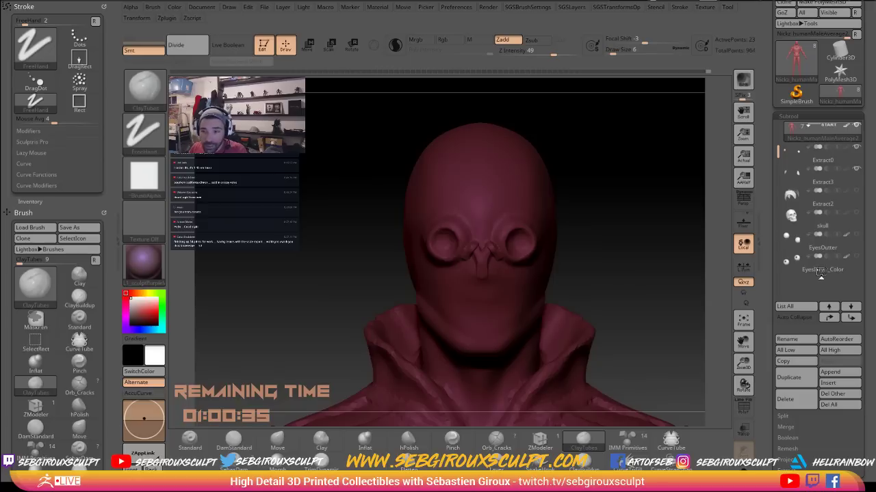
key(alt)
mouse_move(682, 279)
mouse_down()
mouse_move(660, 282)
mouse_move(674, 273)
mouse_move(578, 221)
mouse_move(488, 204)
mouse_up()
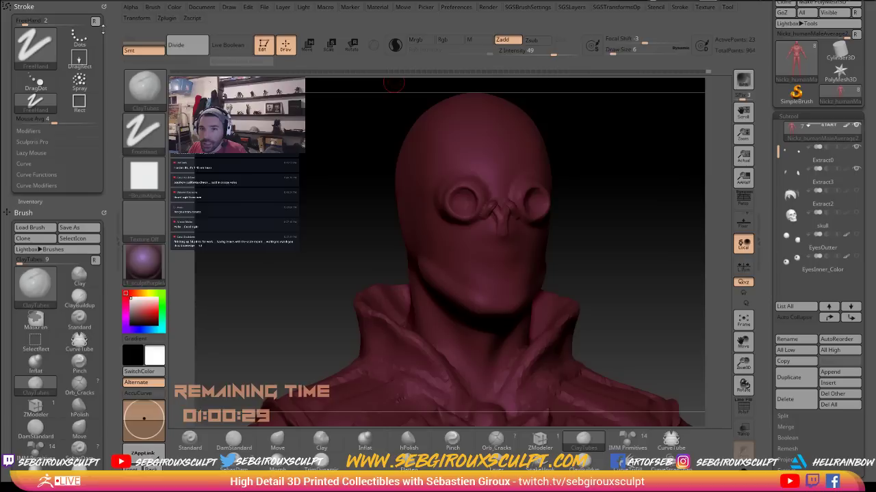
Dock the Zplugin palette beside the canvas and review the export options in FBX ExportImport and 3D Print Hub
click(167, 18)
drag(163, 30, 53, 40)
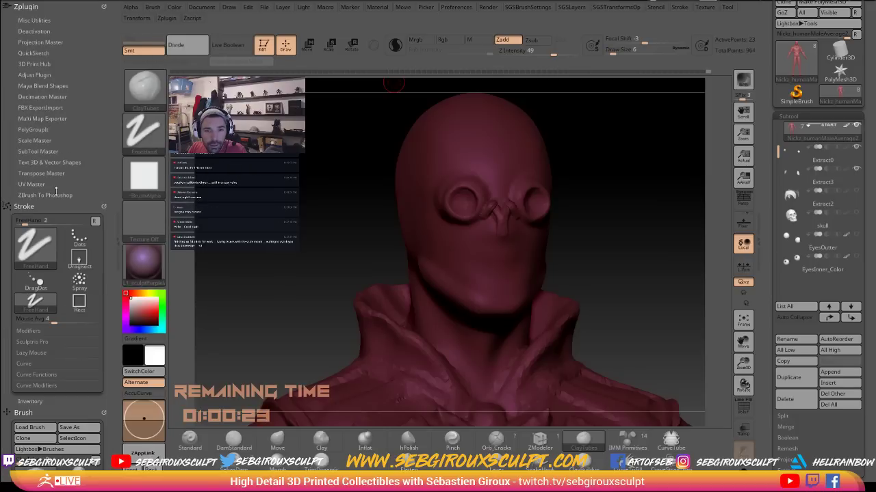
click(43, 99)
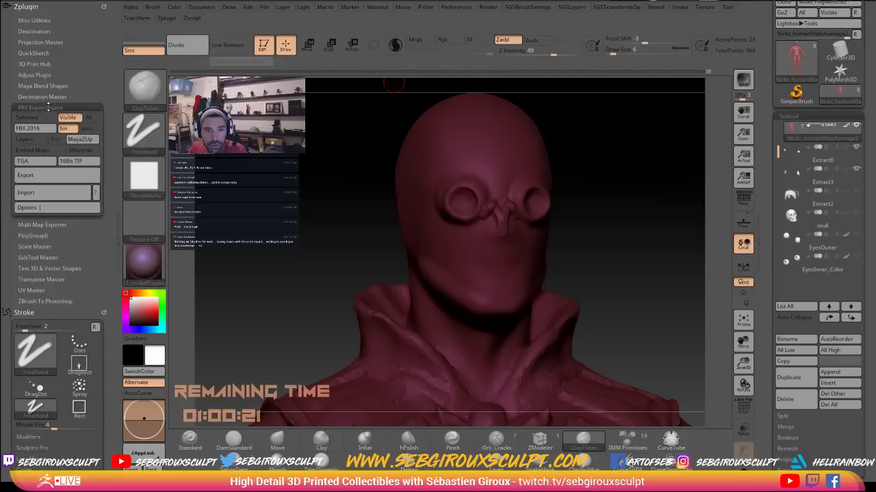
click(44, 100)
click(39, 64)
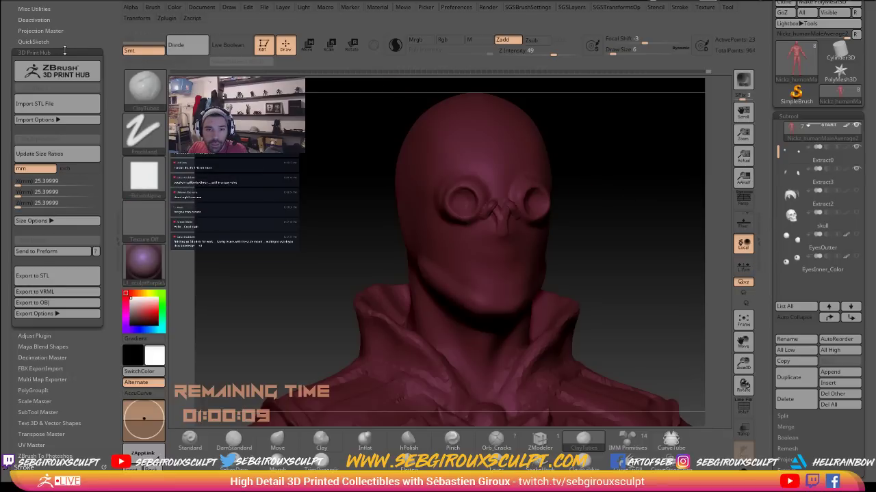
click(63, 53)
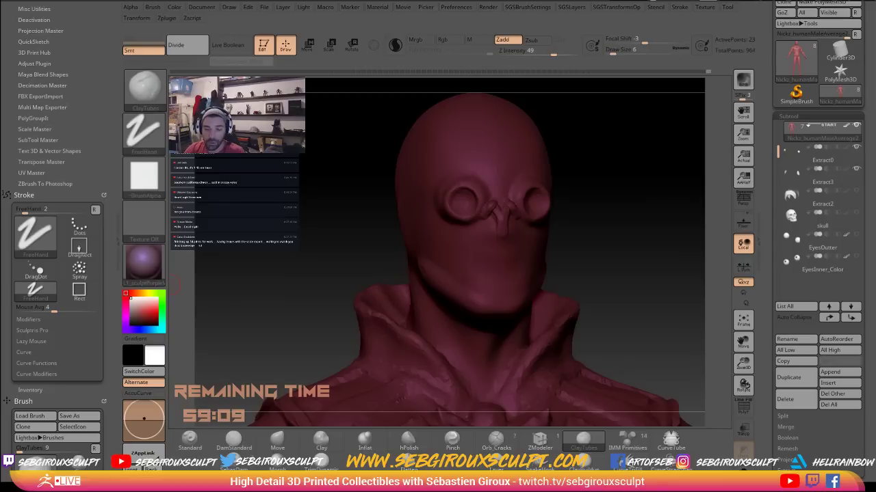
Smooth the lower beak-like tip of the mask's nose bridge at draw size 6
drag(635, 287, 616, 239)
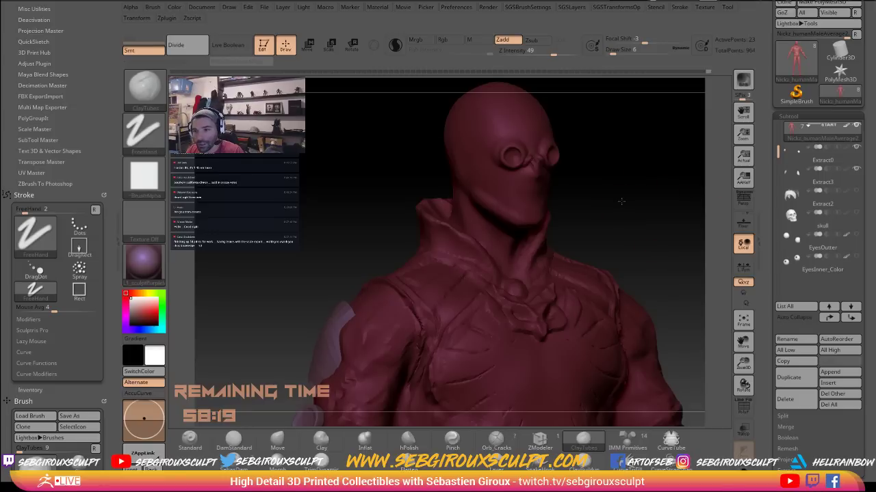
mouse_move(619, 199)
mouse_down()
mouse_move(631, 190)
mouse_move(641, 199)
mouse_move(643, 190)
mouse_up()
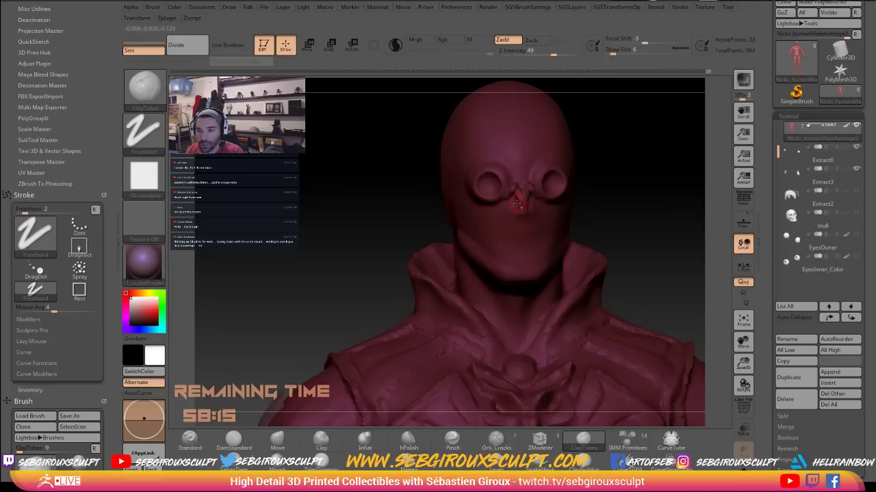
key(shift)
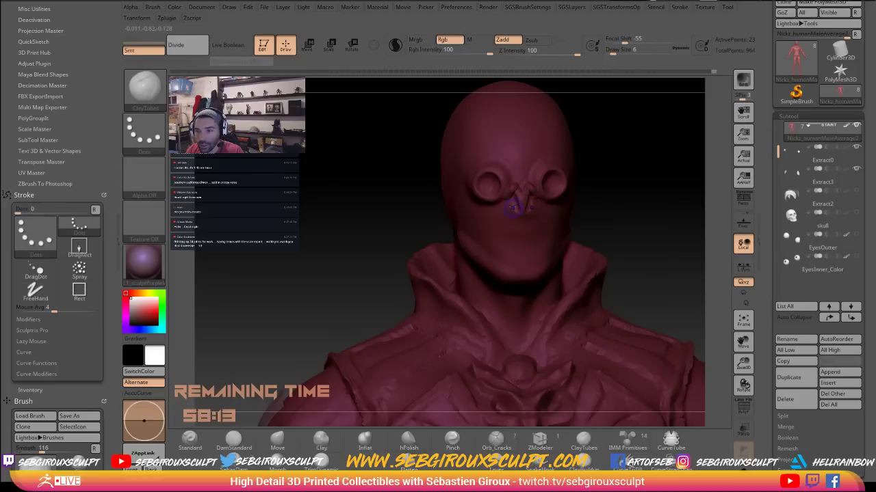
shift+drag(512, 209, 515, 218)
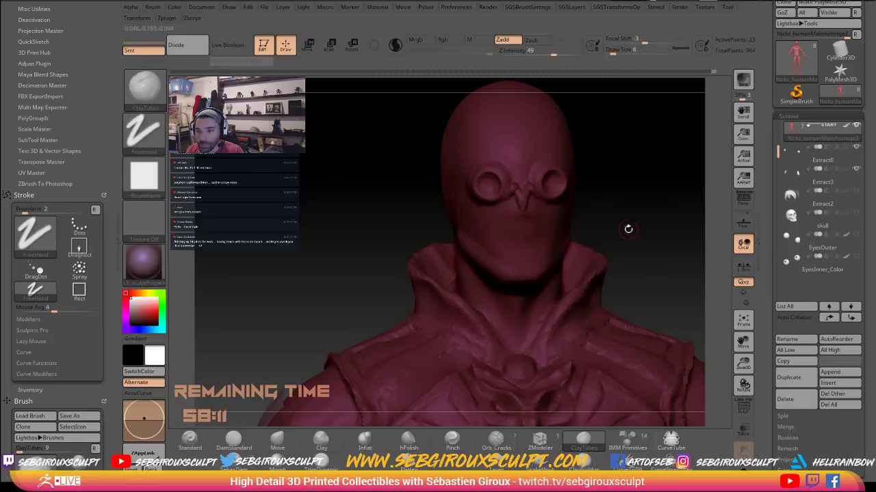
key(shift)
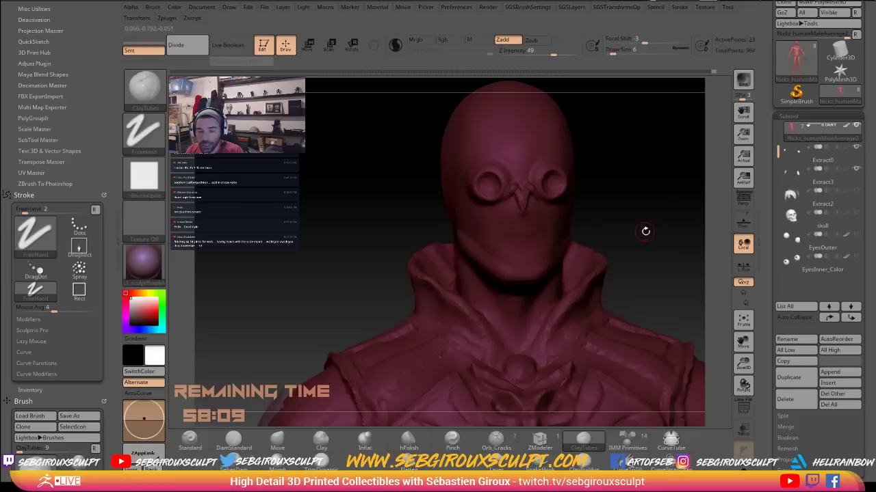
drag(642, 230, 644, 192)
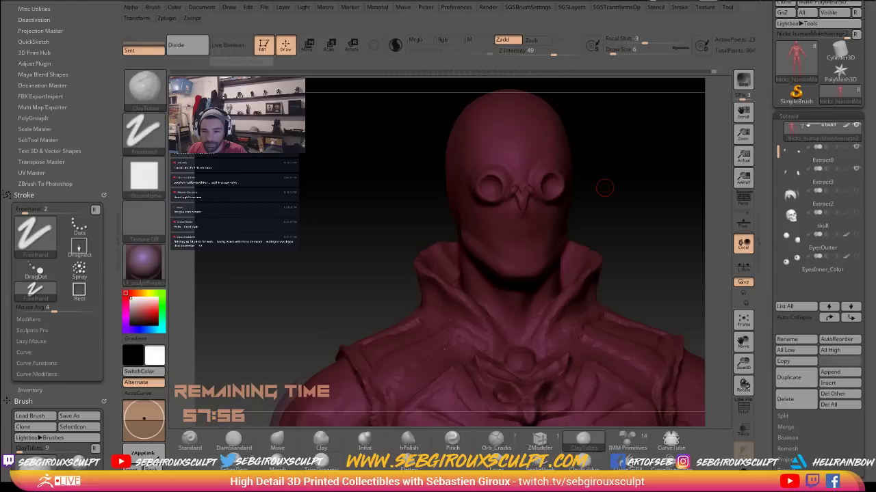
Refine the centre and upper edge of the nose bridge between the goggles with ClayTubes at draw size 6, smoothing its lower part
drag(332, 221, 331, 231)
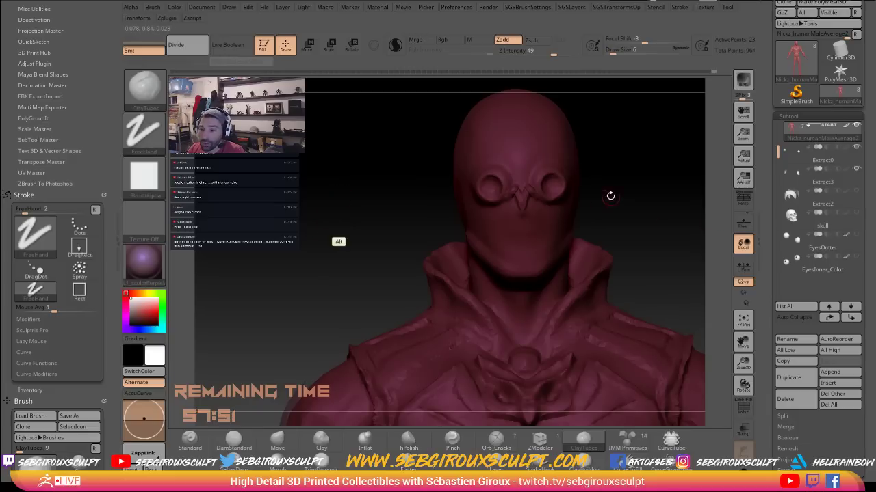
alt+drag(610, 196, 609, 208)
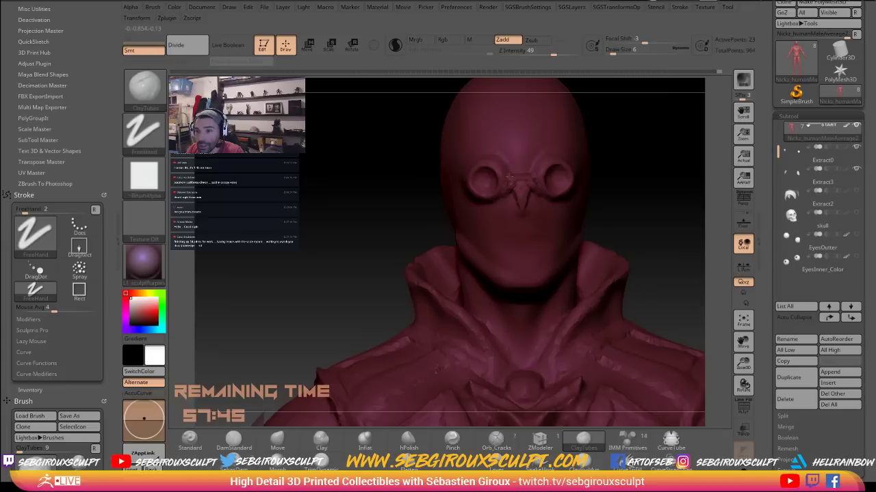
drag(517, 180, 525, 186)
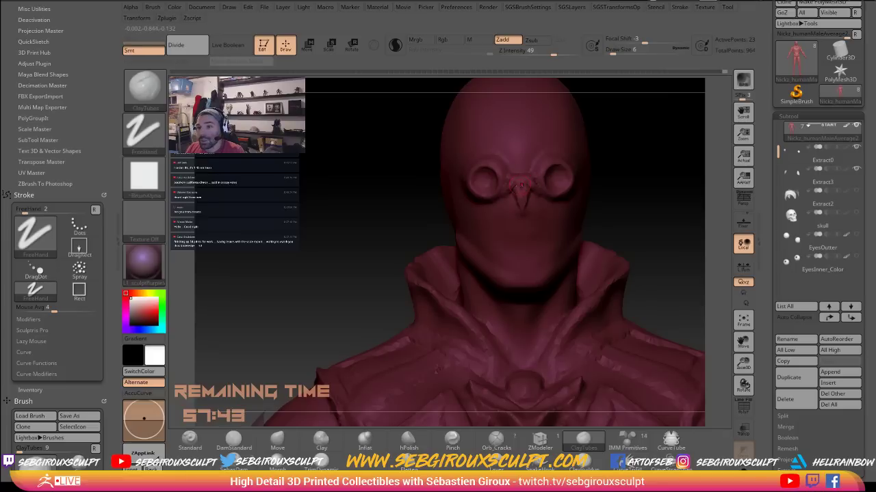
key(shift)
shift+drag(521, 193, 523, 199)
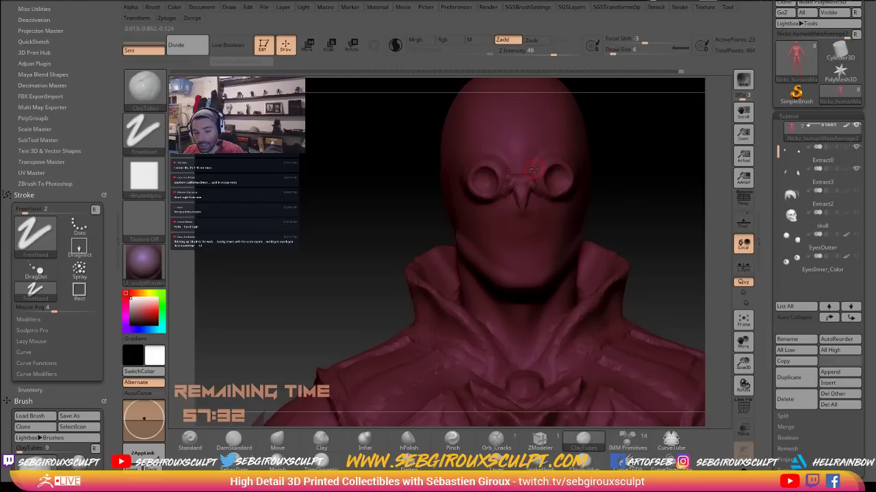
key(alt)
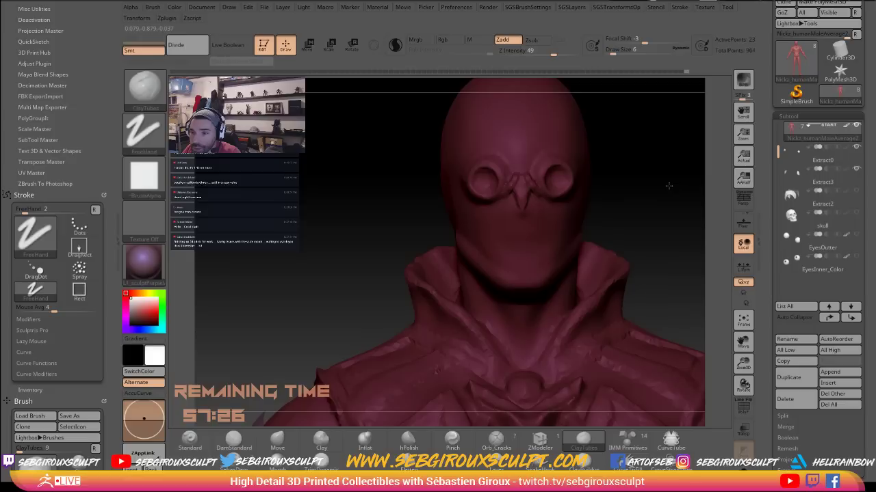
Examine the mask's goggles and nose bridge from the front and from slightly turned angles
alt+drag(669, 186, 686, 217)
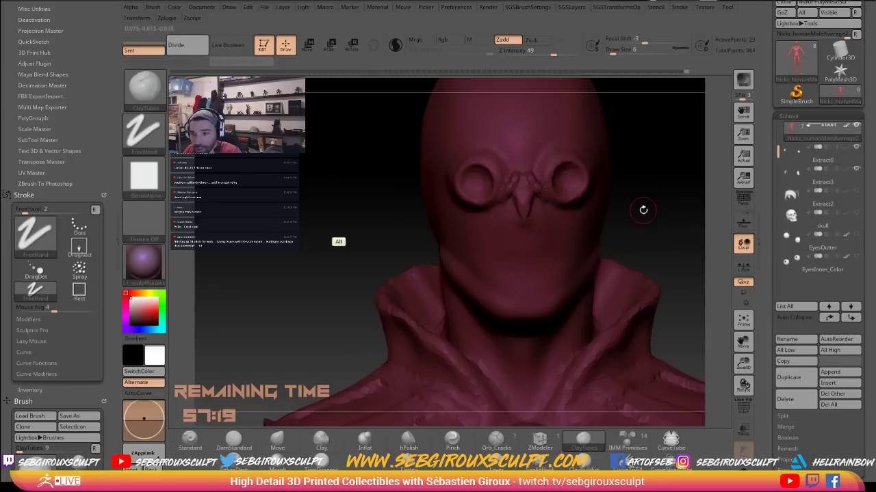
mouse_move(641, 207)
alt+mouse_down()
mouse_move(649, 222)
mouse_move(636, 223)
alt+mouse_up()
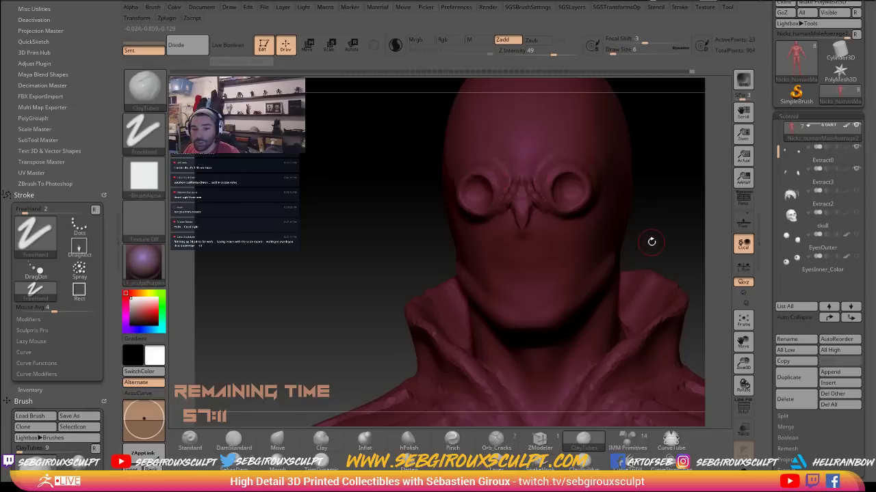
mouse_move(659, 234)
mouse_down()
mouse_move(661, 250)
mouse_move(643, 271)
mouse_up()
key(alt)
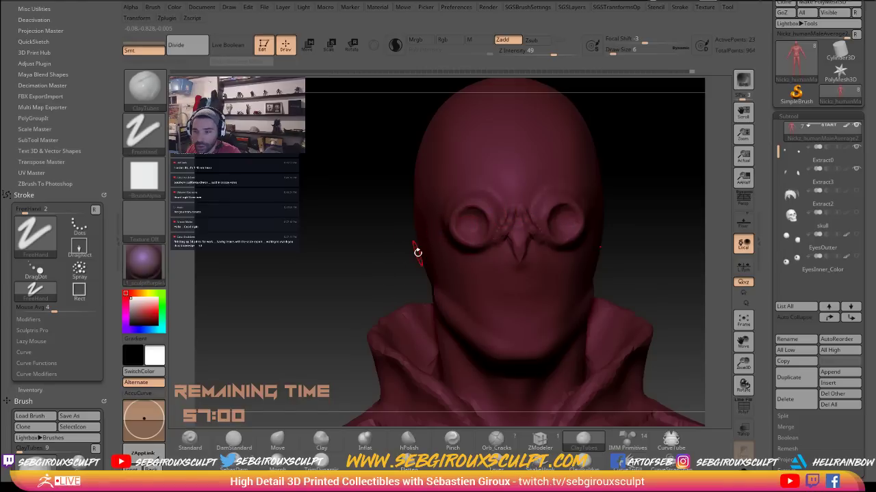
mouse_move(636, 266)
mouse_down()
mouse_move(636, 277)
mouse_move(603, 232)
mouse_up()
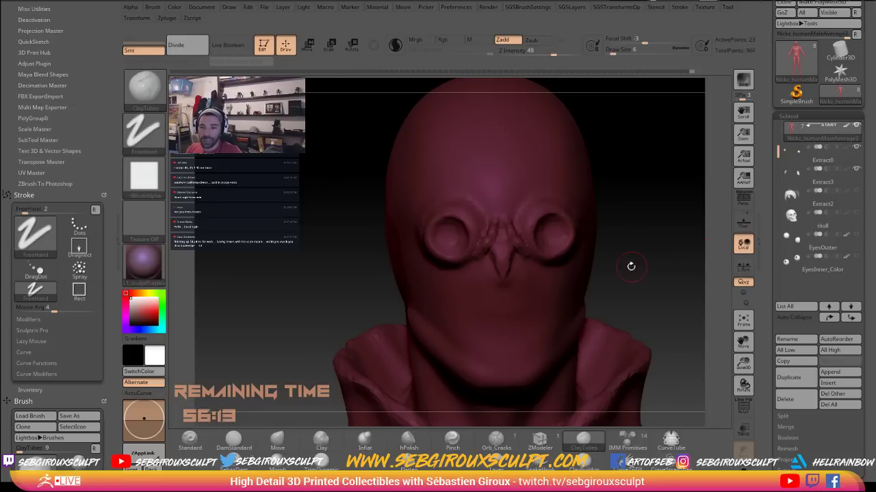
drag(647, 275, 554, 257)
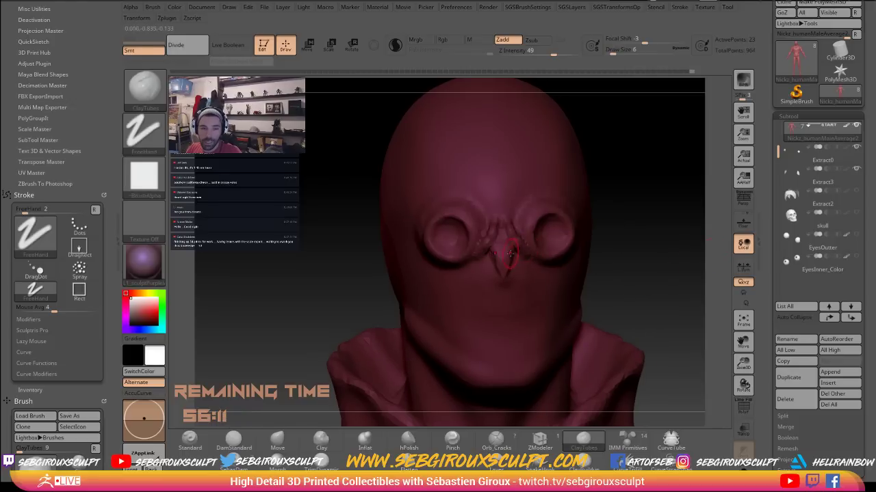
alt+drag(659, 249, 643, 294)
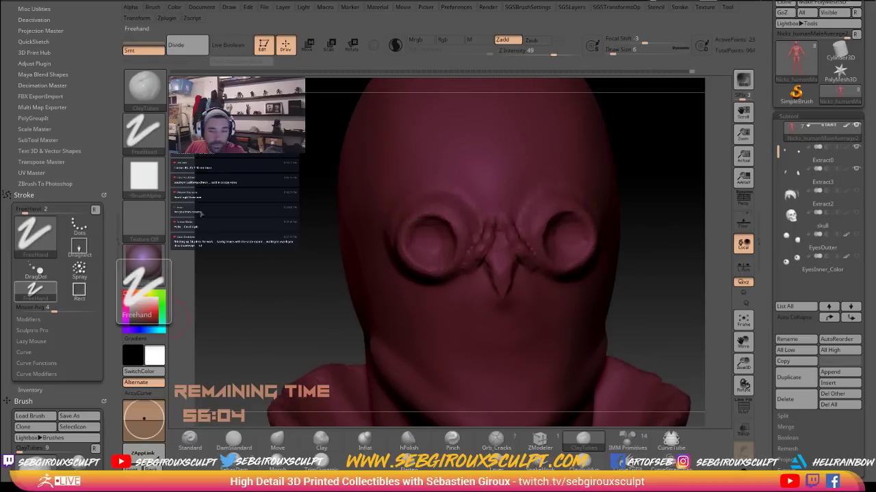
Raise a narrow vertical ridge above each goggle with ClayTubes at draw size 3
drag(220, 207, 268, 208)
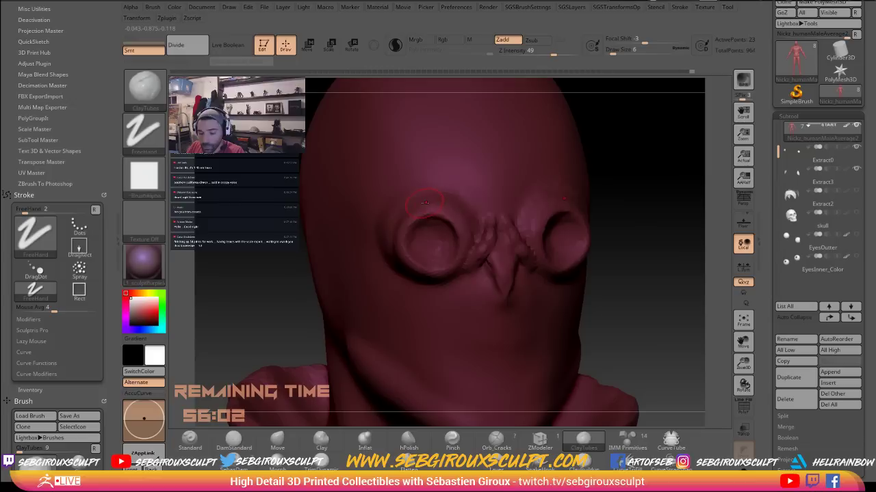
key(space)
click(424, 202)
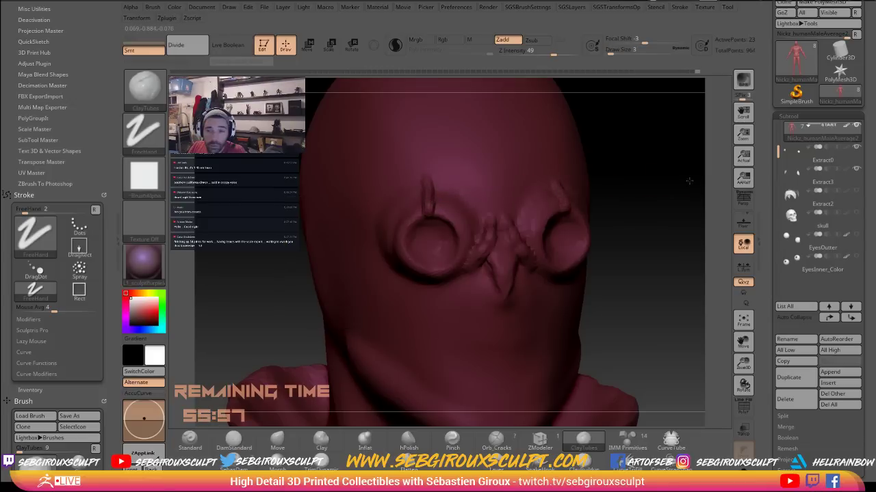
Pull the ridges above the goggles outward from the mask with the Move brush at draw sizes 8 and 3
drag(688, 180, 760, 181)
key(b)
key(m)
key(v)
key(space)
click(445, 205)
drag(489, 179, 524, 178)
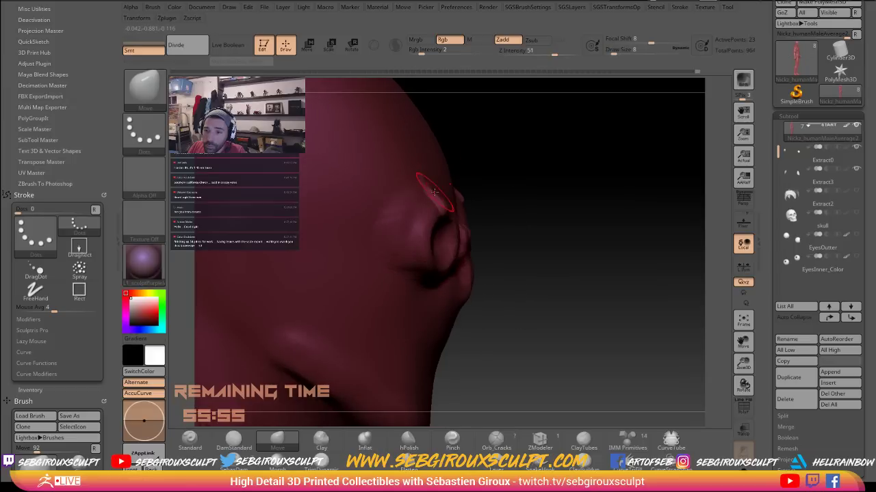
key(space)
click(431, 189)
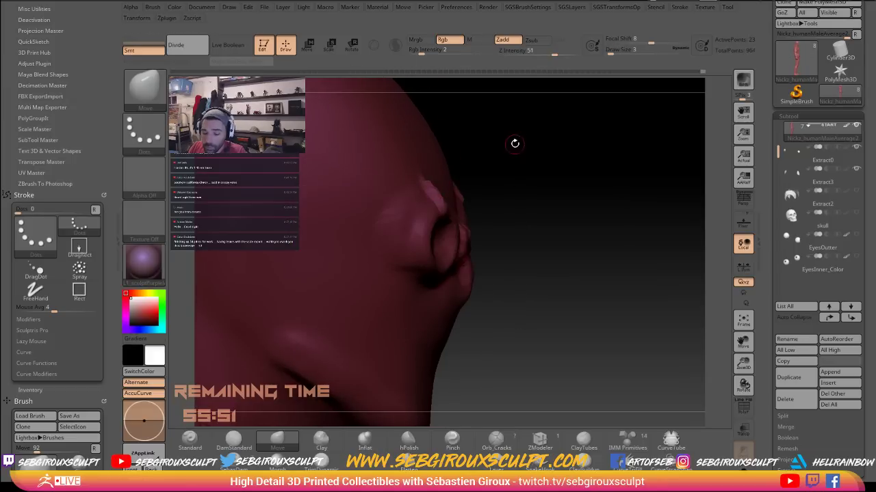
Build up the ridges above the goggles with ClayTubes at draw sizes 3 and 6
key(b)
key(c)
key(t)
mouse_move(515, 143)
mouse_down()
mouse_move(549, 198)
mouse_move(482, 195)
mouse_up()
drag(431, 179, 436, 189)
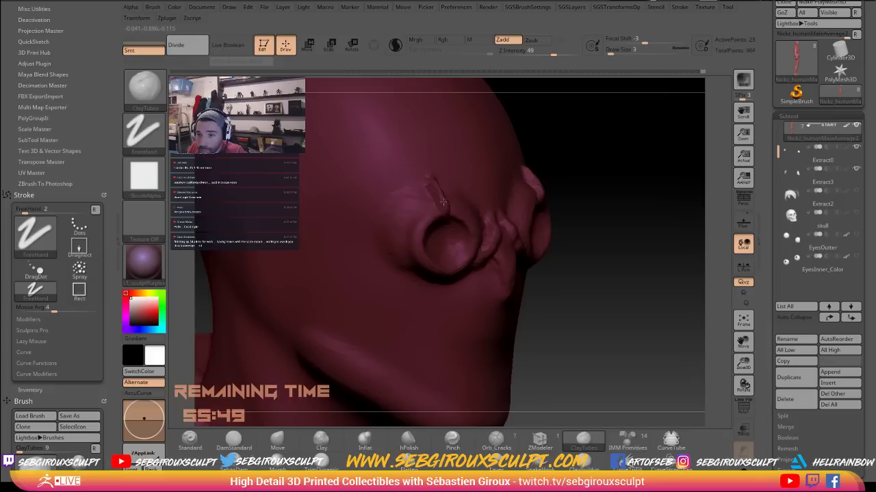
right_drag(442, 202, 436, 199)
key(space)
click(435, 193)
mouse_move(433, 191)
mouse_down()
mouse_move(439, 209)
mouse_move(434, 181)
mouse_move(440, 189)
mouse_up()
Stretch the ridges above the goggles into tall pointed horns with the Move brush at draw size 6
drag(591, 176, 632, 179)
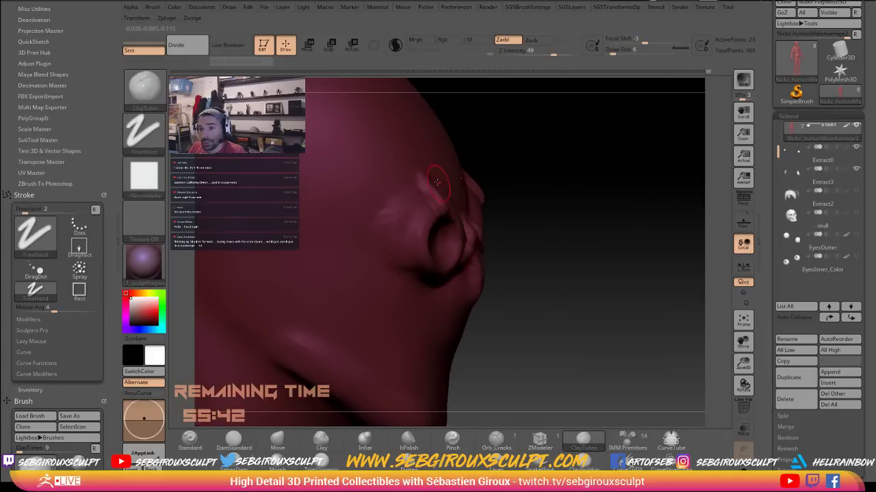
key(b)
key(m)
key(v)
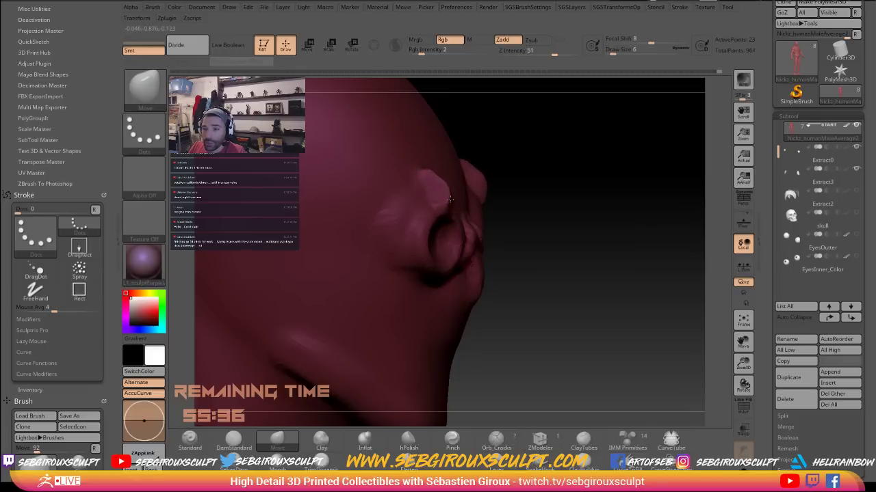
mouse_move(556, 189)
mouse_down()
mouse_move(432, 200)
mouse_move(455, 176)
mouse_move(428, 191)
mouse_move(449, 201)
mouse_up()
key(shift)
drag(502, 196, 460, 200)
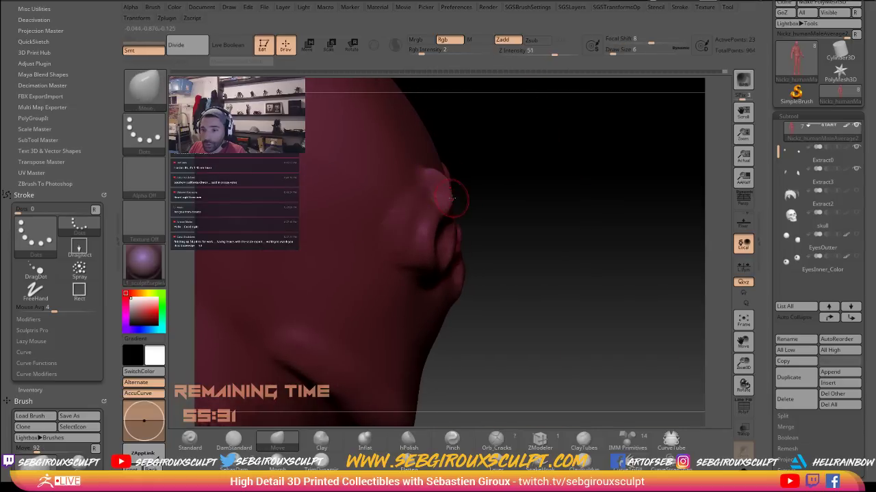
key(shift)
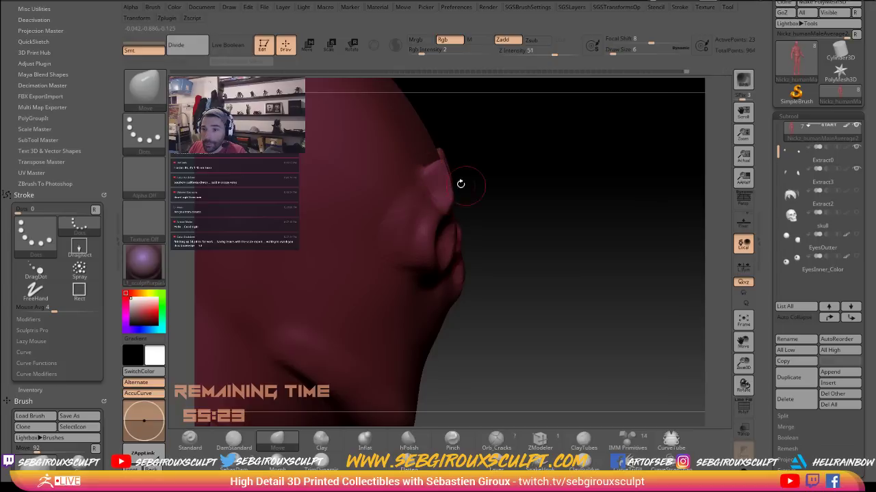
mouse_move(461, 184)
mouse_down()
mouse_move(492, 179)
mouse_move(438, 195)
mouse_move(369, 180)
mouse_move(360, 252)
mouse_up()
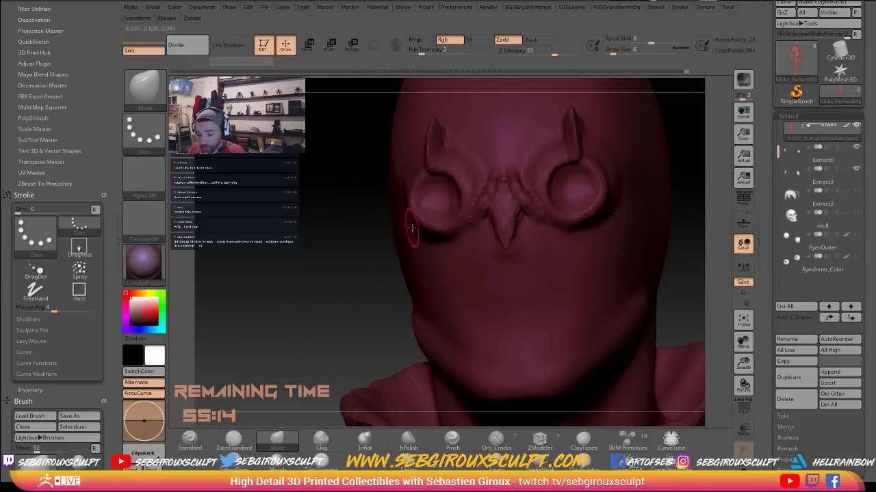
Add a small downward prong beneath each goggle rim with ClayTubes at draw size 6
key(b)
key(c)
key(t)
key(space)
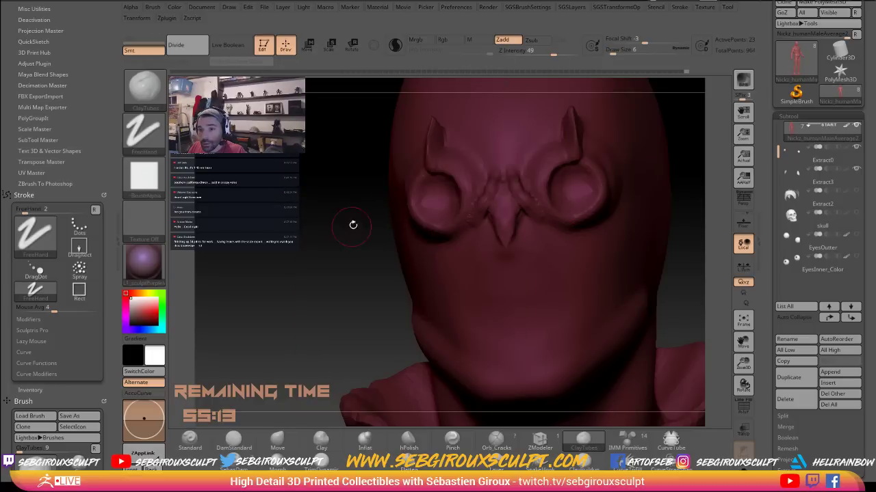
drag(356, 230, 441, 230)
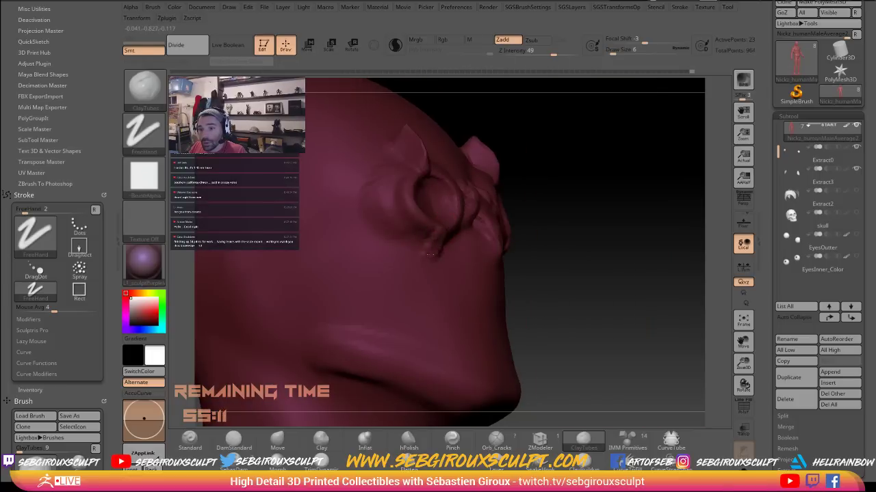
Pull the prongs beneath the goggles outward into curved hooks with the Move brush at draw size 6
drag(522, 227, 448, 232)
key(b)
key(m)
key(v)
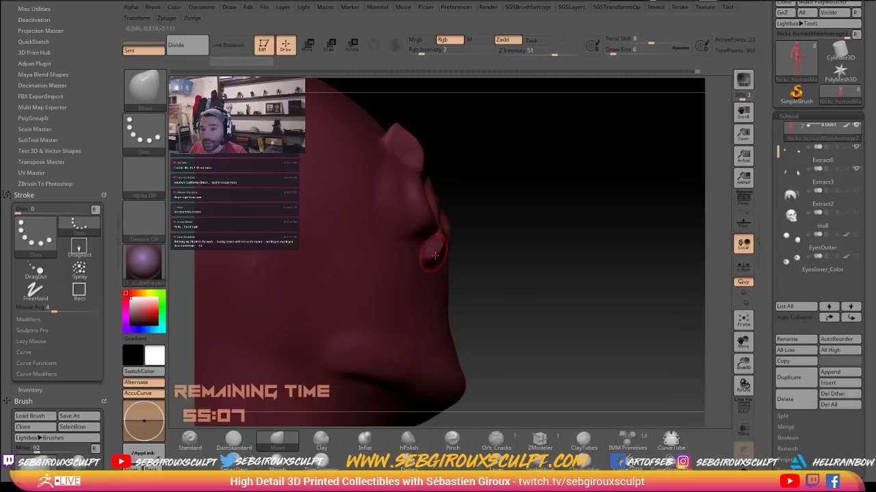
mouse_move(496, 253)
mouse_down()
mouse_move(418, 265)
mouse_move(450, 265)
mouse_move(446, 253)
mouse_up()
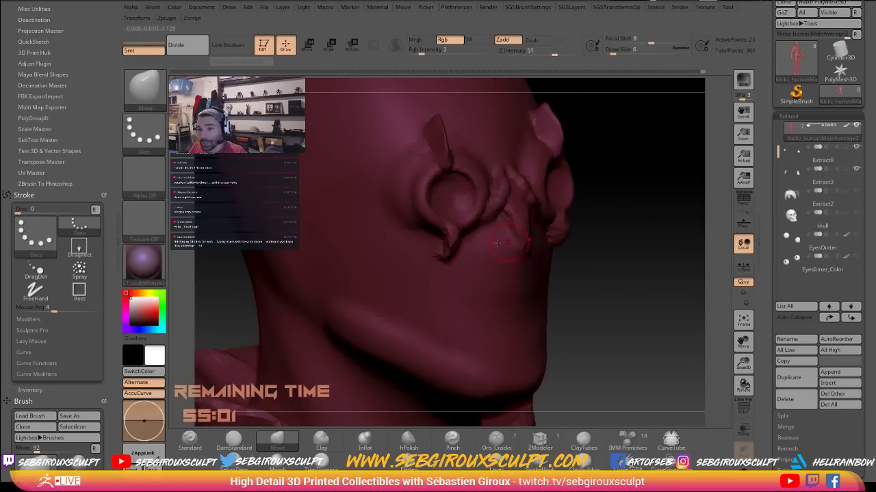
Smooth the hooked prongs beneath the goggles and pull them out from the face with the Move brush at draw size 6
drag(618, 255, 665, 259)
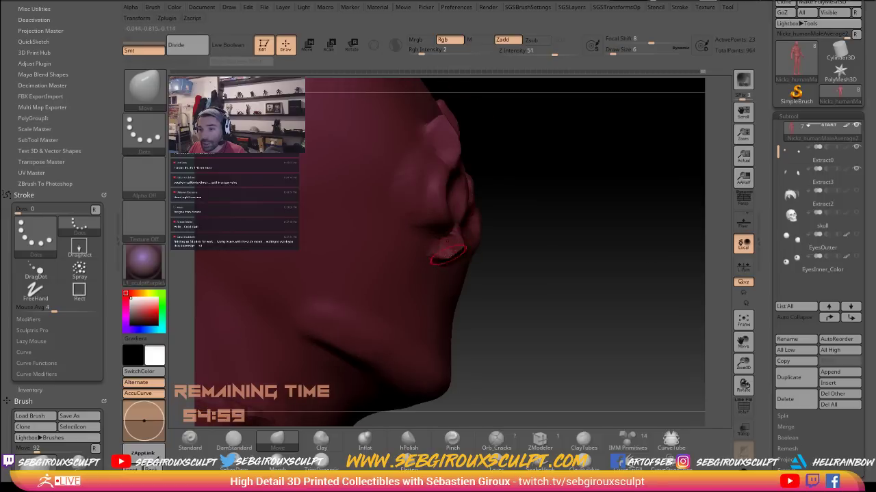
drag(530, 267, 447, 243)
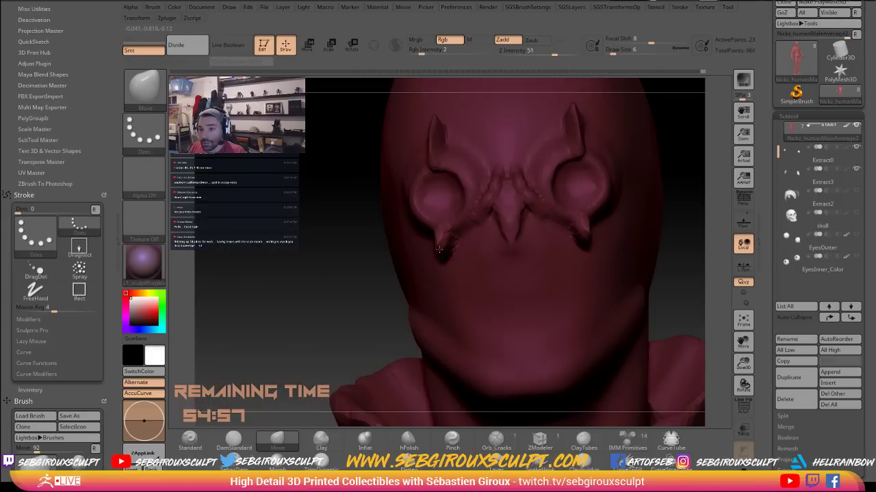
drag(368, 247, 680, 240)
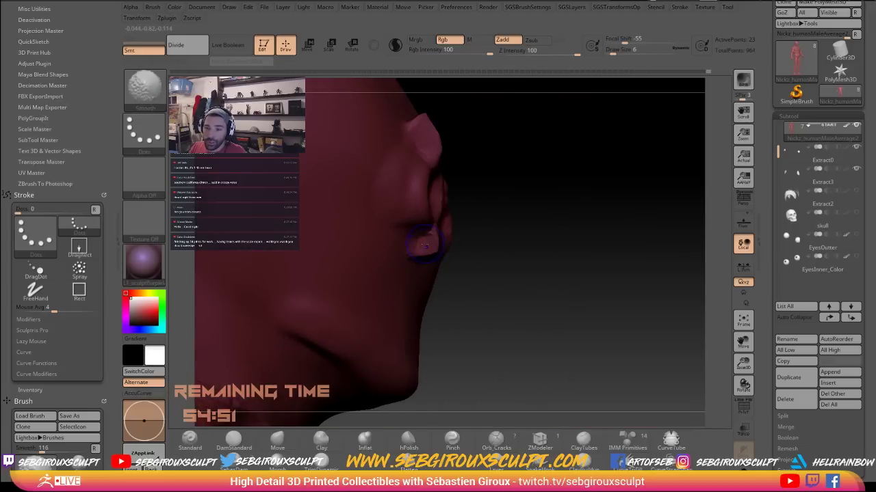
drag(417, 247, 476, 198)
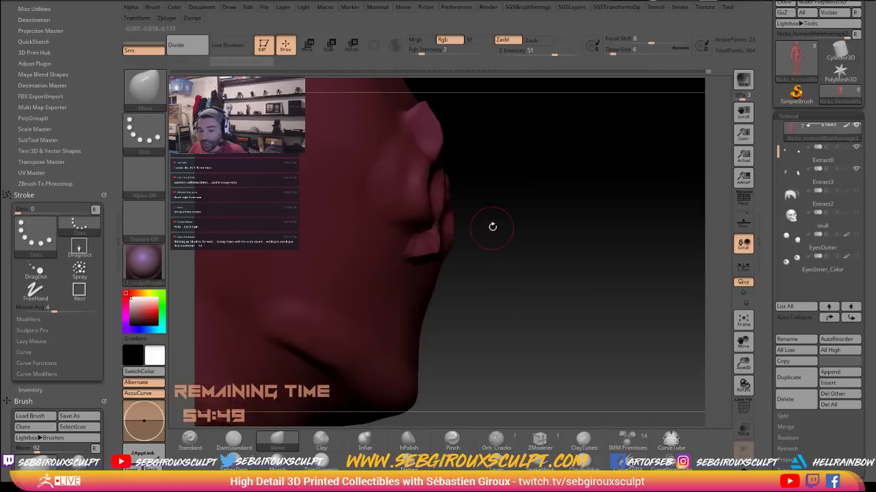
Thicken the prongs beneath the goggles with ClayTubes and reshape their hooked tips with the Move brush
key(b)
key(c)
key(t)
drag(483, 262, 399, 255)
key(b)
key(m)
key(v)
drag(346, 248, 415, 257)
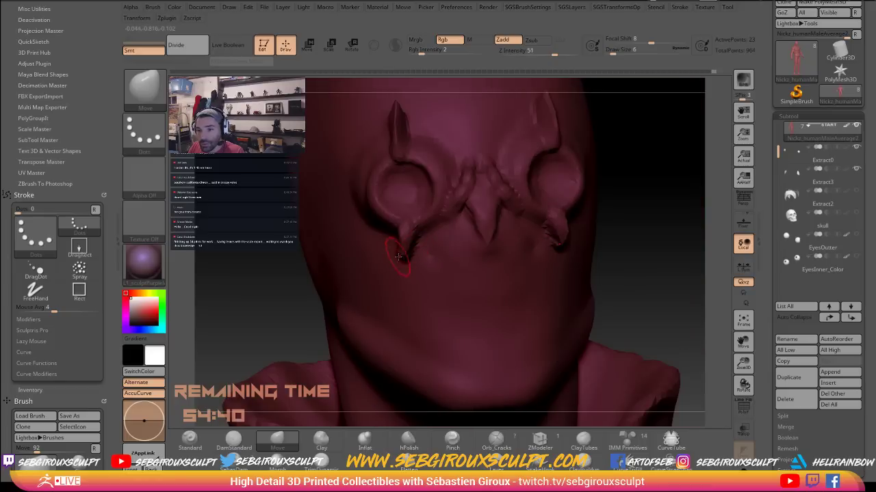
Smooth the surface around the hooked prongs and refine their outline with the Move brush at draw size 6
drag(653, 252, 713, 252)
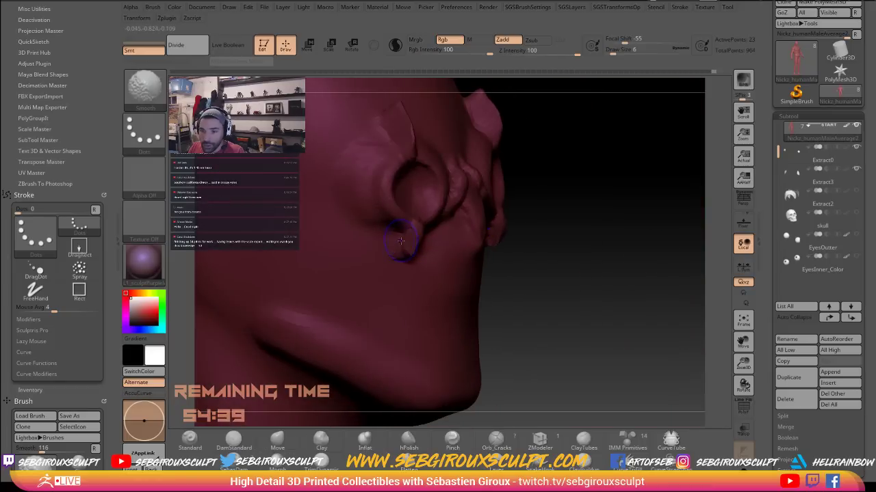
mouse_move(547, 244)
mouse_down()
mouse_move(417, 239)
mouse_move(419, 254)
mouse_move(646, 267)
mouse_move(630, 256)
mouse_move(638, 255)
mouse_move(645, 275)
mouse_up()
key(shift)
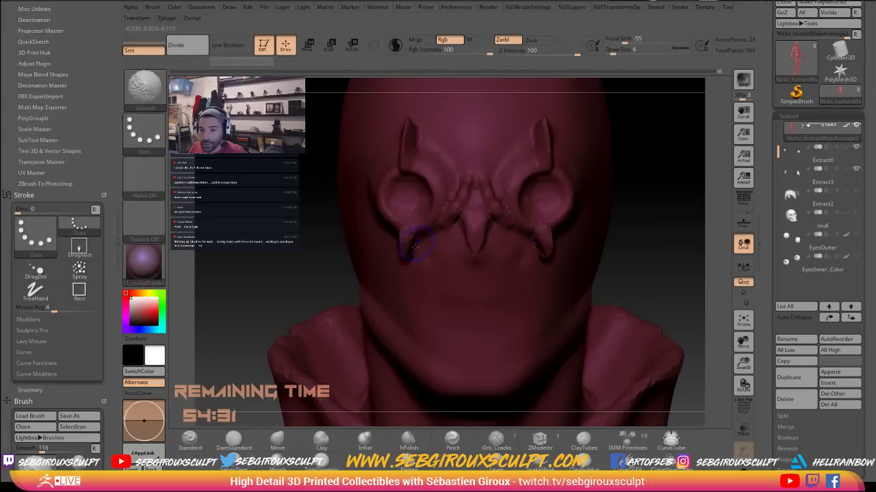
drag(264, 190, 373, 191)
drag(462, 233, 422, 247)
shift+drag(569, 245, 575, 249)
alt+drag(692, 265, 472, 218)
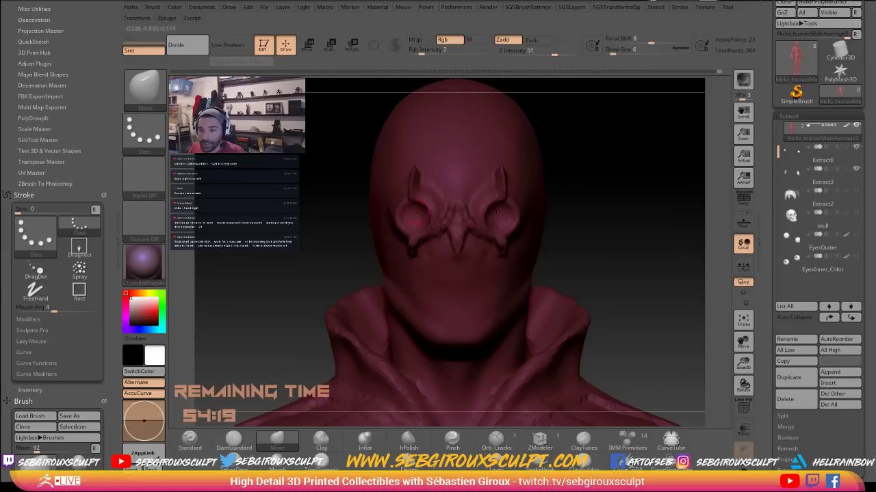
Examine the whole figure from several angles, from the mask and chest emblem down the arms and legs
alt+drag(627, 253, 539, 267)
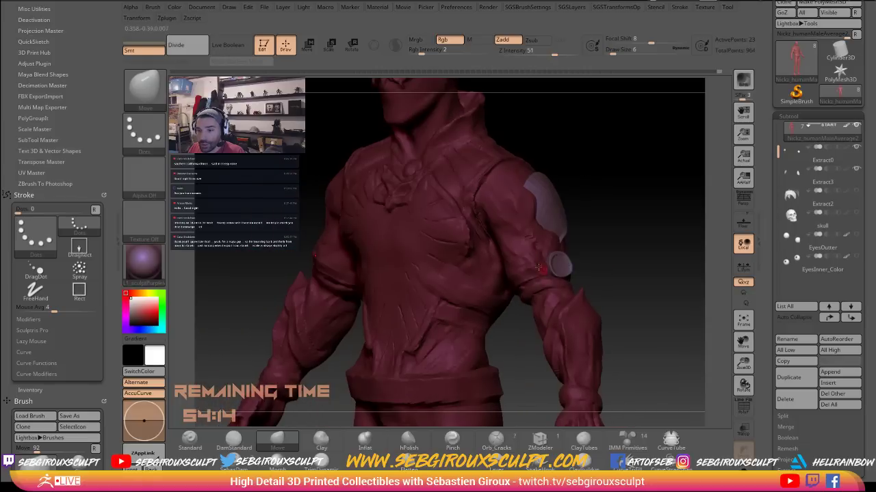
drag(594, 266, 527, 136)
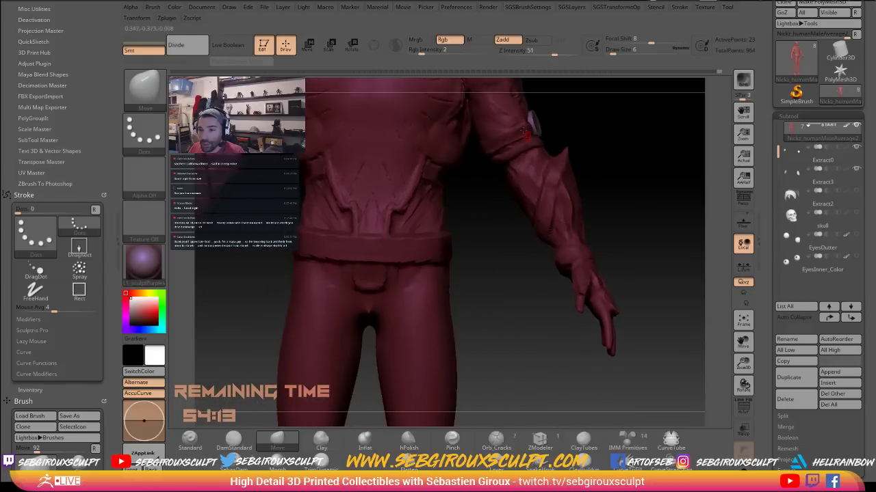
alt+drag(511, 262, 540, 164)
drag(515, 247, 537, 252)
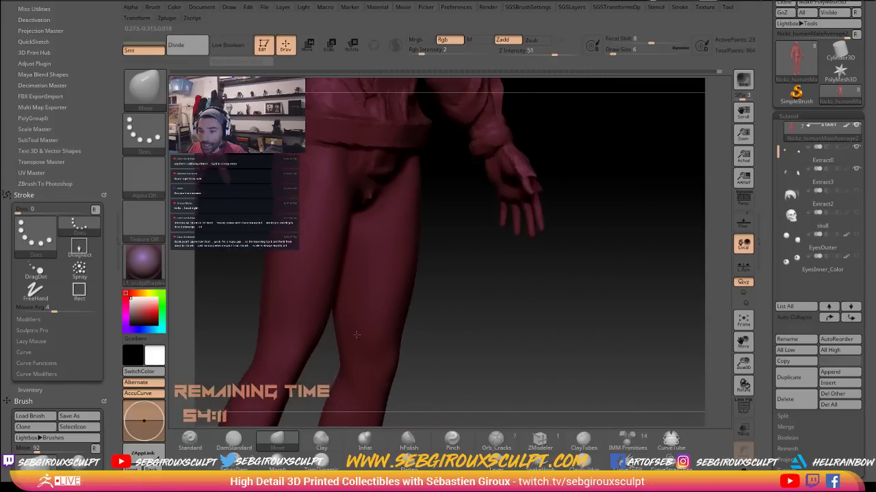
mouse_move(521, 320)
alt+mouse_down()
mouse_move(525, 263)
mouse_move(534, 410)
alt+mouse_up()
drag(611, 199, 582, 232)
alt+drag(580, 137, 527, 318)
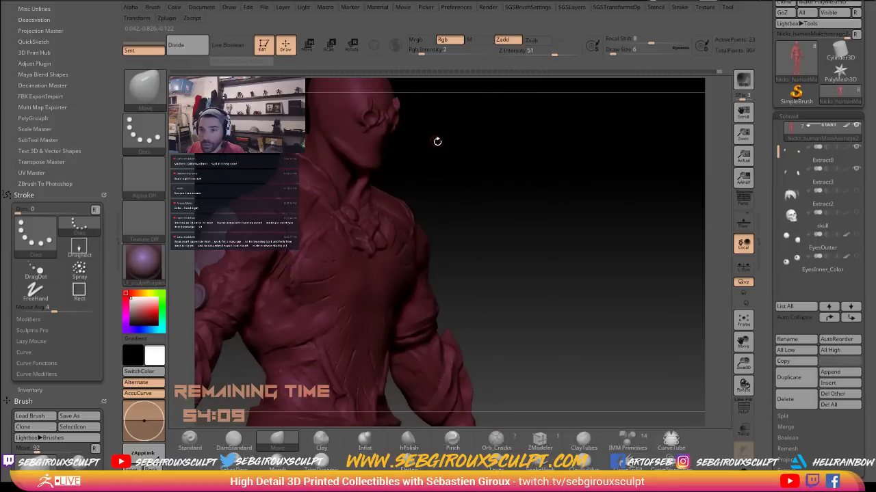
mouse_move(438, 141)
mouse_down()
mouse_move(473, 177)
mouse_move(413, 169)
mouse_up()
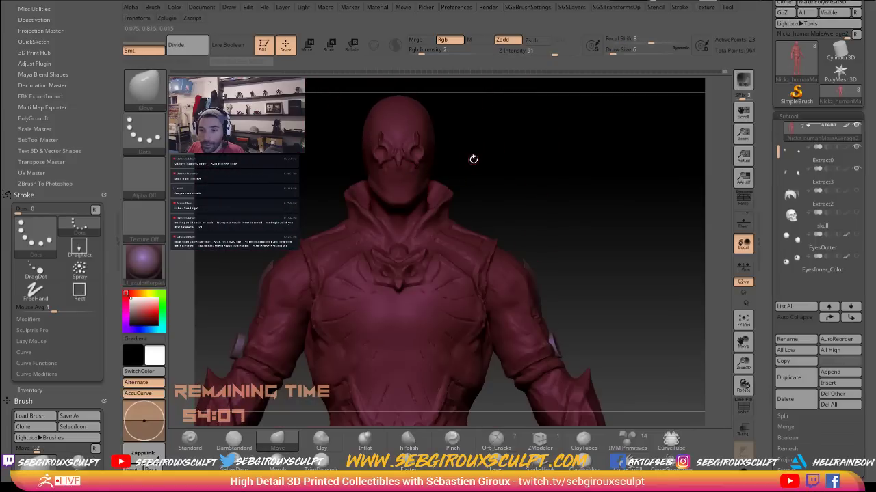
mouse_move(473, 160)
alt+mouse_down()
mouse_move(524, 148)
mouse_move(489, 162)
alt+mouse_up()
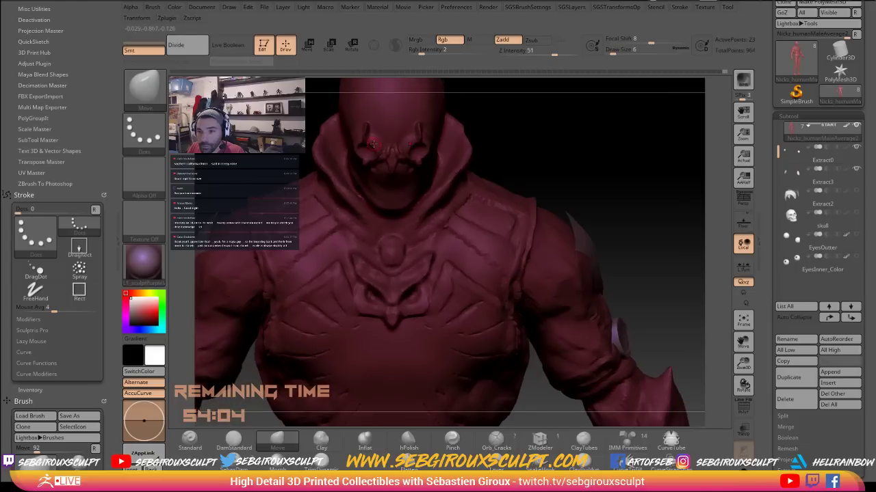
Adjust the mask's profile around the goggles with the Move brush at draw size 33
click(621, 51)
mouse_move(527, 122)
mouse_down()
mouse_move(532, 148)
mouse_move(345, 139)
mouse_up()
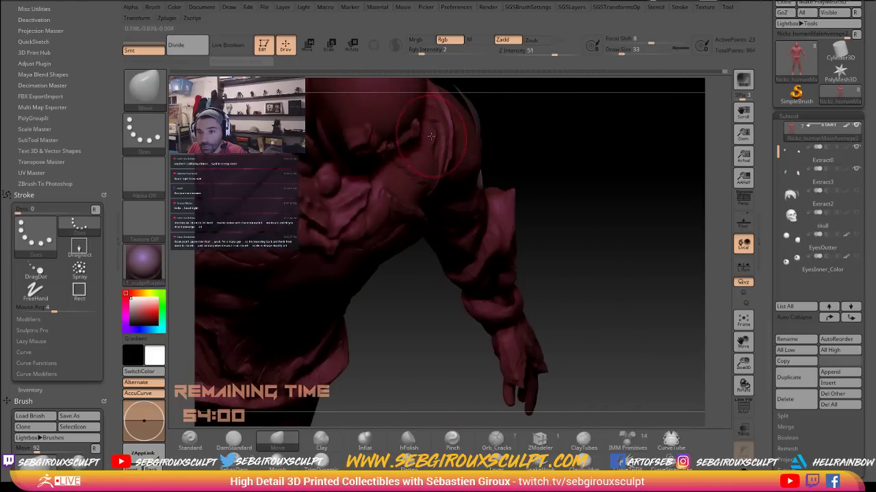
mouse_move(346, 138)
mouse_down()
mouse_move(551, 147)
mouse_move(347, 143)
mouse_up()
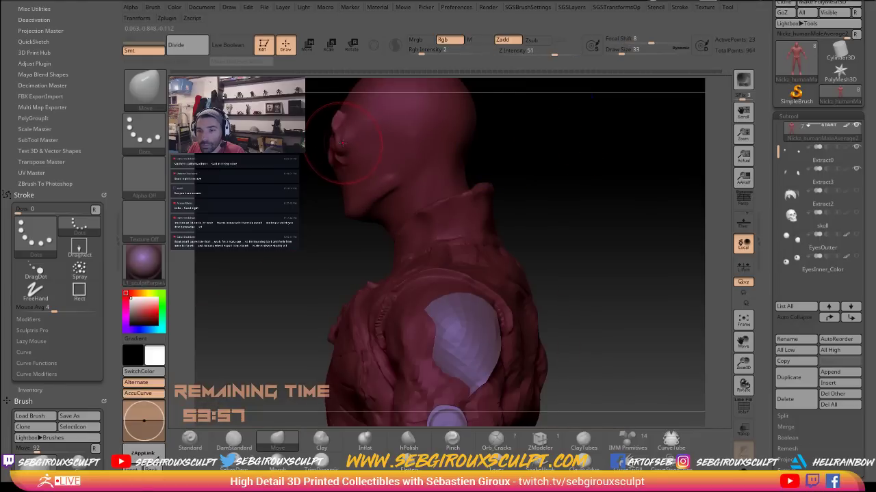
drag(534, 146, 494, 177)
Smooth the cheeks below the goggles at draw size 14 and adjust the mask's shape with the Move brush
key(space)
click(331, 188)
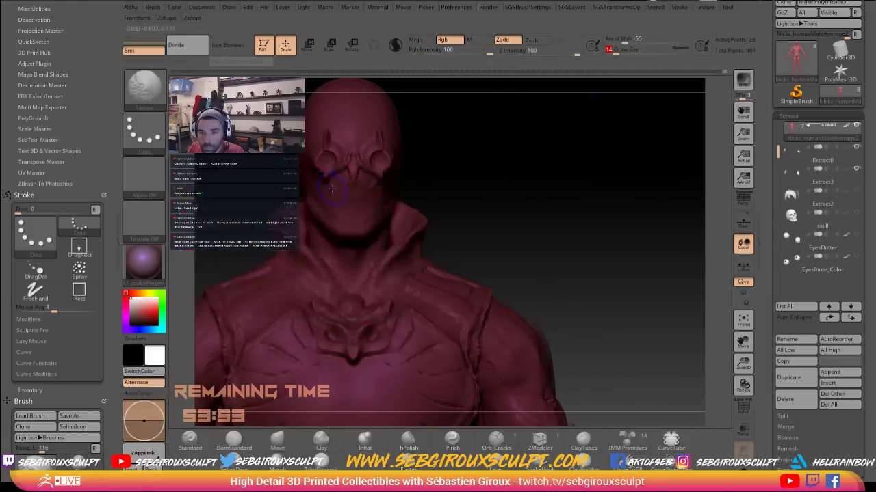
key(shift)
key(b)
key(m)
key(v)
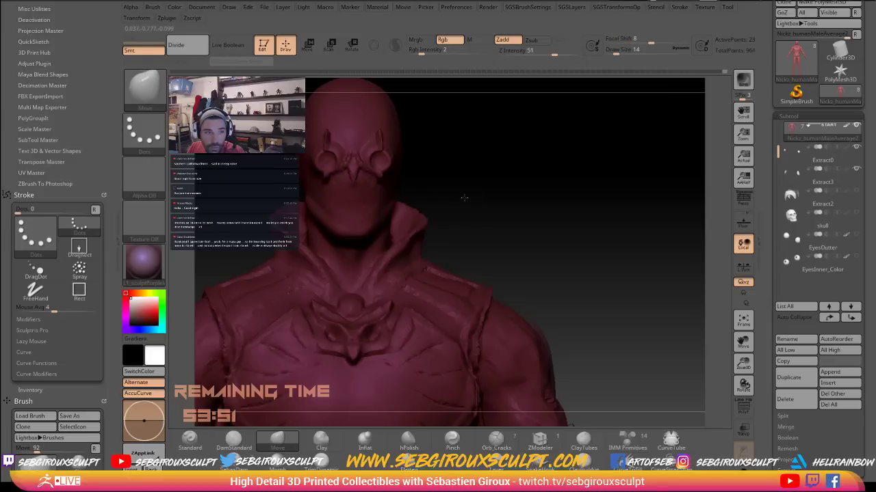
mouse_move(468, 198)
mouse_down()
mouse_move(503, 199)
mouse_move(404, 190)
mouse_up()
Build up a strap running back from the goggles along the side of the head with ClayTubes at draw size 14
key(b)
key(c)
key(t)
drag(461, 174, 412, 170)
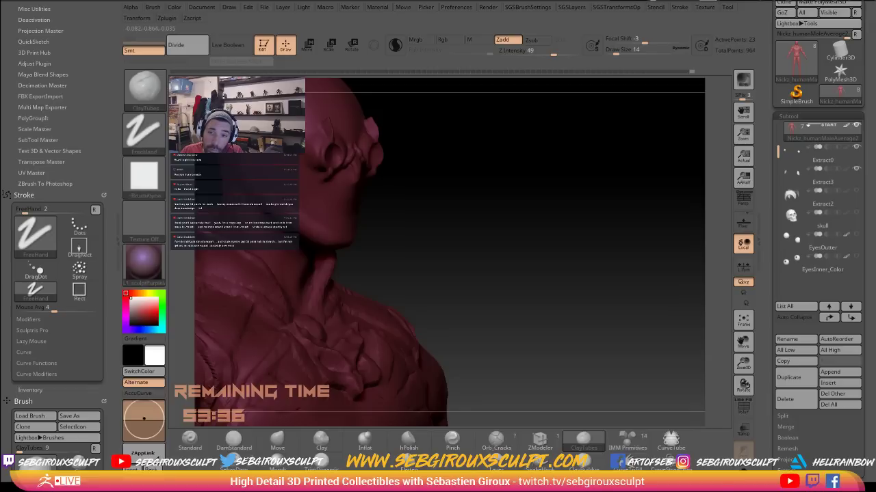
mouse_move(397, 126)
mouse_down()
mouse_move(450, 134)
mouse_move(451, 201)
mouse_up()
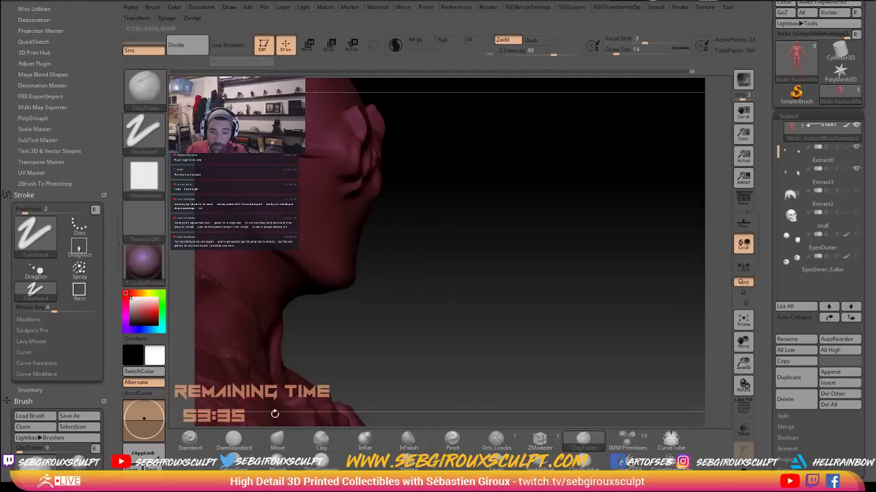
Carve the edges of the goggle strap with DamStandard at draw size 4
click(234, 441)
drag(438, 259, 383, 205)
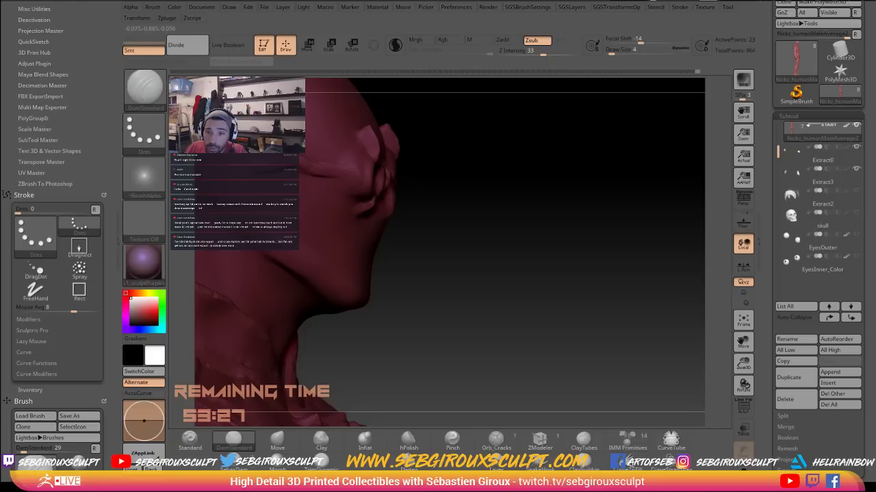
mouse_move(424, 149)
mouse_down()
mouse_move(385, 102)
mouse_move(407, 125)
mouse_up()
key(backslash)
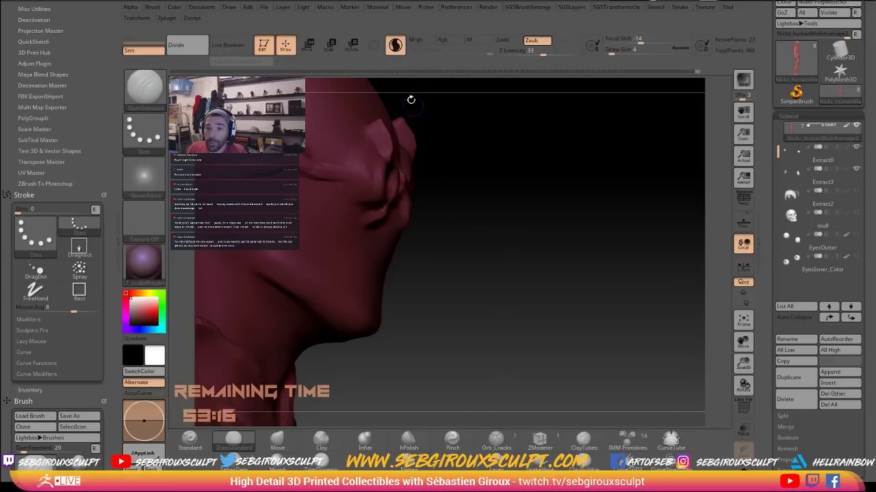
Sculpt a small pointed ornament on the upper edge of the goggle strap with DamStandard at draw size 4
mouse_move(448, 156)
mouse_down()
mouse_move(432, 197)
mouse_move(424, 195)
mouse_move(492, 218)
mouse_move(444, 232)
mouse_up()
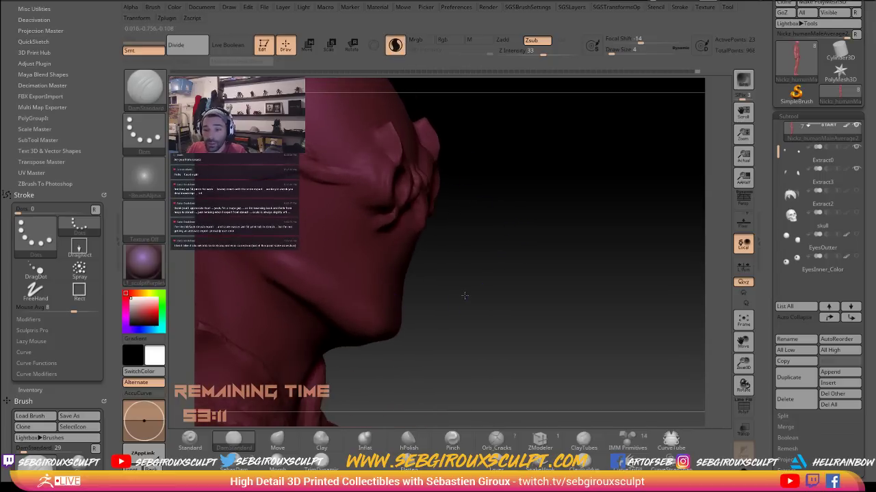
drag(479, 293, 563, 255)
drag(548, 290, 504, 264)
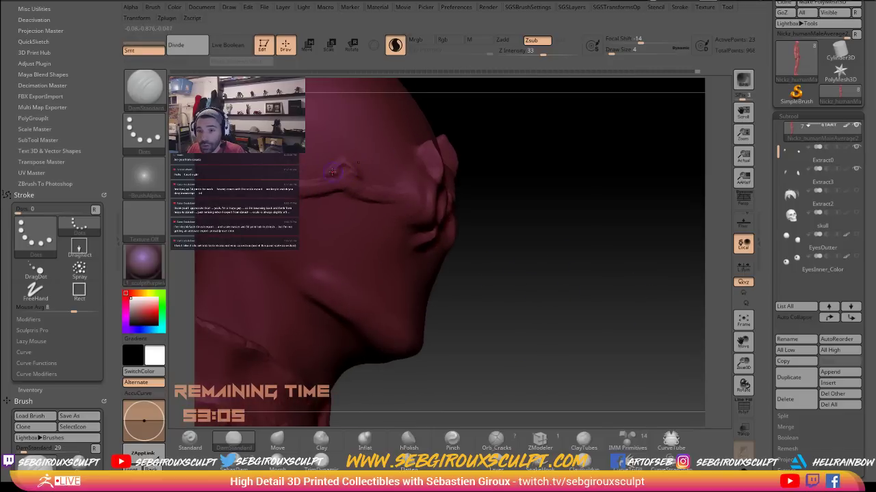
mouse_move(515, 238)
mouse_down()
mouse_move(587, 266)
mouse_move(598, 280)
mouse_move(522, 254)
mouse_up()
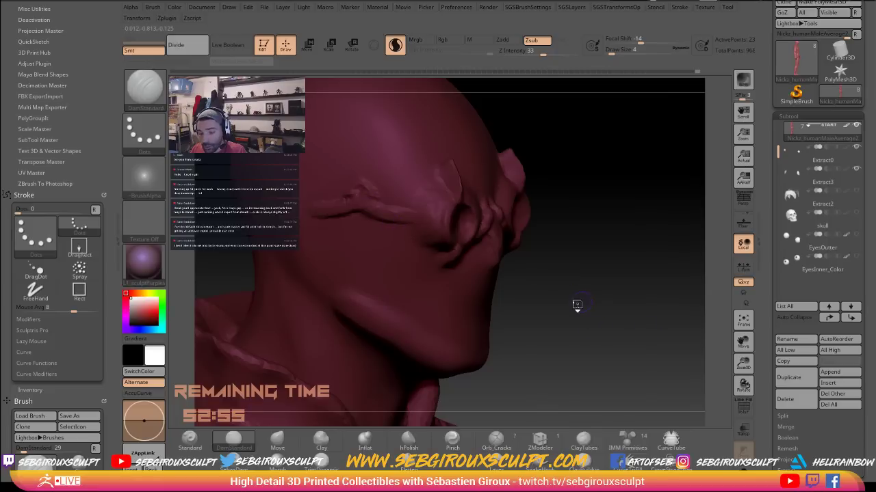
Examine the goggle strap in relation to the rest of the figure, from the head down to the bare feet
key(3)
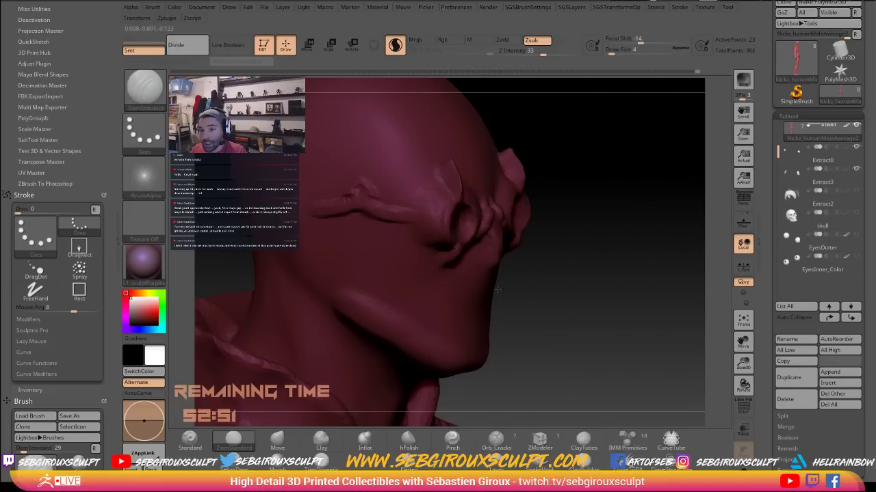
alt+drag(574, 326, 587, 309)
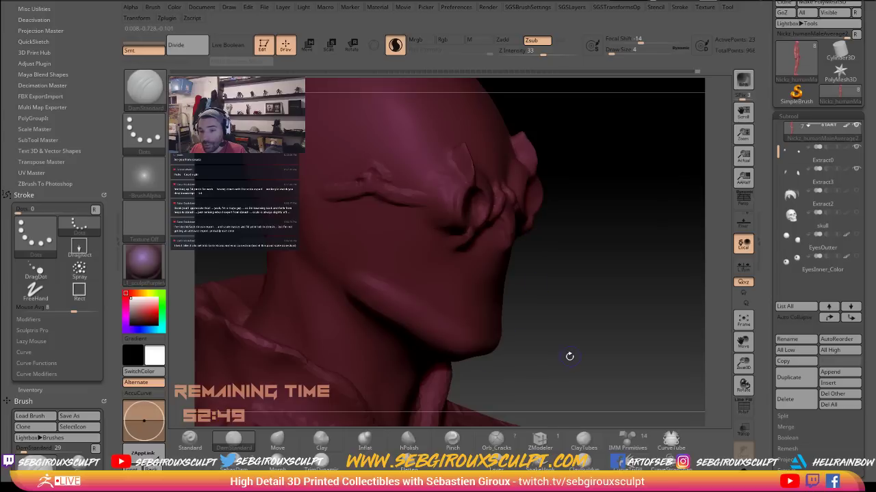
drag(569, 358, 500, 381)
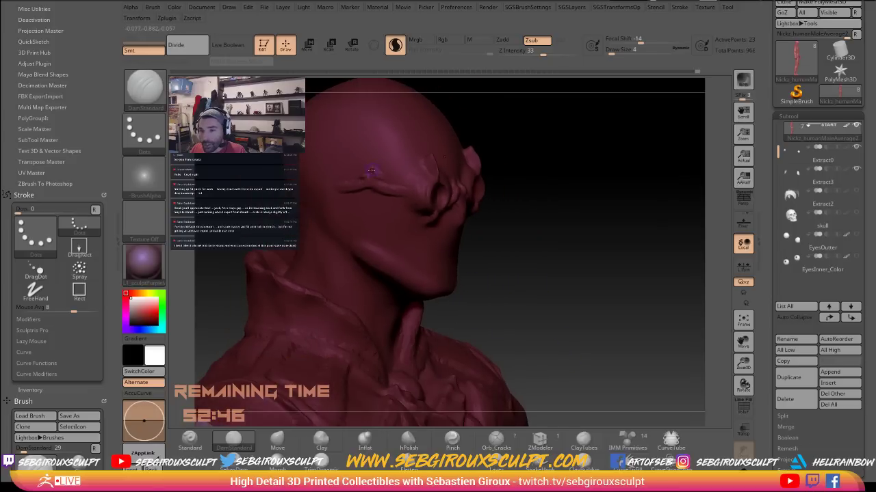
alt+drag(518, 235, 628, 51)
drag(670, 160, 666, 242)
alt+drag(607, 316, 639, 300)
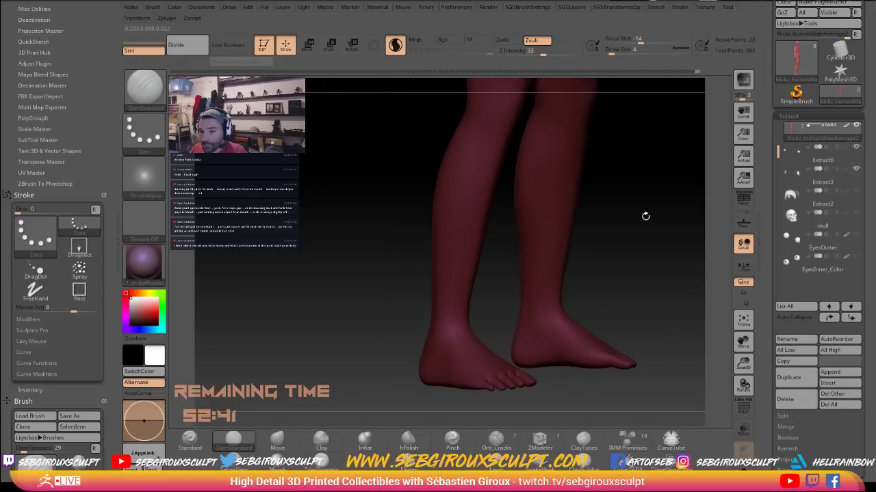
alt+drag(645, 216, 592, 357)
alt+drag(602, 161, 684, 296)
alt+drag(636, 219, 649, 373)
alt+drag(571, 176, 641, 217)
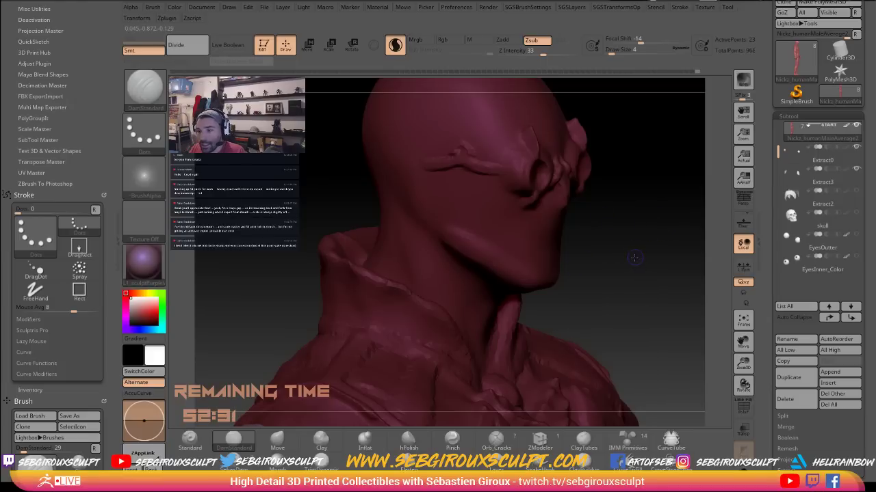
Mask a round patch on the side of the head beneath the goggle strap and invert the mask
mouse_move(634, 257)
mouse_down()
mouse_move(636, 267)
mouse_move(642, 264)
mouse_up()
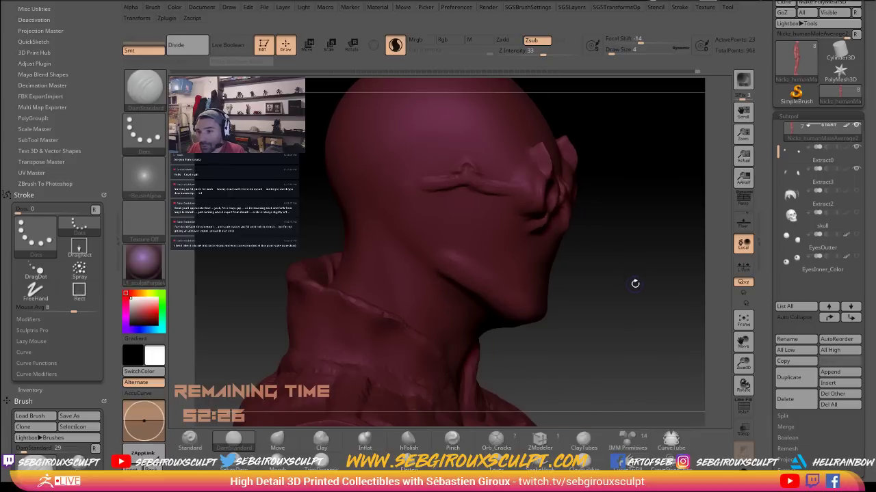
drag(636, 295, 634, 298)
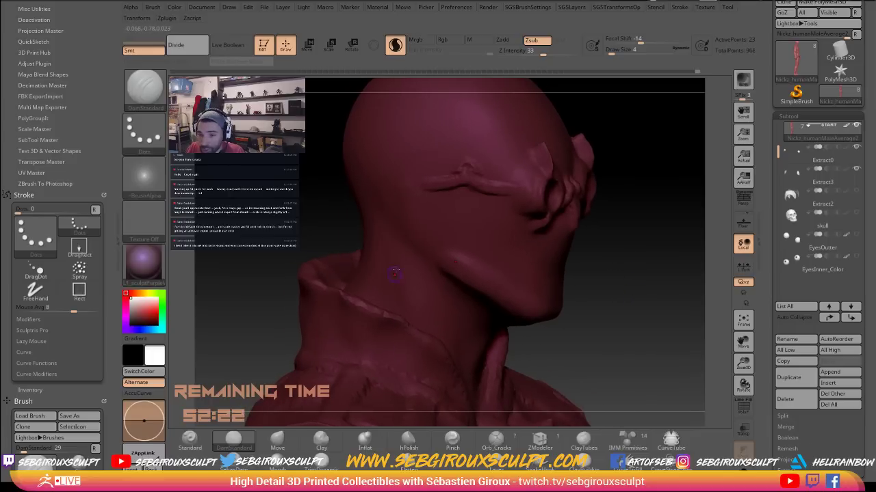
drag(633, 248, 623, 285)
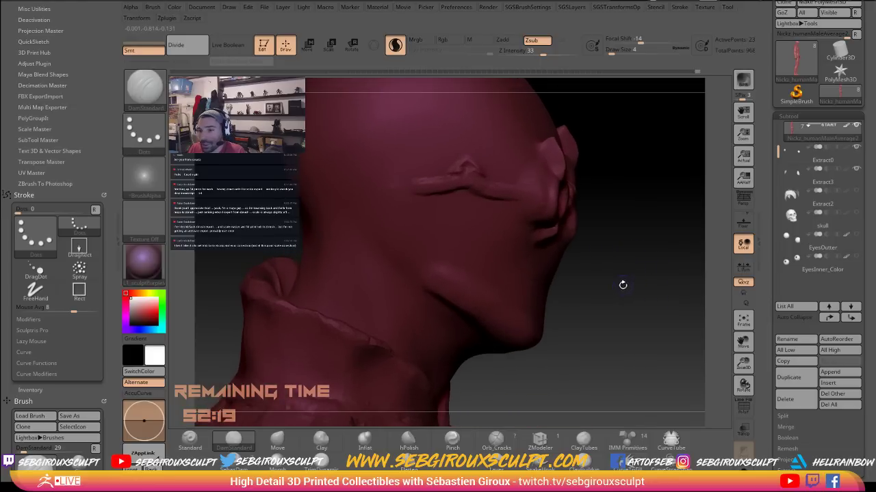
ctrl+drag(435, 230, 445, 236)
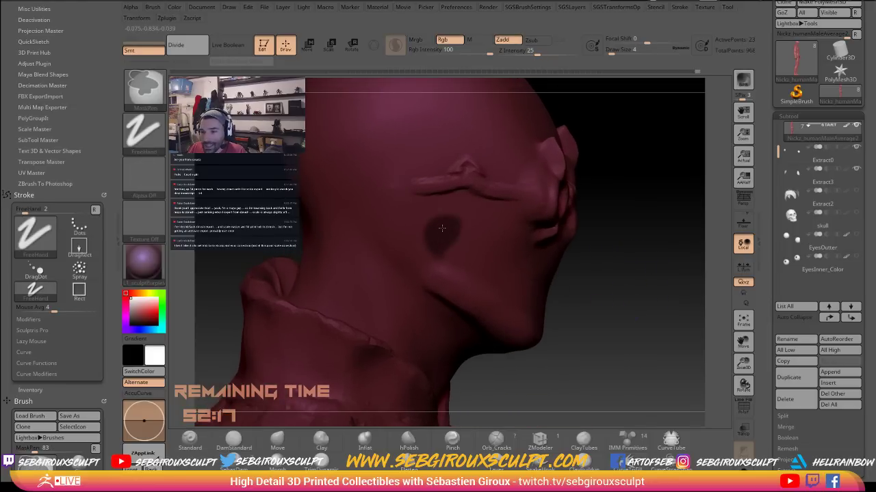
ctrl+click(645, 283)
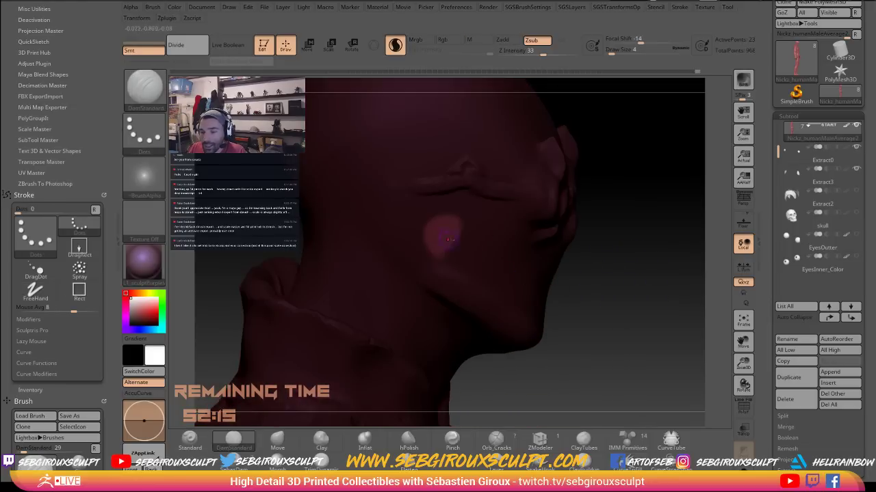
Clear the mask and build up small prongs beneath the goggle strap's ornament with ClayTubes at draw size 4
ctrl+drag(638, 279, 641, 339)
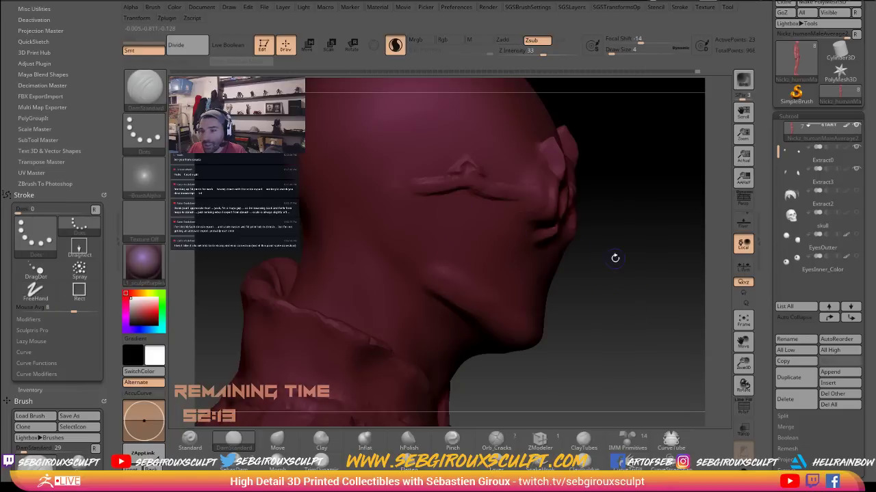
drag(615, 257, 490, 223)
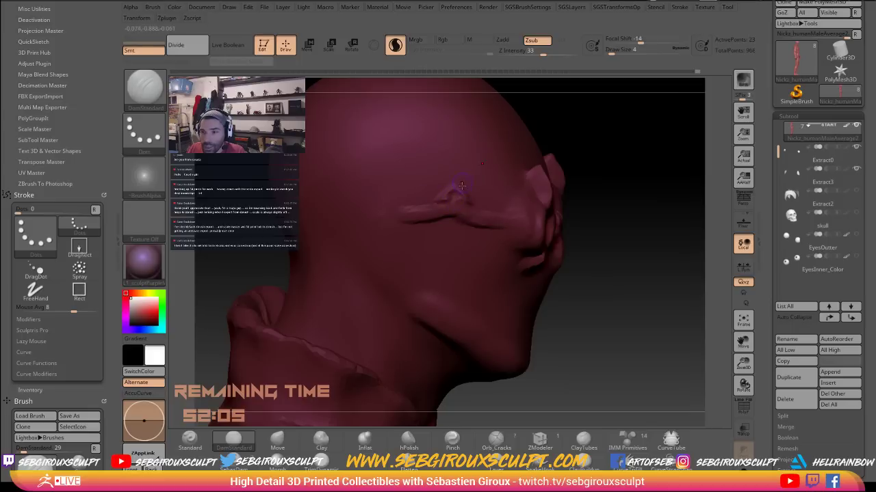
alt+drag(617, 159, 613, 199)
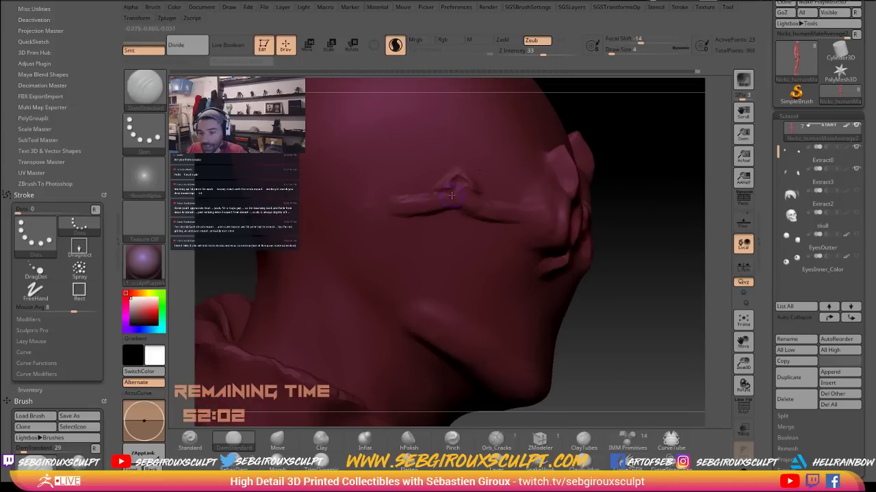
key(b)
key(c)
key(t)
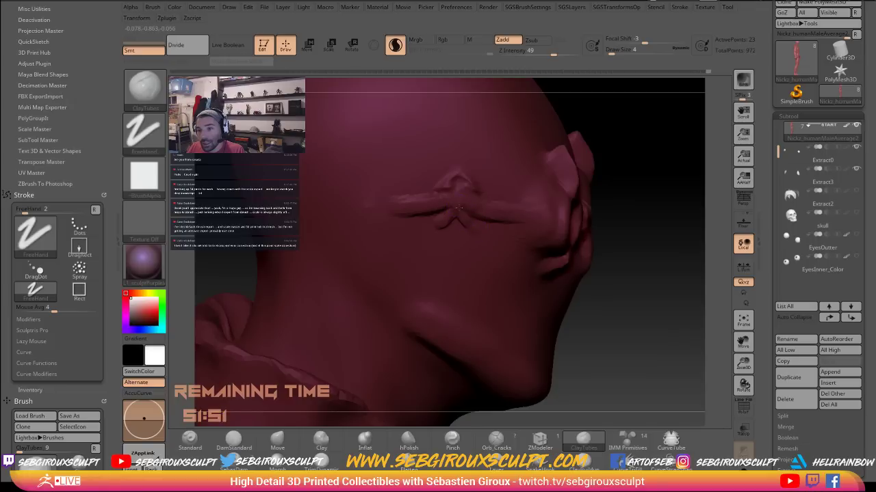
Define the strap ornament's pointed top with DamStandard and ClayTubes at draw size 4, and smooth its lower prongs
click(234, 441)
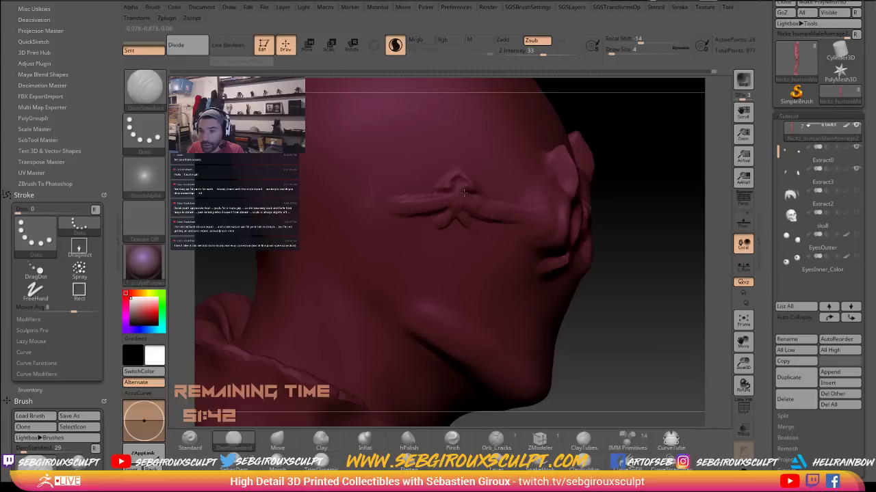
key(b)
key(c)
key(t)
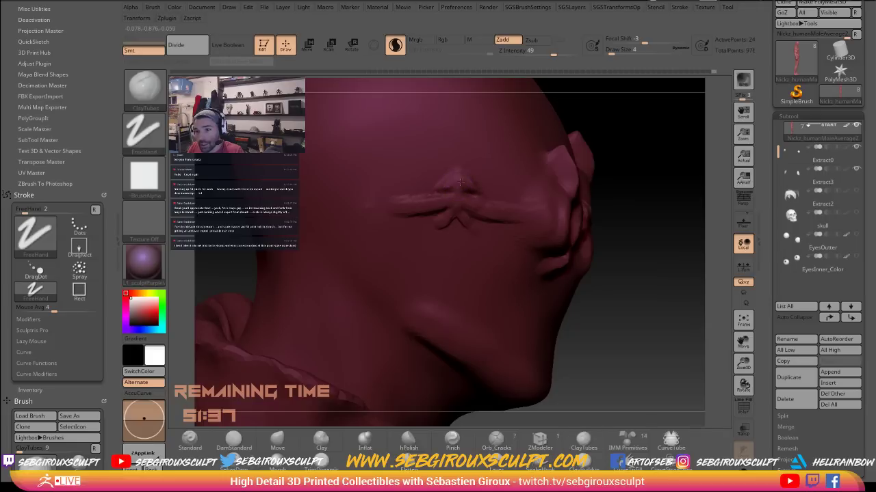
key(shift)
key(shift)
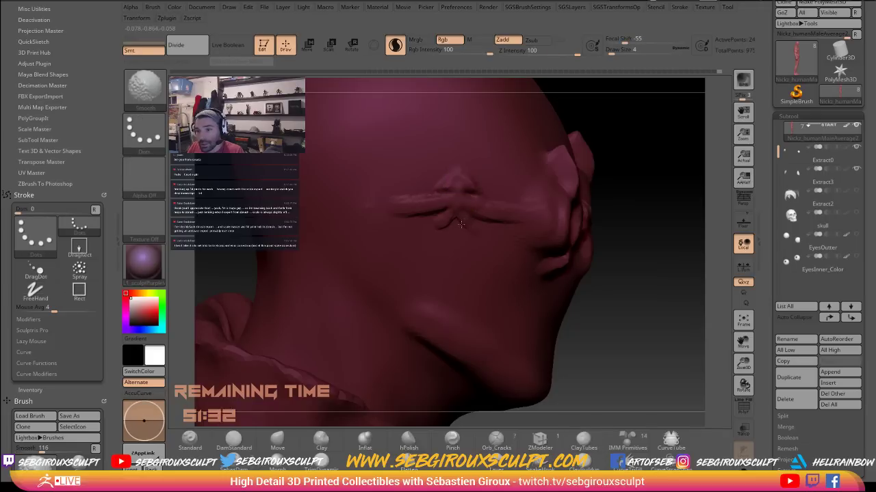
alt+drag(633, 236, 672, 258)
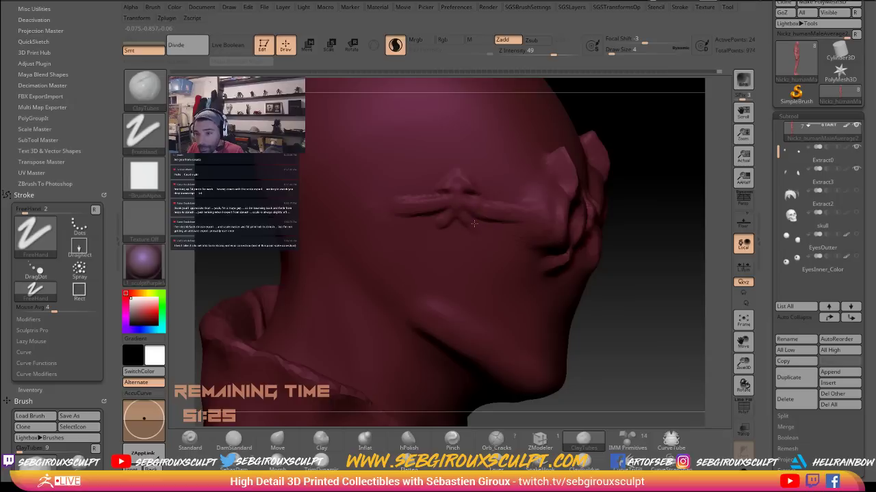
Carve grooves that separate the ornament's prongs from the goggle strap with DamStandard at draw size 4
click(233, 441)
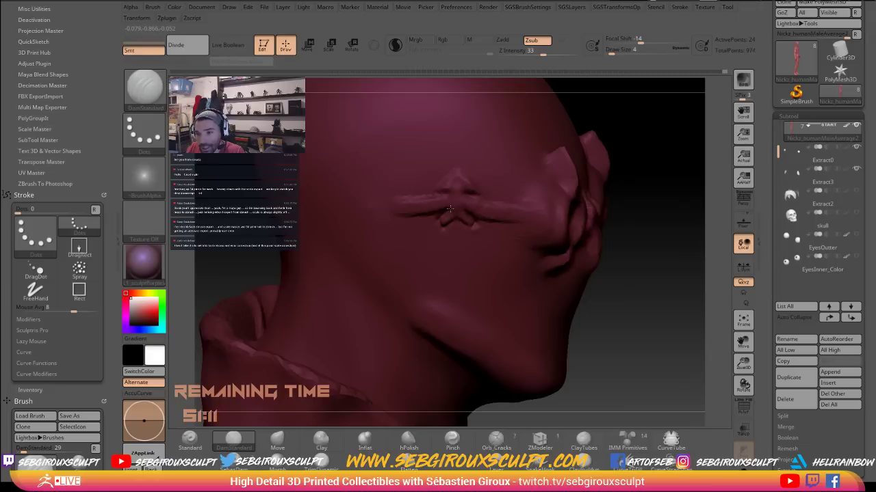
drag(450, 209, 469, 204)
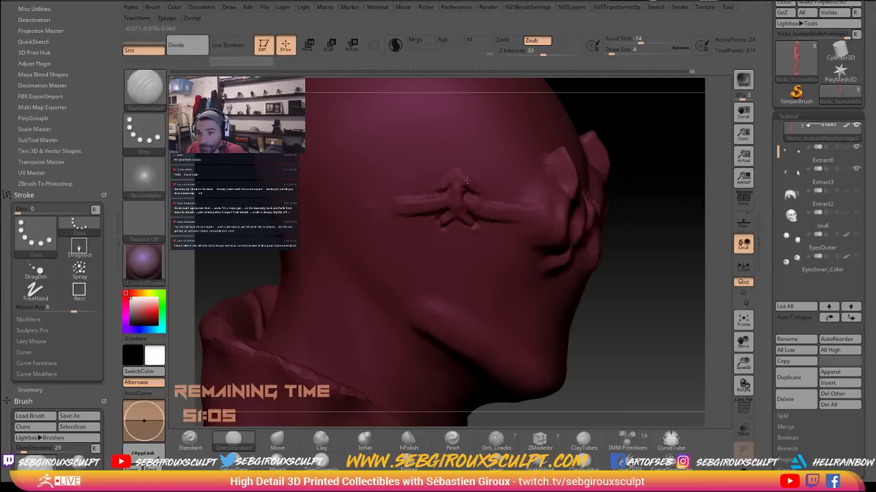
mouse_move(631, 210)
mouse_down()
mouse_move(618, 201)
mouse_move(655, 207)
mouse_up()
Build up a raised rounded ear disc on the side of the head, over the strap's back end, with ClayTubes
key(b)
key(m)
key(v)
key(space)
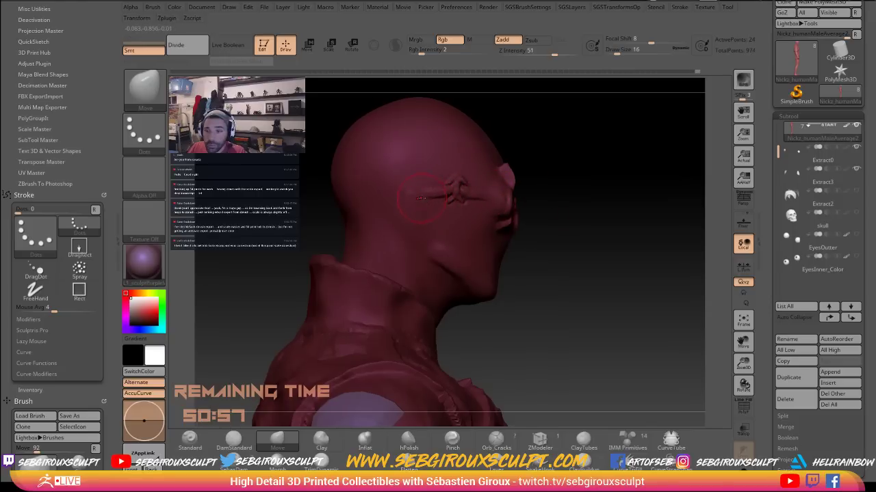
key(b)
key(c)
key(t)
key(space)
mouse_move(395, 197)
mouse_down()
mouse_move(401, 190)
mouse_move(429, 206)
mouse_move(436, 194)
mouse_move(409, 205)
mouse_move(418, 196)
mouse_up()
Shift the strap ornament forward, away from the ear disc, with the Move brush at draw size 25, and refine it at 9
key(b)
key(m)
key(v)
right_drag(465, 192, 490, 190)
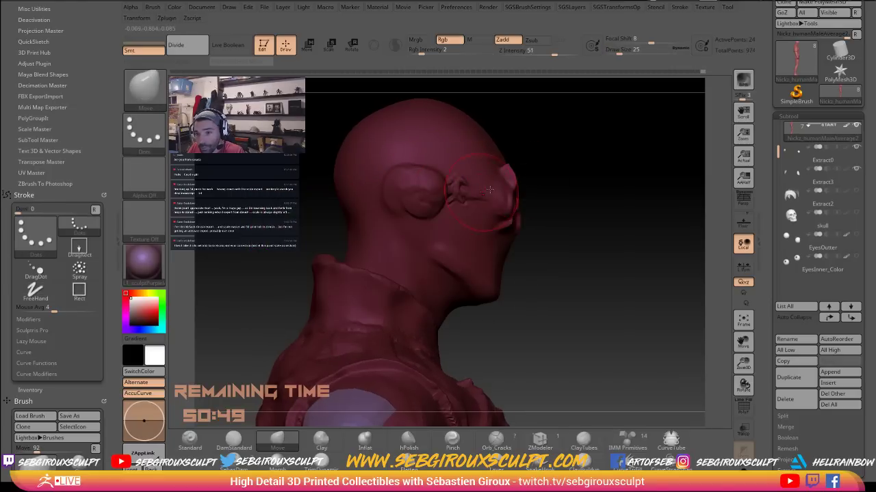
drag(461, 194, 473, 200)
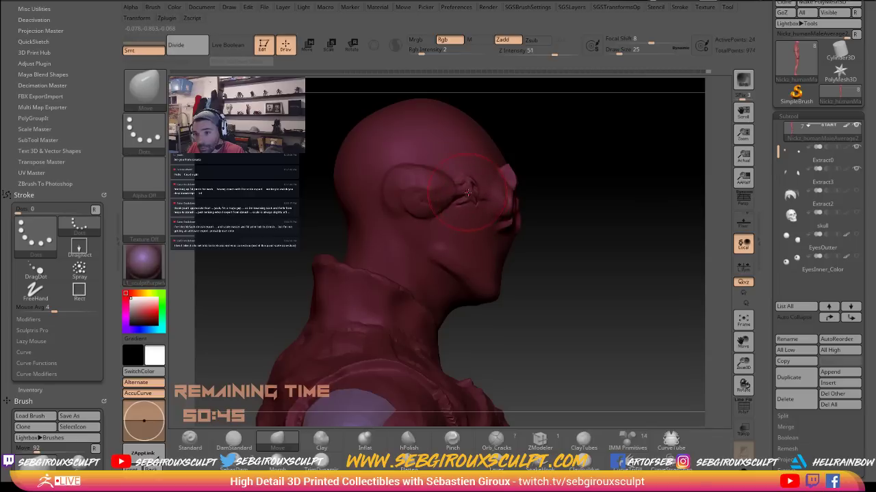
drag(540, 195, 472, 180)
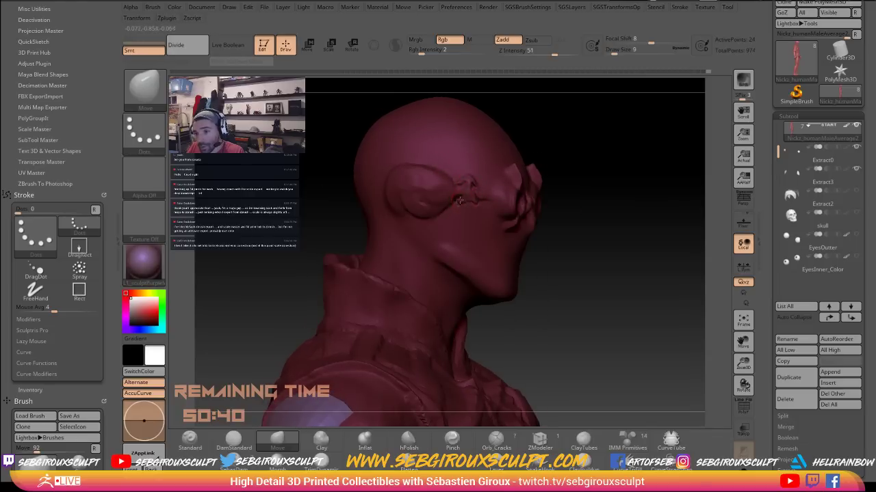
drag(584, 217, 460, 199)
Add a small clay stroke on the side of the head above the ear disc with ClayTubes at draw size 9
key(b)
key(c)
key(t)
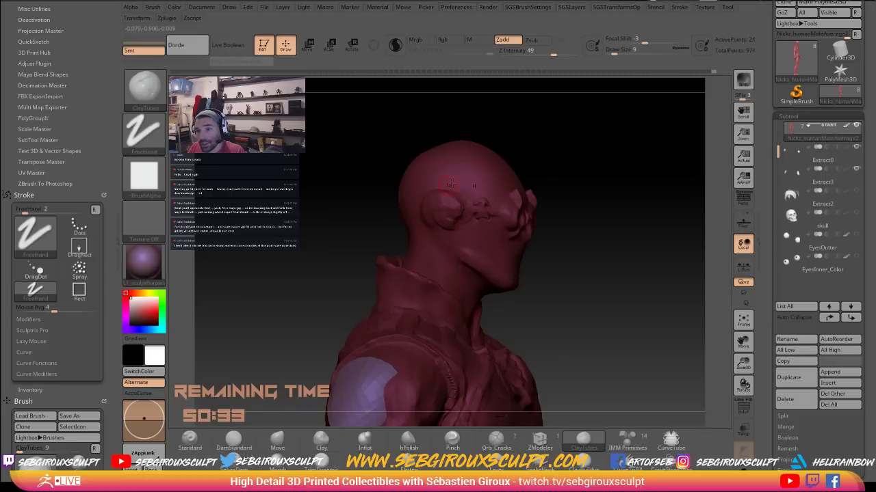
mouse_move(577, 196)
mouse_down()
mouse_move(557, 186)
mouse_move(598, 192)
mouse_move(575, 231)
mouse_move(600, 234)
mouse_move(616, 254)
mouse_move(568, 225)
mouse_move(579, 203)
mouse_up()
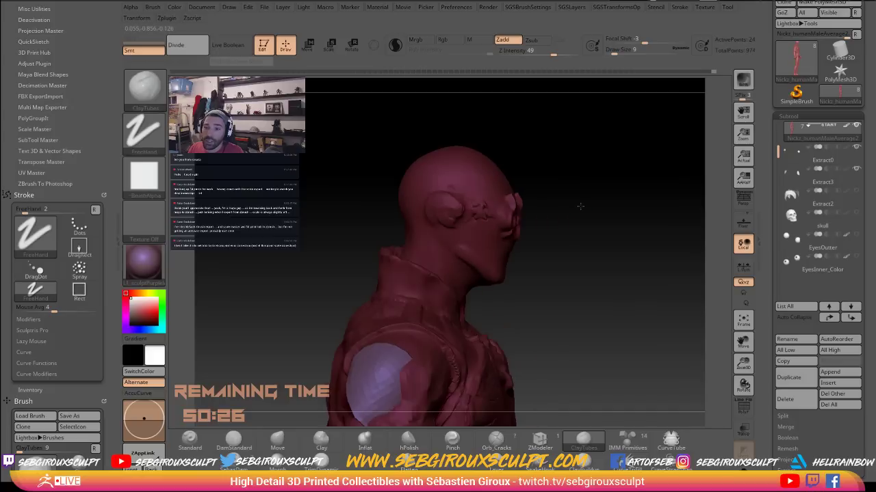
Adjust the contour of the skull with the Move brush at draw sizes 59 and 31
right_click(497, 183)
drag(497, 181, 503, 181)
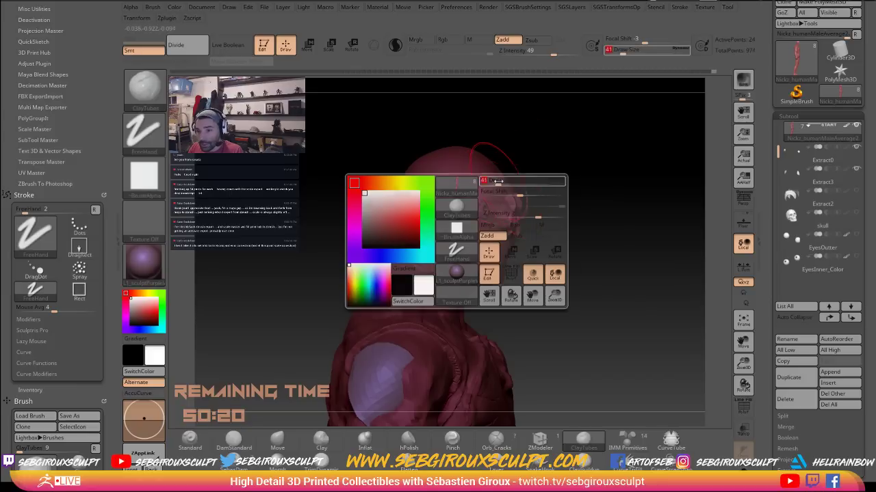
key(ctrl)
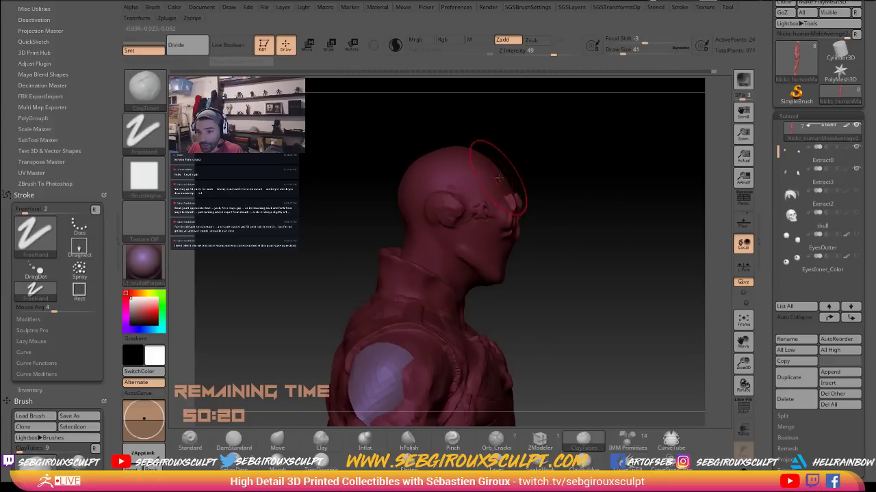
key(b)
key(m)
key(v)
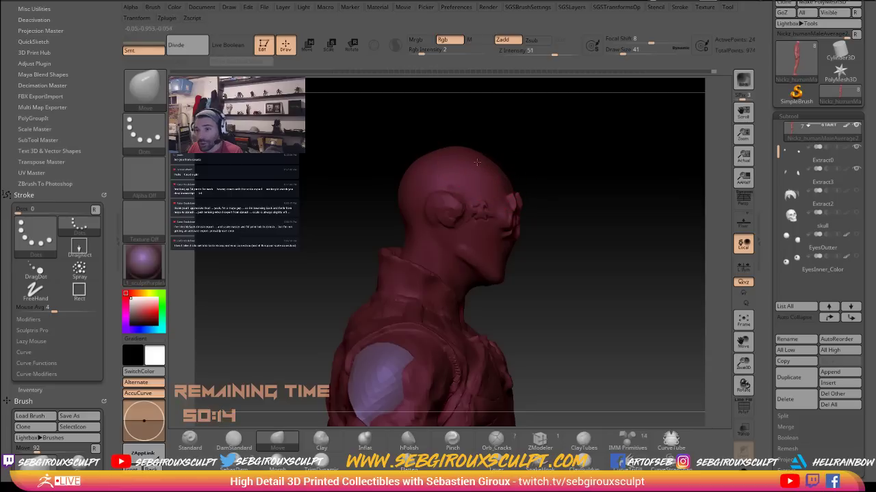
key(space)
click(433, 158)
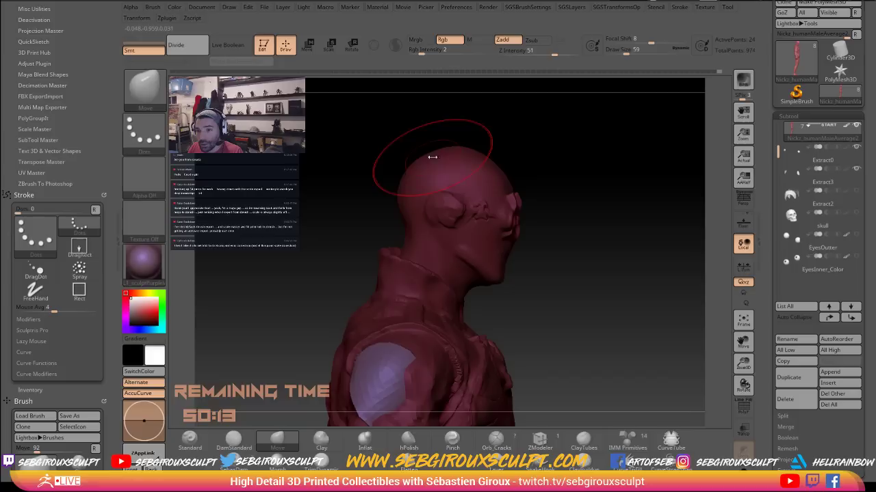
drag(547, 179, 533, 192)
mouse_move(581, 211)
mouse_down()
mouse_move(513, 200)
mouse_move(557, 172)
mouse_up()
key(space)
click(441, 195)
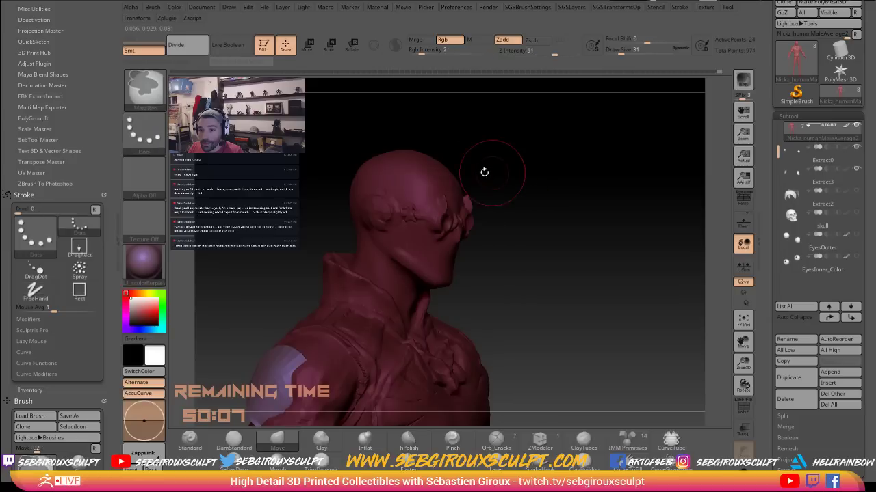
mouse_move(488, 175)
mouse_down()
mouse_move(503, 178)
mouse_move(499, 199)
mouse_up()
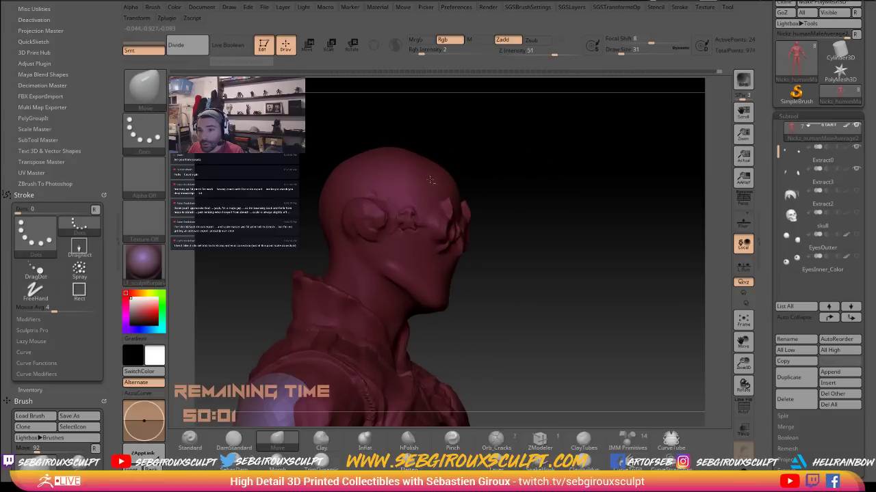
Store a morph target of the figure's current shape
key(2)
key(1)
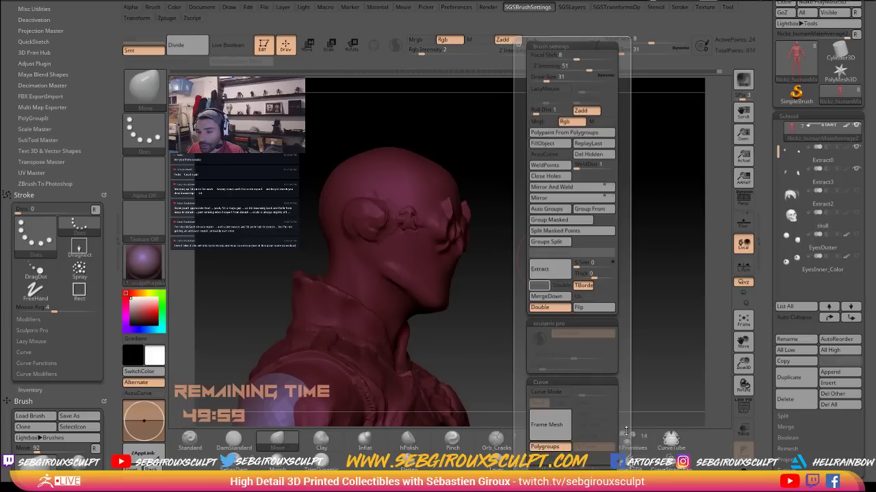
drag(625, 432, 620, 341)
click(539, 314)
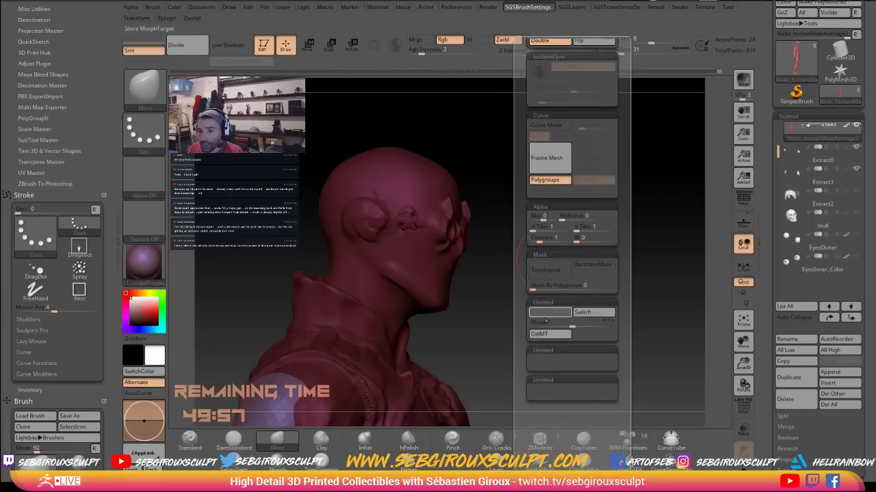
drag(512, 283, 393, 222)
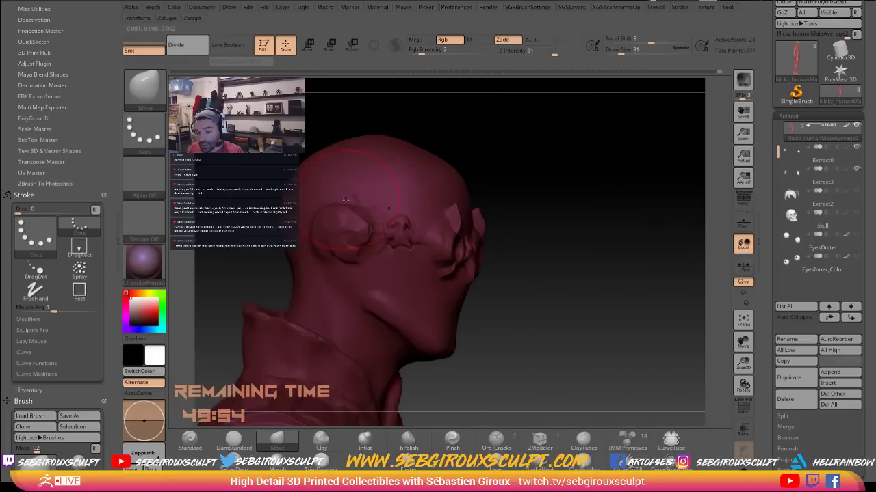
Sculpt a trial round shape on the side of the head above the ear disc with ClayTubes
key(b)
key(c)
key(t)
mouse_move(361, 178)
mouse_down()
mouse_move(357, 164)
mouse_move(376, 180)
mouse_move(367, 203)
mouse_move(380, 187)
mouse_move(372, 178)
mouse_up()
click(282, 461)
key(space)
key(ctrl+z)
key(ctrl+z)
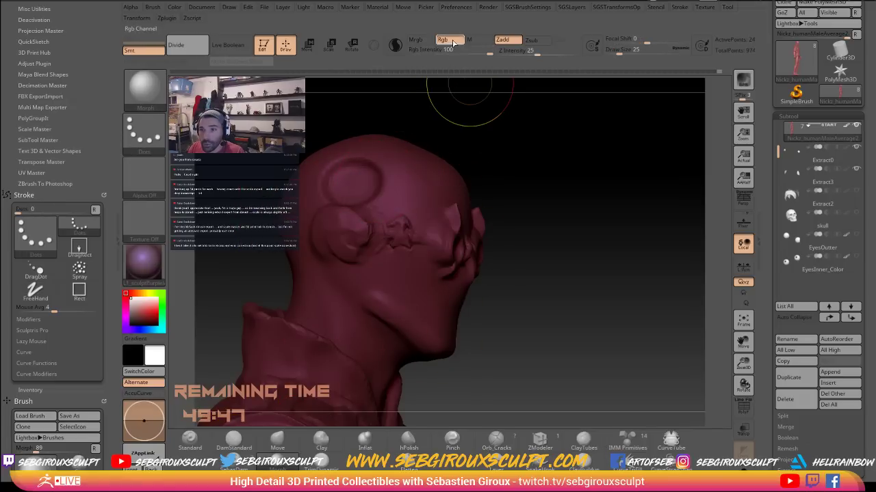
Erase the trial round shape above the ear disc using the Morph brush with Rgb off, at draw sizes 25 and 9
click(442, 40)
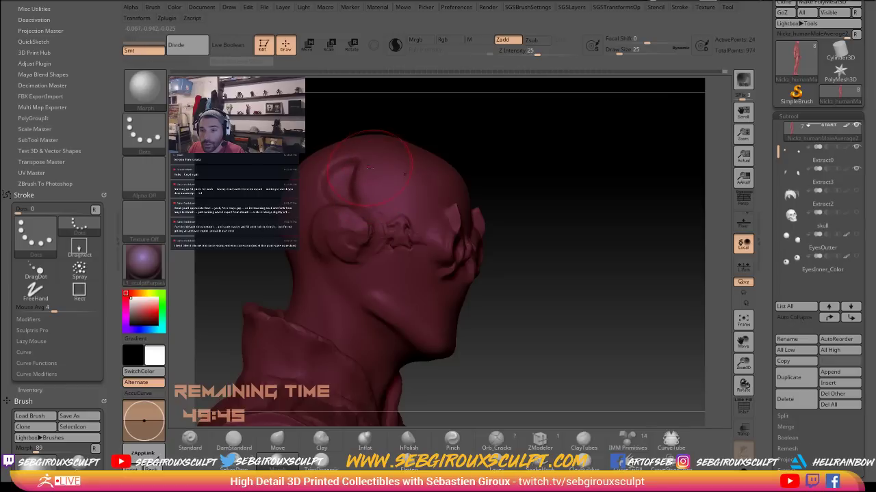
drag(362, 175, 355, 187)
drag(520, 155, 548, 159)
key(space)
mouse_move(338, 183)
mouse_down()
mouse_move(328, 179)
mouse_move(352, 193)
mouse_up()
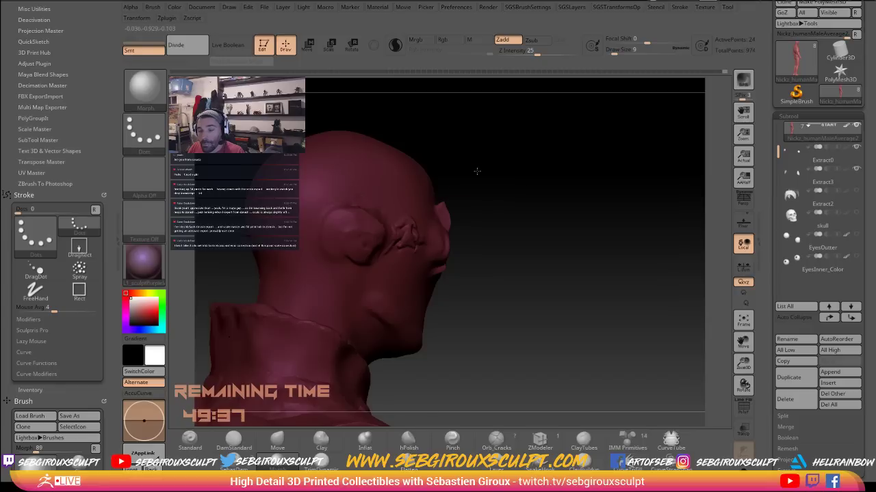
drag(477, 171, 353, 193)
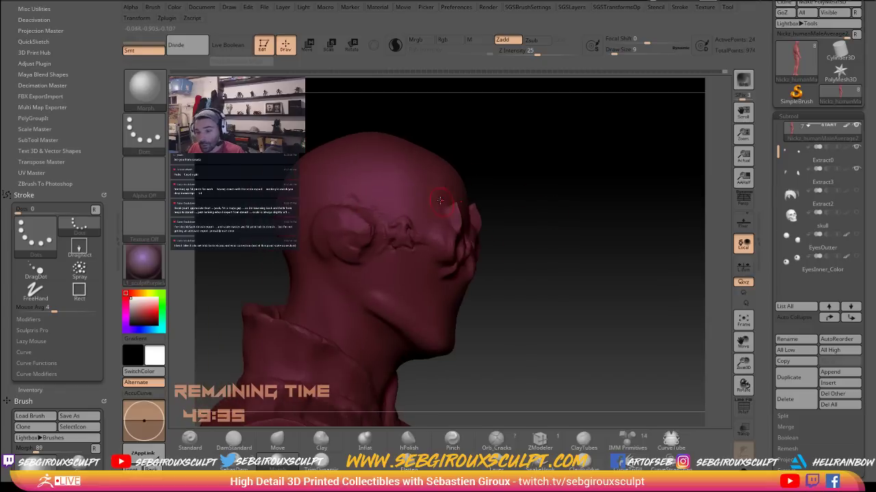
Define the raised centre and surrounding rim of the ear disc with ClayTubes at draw size 9
key(b)
key(c)
key(t)
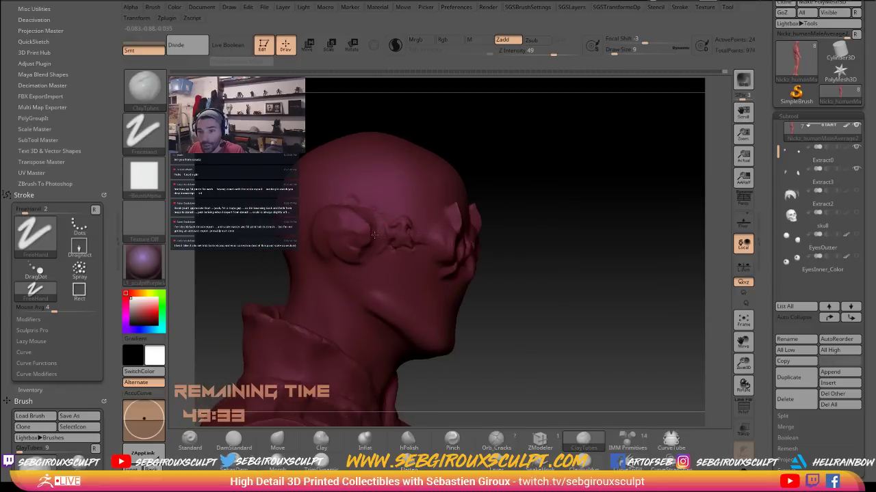
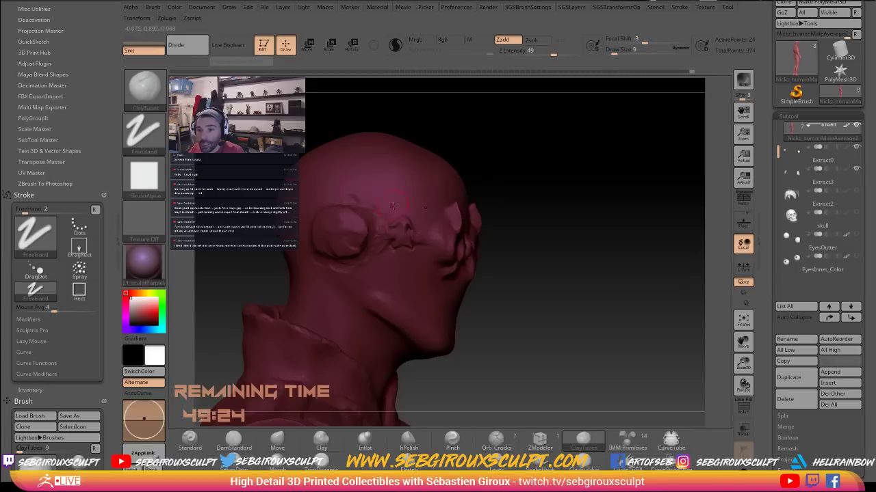
Even out the ear disc with ClayTubes at draw size 18 and shape a small hollow ring in its centre at 9
right_drag(335, 234, 329, 234)
key(space)
drag(329, 233, 334, 233)
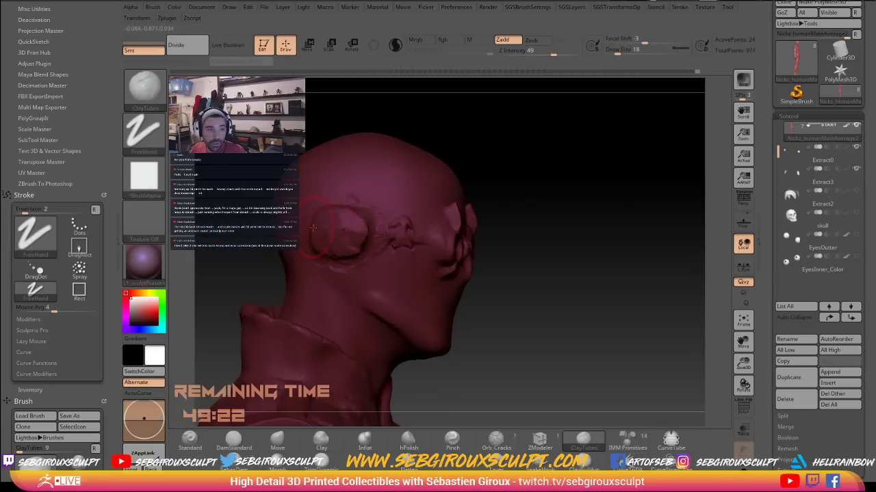
key(space)
key(space)
click(348, 228)
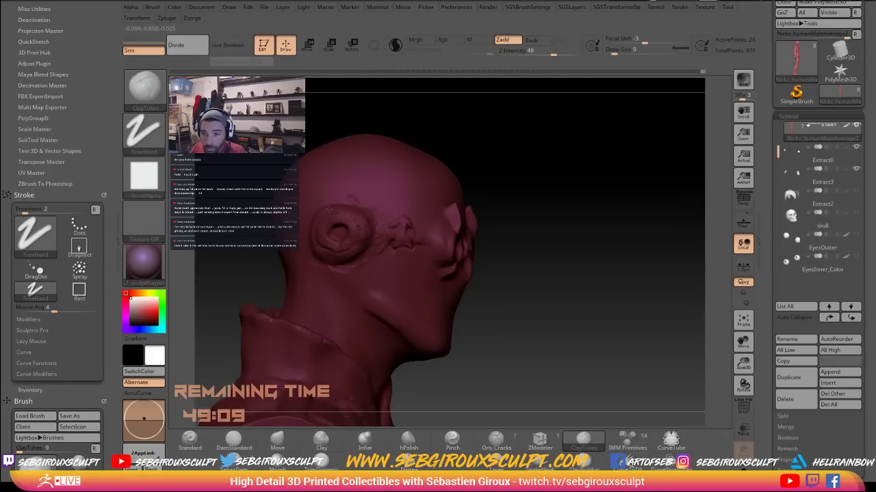
Try to adjust the ear disc's outline with the Move brush at draw size 9, and undo the changes
mouse_move(366, 245)
mouse_down()
mouse_move(514, 203)
mouse_move(493, 215)
mouse_move(518, 234)
mouse_move(510, 238)
mouse_up()
key(b)
key(m)
key(v)
key(ctrl+z)
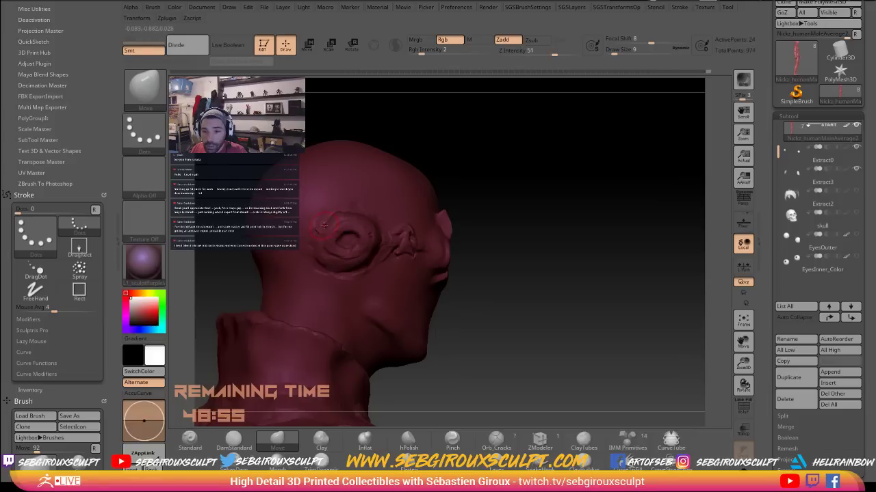
key(ctrl+z)
Adjust the ear disc's outline with the Move brush at draw sizes 9 and 12
key(b)
key(c)
key(t)
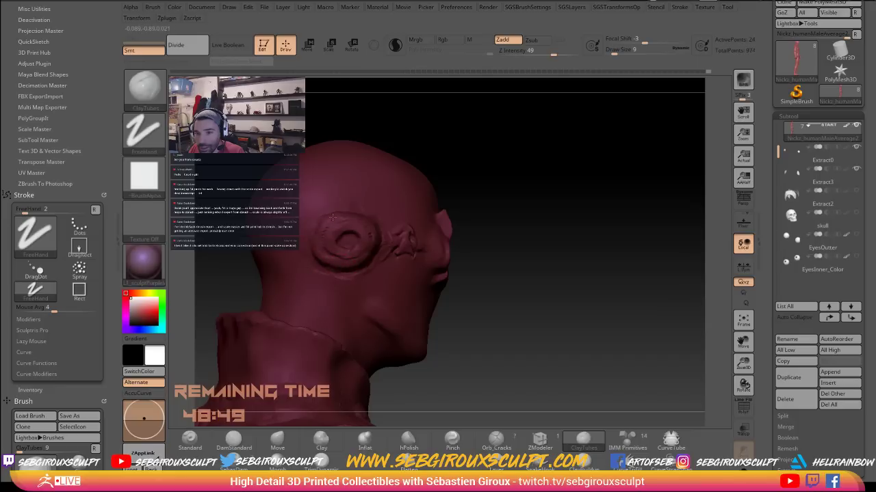
key(b)
key(m)
key(v)
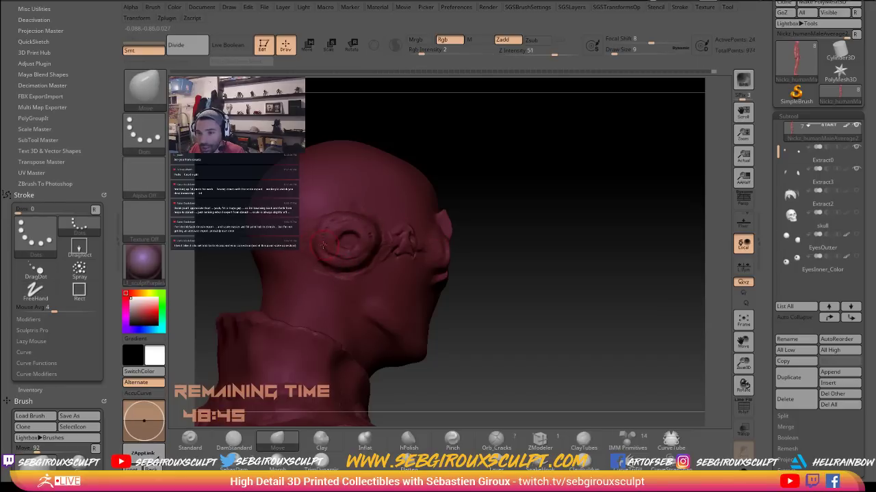
mouse_move(461, 238)
mouse_down()
mouse_move(479, 237)
mouse_move(458, 240)
mouse_up()
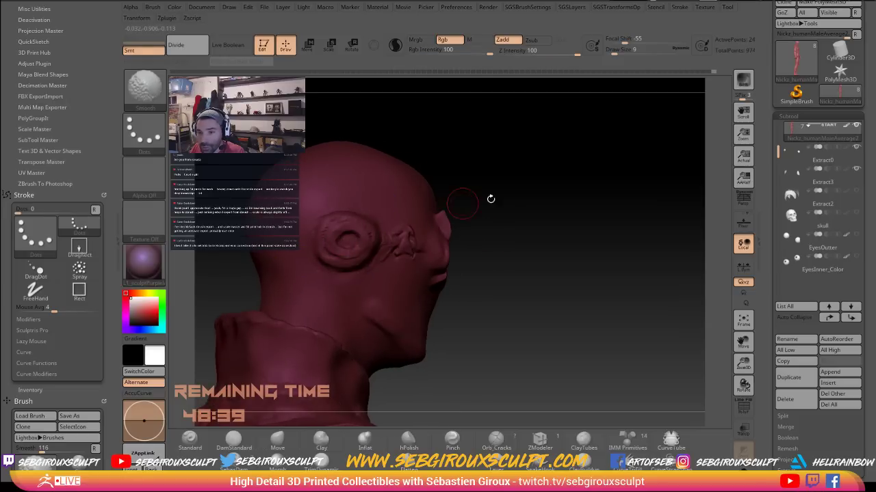
mouse_move(490, 199)
mouse_down()
mouse_move(532, 222)
mouse_move(594, 234)
mouse_move(506, 226)
mouse_move(555, 234)
mouse_up()
key(space)
key(space)
drag(355, 215, 344, 214)
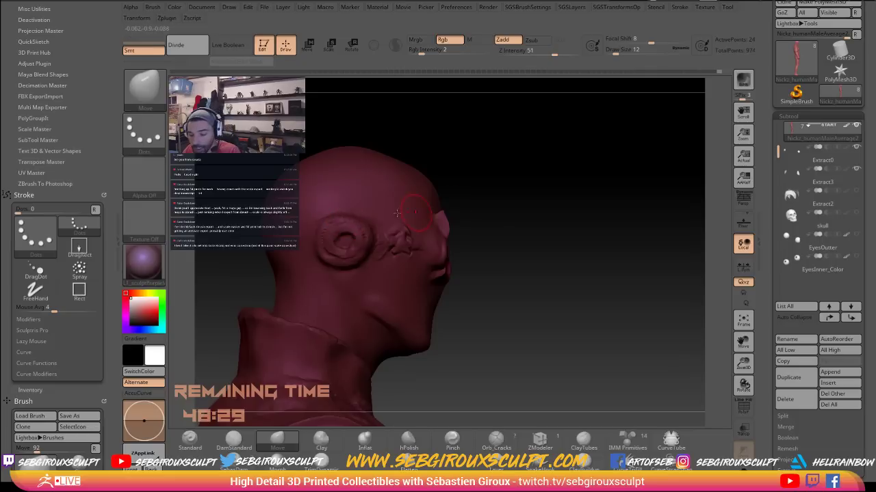
Build up the ear disc's rim with ClayTubes at draw size 11
key(b)
key(c)
key(t)
drag(506, 202, 448, 205)
key(space)
drag(363, 224, 361, 225)
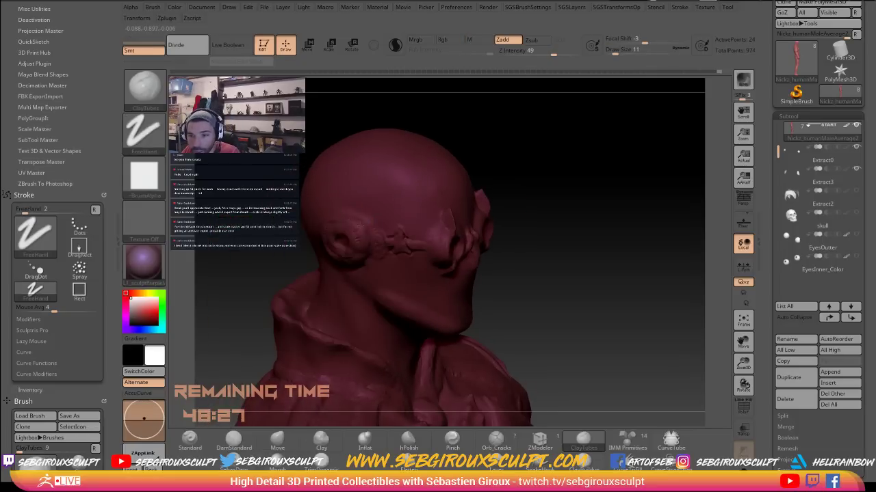
drag(273, 207, 331, 220)
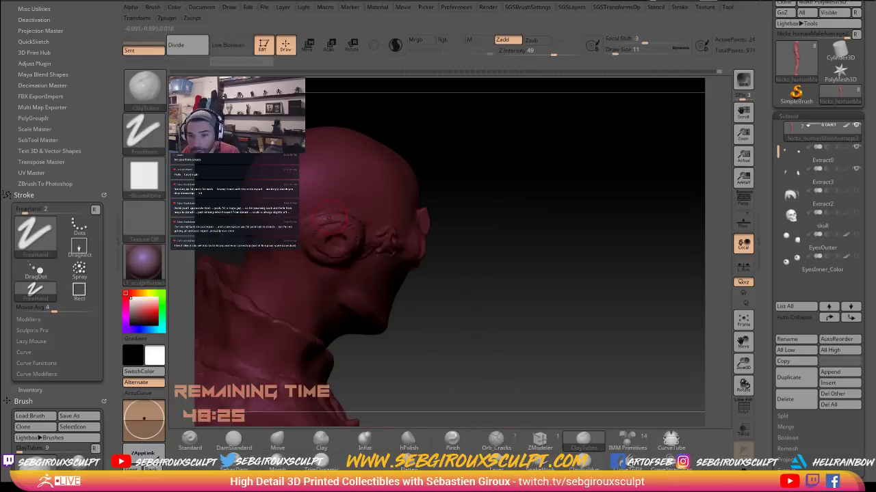
drag(439, 280, 322, 254)
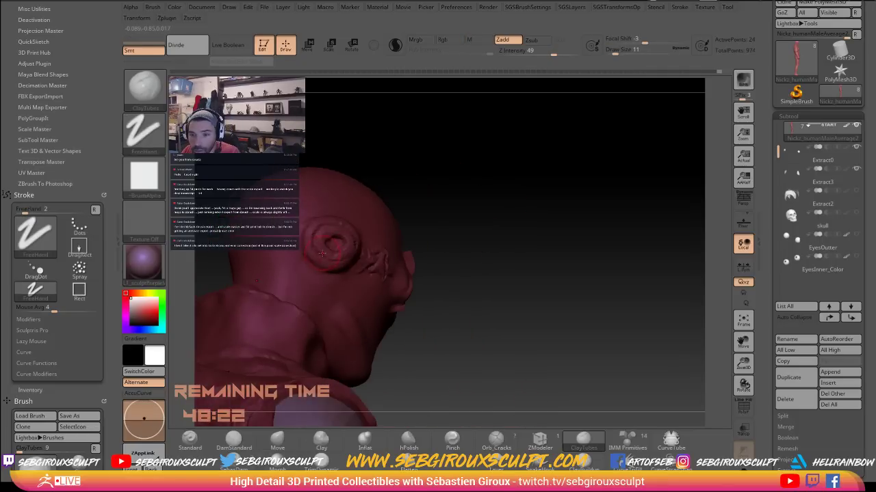
Refine the ring and hollow at the centre of the ear disc with ClayTubes at draw size 11
drag(437, 201, 366, 214)
drag(470, 201, 487, 210)
alt+drag(530, 269, 589, 248)
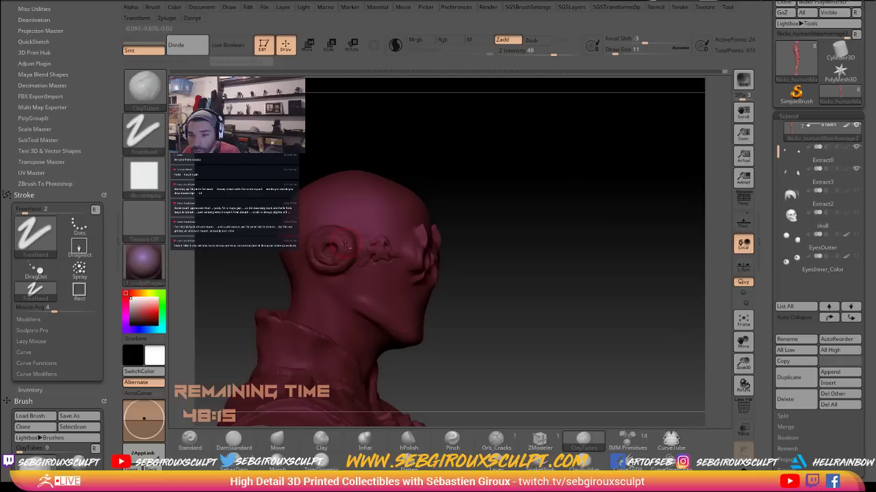
drag(487, 200, 470, 231)
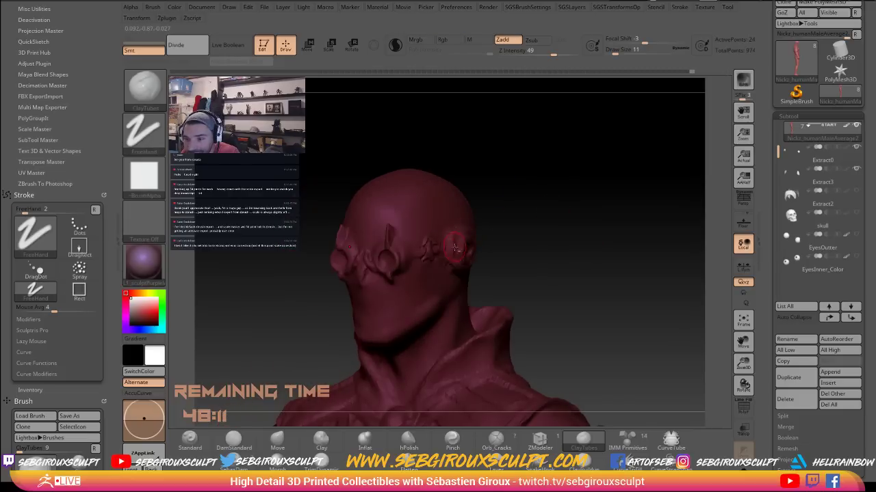
drag(500, 266, 463, 266)
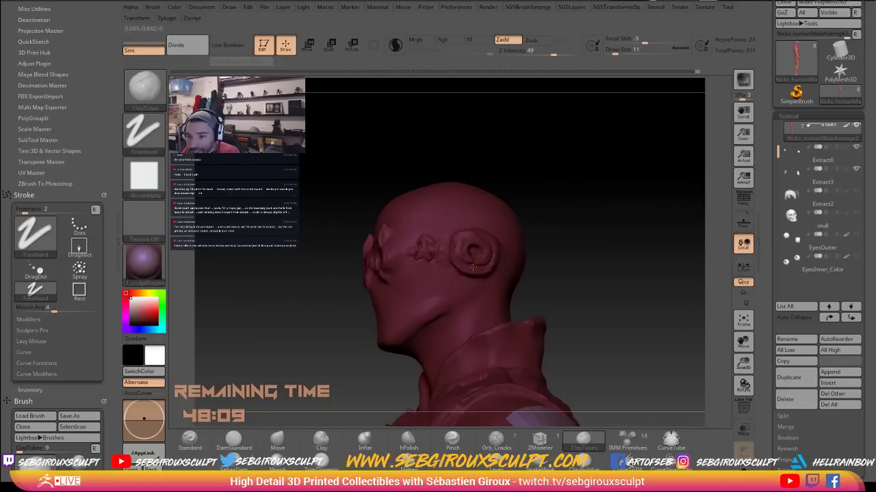
drag(558, 239, 610, 257)
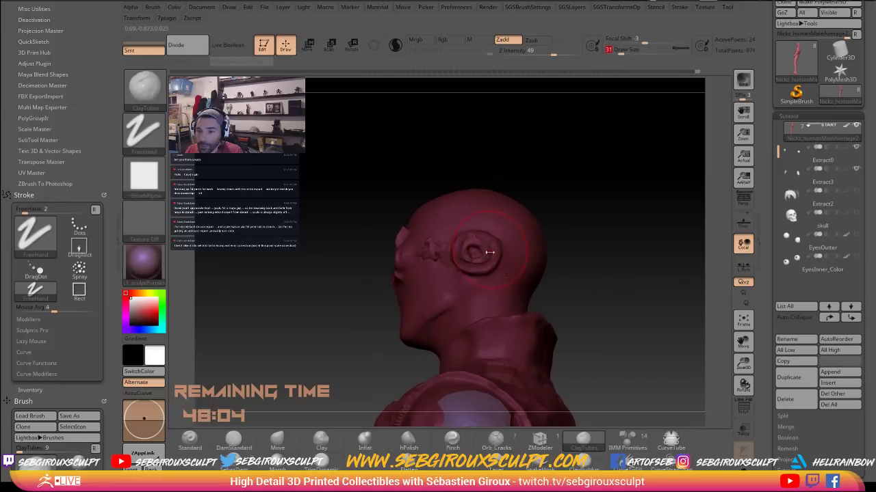
Even out the ear disc's round shape with the Move brush at draw size 31
key(b)
key(m)
key(v)
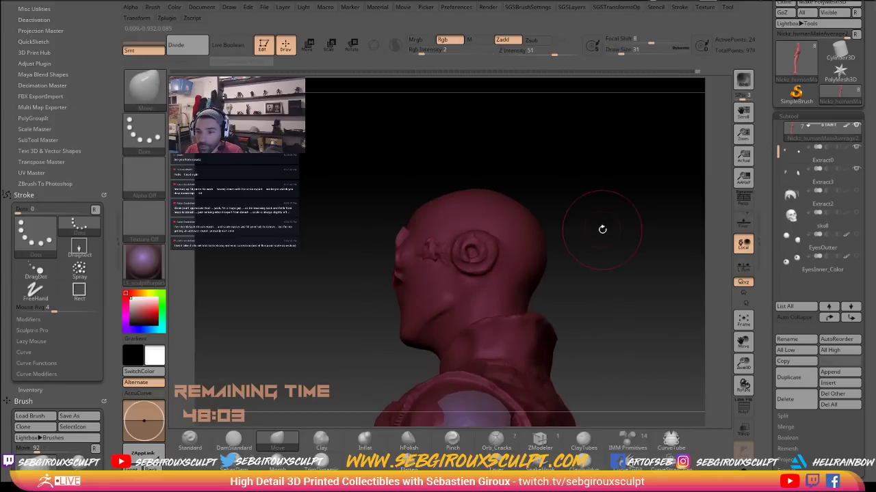
drag(600, 242, 608, 256)
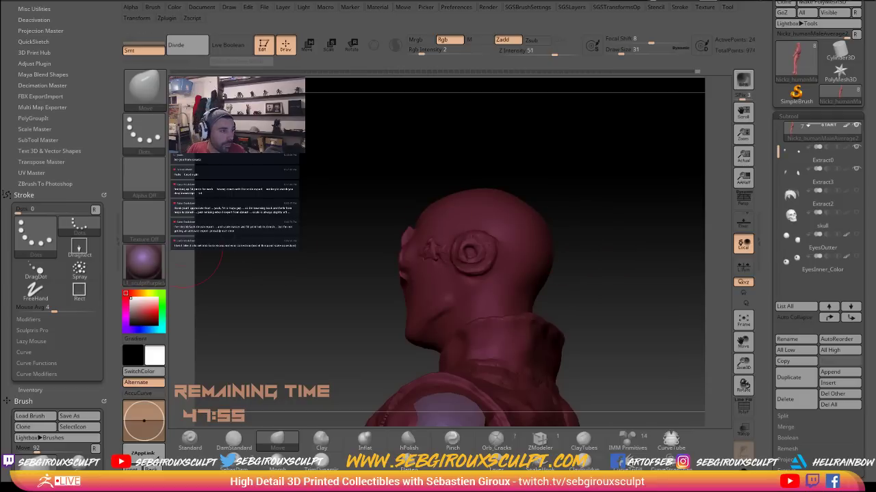
drag(612, 208, 582, 209)
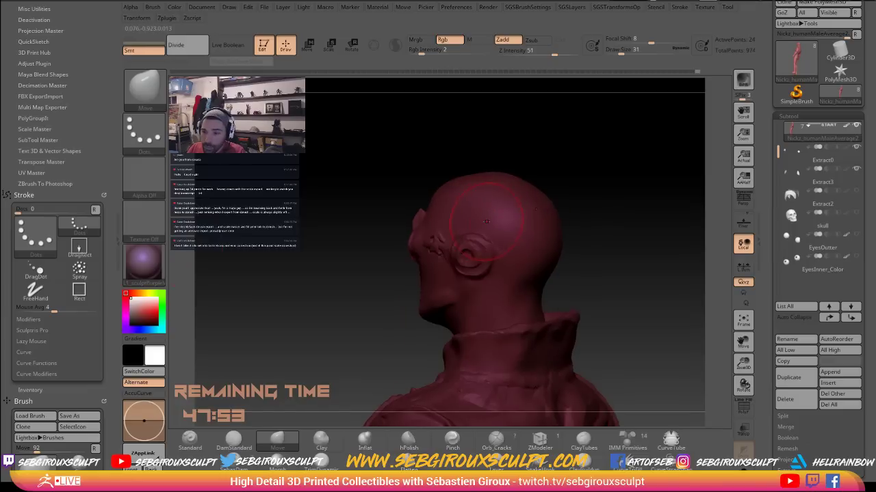
Build raised straps from the ear discs over the crown and around the back of the head with ClayTubes at draw size 25
key(b)
key(c)
key(t)
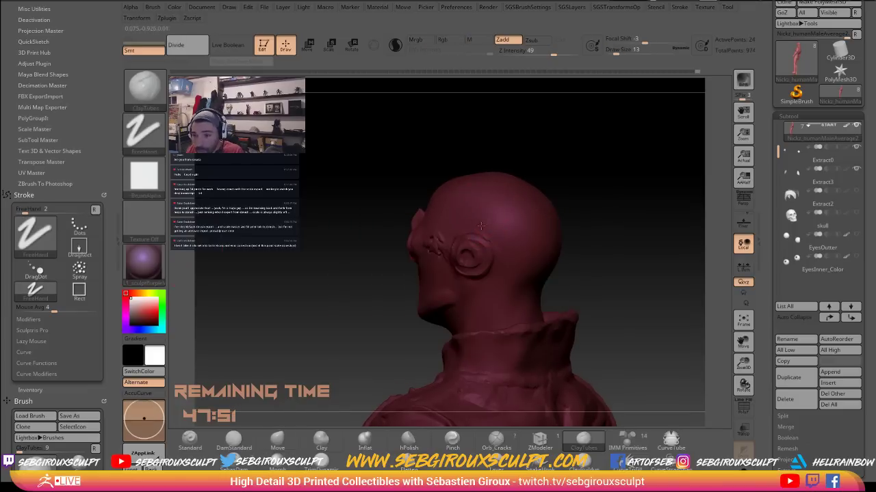
right_click(479, 229)
drag(483, 220, 488, 221)
drag(489, 208, 480, 224)
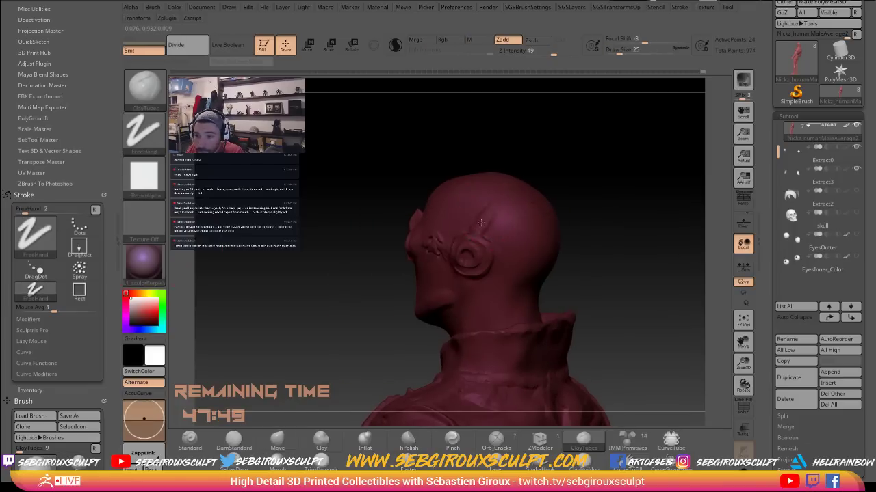
drag(557, 168, 505, 200)
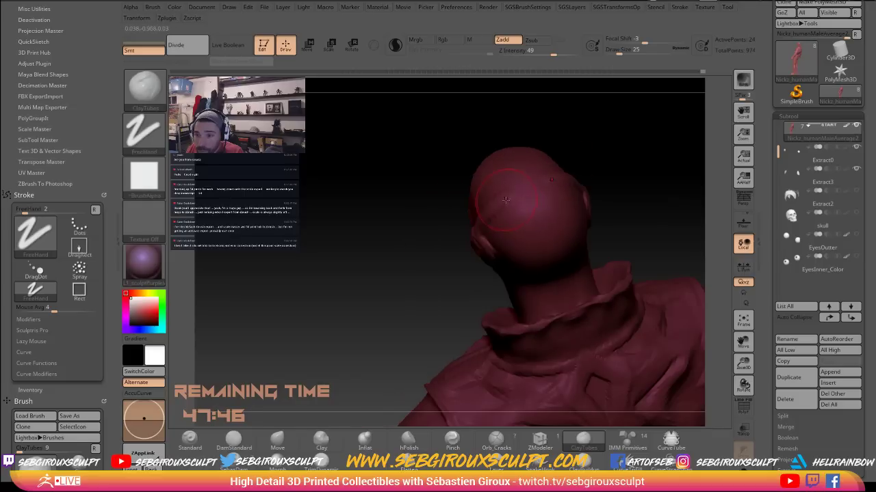
right_drag(480, 218, 503, 255)
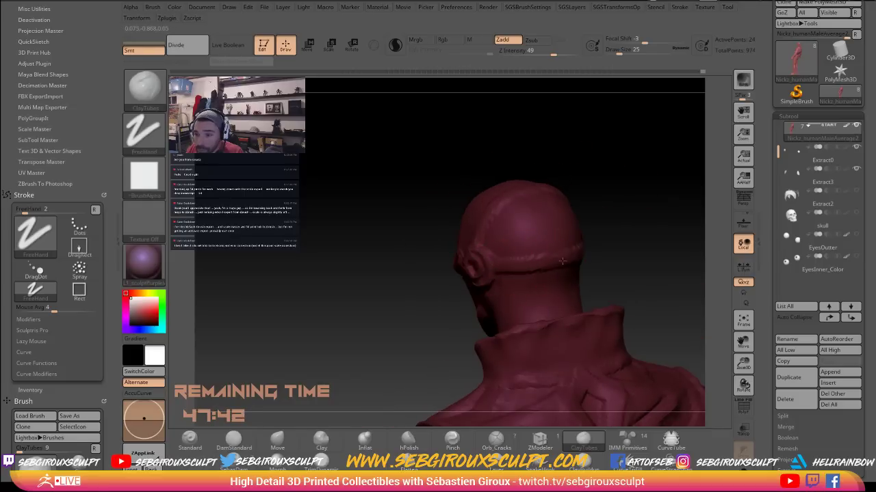
mouse_move(626, 245)
mouse_down()
mouse_move(645, 247)
mouse_move(617, 240)
mouse_up()
mouse_move(617, 240)
right_down()
mouse_move(584, 252)
mouse_move(609, 249)
right_up()
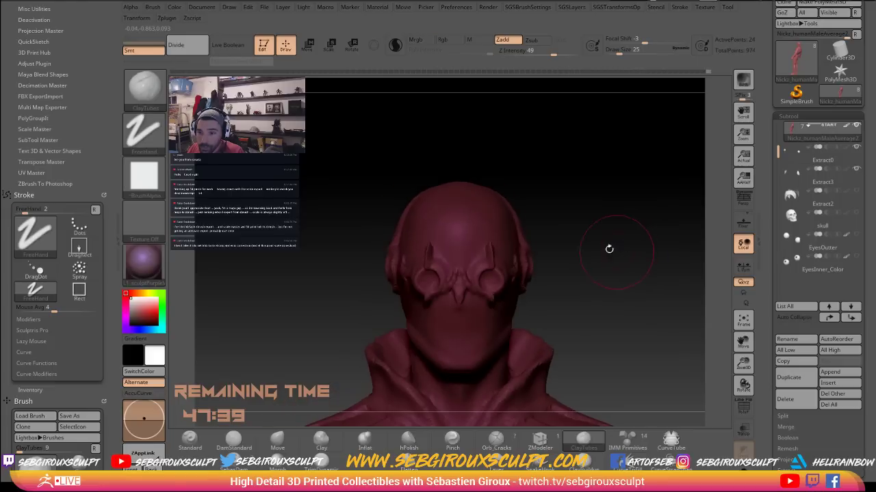
Adjust the goggle horns with the Move brush at draw size 25 and smooth the strap over the crown
key(b)
key(m)
key(v)
drag(429, 248, 426, 247)
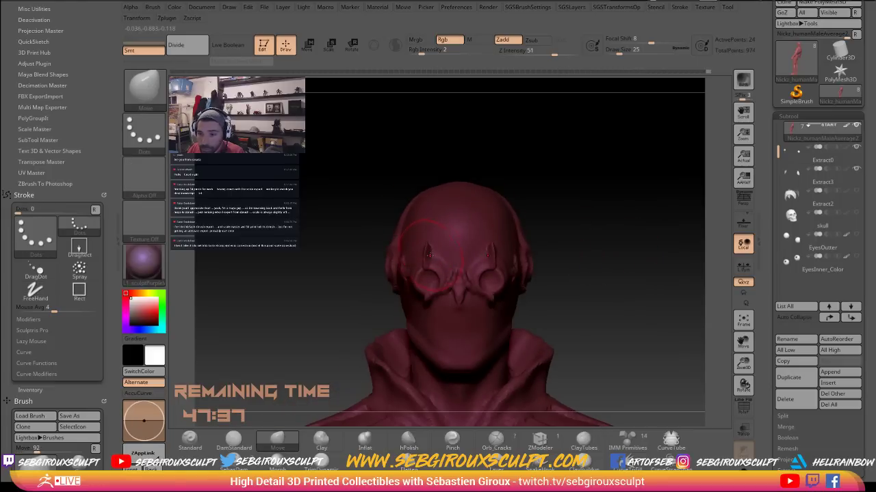
drag(571, 187, 518, 199)
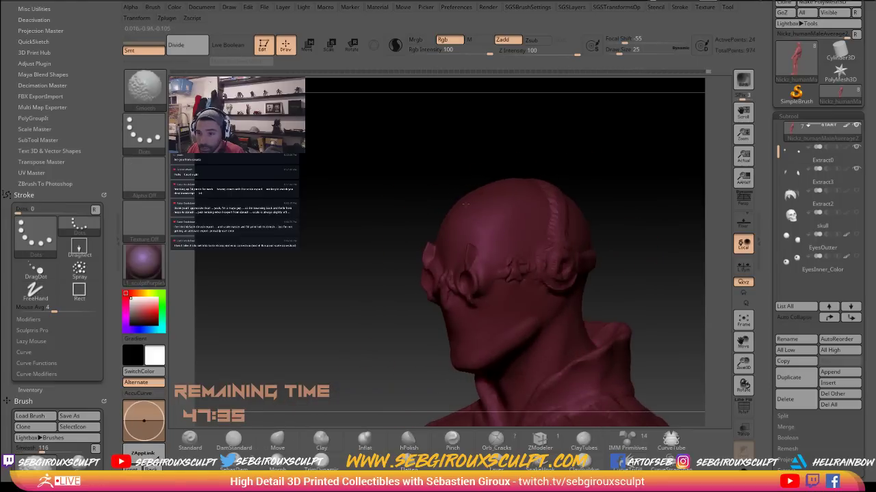
mouse_move(465, 204)
right_down()
mouse_move(637, 182)
mouse_move(639, 196)
mouse_move(630, 181)
right_up()
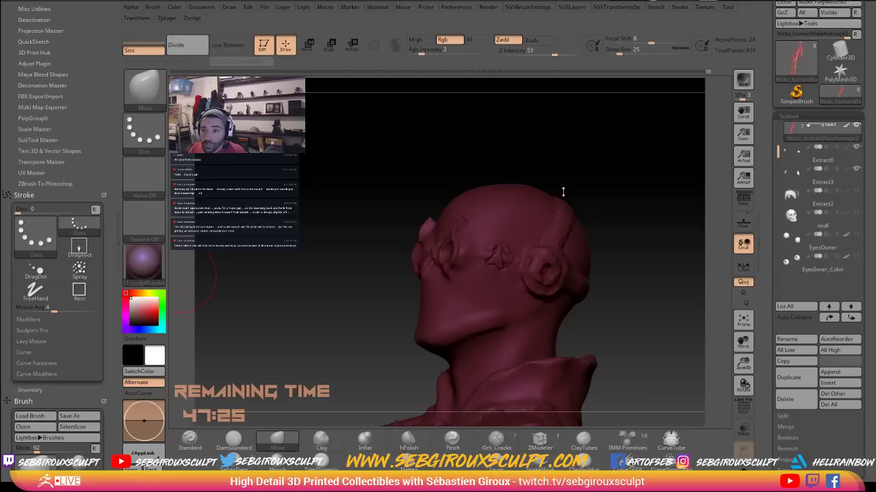
right_drag(563, 192, 483, 218)
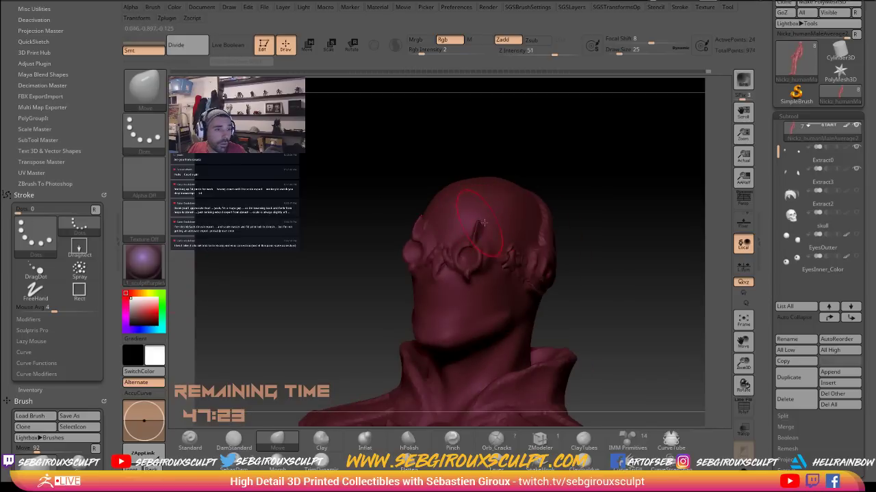
Mask two small mirrored spots above the nose ornament between the goggles at draw size 7 and invert the mask
key(s)
click(447, 245)
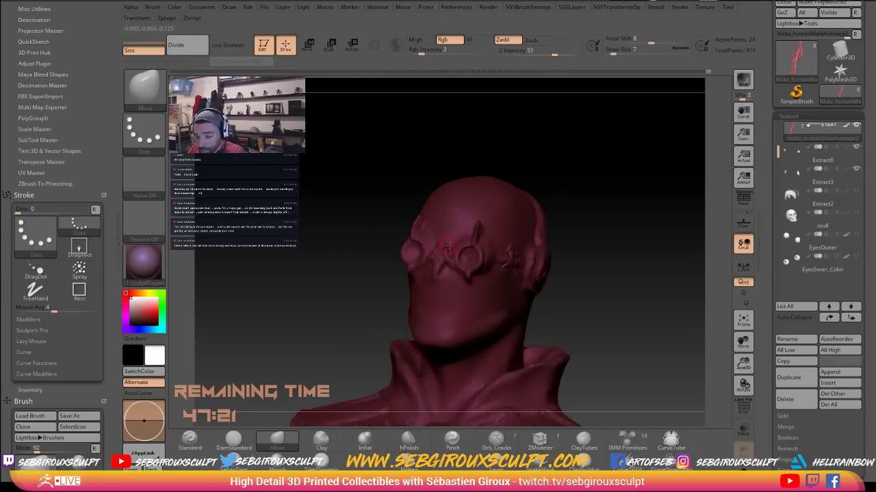
key(b)
key(c)
key(t)
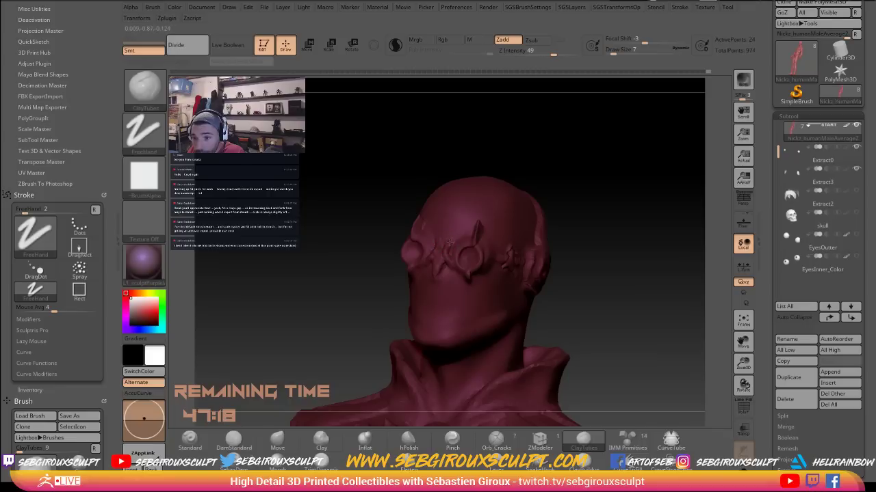
key(ctrl+z)
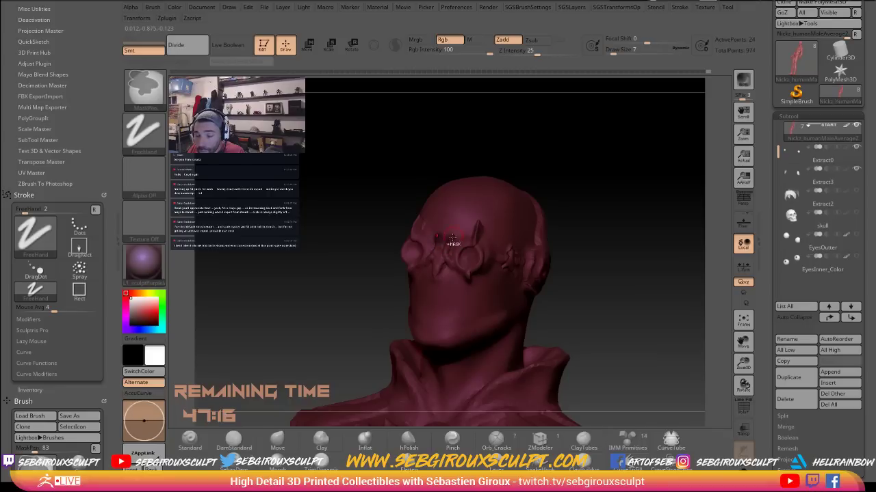
ctrl+right_drag(553, 164, 570, 182)
key(ctrl)
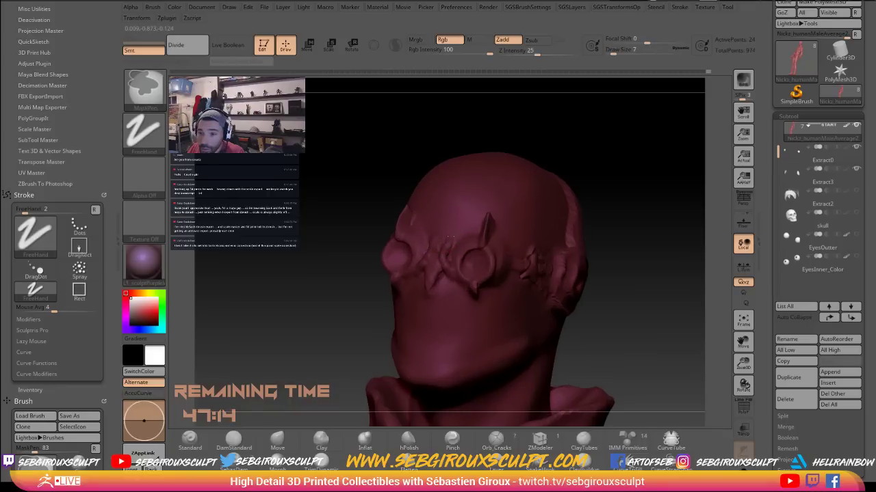
drag(595, 158, 626, 162)
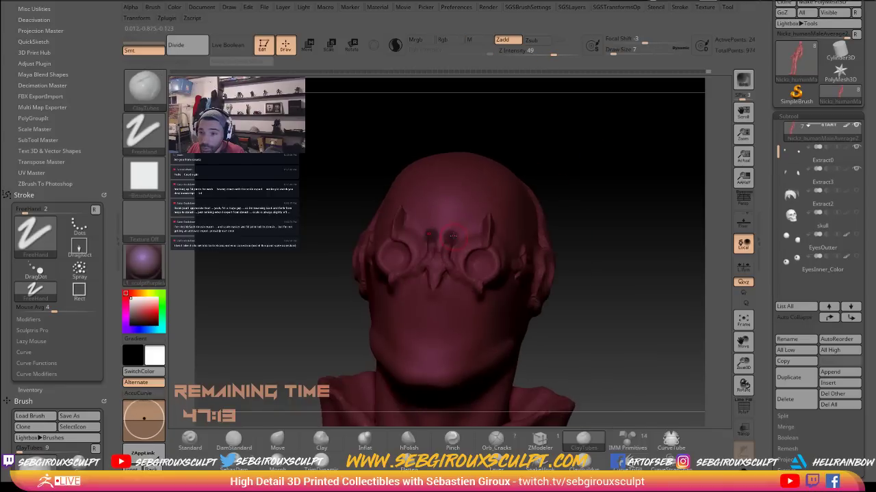
ctrl+click(591, 180)
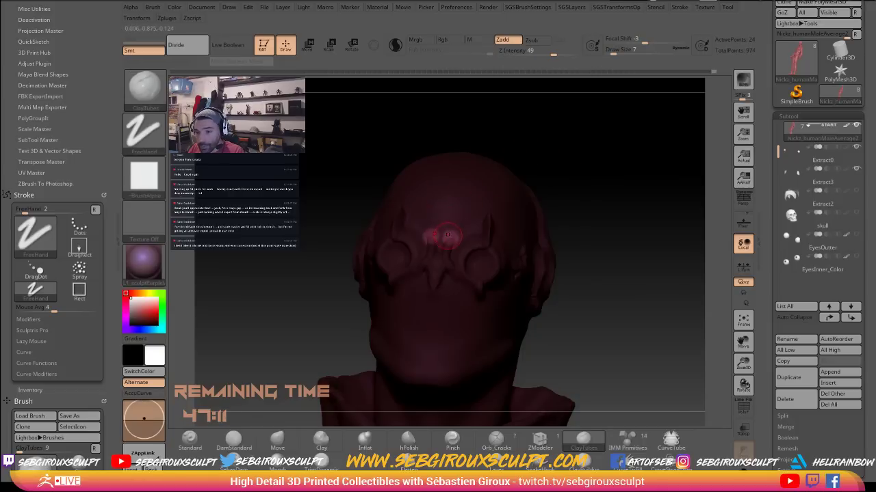
Raise the two unmasked forehead spots with ClayTubes at draw size 9 and turn on Sculptris Pro
key(space)
drag(447, 235, 450, 236)
click(395, 46)
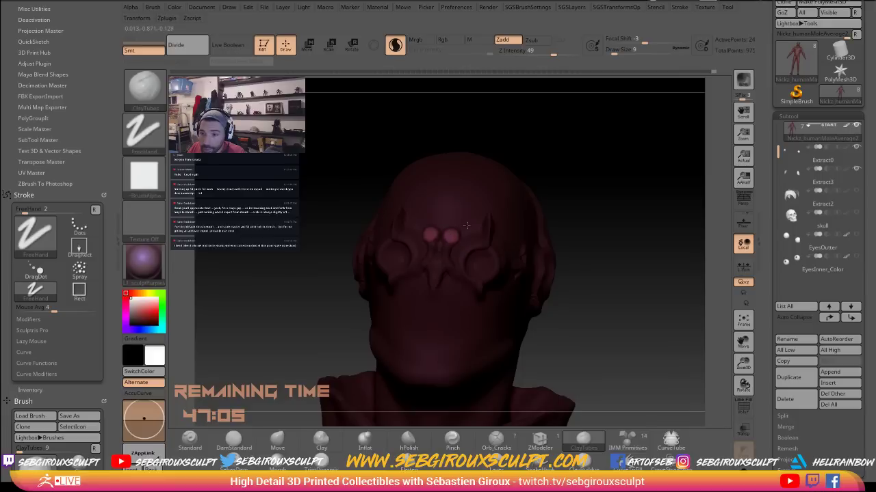
Pull the two forehead spots out into long antennae with the Move brush at draw size 9 and smooth them
drag(574, 176, 607, 178)
key(b)
key(m)
key(v)
mouse_move(453, 232)
mouse_down()
mouse_move(526, 164)
mouse_move(463, 221)
mouse_up()
key(shift)
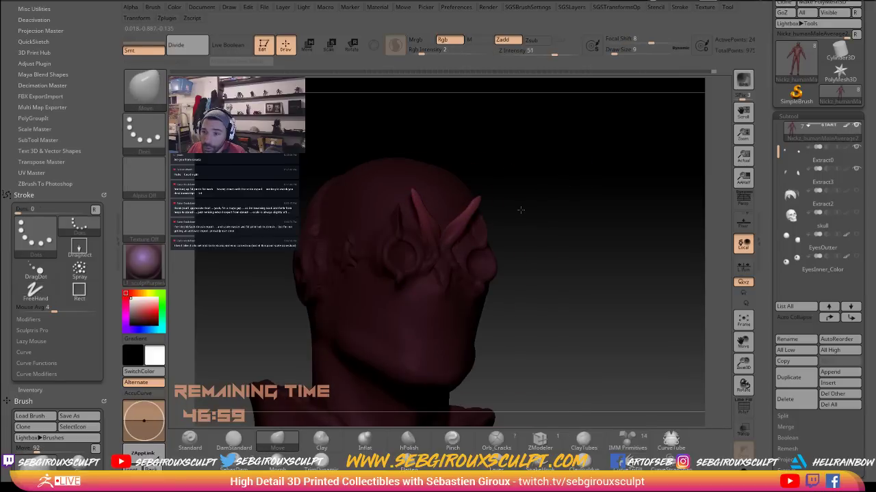
drag(521, 210, 453, 231)
key(shift)
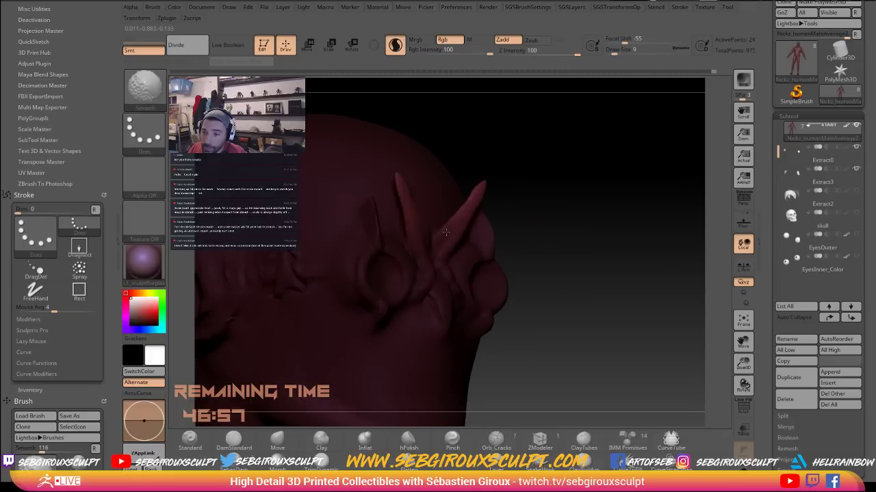
mouse_move(533, 203)
mouse_down()
mouse_move(474, 204)
mouse_move(497, 165)
mouse_up()
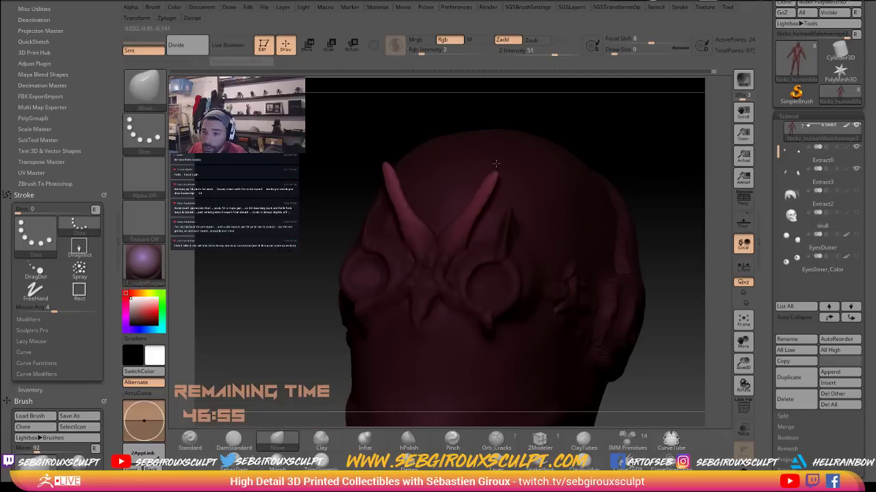
Swell the antenna tips into rounded bulbs with the Inflat brush and Sculptris Pro, reducing the draw size to 5
click(364, 439)
right_drag(470, 175, 479, 176)
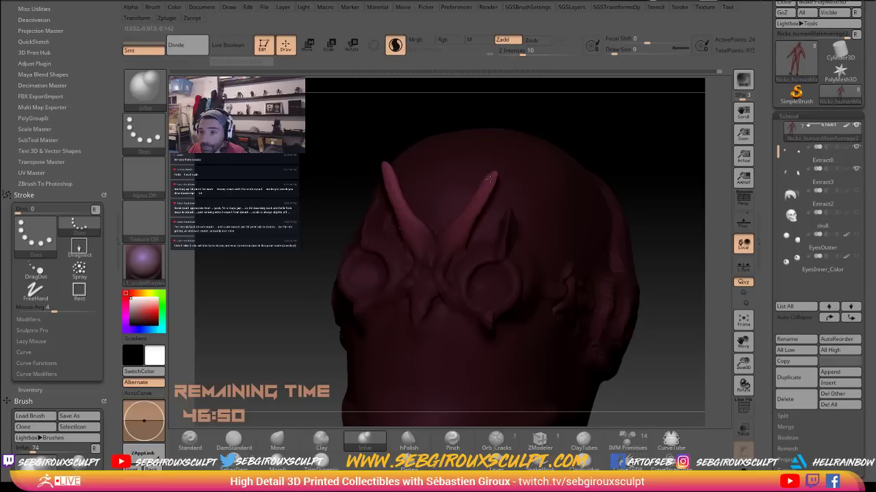
key(space)
drag(455, 230, 499, 173)
click(397, 47)
drag(632, 143, 422, 178)
key(space)
click(424, 188)
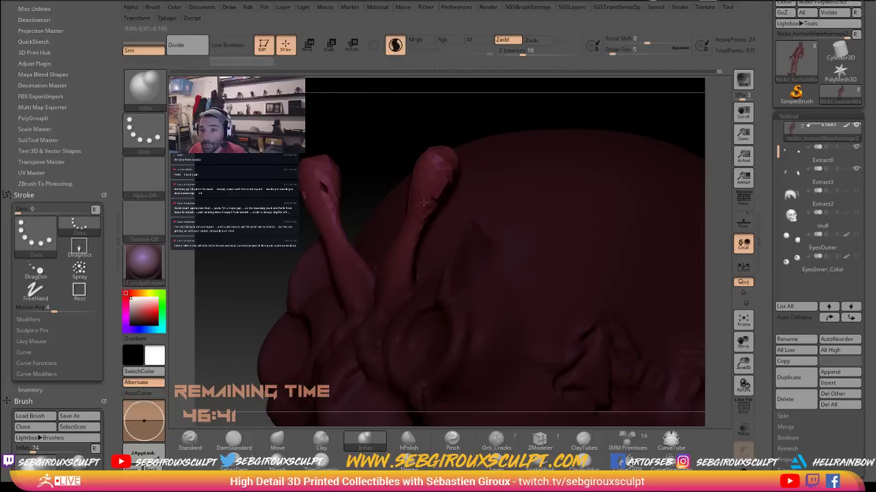
Smooth the bulbed tips and upper stalks of both forehead antennae at draw size 5
key(shift)
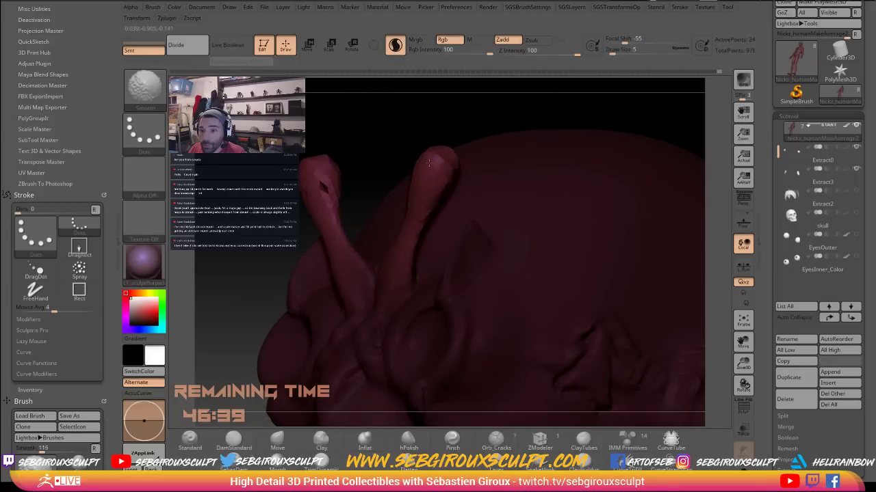
drag(374, 147, 404, 182)
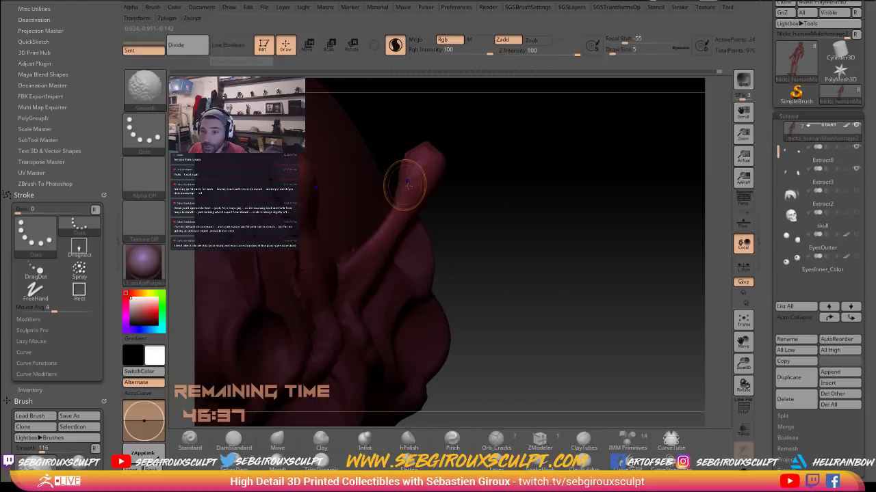
mouse_move(485, 152)
mouse_down()
mouse_move(496, 157)
mouse_move(478, 159)
mouse_up()
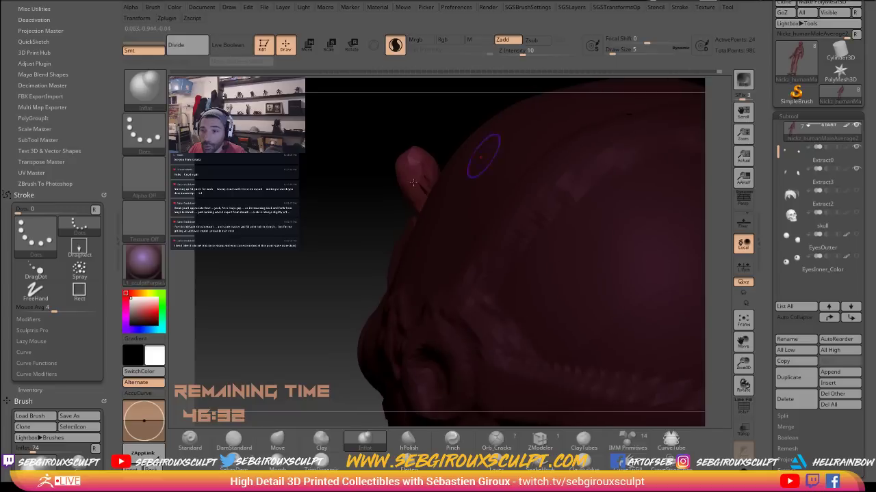
key(shift)
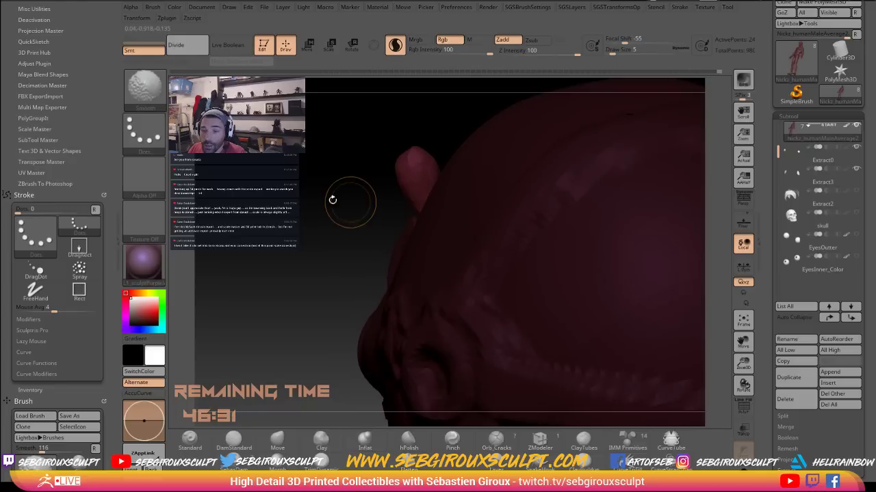
drag(333, 199, 236, 178)
Examine the comic references in Talon_Ref_v1.png for the shape of the mask's forehead antennae and helmet
drag(1, 75, 401, 20)
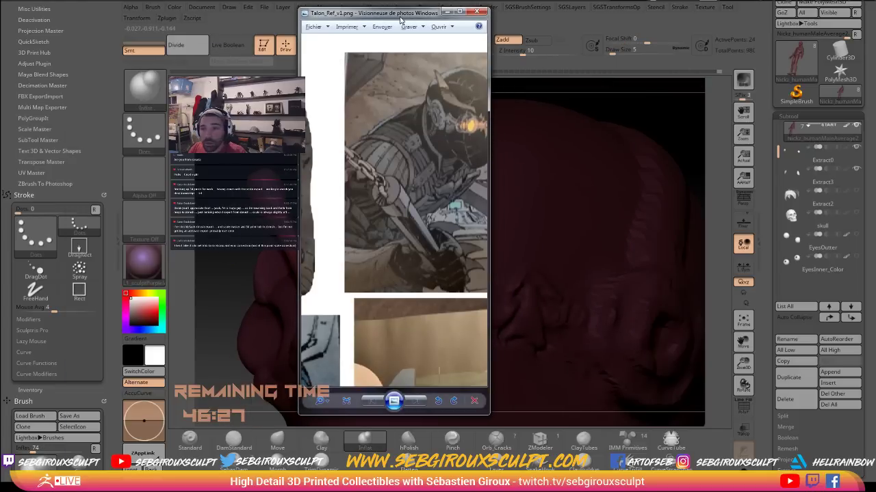
double_click(401, 19)
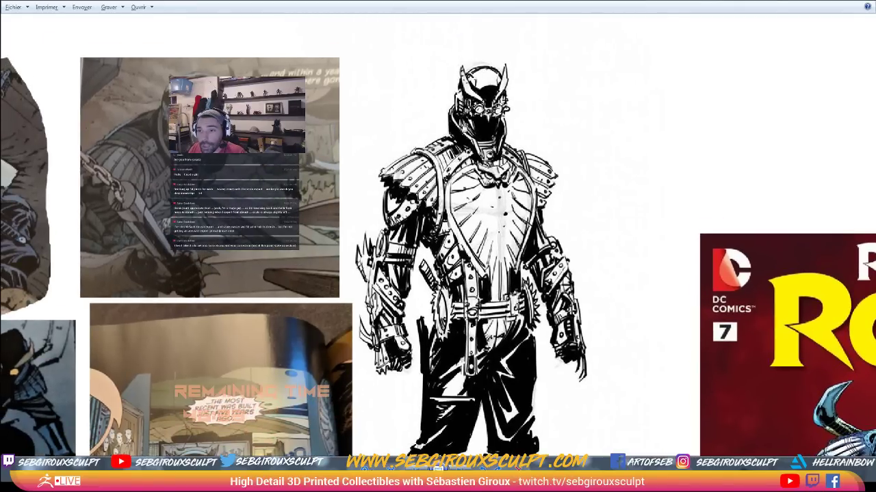
drag(274, 158, 589, 148)
drag(471, 170, 512, 109)
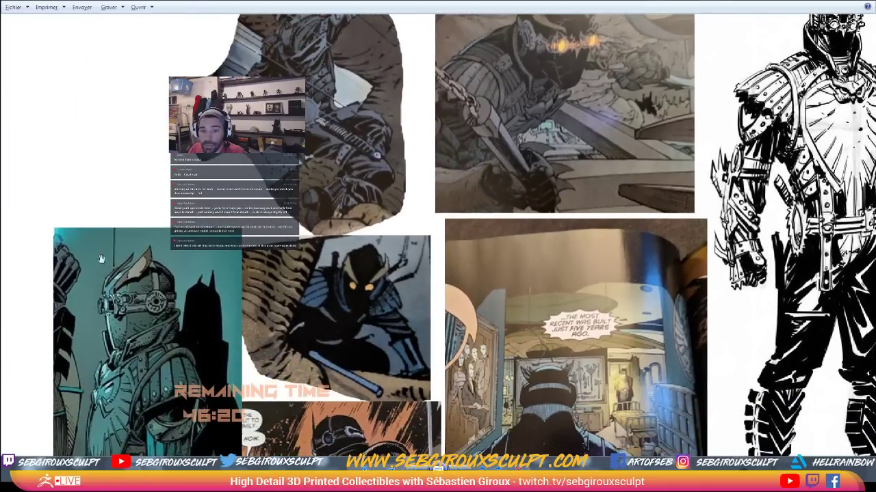
drag(304, 281, 298, 248)
drag(655, 178, 273, 283)
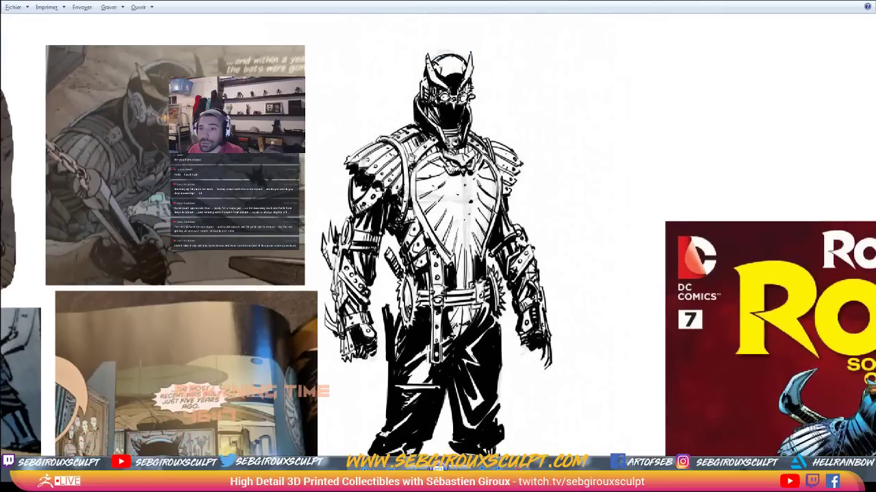
drag(411, 157, 465, 153)
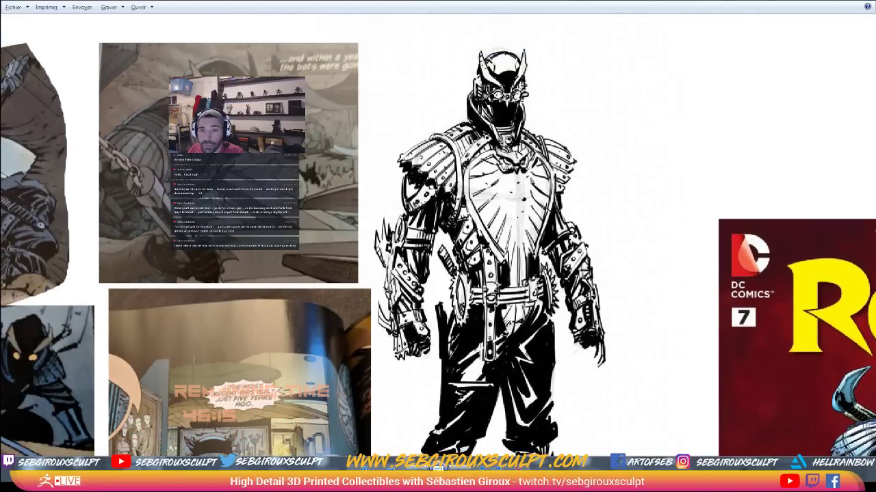
drag(288, 145, 263, 168)
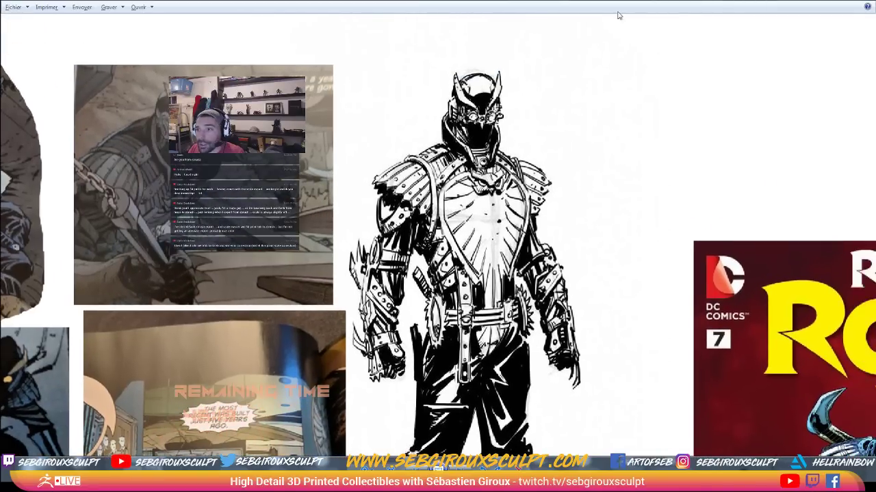
drag(618, 2, 0, 83)
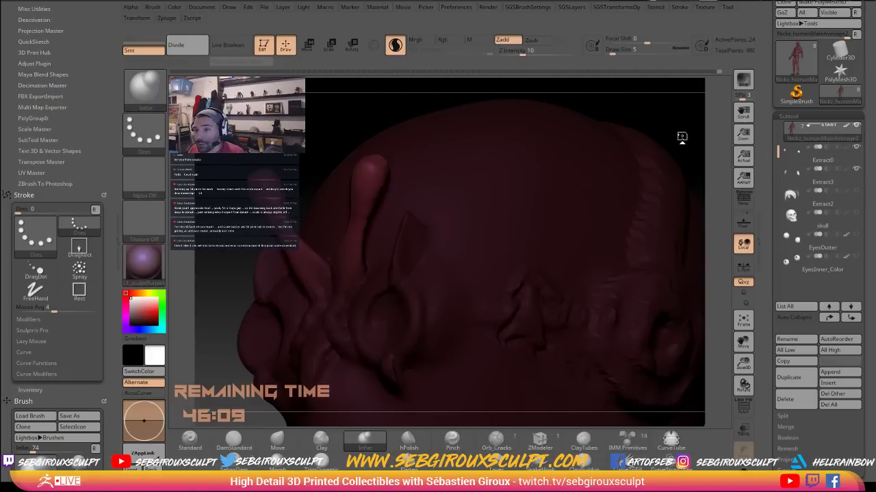
Smooth away the middle of both antenna stalks, enlarging the draw size to 9, to detach the bulbs from their base stubs
mouse_move(695, 130)
mouse_down()
mouse_move(709, 137)
mouse_move(690, 137)
mouse_move(571, 203)
mouse_up()
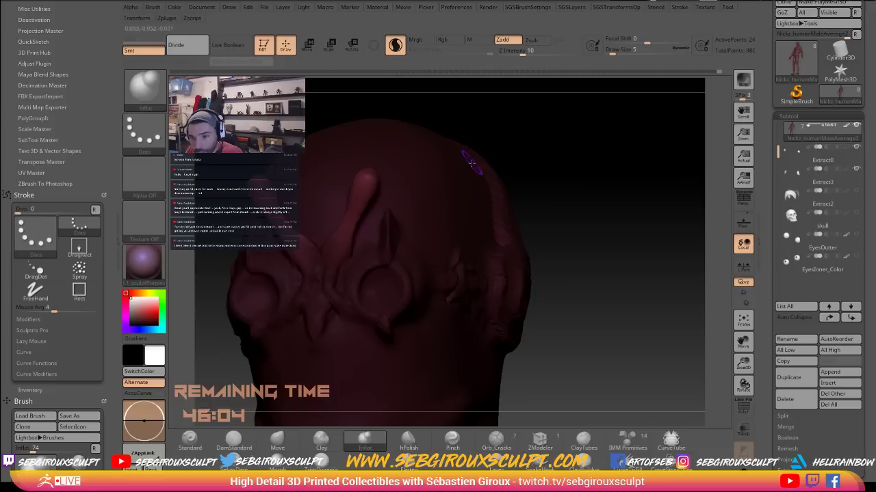
key(shift)
shift+drag(356, 230, 354, 225)
key(space)
alt+drag(550, 170, 552, 198)
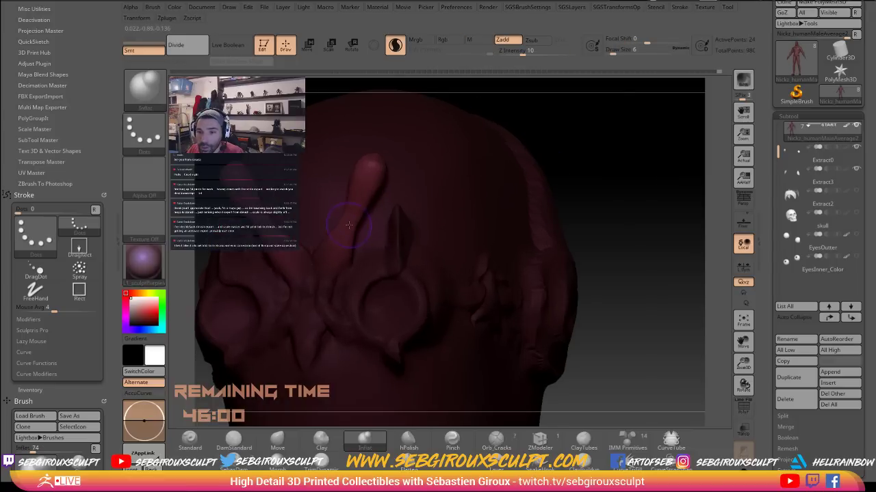
key(space)
mouse_move(355, 225)
mouse_down()
mouse_move(340, 228)
mouse_move(343, 223)
mouse_up()
key(space)
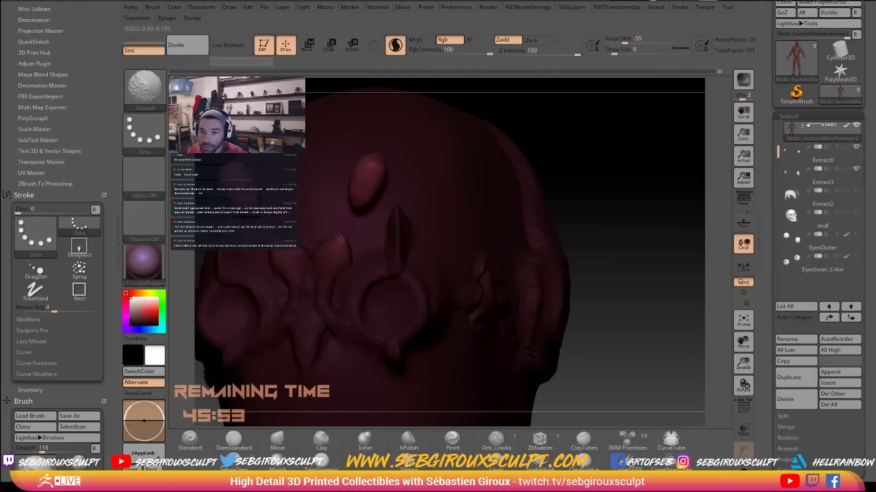
shift+drag(338, 237, 340, 236)
Reduce the draw size to 7 and switch to the ClayTubes brush for the stubs above the nose ornament
drag(595, 186, 536, 221)
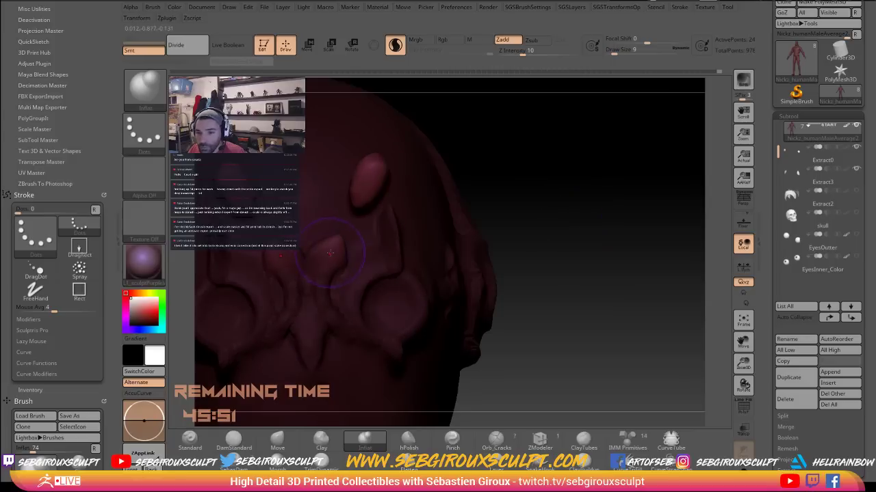
key(space)
drag(330, 253, 327, 253)
key(b)
key(c)
key(t)
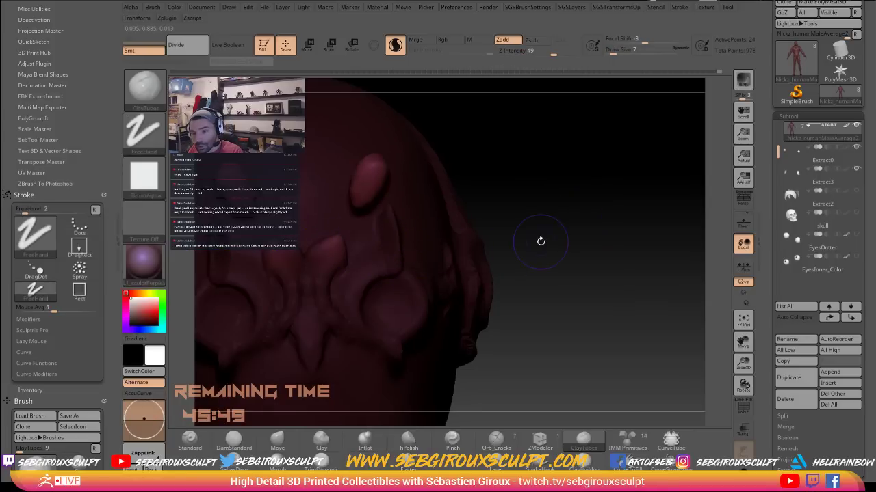
mouse_move(541, 240)
mouse_down()
mouse_move(567, 226)
mouse_move(578, 236)
mouse_up()
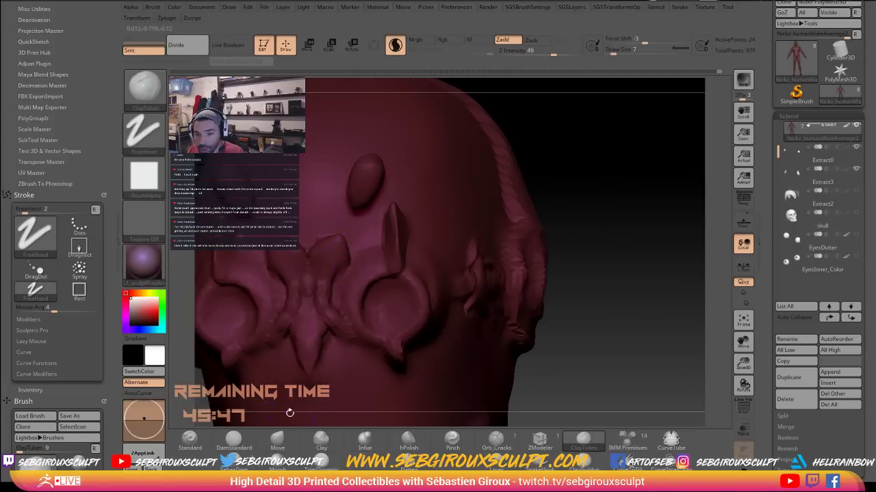
Try to restore the surface around the antenna stubs with the Morph brush at draw size 7
key(b)
key(m)
key(r)
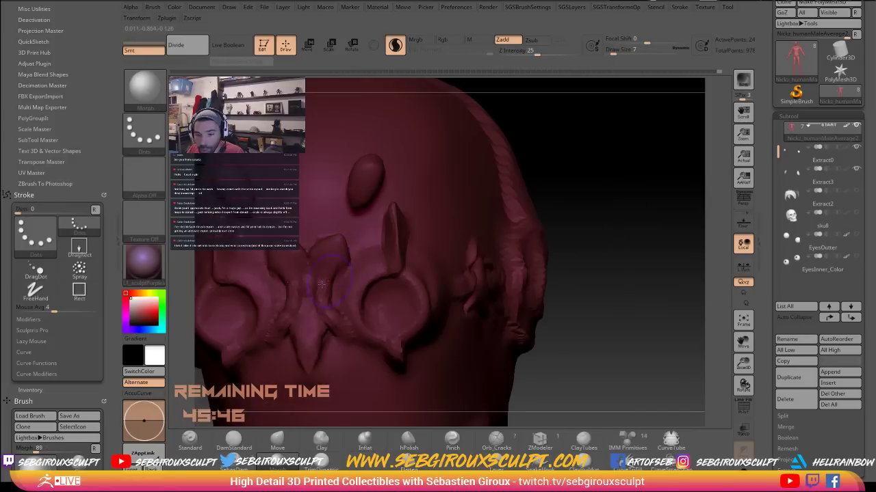
click(340, 253)
click(307, 275)
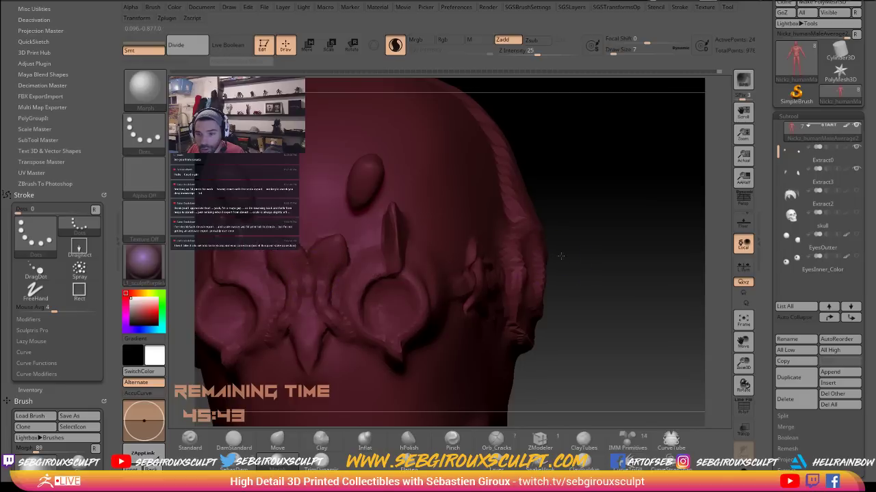
click(521, 263)
click(494, 284)
drag(525, 245, 581, 228)
click(311, 255)
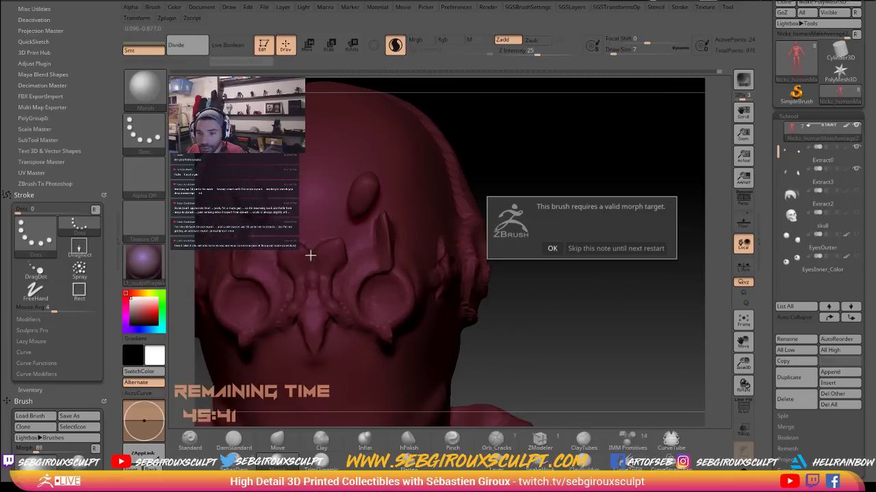
click(550, 249)
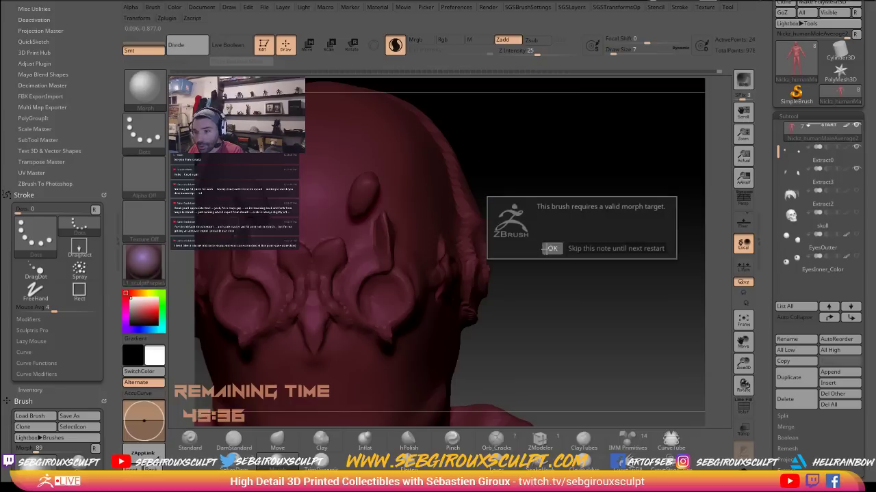
Turn off Sculptris Pro and flatten the leftover antenna stubs above the nose ornament with ClayTubes and smoothing at draw size 7
key(b)
key(c)
key(t)
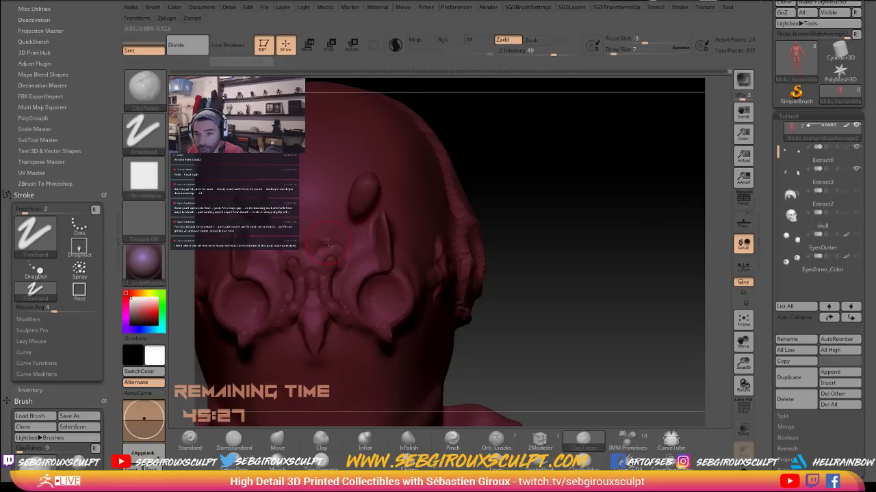
key(shift)
right_drag(343, 256, 325, 266)
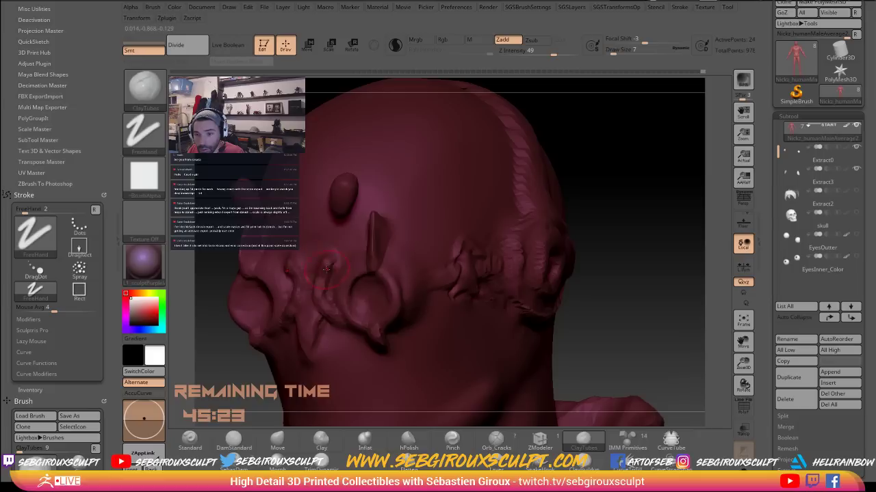
right_drag(524, 265, 556, 261)
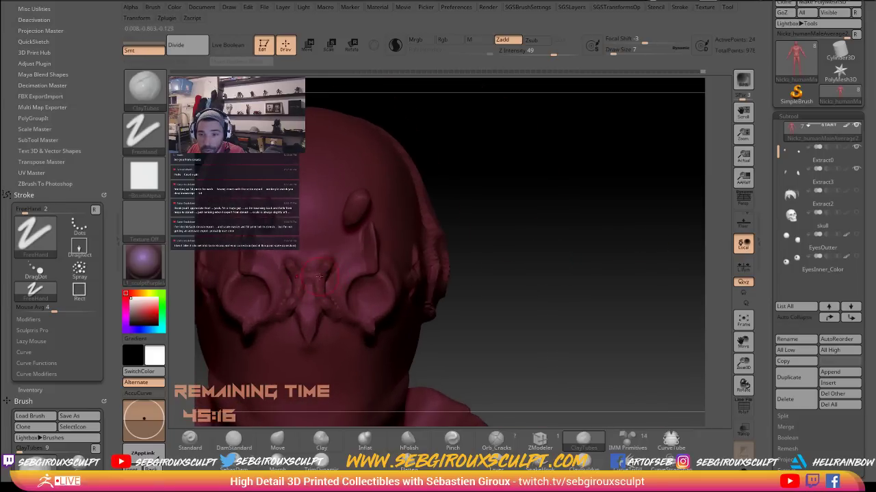
Display the polyframe and isolate the forehead patch that holds the two detached bulbs
ctrl+right_drag(471, 267, 459, 245)
right_drag(423, 221, 504, 247)
click(743, 408)
right_drag(572, 305, 466, 187)
ctrl+shift+drag(461, 170, 319, 287)
Split the isolated patch into polygroups with Auto Groups and hide the forehead surface, leaving only the two bulbs
right_drag(473, 262, 496, 250)
key(3)
key(1)
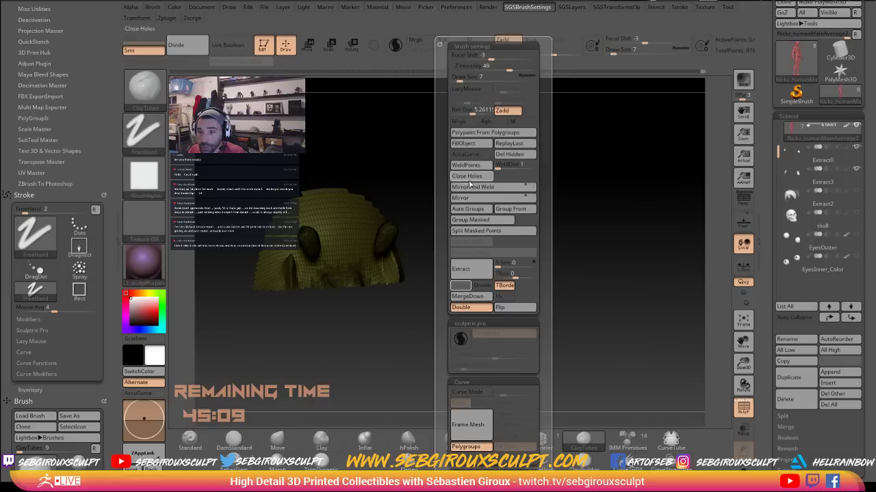
click(471, 208)
right_drag(472, 214, 483, 253)
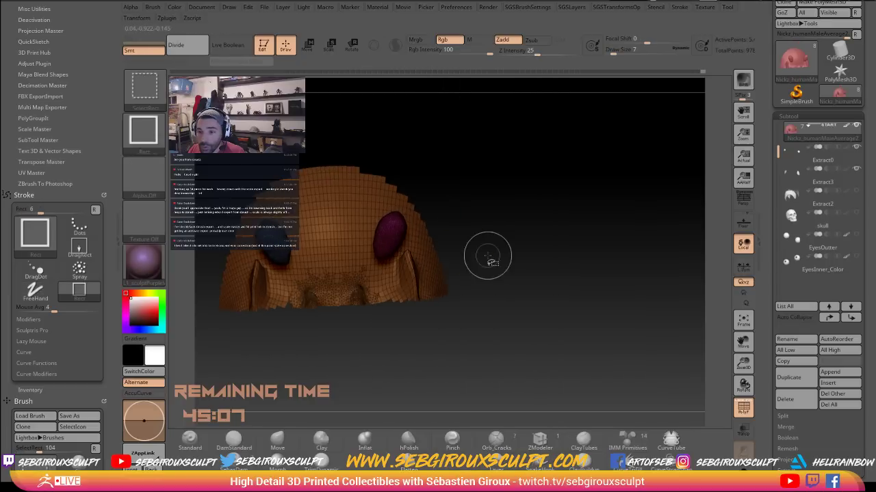
ctrl+shift+click(426, 275)
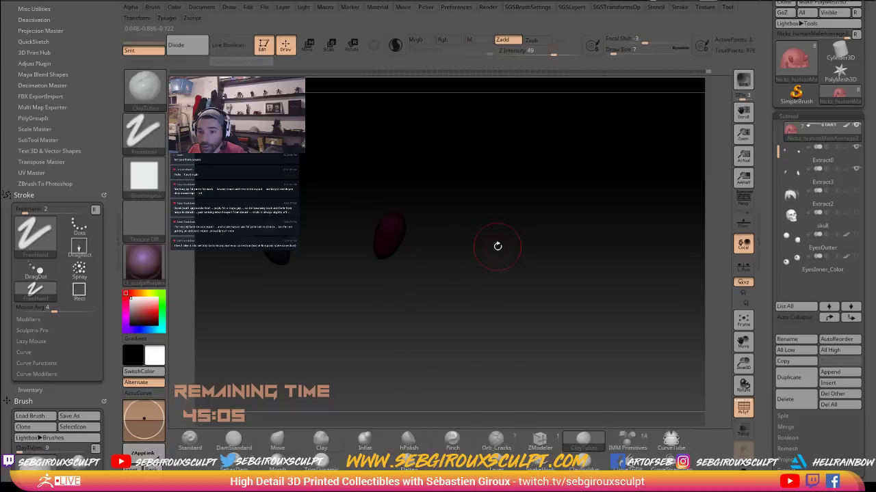
Combine the two isolated bulbs into a single polygroup with Group Masked
key(space)
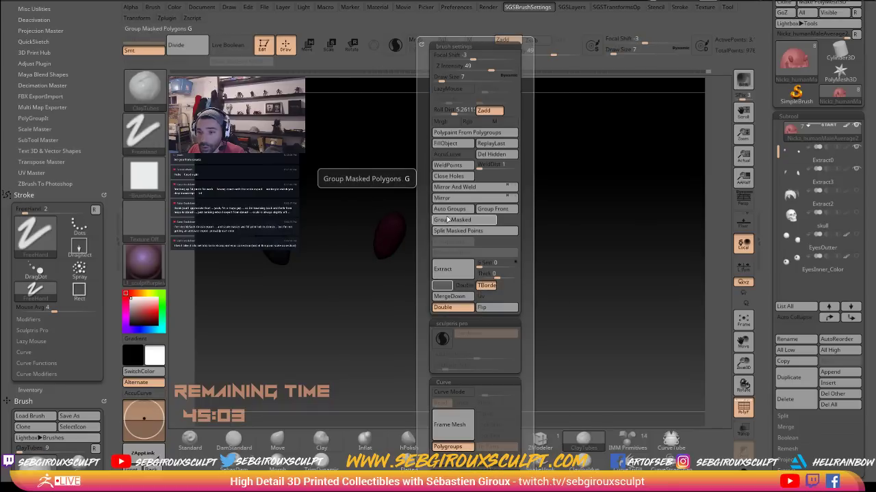
ctrl+shift+click(420, 210)
ctrl+shift+click(401, 233)
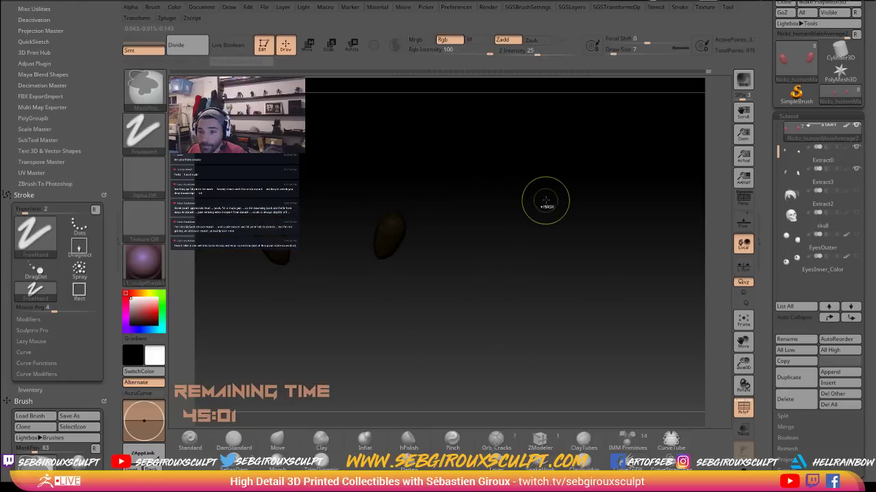
Mask the two bulbs, unhide the whole head and invert the mask so that only the bulbs stay editable
ctrl+click(545, 202)
ctrl+shift+click(547, 203)
ctrl+click(554, 210)
key(space)
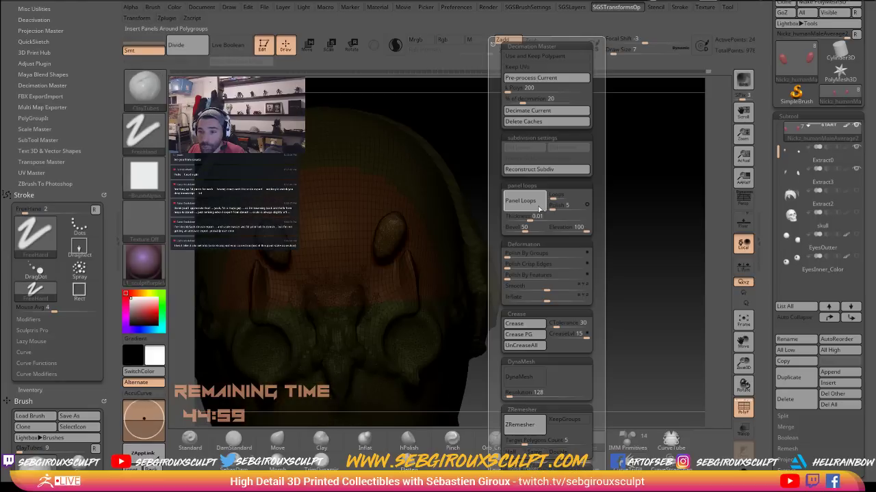
ctrl+click(505, 187)
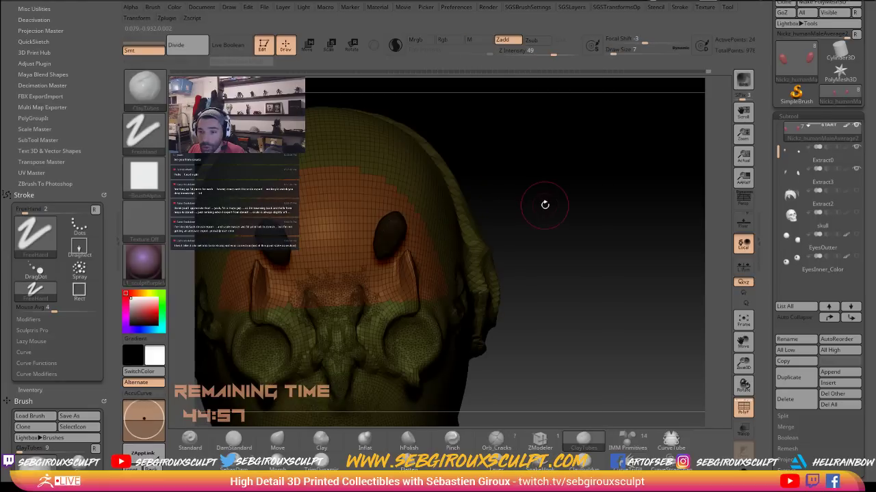
ctrl+click(572, 217)
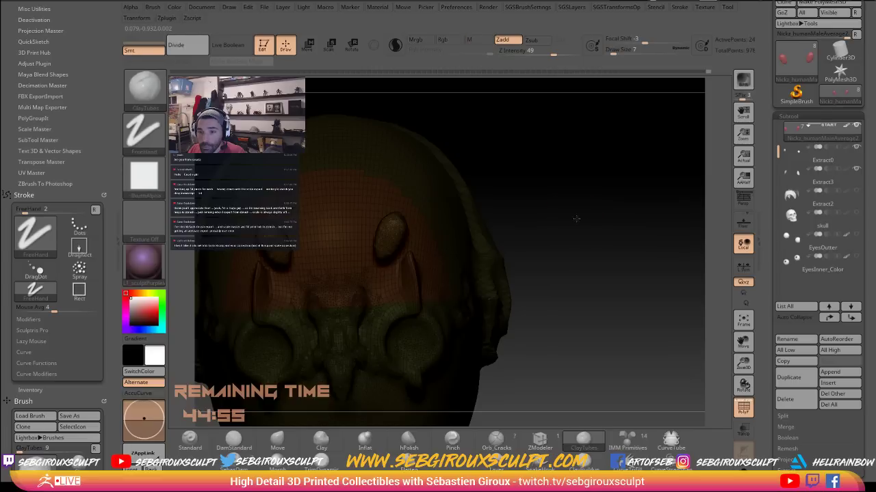
Hide the polyframe and pull the tops of the bulbs up and outward with the Move brush
shift+drag(576, 218, 604, 247)
key(shift+f)
right_drag(389, 234, 395, 232)
key(space)
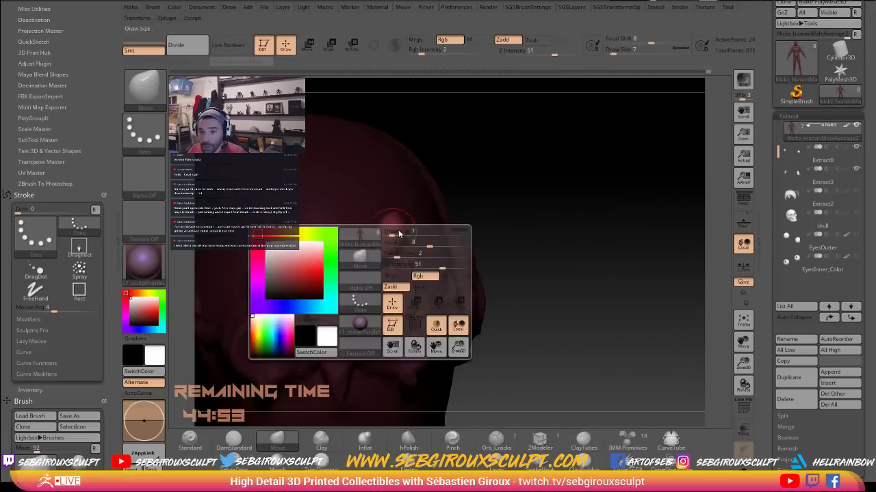
drag(394, 233, 401, 232)
drag(398, 226, 405, 212)
Stretch the lower ends of the bulbs down into thin stalks reaching the nose ornament with the Move brush at draw size 8
right_drag(384, 248, 382, 251)
key(space)
drag(381, 251, 368, 268)
right_drag(367, 268, 365, 262)
key(space)
drag(365, 263, 353, 290)
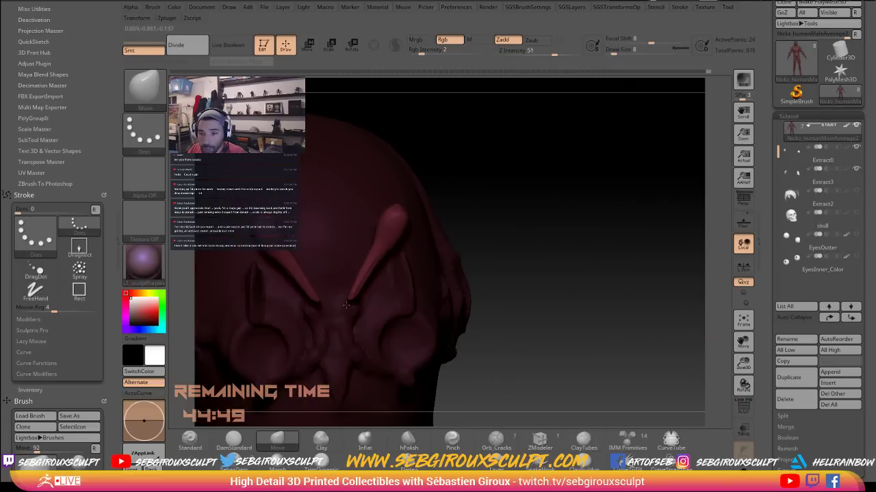
drag(524, 264, 410, 271)
drag(363, 291, 358, 303)
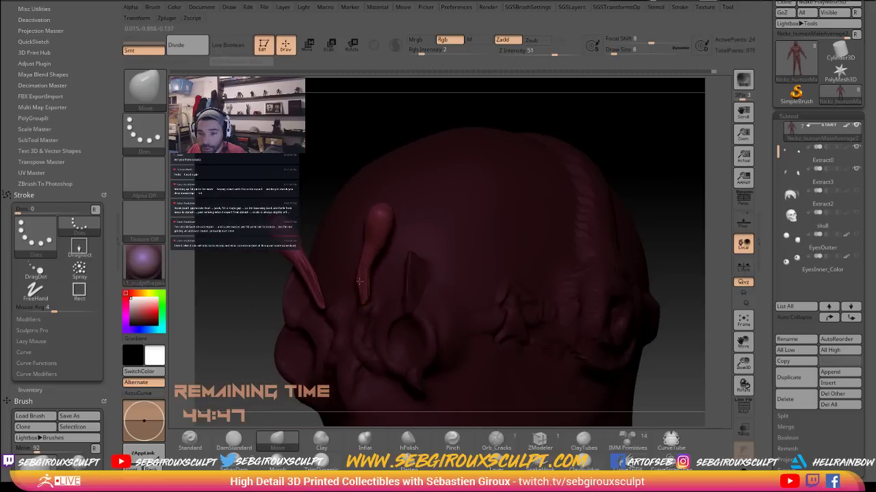
Smooth the surface of the two antenna stalks at draw size 5
right_drag(348, 282, 368, 279)
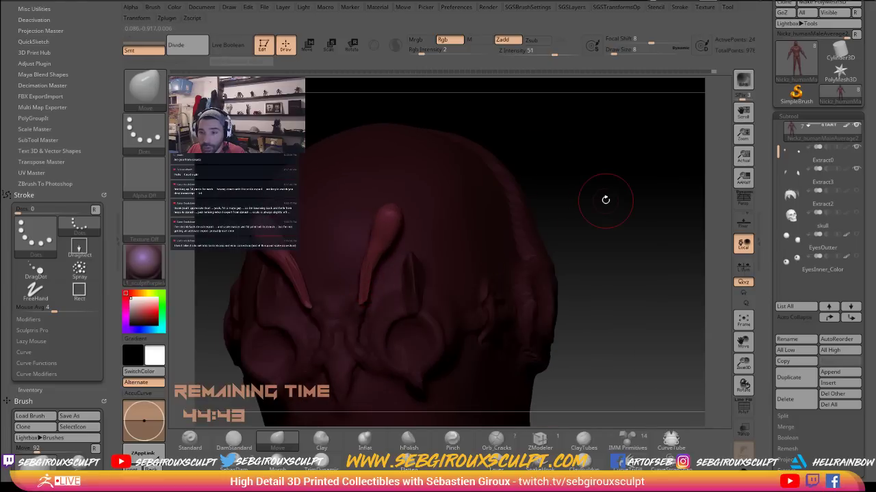
alt+drag(605, 199, 654, 240)
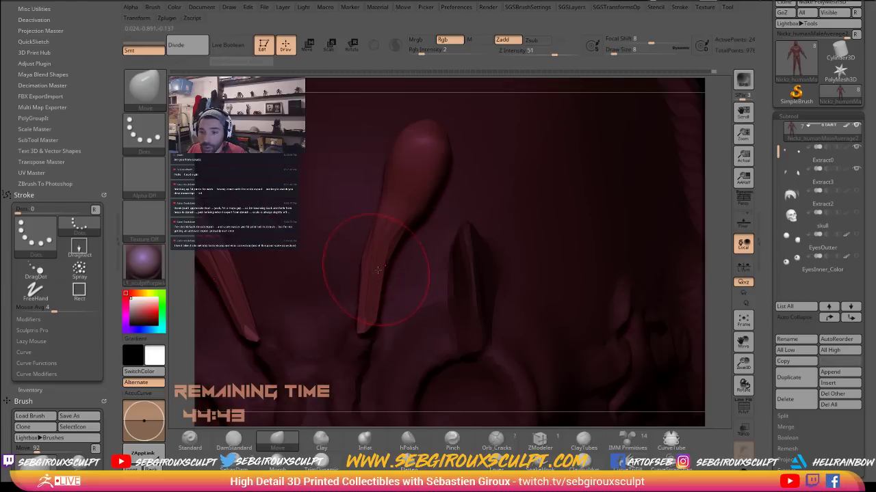
key(space)
click(374, 271)
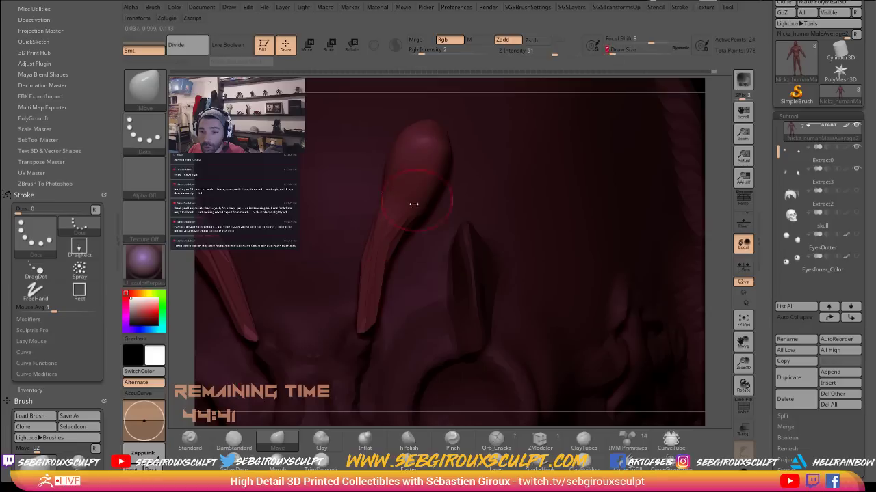
key(shift)
mouse_move(379, 265)
shift+mouse_down()
mouse_move(372, 294)
mouse_move(381, 269)
shift+mouse_up()
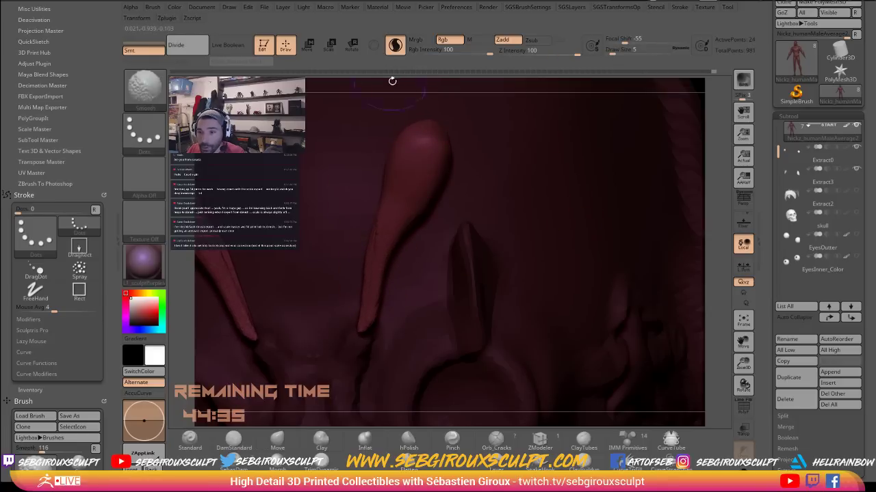
shift+click(398, 50)
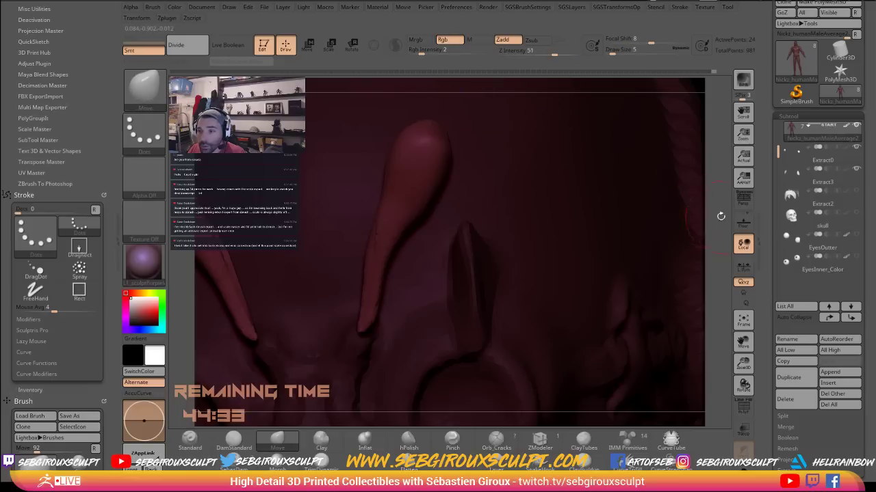
Pull the antenna tops up and outward into long horns above the head with the Move brush at draw size 16, and smooth them
mouse_move(715, 209)
alt+mouse_down()
mouse_move(430, 137)
mouse_move(420, 159)
alt+mouse_up()
key(space)
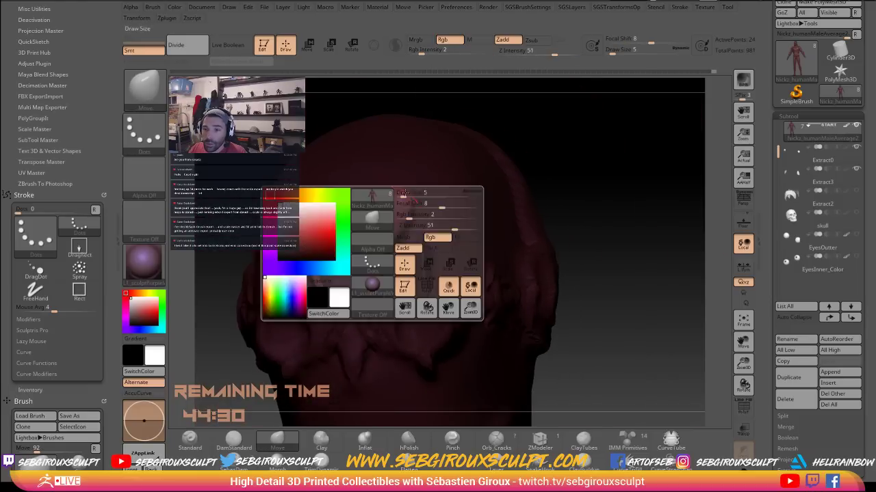
drag(402, 188, 435, 143)
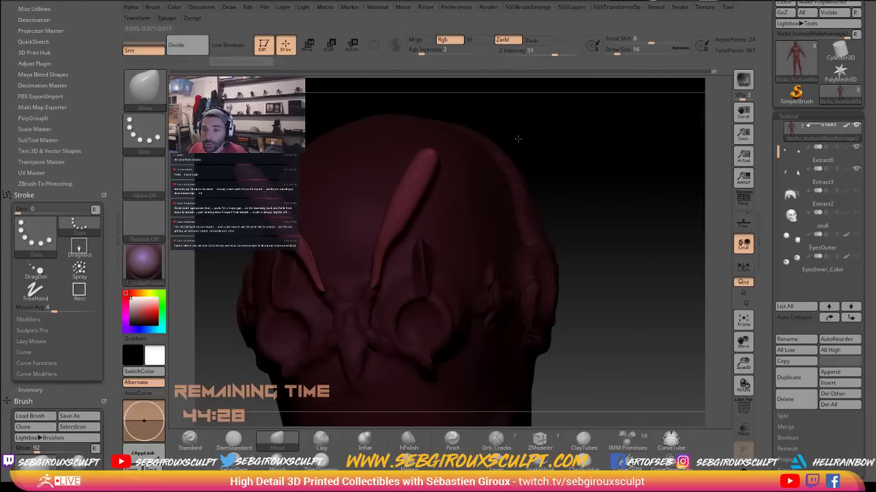
mouse_move(517, 137)
mouse_down()
mouse_move(448, 154)
mouse_move(441, 139)
mouse_move(491, 101)
mouse_up()
drag(323, 186, 307, 193)
right_drag(306, 194, 610, 128)
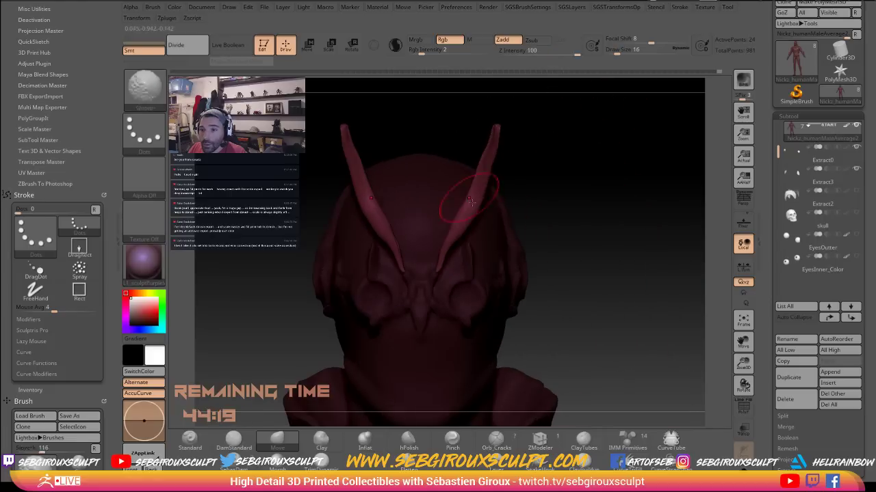
Adjust the lower parts of the antennae above the nose ornament with the Move brush at draw size 9
right_drag(563, 212, 564, 226)
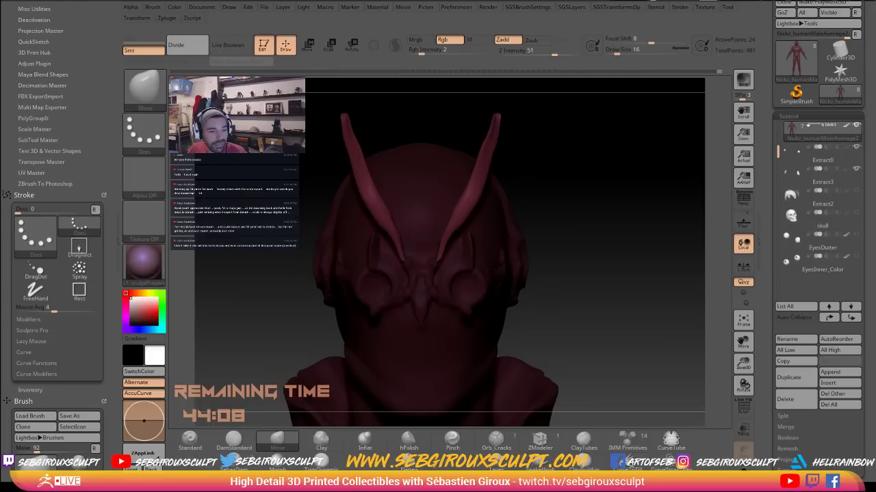
drag(606, 177, 619, 176)
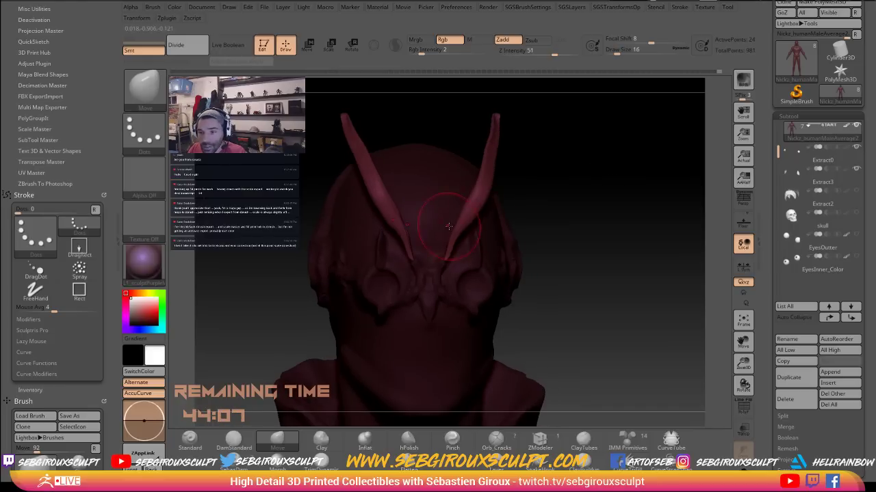
key(space)
click(462, 230)
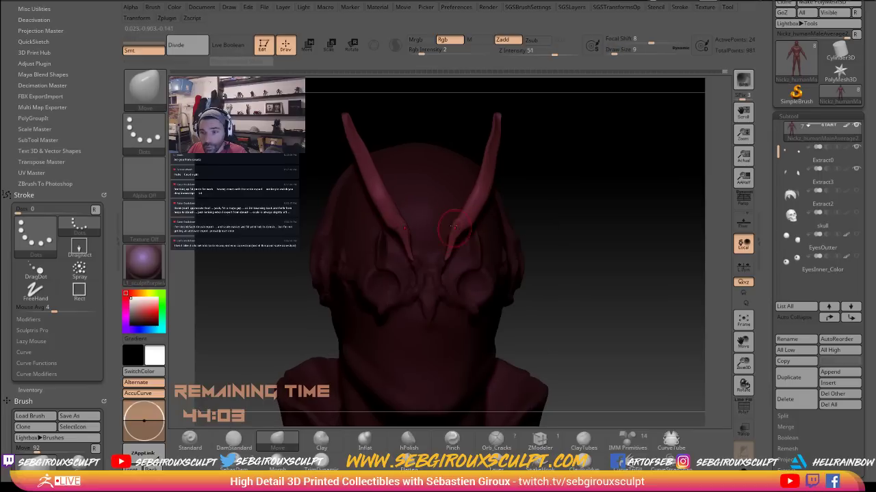
mouse_move(538, 218)
mouse_down()
mouse_move(489, 216)
mouse_move(483, 203)
mouse_move(488, 215)
mouse_up()
Bend the antennae outward at mid-length and curve their upper halves upward with the Move brush at draw size 14
key(space)
click(480, 217)
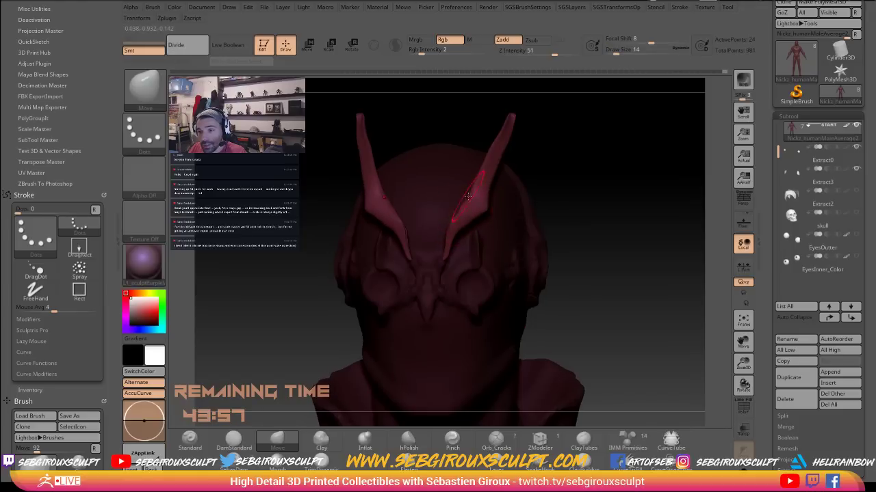
mouse_move(583, 198)
mouse_down()
mouse_move(592, 199)
mouse_move(493, 186)
mouse_move(515, 150)
mouse_up()
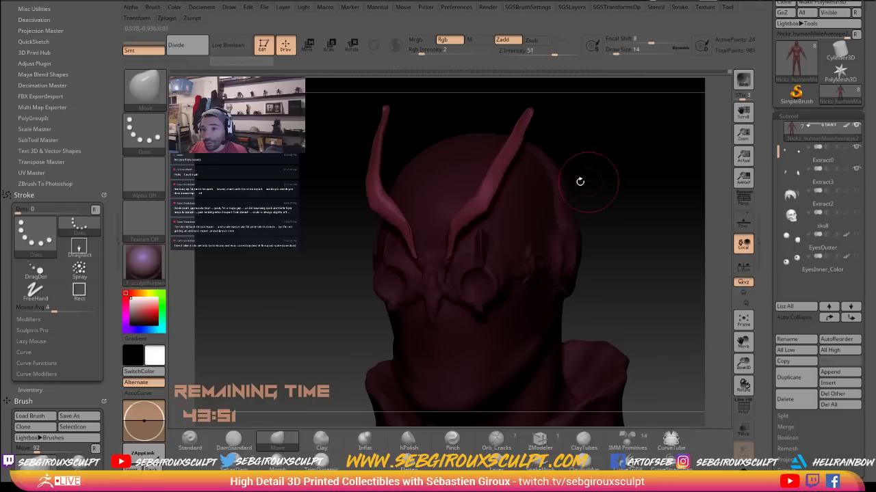
drag(623, 185, 581, 186)
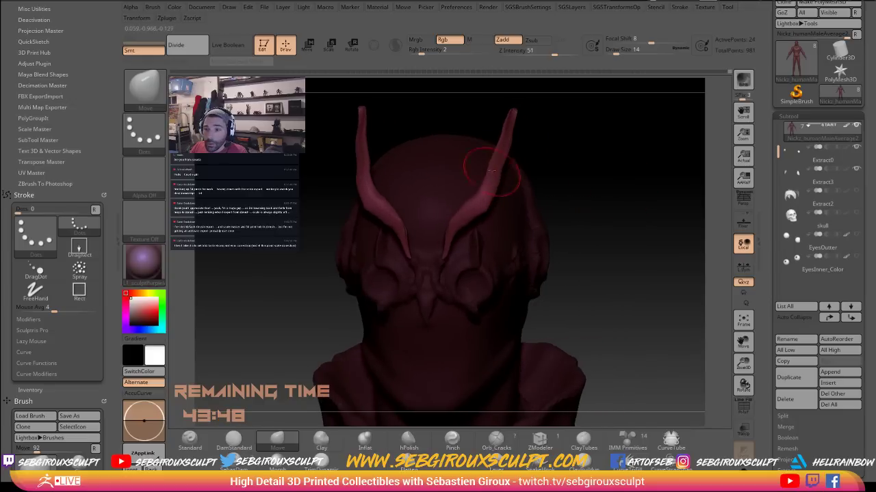
drag(508, 121, 498, 152)
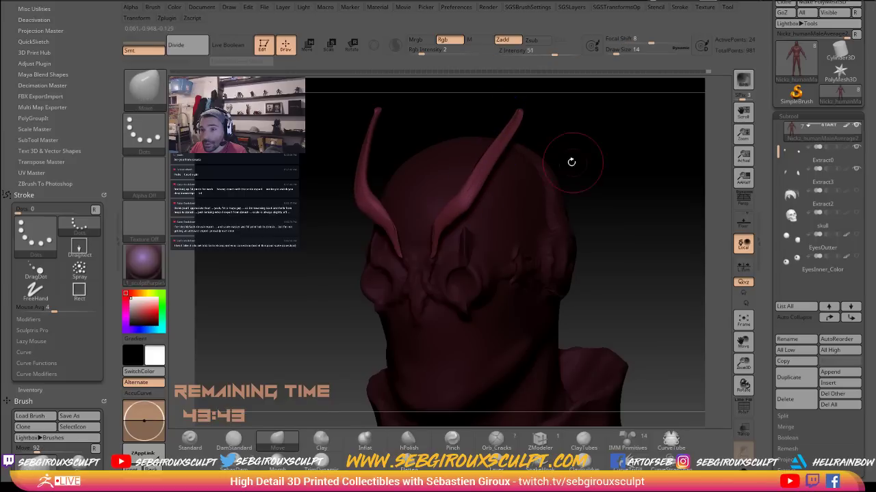
mouse_move(569, 158)
mouse_down()
mouse_move(606, 172)
mouse_move(616, 202)
mouse_move(650, 205)
mouse_move(636, 219)
mouse_move(639, 237)
mouse_up()
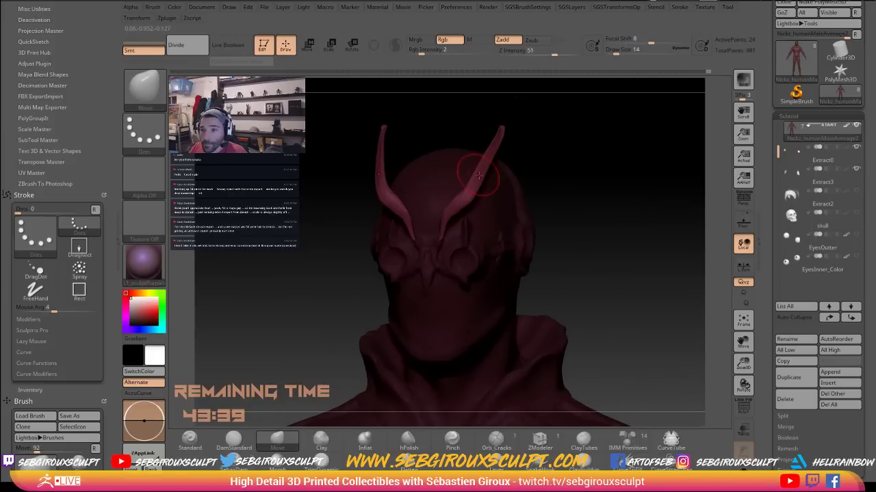
Refine the antenna bends and broaden the upper blades toward the tips with the Move brush, raising the draw size to 25
key(space)
drag(476, 180, 468, 184)
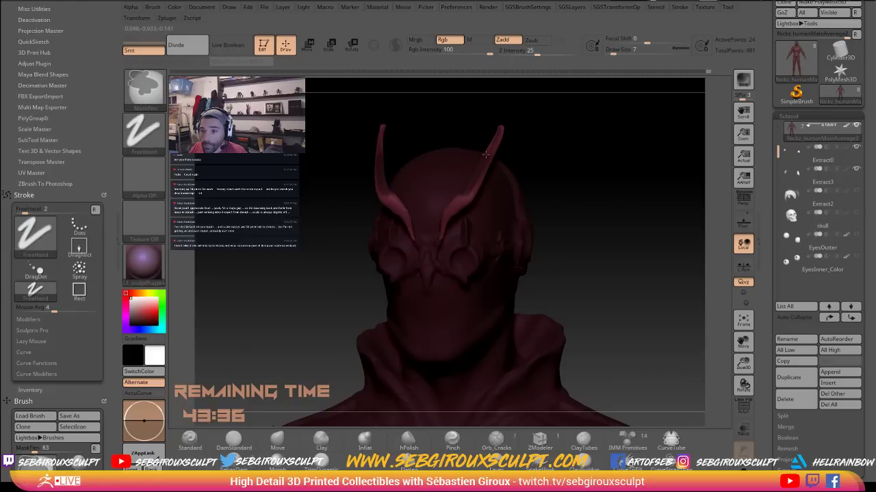
key(space)
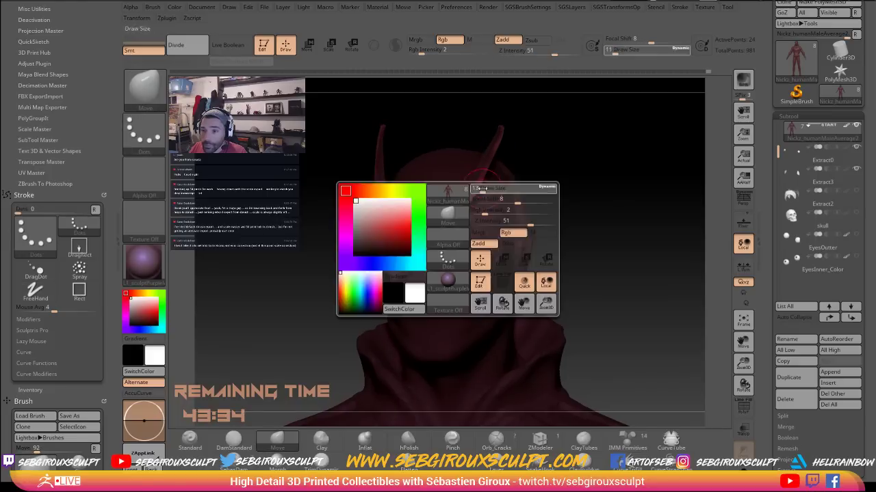
key(space)
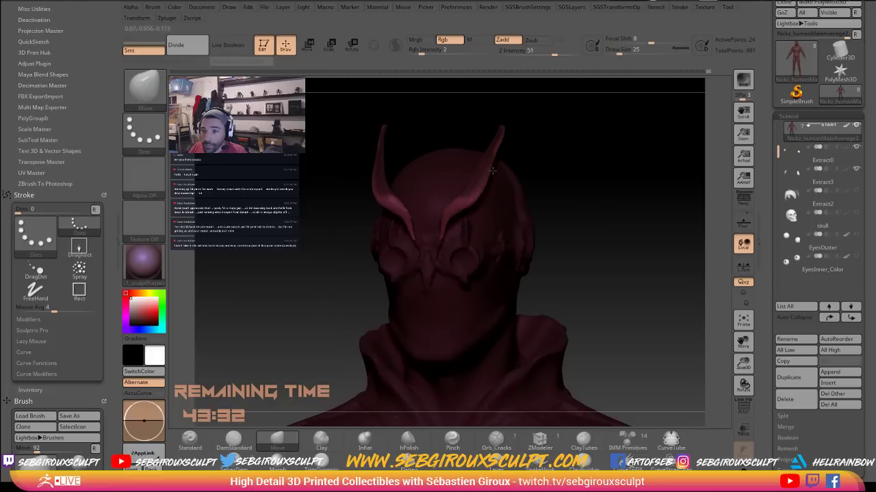
drag(503, 130, 509, 130)
drag(515, 129, 524, 127)
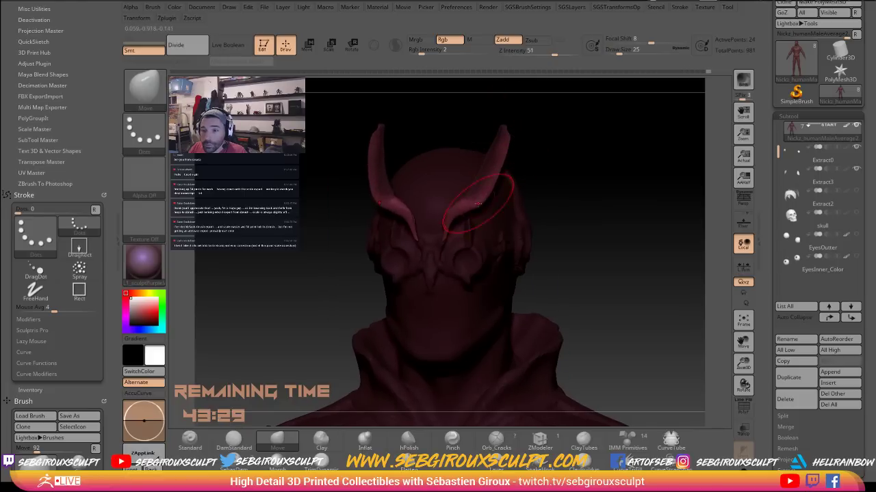
Clear the mask from the head and set the Move brush's draw size to 11
drag(565, 211, 651, 228)
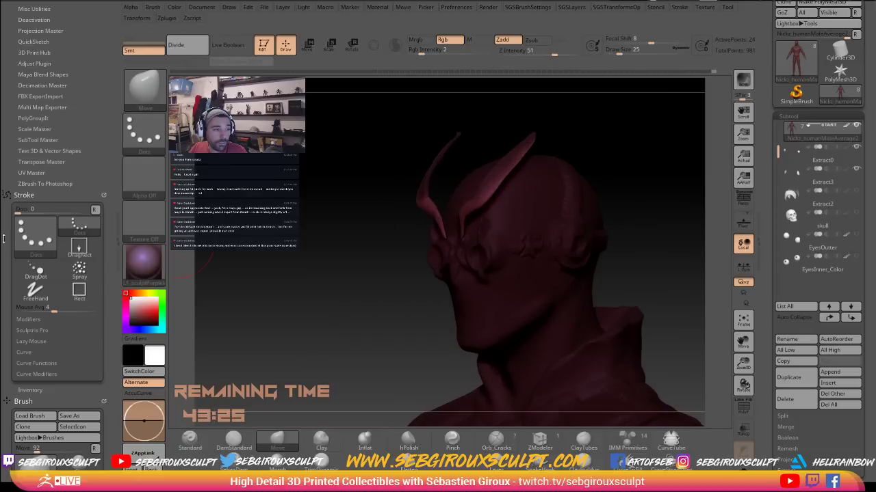
shift+drag(361, 211, 308, 221)
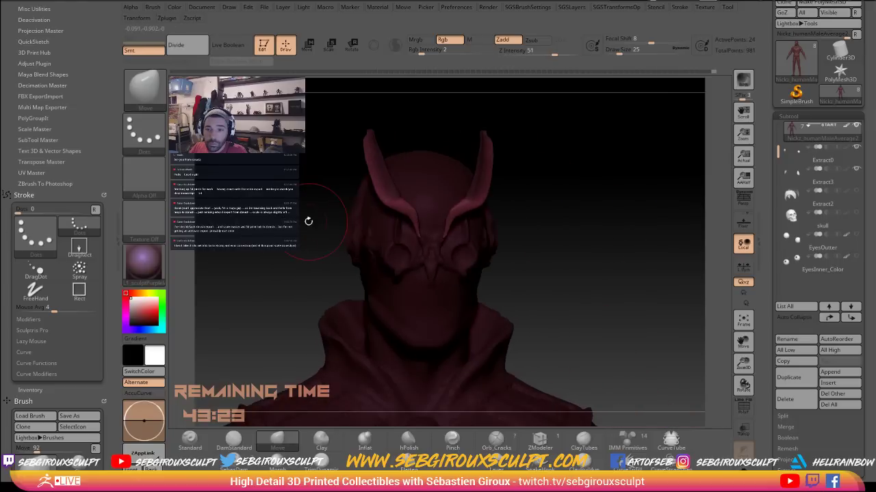
alt+click(370, 197)
key(space)
drag(385, 190, 381, 190)
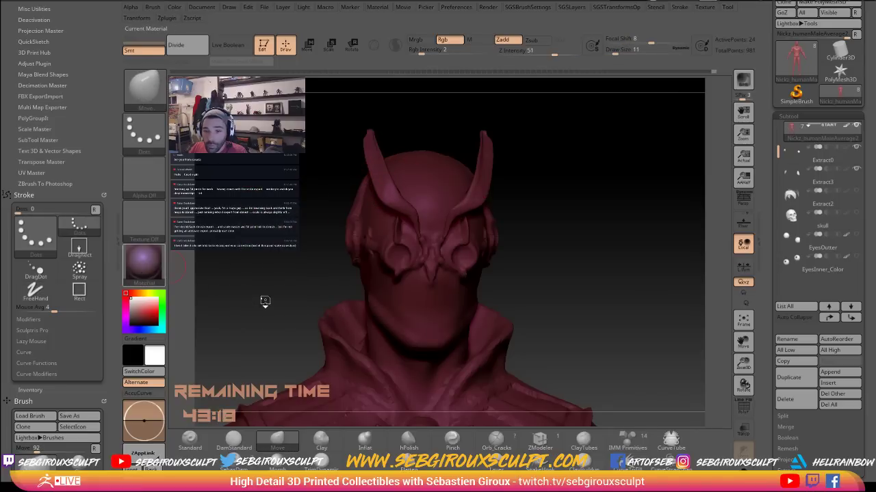
Try a reddish clay material on the model, and settle on the L01 MatCap
click(143, 263)
click(209, 355)
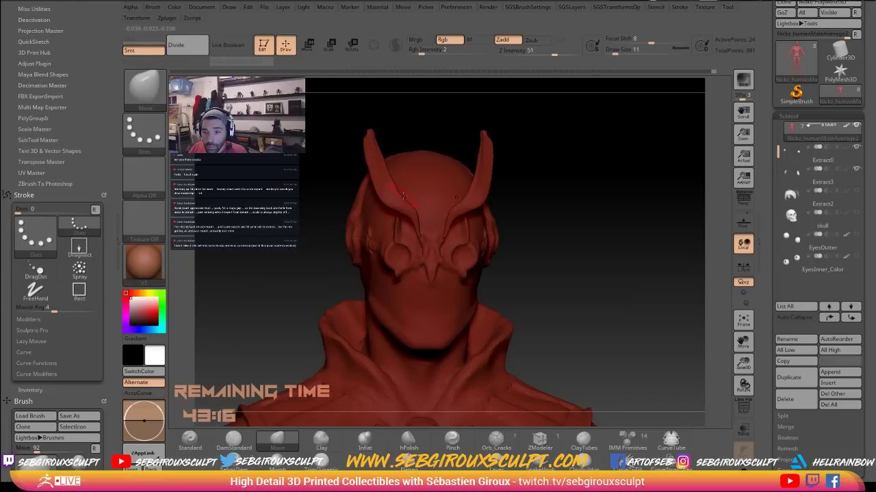
click(143, 262)
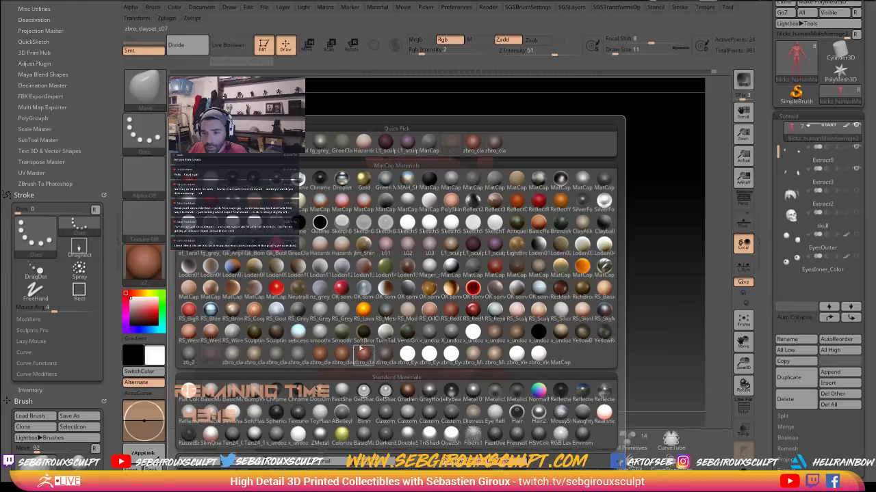
click(387, 248)
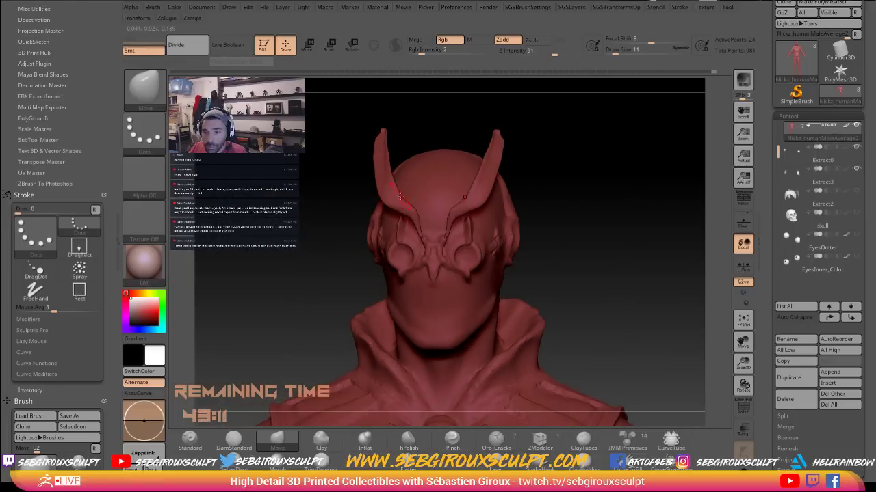
Smooth the mask's horn tips and pull them into sharper points using the Move brush with AccuCurve on
mouse_move(351, 172)
mouse_down()
mouse_move(363, 167)
mouse_move(369, 140)
mouse_move(378, 151)
mouse_up()
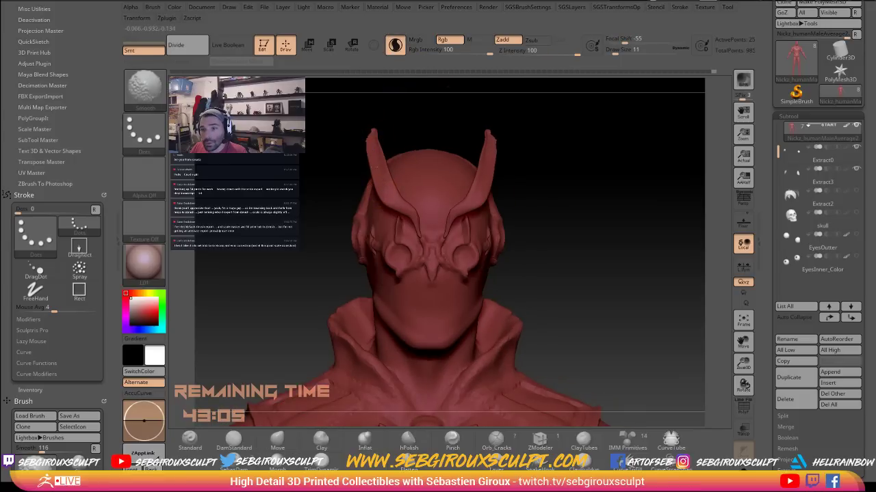
shift+click(395, 45)
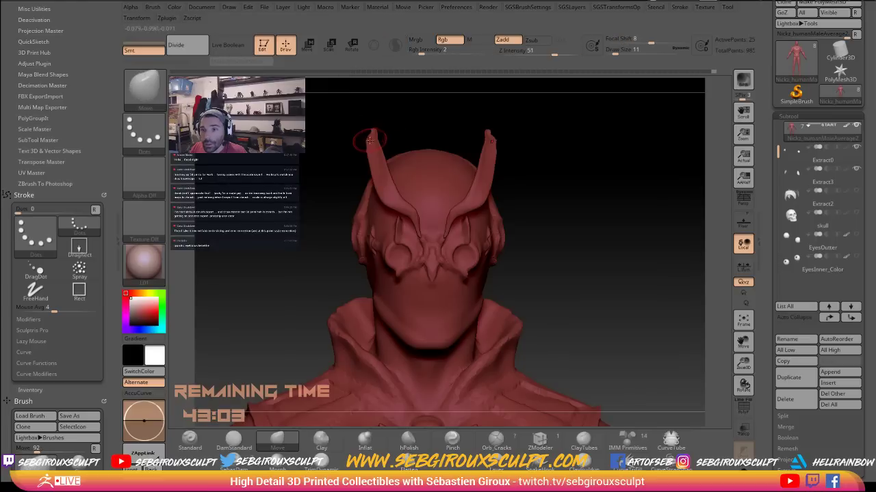
key(a)
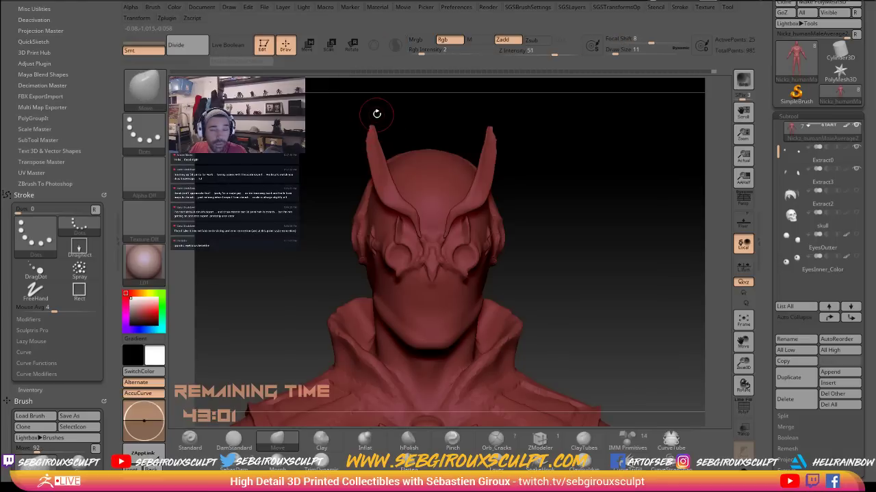
shift+drag(367, 128, 350, 165)
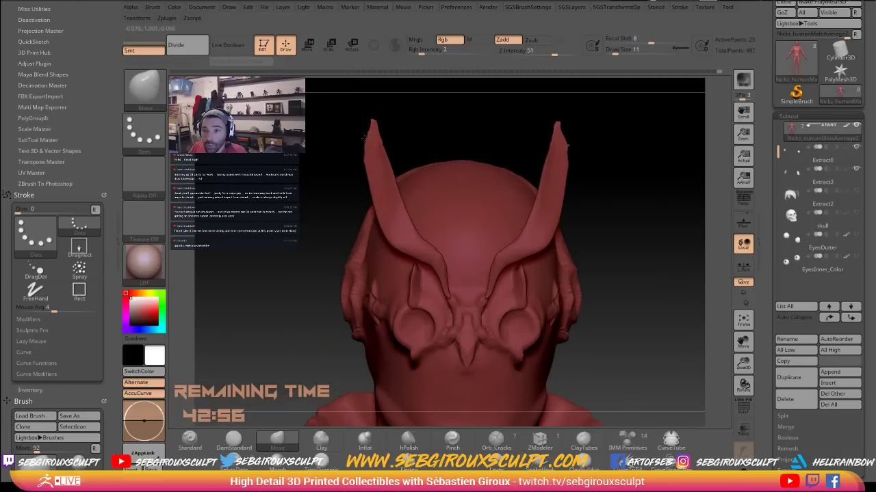
drag(365, 126, 349, 126)
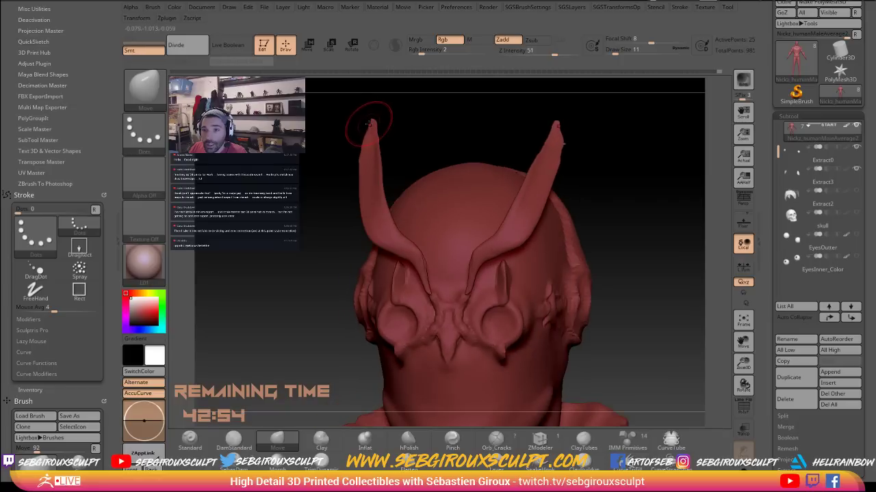
mouse_move(408, 111)
mouse_down()
mouse_move(387, 115)
mouse_move(356, 145)
mouse_move(353, 129)
mouse_move(364, 146)
mouse_move(385, 119)
mouse_move(380, 110)
mouse_up()
key(ctrl+z)
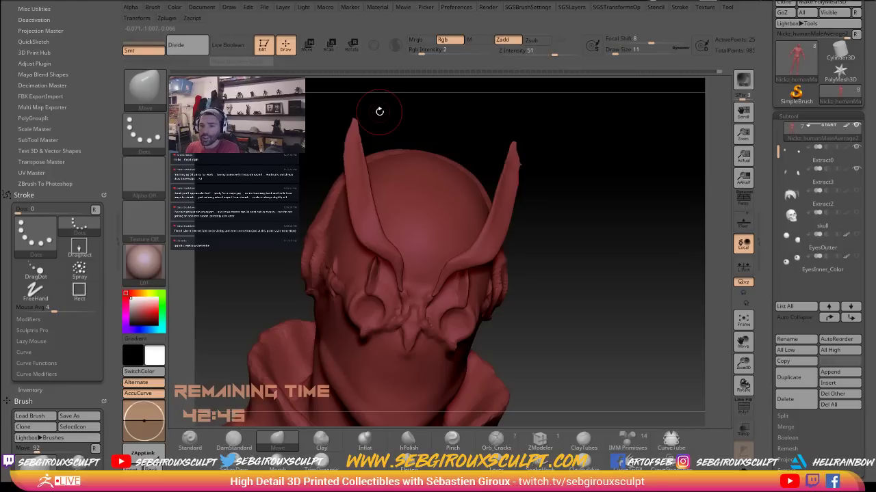
Turn AccuCurve off and refine the horns' front silhouette with the Move brush, raising the draw size to 29
drag(455, 125, 442, 144)
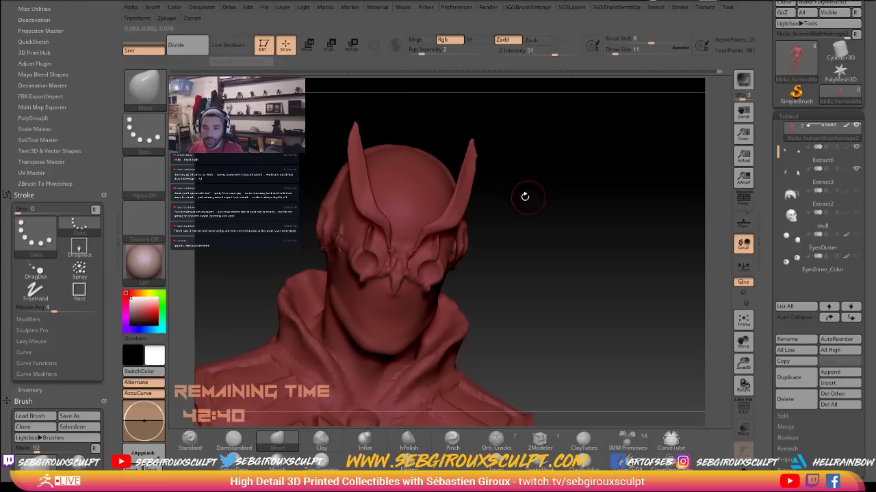
mouse_move(544, 204)
mouse_down()
mouse_move(525, 188)
mouse_move(541, 205)
mouse_up()
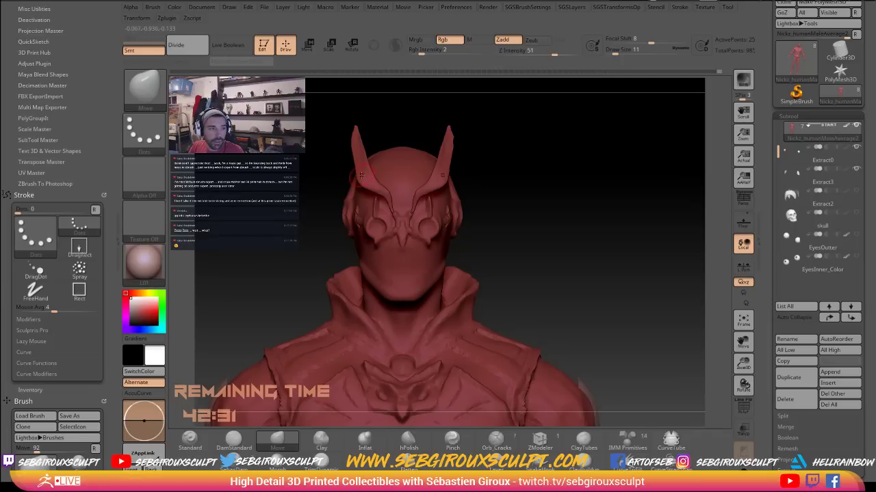
key(space)
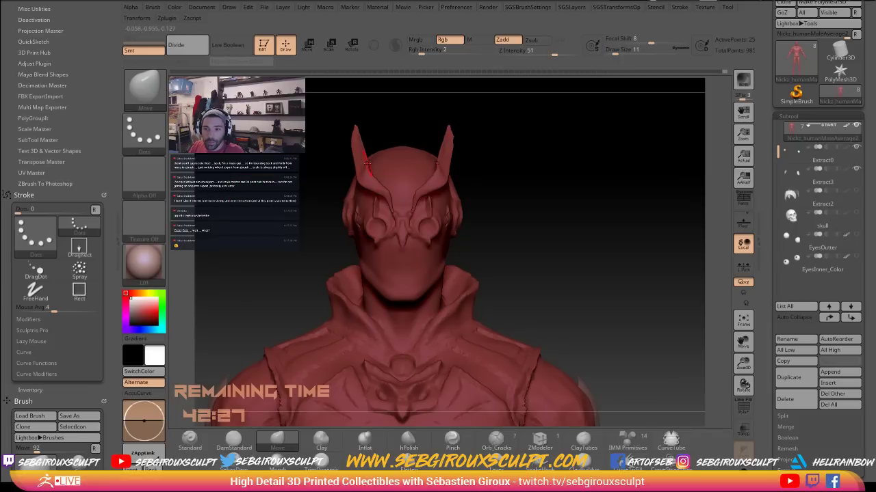
key(shift)
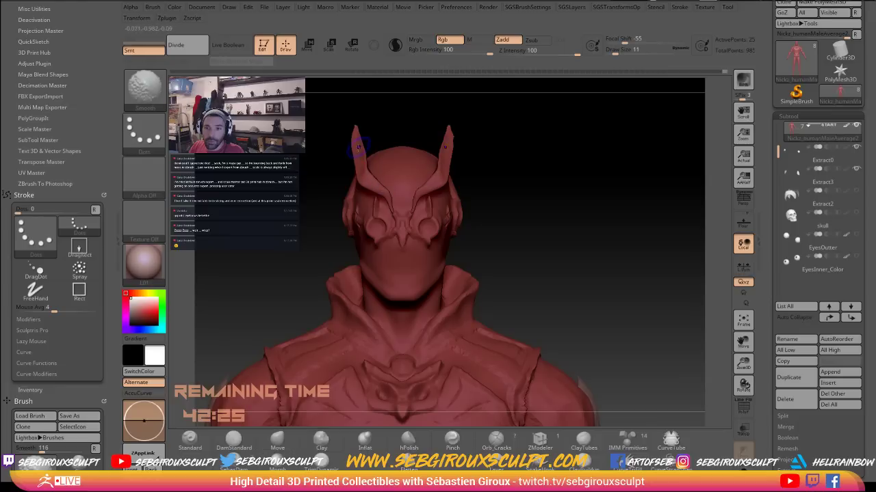
mouse_move(390, 137)
mouse_down()
mouse_move(353, 166)
mouse_move(370, 171)
mouse_move(363, 168)
mouse_up()
key(space)
key(space)
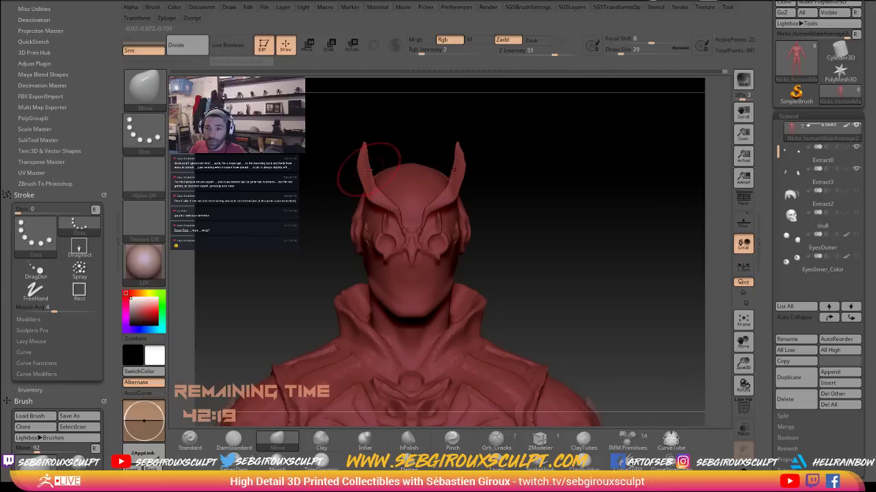
Adjust the horns' profile from the side using the Move brush at draw size 49
drag(502, 143, 586, 141)
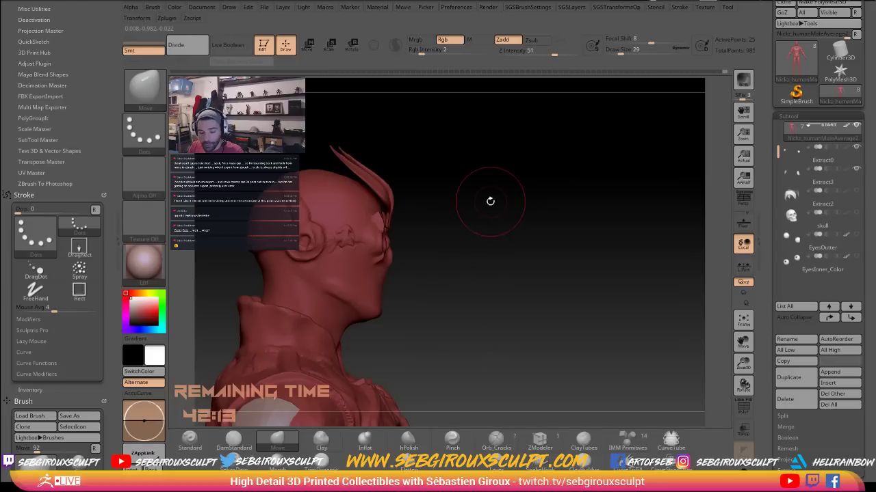
drag(491, 201, 458, 198)
key(space)
drag(369, 191, 383, 191)
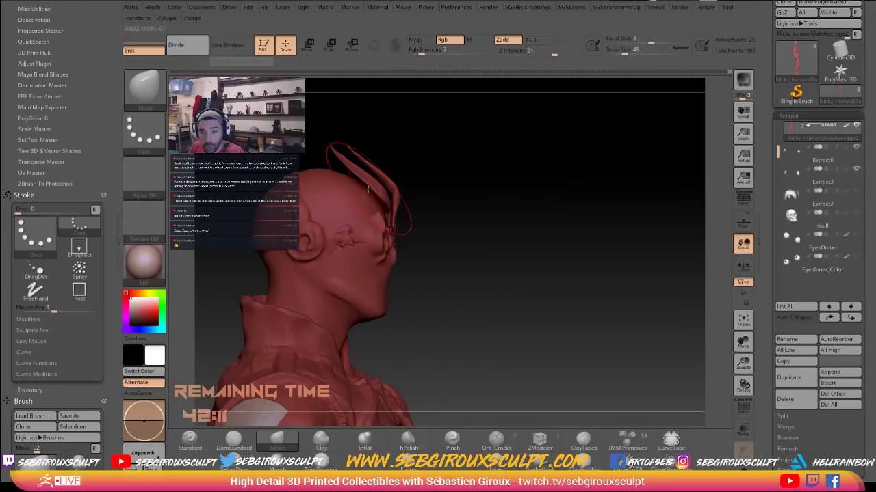
Mask the two horns and invert the mask so only the horns remain editable
key(ctrl)
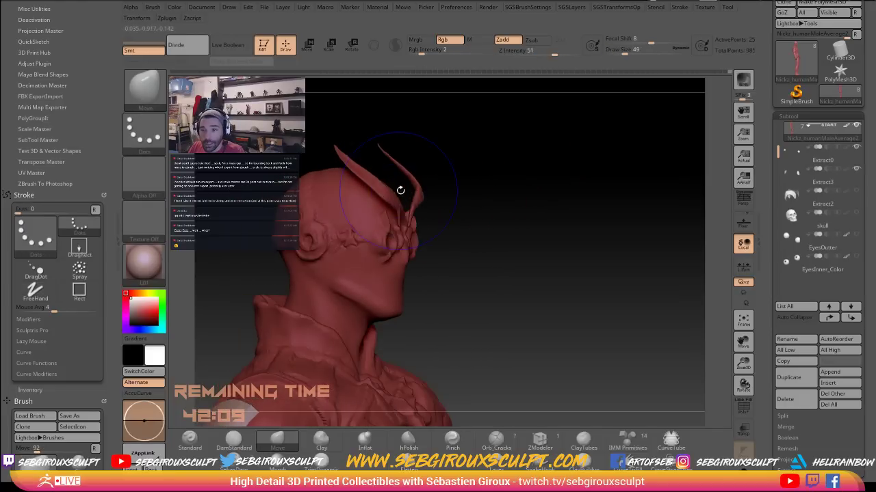
ctrl+shift+click(399, 190)
ctrl+shift+click(478, 195)
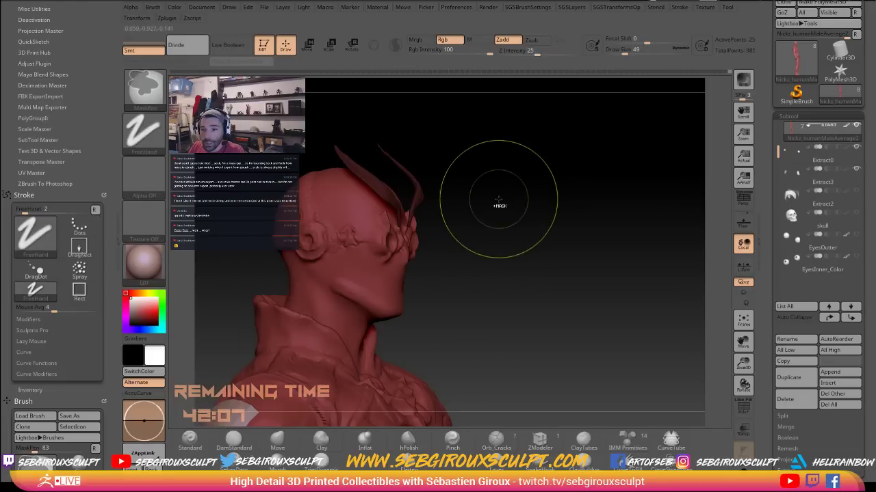
ctrl+click(498, 203)
drag(502, 201, 530, 202)
Bend the unmasked horns back in side view at draw size 49, and adjust their lower curve from above at draw size 33
mouse_move(407, 190)
mouse_down()
mouse_move(373, 163)
mouse_move(379, 168)
mouse_up()
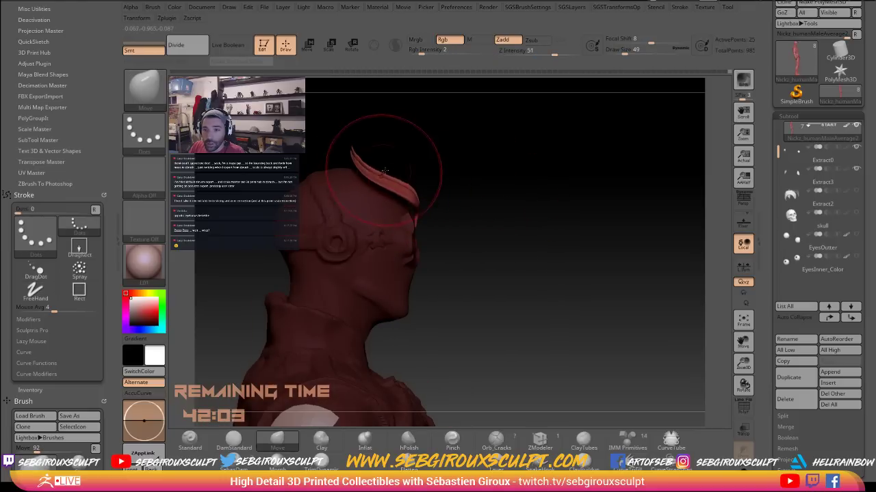
mouse_move(453, 176)
mouse_down()
mouse_move(399, 178)
mouse_move(431, 182)
mouse_up()
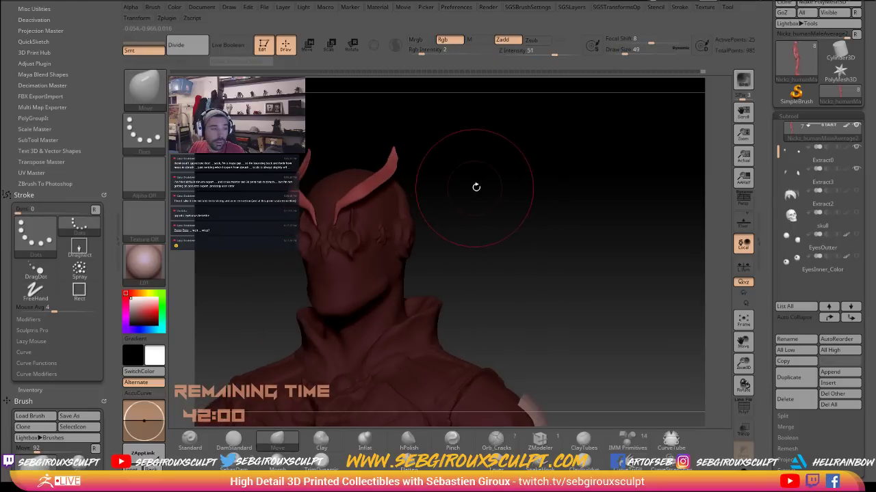
mouse_move(502, 187)
mouse_down()
mouse_move(511, 207)
mouse_move(497, 227)
mouse_move(506, 224)
mouse_up()
key(space)
drag(327, 206, 317, 207)
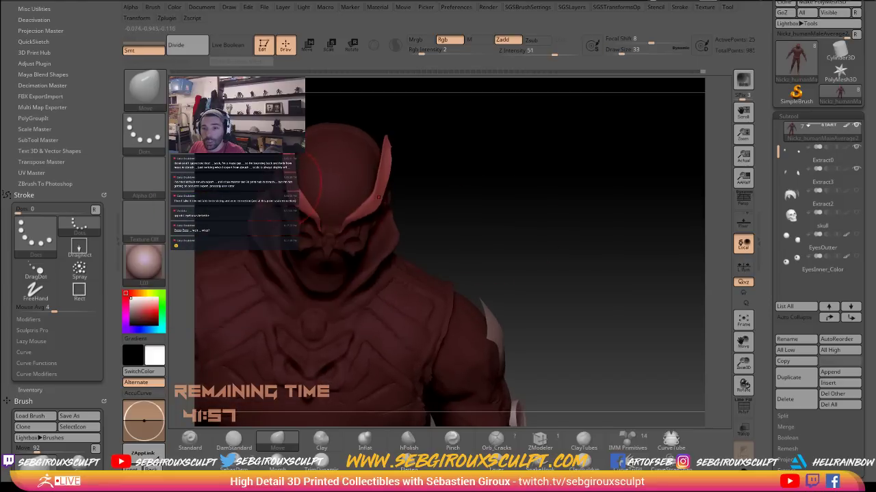
Refine the curve of the unmasked horns with the Move brush, set the draw size to 22 and quick-save the project
mouse_move(424, 166)
mouse_down()
mouse_move(410, 173)
mouse_move(420, 122)
mouse_up()
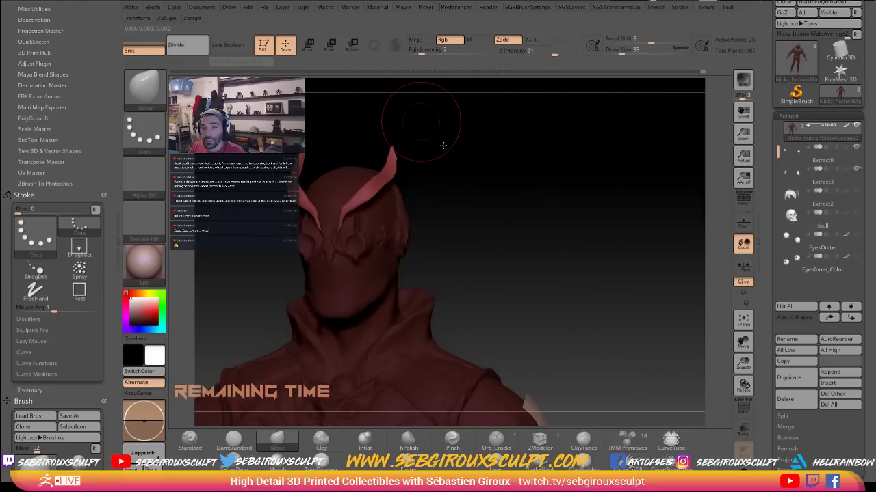
drag(387, 185, 379, 191)
mouse_move(432, 182)
mouse_down()
mouse_move(415, 180)
mouse_move(438, 169)
mouse_up()
alt+drag(506, 155, 498, 142)
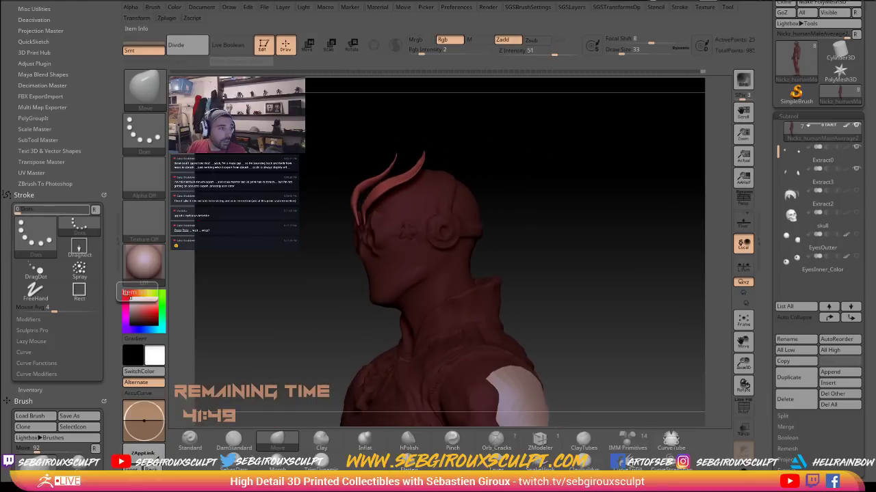
drag(654, 167, 401, 182)
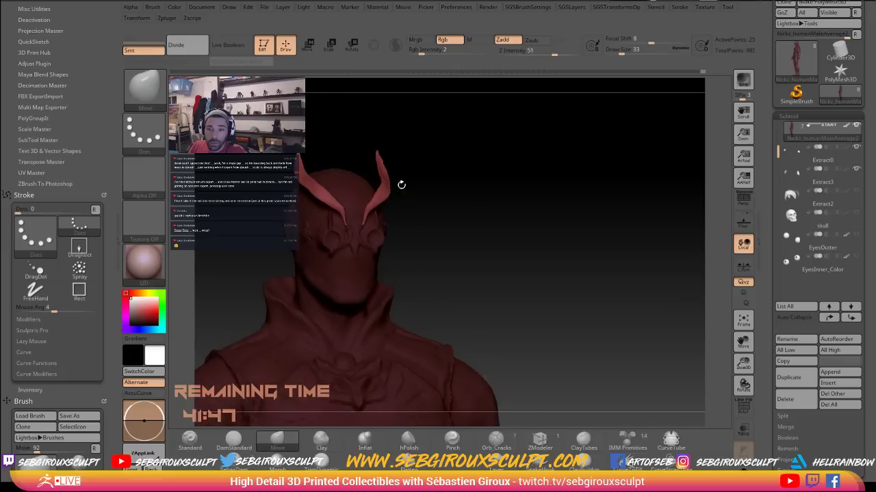
key(space)
key(ctrl+s)
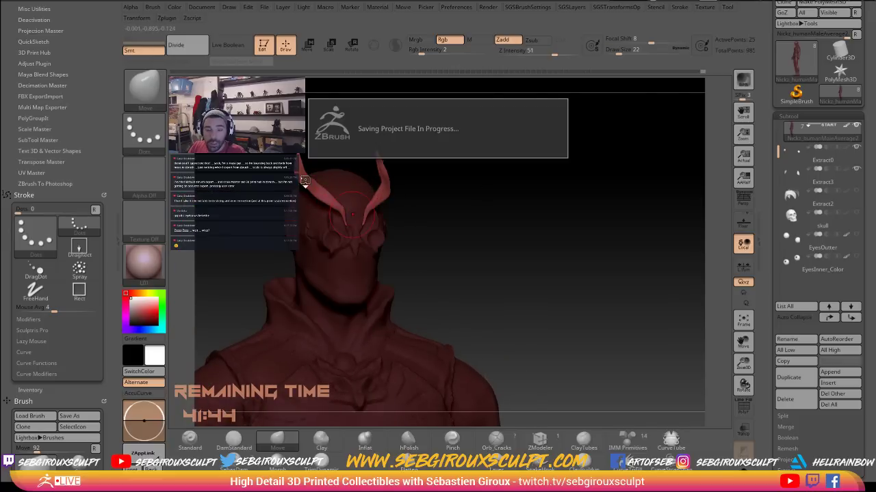
Switch to Windows Photo Viewer, maximize Talon_Ref_v1.png and bring the black-and-white full-figure drawing into view
drag(0, 109, 392, 36)
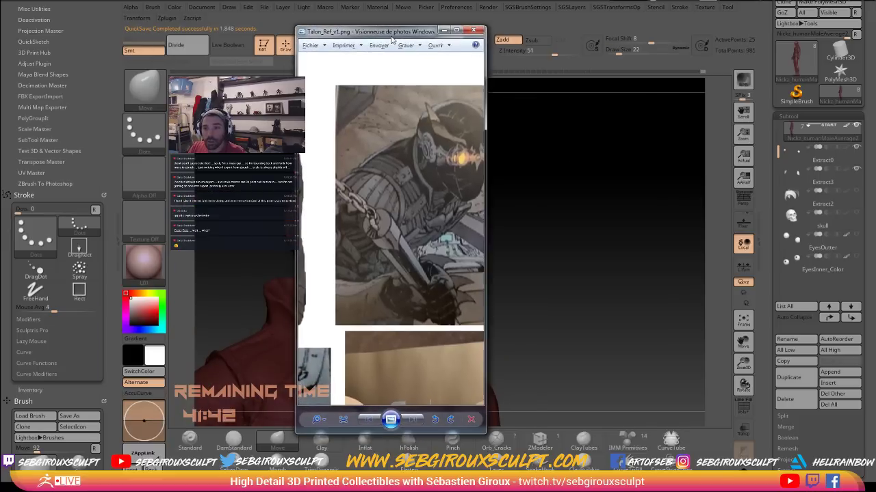
double_click(392, 33)
drag(396, 158, 445, 183)
drag(487, 132, 481, 144)
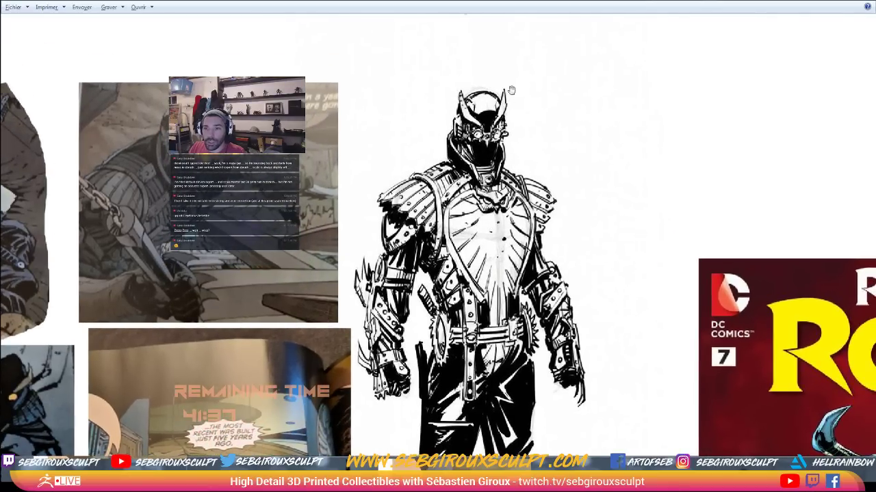
Examine the horns, mask and head proportions of the black-and-white full-figure drawing
drag(422, 130, 424, 130)
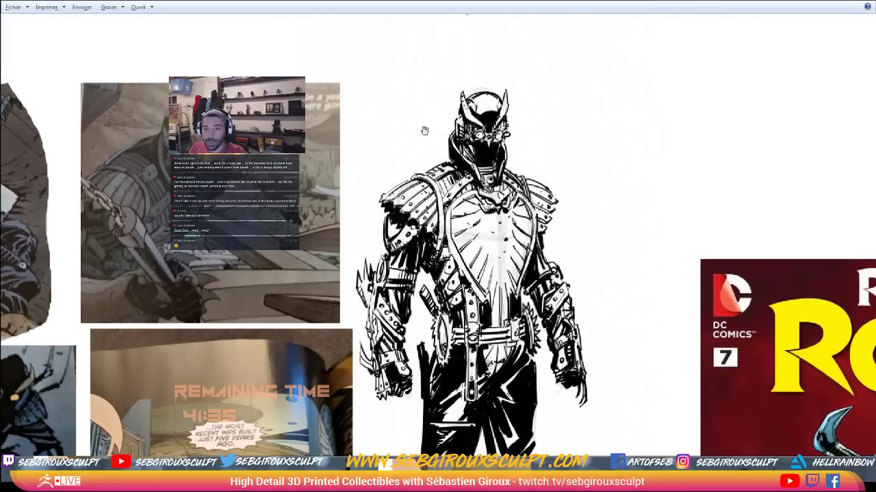
drag(485, 136, 502, 127)
drag(461, 193, 493, 182)
drag(506, 116, 491, 116)
drag(438, 121, 451, 115)
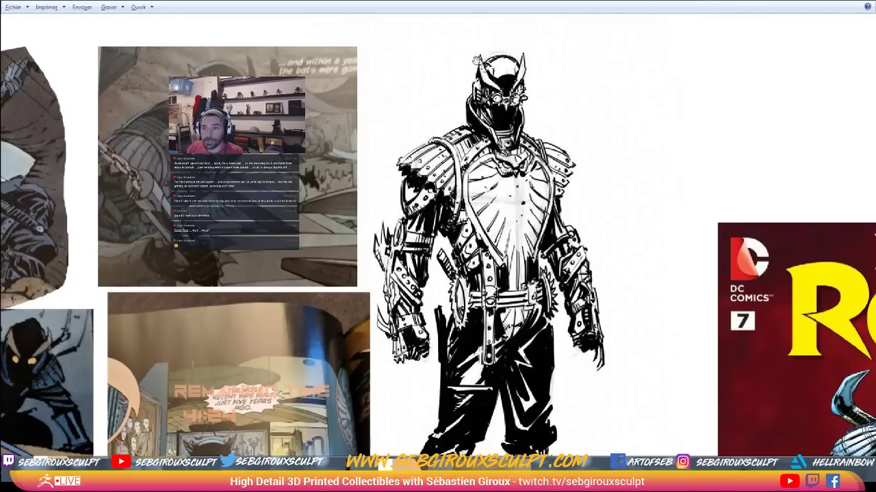
drag(453, 101, 458, 88)
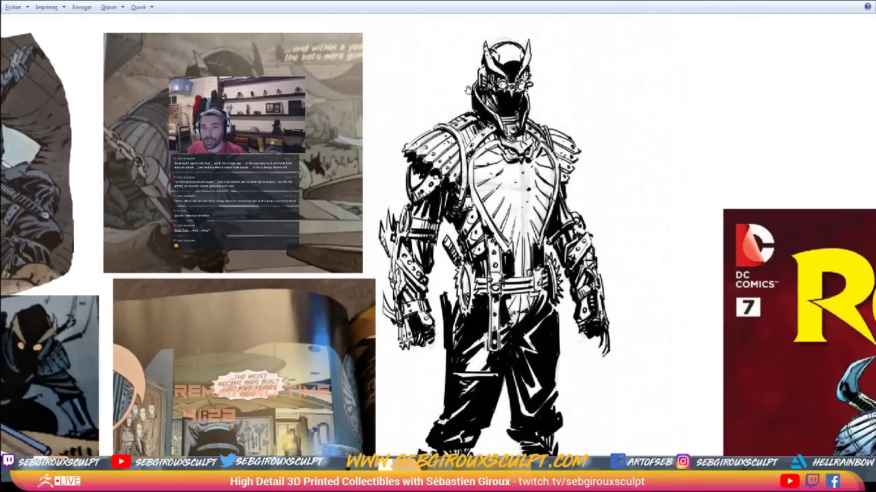
drag(326, 154, 338, 150)
drag(356, 212, 360, 235)
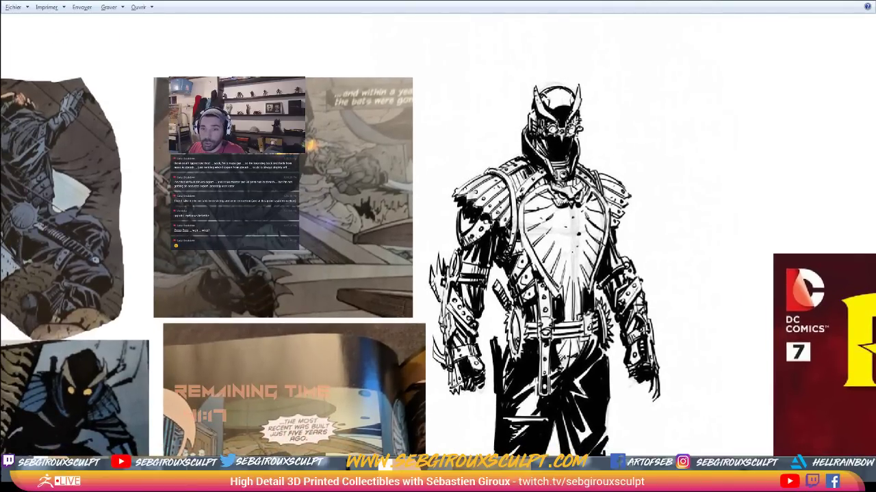
drag(545, 110, 525, 108)
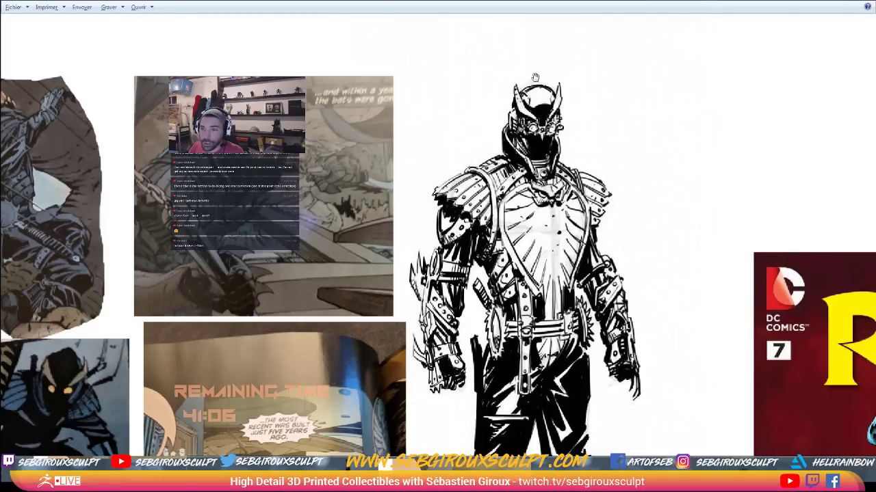
drag(522, 104, 550, 107)
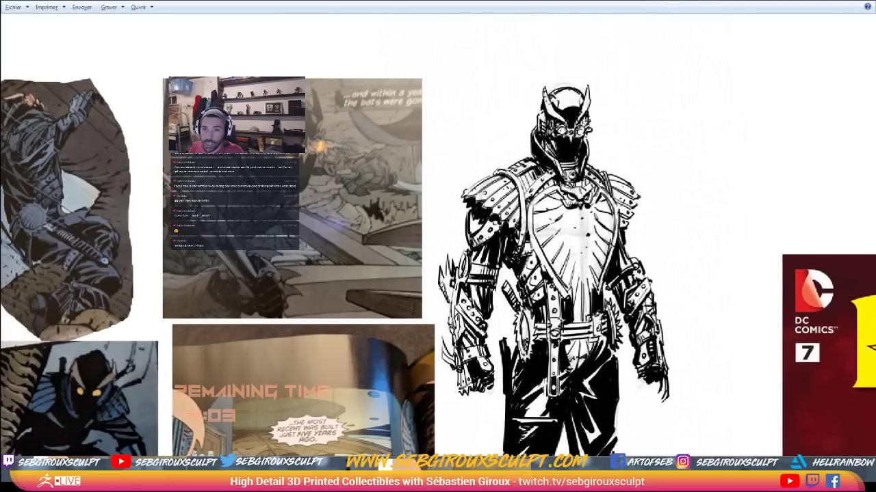
drag(566, 97, 582, 94)
Examine the horn shapes in the surrounding comic panels, including the teal profile view, the crouching figures and the back view
drag(280, 158, 333, 168)
drag(292, 205, 402, 189)
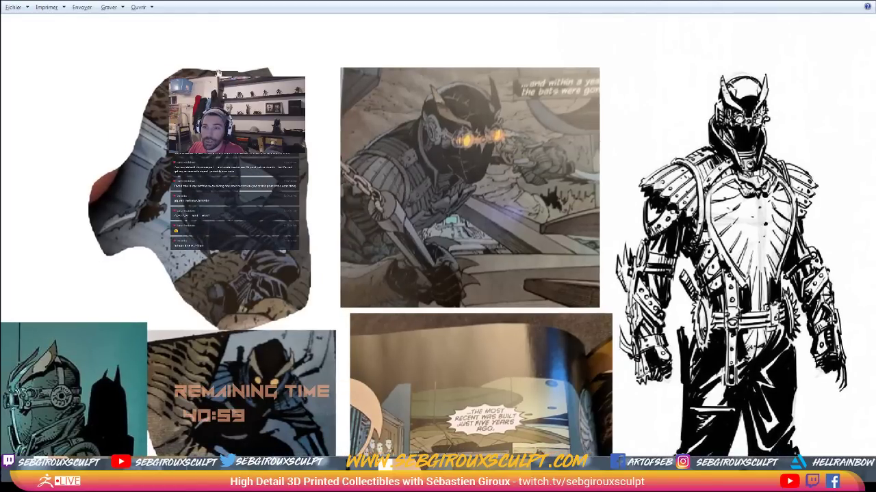
drag(240, 272, 334, 65)
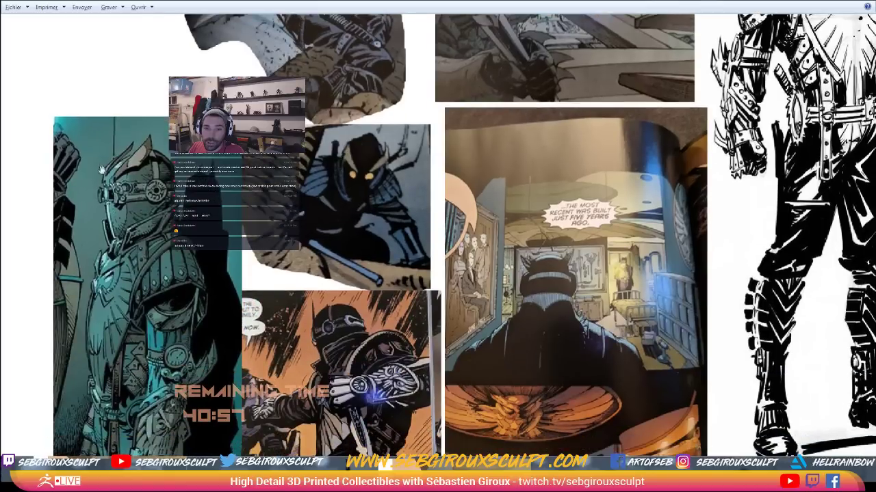
drag(159, 141, 7, 17)
drag(180, 192, 170, 326)
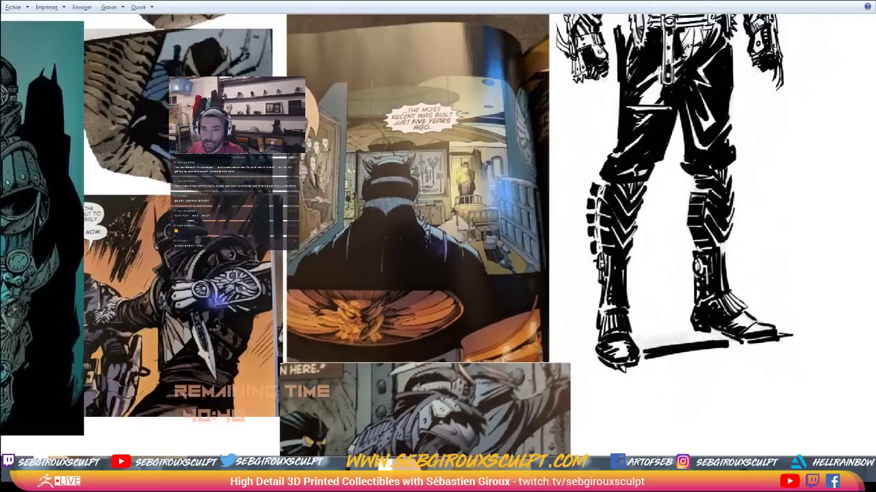
drag(179, 139, 239, 305)
drag(259, 159, 308, 244)
drag(218, 277, 222, 271)
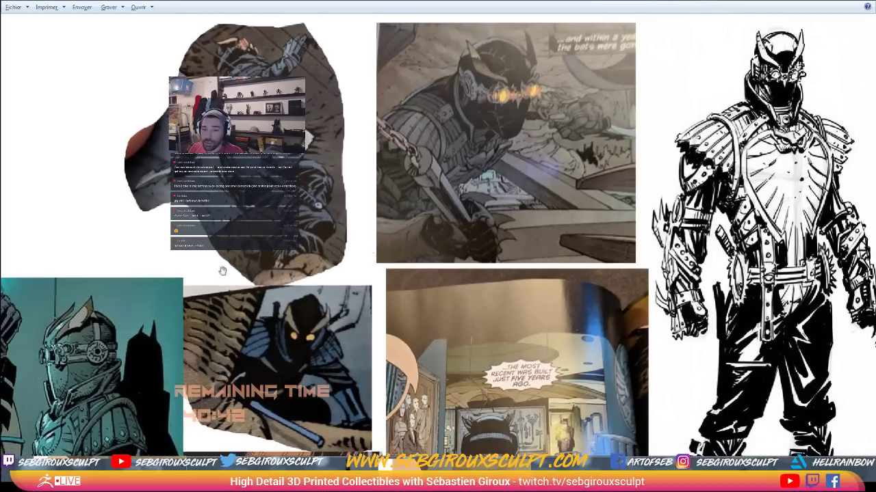
drag(365, 264, 381, 259)
drag(522, 233, 485, 246)
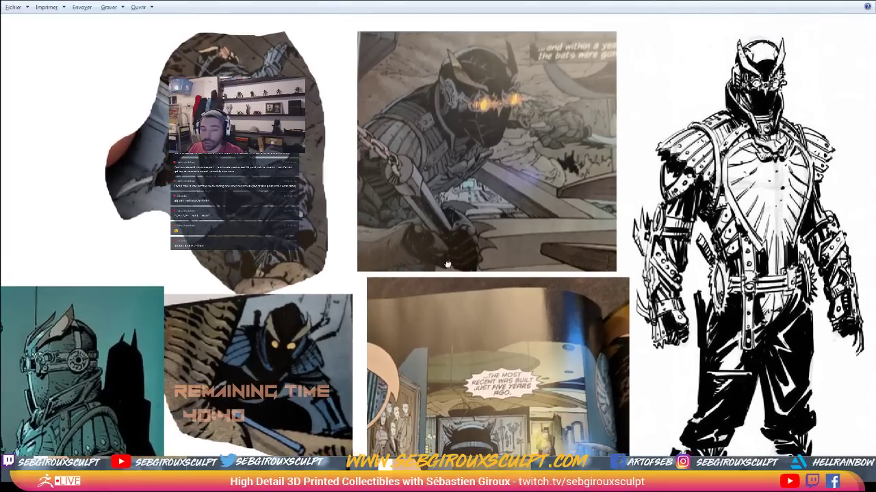
Compare the horns on the crouching Talon panel with those in the black-and-white full-figure drawing
drag(420, 258, 455, 240)
drag(128, 266, 37, 306)
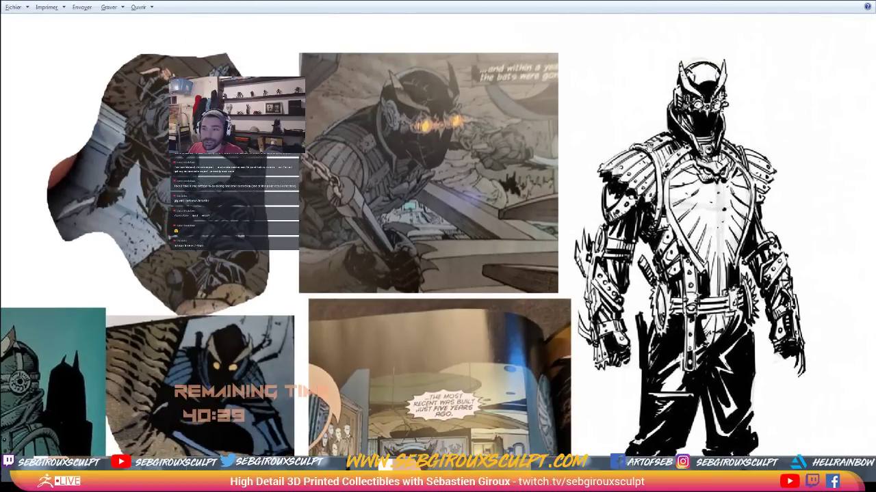
drag(688, 84, 730, 81)
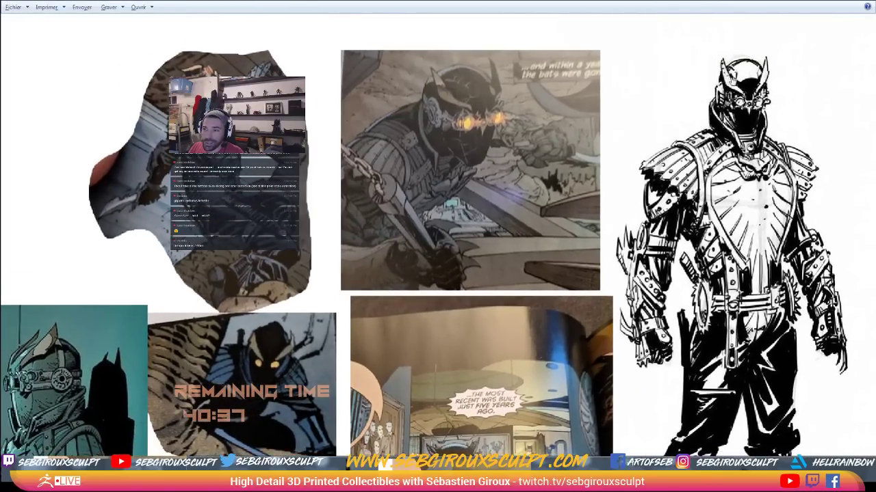
drag(449, 105, 469, 92)
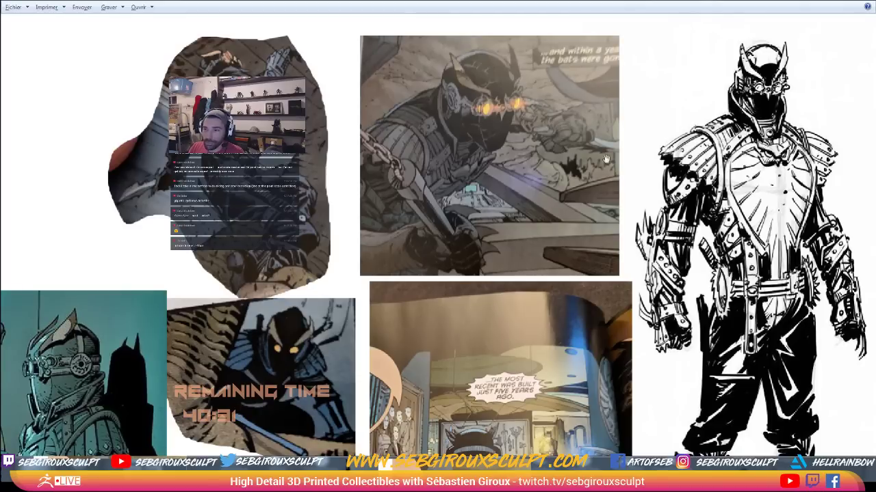
Switch to ZBrush, set the draw size to 9 and adjust the lower curve of the horns near the brow with the Move brush
key(alt+Tab)
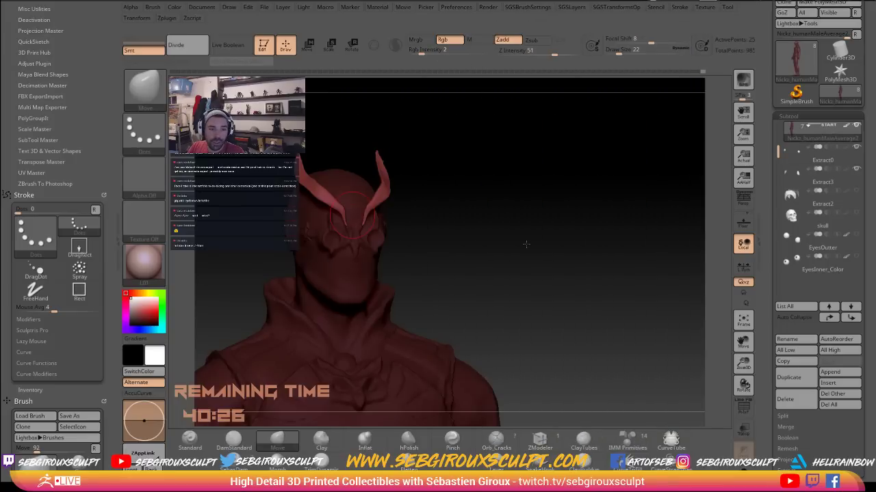
mouse_move(526, 244)
mouse_down()
mouse_move(537, 243)
mouse_move(516, 233)
mouse_move(538, 246)
mouse_move(540, 222)
mouse_move(578, 226)
mouse_up()
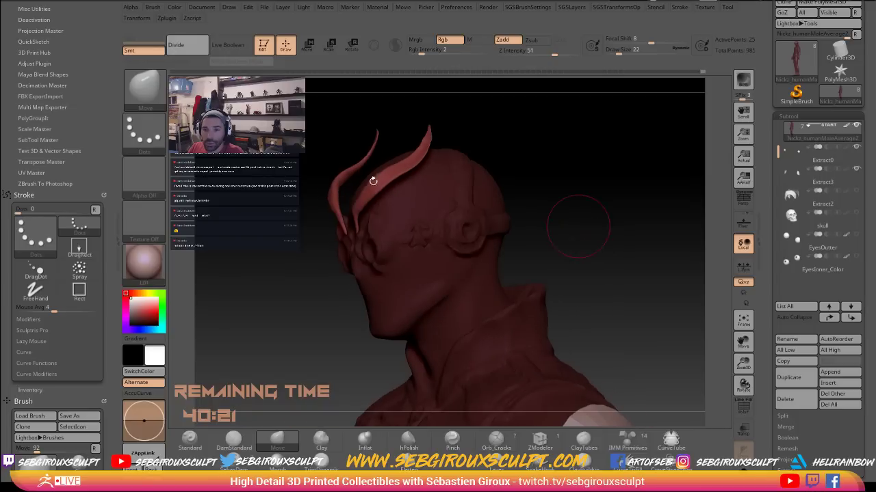
mouse_move(333, 183)
mouse_down()
mouse_move(326, 189)
mouse_move(392, 205)
mouse_up()
drag(318, 189, 330, 176)
drag(330, 213, 337, 213)
key(space)
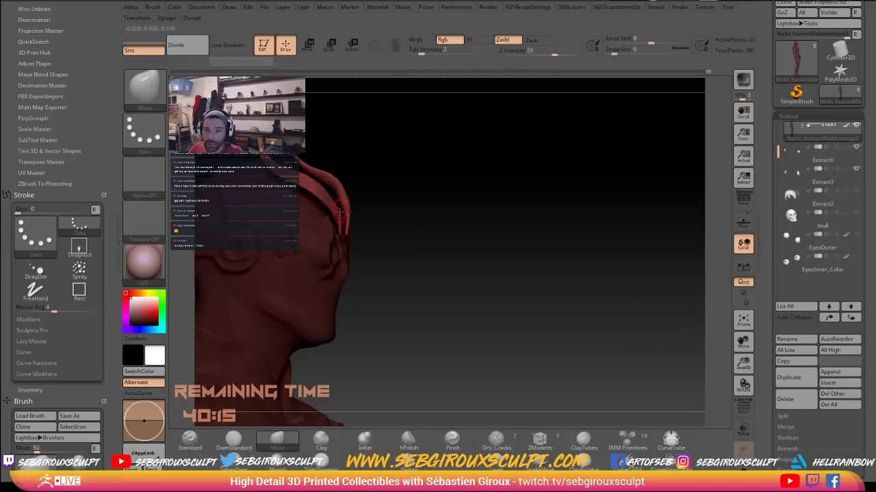
Smooth the lower parts of the horns and refine their edges up towards the tips at draw size 9
drag(418, 199, 347, 208)
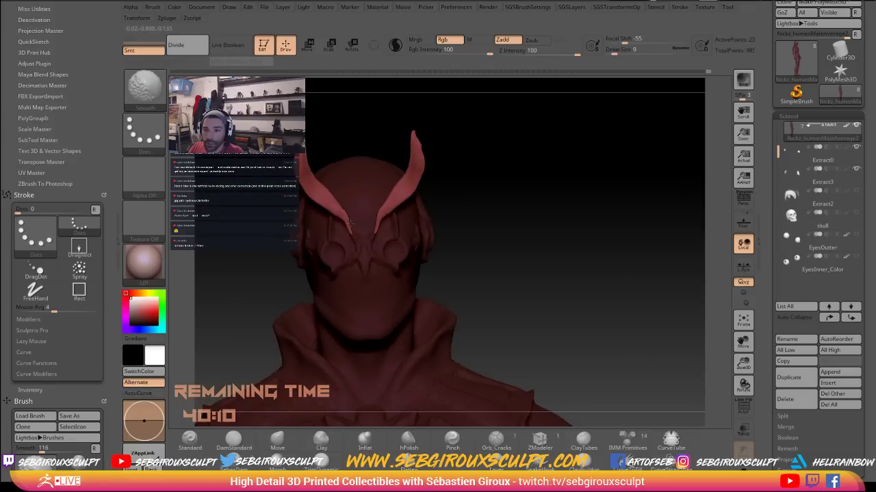
mouse_move(475, 203)
mouse_down()
mouse_move(438, 204)
mouse_move(467, 204)
mouse_up()
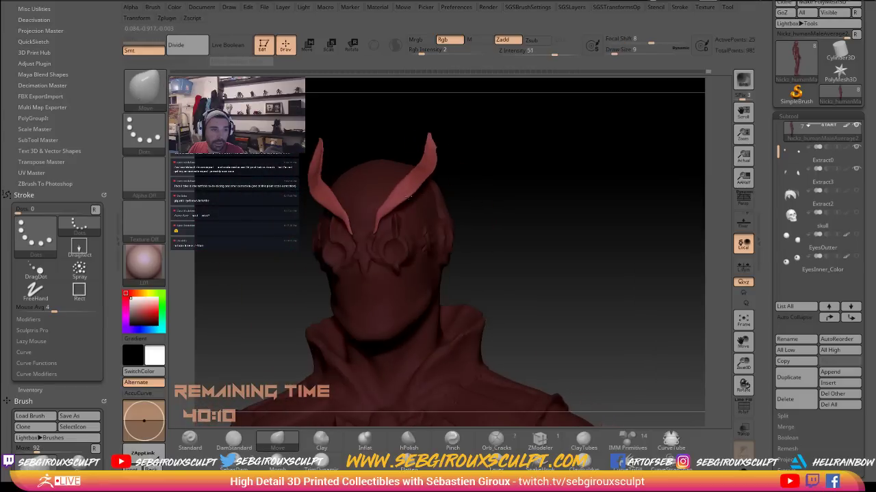
drag(408, 197, 398, 199)
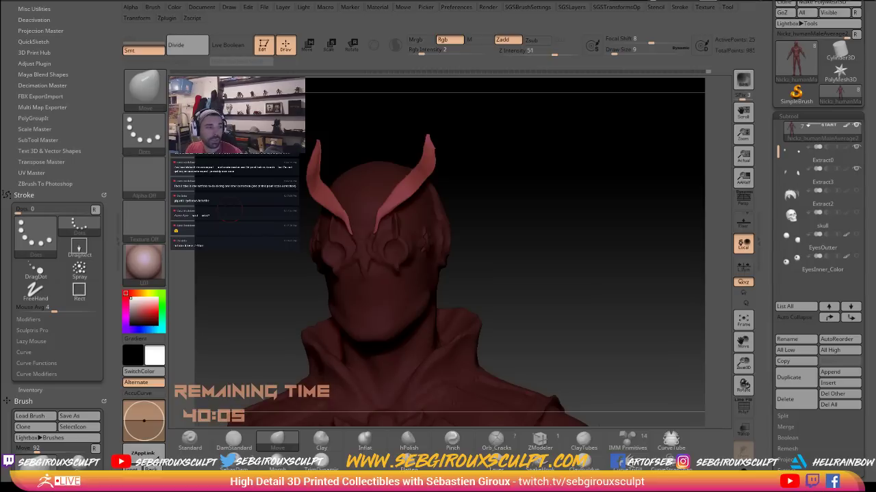
mouse_move(531, 182)
mouse_down()
mouse_move(543, 199)
mouse_move(445, 151)
mouse_up()
key(shift)
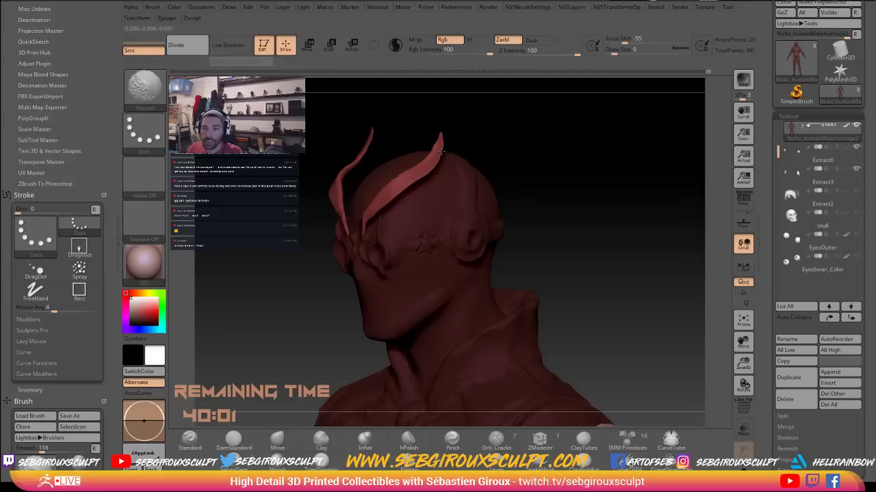
Set the draw size to 14 and widen the middle bend of the horns outward with the Move brush
mouse_move(496, 163)
mouse_down()
mouse_move(567, 156)
mouse_move(552, 171)
mouse_move(599, 168)
mouse_up()
mouse_move(441, 182)
mouse_down()
mouse_move(489, 175)
mouse_move(522, 185)
mouse_move(502, 205)
mouse_move(337, 222)
mouse_up()
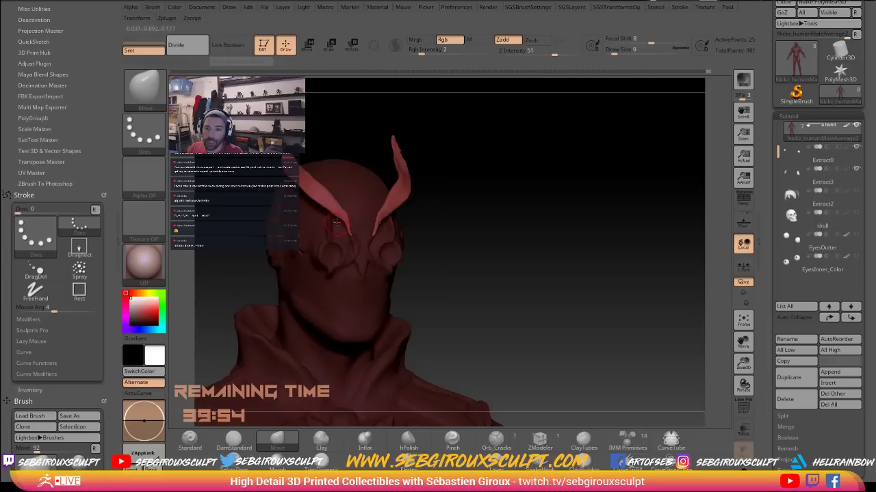
right_click(309, 192)
mouse_move(309, 193)
mouse_down()
mouse_move(318, 194)
mouse_move(303, 198)
mouse_up()
right_click(315, 194)
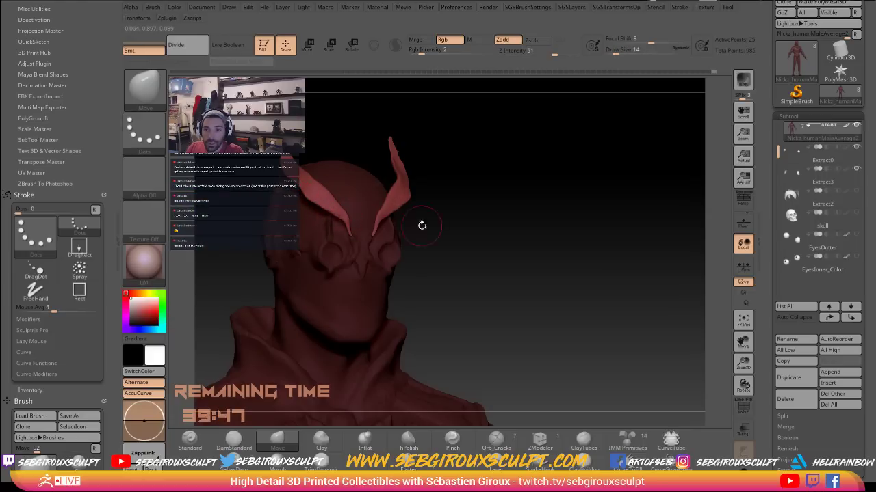
Bring the Talon_Ref_v1.png viewer over the model, examine the horns on the black-and-white drawing and move the viewer away
drag(1, 34, 316, 34)
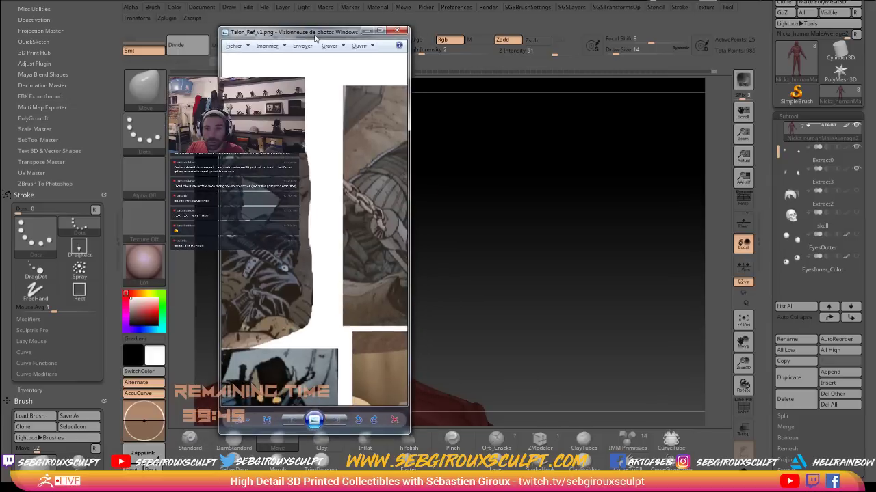
drag(358, 152, 238, 155)
drag(383, 164, 229, 168)
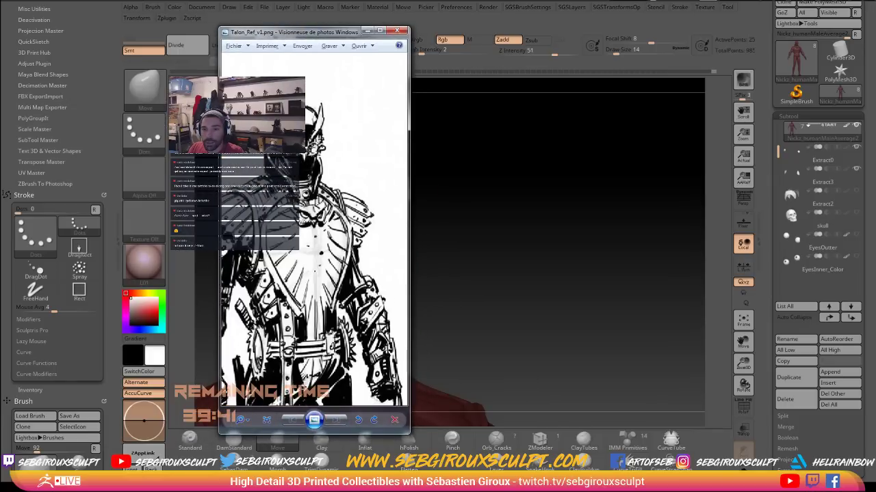
drag(310, 33, 306, 37)
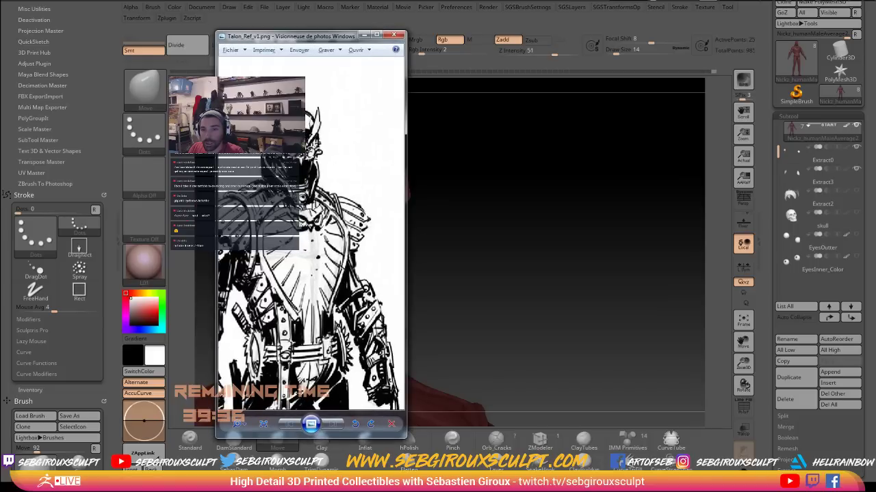
drag(308, 40, 0, 45)
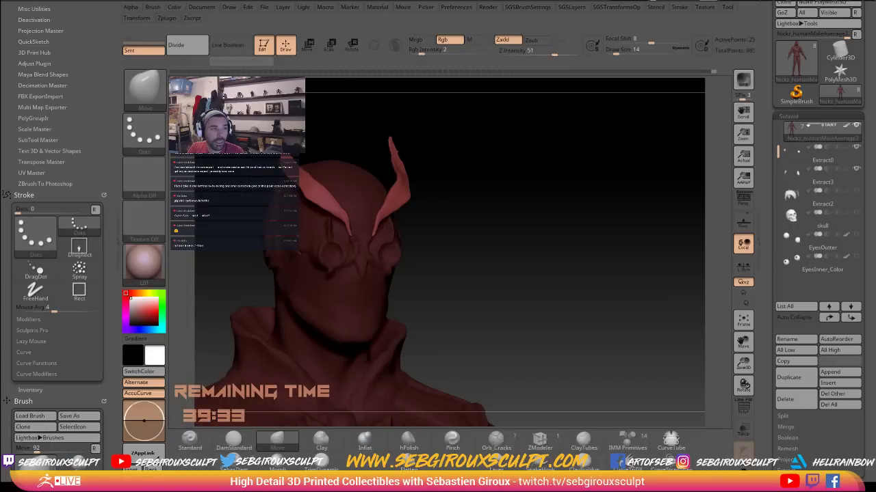
Reshape the lower outer edge of the horns' middle bend with the Move brush at draw size 14 and smooth it
mouse_move(541, 196)
mouse_down()
mouse_move(524, 207)
mouse_move(493, 208)
mouse_up()
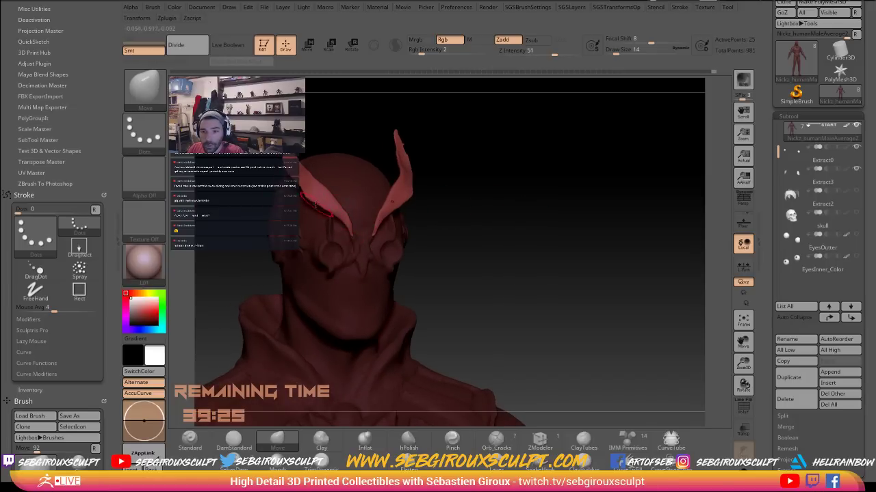
key(shift)
shift+drag(487, 228, 447, 219)
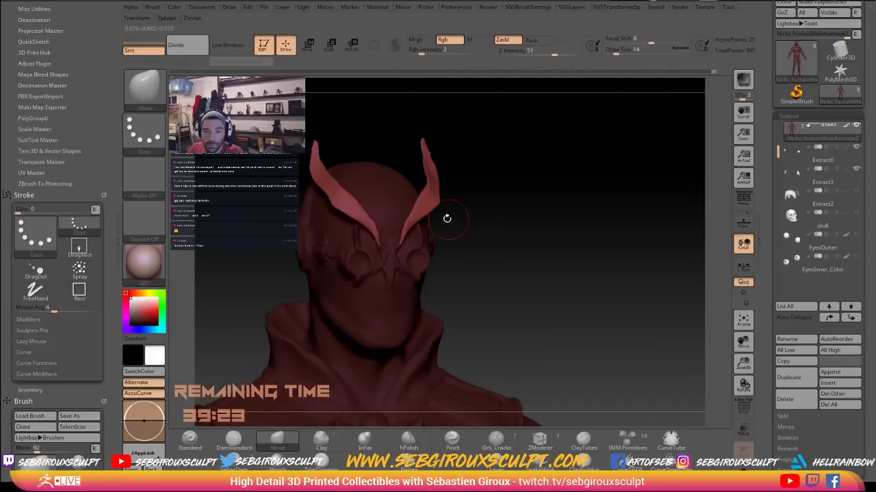
mouse_move(263, 187)
mouse_down()
mouse_move(293, 192)
mouse_move(270, 189)
mouse_up()
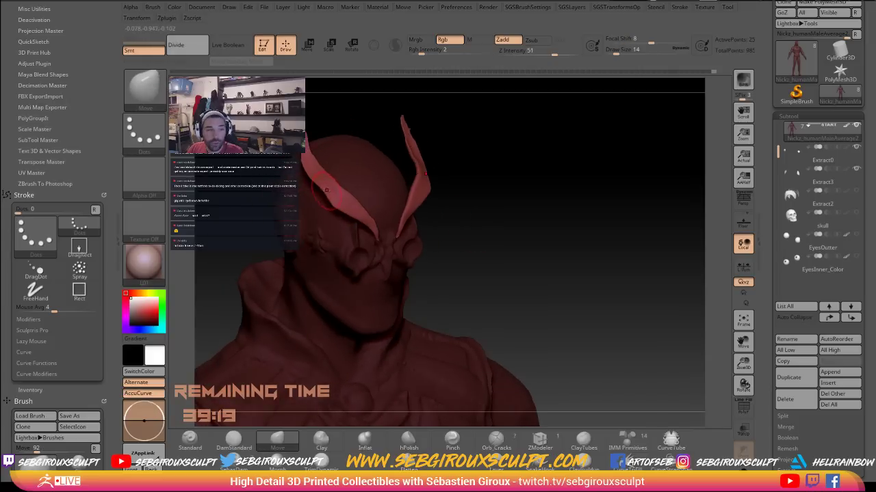
Set the draw size to 31 and shift the upper sections of the horns with the Move brush to adjust their sweep
key(space)
mouse_move(304, 163)
mouse_down()
mouse_move(308, 152)
mouse_move(311, 172)
mouse_up()
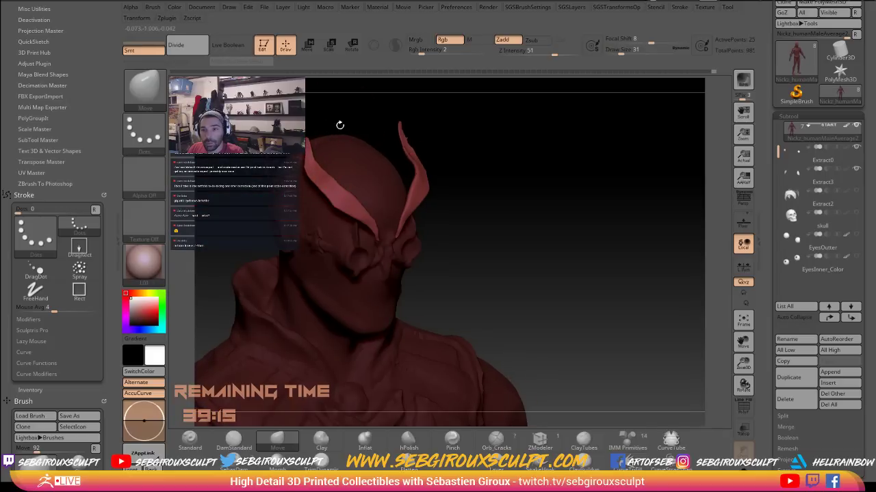
drag(338, 125, 336, 176)
mouse_move(320, 143)
mouse_down()
mouse_move(302, 159)
mouse_move(309, 141)
mouse_move(299, 161)
mouse_up()
Set the draw size to 9 and refine the contour of the upper horns with the Move brush
key(space)
drag(465, 164, 489, 199)
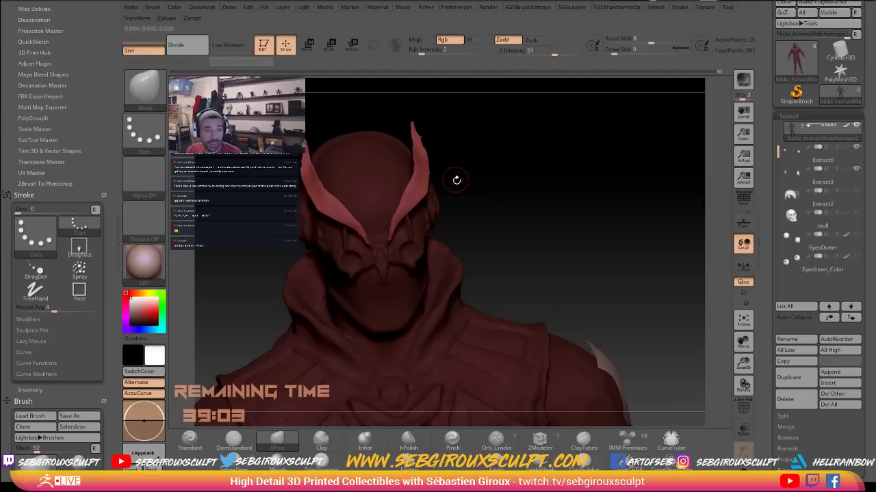
mouse_move(455, 180)
mouse_down()
mouse_move(502, 181)
mouse_move(484, 217)
mouse_up()
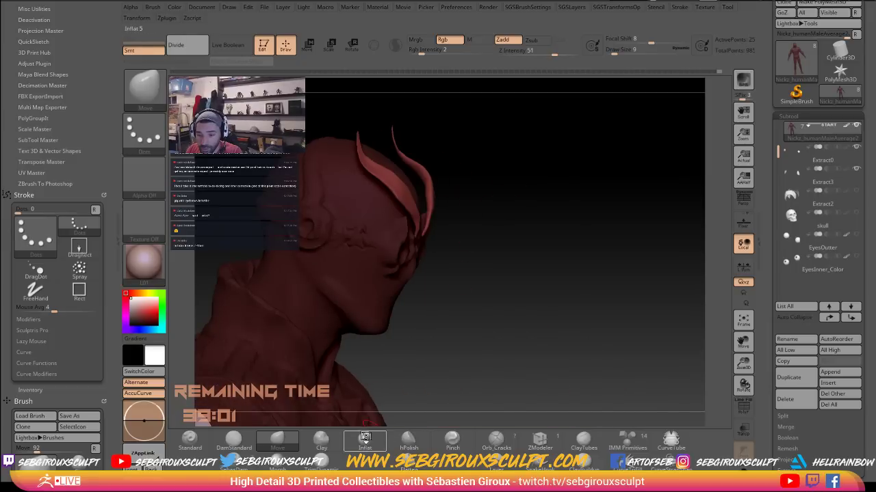
click(364, 442)
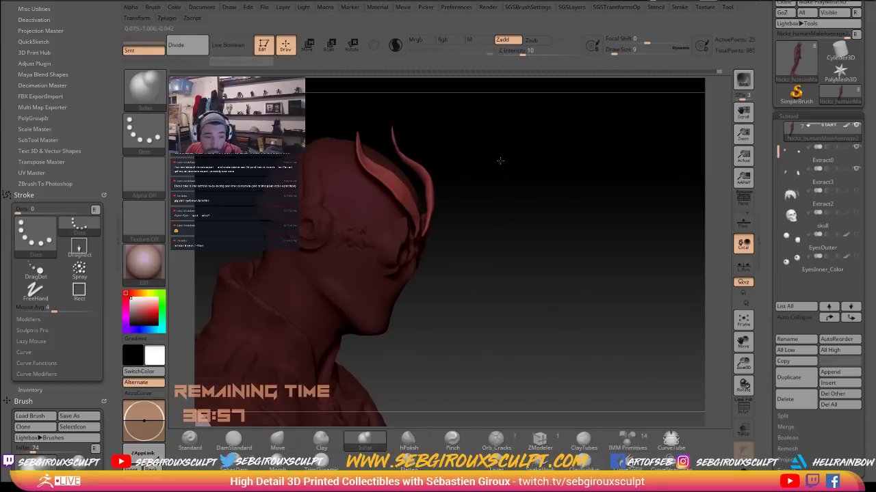
mouse_move(522, 171)
mouse_down()
mouse_move(568, 169)
mouse_move(592, 194)
mouse_move(415, 154)
mouse_move(401, 136)
mouse_move(373, 144)
mouse_move(361, 174)
mouse_up()
key(b)
key(m)
key(v)
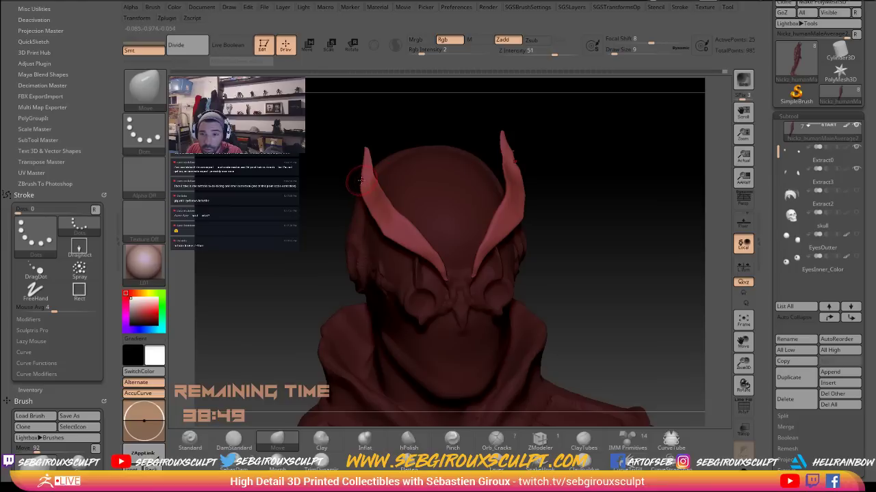
Set the draw size to 4 and adjust the outer edge of the horns below the tips with the Move brush
drag(338, 225, 328, 242)
key(space)
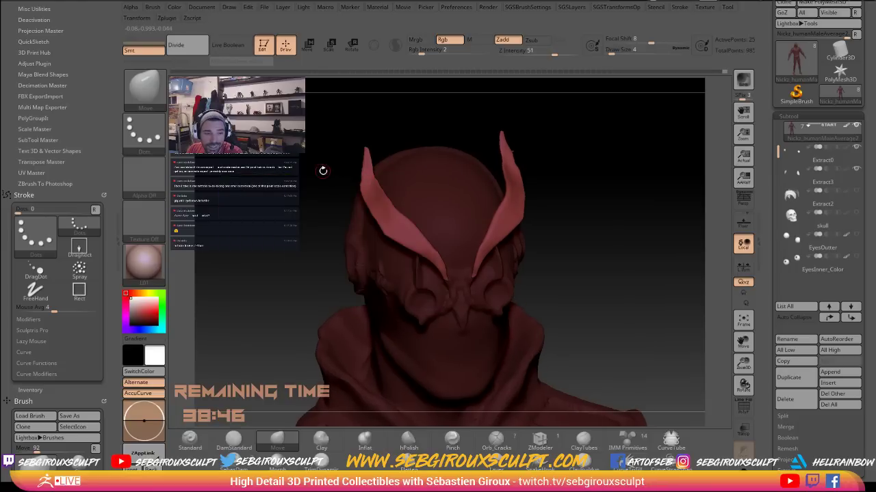
drag(307, 182, 357, 173)
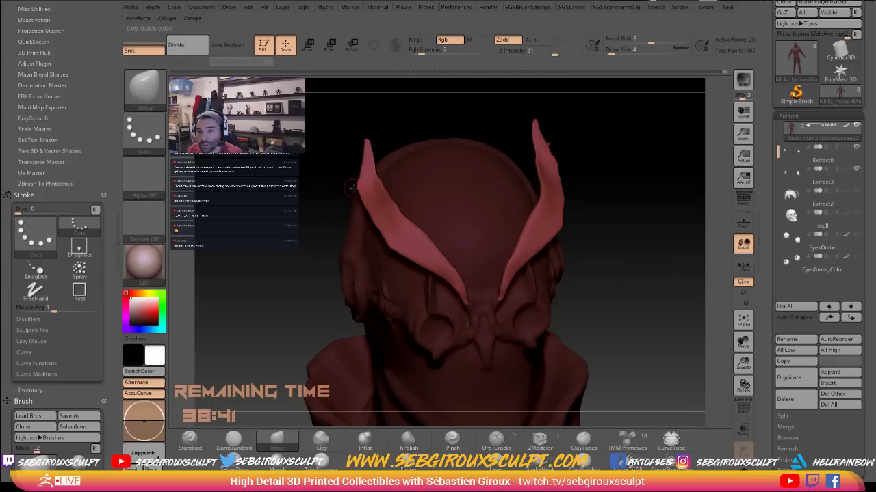
mouse_move(323, 185)
mouse_down()
mouse_move(317, 178)
mouse_move(356, 183)
mouse_up()
Set the draw size to 7, then pull out and smooth the outer edge of the horns near the tips
key(space)
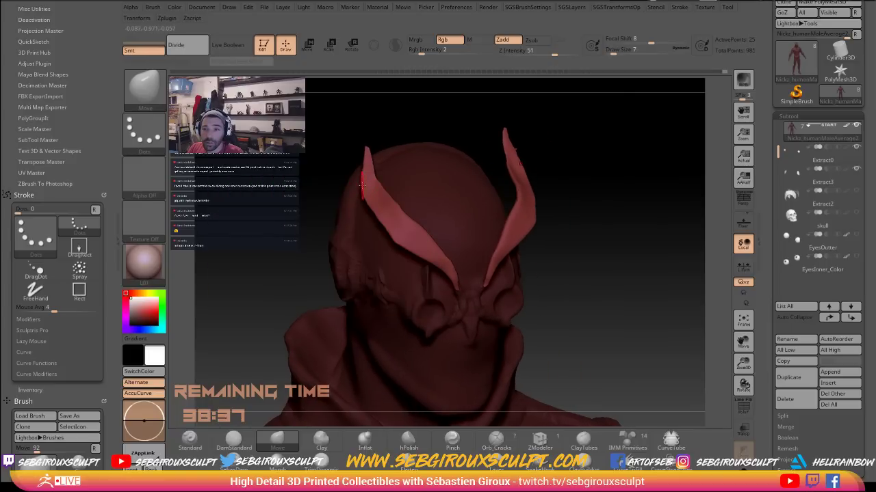
key(shift)
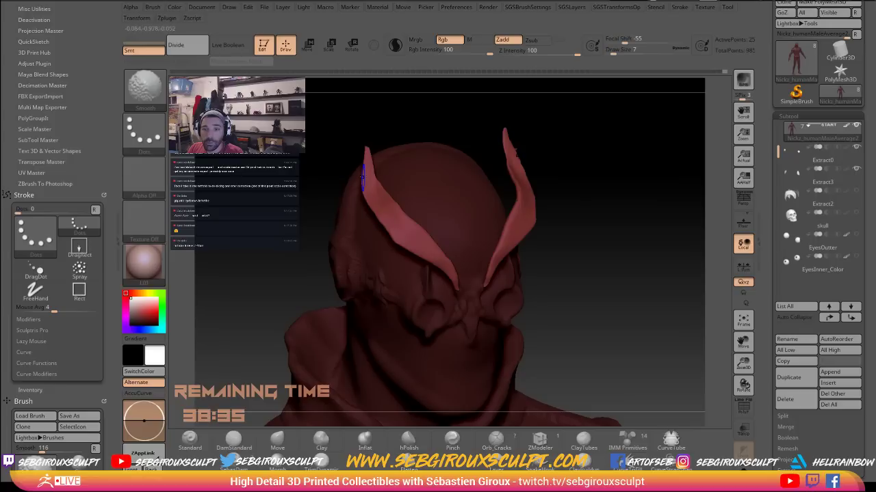
mouse_move(369, 146)
mouse_down()
mouse_move(374, 138)
mouse_move(368, 163)
mouse_move(327, 150)
mouse_up()
key(shift)
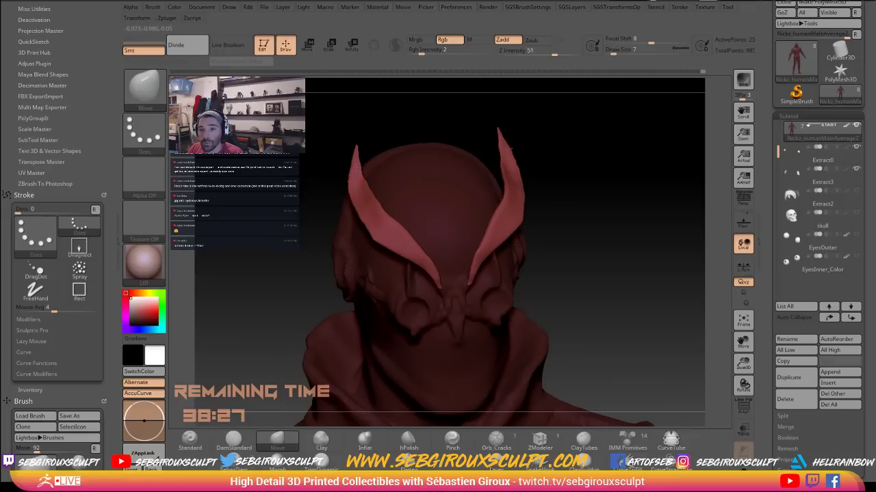
drag(377, 123, 393, 116)
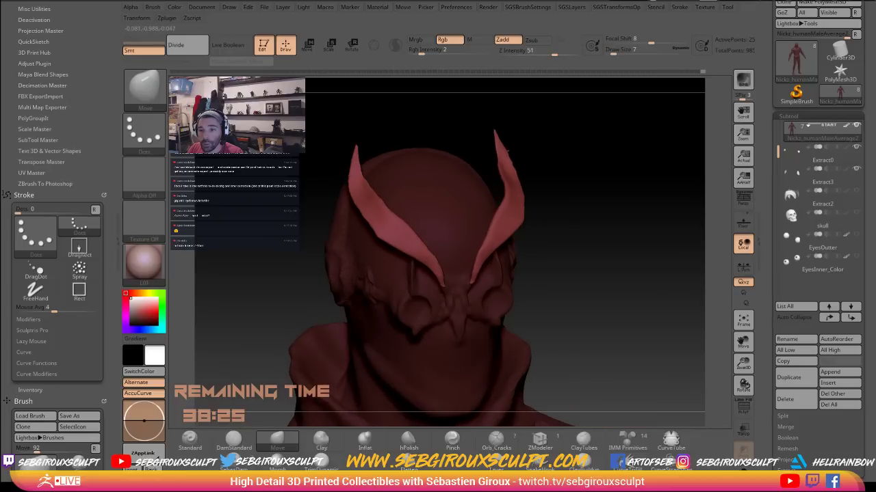
Shape the upper blades and inner edges of the horns from the side and front with the Move brush at draw size 7
drag(346, 166, 443, 257)
drag(513, 159, 477, 173)
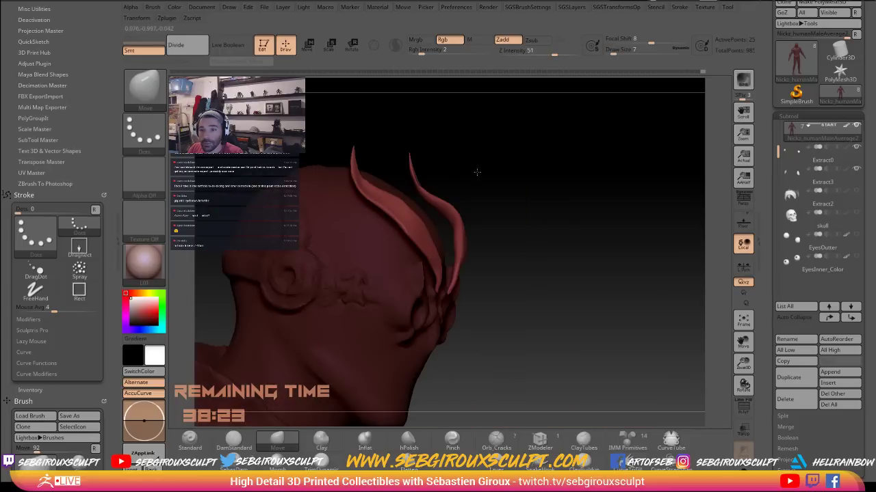
right_drag(476, 172, 426, 244)
right_drag(461, 170, 353, 204)
key(shift)
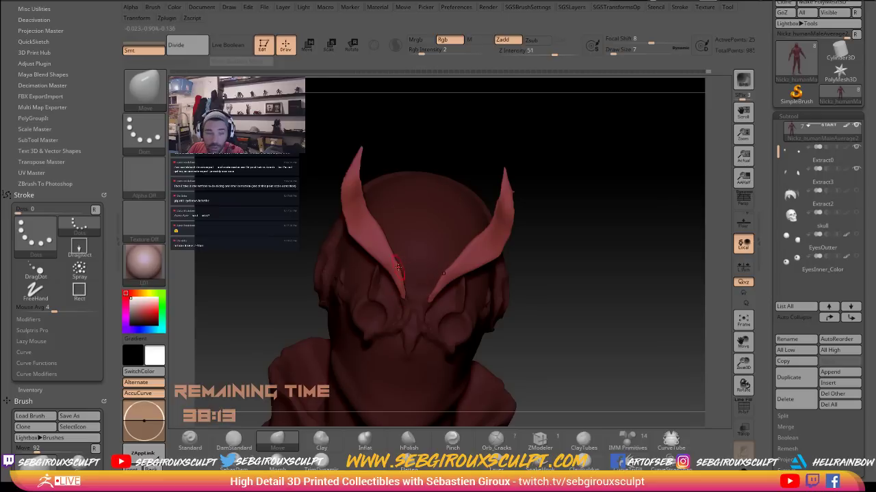
Set the draw size to 8 and adjust the inner edge of the horns below their bend with the Move brush, smoothing the surface
right_drag(380, 241, 376, 240)
key(space)
drag(377, 240, 368, 223)
key(space)
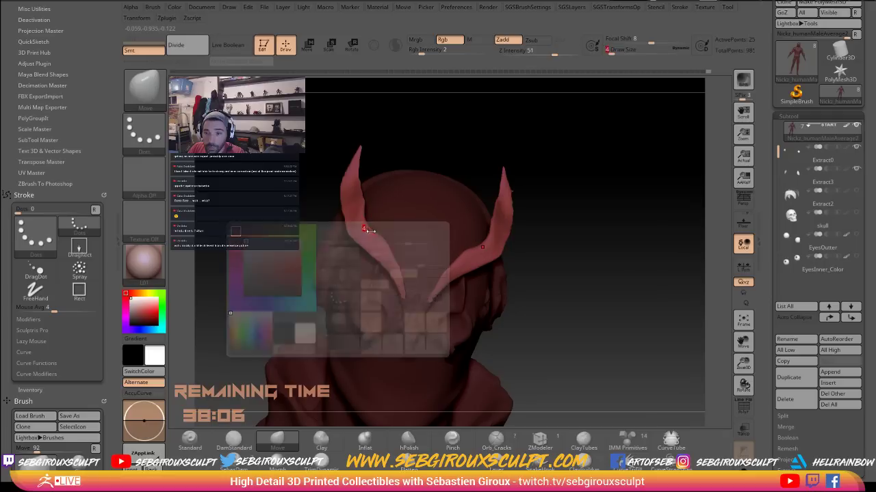
key(space)
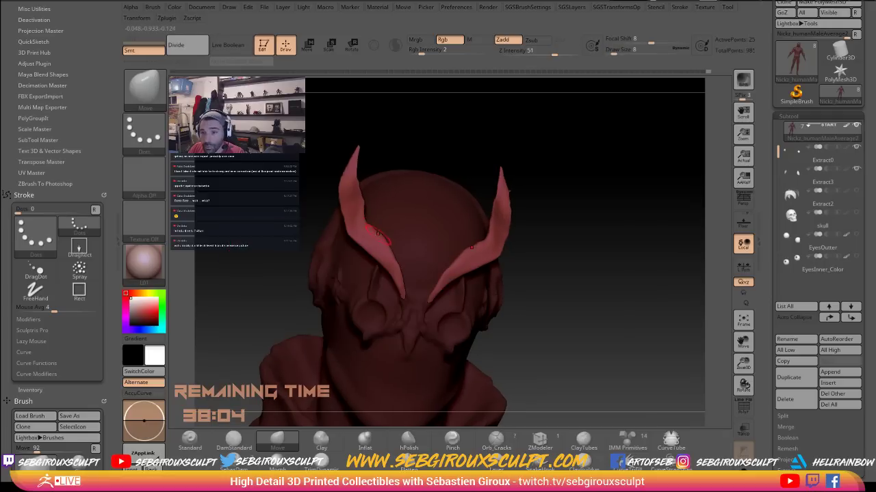
key(shift)
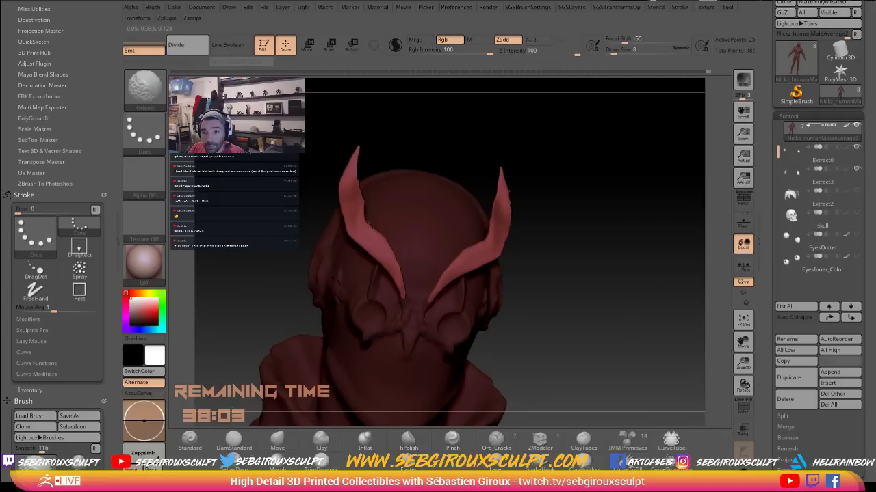
Reshape the upper blades of the horns with the Move brush at draw size 11 and smooth them toward the tips
mouse_move(415, 133)
mouse_down()
mouse_move(383, 145)
mouse_move(355, 197)
mouse_move(345, 186)
mouse_up()
key(space)
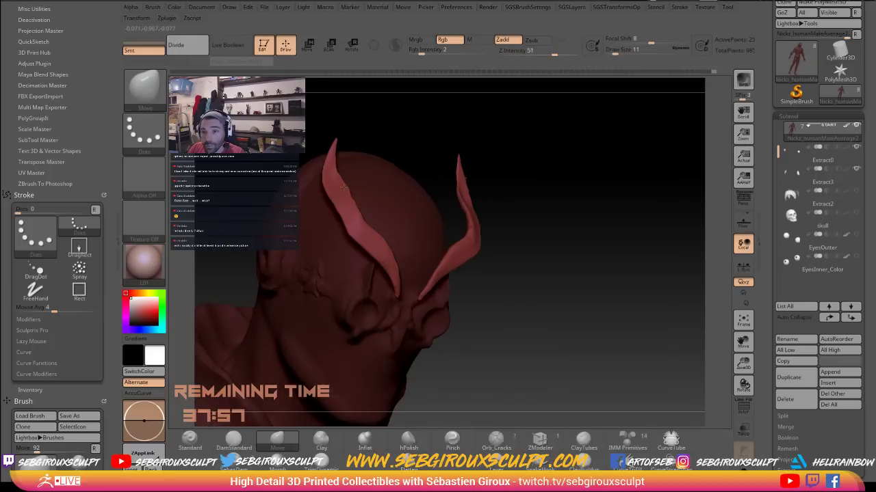
key(shift)
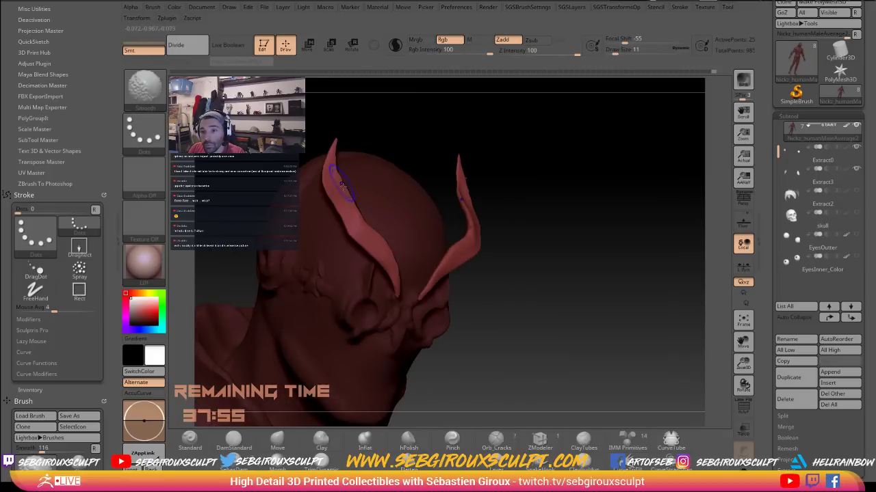
drag(391, 130, 371, 144)
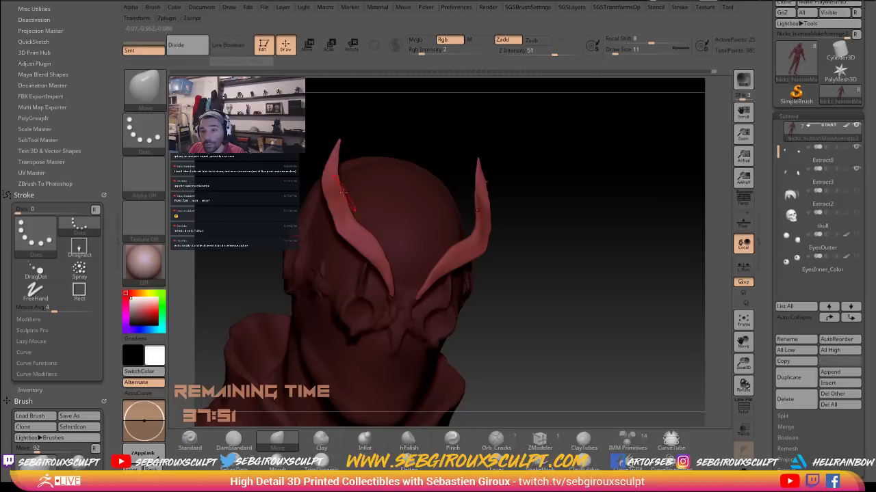
key(shift)
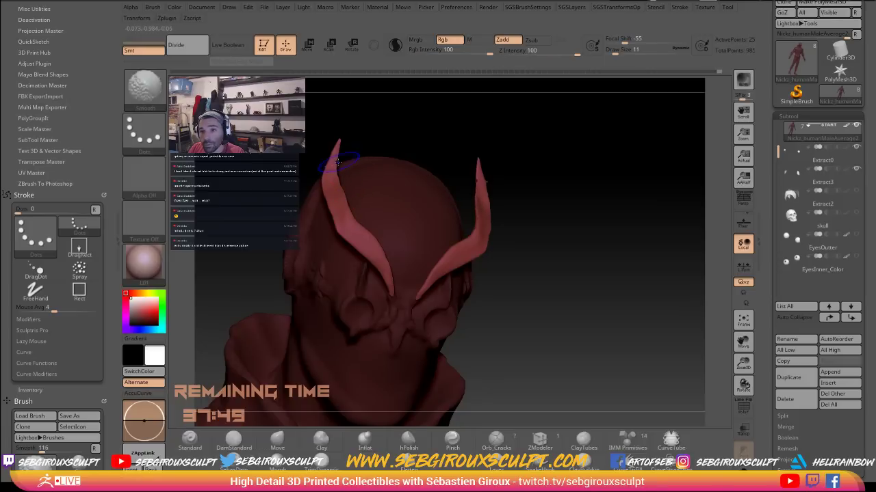
mouse_move(360, 125)
shift+mouse_down()
mouse_move(338, 154)
mouse_move(315, 143)
mouse_move(342, 145)
shift+mouse_up()
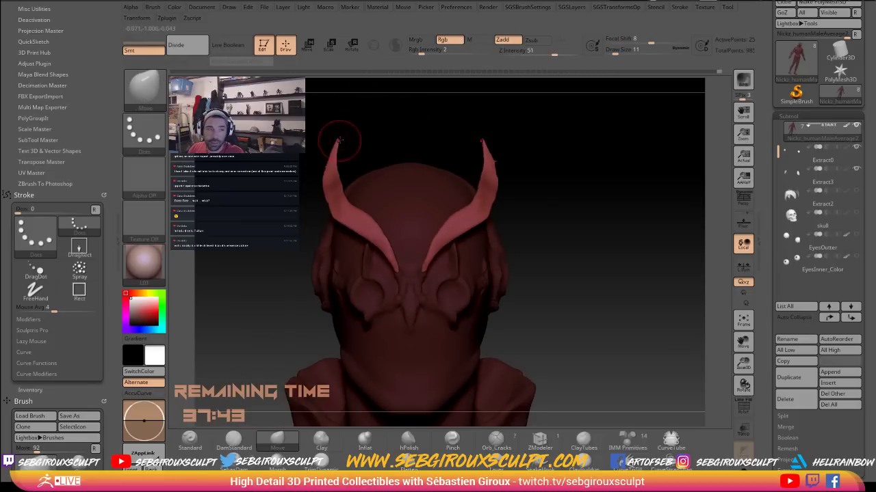
Bend the horn tips inward with the Move brush, using draw size 4 to refine the points
drag(338, 129, 336, 146)
key(space)
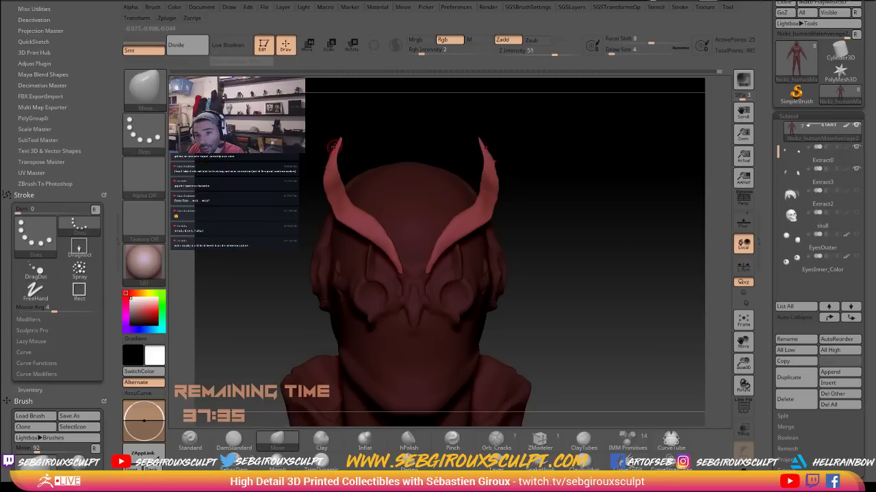
drag(341, 137, 343, 136)
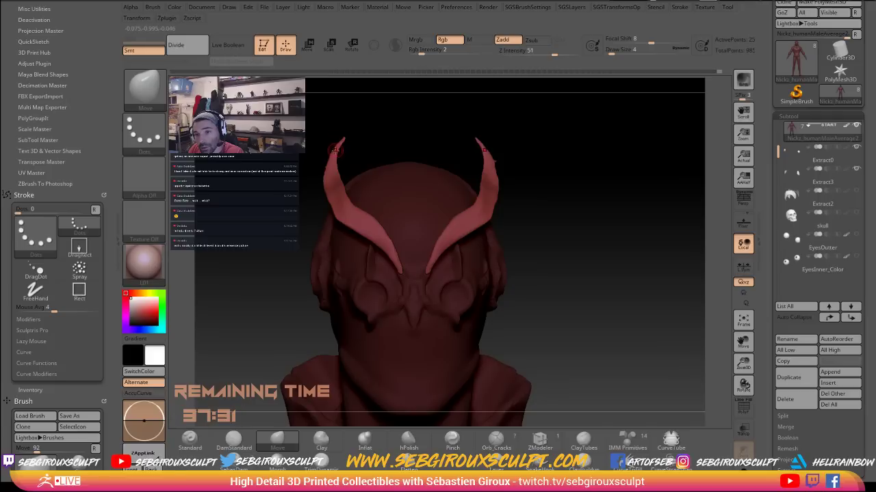
drag(335, 149, 342, 141)
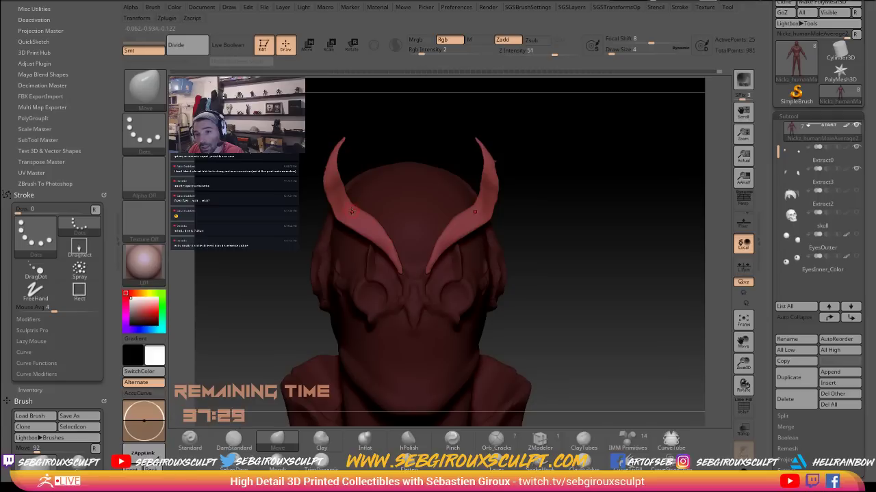
Refine and smooth the outer edge of the horns around their bend with the Move and Smooth brushes at draw size 4
mouse_move(362, 139)
alt+mouse_down()
mouse_move(404, 123)
mouse_move(406, 135)
alt+mouse_up()
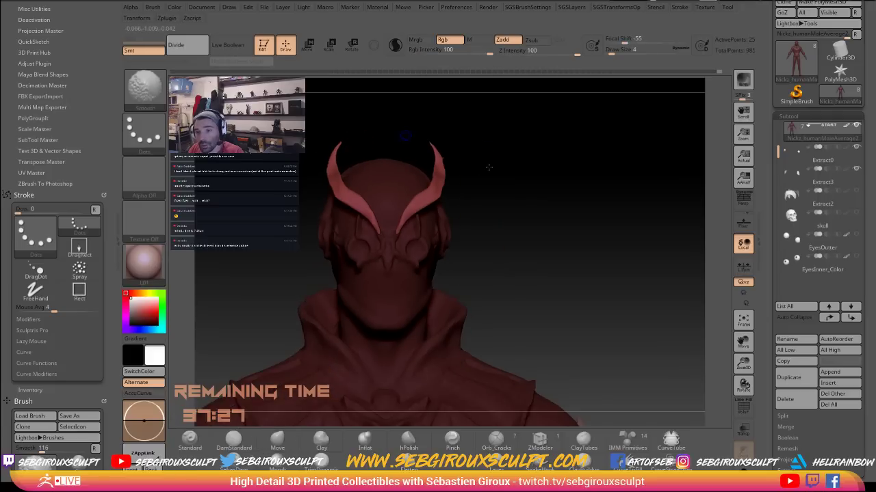
mouse_move(488, 167)
mouse_down()
mouse_move(547, 221)
mouse_move(508, 229)
mouse_move(558, 169)
mouse_up()
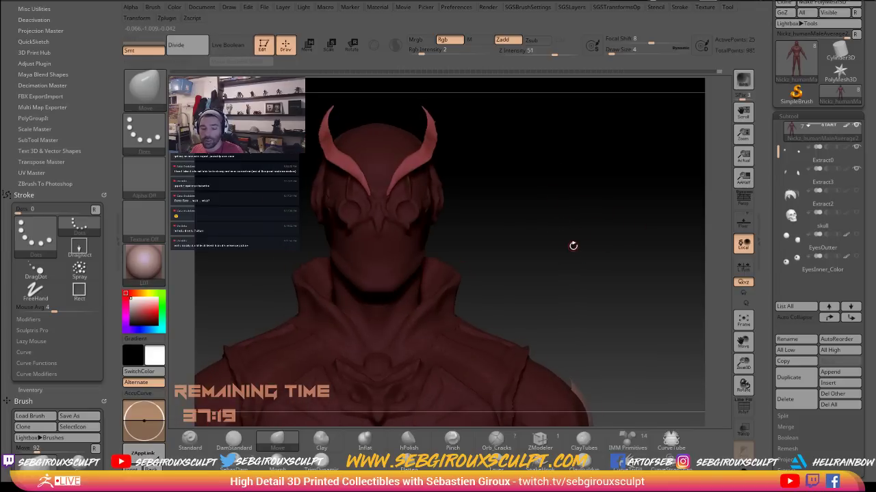
drag(591, 259, 559, 215)
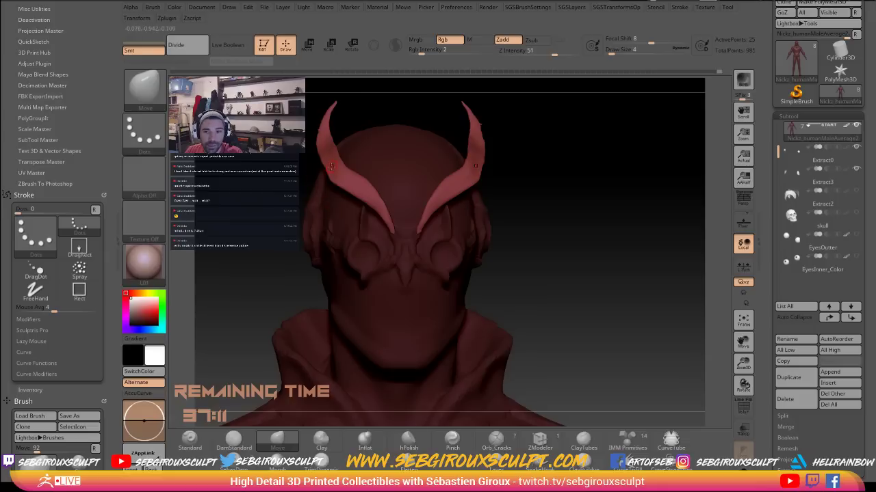
key(shift)
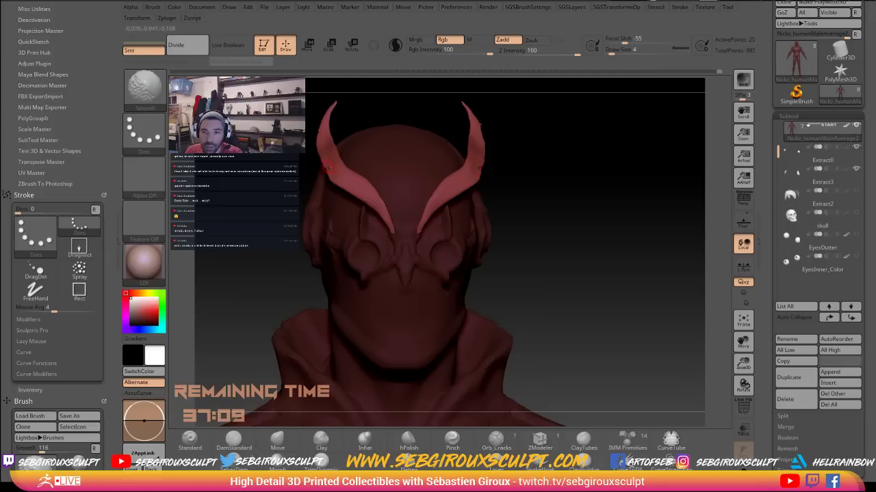
key(shift)
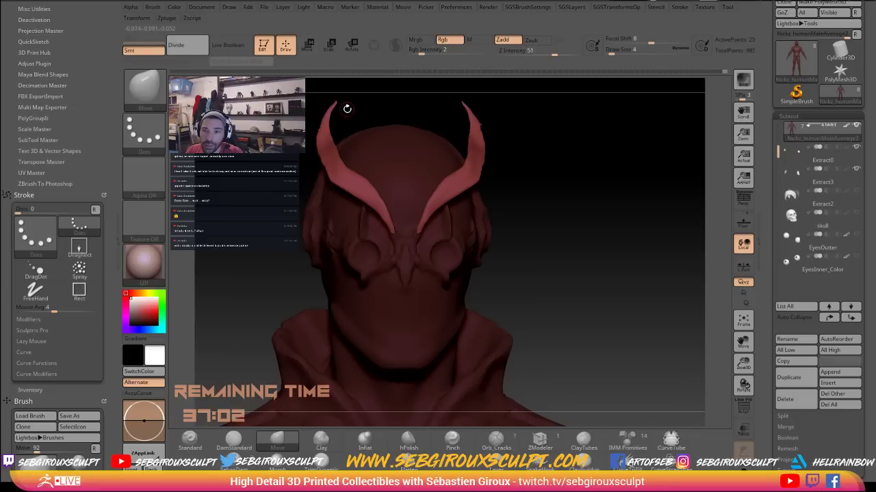
alt+drag(363, 104, 373, 135)
key(shift)
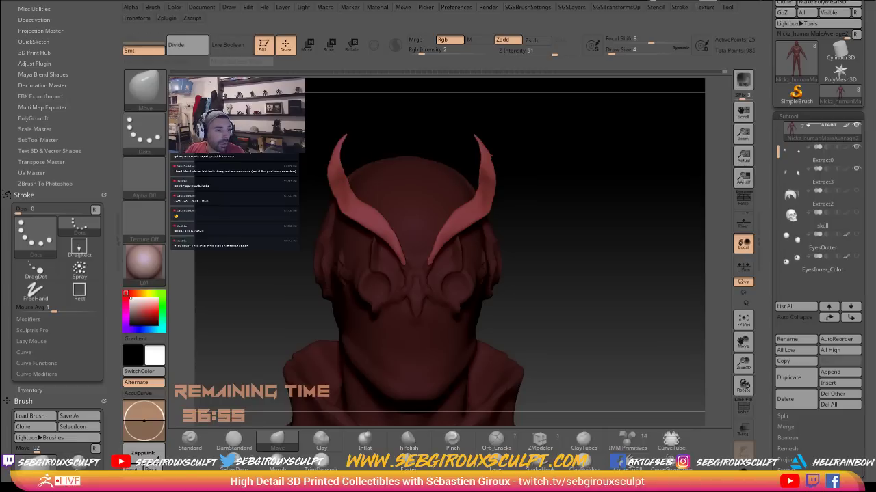
Pull the lower ends of the horns down into narrow points above the beak with the Move brush
drag(569, 247, 597, 291)
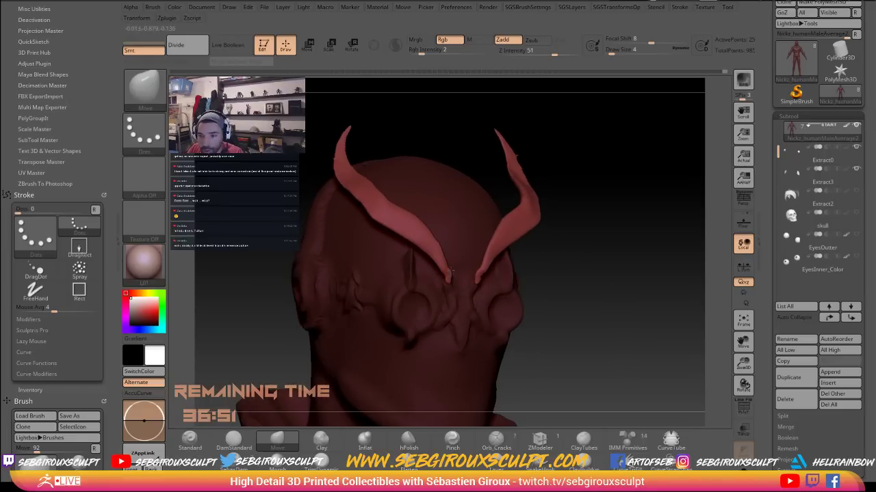
drag(539, 280, 590, 342)
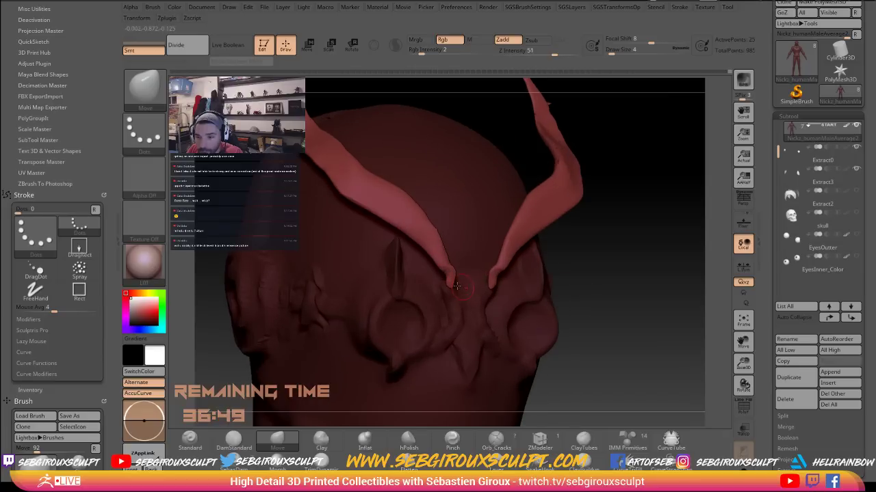
drag(448, 288, 451, 296)
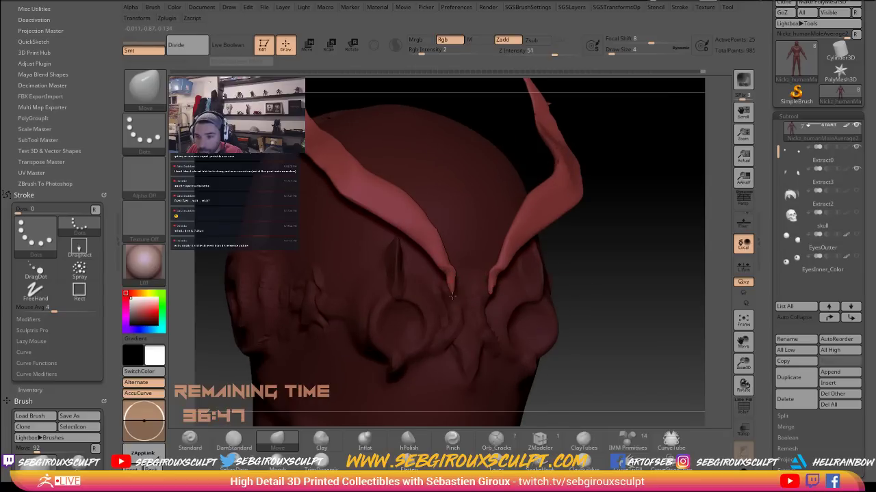
Shape both edges of the horns just above their lower points with small Move brush strokes at draw size 4
mouse_move(585, 302)
mouse_down()
mouse_move(619, 309)
mouse_move(451, 261)
mouse_up()
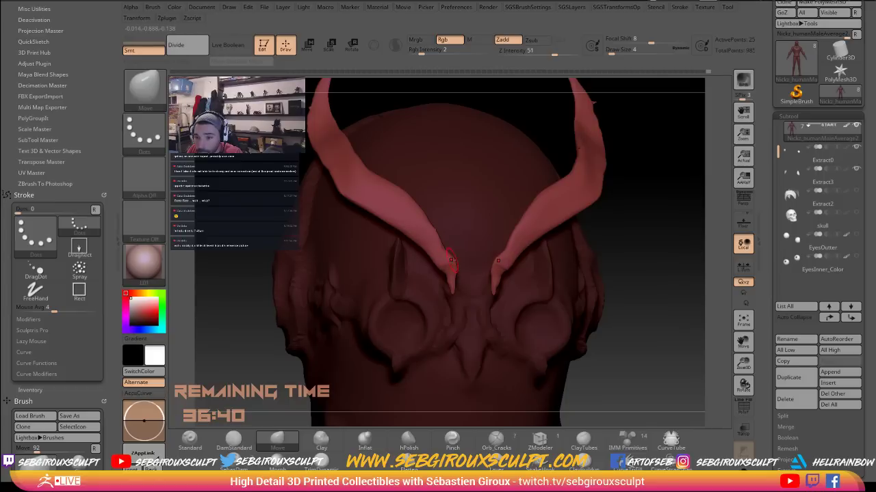
key(a)
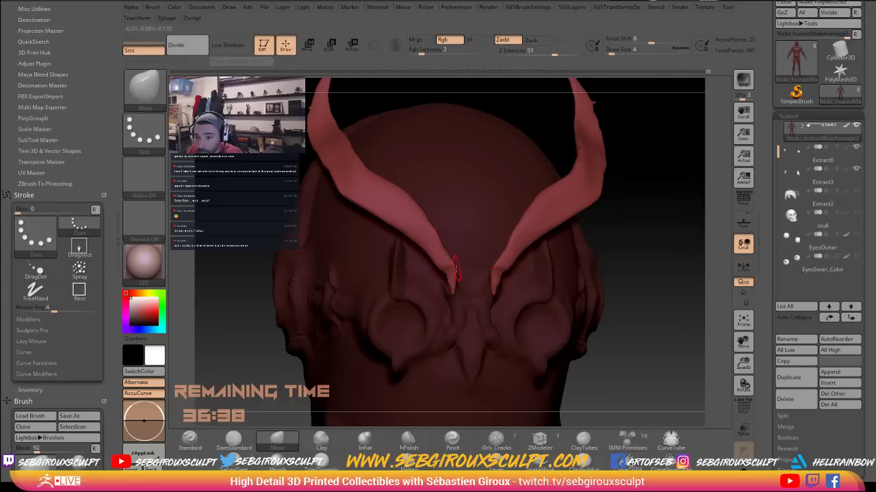
click(442, 265)
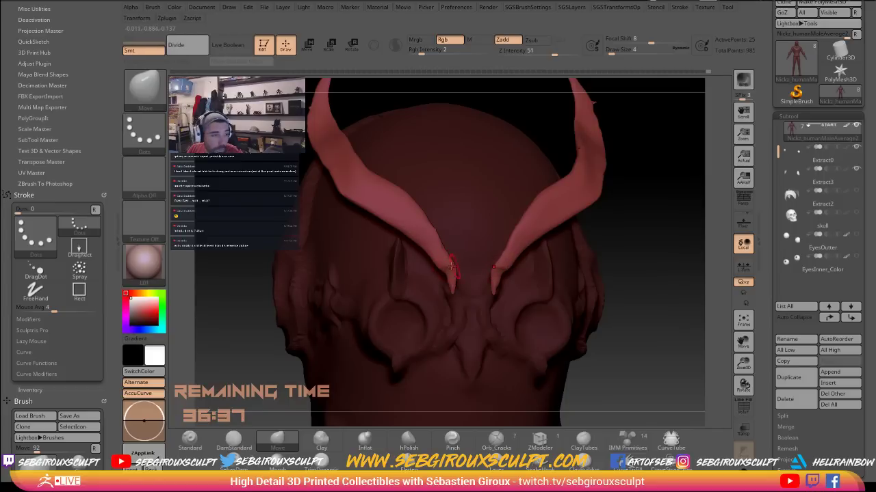
drag(624, 298, 630, 301)
ctrl+right_drag(499, 274, 472, 273)
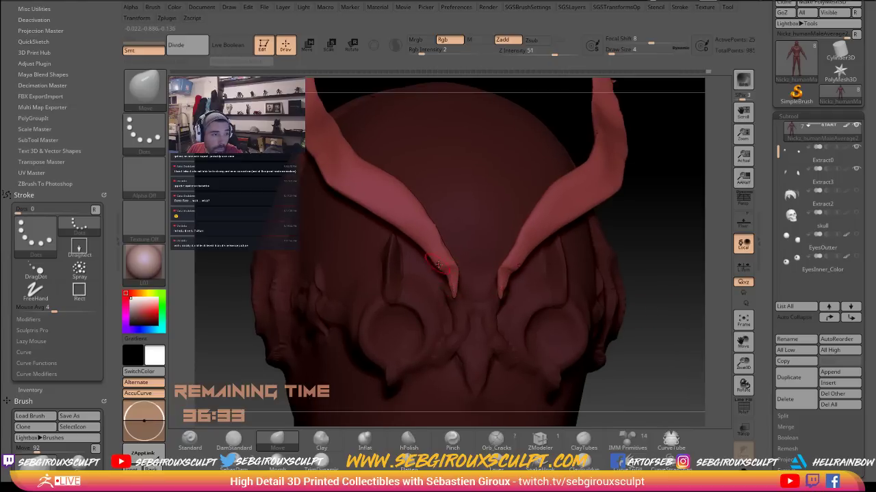
click(441, 267)
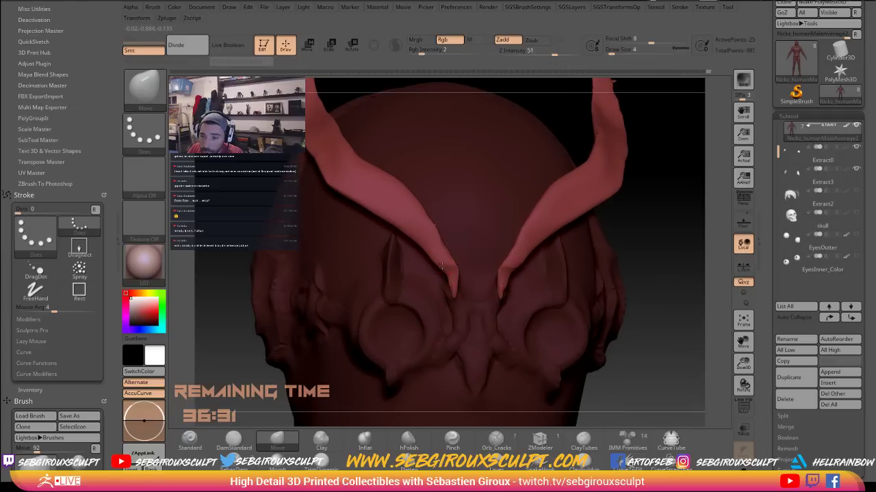
drag(443, 270, 442, 271)
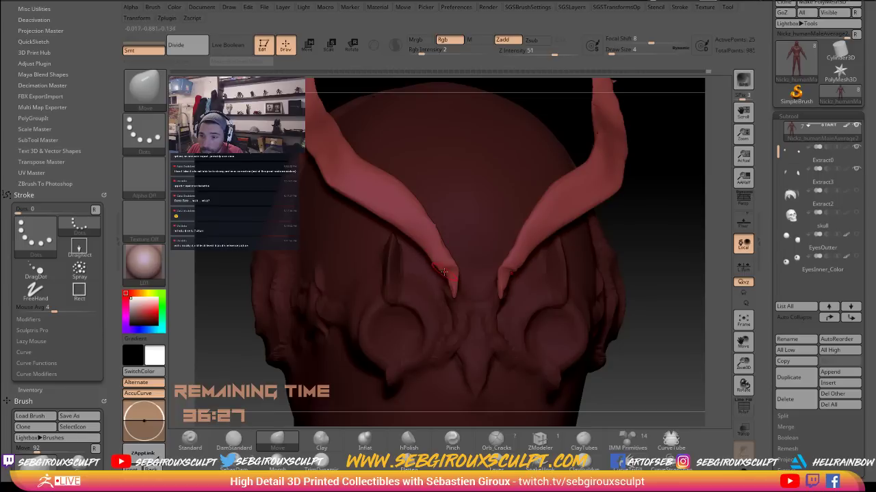
drag(437, 265, 441, 270)
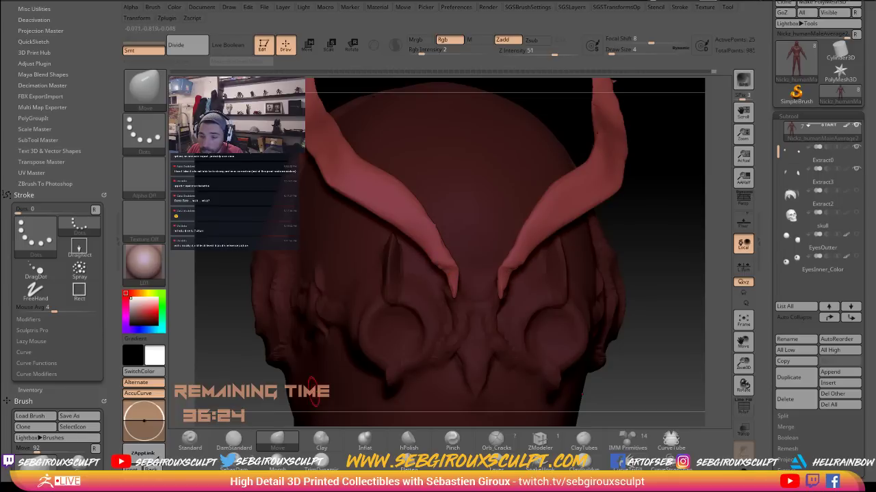
Cut into the outer edge of the horns above the lower points with the DamStandard brush, and return to the Move brush
click(234, 438)
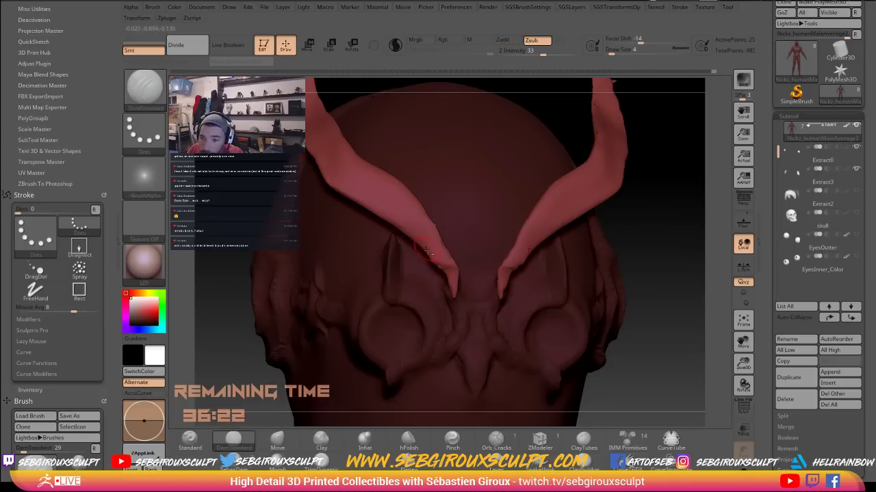
drag(438, 267, 434, 262)
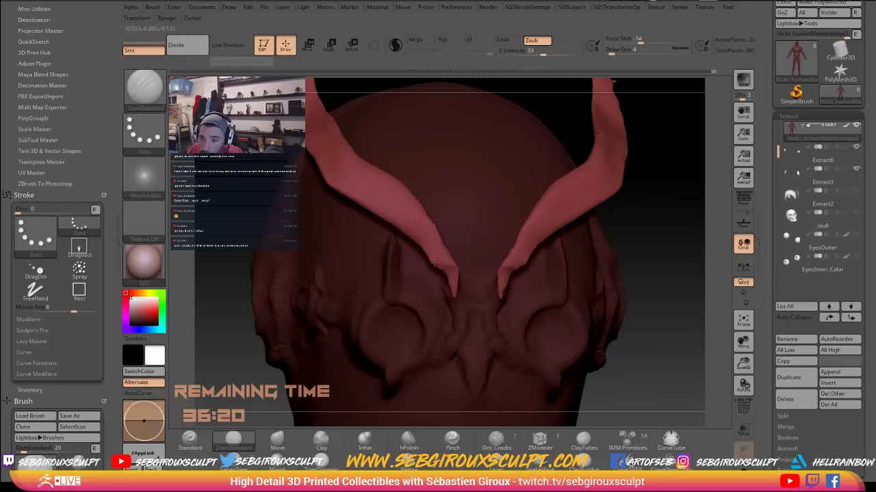
key(b)
key(m)
key(v)
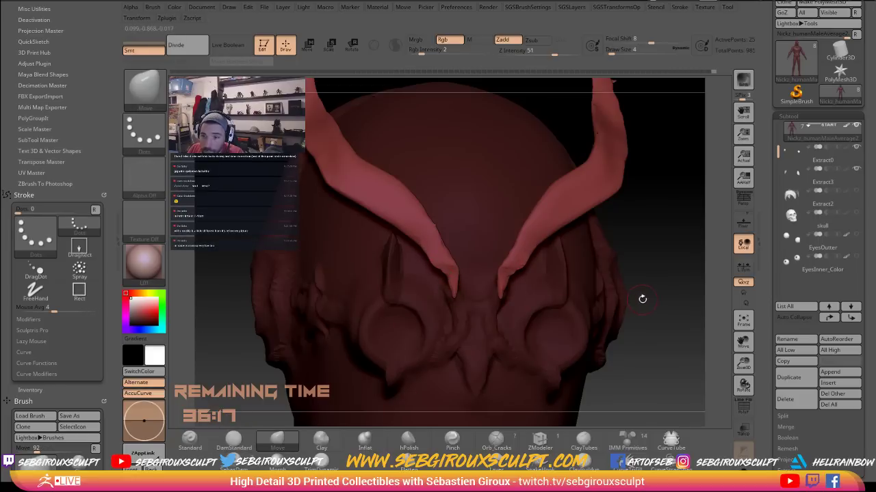
Flatten the outer edge of the horns near the lower points with the hPolish brush at draw size 14
alt+drag(664, 342, 665, 383)
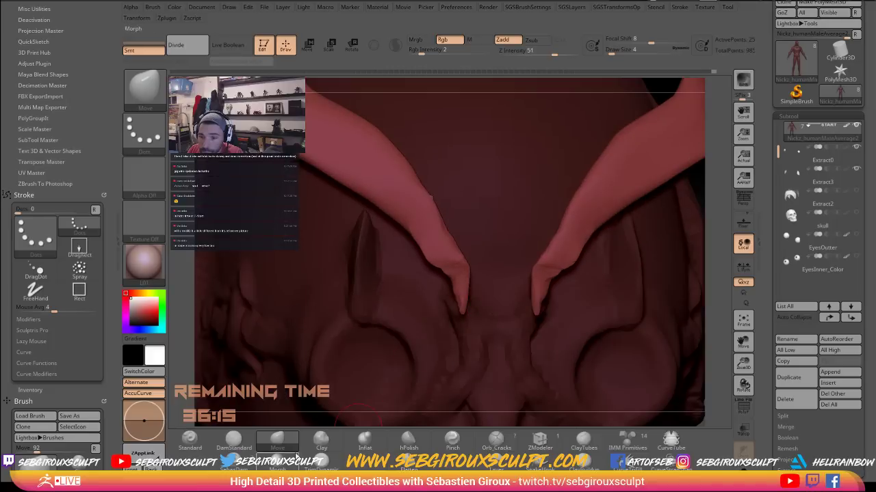
click(408, 442)
key(space)
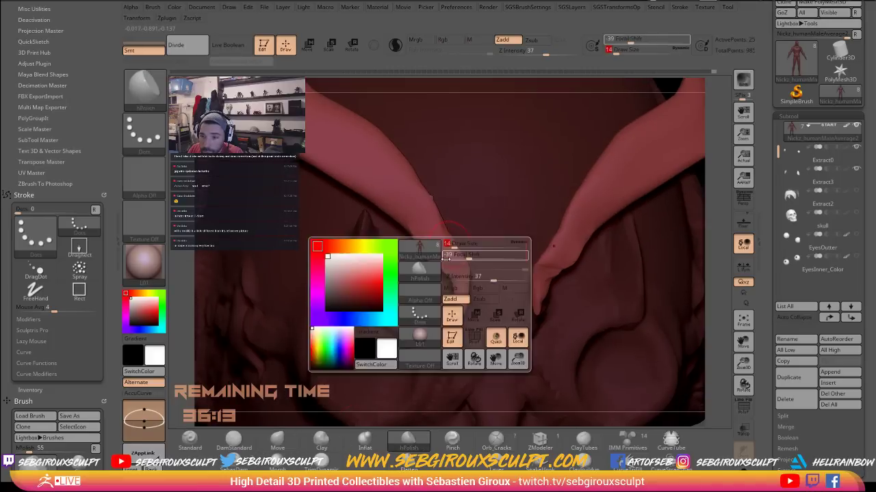
click(448, 258)
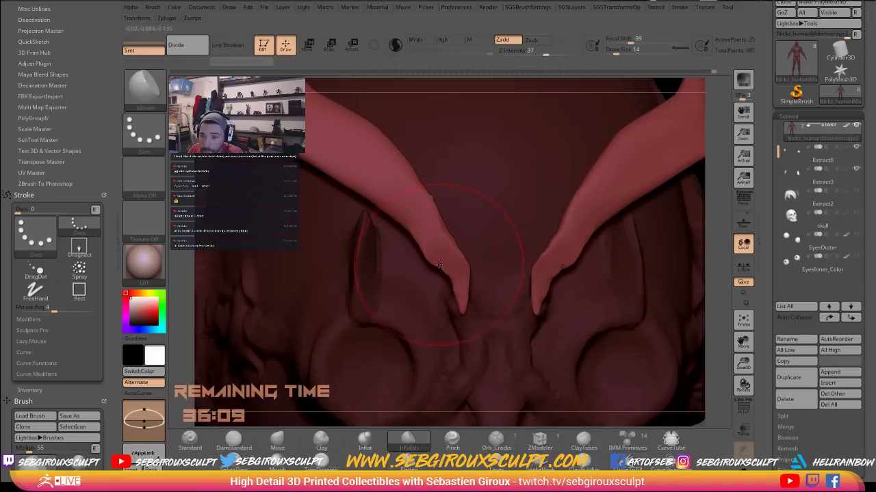
Set the draw size to 2 and sharpen the notch on the horns' outer edge above the lower points with the Move brush
key(space)
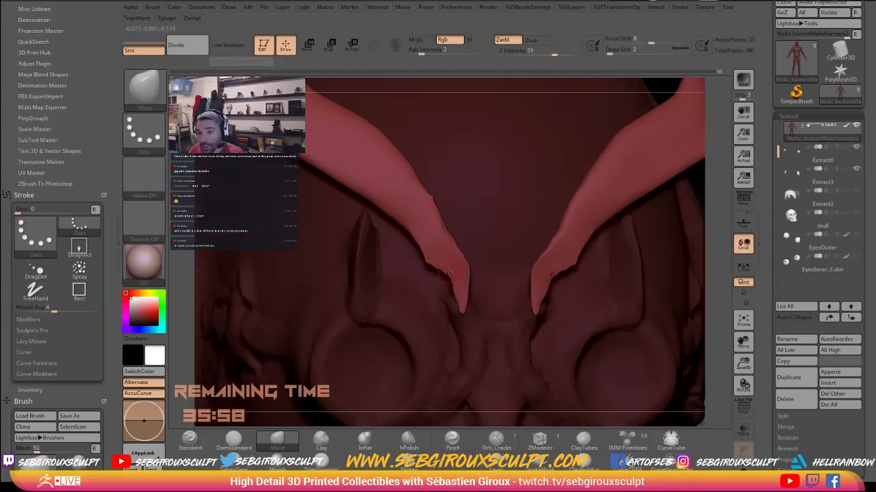
drag(716, 318, 370, 240)
alt+drag(555, 260, 671, 337)
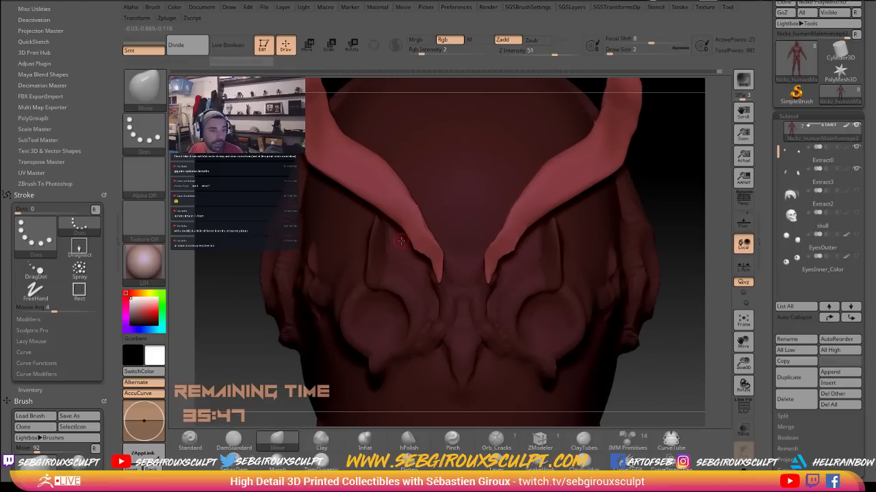
Smooth the notch on the horns' outer edge above the lower points with the Move brush, first at draw size 8 and again at 2
key(space)
drag(425, 253, 431, 254)
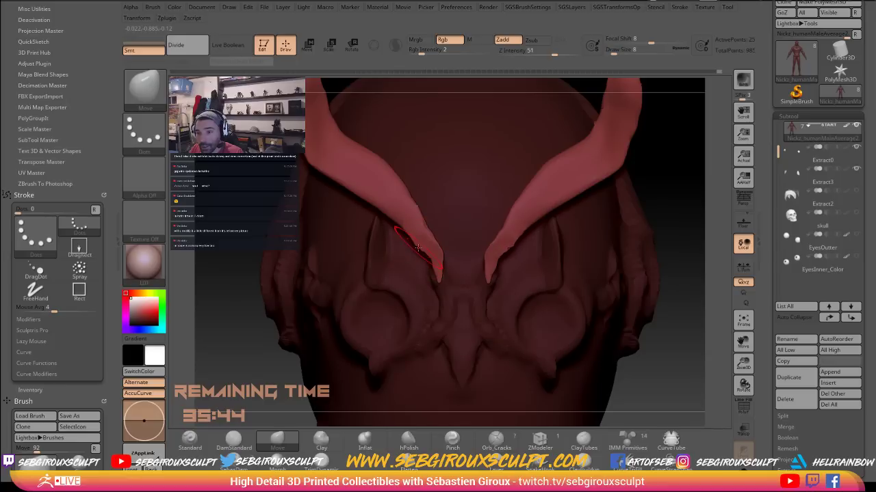
right_drag(418, 248, 422, 248)
key(space)
drag(424, 251, 418, 251)
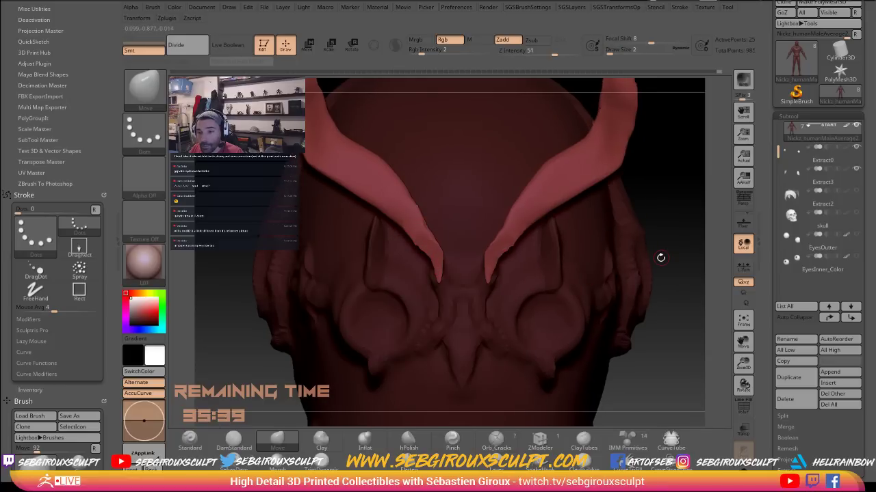
Set the draw size to 7 and even out the horns' inner edge above the lower points with the Move brush
alt+drag(661, 258, 649, 238)
key(space)
drag(419, 236, 426, 235)
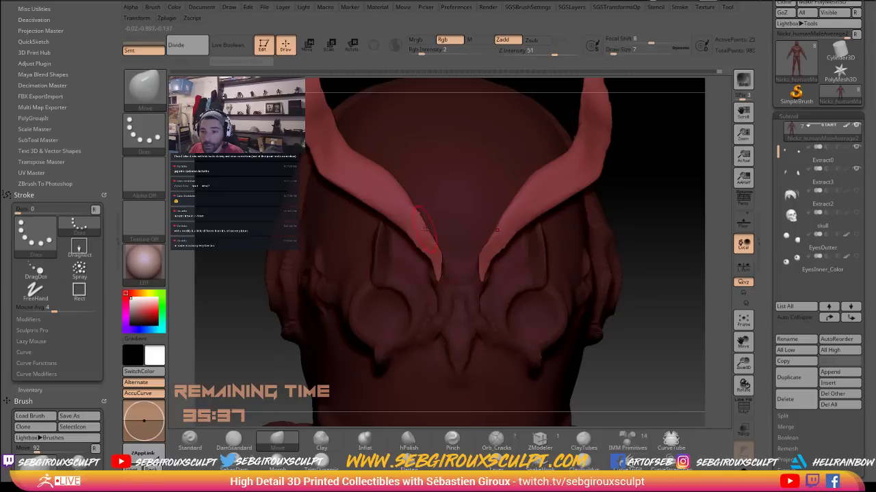
key(shift)
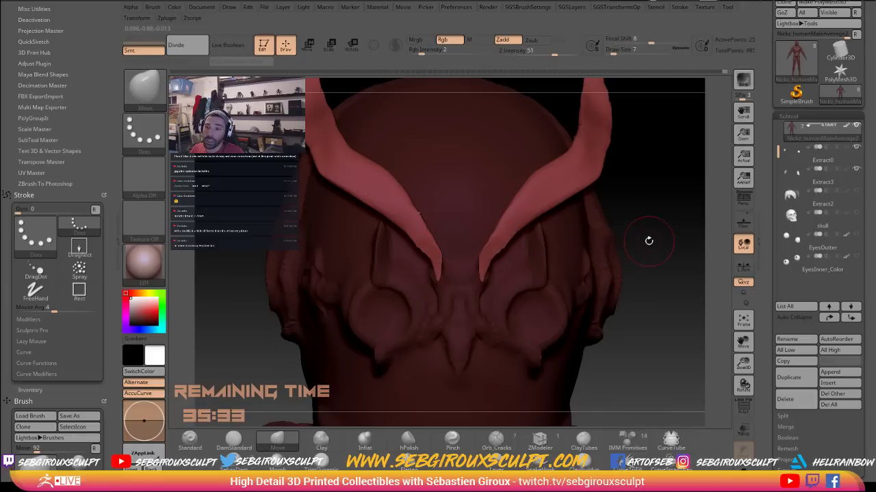
alt+drag(652, 239, 662, 256)
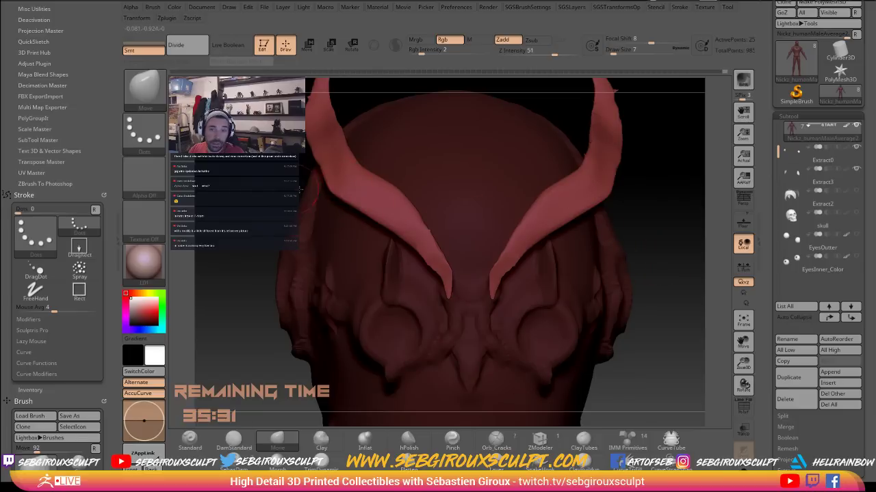
drag(277, 191, 331, 194)
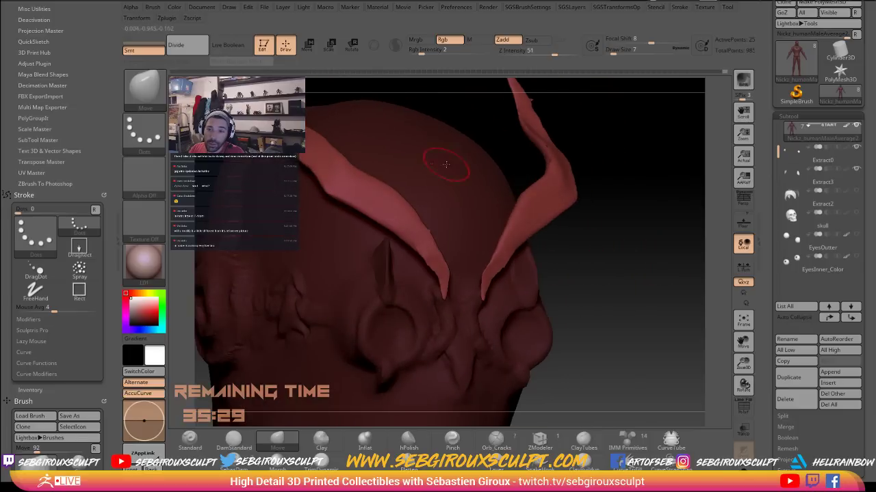
Set the draw size to 2 and sharpen the corner at the horns' outer bend with the Move brush
drag(425, 95, 373, 112)
key(s)
drag(326, 177, 309, 177)
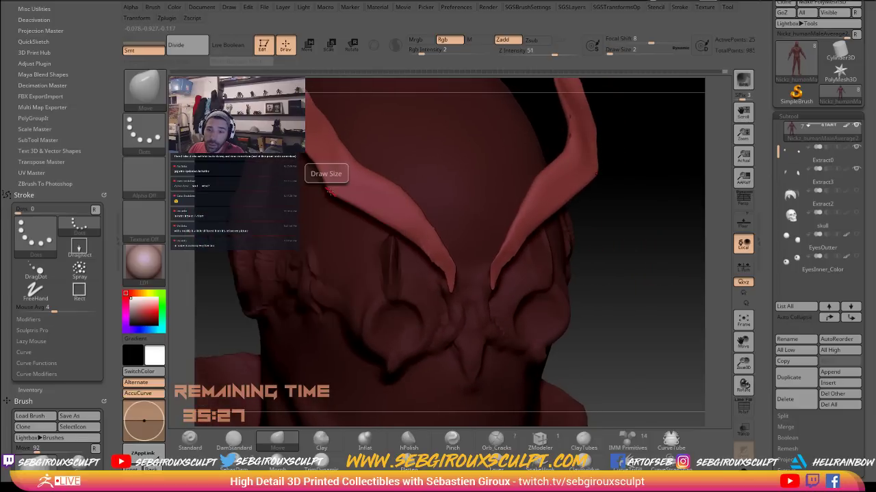
right_drag(539, 239, 506, 238)
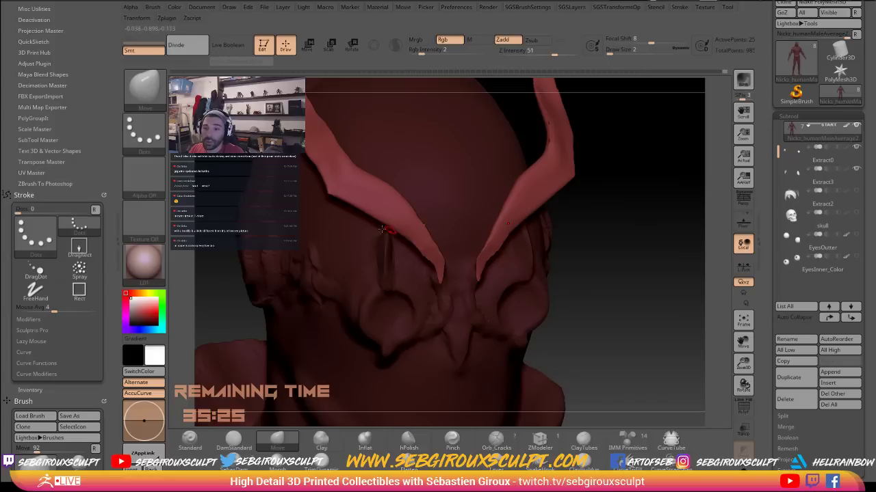
mouse_move(613, 275)
alt+mouse_down()
mouse_move(667, 329)
mouse_move(670, 349)
alt+mouse_up()
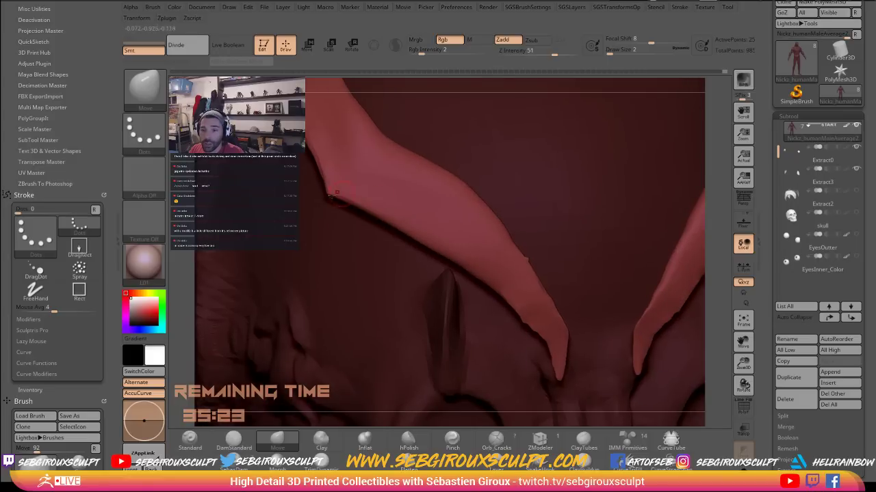
drag(430, 416, 405, 363)
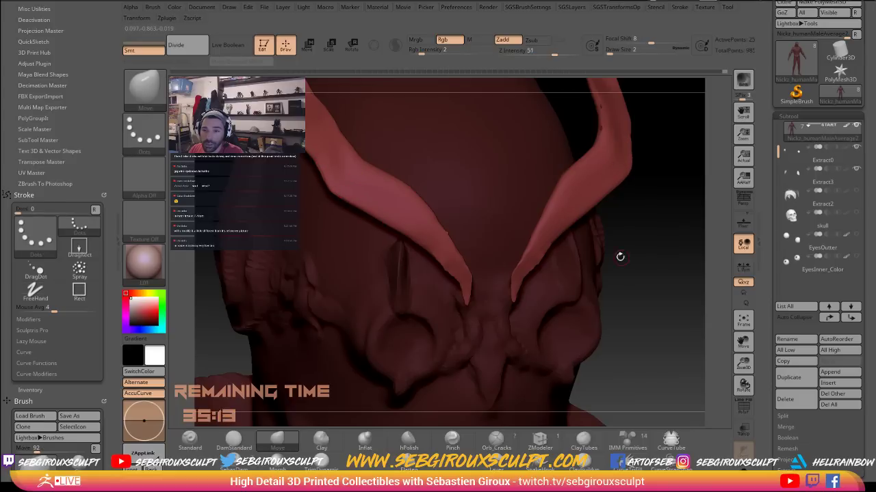
Set the draw size to 3 and pull the corner of the horns' outer bend into a cleaner point with the Move brush
mouse_move(641, 260)
mouse_down()
mouse_move(375, 180)
mouse_move(335, 190)
mouse_up()
key(space)
right_drag(336, 190, 331, 190)
key(space)
drag(330, 189, 333, 190)
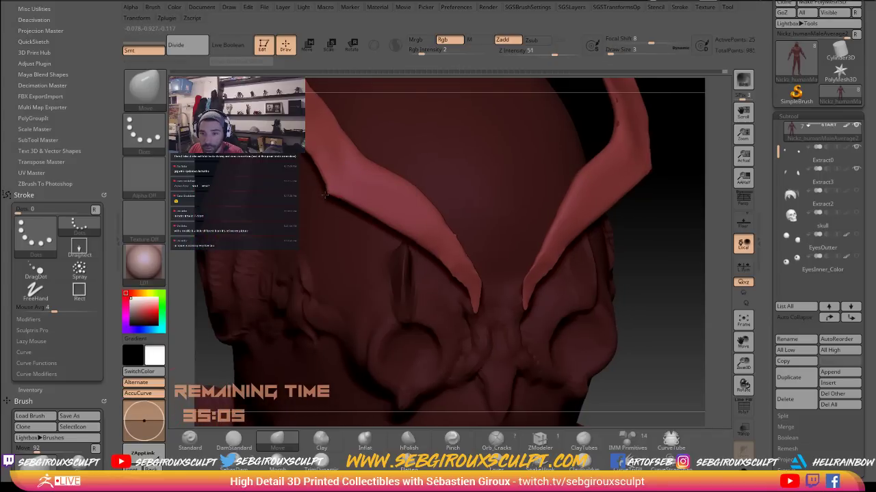
mouse_move(631, 264)
alt+mouse_down()
mouse_move(621, 250)
mouse_move(629, 258)
mouse_move(575, 245)
mouse_move(560, 165)
alt+mouse_up()
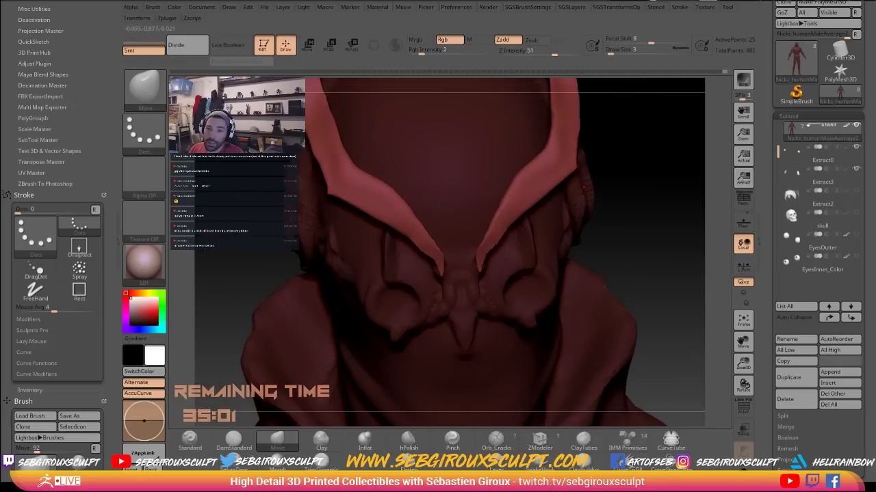
mouse_move(236, 258)
alt+mouse_down()
mouse_move(232, 267)
mouse_move(340, 200)
alt+mouse_up()
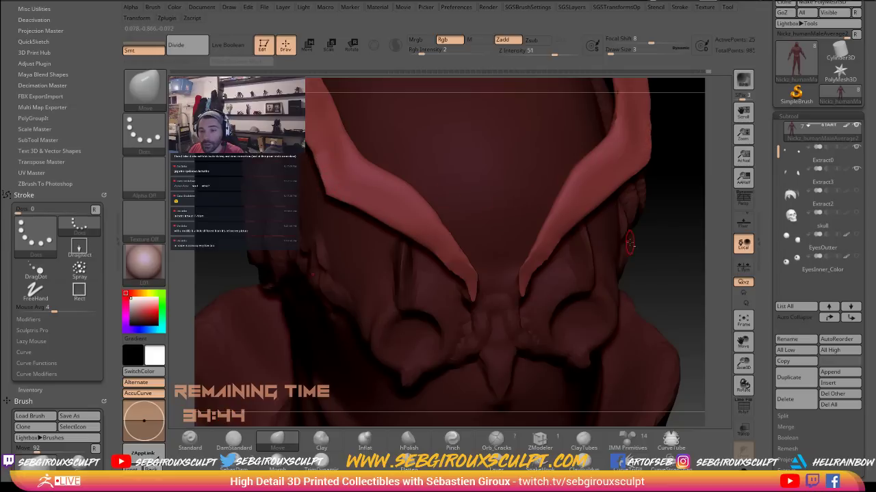
Set the draw size to 5 and adjust the horns' inner edge just below the bend with the Move brush
alt+drag(649, 222, 651, 281)
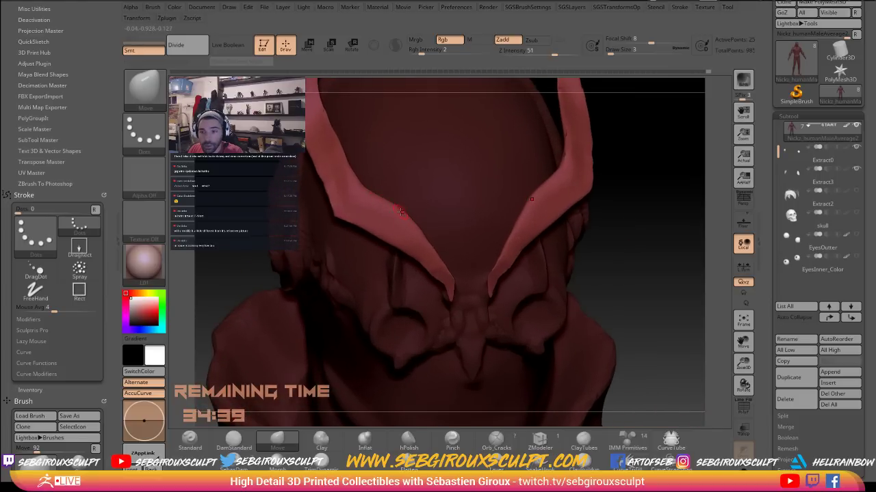
key(space)
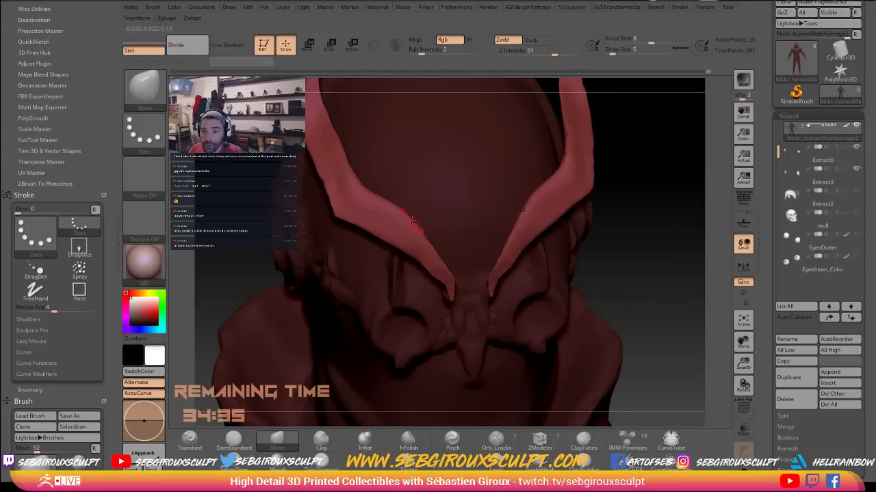
alt+drag(613, 270, 622, 292)
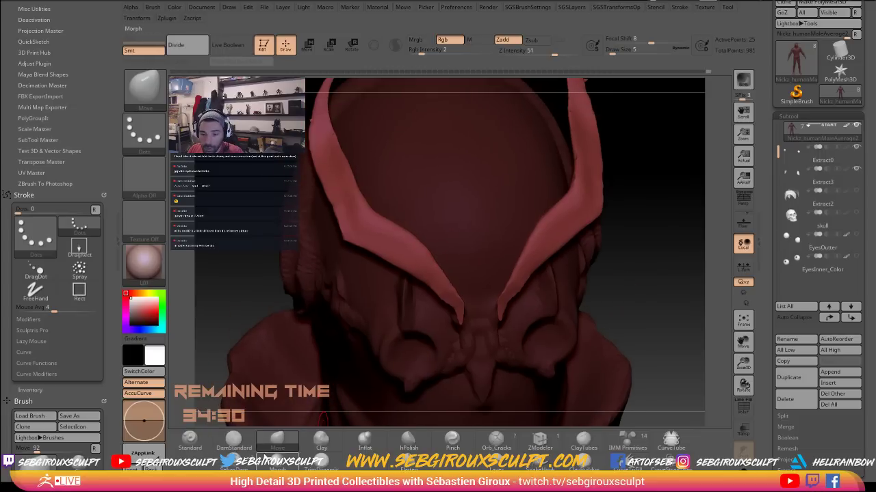
Cut into the horns' inner edge around the bend with the DamStandard brush at draw size 5, and return to the Move brush
click(233, 440)
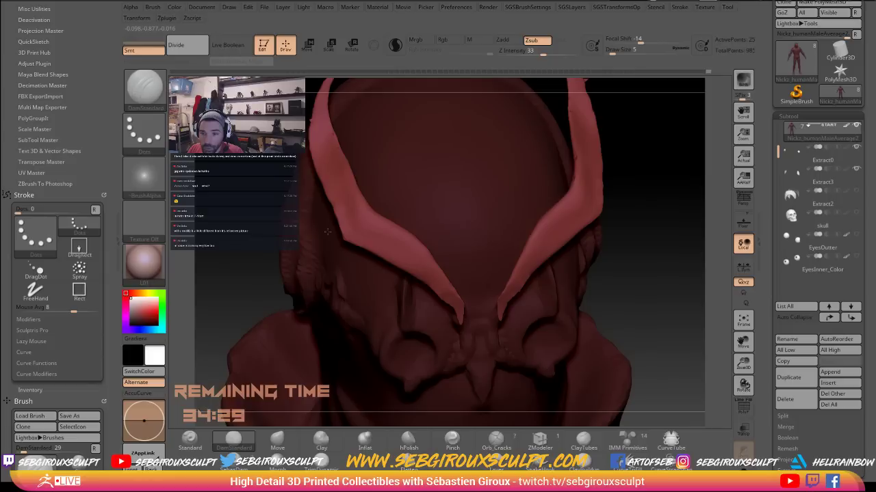
drag(242, 253, 371, 218)
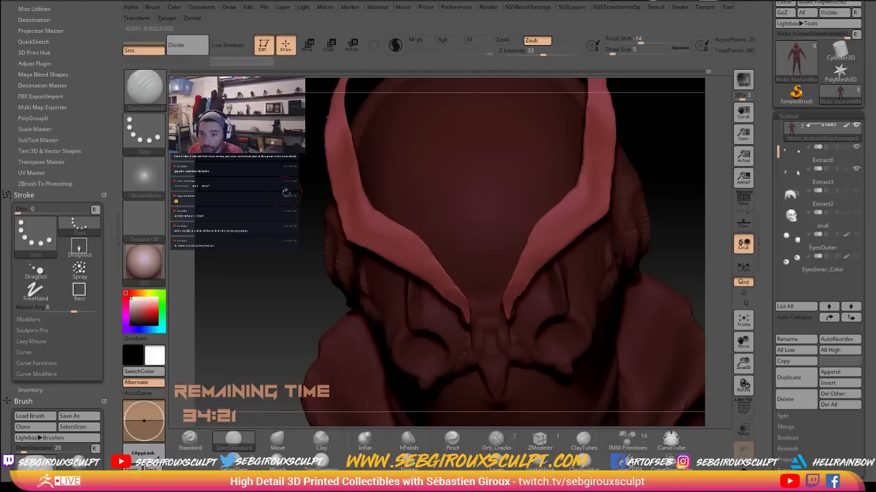
drag(286, 193, 623, 244)
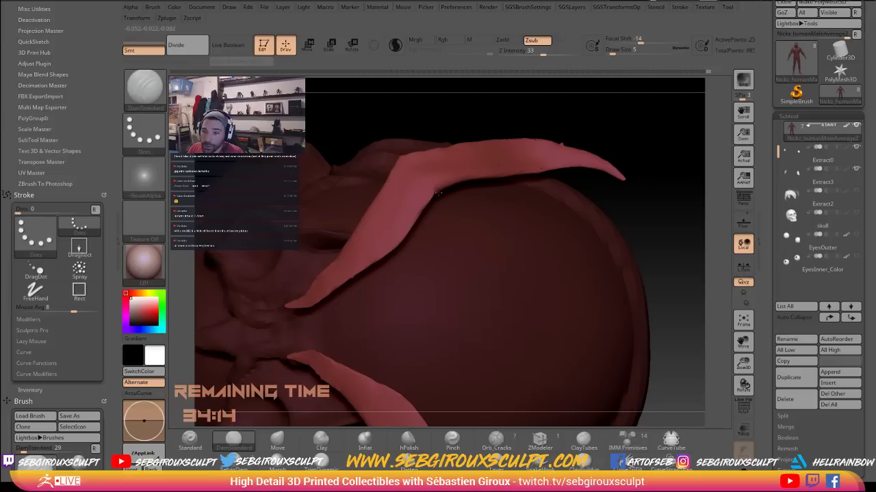
drag(429, 197, 445, 187)
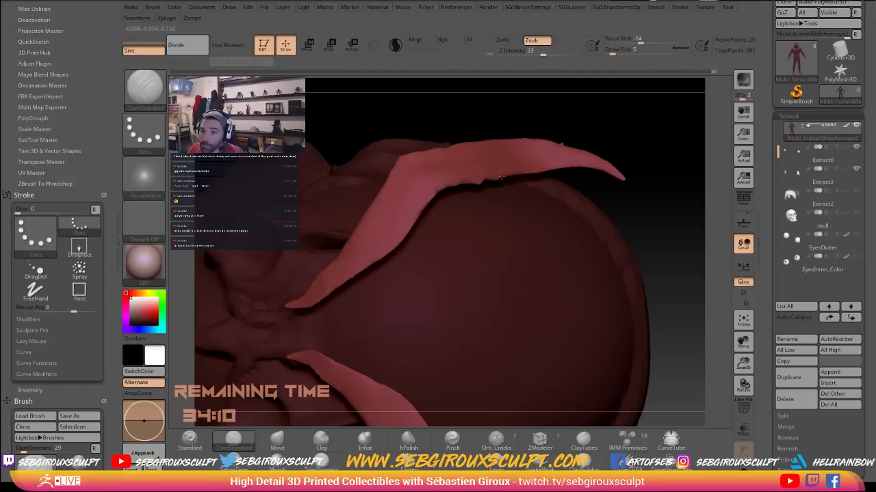
drag(600, 182, 479, 183)
key(b)
key(m)
key(v)
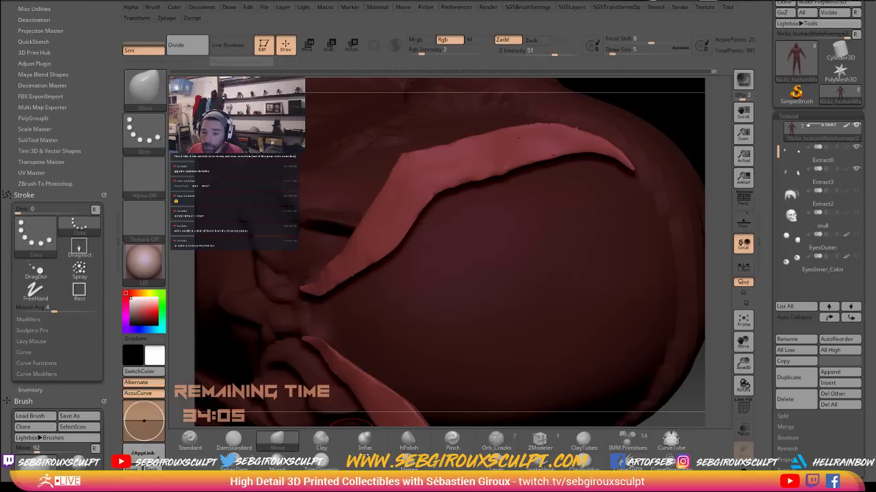
Flatten the front face of the horns around the bend with the hPolish brush at draw size 16, and return to the Move brush
key(b)
key(h)
key(p)
key(space)
drag(416, 199, 420, 198)
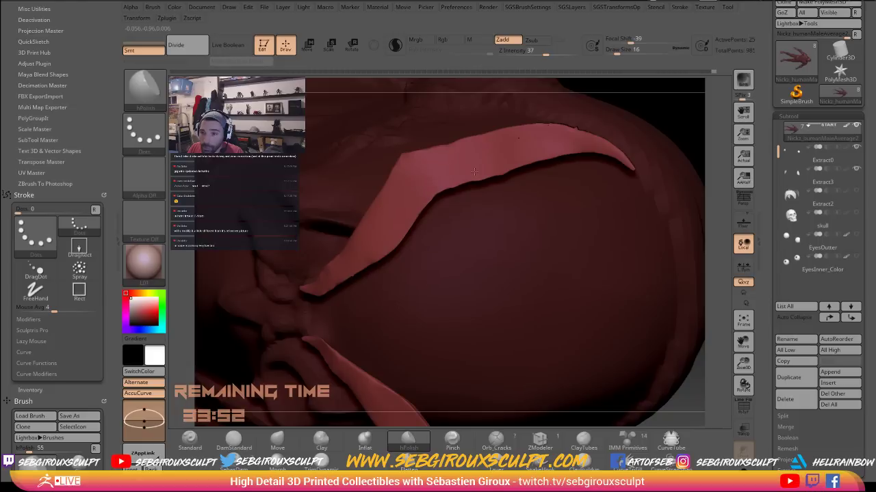
key(space)
click(482, 192)
key(3)
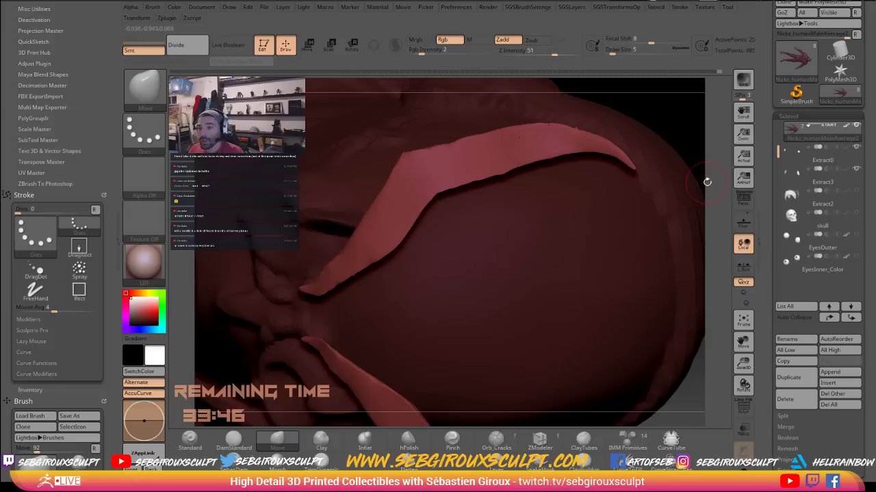
Frame the whole mask and refine the inner bend of the horns with the Move brush at draw size 5
key(f)
drag(647, 189, 674, 161)
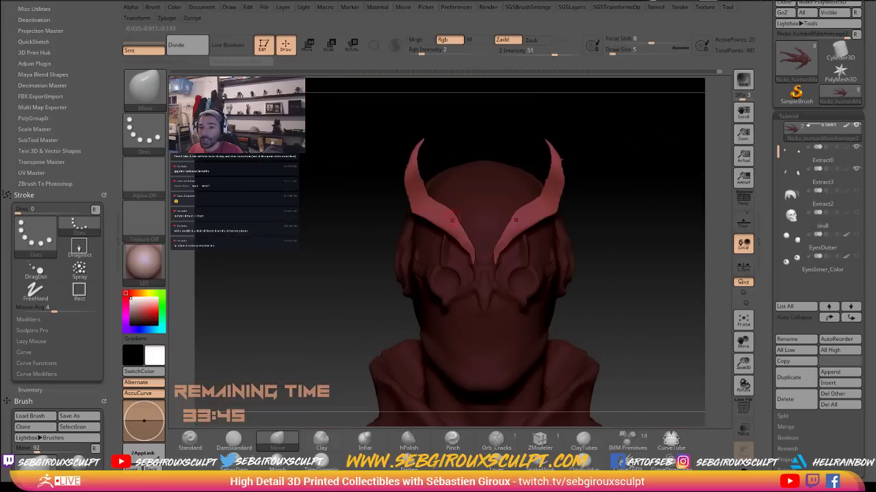
drag(633, 213, 569, 220)
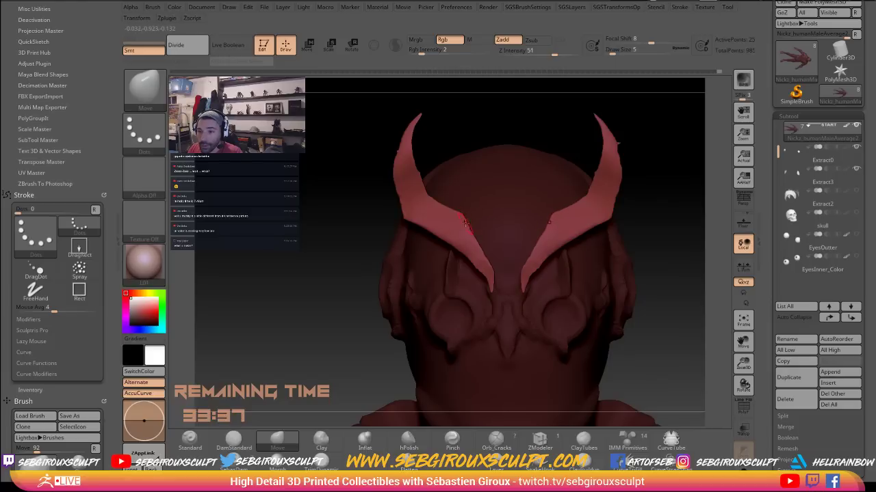
drag(474, 137, 359, 183)
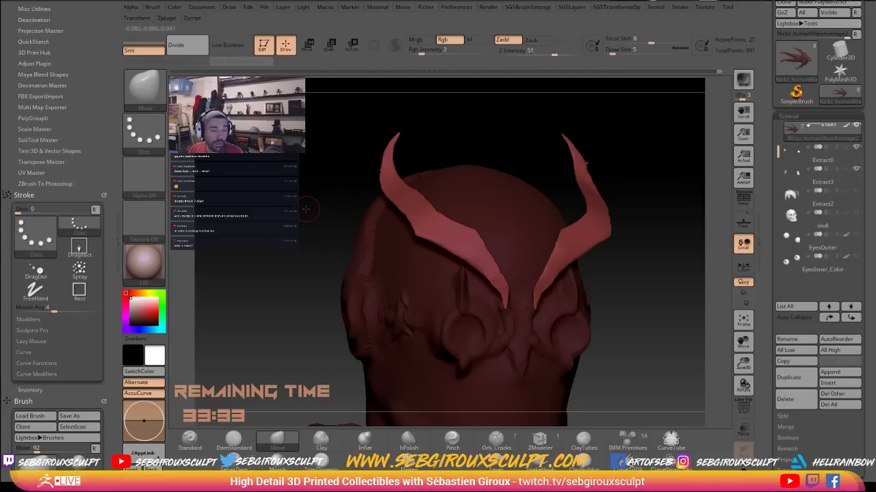
drag(307, 209, 344, 198)
drag(495, 166, 484, 164)
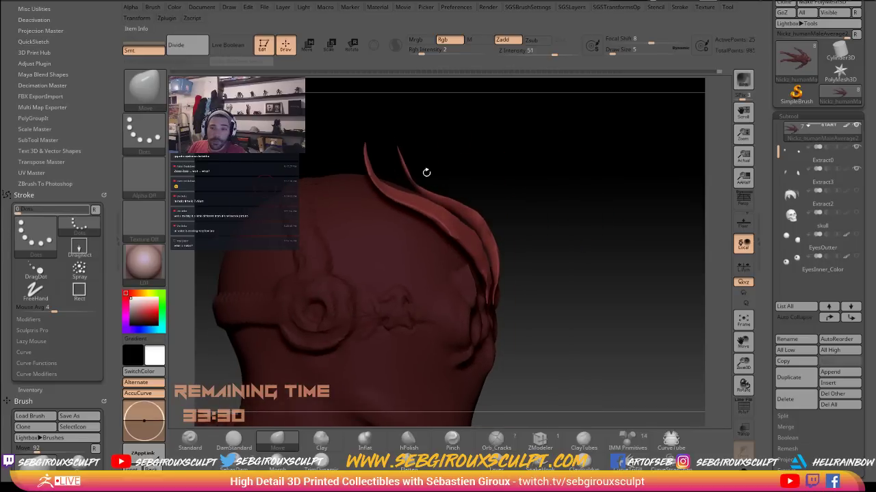
Set the draw size to 13 and reshape the sweep of the horns toward their tips with the Move brush
mouse_move(426, 172)
mouse_down()
mouse_move(401, 162)
mouse_move(405, 176)
mouse_move(377, 143)
mouse_move(428, 121)
mouse_move(425, 134)
mouse_up()
key(space)
key(space)
key(space)
drag(351, 156, 364, 160)
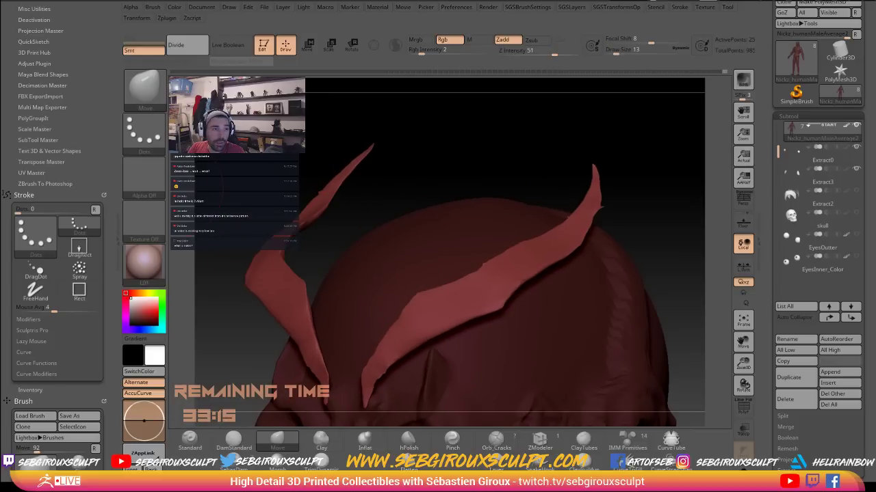
Switch to the Talon_Ref_v1.png reference sheet in the photo viewer and examine the horned masks in its comic panels
drag(1, 68, 437, 27)
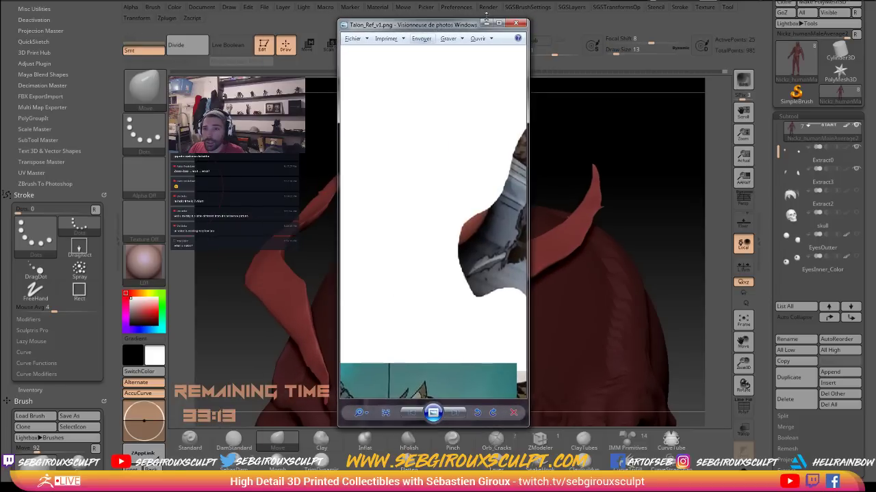
double_click(460, 28)
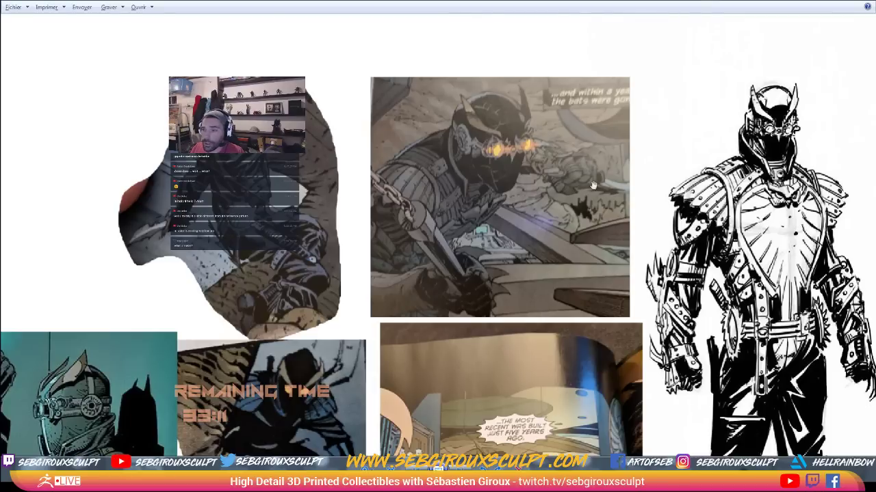
scroll(593, 186, down, 2)
scroll(593, 185, down, 1)
scroll(600, 113, up, 1)
drag(599, 113, 602, 425)
scroll(606, 294, down, 2)
drag(587, 138, 572, 260)
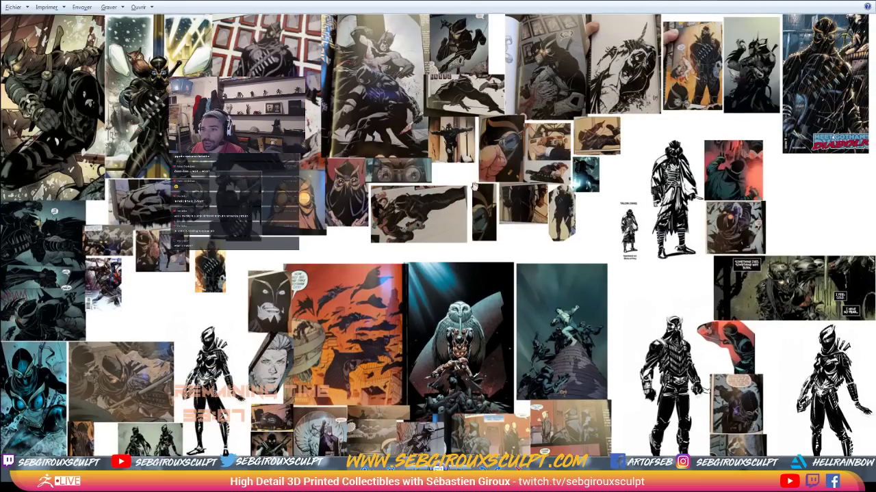
drag(475, 187, 457, 303)
scroll(370, 238, up, 3)
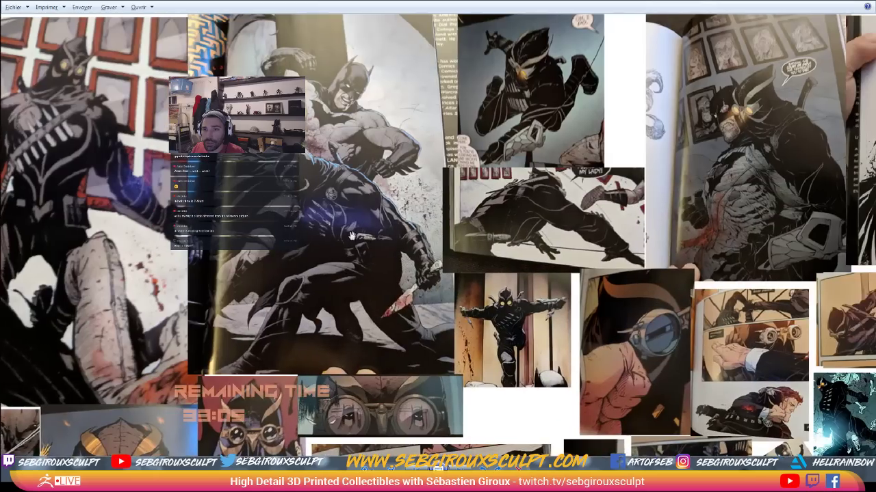
Examine the mask horns in the remaining Talon panels and black-and-white costume drawings, and return to the sculpt in ZBrush
drag(484, 227, 344, 171)
scroll(509, 182, down, 1)
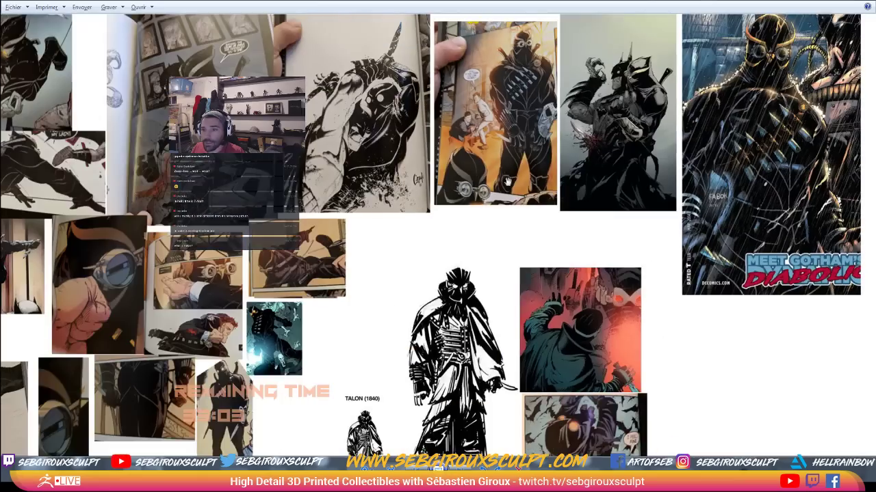
drag(526, 183, 405, 220)
drag(616, 363, 636, 119)
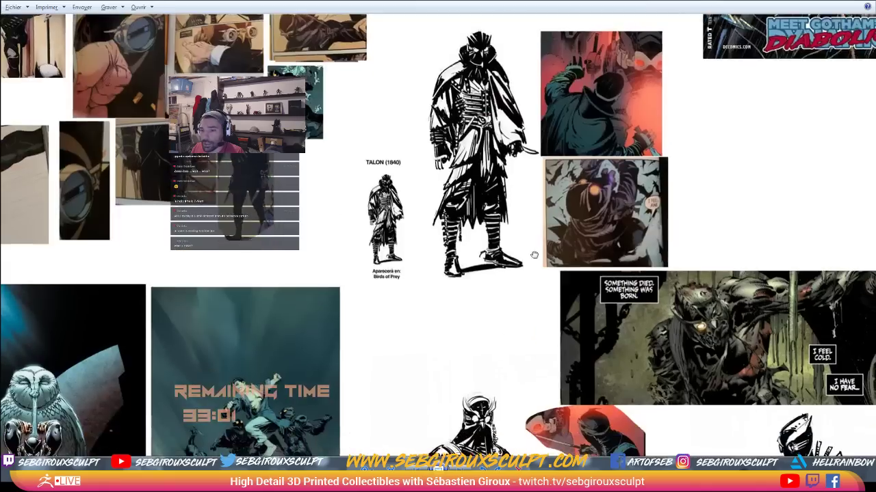
drag(548, 369, 554, 118)
scroll(554, 118, down, 1)
drag(523, 263, 503, 260)
scroll(502, 261, down, 1)
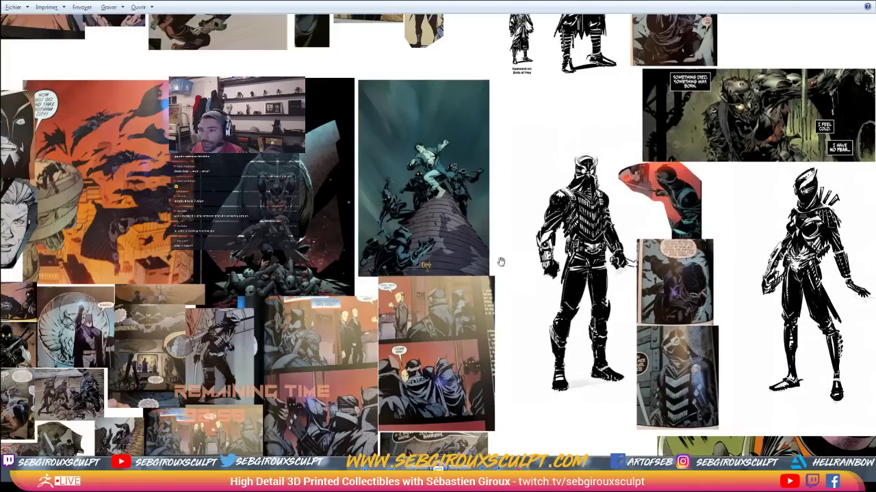
drag(457, 286, 544, 146)
scroll(533, 137, down, 3)
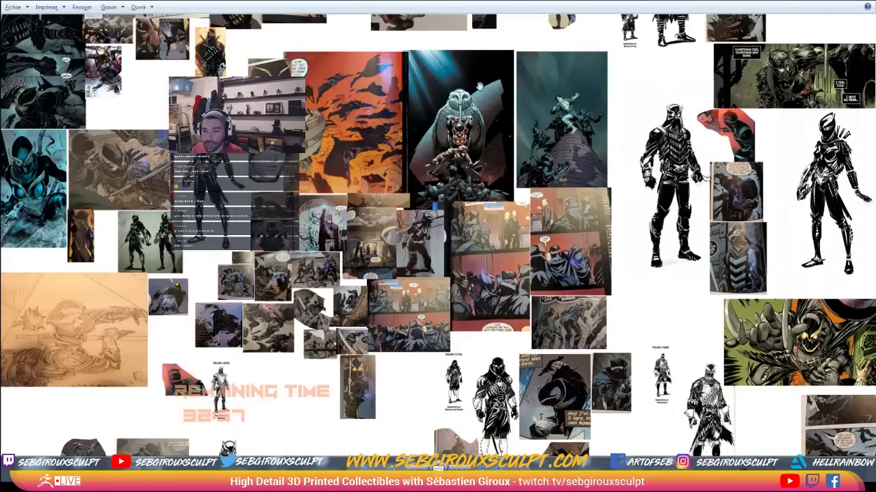
double_click(487, 1)
key(super+Down)
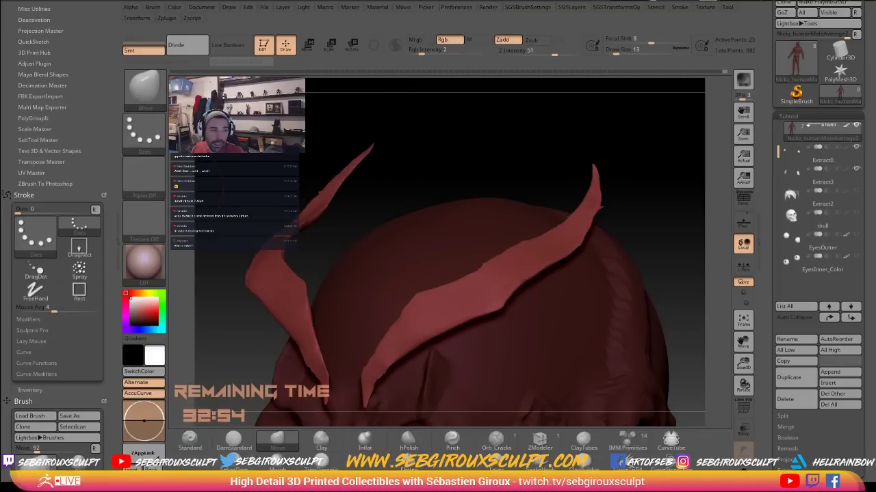
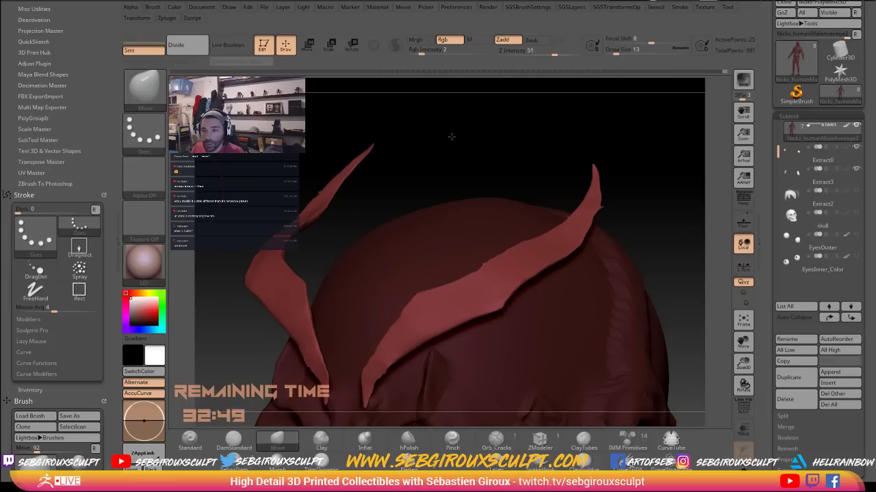
Set the draw size to 68 and adjust the horns' side profile over the head with the Move brush
drag(447, 160, 335, 171)
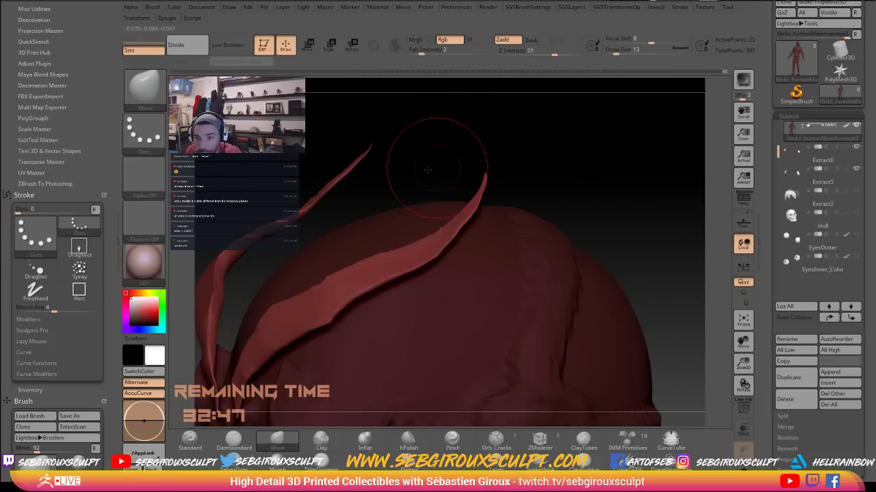
mouse_move(427, 170)
mouse_down()
mouse_move(321, 175)
mouse_move(333, 181)
mouse_move(353, 168)
mouse_up()
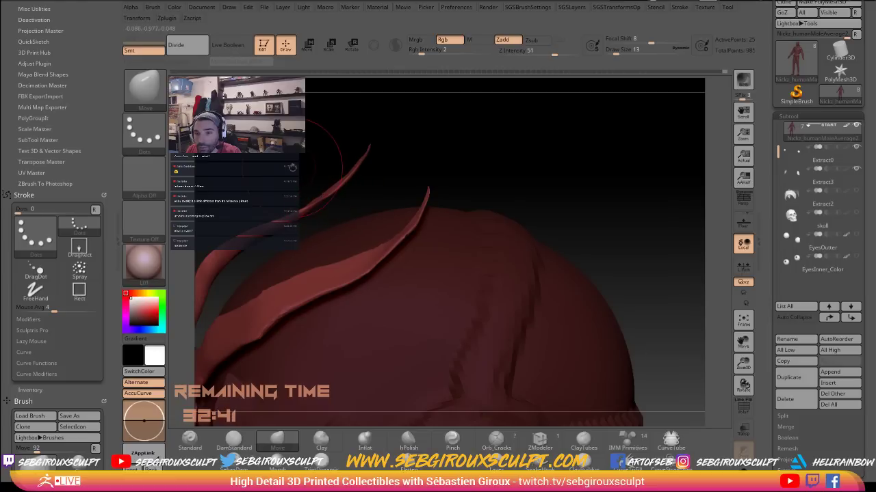
mouse_move(294, 168)
mouse_down()
mouse_move(369, 167)
mouse_move(359, 192)
mouse_up()
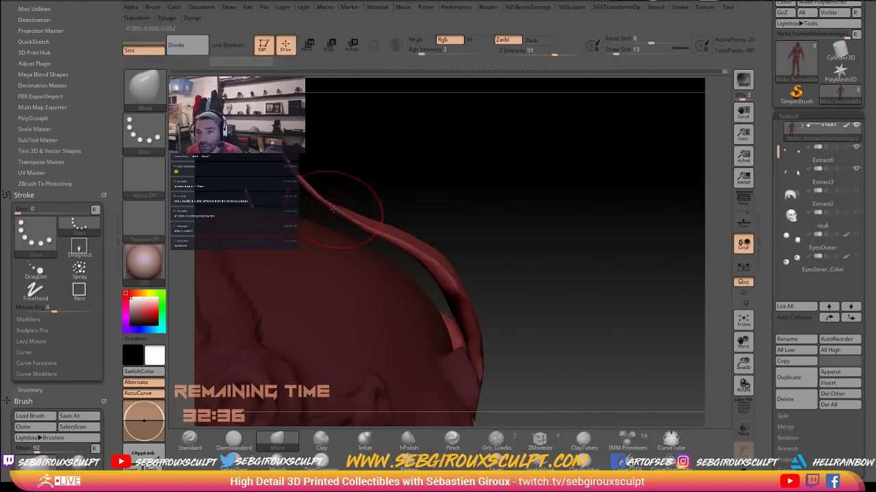
mouse_move(427, 180)
mouse_down()
mouse_move(450, 164)
mouse_move(543, 249)
mouse_move(572, 229)
mouse_move(586, 248)
mouse_up()
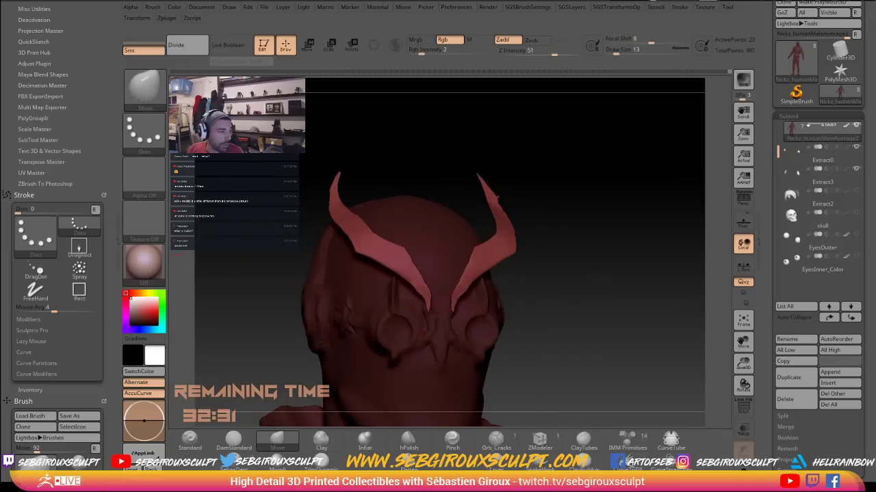
drag(593, 144, 630, 143)
mouse_move(580, 207)
mouse_down()
mouse_move(549, 212)
mouse_move(588, 231)
mouse_move(556, 234)
mouse_up()
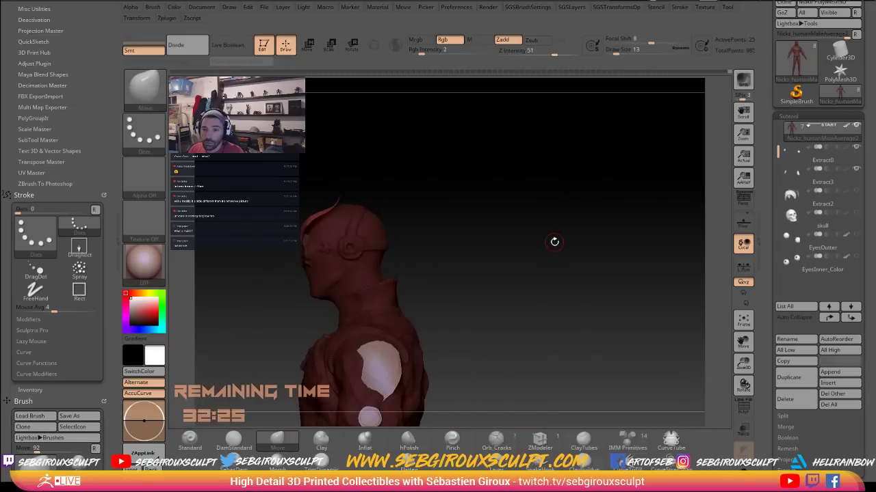
key(space)
drag(329, 209, 327, 203)
key(space)
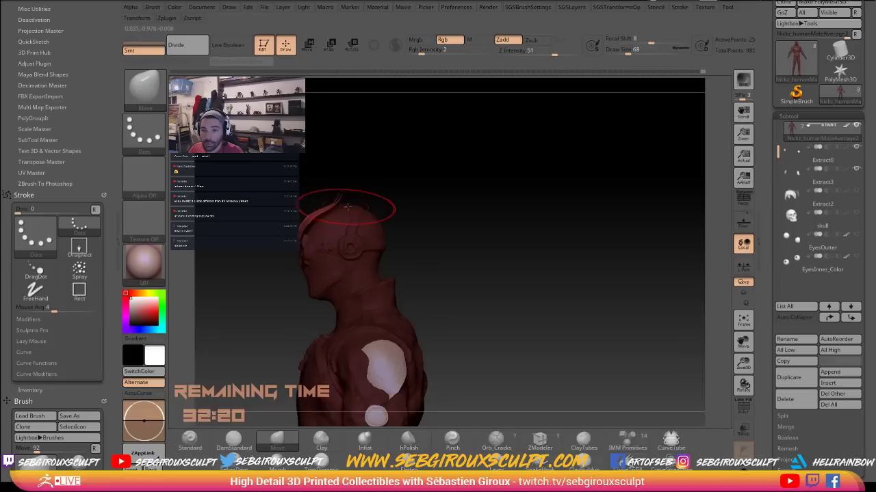
mouse_move(444, 199)
mouse_down()
mouse_move(479, 212)
mouse_move(456, 193)
mouse_move(476, 227)
mouse_move(417, 225)
mouse_up()
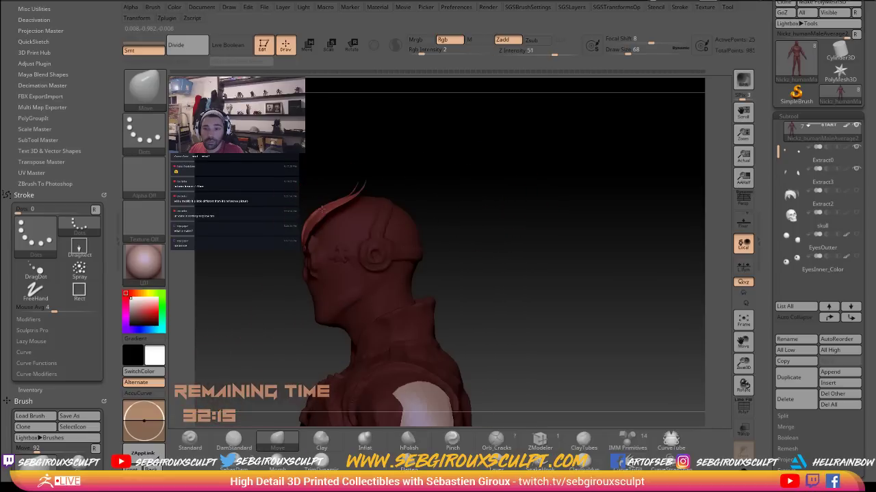
drag(294, 195, 350, 199)
drag(274, 154, 290, 157)
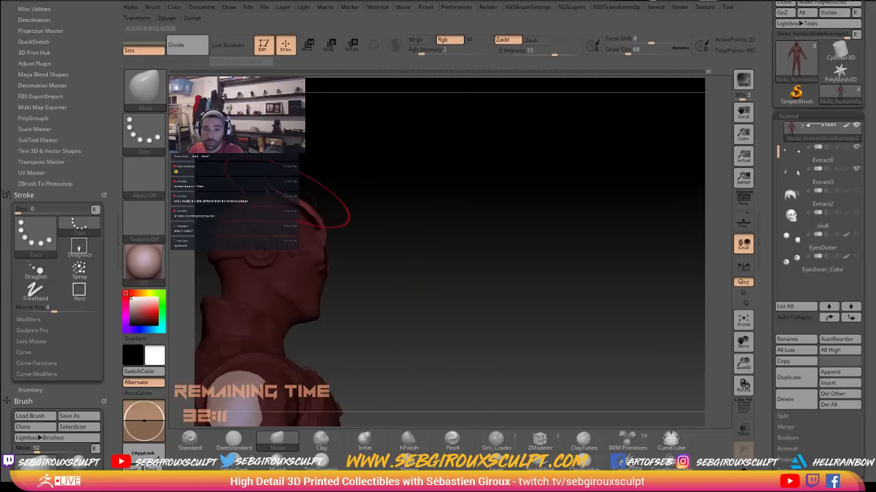
Set the draw size to 49 and adjust the horns' shape from the front with the Move brush
drag(339, 186, 420, 174)
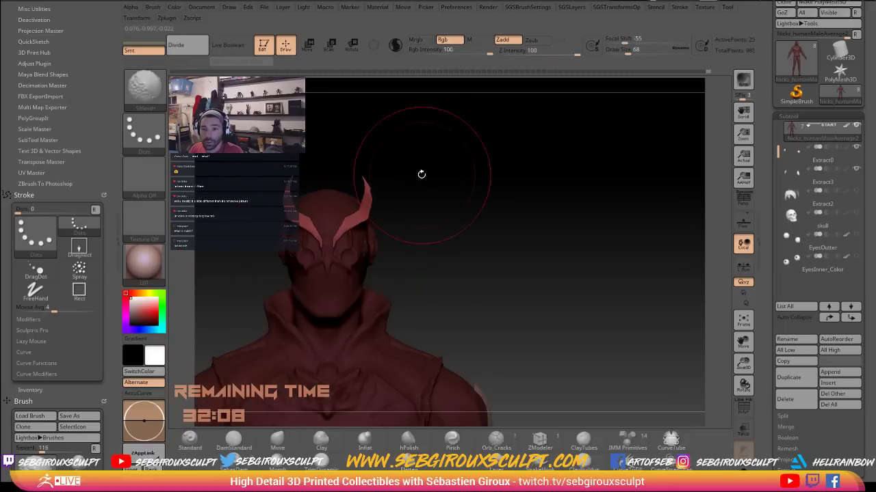
mouse_move(413, 209)
alt+mouse_down()
mouse_move(427, 211)
mouse_move(373, 215)
mouse_move(380, 221)
alt+mouse_up()
key(space)
drag(301, 230, 293, 230)
drag(343, 216, 339, 218)
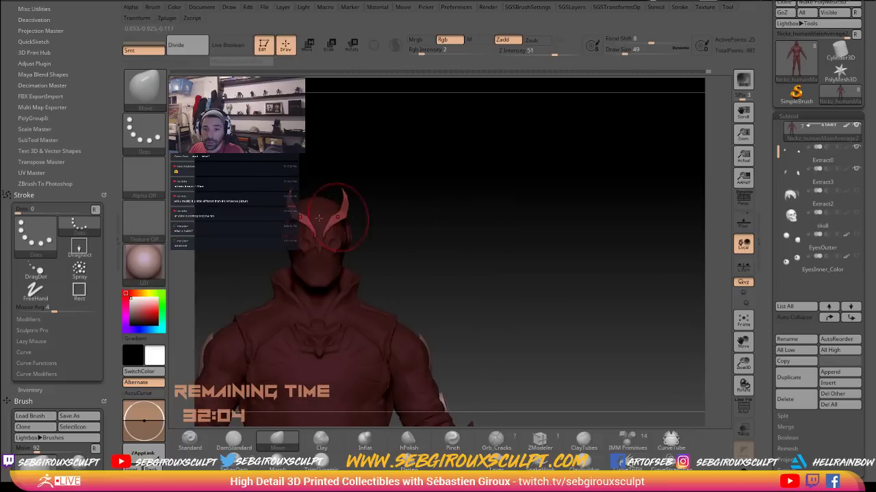
mouse_move(429, 221)
shift+mouse_down()
mouse_move(435, 225)
mouse_move(432, 212)
mouse_move(498, 221)
mouse_move(535, 256)
shift+mouse_up()
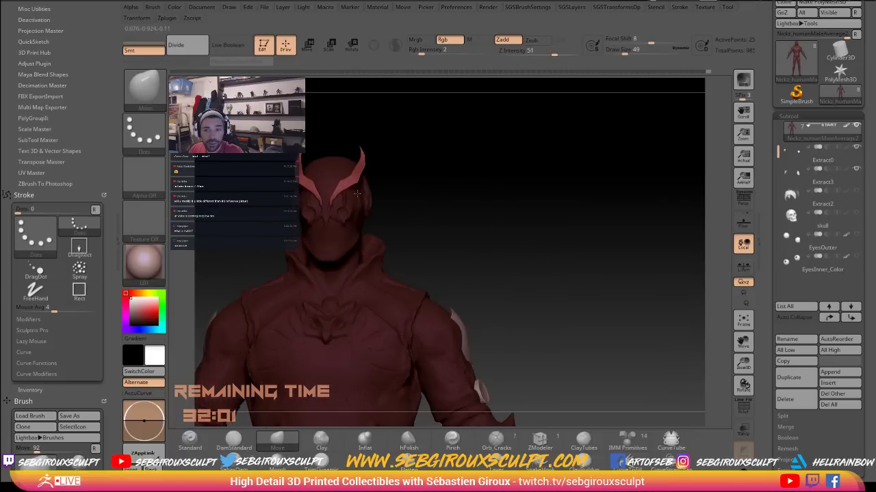
Mask the body while leaving the horns unmasked, and split the masked points into a separate subtool
mouse_move(393, 172)
mouse_down()
mouse_move(506, 172)
mouse_move(513, 225)
mouse_move(311, 164)
mouse_up()
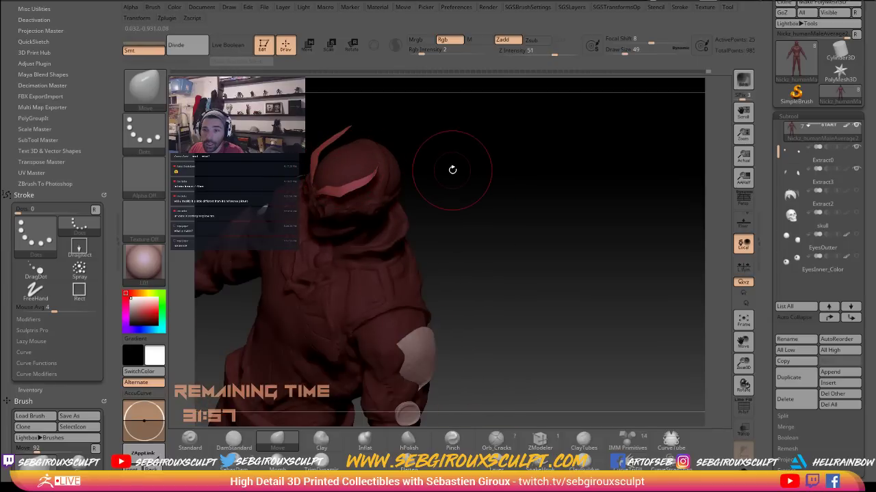
drag(452, 169, 356, 169)
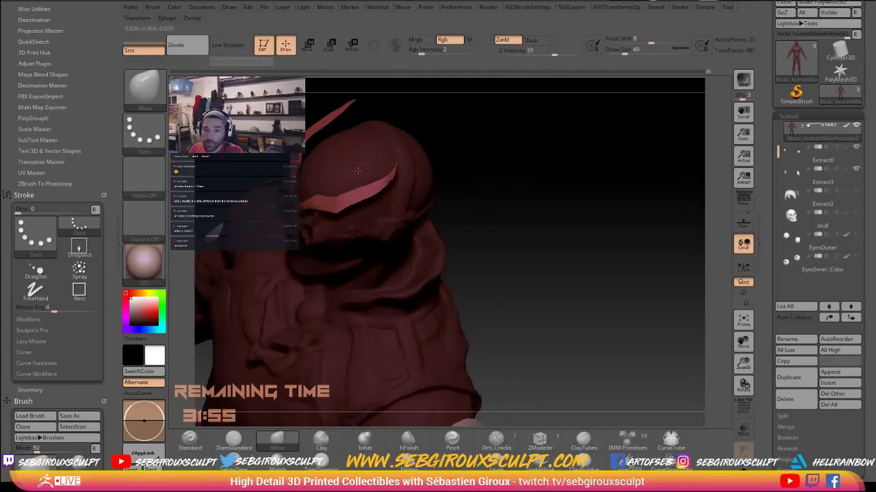
mouse_move(567, 206)
mouse_down()
mouse_move(506, 221)
mouse_move(452, 209)
mouse_up()
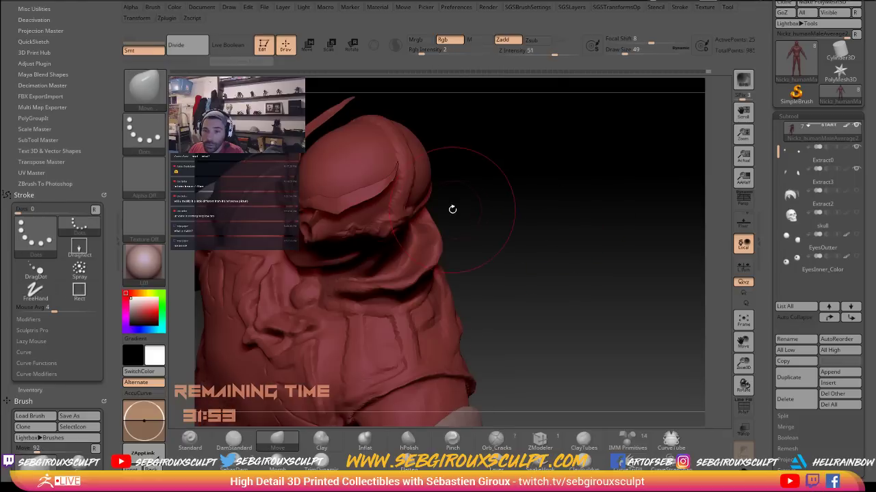
ctrl+click(532, 212)
key(c)
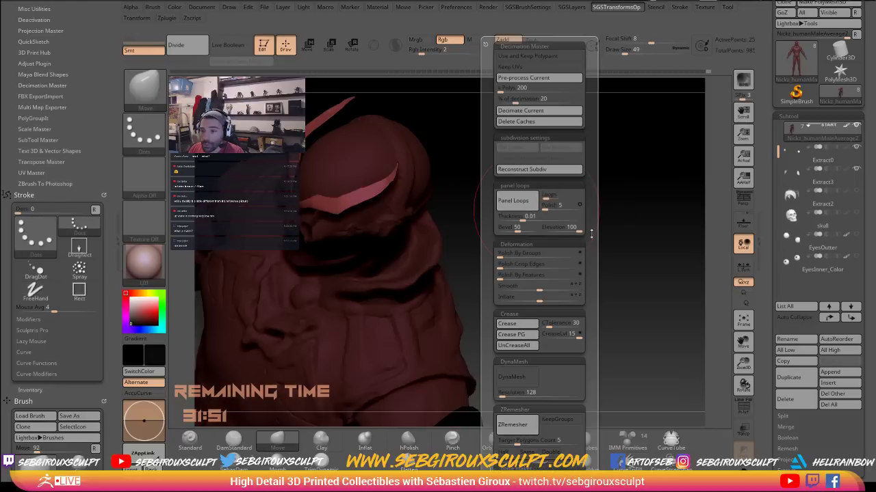
key(v)
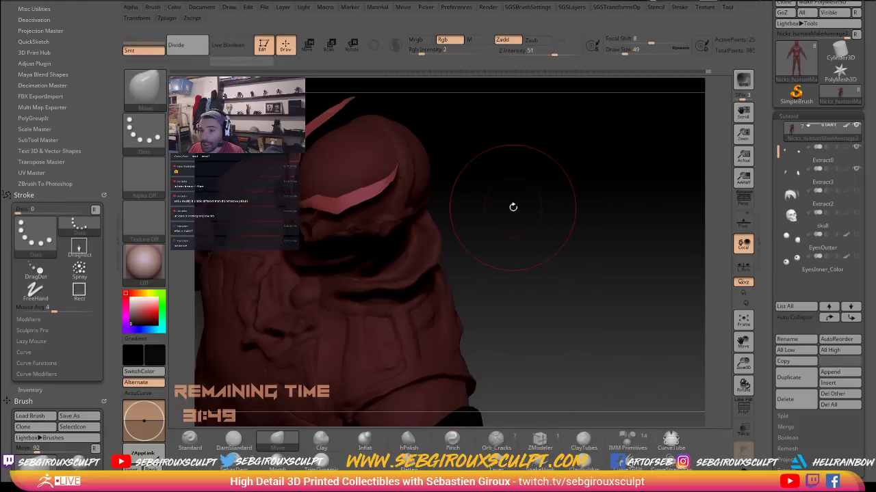
ctrl+click(570, 233)
key(c)
key(v)
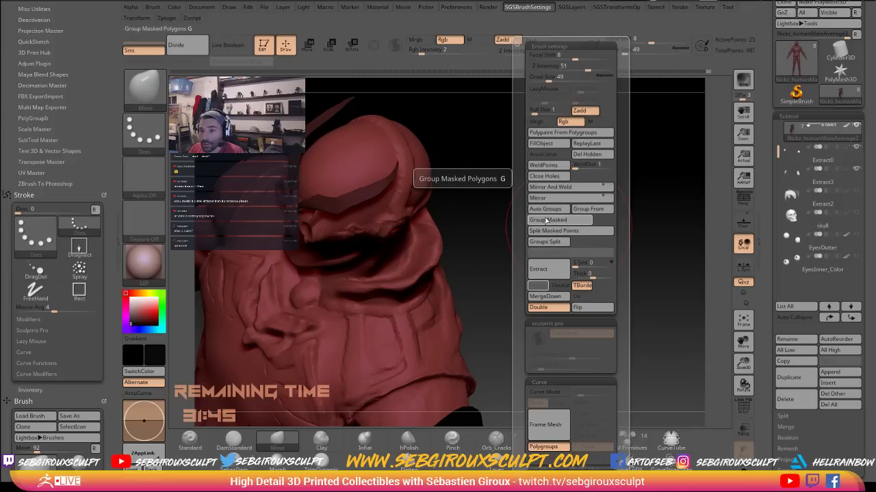
ctrl+click(472, 215)
key(space)
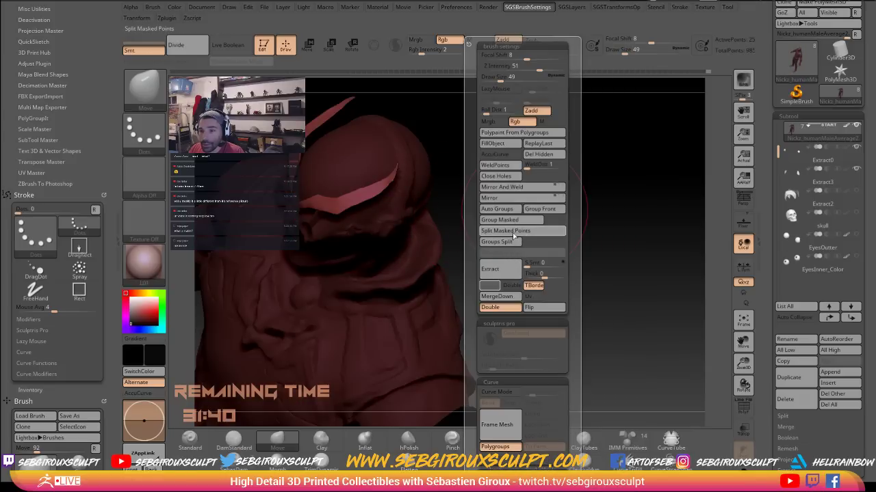
click(548, 233)
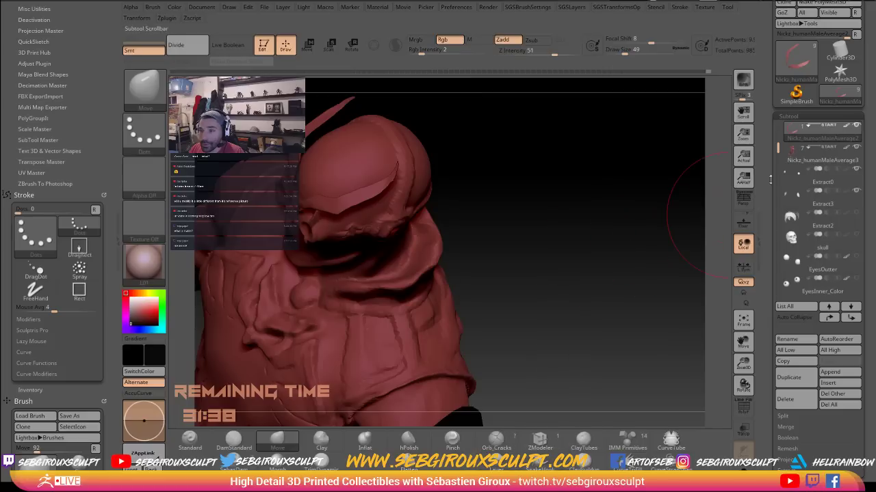
Select the split-off body subtool, set the DamStandard brush to draw size 9 and hide the horns subtool
mouse_move(792, 138)
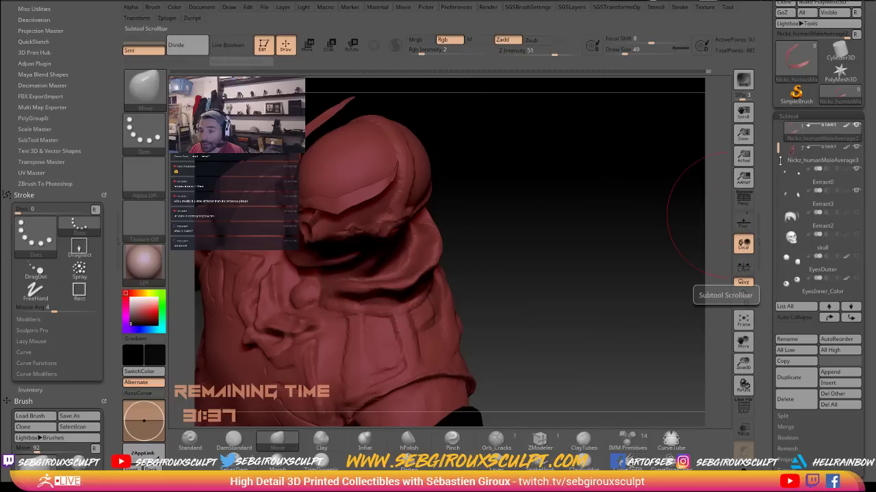
mouse_move(778, 148)
mouse_down()
mouse_move(777, 164)
mouse_move(777, 140)
mouse_up()
click(793, 152)
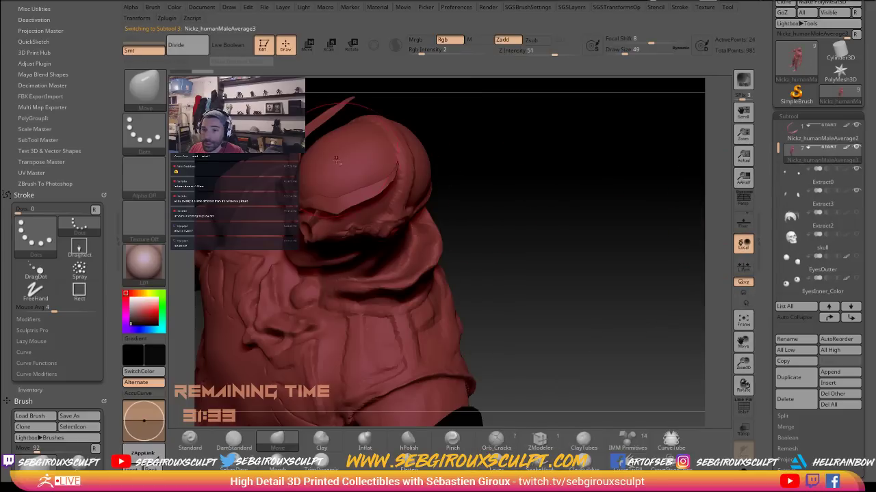
drag(478, 158, 445, 154)
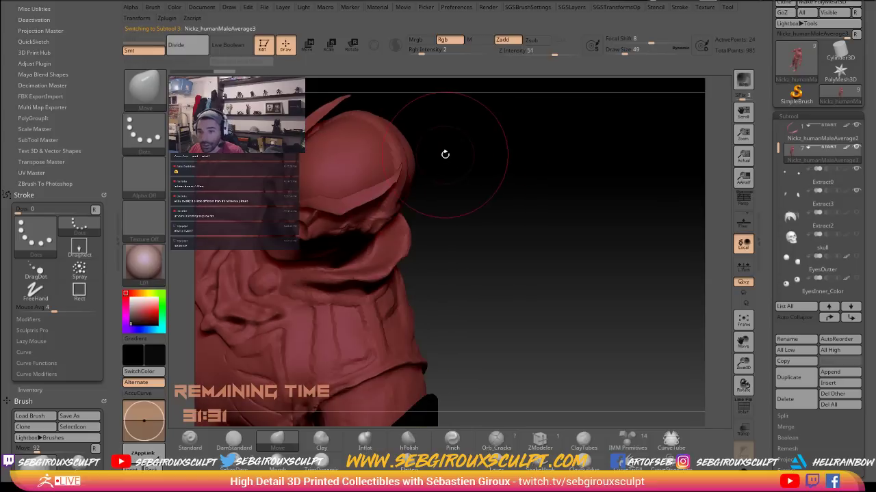
click(233, 438)
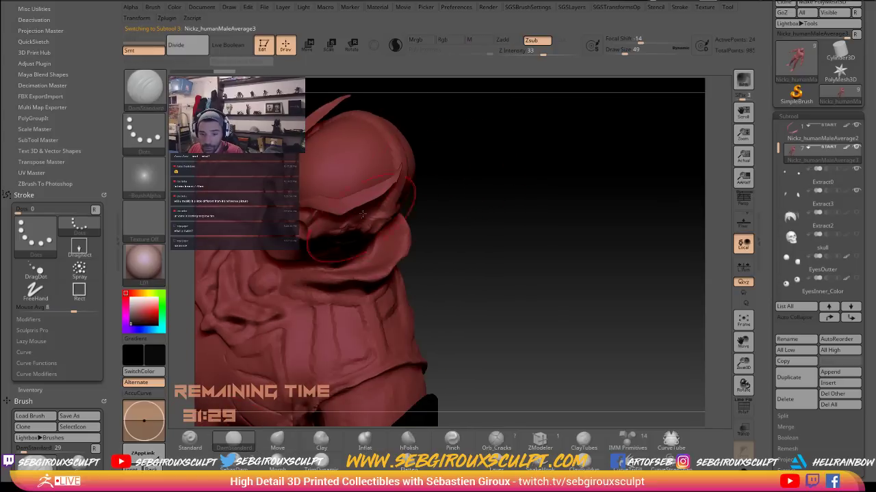
key(space)
mouse_move(453, 167)
mouse_down()
mouse_move(468, 175)
mouse_move(352, 186)
mouse_move(380, 166)
mouse_up()
key(bracketleft)
key(bracketleft)
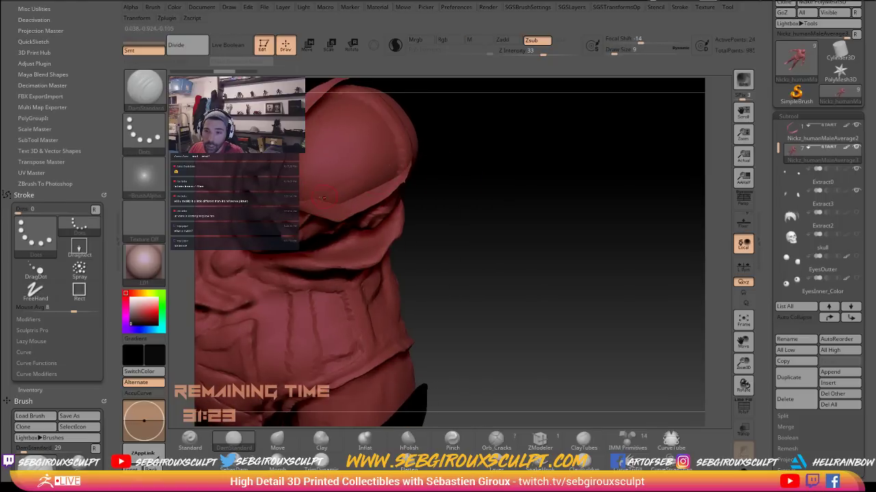
click(856, 126)
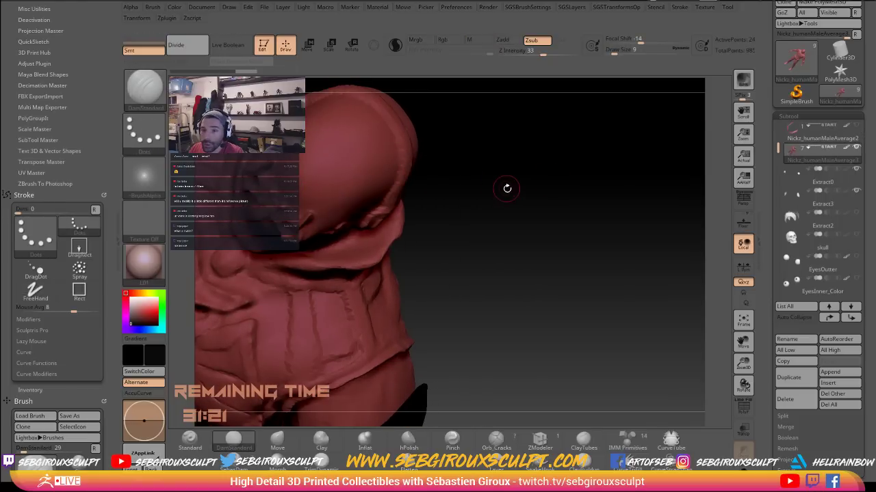
Turn on Sculptris Pro and carve symmetrical contour lines over the forehead and crown of the mask with the DamStandard brush
drag(466, 199, 345, 194)
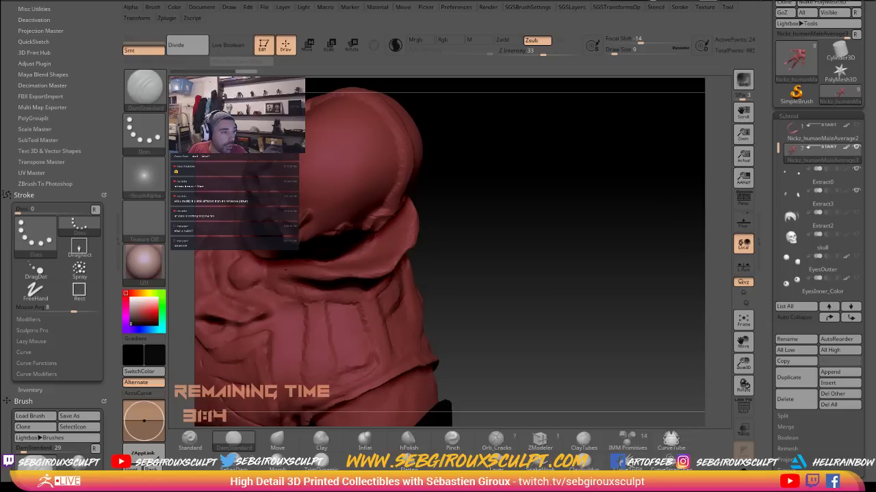
drag(502, 184, 411, 164)
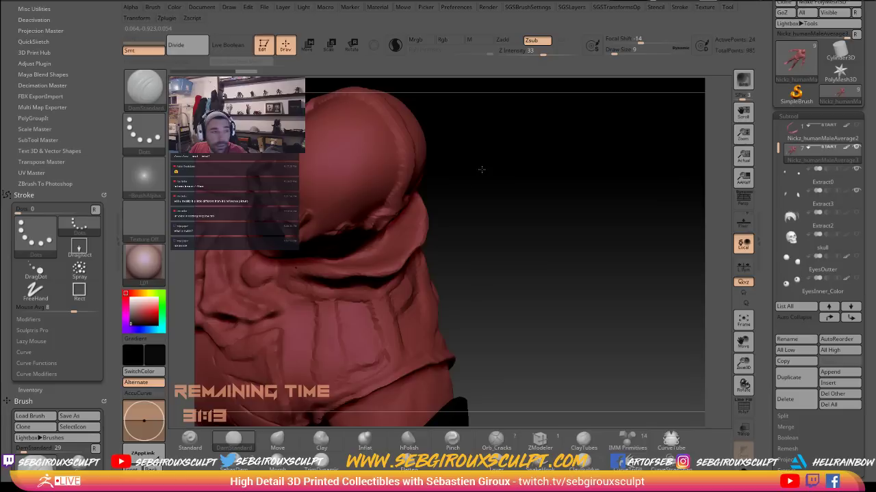
mouse_move(482, 169)
mouse_down()
mouse_move(472, 178)
mouse_move(517, 156)
mouse_move(385, 162)
mouse_up()
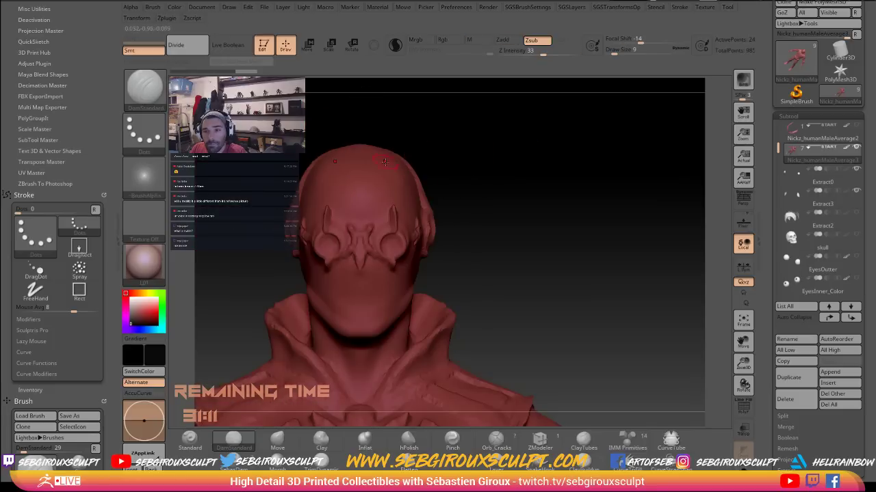
click(396, 45)
mouse_move(406, 105)
mouse_down()
mouse_move(410, 146)
mouse_move(399, 158)
mouse_up()
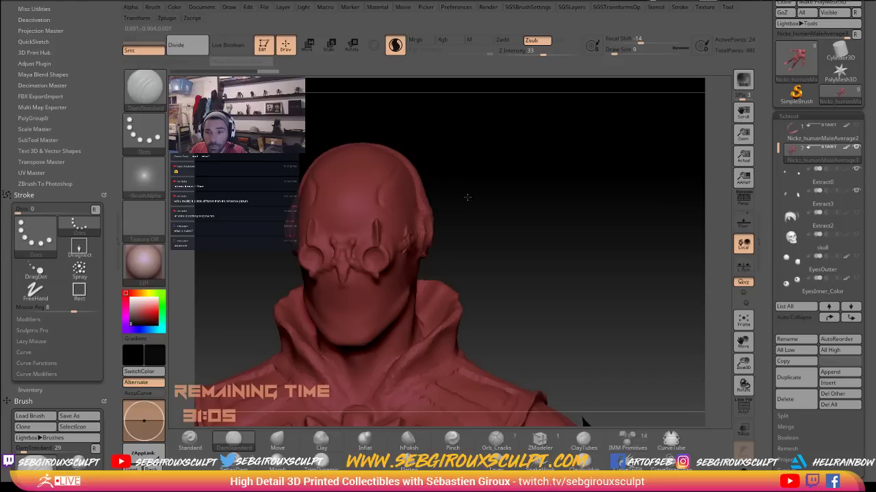
mouse_move(467, 197)
mouse_down()
mouse_move(524, 148)
mouse_move(540, 176)
mouse_move(533, 187)
mouse_move(399, 162)
mouse_up()
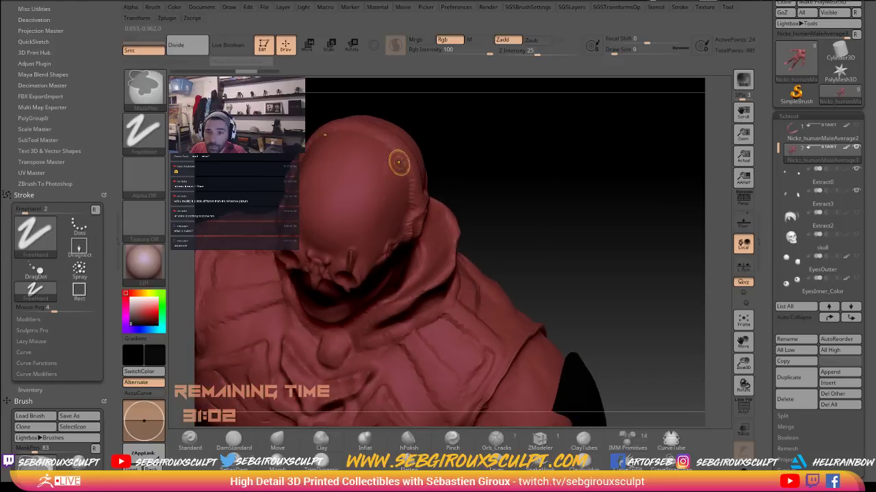
key(ctrl)
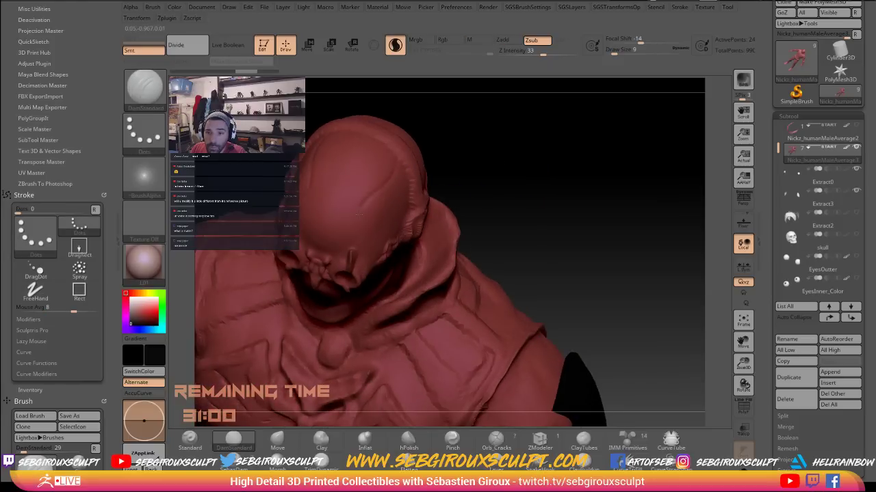
drag(483, 199, 365, 217)
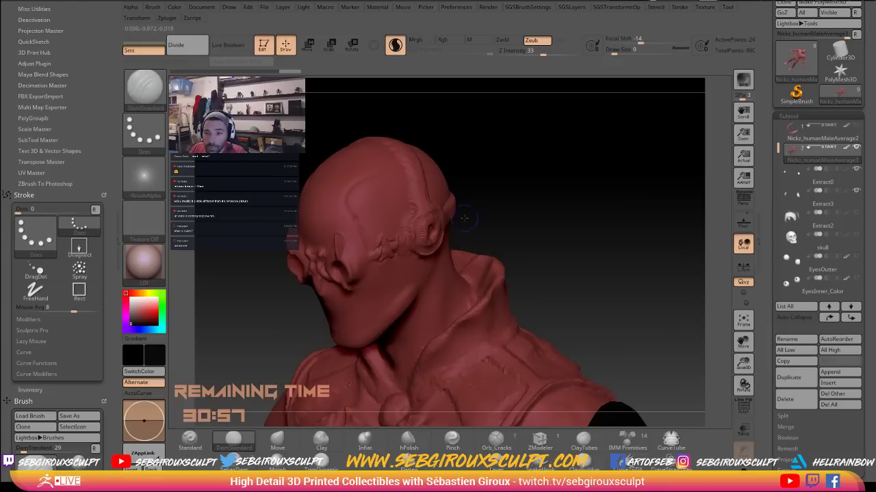
Carve the mask's seam line down the cheek and around beneath the jaw on both sides with the DamStandard brush
drag(535, 189, 371, 267)
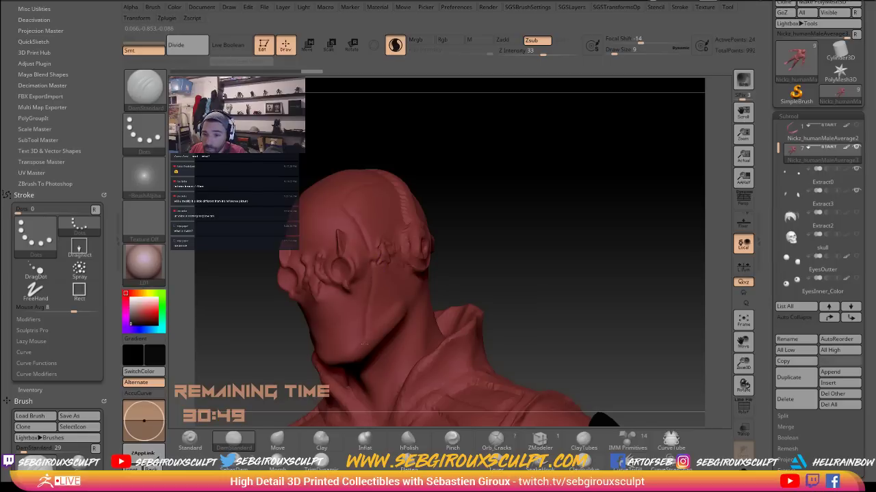
mouse_move(449, 278)
mouse_down()
mouse_move(497, 264)
mouse_move(503, 253)
mouse_move(342, 308)
mouse_up()
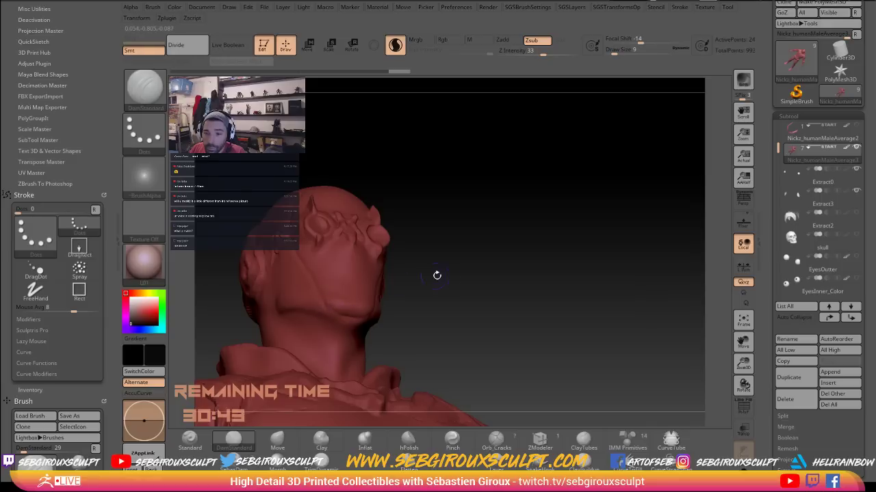
mouse_move(438, 276)
mouse_down()
mouse_move(513, 249)
mouse_move(520, 236)
mouse_move(508, 239)
mouse_move(524, 249)
mouse_move(477, 240)
mouse_up()
Build up a strap between the goggles and the ear disc with the ClayTubes brush, and turn Sculptris Pro off
key(b)
key(m)
key(v)
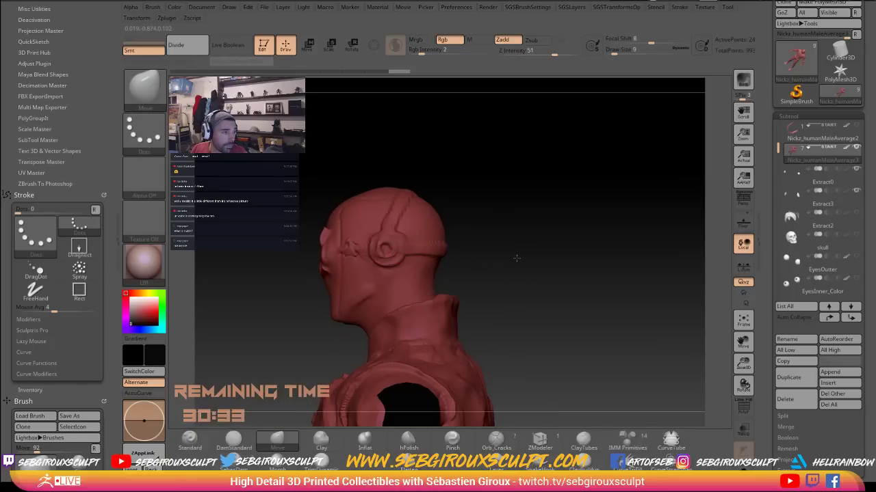
alt+drag(516, 258, 538, 275)
key(b)
key(c)
key(t)
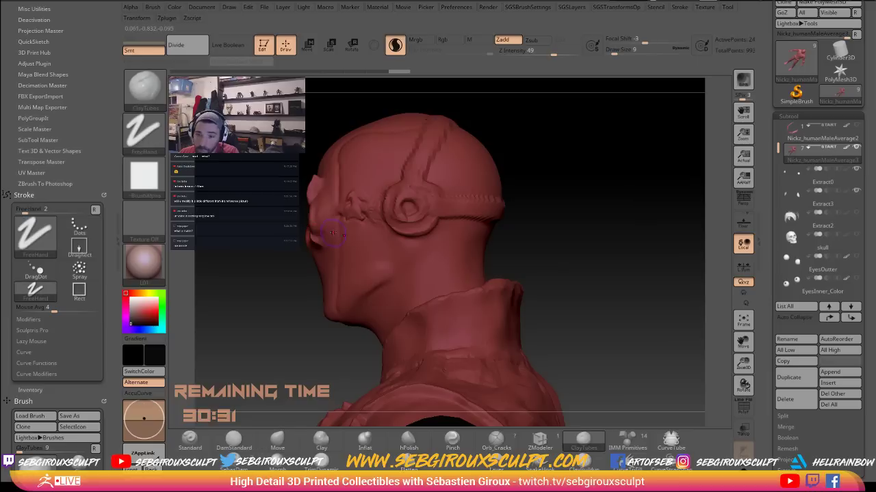
mouse_move(335, 229)
mouse_down()
mouse_move(351, 210)
mouse_move(352, 227)
mouse_move(384, 227)
mouse_move(333, 228)
mouse_up()
click(395, 46)
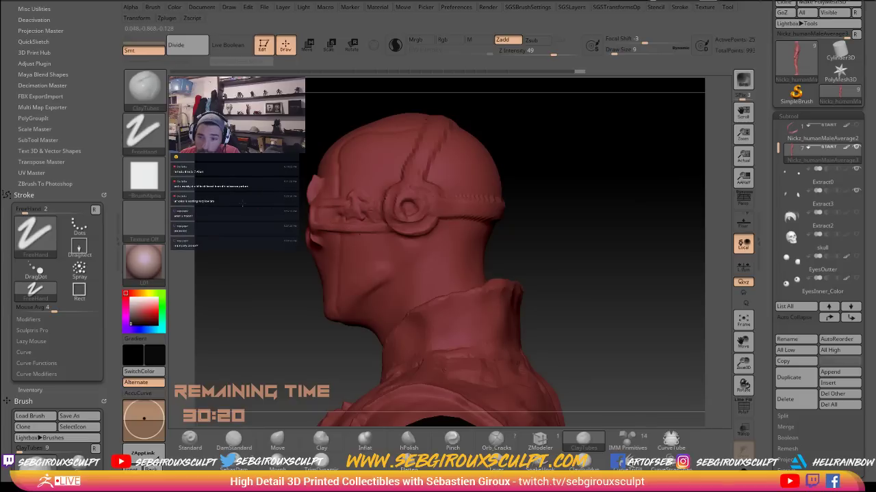
Set the Move brush to draw size 17 and adjust the mask around the goggles and the new strap from the front
mouse_move(243, 203)
alt+mouse_down()
mouse_move(252, 191)
mouse_move(391, 176)
mouse_move(410, 183)
mouse_move(329, 208)
alt+mouse_up()
key(b)
key(m)
key(v)
key(space)
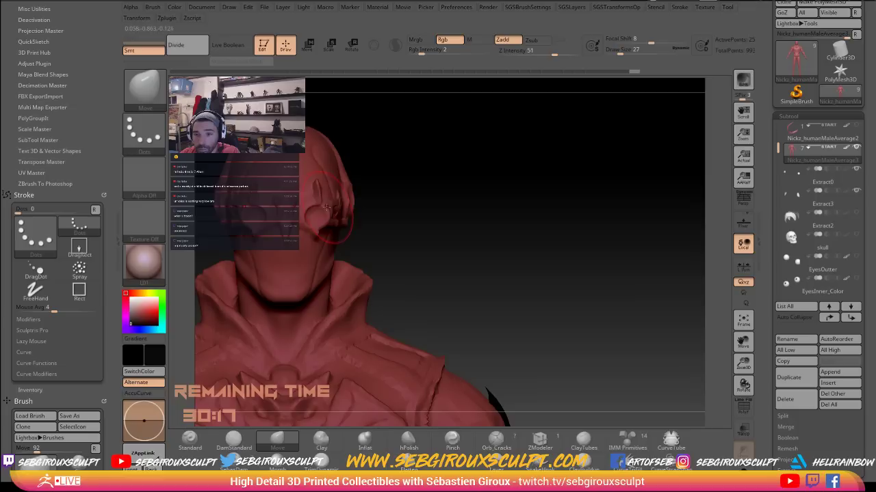
right_drag(326, 207, 334, 208)
key(space)
mouse_move(333, 208)
mouse_down()
mouse_move(297, 211)
mouse_move(329, 213)
mouse_move(281, 176)
mouse_up()
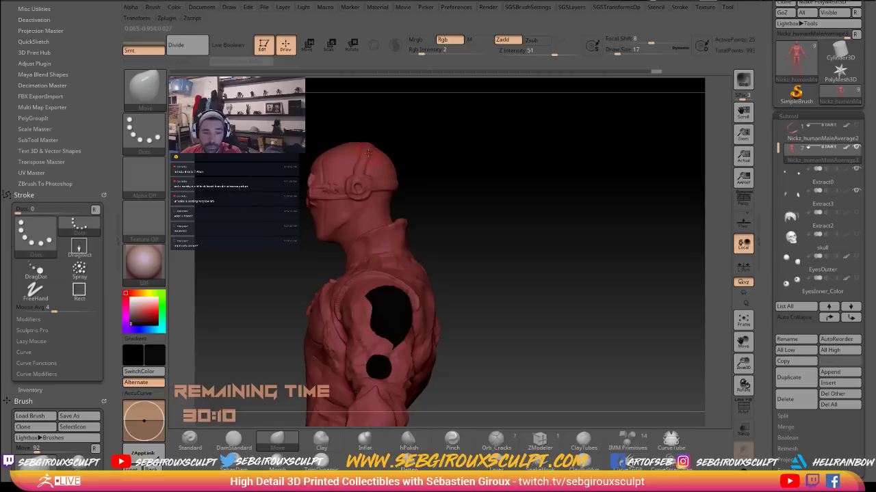
Set the Move brush to draw size 29, adjust the top of the head, and show the horns subtool
key(space)
drag(368, 154, 361, 156)
mouse_move(476, 137)
mouse_down()
mouse_move(428, 135)
mouse_move(448, 163)
mouse_up()
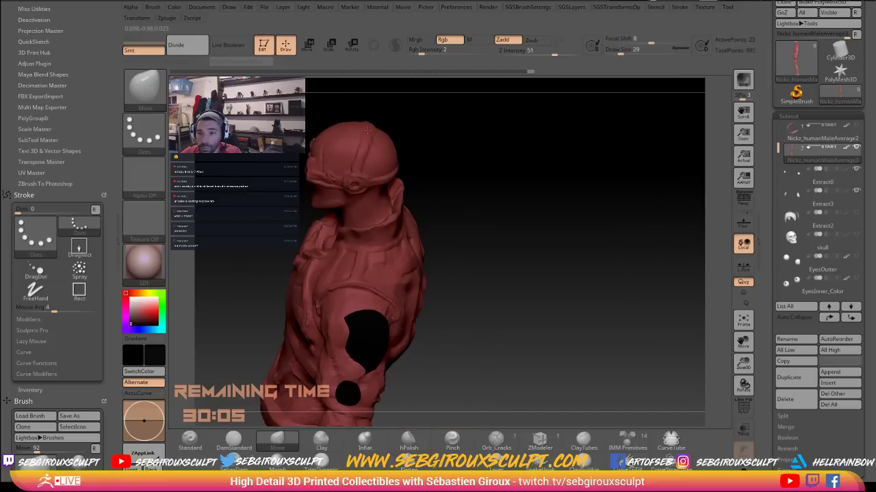
drag(397, 126, 370, 129)
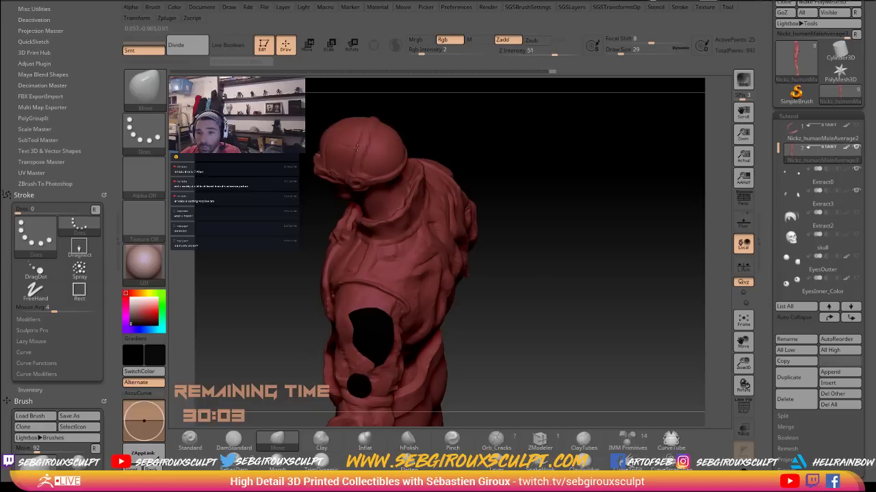
mouse_move(450, 137)
mouse_down()
mouse_move(631, 160)
mouse_move(608, 225)
mouse_move(633, 240)
mouse_move(613, 249)
mouse_up()
mouse_move(628, 217)
alt+mouse_down()
mouse_move(608, 253)
mouse_move(591, 240)
mouse_move(635, 176)
mouse_move(585, 252)
mouse_move(391, 257)
alt+mouse_up()
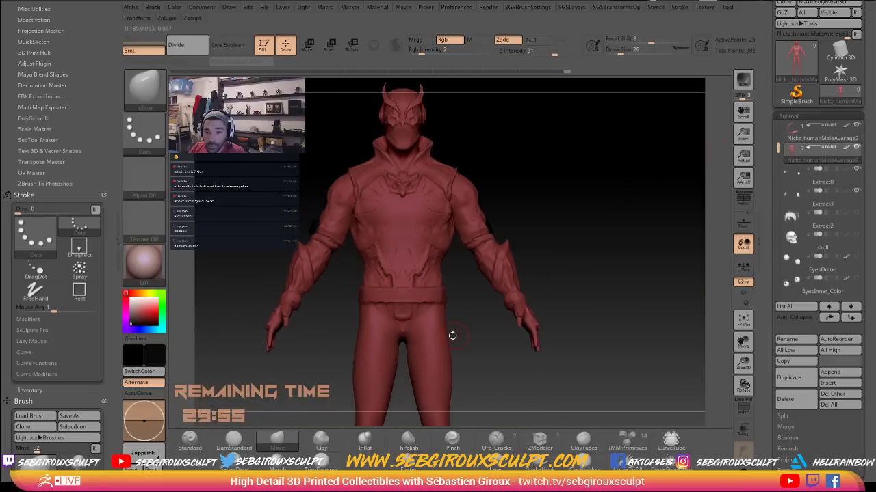
Set the ClayTubes brush to draw size 39 and build up the crotch area below the belt
drag(452, 335, 350, 265)
mouse_move(459, 337)
mouse_down()
mouse_move(468, 334)
mouse_move(467, 291)
mouse_up()
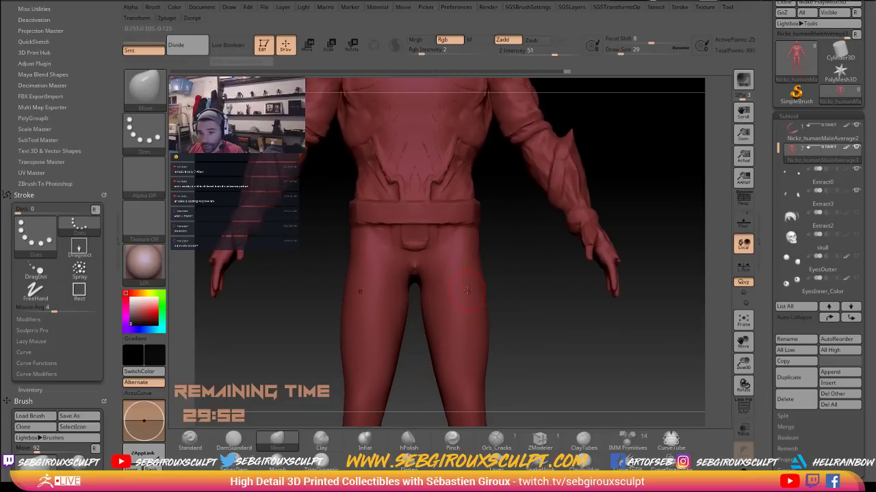
key(b)
key(c)
key(t)
drag(521, 301, 516, 301)
key(space)
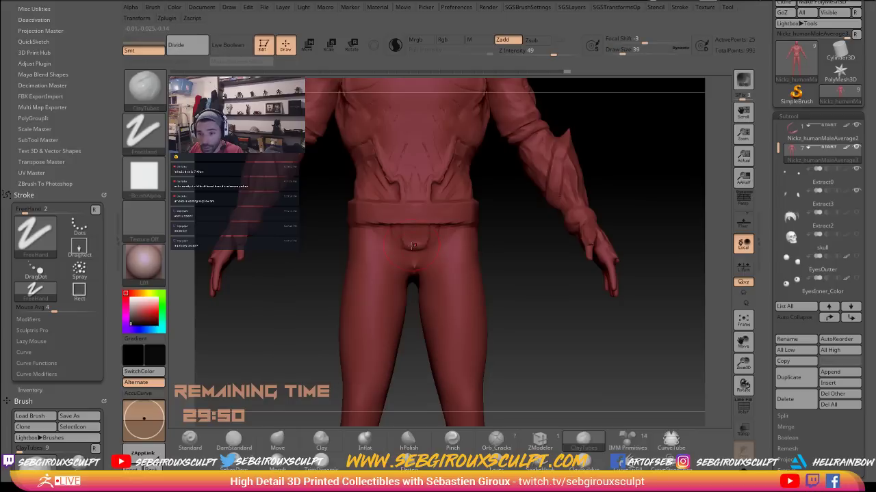
mouse_move(414, 271)
mouse_down()
mouse_move(414, 240)
mouse_move(412, 288)
mouse_up()
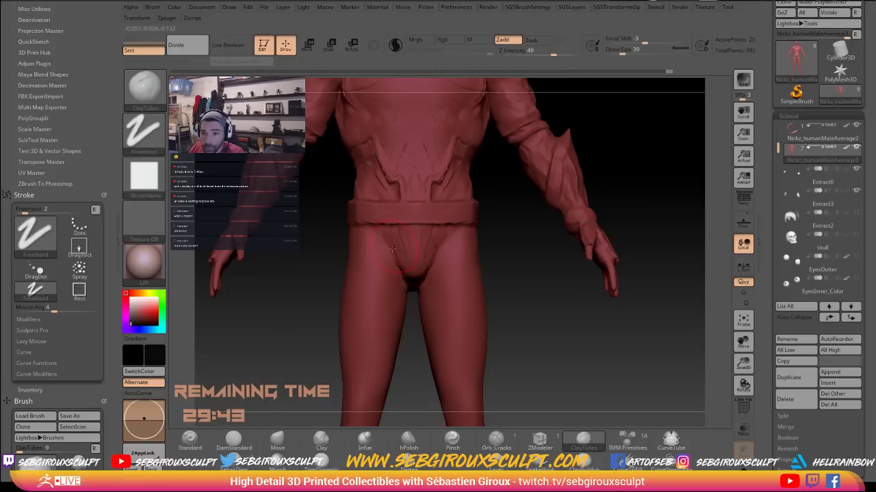
Set the draw size to 18 and refine the folds along the crotch edges with the ClayTubes brush
right_click(397, 242)
mouse_move(395, 242)
mouse_down()
mouse_move(383, 247)
mouse_move(397, 248)
mouse_up()
key(space)
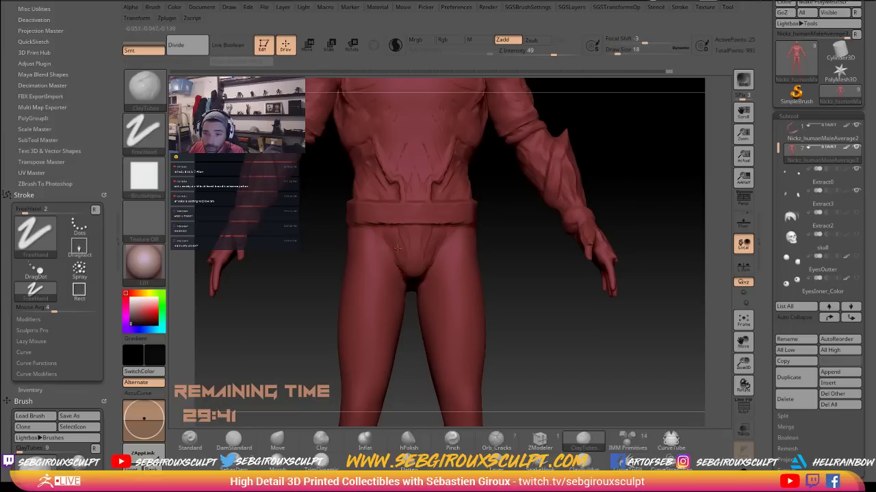
alt+drag(531, 289, 533, 258)
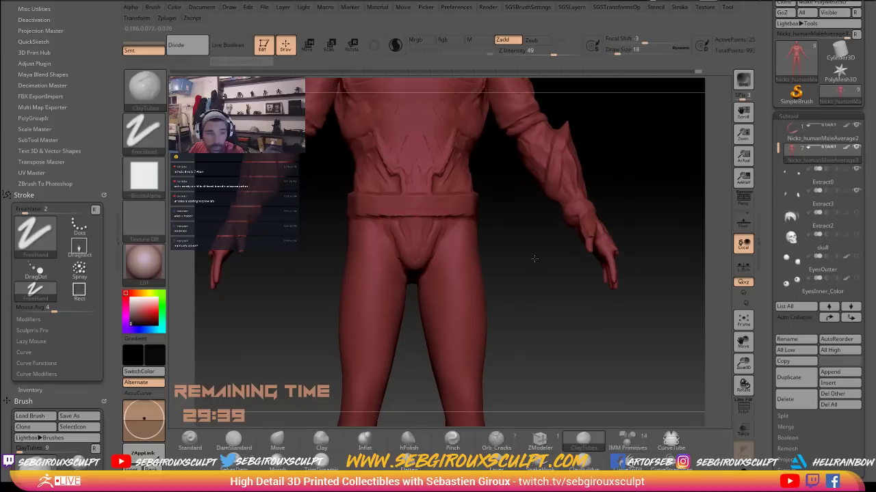
drag(309, 247, 355, 247)
key(space)
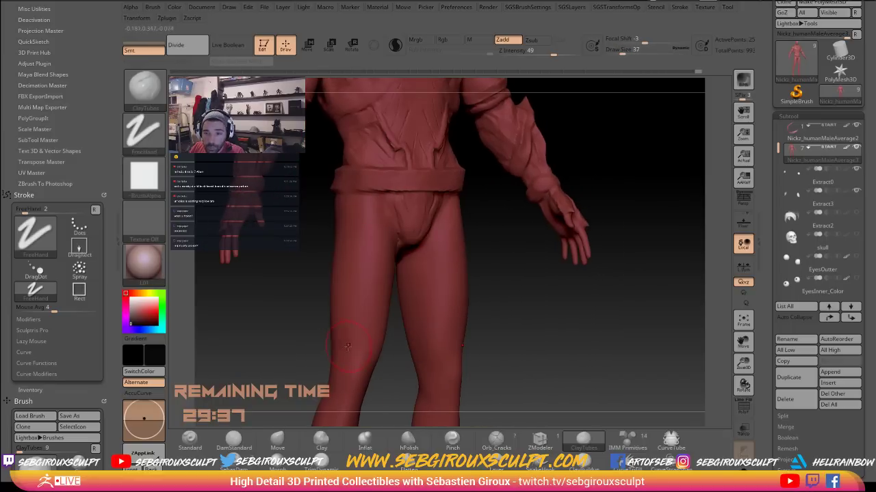
ctrl+drag(334, 363, 459, 366)
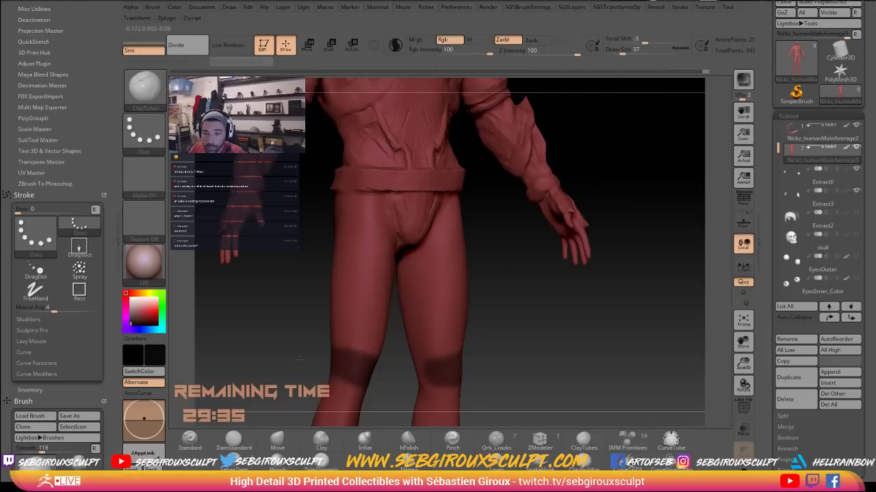
drag(523, 348, 477, 301)
ctrl+drag(506, 374, 396, 295)
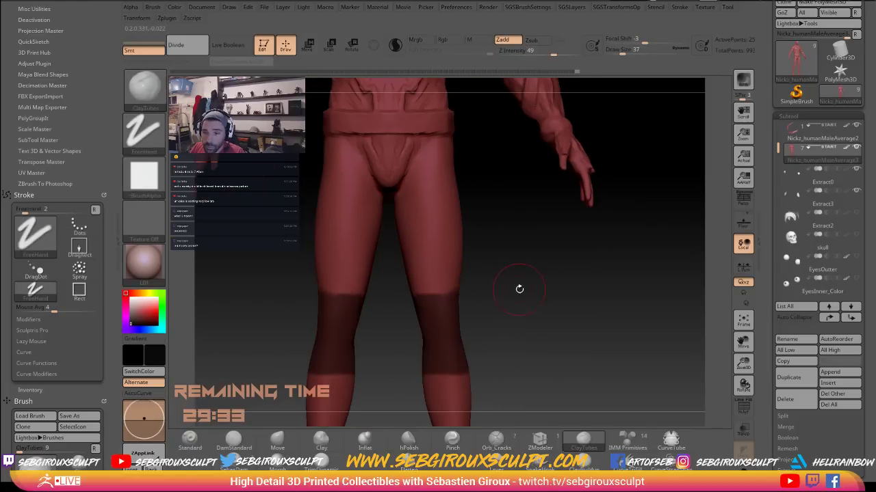
alt+drag(518, 289, 550, 335)
mouse_move(547, 321)
mouse_down()
mouse_move(564, 313)
mouse_move(543, 323)
mouse_move(545, 336)
mouse_up()
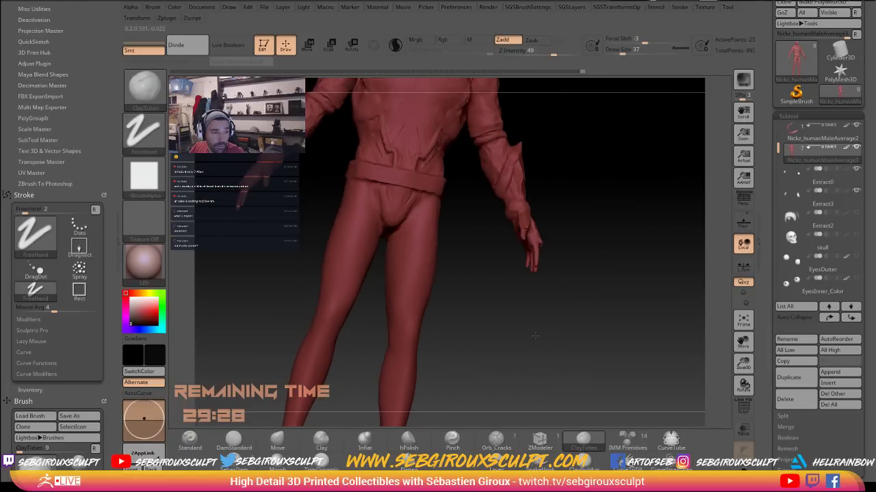
Mask a band across both lower legs and erase the mask's upper part to set the trouser cuff line
ctrl+drag(446, 391, 365, 328)
ctrl+drag(406, 360, 404, 342)
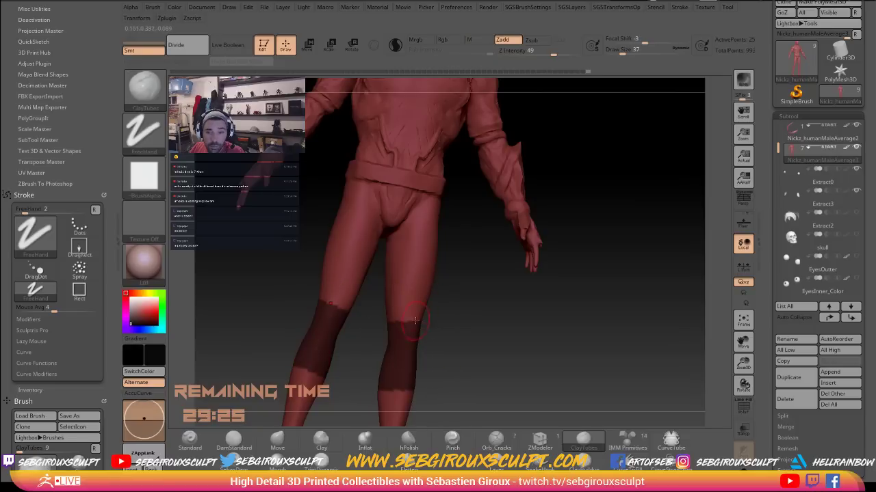
mouse_move(403, 324)
ctrl+alt+mouse_down()
mouse_move(392, 330)
mouse_move(414, 343)
mouse_move(419, 321)
mouse_move(438, 325)
ctrl+alt+mouse_up()
Set the ClayTubes brush to draw size 49 and start building up trouser volume on the thighs
key(space)
drag(421, 284, 425, 284)
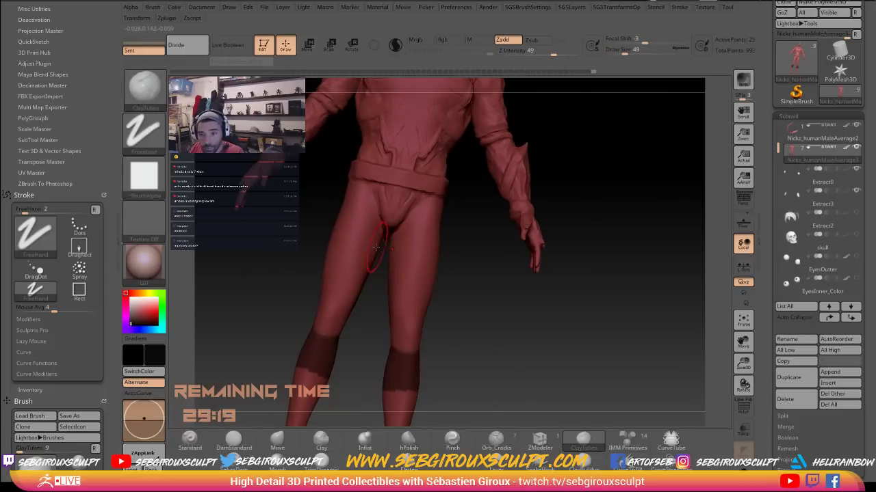
mouse_move(396, 250)
mouse_down()
mouse_move(392, 273)
mouse_move(395, 240)
mouse_move(396, 257)
mouse_move(414, 271)
mouse_up()
Set the draw size to 41, build baggy trouser legs down to the masked bands, and clear the mask
mouse_move(410, 241)
mouse_down()
mouse_move(419, 255)
mouse_move(421, 239)
mouse_up()
key(space)
mouse_move(477, 275)
alt+mouse_down()
mouse_move(473, 259)
mouse_move(480, 258)
alt+mouse_up()
mouse_move(443, 219)
mouse_down()
mouse_move(425, 295)
mouse_move(474, 310)
mouse_move(427, 298)
mouse_up()
key(ctrl+shift+a)
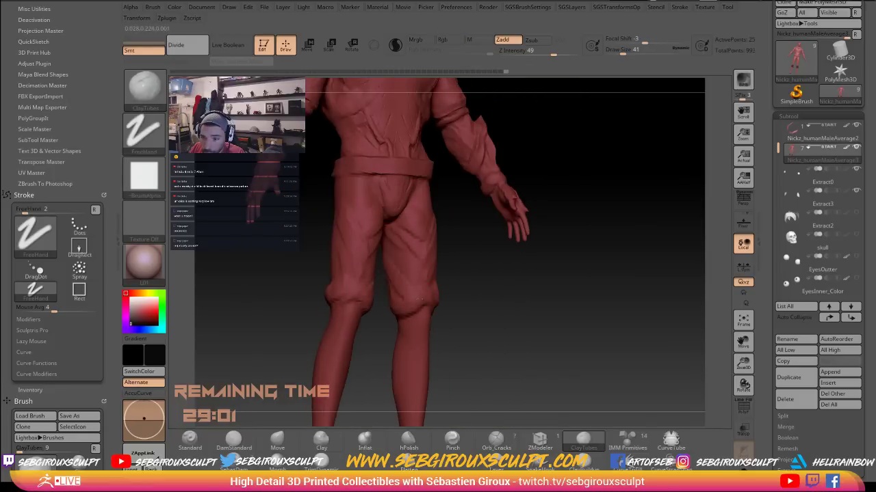
Add cloth folds to the front of the thighs and fill out the gathered cuffs at the knees with ClayTubes
mouse_move(419, 297)
mouse_down()
mouse_move(390, 246)
mouse_move(396, 268)
mouse_move(410, 247)
mouse_up()
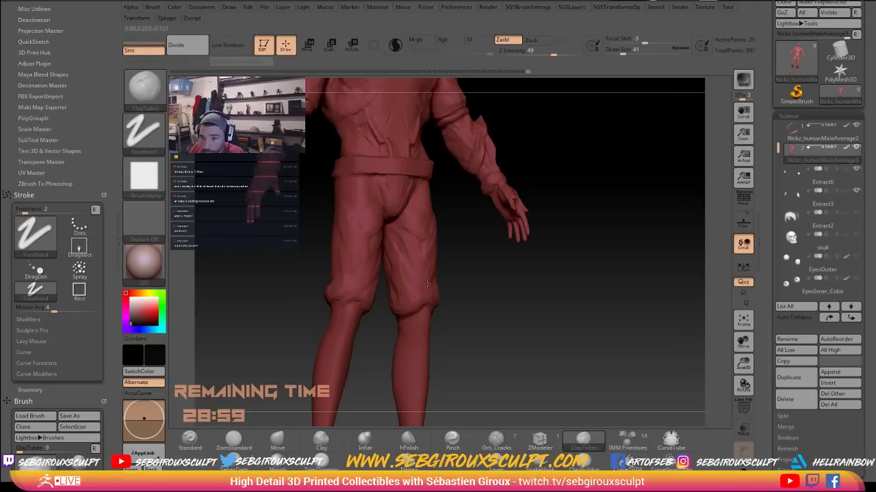
drag(488, 301, 457, 301)
drag(411, 212, 417, 185)
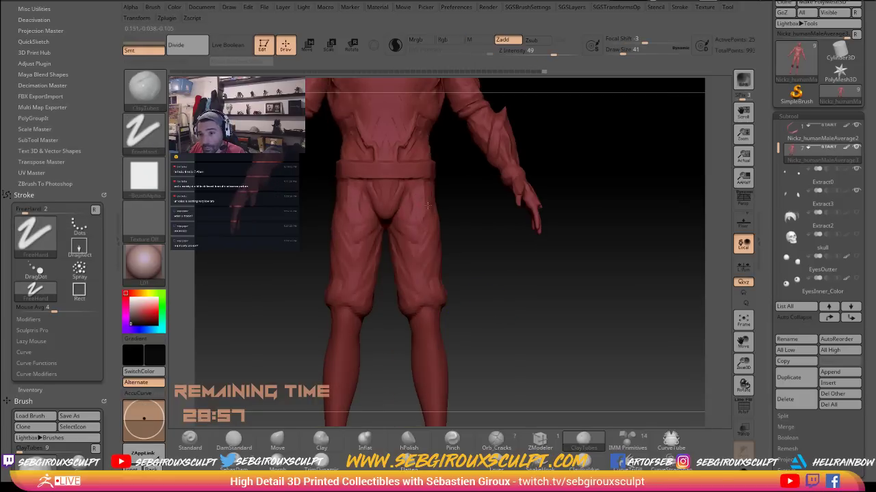
mouse_move(331, 271)
mouse_down()
mouse_move(336, 304)
mouse_move(358, 304)
mouse_move(356, 311)
mouse_up()
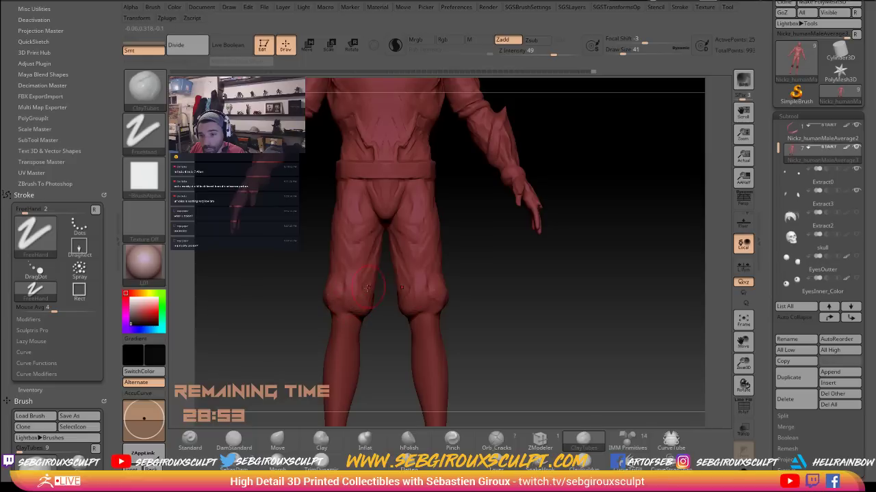
Build up cloth folds on the outer sides and back of the trouser legs with the ClayTubes brush
drag(379, 260, 310, 261)
drag(308, 262, 341, 275)
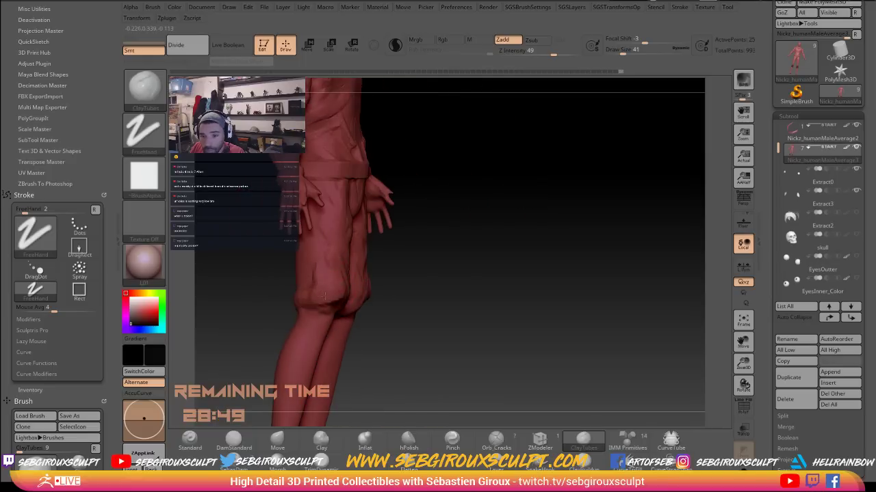
right_drag(396, 290, 247, 285)
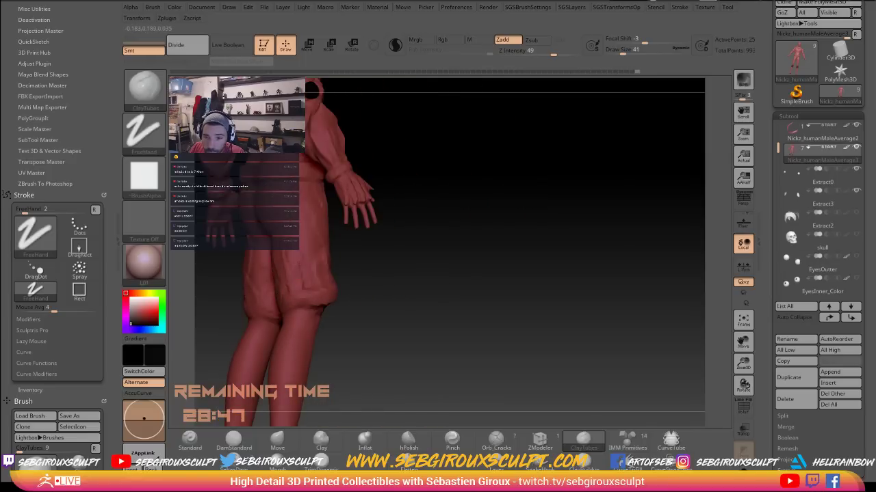
right_drag(405, 259, 482, 262)
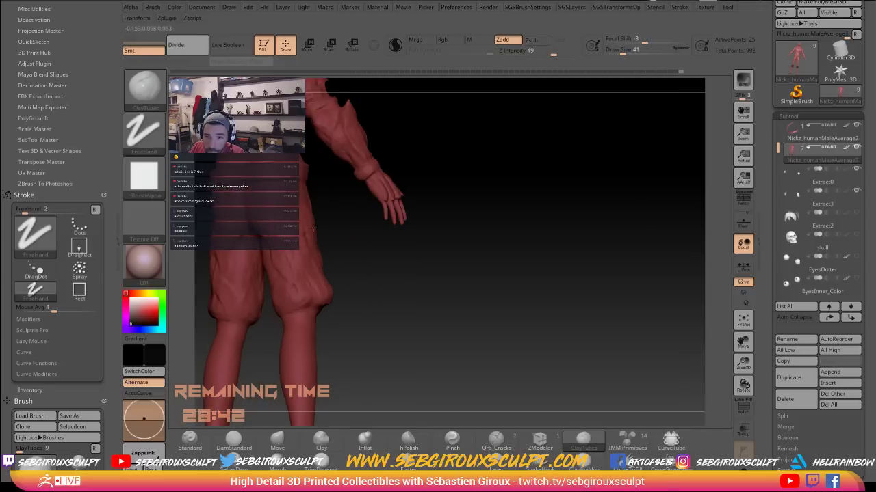
Refine the cloth folds on the back and inner sides of the trouser legs with the ClayTubes brush
right_drag(312, 228, 350, 230)
mouse_move(226, 256)
mouse_down()
mouse_move(245, 246)
mouse_move(269, 275)
mouse_move(282, 272)
mouse_move(275, 269)
mouse_up()
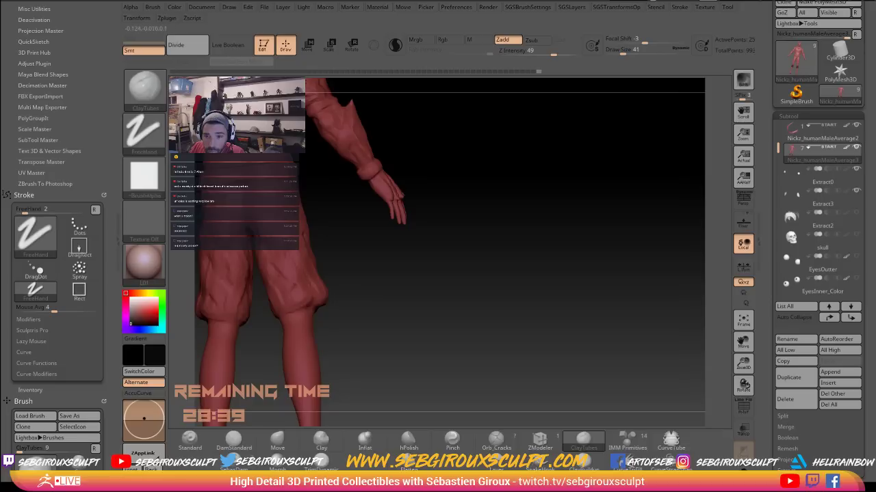
alt+drag(341, 250, 400, 353)
mouse_move(412, 391)
alt+mouse_down()
mouse_move(408, 357)
mouse_move(429, 325)
mouse_move(449, 337)
mouse_move(264, 262)
mouse_move(258, 238)
mouse_move(258, 260)
alt+mouse_up()
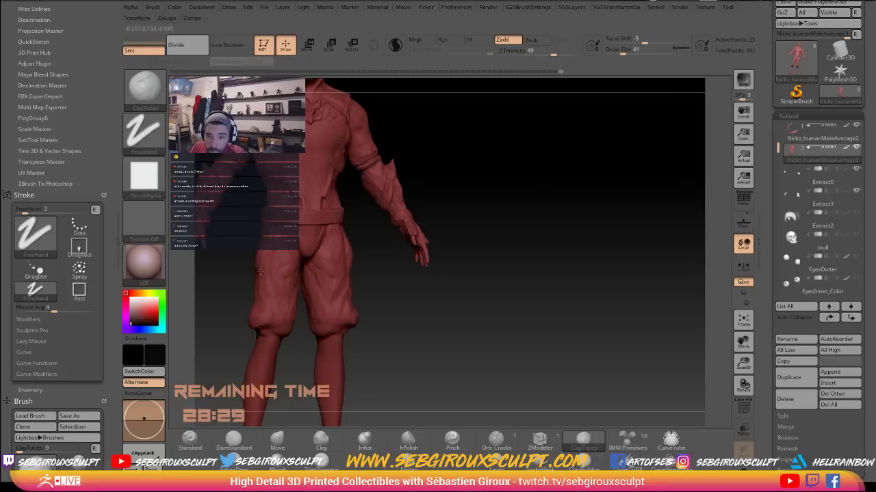
shift+drag(369, 278, 348, 275)
Adjust the outline of the baggy trouser legs with the Move brush, enlarging its draw size to 54
key(b)
key(m)
key(v)
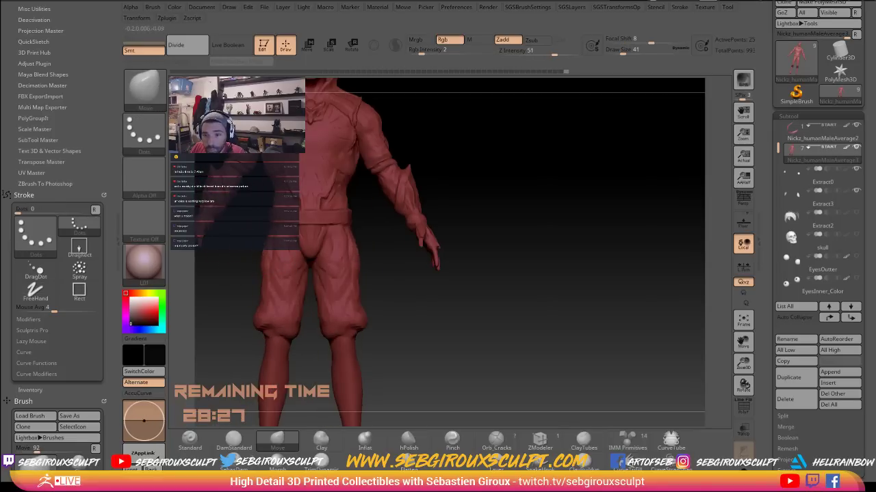
drag(350, 234, 354, 234)
mouse_move(255, 277)
mouse_down()
mouse_move(264, 267)
mouse_move(280, 297)
mouse_move(285, 286)
mouse_move(313, 296)
mouse_up()
key(space)
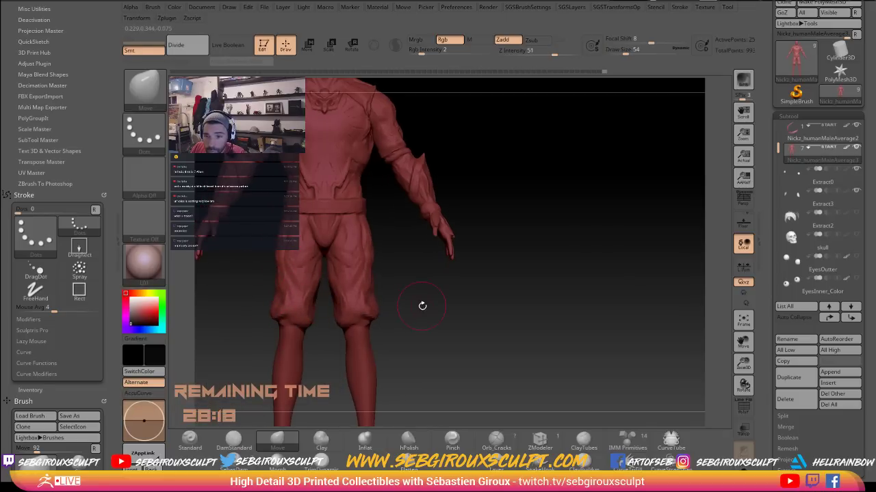
drag(422, 306, 410, 304)
Refine the folds on the front of the trousers with the Standard brush, reducing its draw size to 39
click(234, 441)
key(b)
key(s)
key(t)
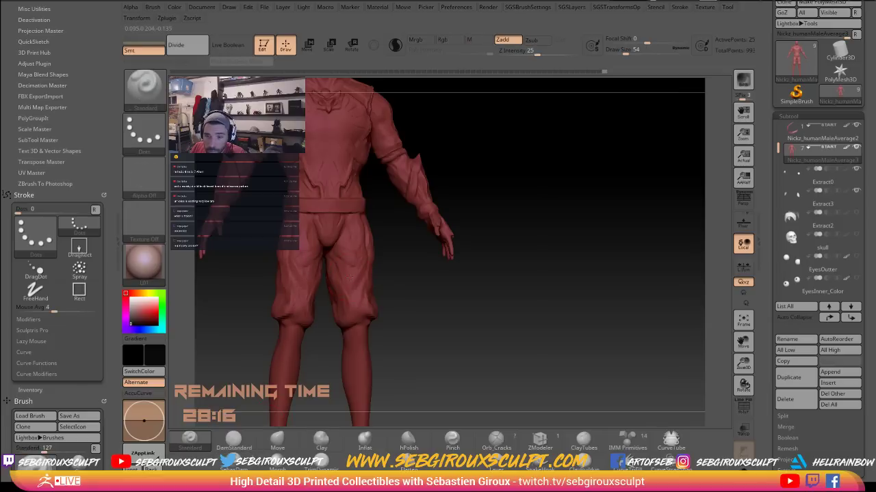
drag(399, 283, 341, 284)
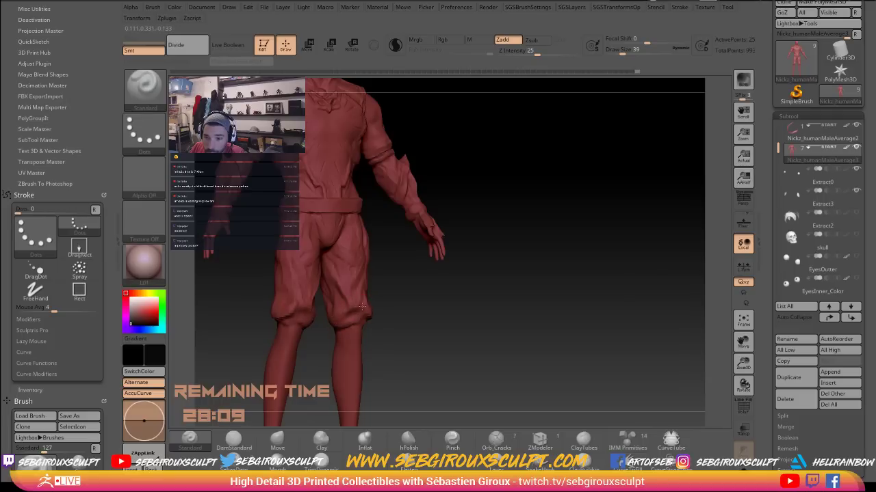
mouse_move(404, 315)
mouse_down()
mouse_move(382, 314)
mouse_move(460, 314)
mouse_up()
Reshape the inner thighs and outer hips of the trousers with the Move brush, raising its draw size to 54
key(b)
key(m)
key(v)
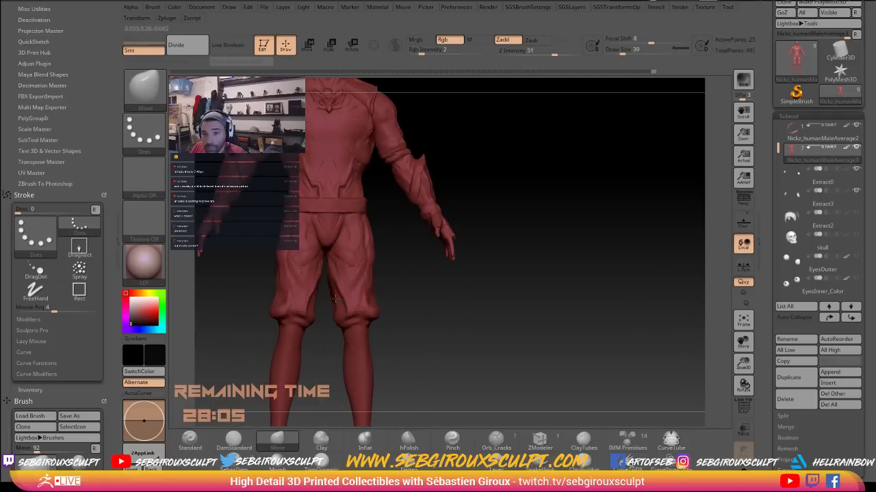
right_drag(335, 298, 368, 277)
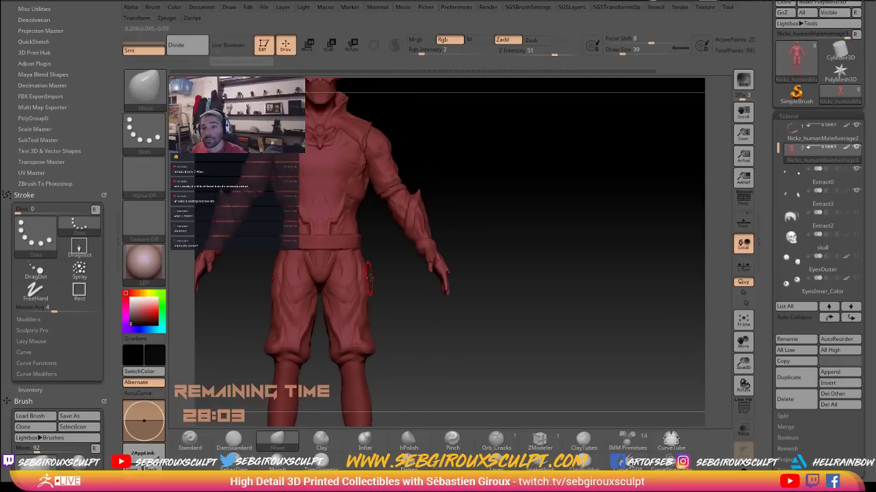
key(space)
drag(369, 277, 363, 270)
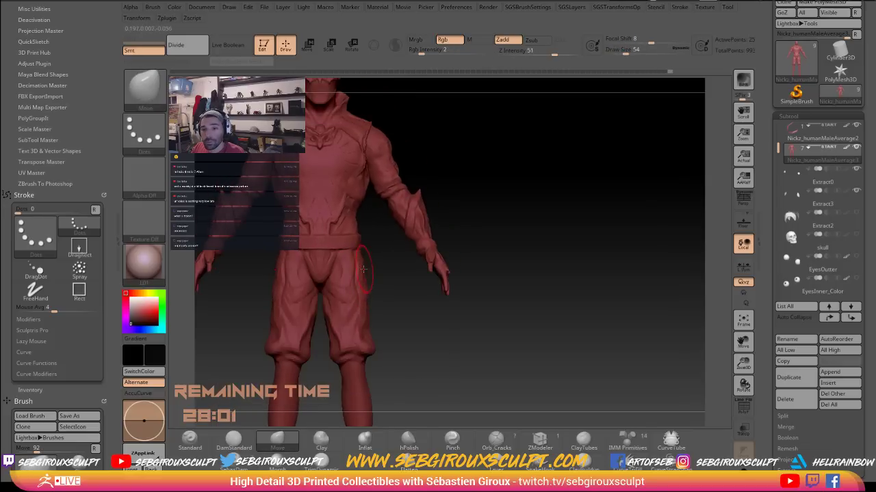
ctrl+right_drag(392, 303, 438, 311)
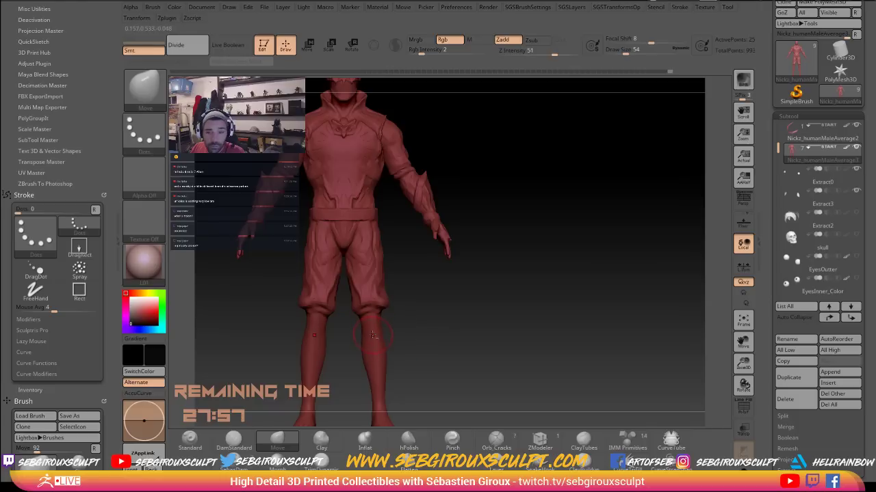
Build up a thick band around each knee below the trouser cuff with ClayTubes at draw size 46
alt+right_drag(408, 337, 408, 315)
key(b)
key(c)
key(t)
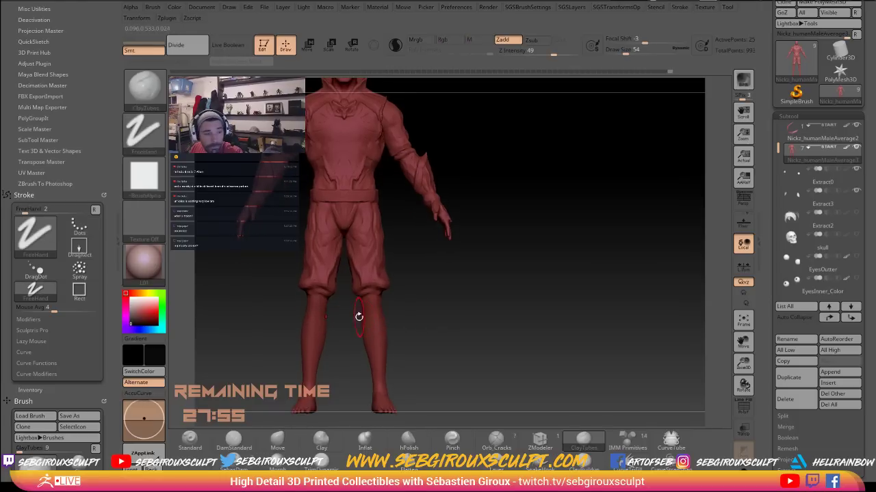
key(space)
click(366, 306)
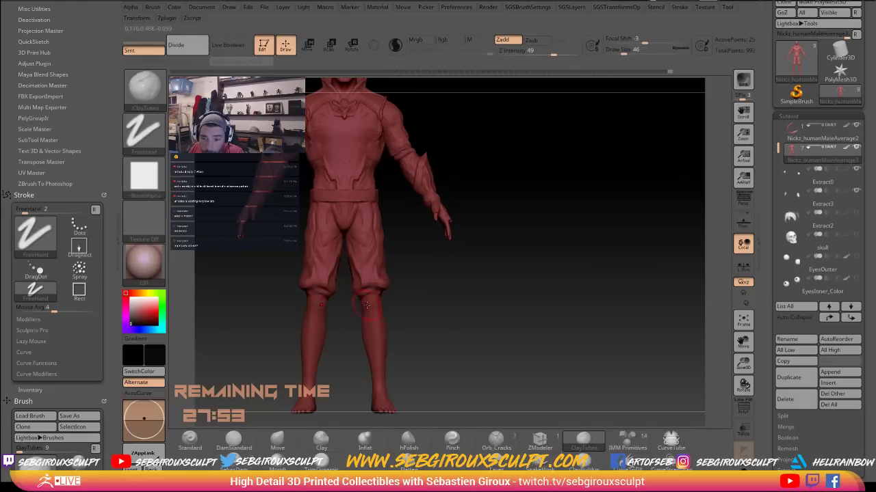
right_drag(405, 307, 301, 310)
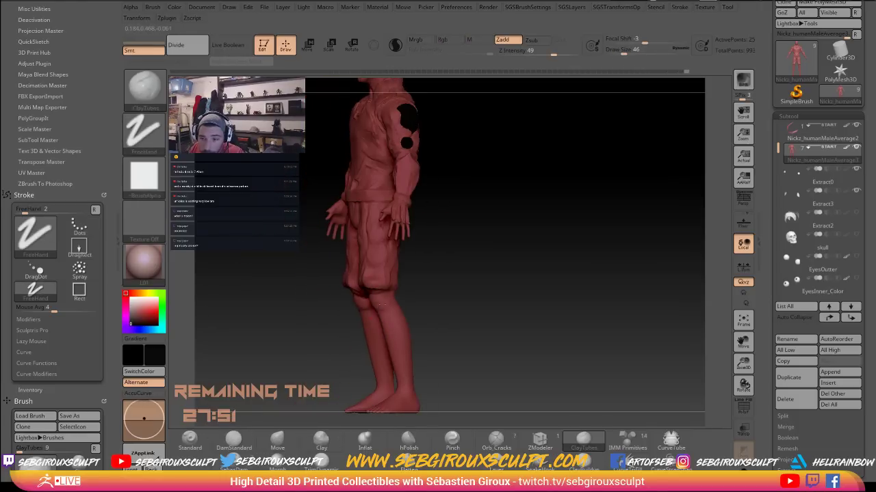
right_drag(420, 301, 366, 302)
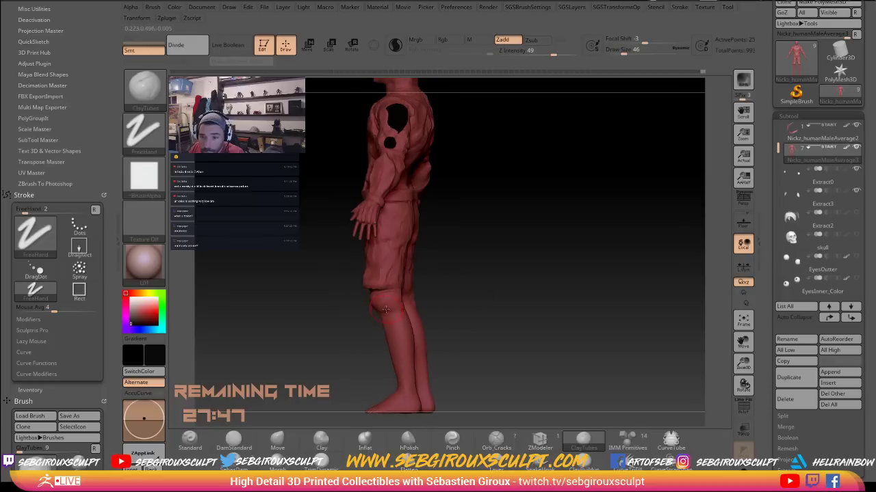
mouse_move(437, 296)
right_down()
mouse_move(406, 301)
mouse_move(425, 307)
right_up()
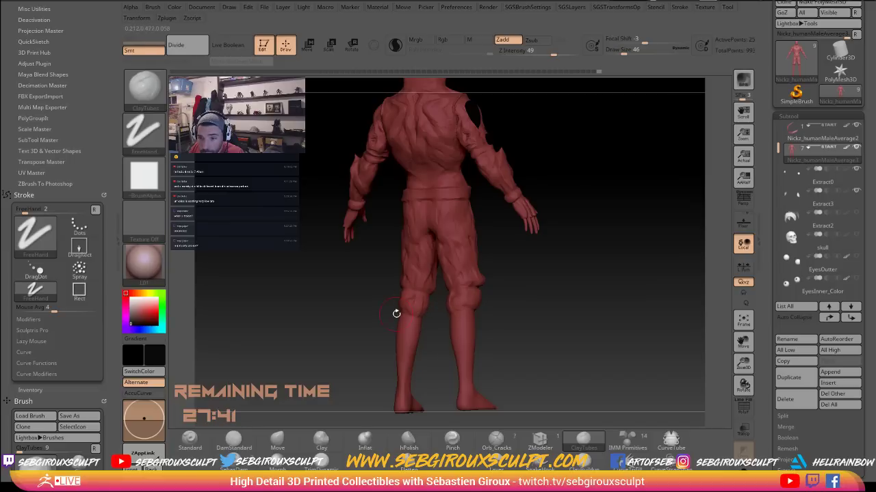
Increase the ClayTubes draw size to 56 and bulk up the backs of both calves below the knee bands
right_drag(377, 313, 399, 322)
key(space)
drag(400, 324, 409, 335)
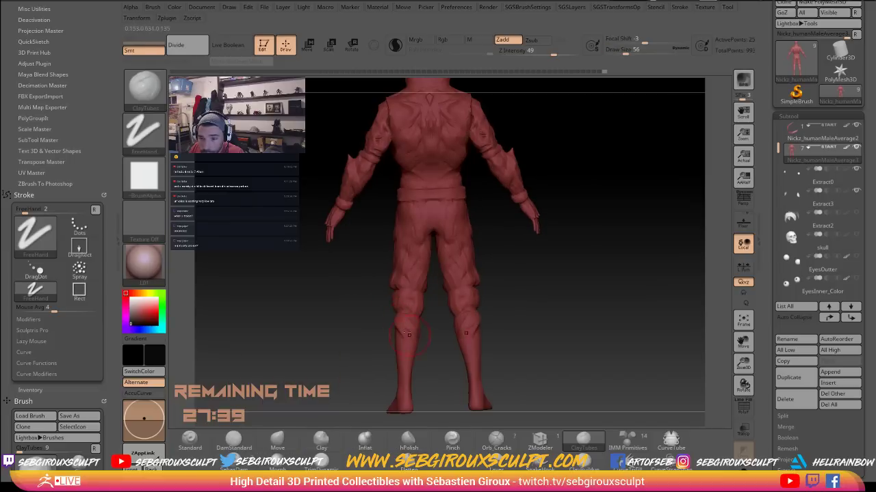
right_drag(409, 335, 394, 332)
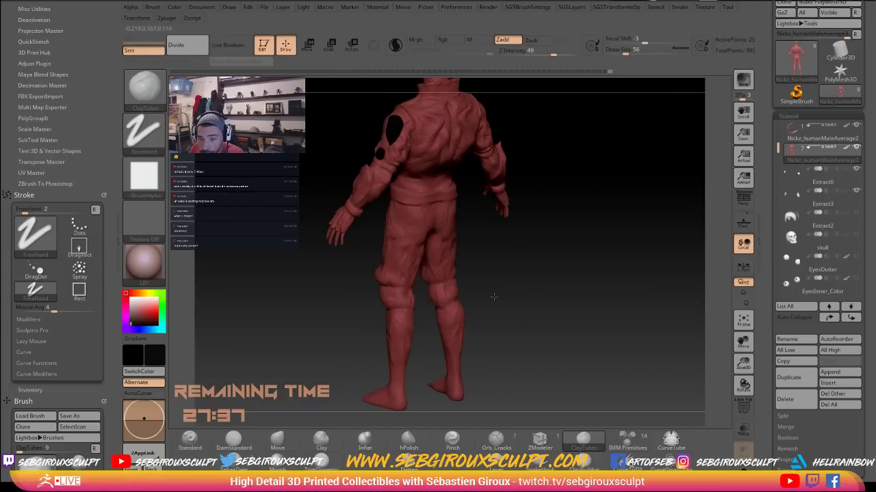
mouse_move(494, 296)
mouse_down()
mouse_move(444, 311)
mouse_move(419, 344)
mouse_up()
alt+drag(349, 330, 336, 320)
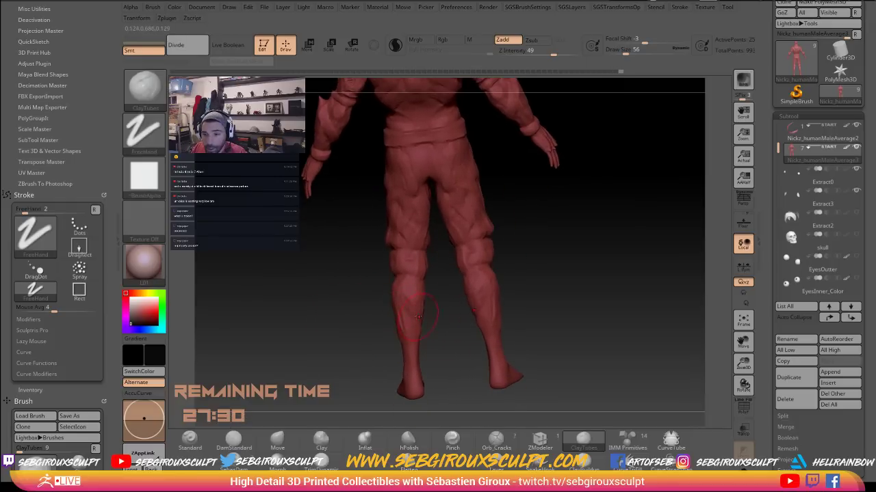
ctrl+right_drag(332, 302, 395, 346)
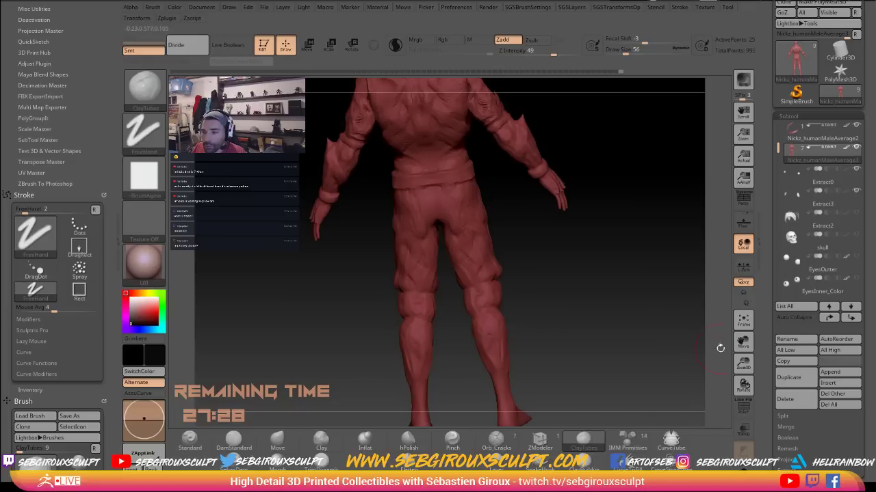
Show the polyframe to examine the polygroups on the trousers and lower legs, and hide it again
click(743, 408)
right_drag(662, 372, 543, 324)
ctrl+right_drag(469, 293, 483, 337)
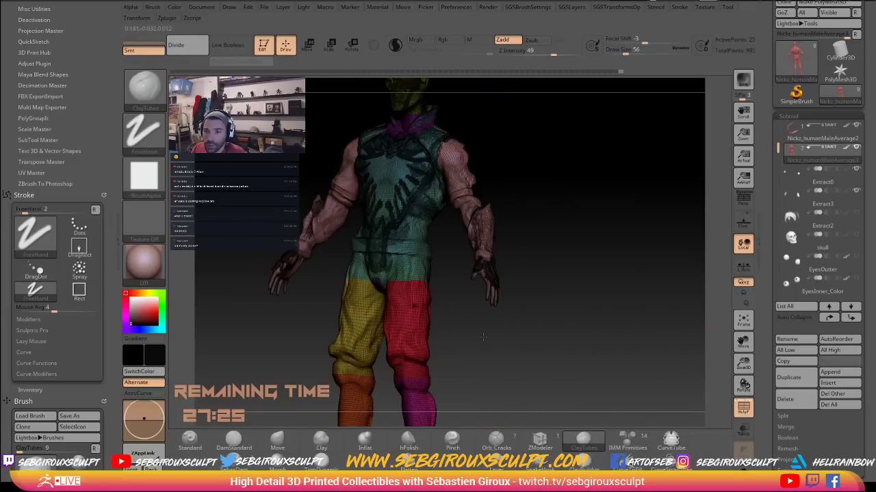
alt+right_drag(520, 294, 526, 215)
click(742, 409)
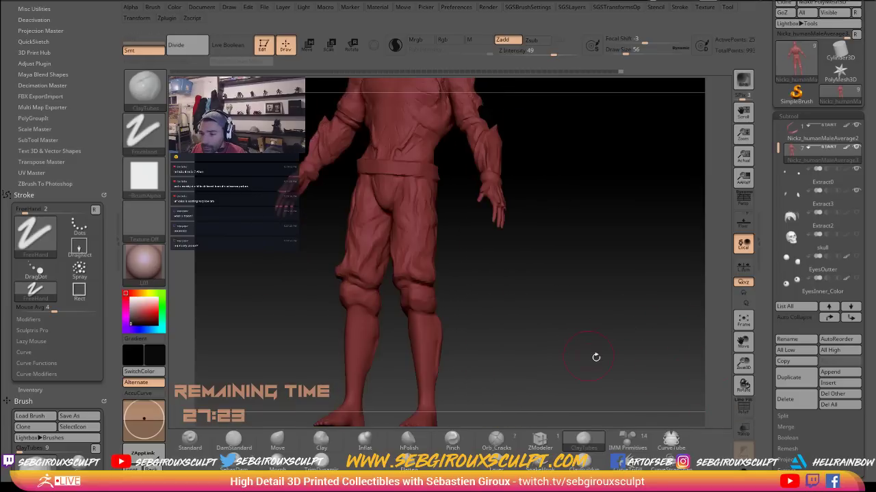
Add volume around the calves and shins and round out the knee bands on all sides with ClayTubes
right_drag(596, 357, 455, 300)
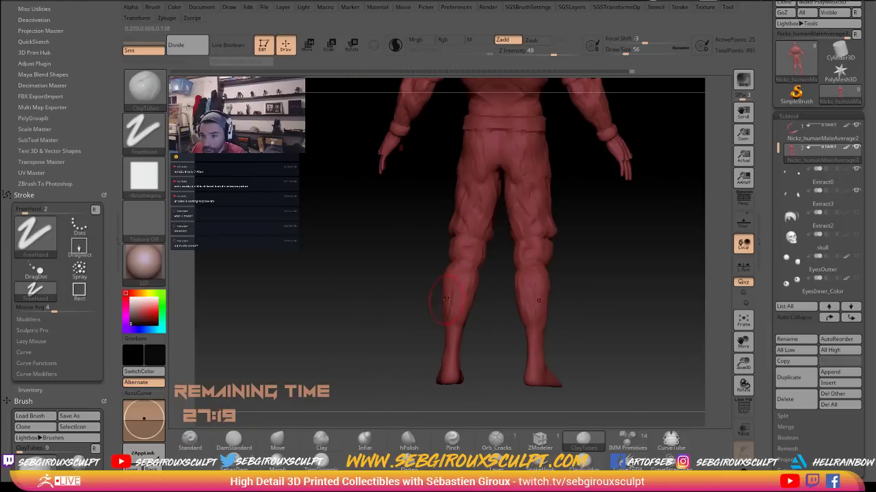
right_drag(396, 287, 428, 220)
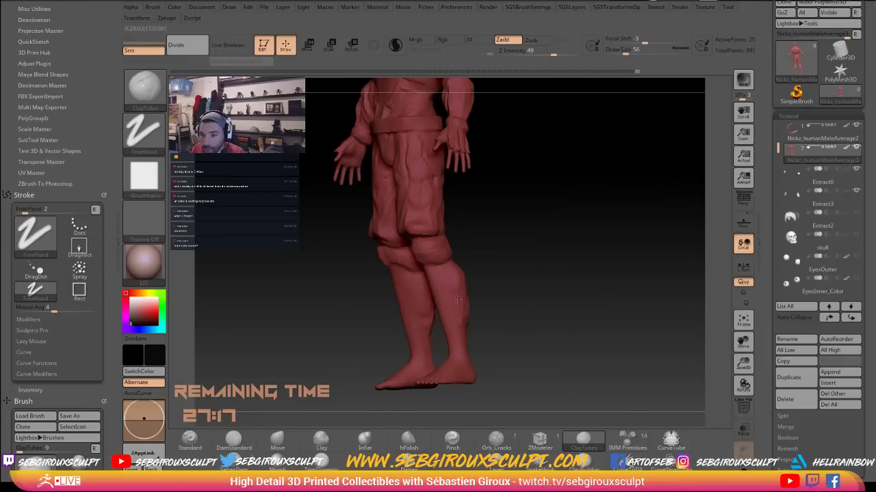
right_drag(499, 288, 427, 283)
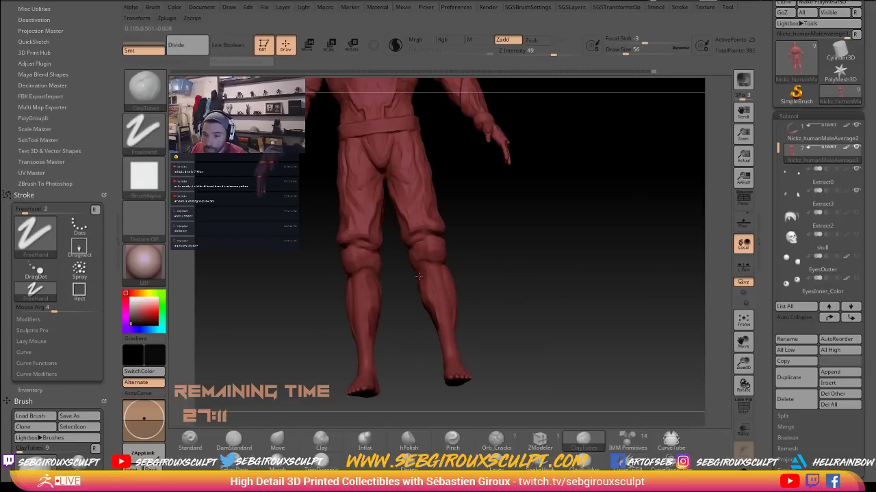
drag(488, 282, 473, 288)
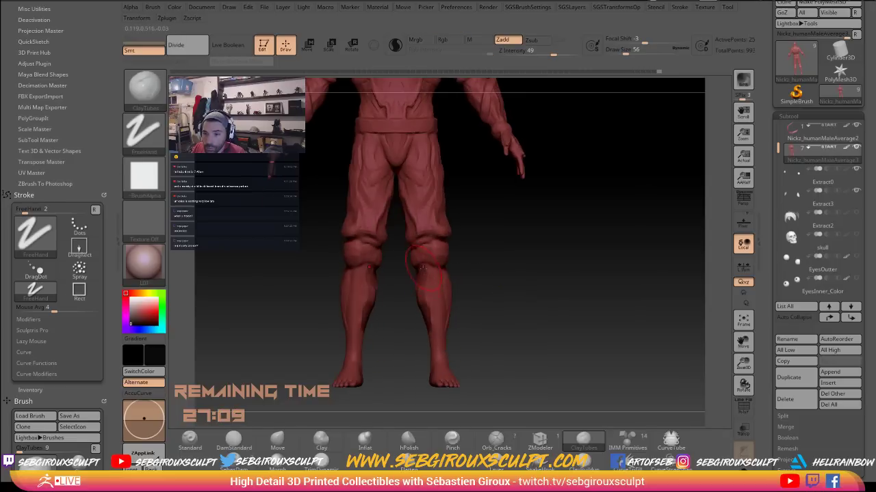
right_drag(445, 249, 472, 254)
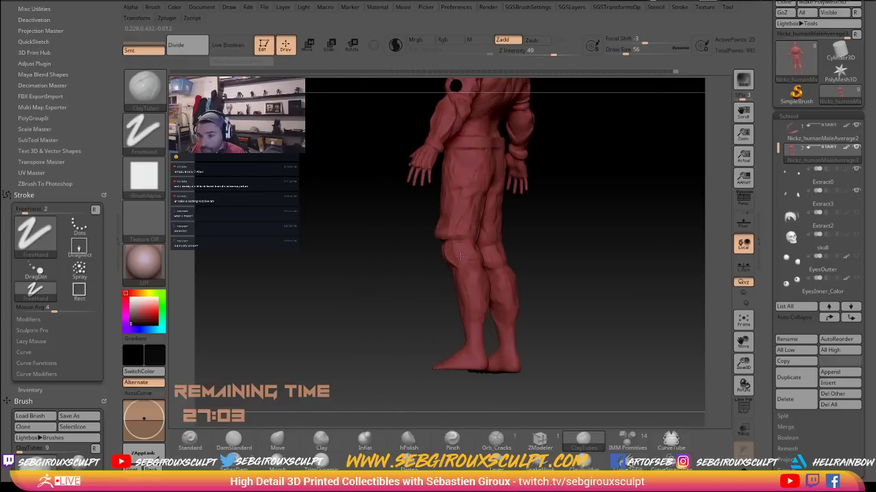
right_drag(537, 251, 487, 264)
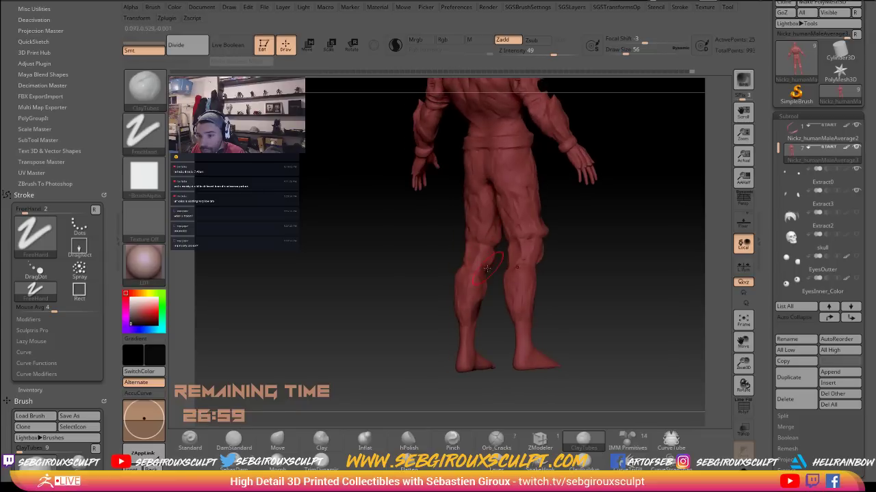
mouse_move(612, 256)
right_down()
mouse_move(495, 256)
mouse_move(568, 265)
mouse_move(532, 237)
mouse_move(550, 255)
mouse_move(519, 241)
right_up()
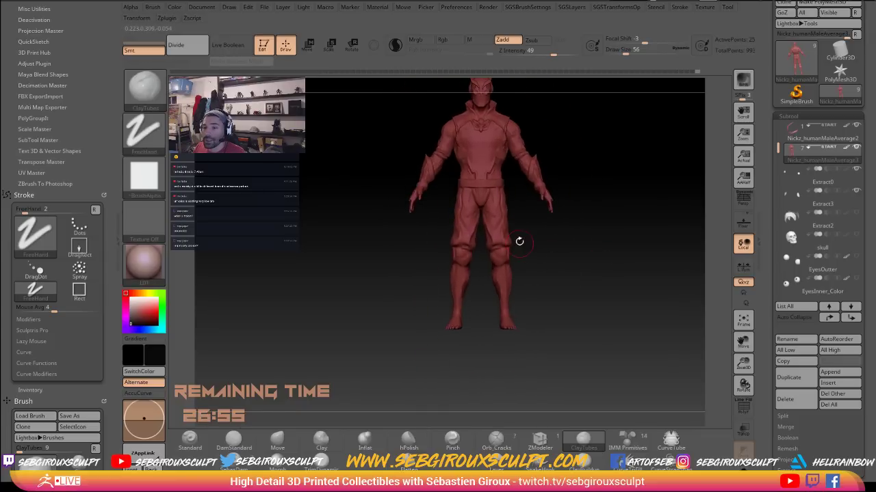
Set the Move brush to draw size 192 and adjust the overall leg silhouette, checking the full figure's proportions
right_drag(551, 267, 515, 266)
click(277, 441)
key(space)
key(space)
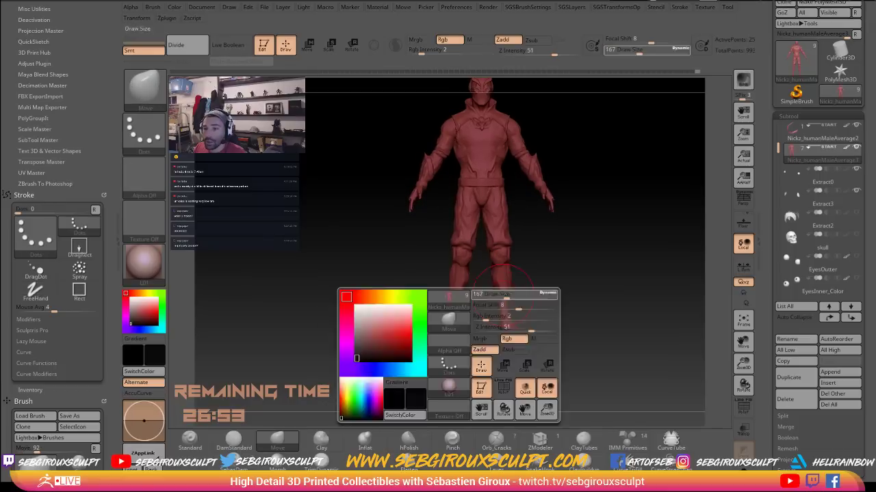
drag(502, 297, 514, 294)
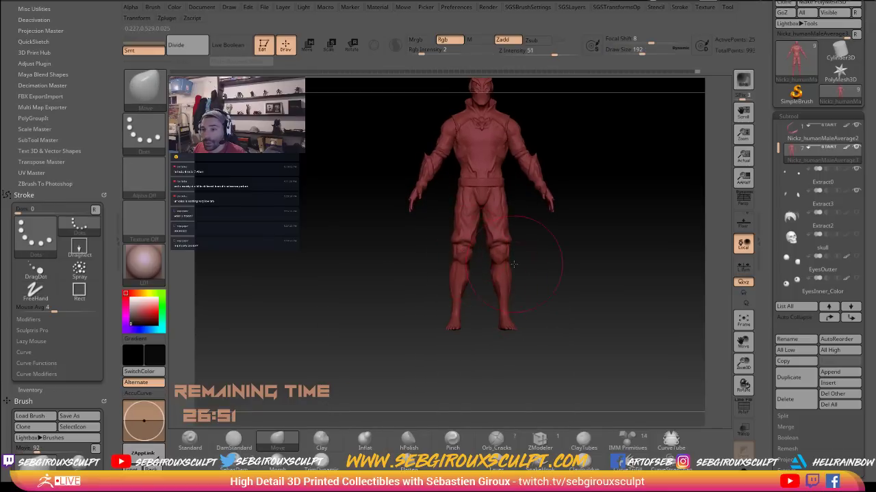
mouse_move(539, 279)
right_down()
mouse_move(500, 273)
mouse_move(385, 283)
mouse_move(403, 279)
mouse_move(384, 309)
right_up()
mouse_move(384, 310)
right_down()
mouse_move(579, 280)
mouse_move(475, 221)
right_up()
right_drag(616, 204, 463, 297)
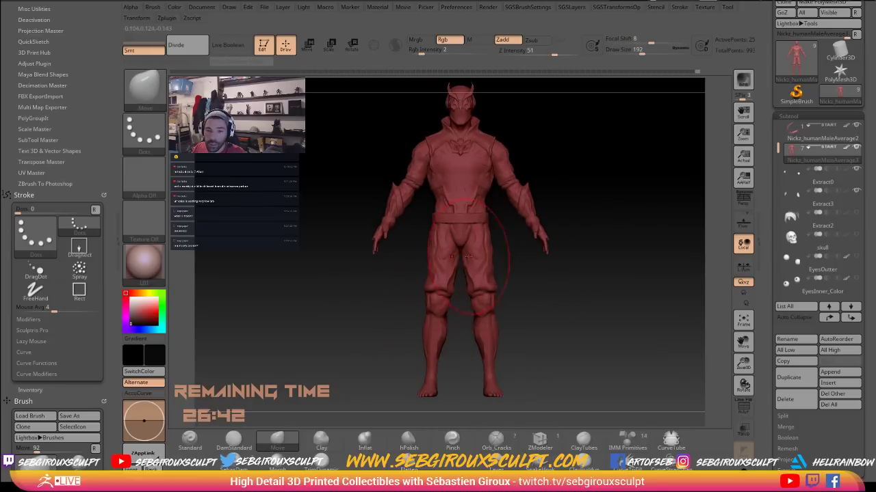
ctrl+right_drag(537, 317, 569, 239)
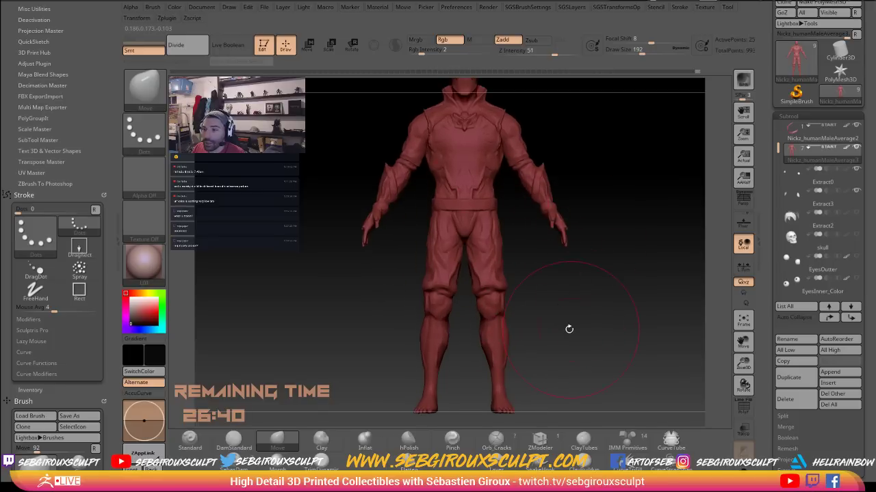
alt+right_drag(515, 287, 513, 307)
ctrl+right_drag(478, 263, 414, 294)
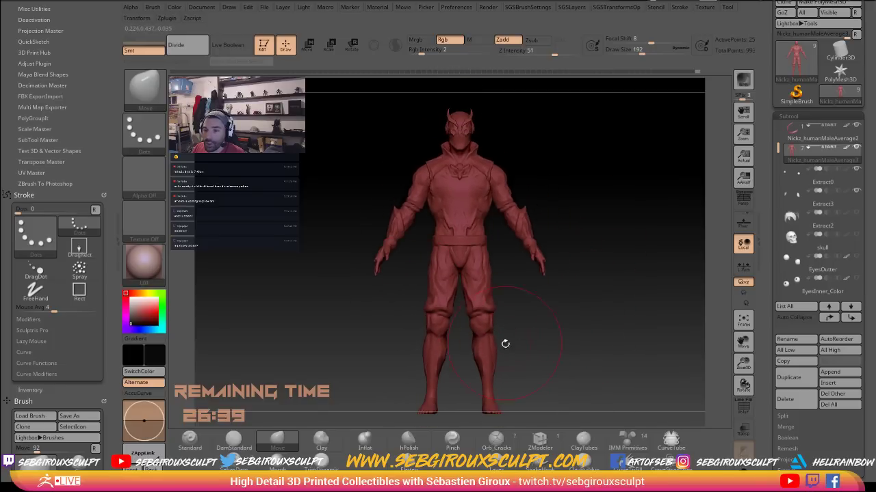
ctrl+right_drag(539, 349, 483, 336)
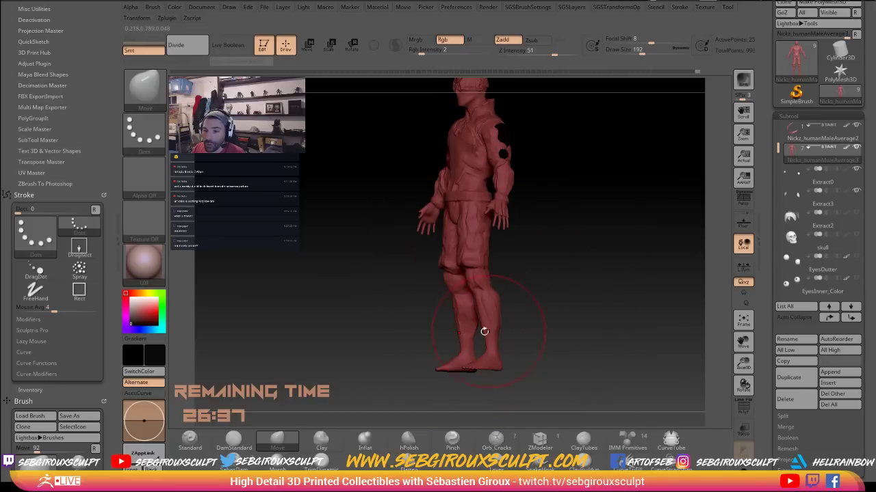
shift+right_drag(564, 334, 566, 338)
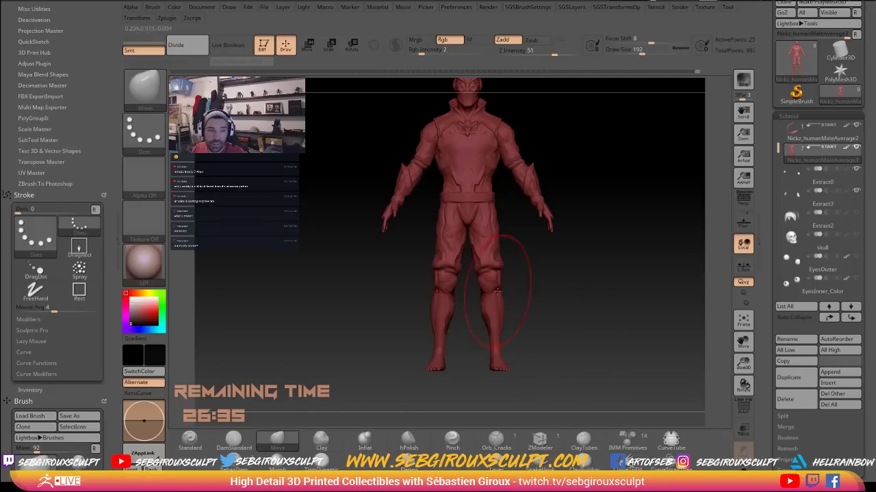
Set the Move brush to draw size 158 and refine the silhouette of the lower legs from the front
right_drag(389, 298, 418, 305)
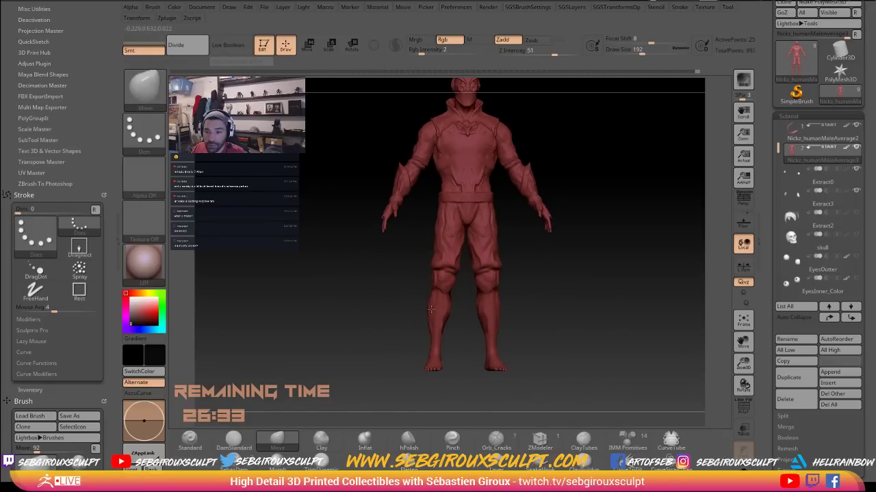
key(space)
click(430, 310)
drag(446, 325, 437, 319)
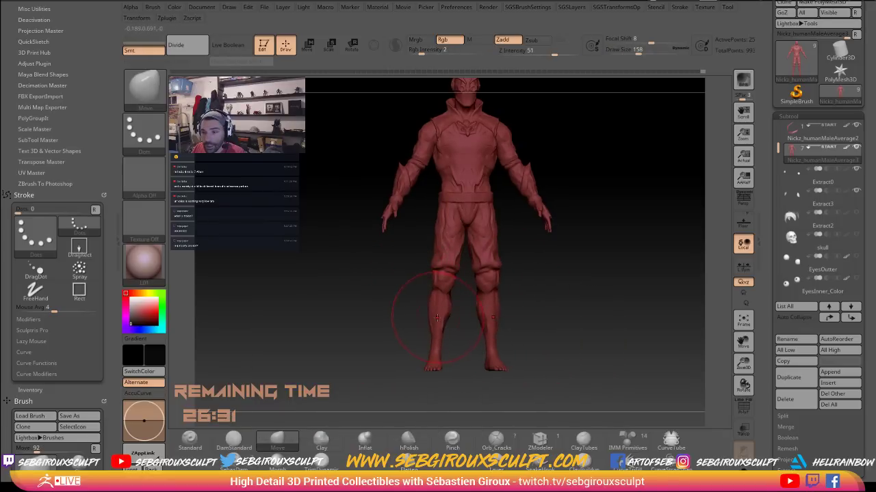
right_drag(408, 306, 417, 281)
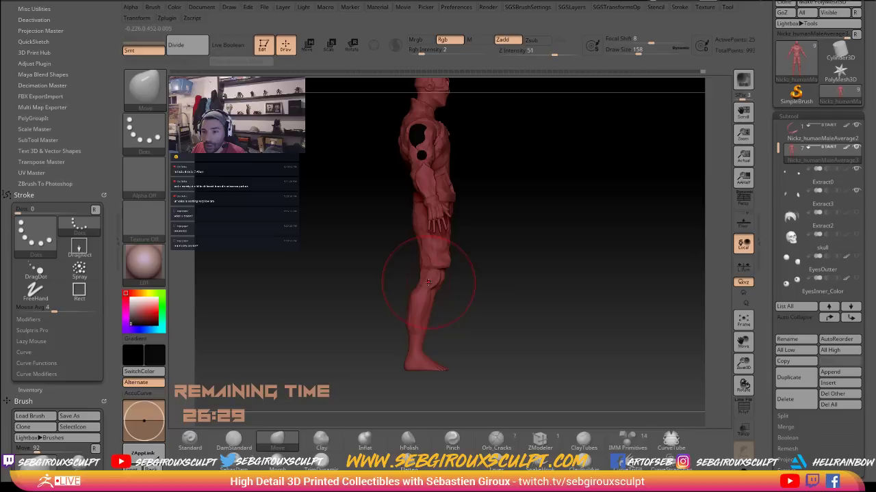
Switch to ClayTubes at draw size 59 and build up the gathered trouser hems around the back of the knees
key(b)
key(c)
key(t)
mouse_move(475, 297)
right_down()
mouse_move(420, 265)
mouse_move(467, 281)
mouse_move(432, 257)
right_up()
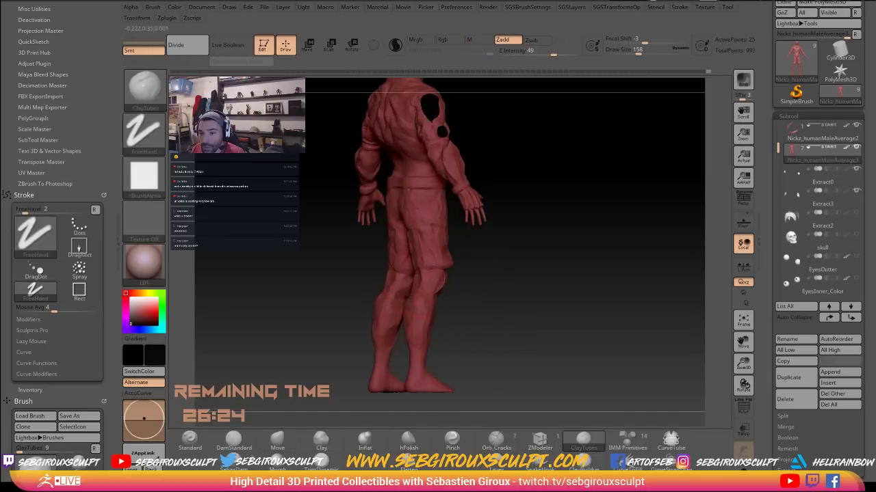
key(s)
drag(432, 260, 426, 261)
right_drag(426, 262, 429, 261)
key(space)
drag(428, 261, 424, 261)
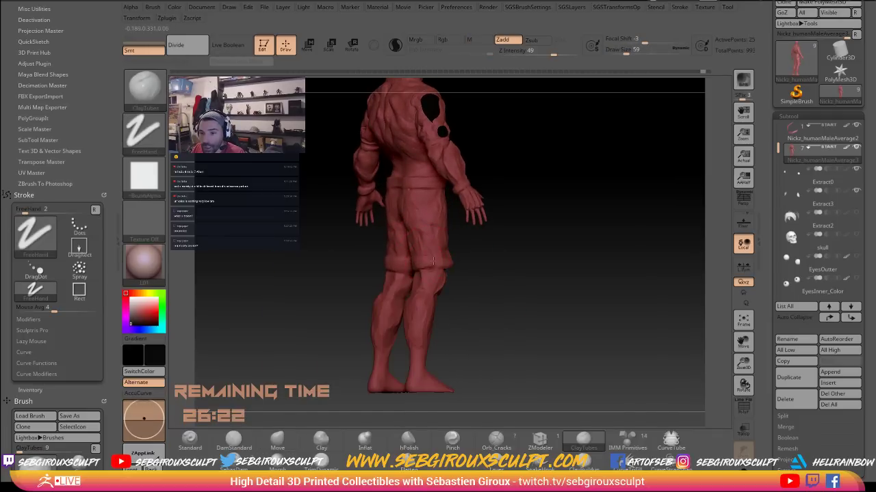
right_drag(413, 260, 423, 247)
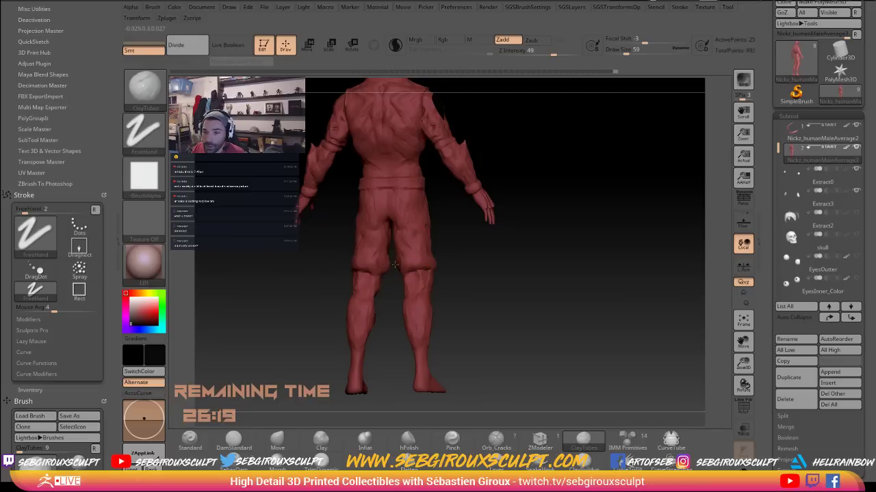
mouse_move(395, 261)
right_down()
mouse_move(359, 289)
mouse_move(318, 297)
mouse_move(350, 295)
mouse_move(374, 273)
right_up()
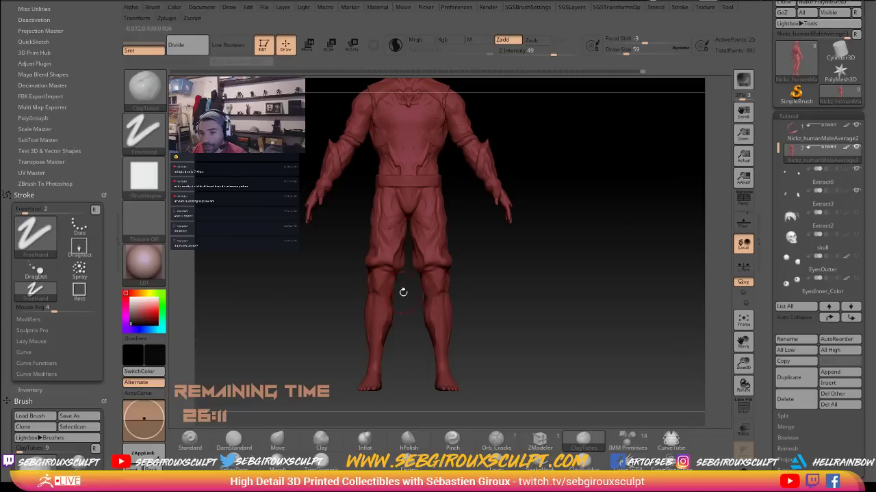
Isolate the upper body to examine its proportions, and show the whole figure again
mouse_move(403, 293)
alt+right_down()
mouse_move(404, 282)
mouse_move(465, 289)
mouse_move(463, 280)
mouse_move(470, 295)
mouse_move(513, 267)
mouse_move(504, 297)
mouse_move(495, 215)
alt+right_up()
alt+right_drag(481, 250, 431, 171)
ctrl+drag(510, 295, 514, 326)
mouse_move(294, 147)
ctrl+shift+mouse_down()
mouse_move(558, 280)
mouse_move(524, 329)
ctrl+shift+mouse_up()
ctrl+alt+shift+drag(381, 375, 441, 300)
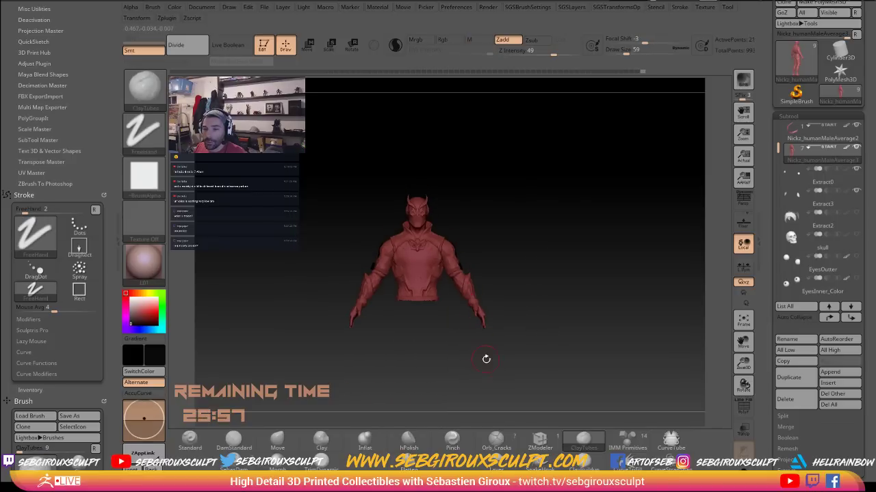
mouse_move(485, 357)
mouse_down()
mouse_move(433, 377)
mouse_move(484, 357)
mouse_up()
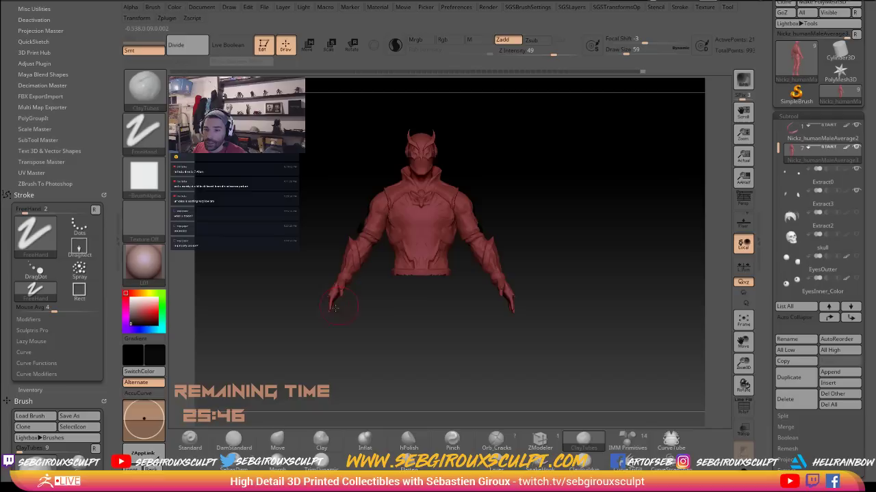
shift+drag(465, 318, 520, 280)
alt+drag(575, 242, 553, 226)
ctrl+shift+drag(553, 228, 565, 259)
mouse_move(556, 299)
alt+mouse_down()
mouse_move(568, 220)
mouse_move(567, 277)
mouse_move(559, 273)
alt+mouse_up()
ctrl+shift+click(547, 274)
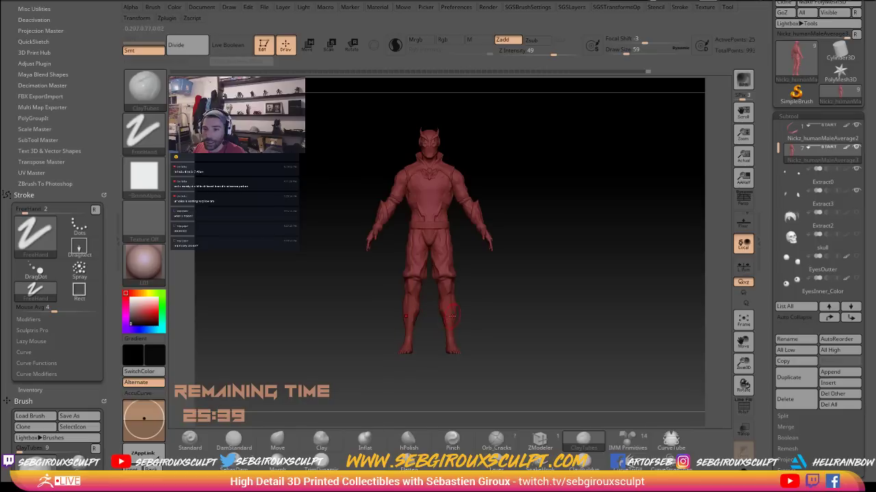
Adjust the silhouette around the belt, hips and upper trousers with the Move brush at draw size 59
alt+drag(509, 301, 503, 316)
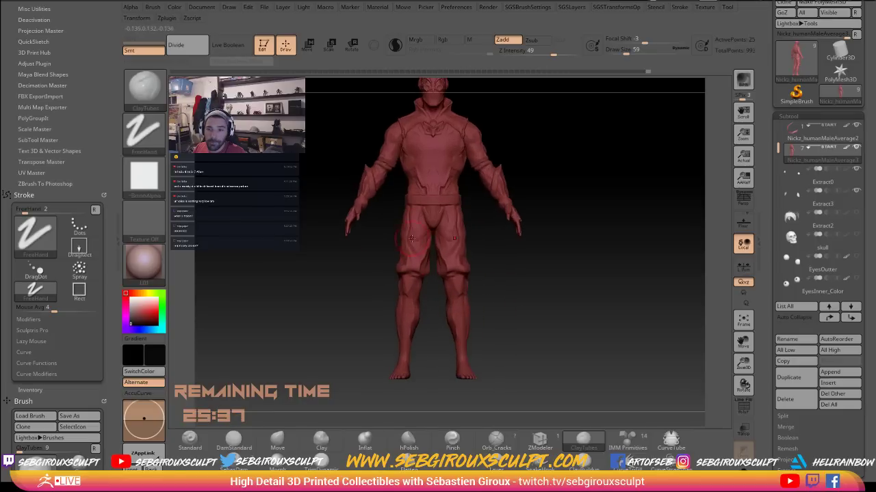
key(b)
key(m)
key(v)
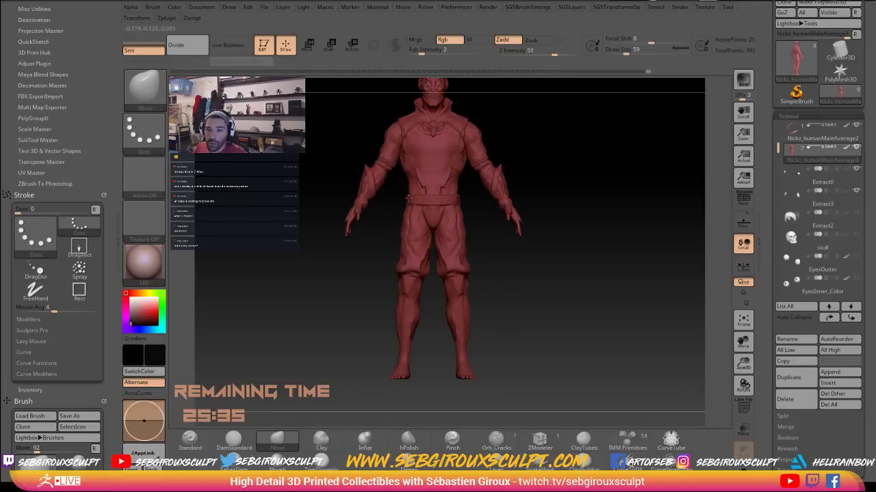
mouse_move(399, 197)
mouse_down()
mouse_move(469, 204)
mouse_move(433, 221)
mouse_move(400, 201)
mouse_up()
drag(417, 231, 415, 203)
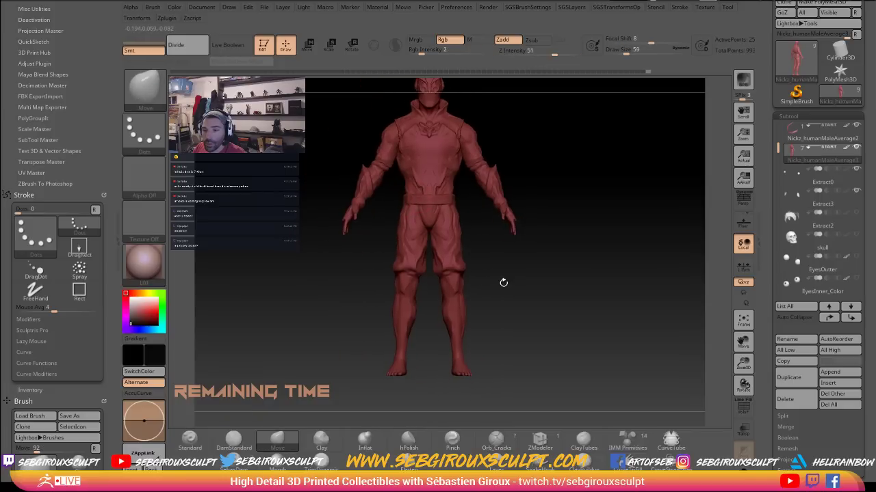
mouse_move(502, 283)
alt+mouse_down()
mouse_move(514, 279)
mouse_move(467, 276)
alt+mouse_up()
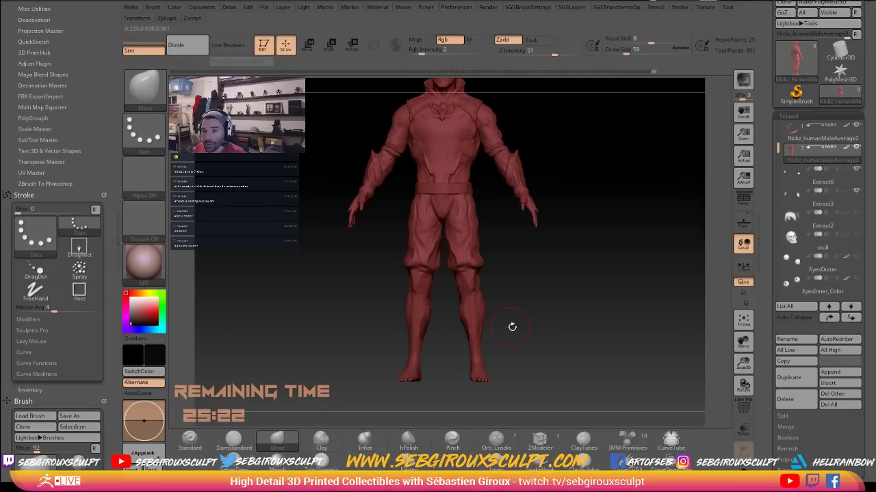
Pick the Inflat brush for the feet and smooth down the toes to reduce their detail
alt+drag(551, 340, 483, 312)
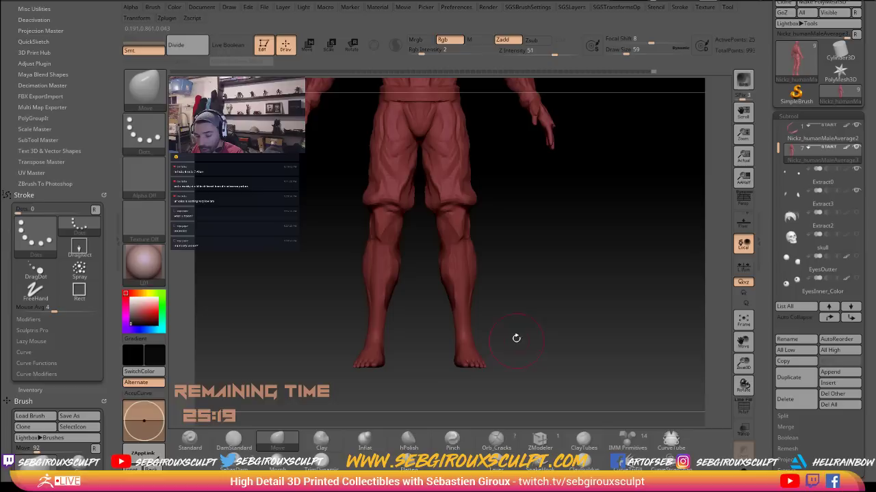
key(b)
key(c)
key(t)
mouse_move(516, 347)
mouse_down()
mouse_move(536, 360)
mouse_move(522, 358)
mouse_move(526, 326)
mouse_up()
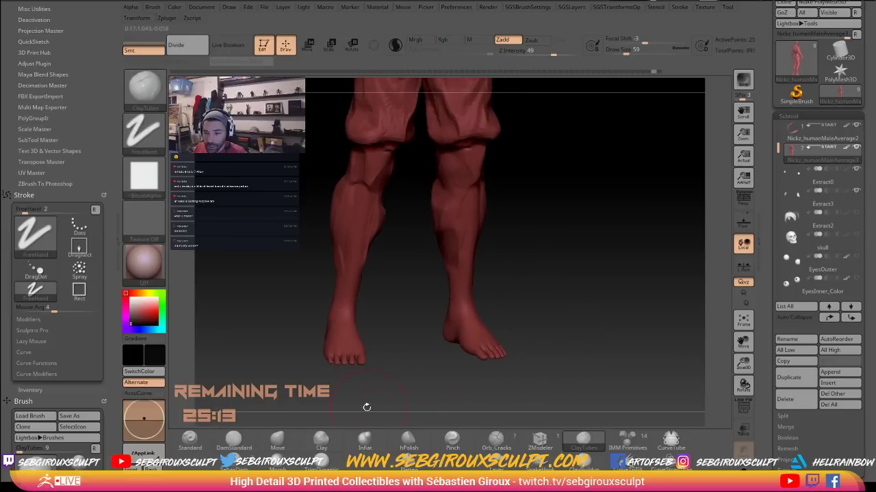
click(365, 440)
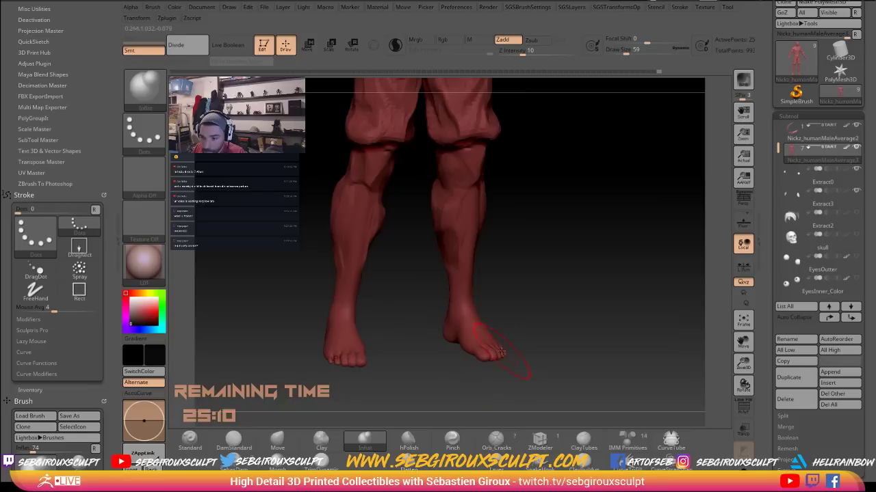
shift+drag(524, 353, 484, 356)
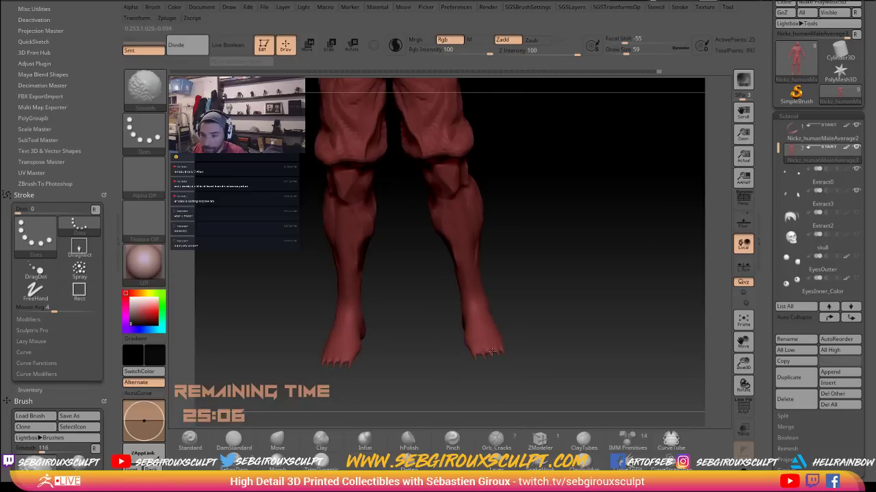
drag(525, 371, 523, 371)
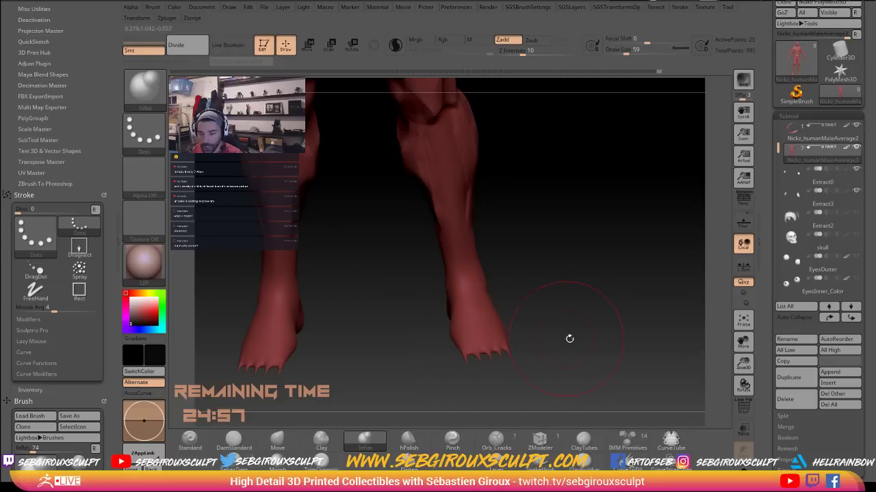
Set the Inflat brush to draw size 35, swell the toes and smooth them to narrow the gaps between them
mouse_move(540, 335)
mouse_down()
mouse_move(548, 335)
mouse_move(543, 346)
mouse_up()
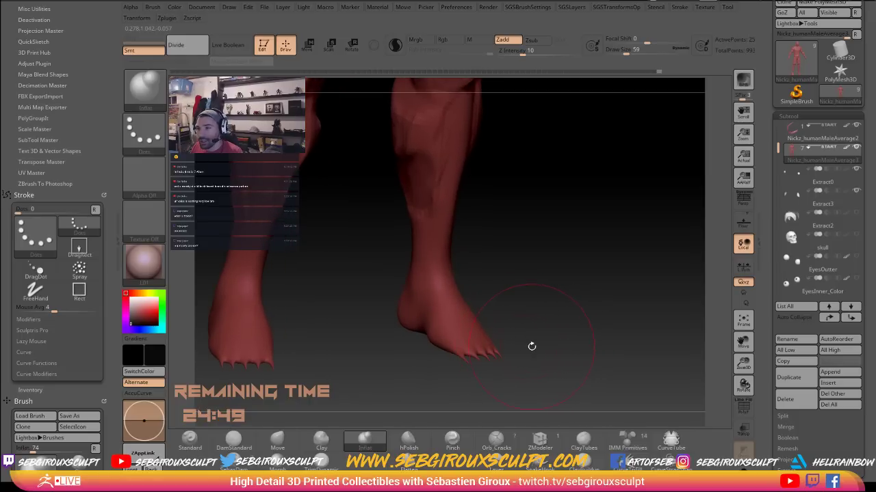
mouse_move(522, 353)
mouse_down()
mouse_move(484, 352)
mouse_move(492, 323)
mouse_move(482, 380)
mouse_move(463, 393)
mouse_up()
key(space)
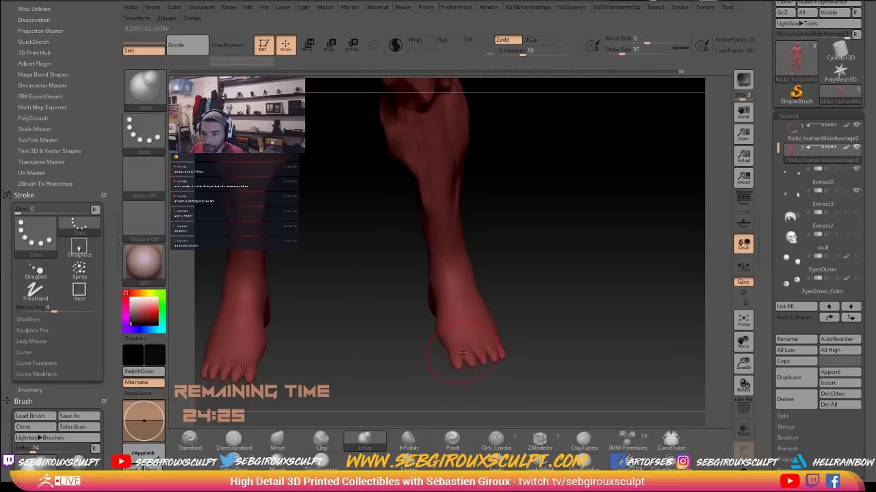
key(shift)
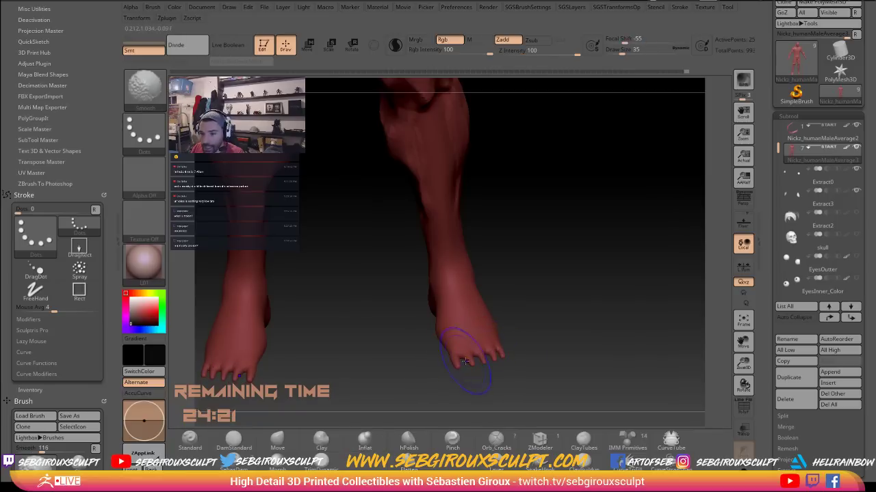
mouse_move(472, 376)
mouse_down()
mouse_move(486, 387)
mouse_move(449, 357)
mouse_move(463, 355)
mouse_up()
Use the Move brush at draw size 12 to pull the gaps between the inner toes closed
key(b)
key(m)
key(v)
key(space)
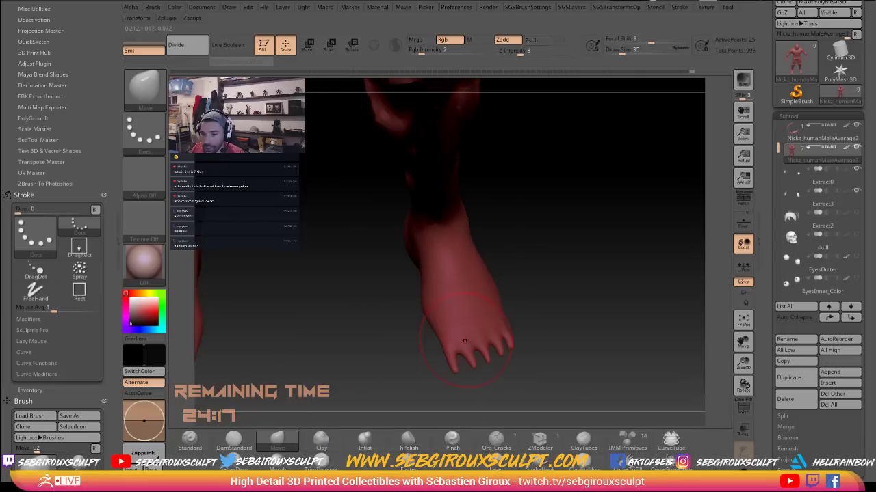
key(space)
drag(463, 323, 456, 322)
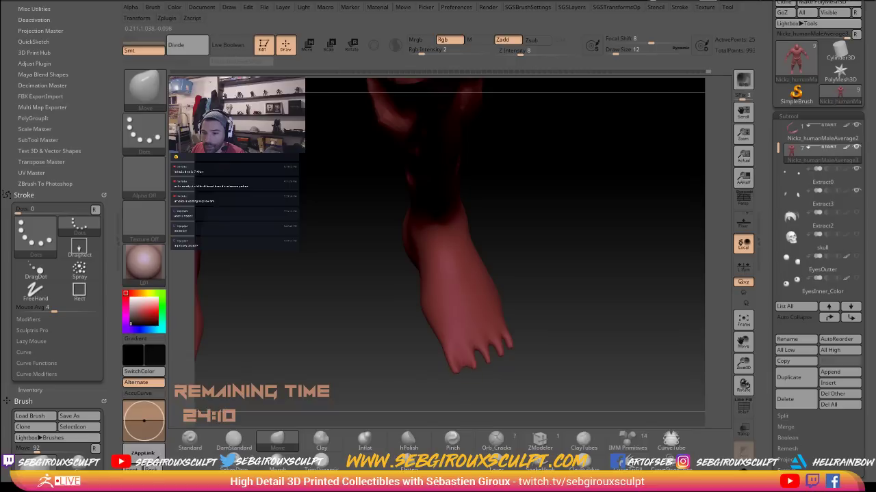
drag(480, 360, 480, 357)
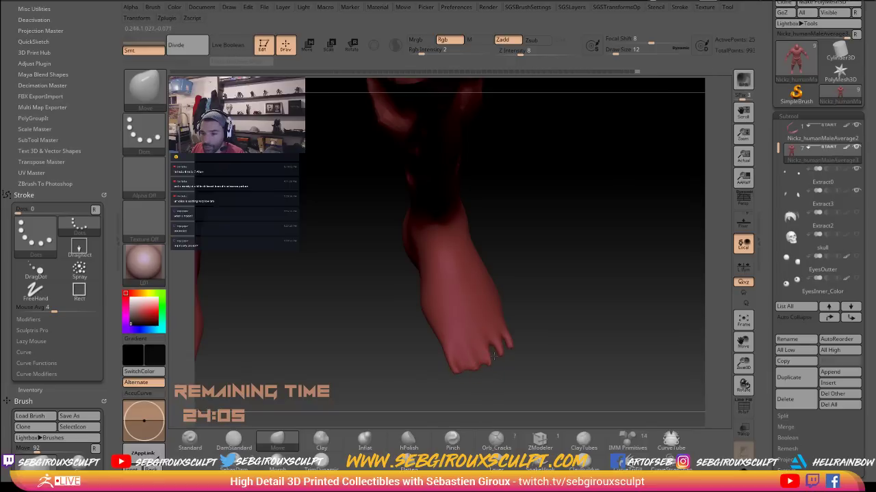
Close the remaining toe gaps by alternating Move and Smooth, checking the foot from the side and front
mouse_move(532, 379)
alt+mouse_down()
mouse_move(528, 335)
mouse_move(563, 340)
mouse_move(565, 356)
alt+mouse_up()
shift+drag(485, 389, 470, 383)
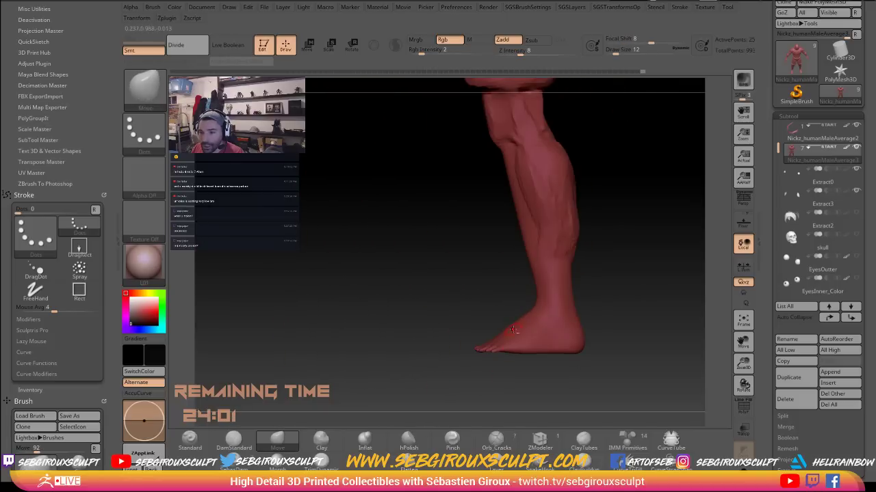
mouse_move(609, 272)
alt+mouse_down()
mouse_move(576, 331)
mouse_move(553, 345)
alt+mouse_up()
alt+drag(575, 300, 583, 265)
mouse_move(571, 328)
mouse_down()
mouse_move(569, 313)
mouse_move(587, 362)
mouse_move(499, 336)
mouse_move(485, 261)
mouse_move(519, 311)
mouse_move(446, 346)
mouse_up()
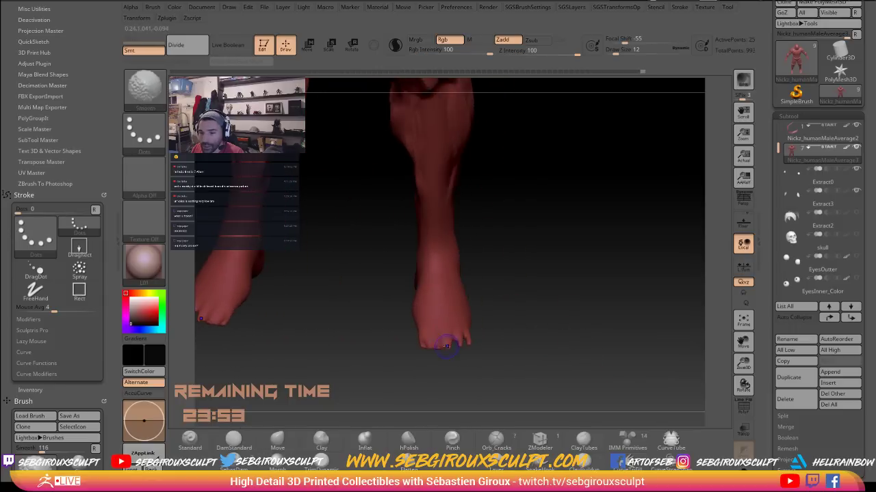
right_drag(445, 346, 447, 347)
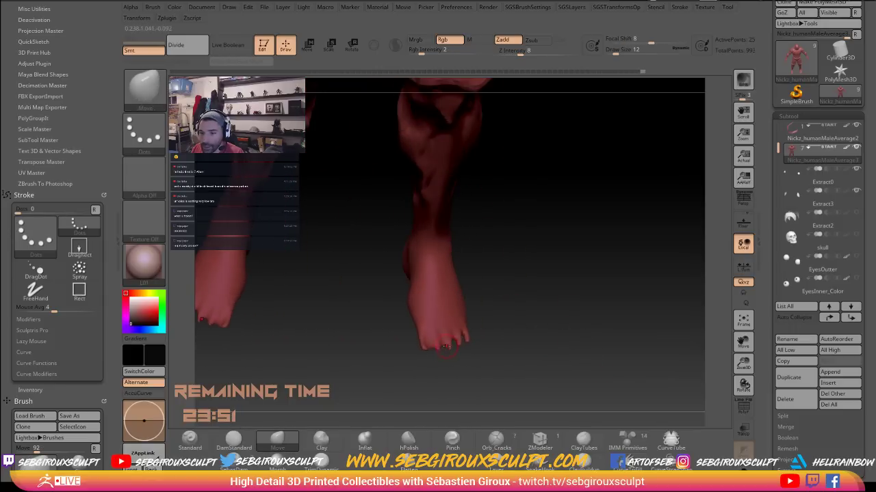
drag(443, 346, 454, 345)
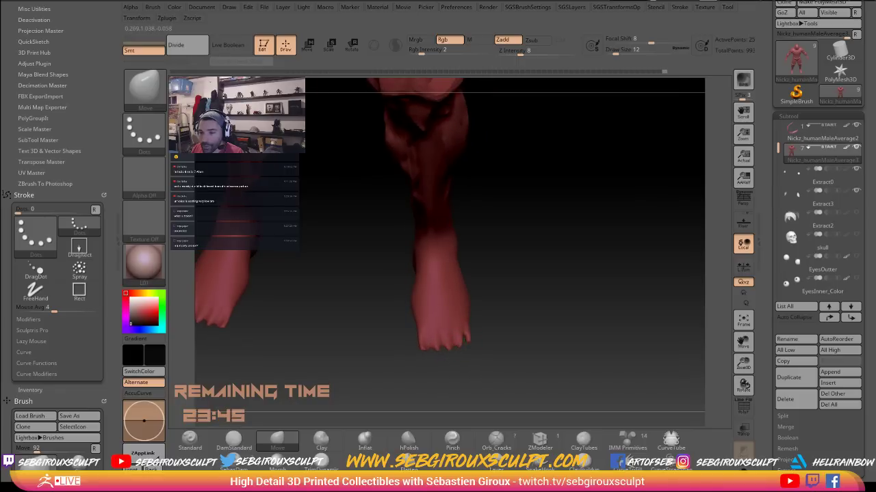
drag(472, 335, 467, 338)
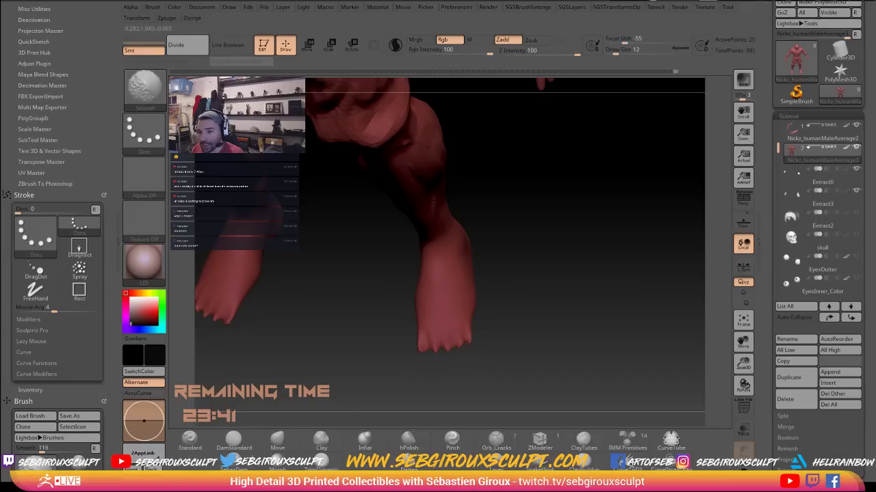
drag(520, 354, 427, 421)
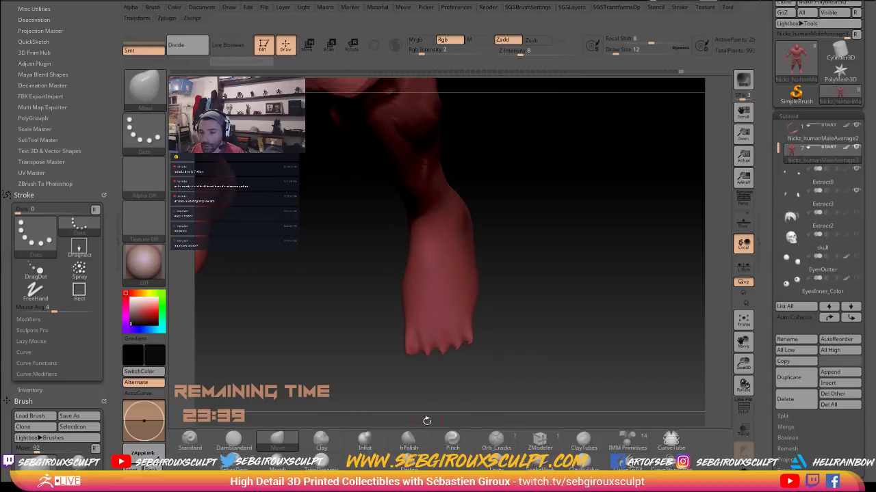
Smooth the toes into one blunt boot tip at draw size 29, and shape the tip with the Move brush
key(shift)
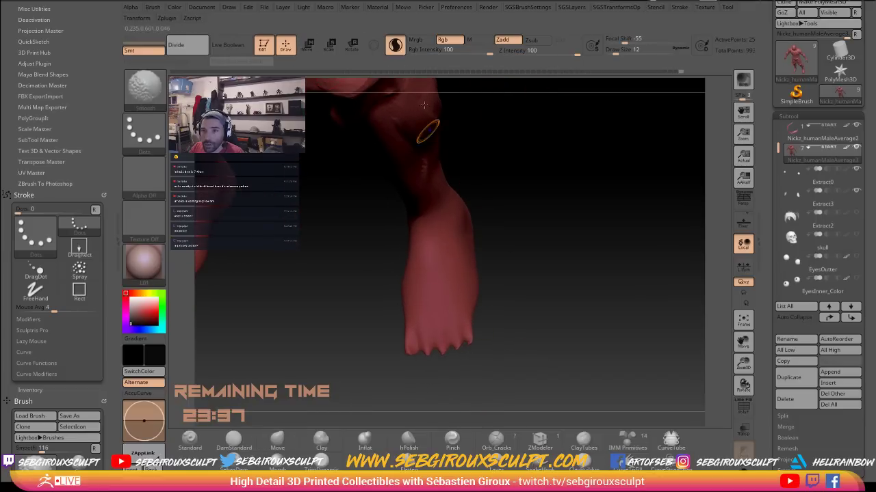
key(space)
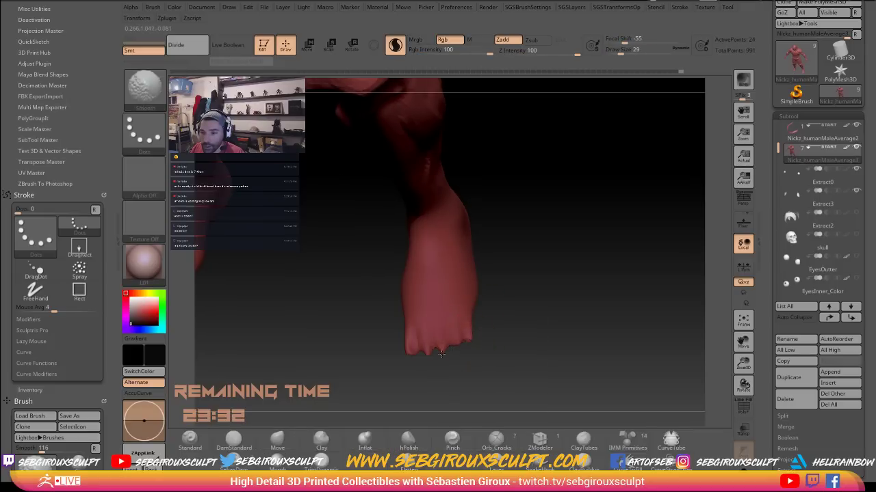
mouse_move(438, 354)
shift+mouse_down()
mouse_move(429, 357)
mouse_move(486, 384)
mouse_move(447, 338)
mouse_move(421, 359)
mouse_move(455, 353)
mouse_move(424, 361)
mouse_move(470, 152)
shift+mouse_up()
drag(522, 308, 537, 268)
key(space)
click(446, 354)
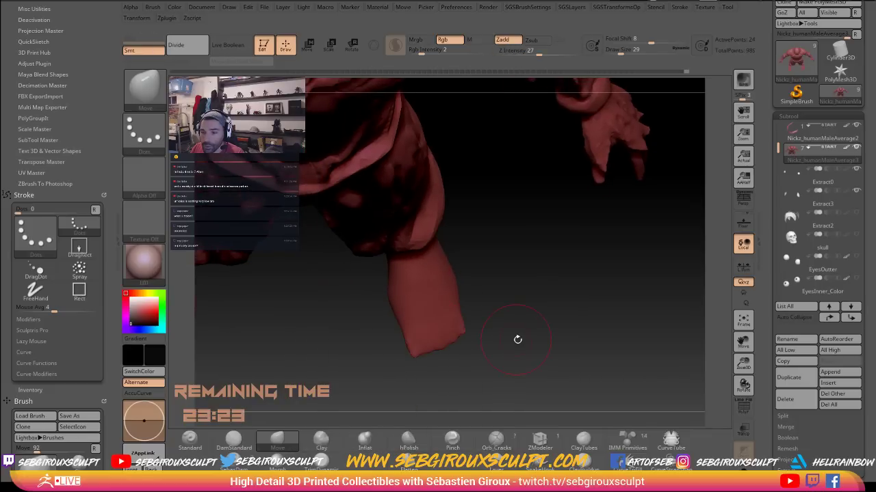
drag(518, 339, 449, 351)
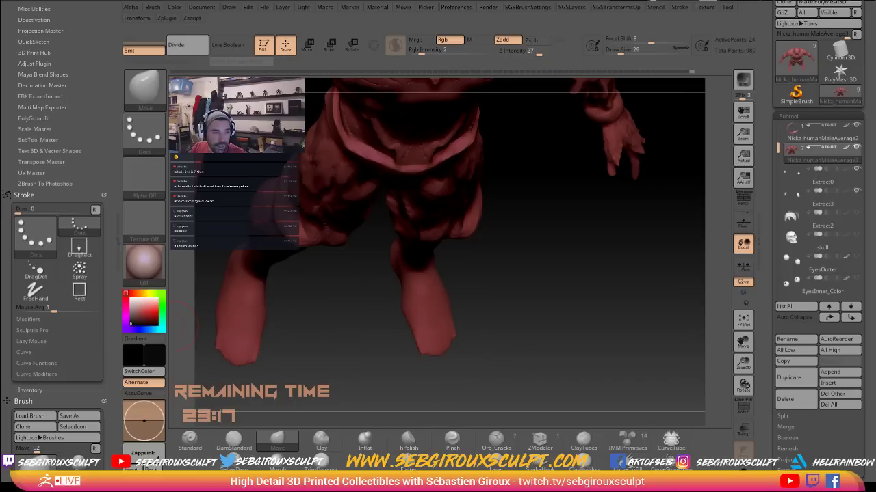
Check the boots on the black-and-white full figure in the Talon_Ref_v1.png reference and clear the image off the canvas
key(alt+Tab)
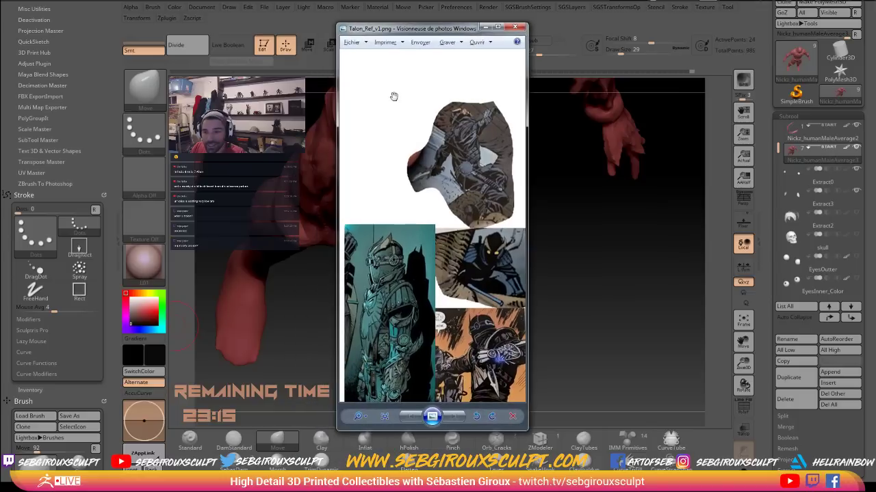
drag(431, 290, 329, 225)
drag(478, 251, 404, 251)
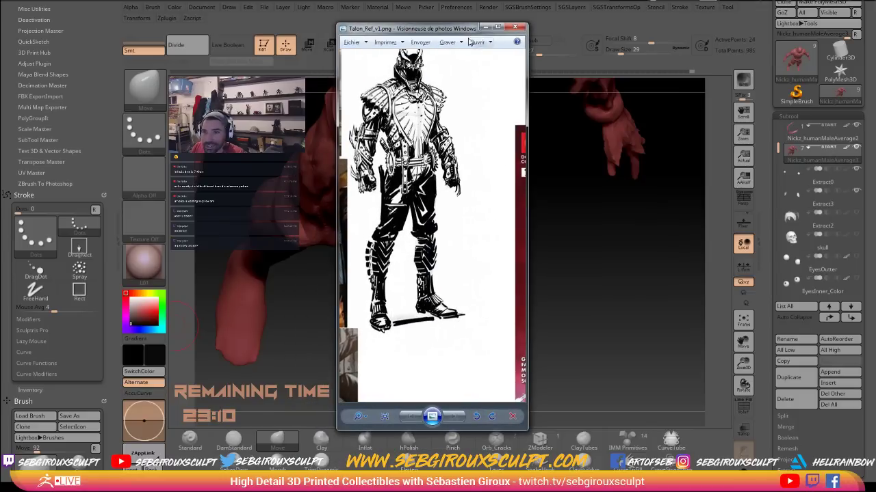
drag(459, 30, 0, 55)
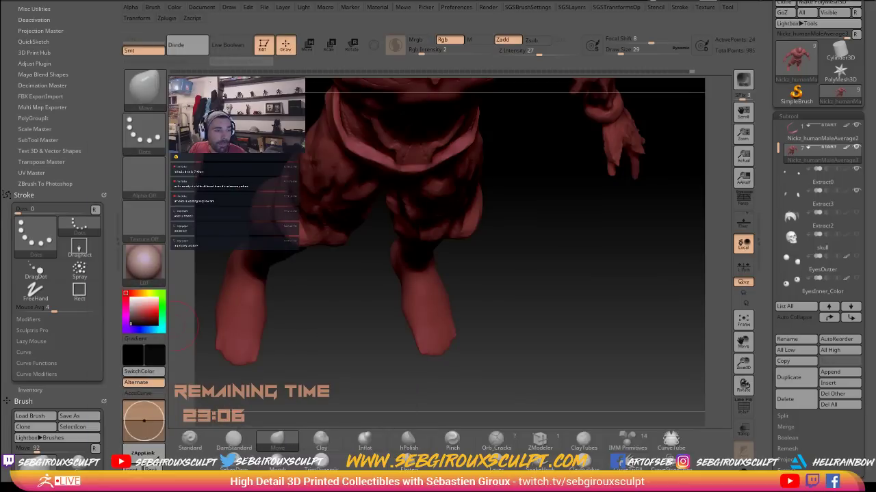
Shape the blunt boot tip with the Move brush and smooth the foot around the heel
drag(617, 342, 427, 354)
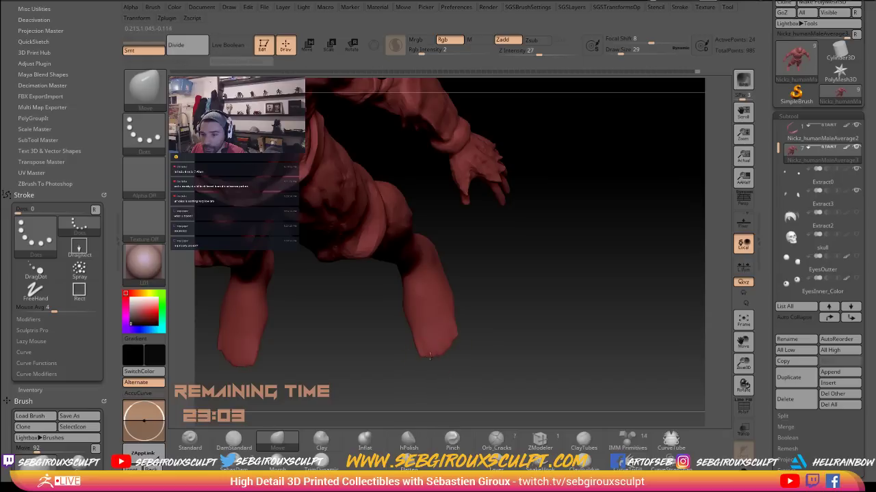
mouse_move(465, 336)
mouse_down()
mouse_move(447, 345)
mouse_move(550, 335)
mouse_move(581, 272)
mouse_move(553, 331)
mouse_move(489, 315)
mouse_move(540, 342)
mouse_move(585, 269)
mouse_move(619, 261)
mouse_move(638, 288)
mouse_move(631, 301)
mouse_up()
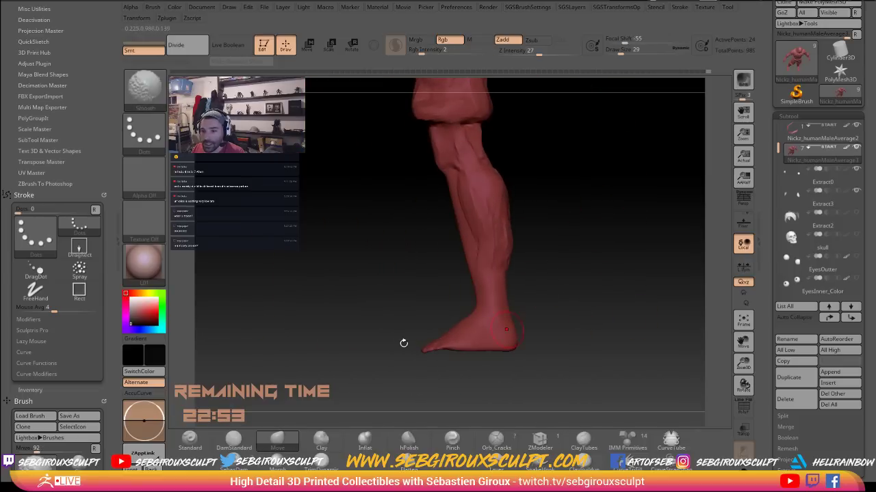
drag(588, 345, 602, 373)
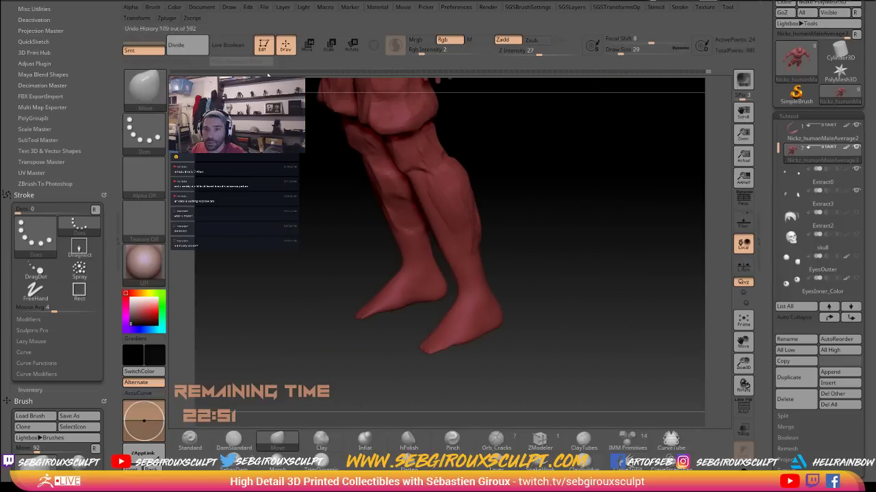
Show the floor grid beneath the feet and view the legs level with it
click(204, 8)
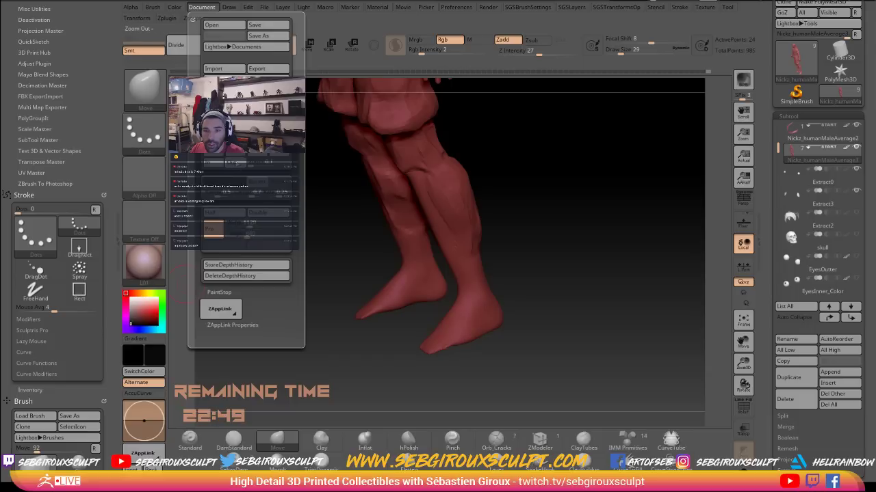
click(229, 7)
click(248, 284)
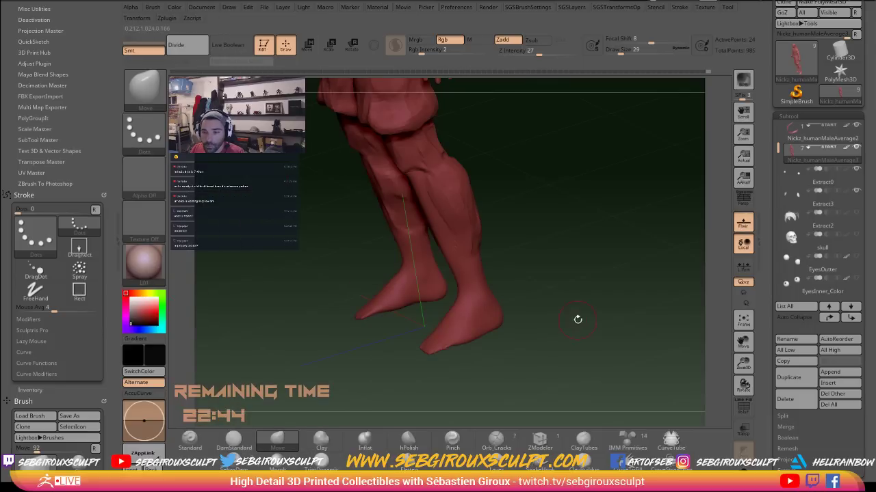
mouse_move(578, 319)
mouse_down()
mouse_move(595, 291)
mouse_move(591, 301)
mouse_up()
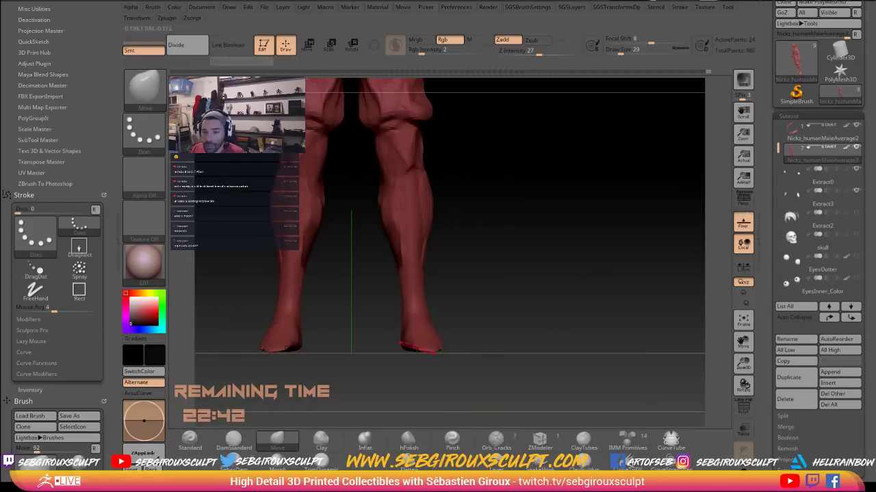
Move the underside of the foot toward the floor line, try a larger pull at draw size 49, and undo the last stroke
mouse_move(391, 350)
mouse_down()
mouse_move(493, 322)
mouse_move(430, 342)
mouse_up()
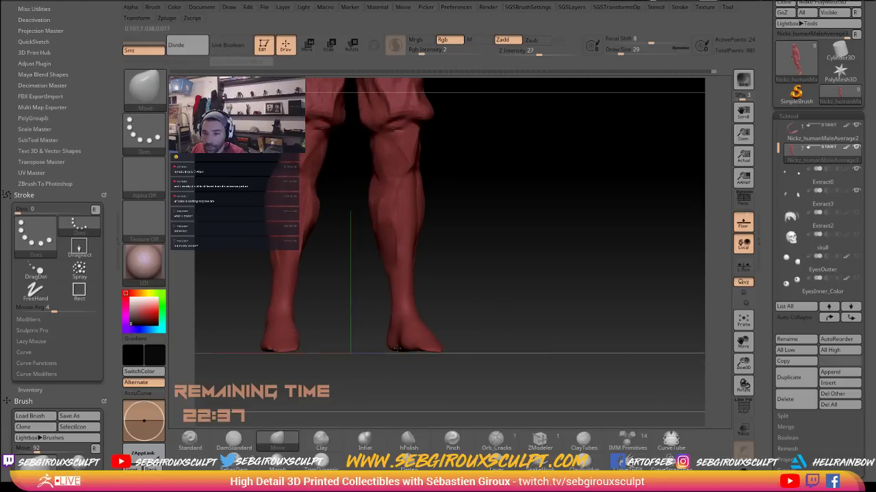
drag(401, 348, 402, 345)
mouse_move(464, 319)
mouse_down()
mouse_move(445, 324)
mouse_move(477, 329)
mouse_move(471, 320)
mouse_up()
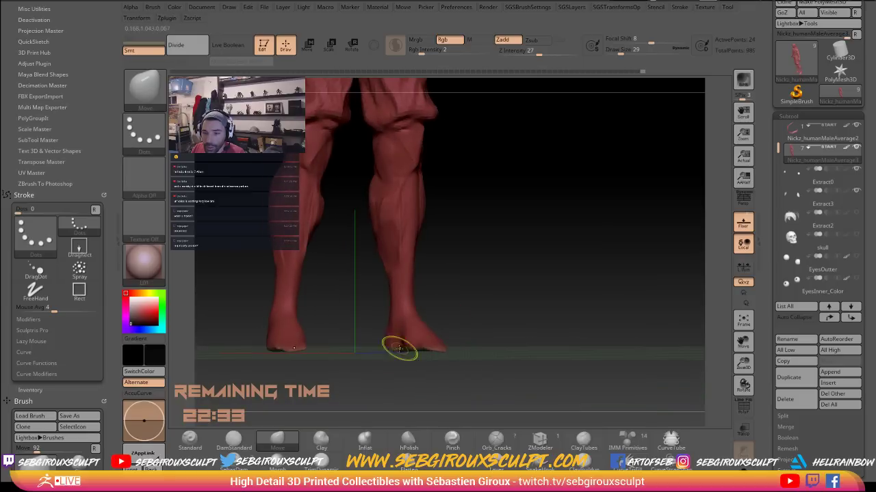
key(space)
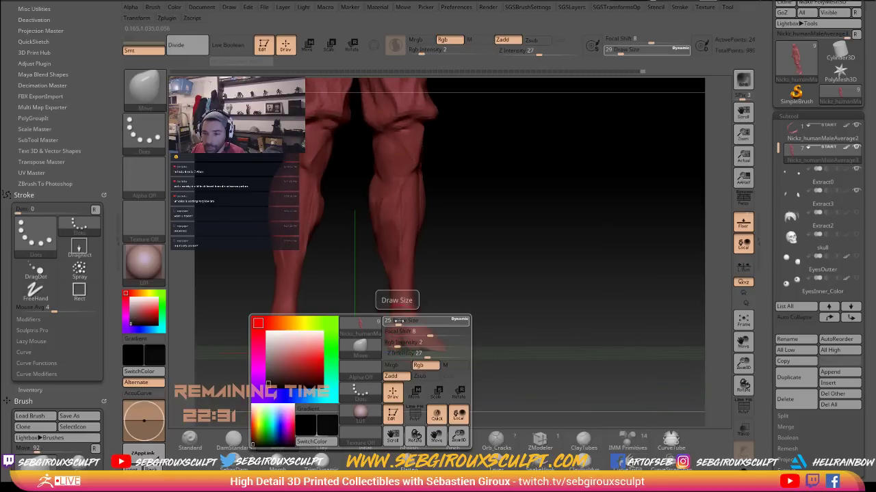
drag(399, 321, 412, 322)
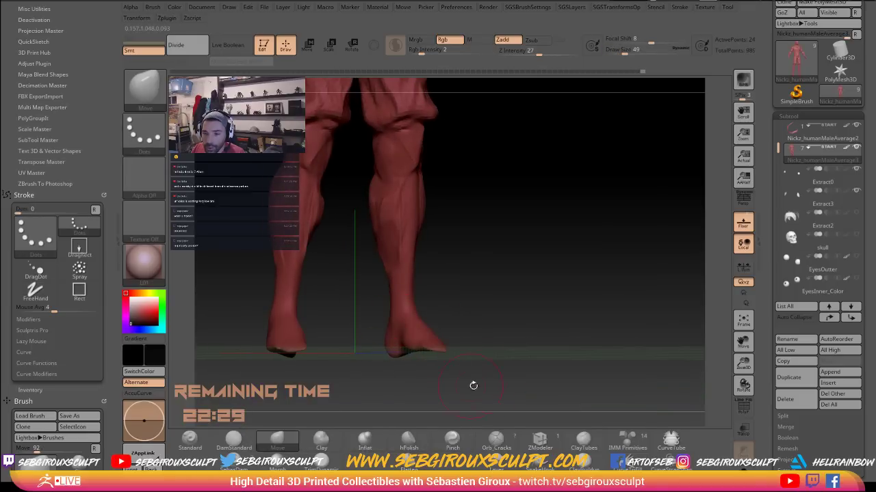
drag(474, 386, 397, 342)
key(ctrl+z)
Build up the side and lower edge of the foot with ClayTubes at draw size 51 and Z intensity 23
key(b)
key(c)
key(t)
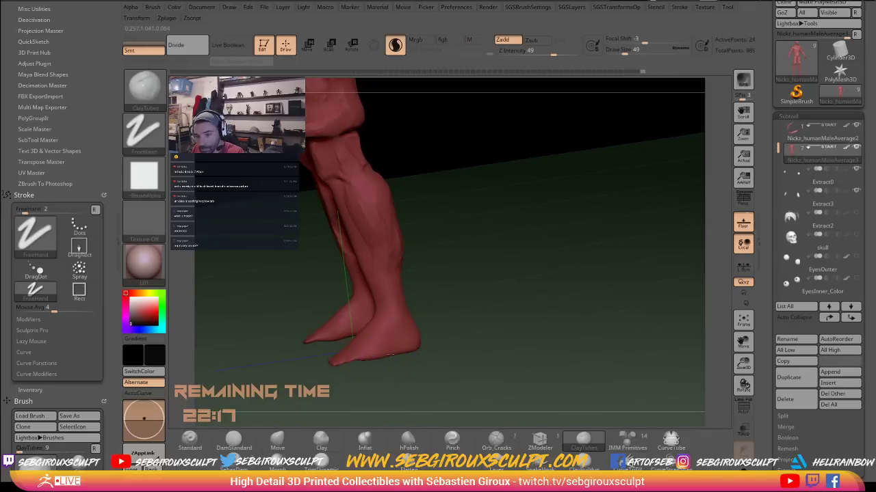
right_drag(396, 342, 399, 350)
right_click(400, 349)
mouse_move(401, 354)
mouse_down()
mouse_move(418, 353)
mouse_move(408, 326)
mouse_up()
right_click(408, 349)
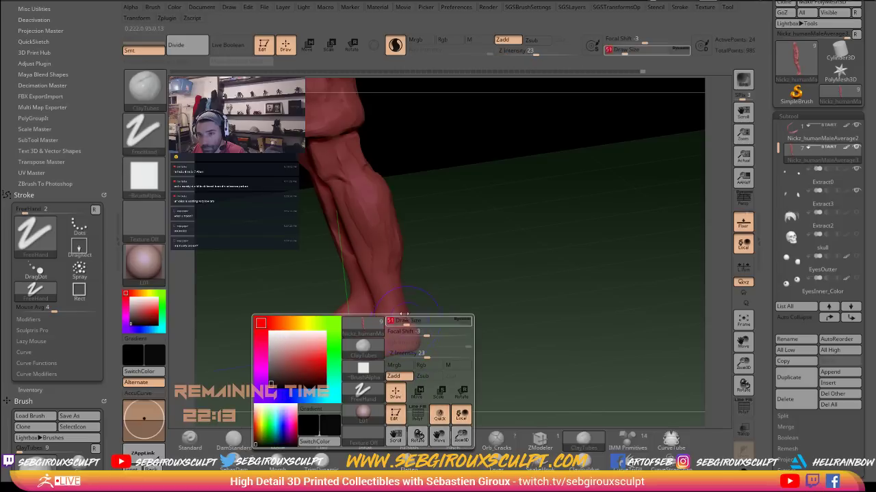
key(space)
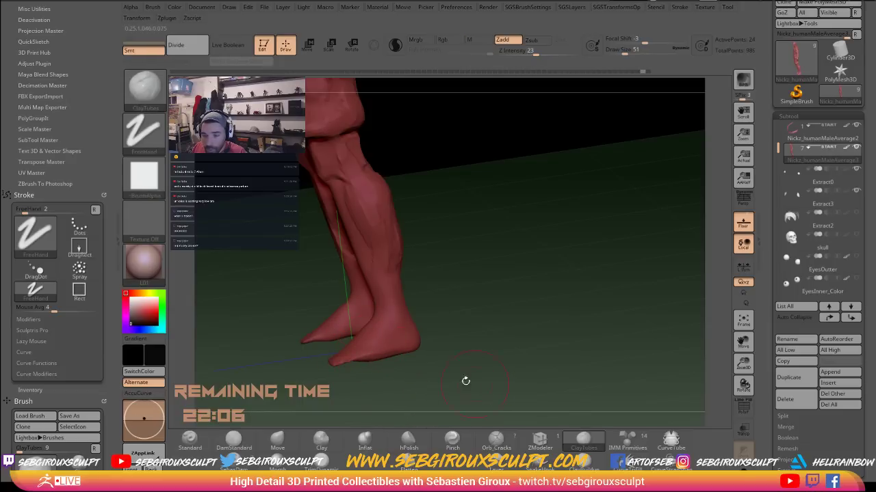
Swell the boot tip with the Inflat brush at draw size 51, working around the toe area
click(370, 444)
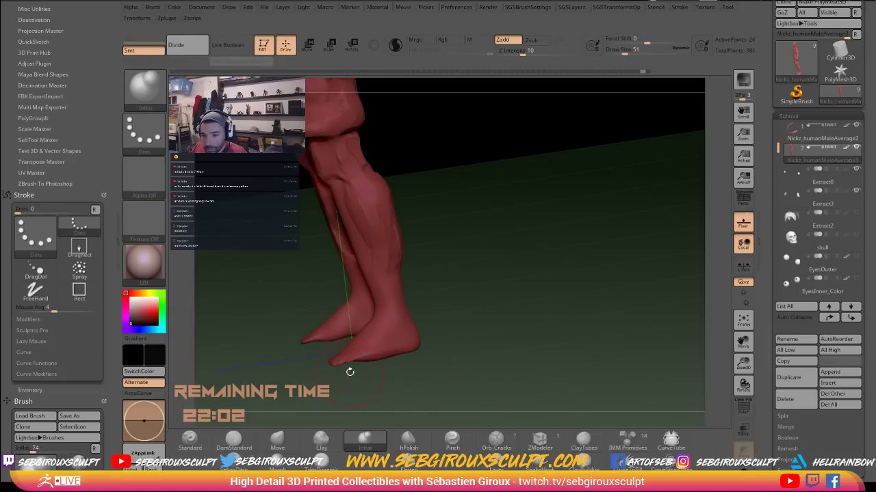
mouse_move(350, 372)
mouse_down()
mouse_move(356, 350)
mouse_move(333, 365)
mouse_move(352, 366)
mouse_move(325, 363)
mouse_up()
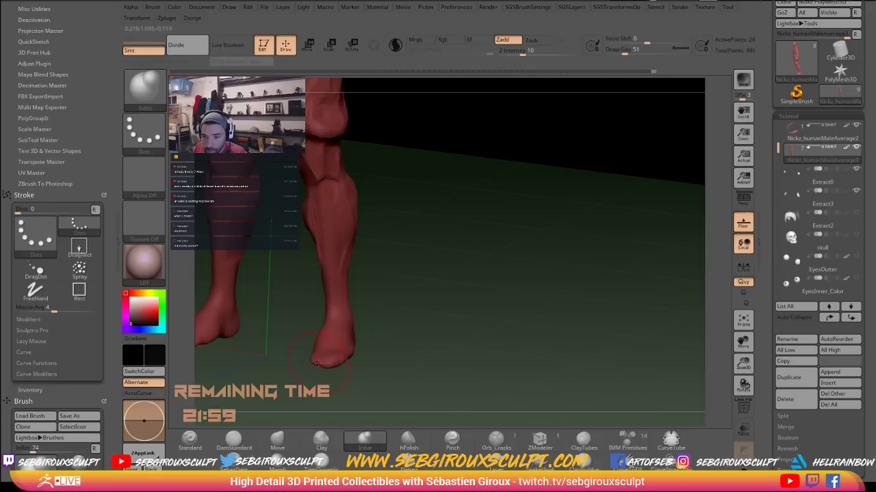
drag(433, 281, 374, 350)
drag(435, 362, 416, 311)
Fill out the sole from underneath the foot with ClayTubes at draw size 51
key(b)
key(c)
key(t)
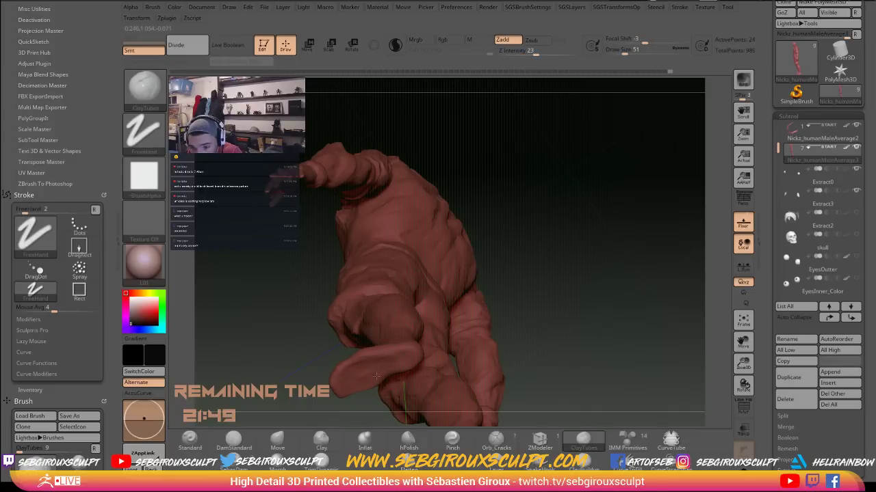
drag(524, 308, 440, 364)
Adjust the boot's outline from the front with the Move brush at draw size 51
key(b)
key(m)
key(v)
drag(459, 321, 439, 372)
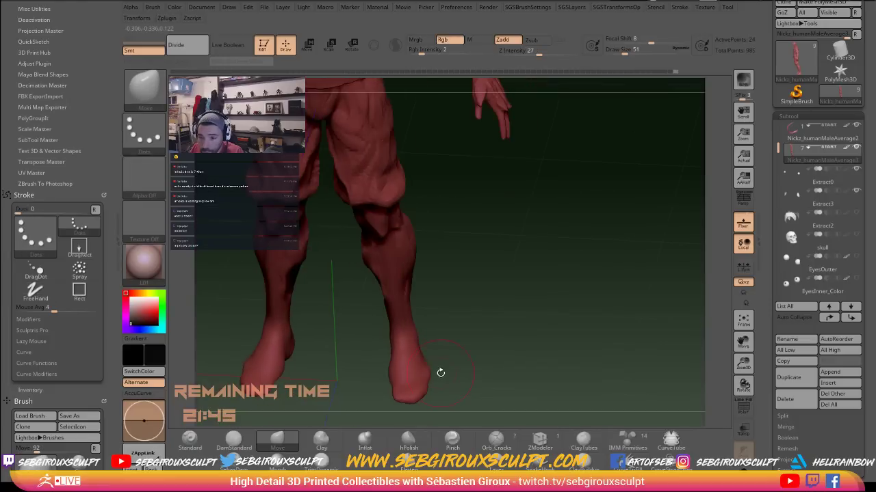
alt+drag(503, 322, 539, 299)
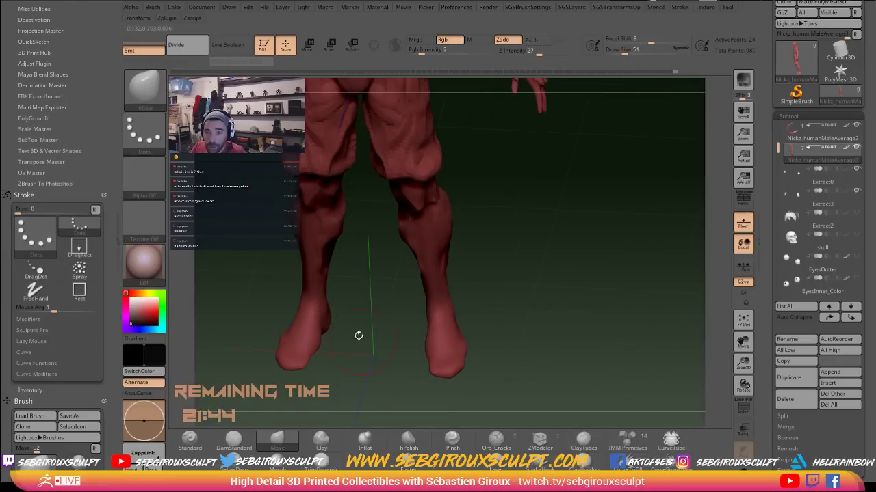
Hide the floor grid beneath the character
click(201, 7)
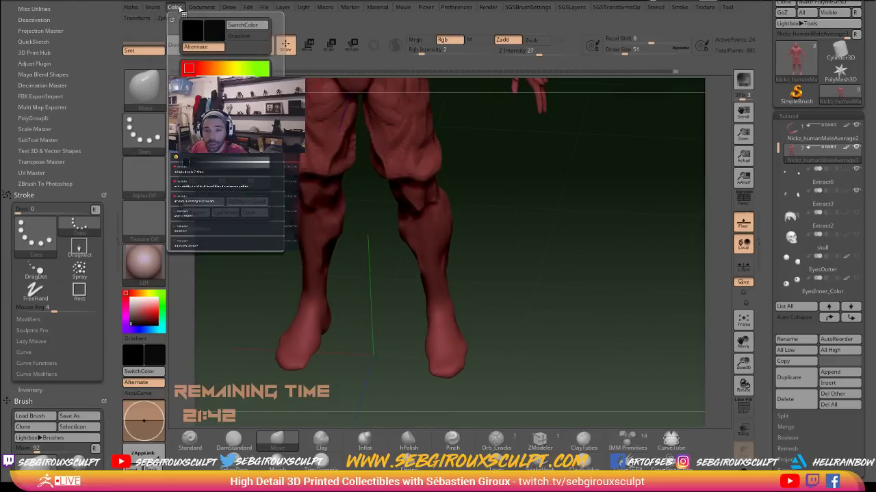
click(154, 9)
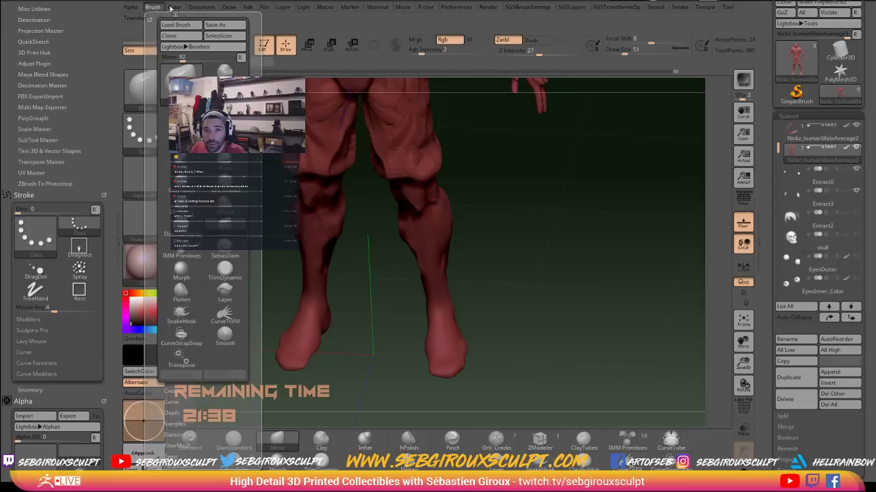
click(231, 8)
click(230, 11)
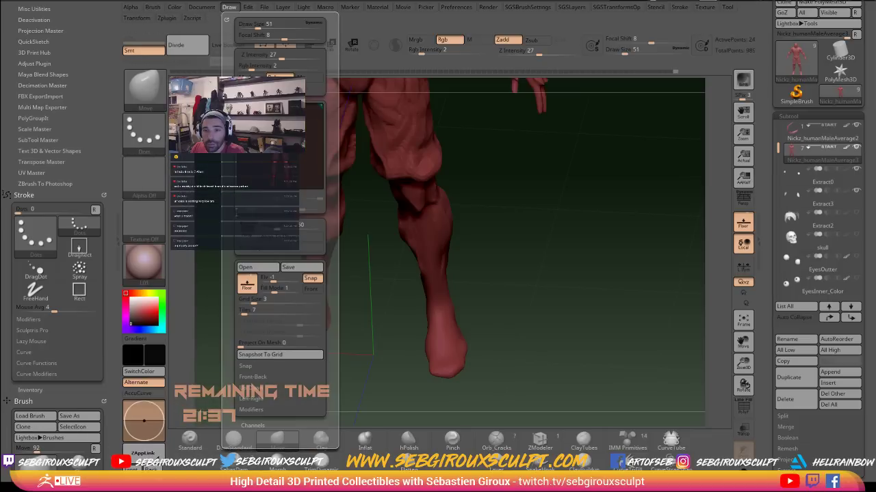
click(247, 283)
Build a raised toe cap on the boot with ClayTubes at draw size 18 and turn on Sculptris Pro
mouse_move(606, 339)
mouse_down()
mouse_move(588, 301)
mouse_move(500, 274)
mouse_move(454, 351)
mouse_up()
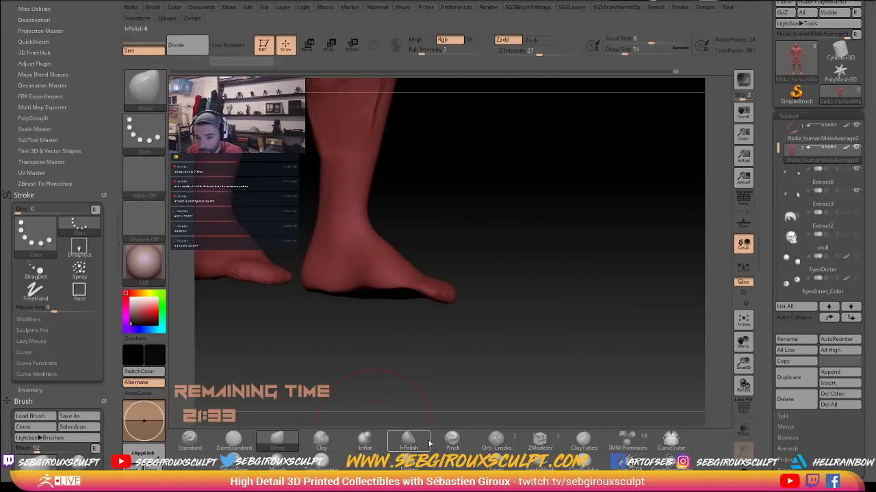
click(364, 441)
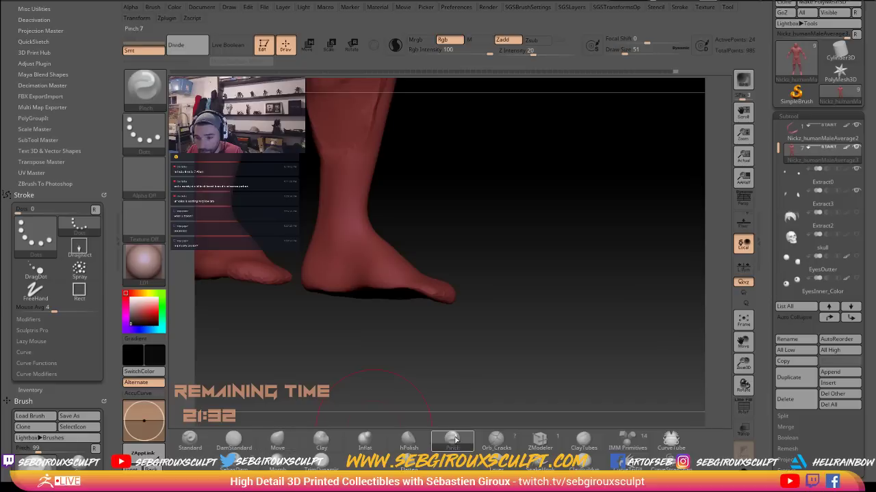
mouse_move(508, 273)
mouse_down()
mouse_move(479, 279)
mouse_move(462, 301)
mouse_up()
key(b)
key(c)
key(t)
right_click(421, 279)
mouse_move(420, 281)
mouse_down()
mouse_move(411, 282)
mouse_move(433, 288)
mouse_up()
right_click(417, 282)
right_click(415, 283)
drag(481, 273, 447, 280)
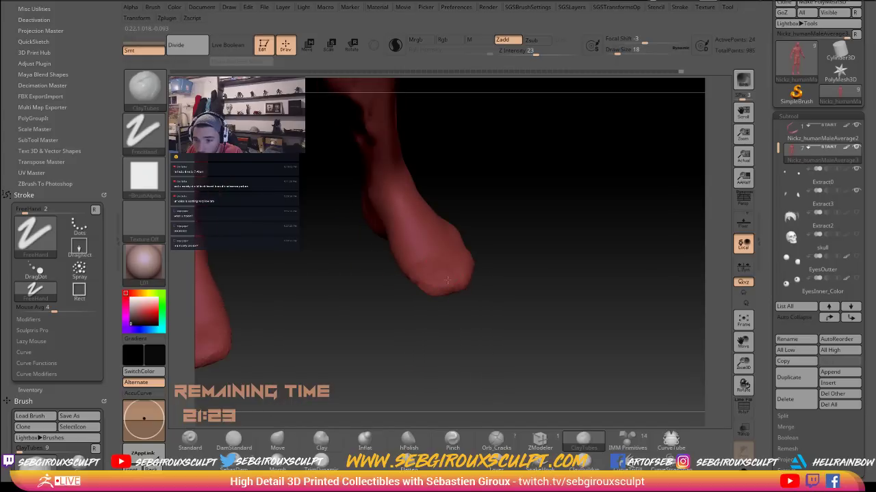
click(395, 46)
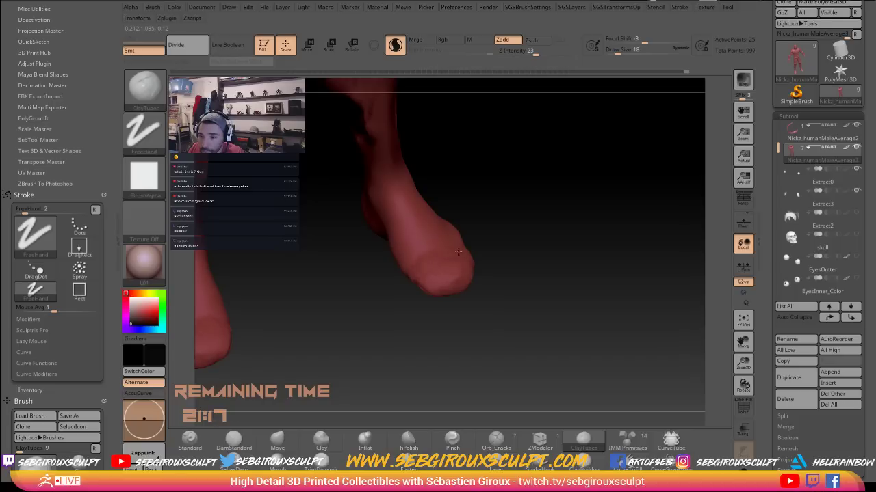
Carve the toe cap seam across the boot with DamStandard, undoing the rough stroke at draw size 16 and recutting it at 7
click(243, 440)
drag(436, 310, 446, 295)
key(space)
drag(418, 268, 410, 269)
alt+drag(489, 231, 493, 273)
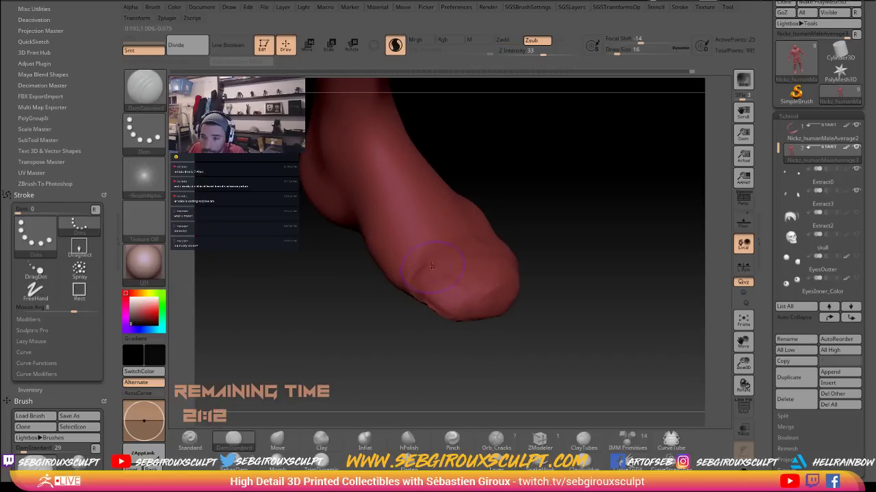
drag(417, 272, 406, 290)
drag(519, 227, 541, 230)
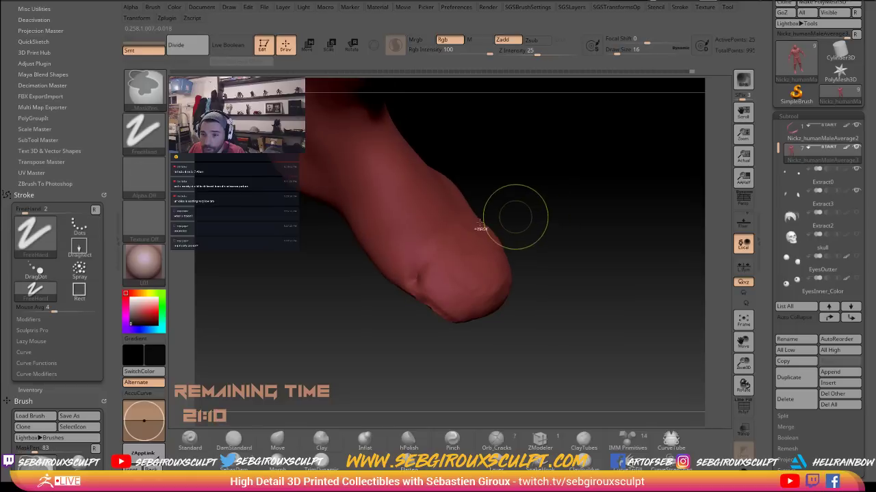
key(ctrl+z)
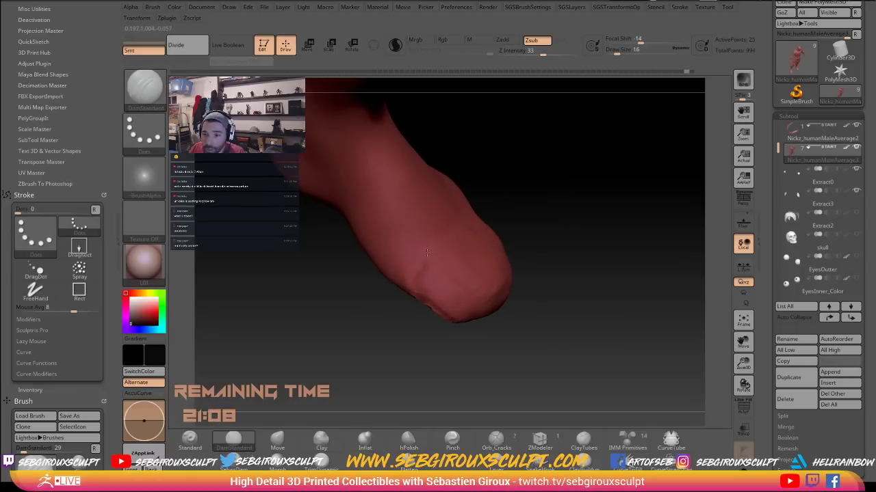
key(space)
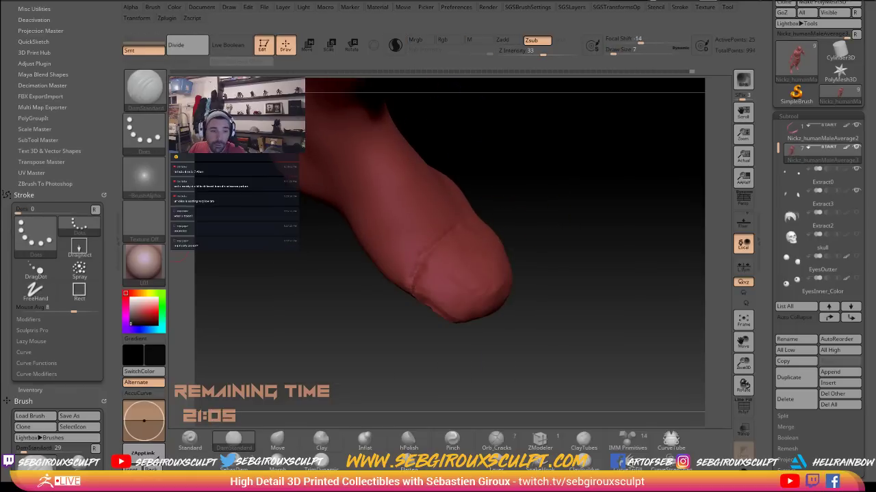
Bring back the Talon_Ref_v1.png reference and examine the boots of the black-and-white full figure
drag(565, 277, 572, 253)
drag(0, 39, 471, 39)
drag(480, 116, 274, 116)
drag(514, 393, 507, 276)
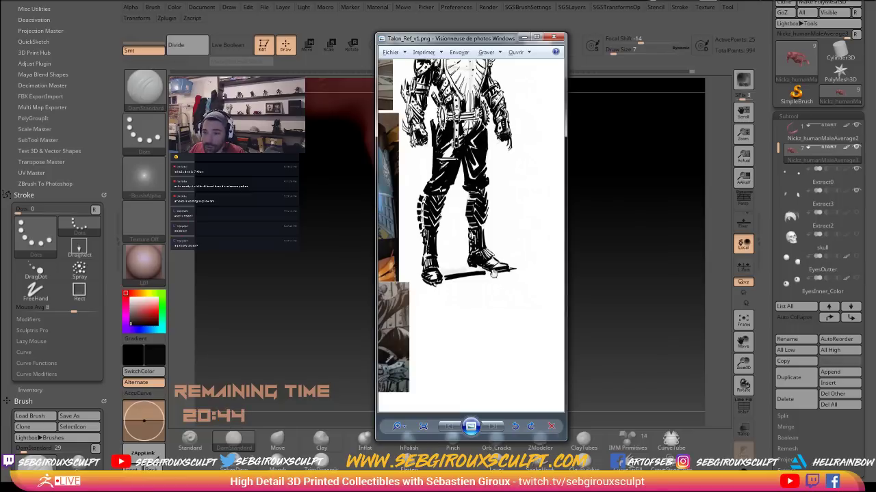
Move the reference image aside and carve a toe-cap seam across the foot with the DamStandard brush at draw size 7
drag(491, 39, 0, 65)
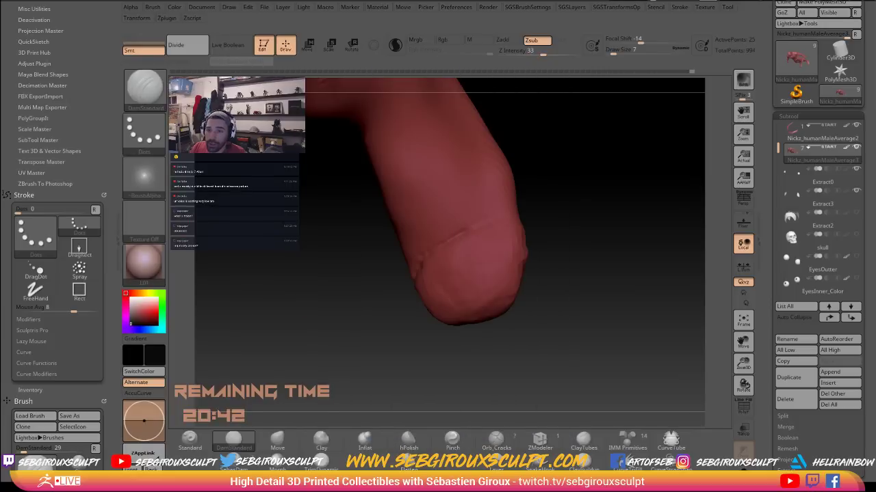
mouse_move(592, 248)
mouse_down()
mouse_move(468, 225)
mouse_move(547, 212)
mouse_move(509, 208)
mouse_up()
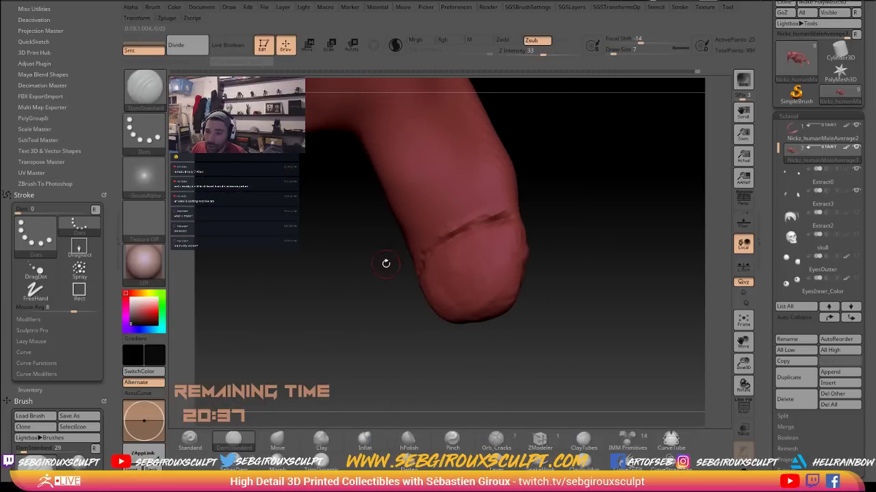
mouse_move(385, 262)
mouse_down()
mouse_move(438, 239)
mouse_move(465, 257)
mouse_move(557, 283)
mouse_move(558, 296)
mouse_move(472, 308)
mouse_up()
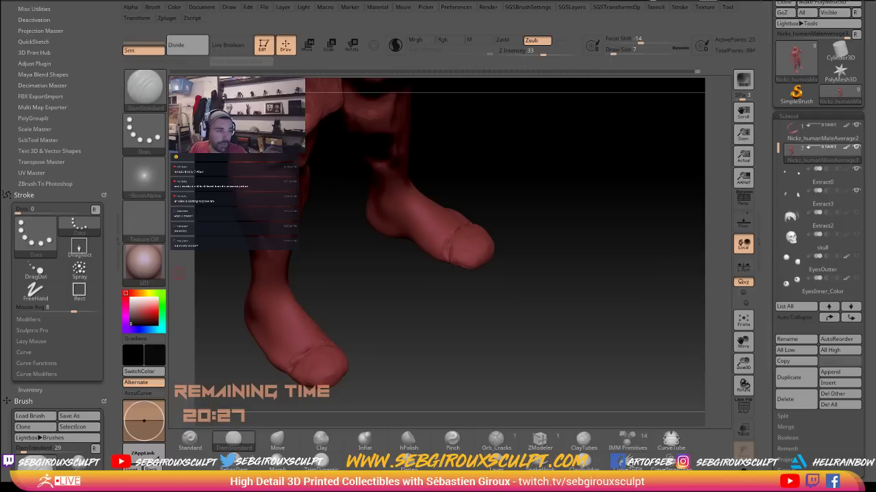
Reshape the front of the feet with the Move brush and quick-save the project
mouse_move(542, 305)
mouse_down()
mouse_move(531, 283)
mouse_move(500, 295)
mouse_move(495, 307)
mouse_up()
key(b)
key(m)
key(v)
key(space)
mouse_move(476, 262)
mouse_down()
mouse_move(520, 233)
mouse_move(450, 264)
mouse_move(520, 280)
mouse_move(513, 301)
mouse_up()
key(ctrl+s)
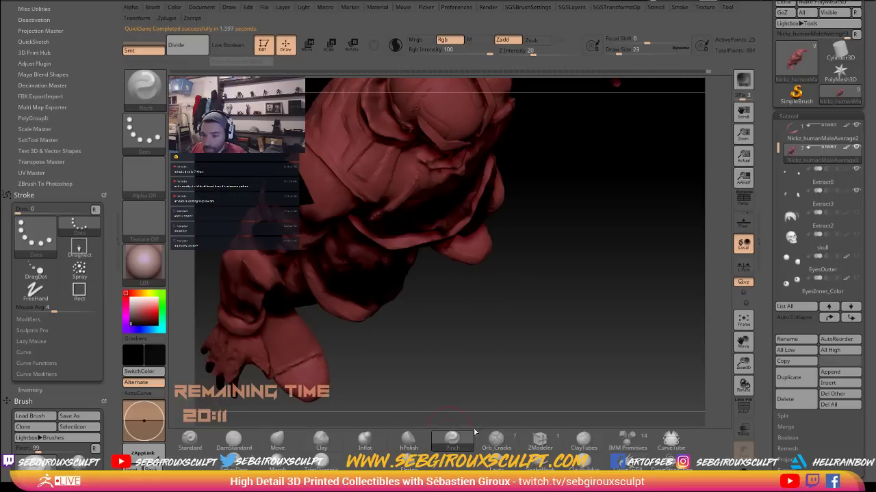
Flatten the surfaces of the toe caps with the hPolish brush at draw size 23
click(409, 440)
drag(506, 360, 492, 265)
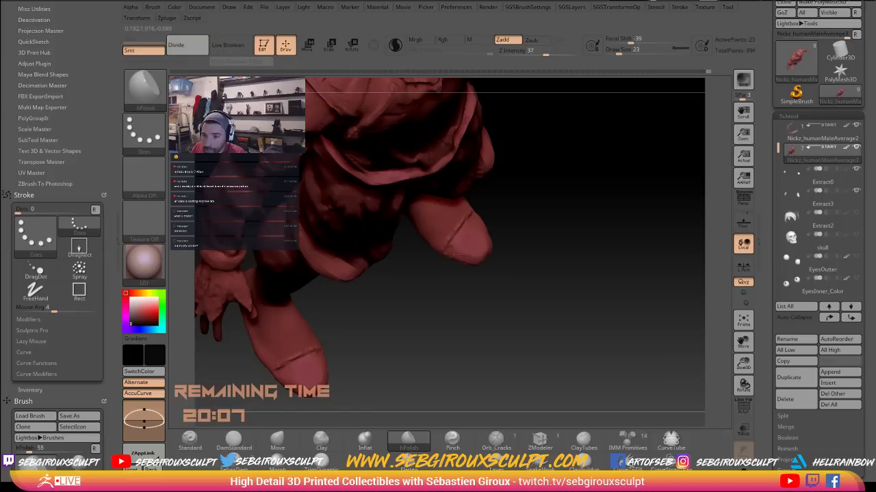
drag(537, 248, 486, 233)
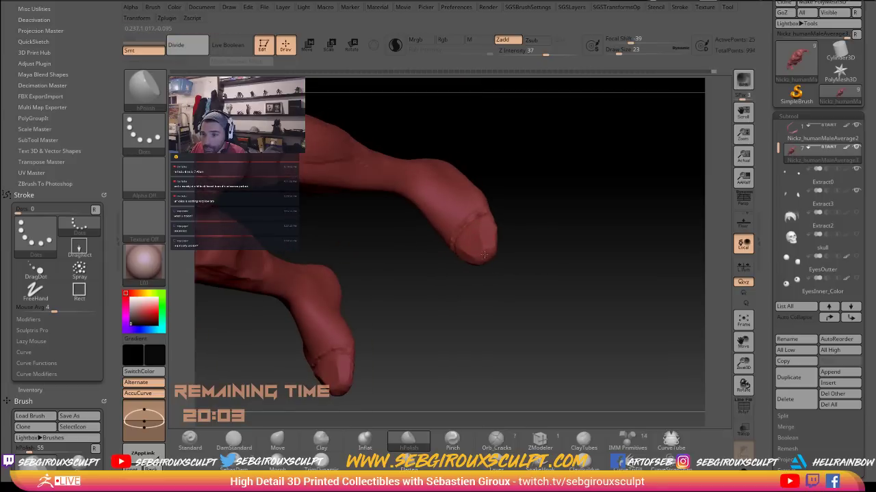
mouse_move(527, 251)
mouse_down()
mouse_move(505, 259)
mouse_move(552, 221)
mouse_move(525, 262)
mouse_move(483, 267)
mouse_move(541, 263)
mouse_move(444, 248)
mouse_move(454, 250)
mouse_up()
Adjust the toe and sole profile of the feet with the Move brush at draw size 71
key(space)
drag(509, 264, 494, 259)
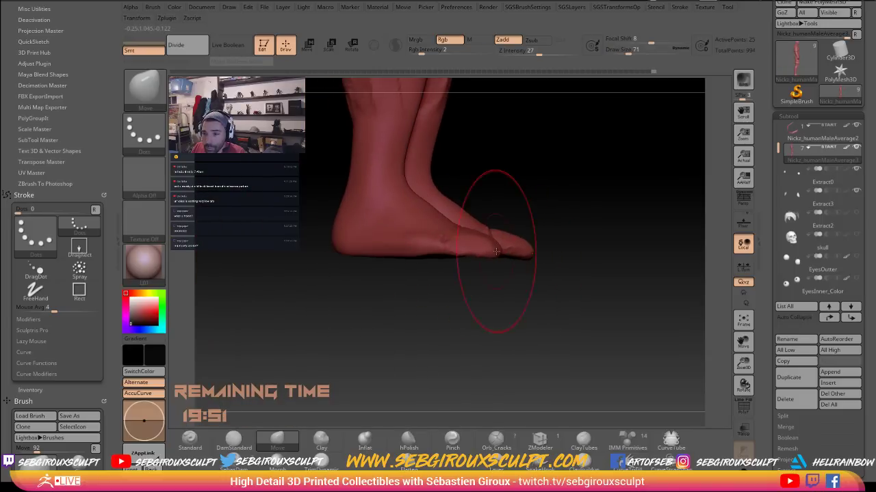
mouse_move(557, 230)
mouse_down()
mouse_move(559, 254)
mouse_move(549, 252)
mouse_up()
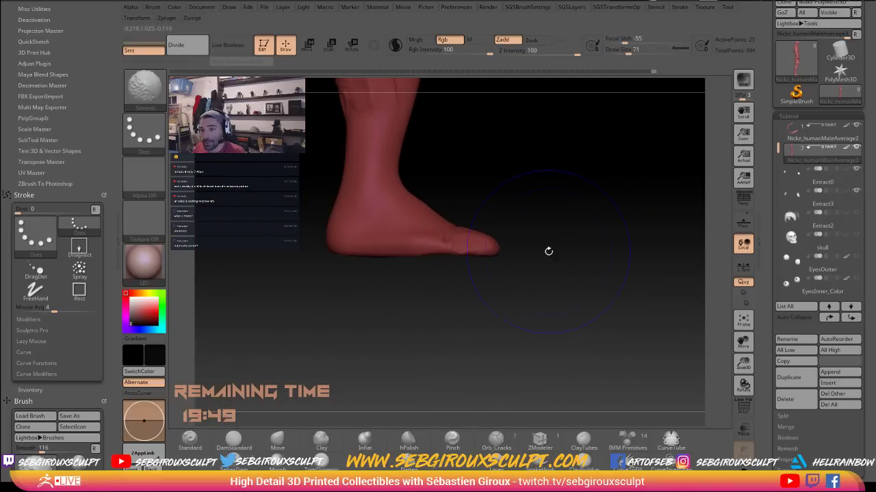
drag(447, 243, 444, 248)
mouse_move(508, 284)
mouse_down()
mouse_move(478, 286)
mouse_move(495, 297)
mouse_move(480, 241)
mouse_move(536, 327)
mouse_move(518, 215)
mouse_move(473, 274)
mouse_move(517, 288)
mouse_up()
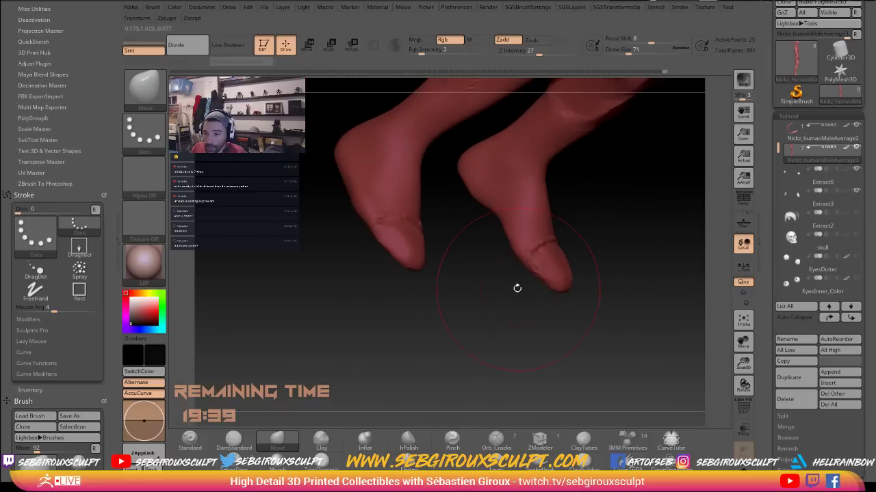
Build up a sole edge around the bottom of the foot with the ClayTubes brush at draw size 18
key(b)
key(c)
key(t)
key(space)
drag(538, 243, 523, 243)
key(space)
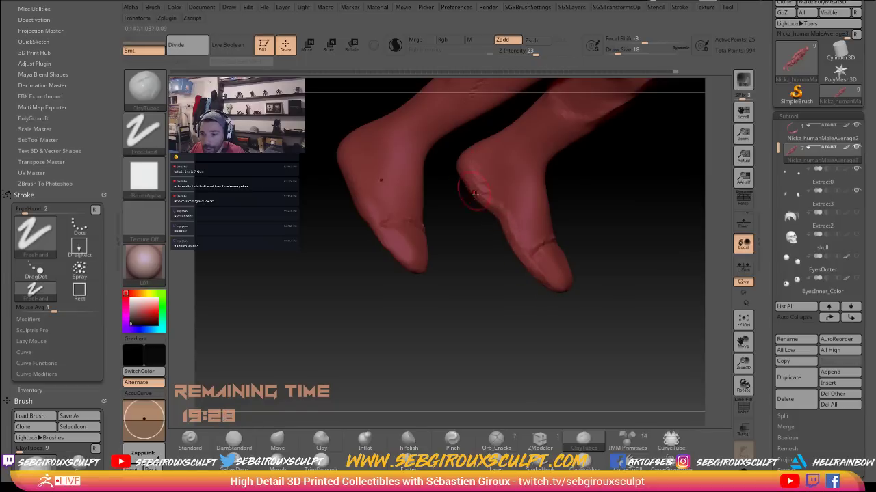
mouse_move(576, 302)
mouse_down()
mouse_move(556, 293)
mouse_move(578, 303)
mouse_move(592, 293)
mouse_up()
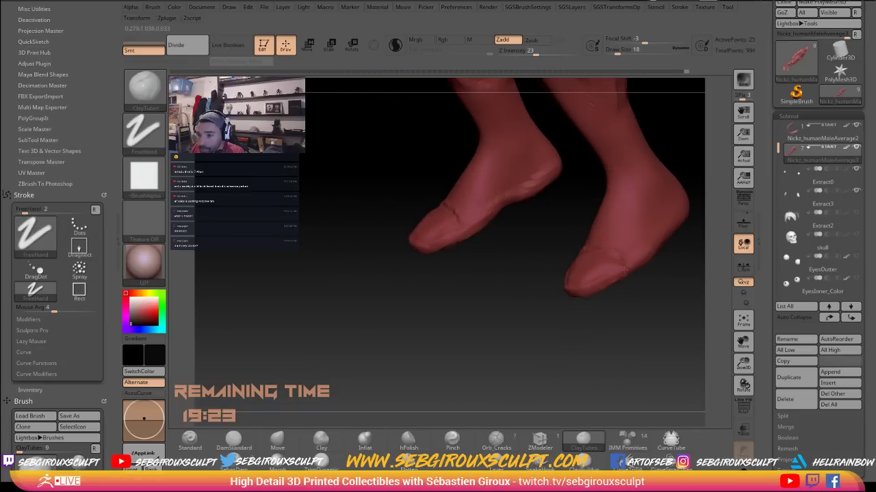
right_drag(624, 272, 648, 257)
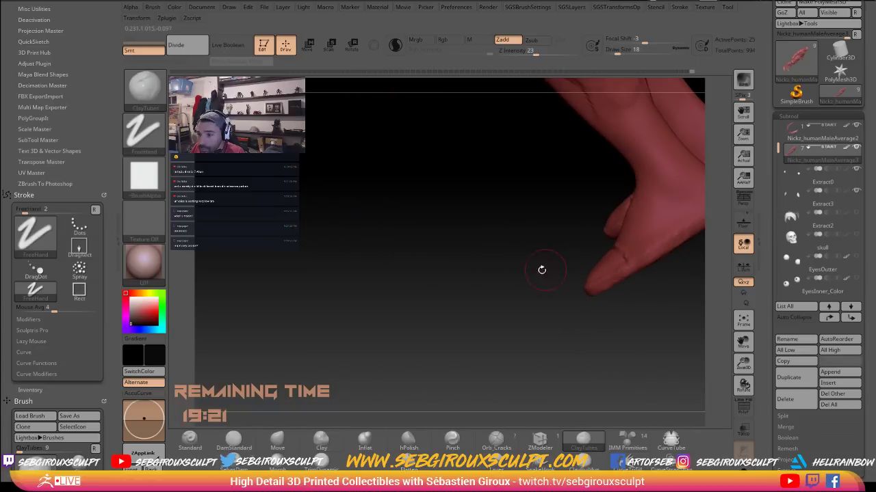
right_drag(542, 270, 620, 273)
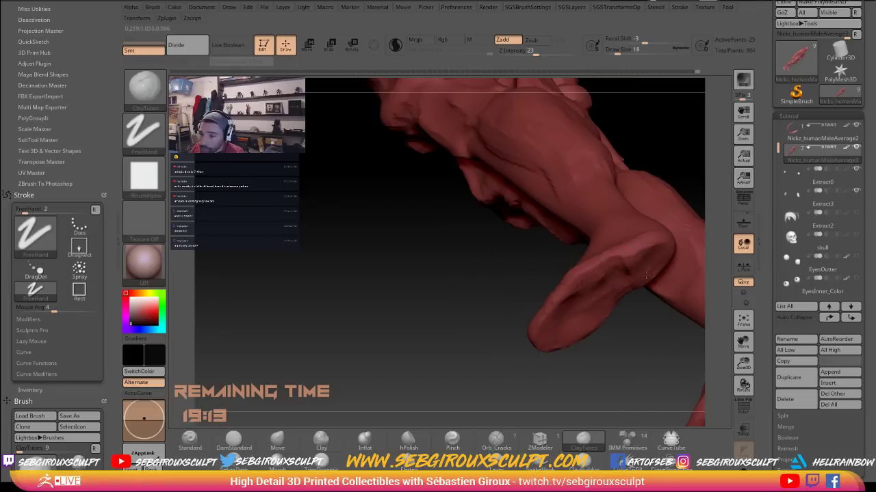
Shape the heel and arch profile with the Move brush at draw size 31
mouse_move(552, 245)
mouse_down()
mouse_move(494, 290)
mouse_move(575, 311)
mouse_move(531, 315)
mouse_up()
key(b)
key(m)
key(v)
key(space)
drag(627, 260, 633, 260)
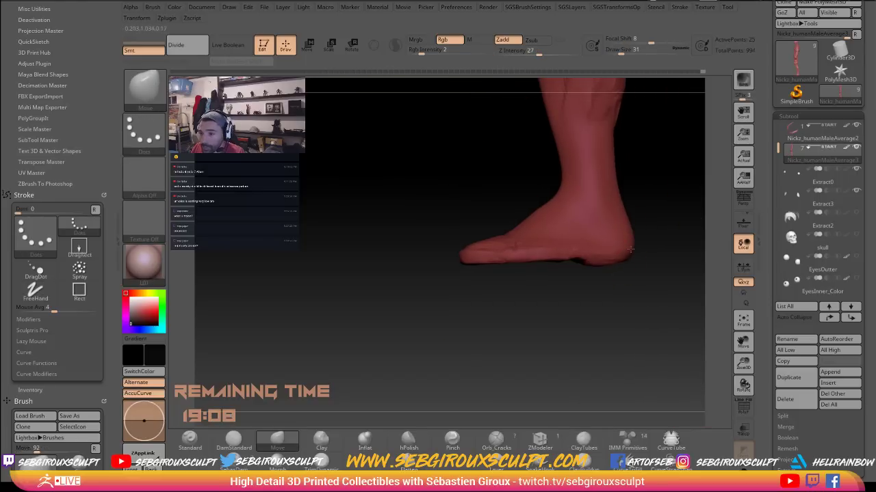
right_drag(608, 250, 594, 258)
key(space)
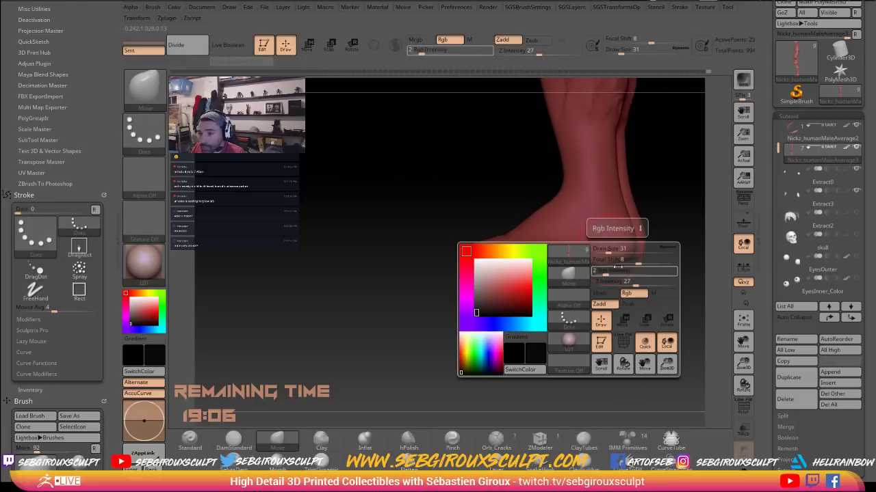
mouse_move(616, 280)
mouse_down()
mouse_move(624, 281)
mouse_move(615, 267)
mouse_move(631, 209)
mouse_up()
Fill out the underside of the foot with the ClayTubes brush at draw size 31
key(b)
key(c)
key(t)
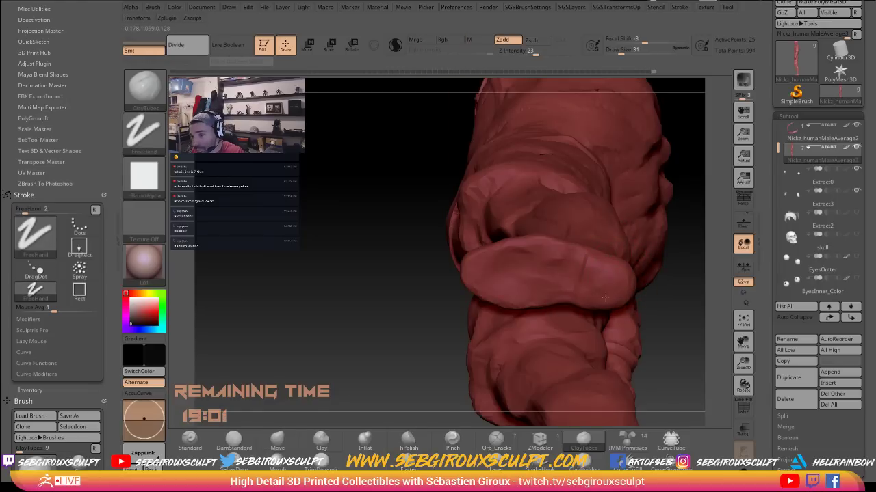
drag(671, 297, 301, 230)
Isolate the lower legs and feet by hiding the rest of the body, and frame them
ctrl+shift+drag(302, 165, 453, 362)
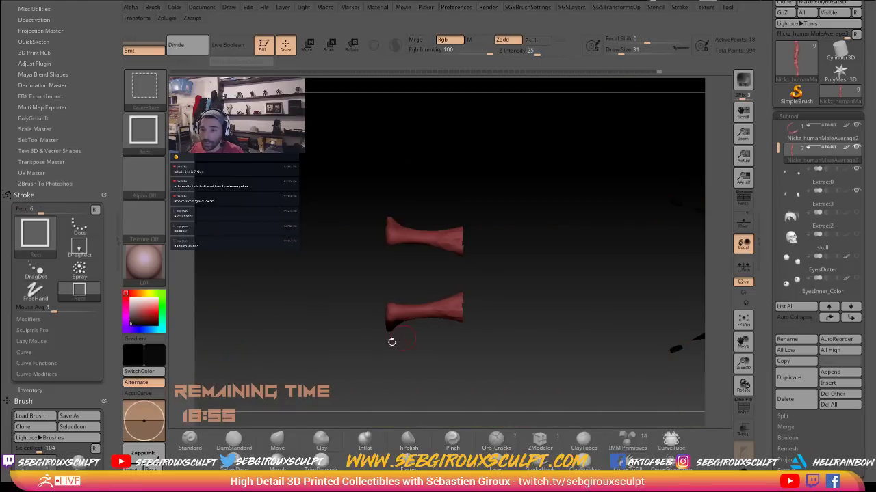
key(f)
drag(362, 180, 506, 271)
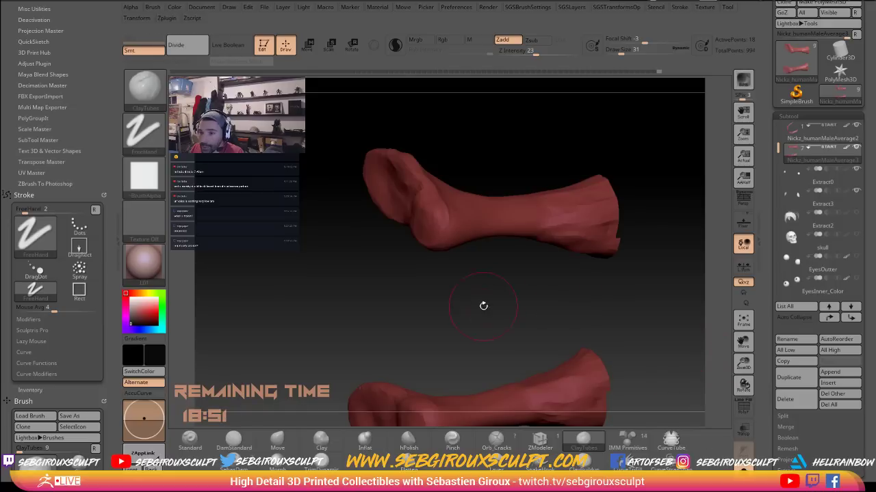
Carve the step between heel and arch on the underside with the ClayTubes brush in subtract mode
mouse_move(482, 305)
mouse_down()
mouse_move(474, 311)
mouse_move(459, 282)
mouse_up()
mouse_move(415, 210)
alt+mouse_down()
mouse_move(440, 194)
mouse_move(471, 197)
alt+mouse_up()
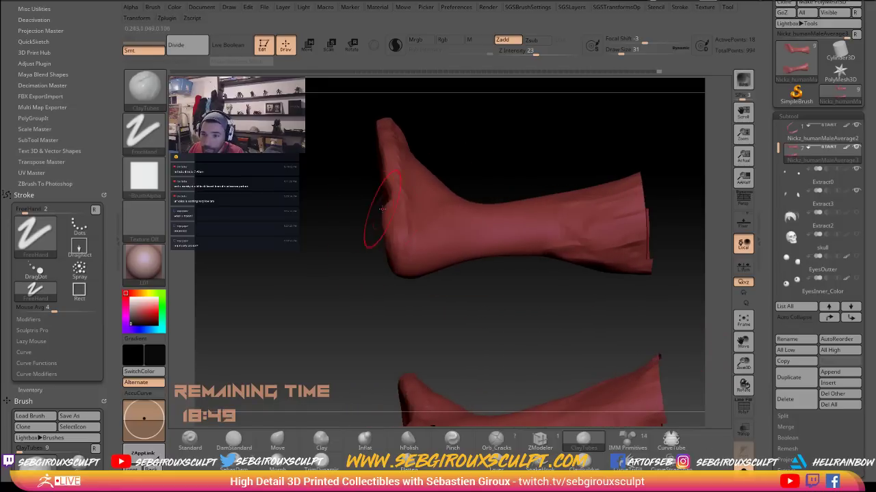
mouse_move(382, 290)
mouse_down()
mouse_move(409, 306)
mouse_move(366, 286)
mouse_move(335, 239)
mouse_up()
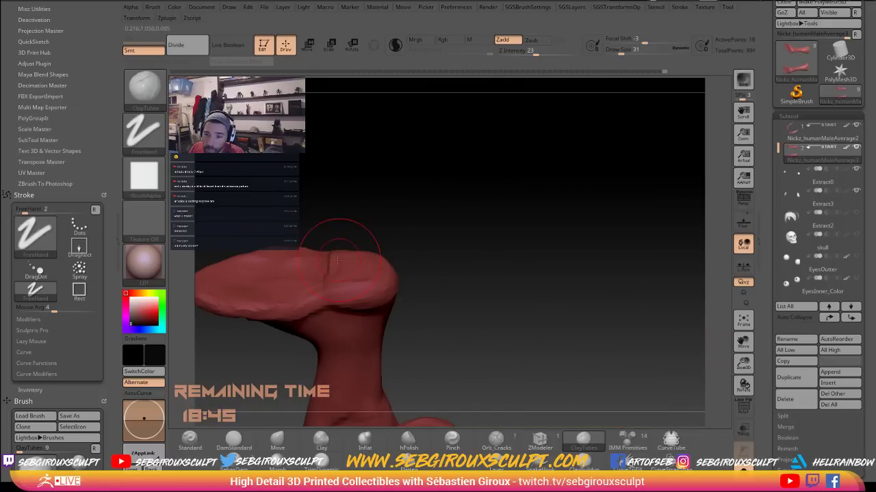
Flatten the bottom and sides of the boot heel with the hPolish brush at draw size 46
click(408, 439)
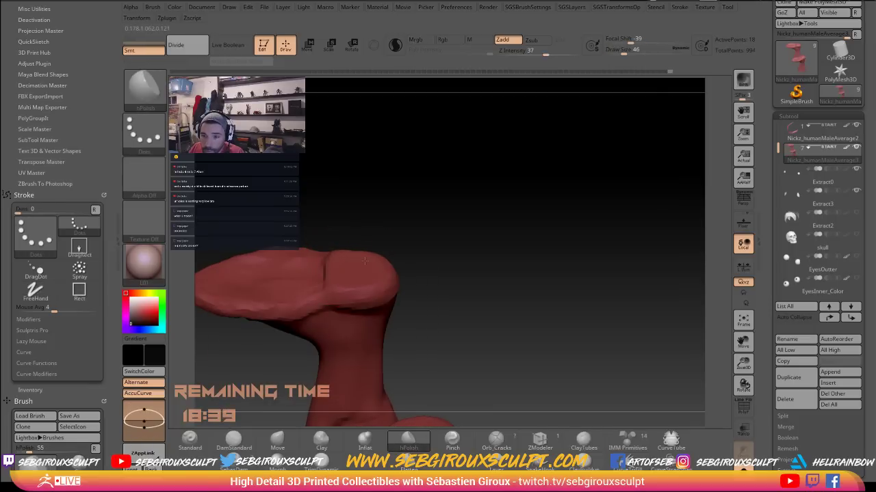
drag(424, 280, 377, 265)
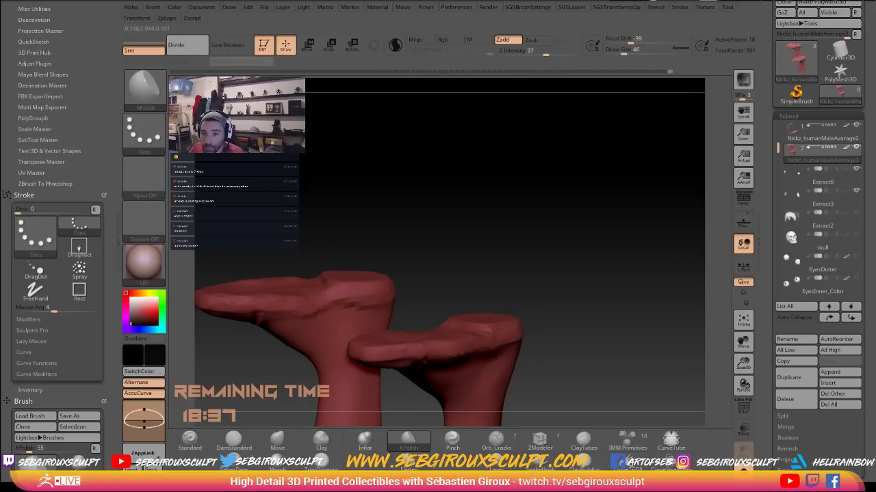
right_drag(389, 290, 407, 281)
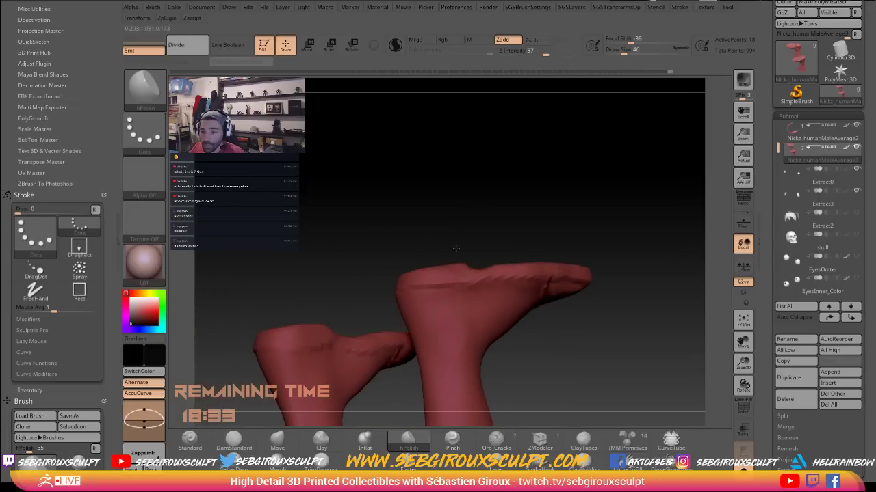
Refine the shape of the heel and sole with the Move brush
mouse_move(456, 248)
right_down()
mouse_move(450, 201)
mouse_move(411, 287)
right_up()
right_click(370, 329)
key(b)
key(m)
key(v)
mouse_move(410, 329)
right_down()
mouse_move(498, 329)
mouse_move(411, 268)
mouse_move(524, 322)
mouse_move(547, 211)
mouse_move(521, 186)
mouse_move(472, 171)
right_up()
Add volume to the front part of the sole with the ClayTubes brush at draw size 23
key(b)
key(c)
key(t)
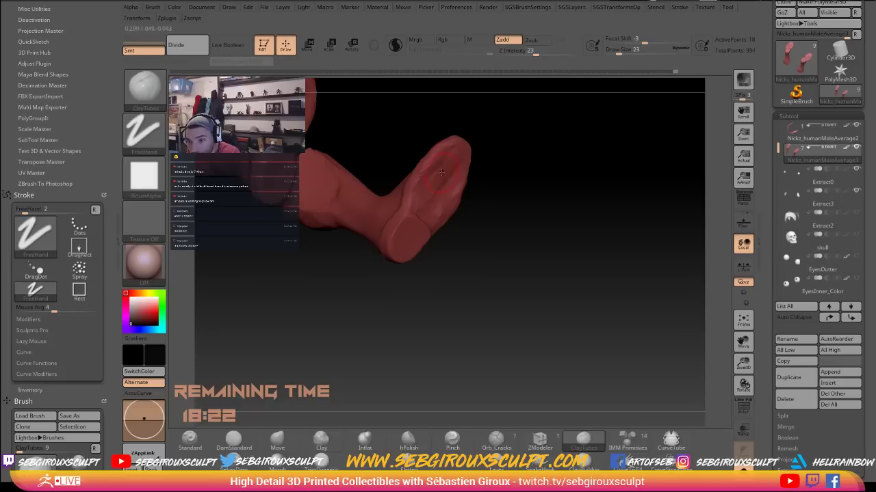
key(space)
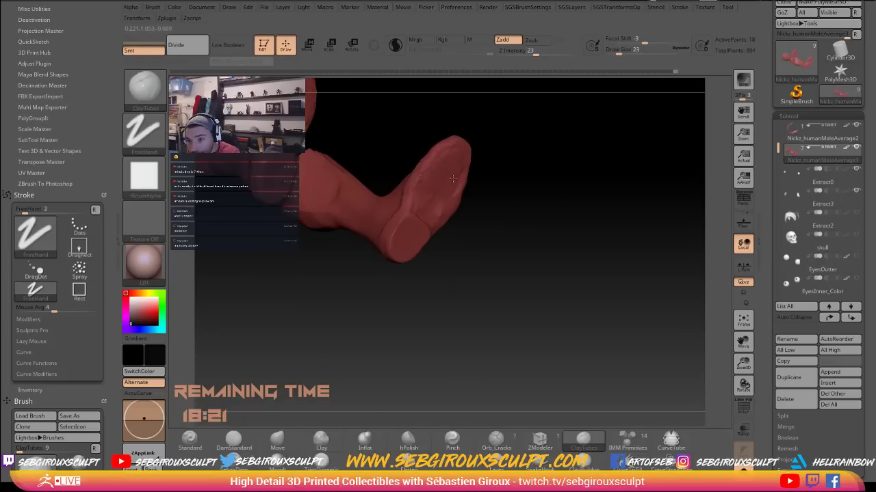
mouse_move(508, 199)
right_down()
mouse_move(505, 232)
mouse_move(451, 179)
right_up()
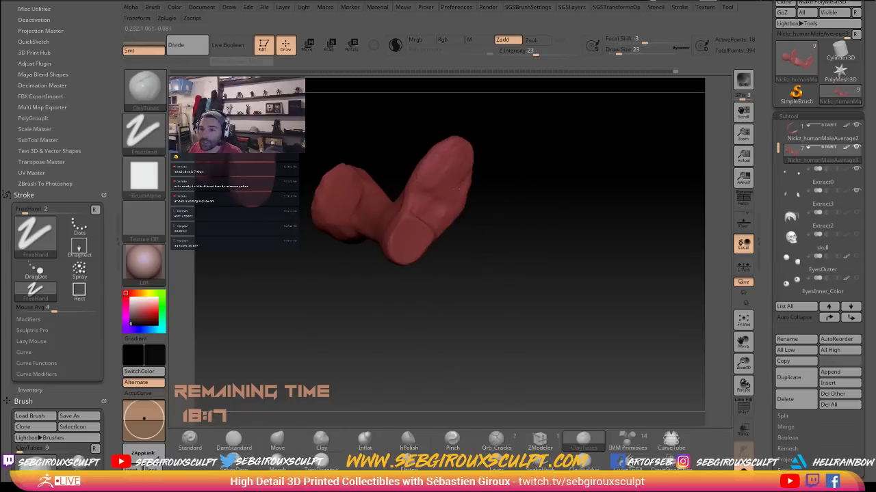
Adjust the outline of the front sole with the Move brush at draw size 23
right_drag(454, 205, 477, 201)
key(b)
key(m)
key(v)
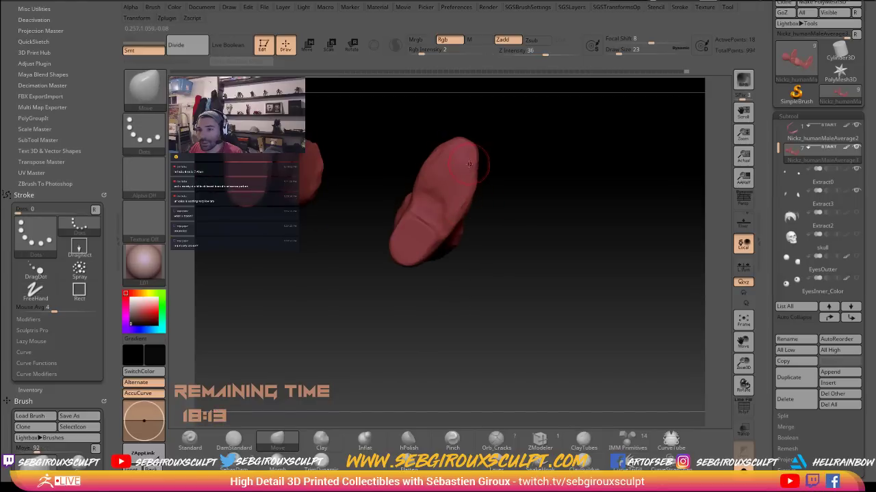
right_drag(504, 176, 440, 150)
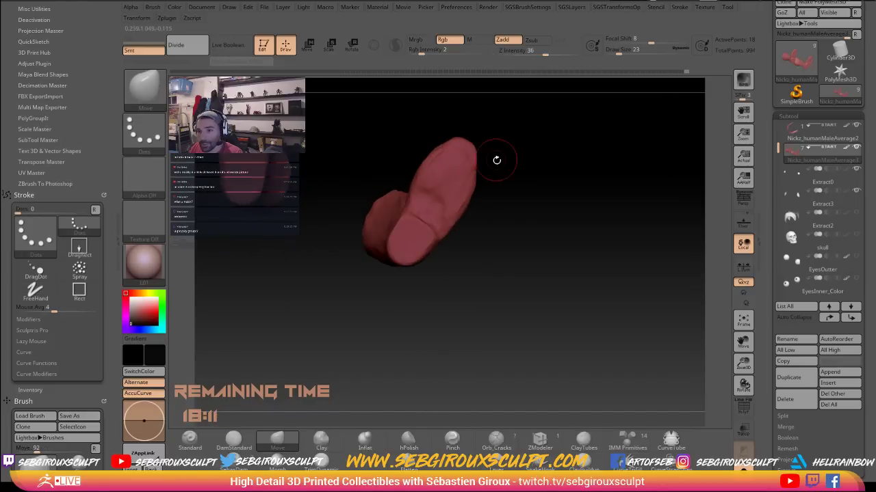
mouse_move(494, 156)
right_down()
mouse_move(559, 182)
mouse_move(545, 166)
mouse_move(541, 214)
mouse_move(527, 181)
mouse_move(571, 208)
right_up()
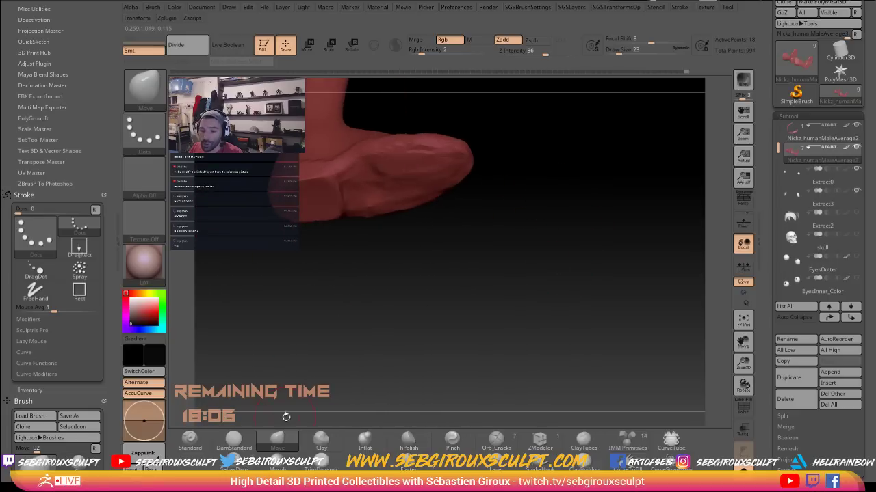
Carve a groove along the edge of the front sole with the DamStandard brush at draw size 13
click(233, 441)
key(space)
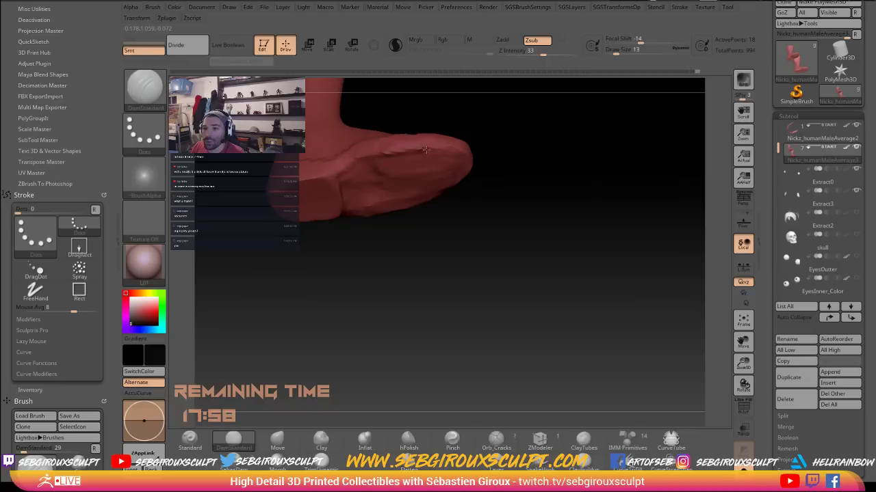
drag(499, 165, 474, 100)
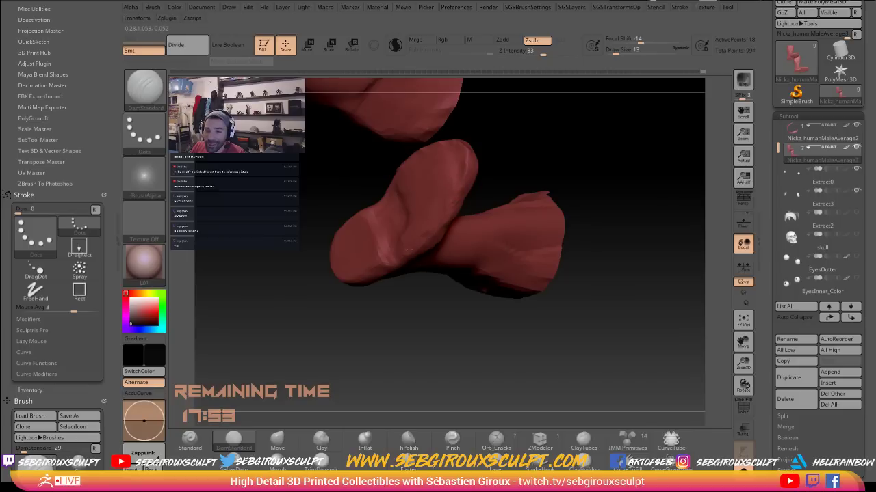
Correct the sole and arch profile from the side with the Move brush at draw size 23
mouse_move(387, 270)
right_down()
mouse_move(445, 314)
mouse_move(455, 344)
mouse_move(412, 346)
mouse_move(442, 282)
right_up()
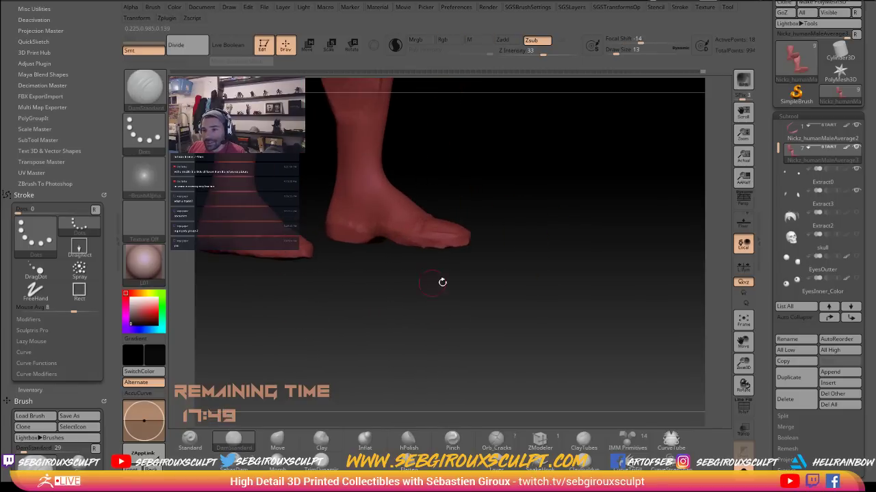
key(b)
key(m)
key(v)
key(space)
drag(403, 249, 405, 248)
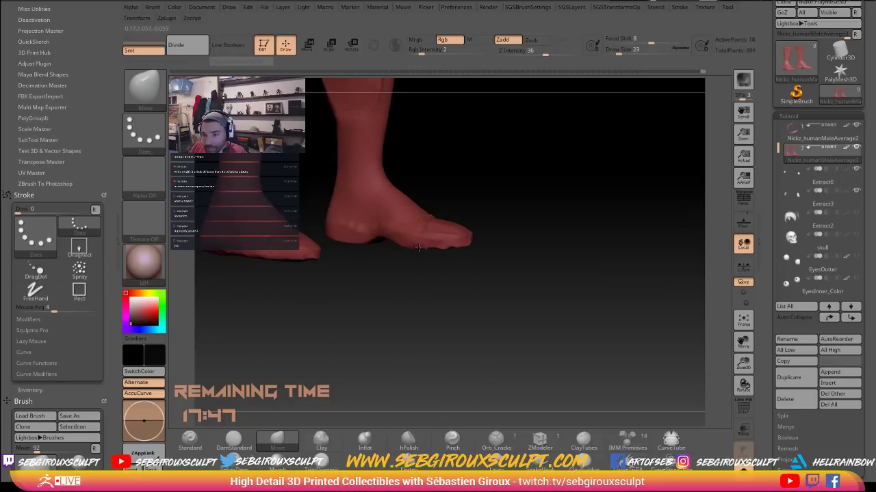
right_drag(419, 247, 395, 242)
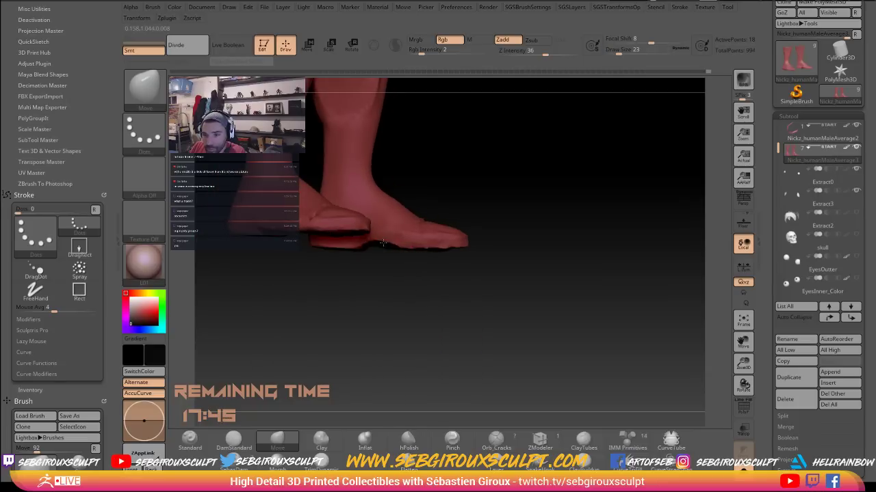
Carve the seam between the sole and the toe cap around the front of the foot with the DamStandard brush at draw size 12
mouse_move(385, 247)
right_down()
mouse_move(355, 242)
mouse_move(376, 266)
mouse_move(385, 315)
mouse_move(408, 284)
mouse_move(455, 349)
mouse_move(465, 332)
mouse_move(391, 348)
right_up()
click(233, 439)
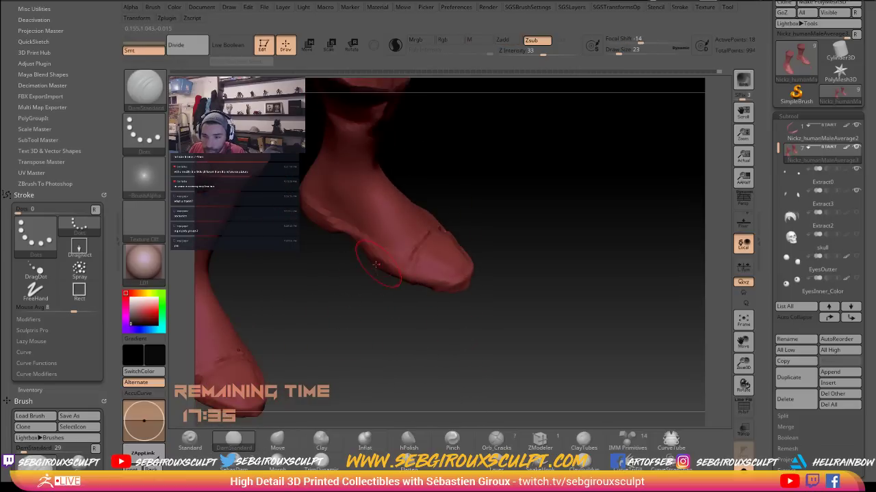
key(space)
key(space)
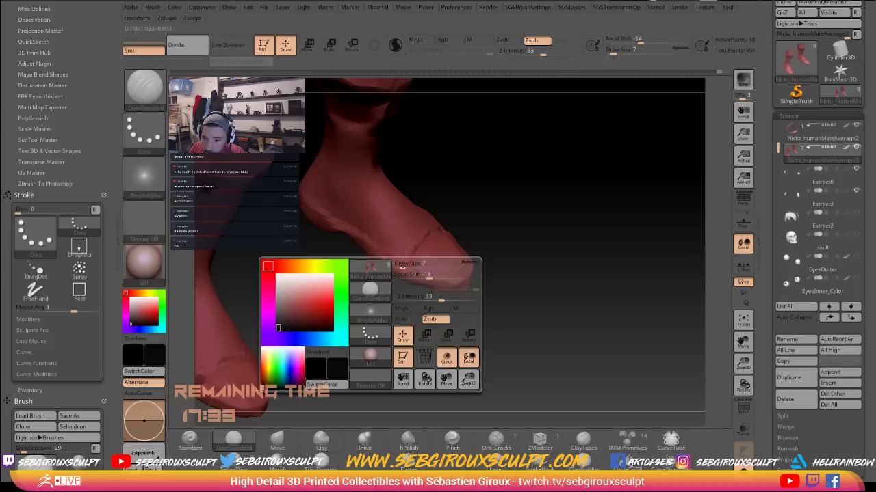
right_drag(404, 264, 398, 261)
key(space)
drag(398, 261, 403, 261)
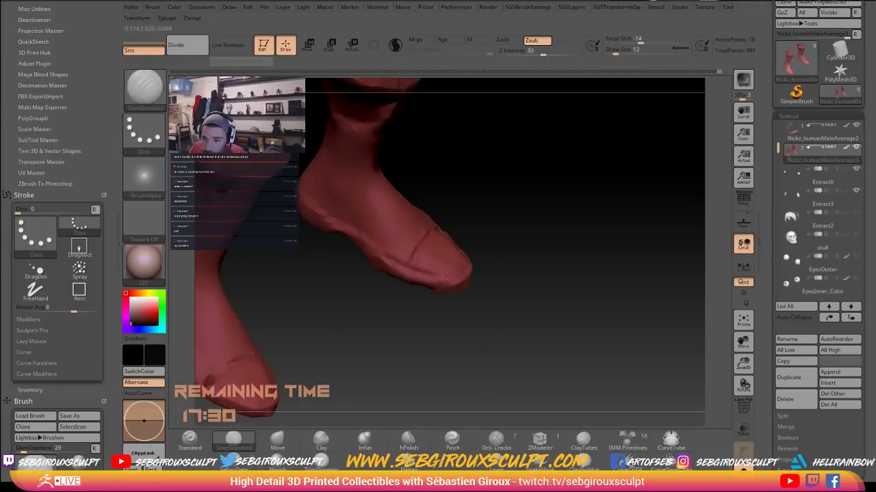
right_drag(457, 279, 452, 278)
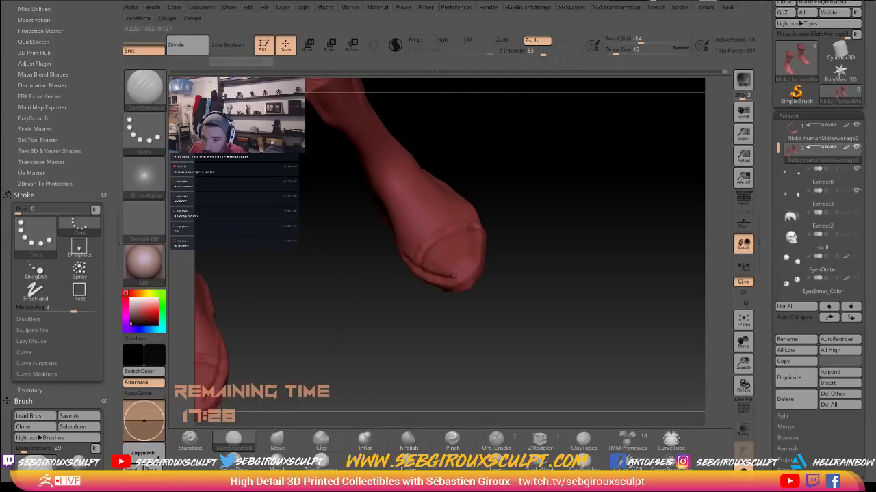
mouse_move(477, 241)
right_down()
mouse_move(491, 244)
mouse_move(482, 231)
right_up()
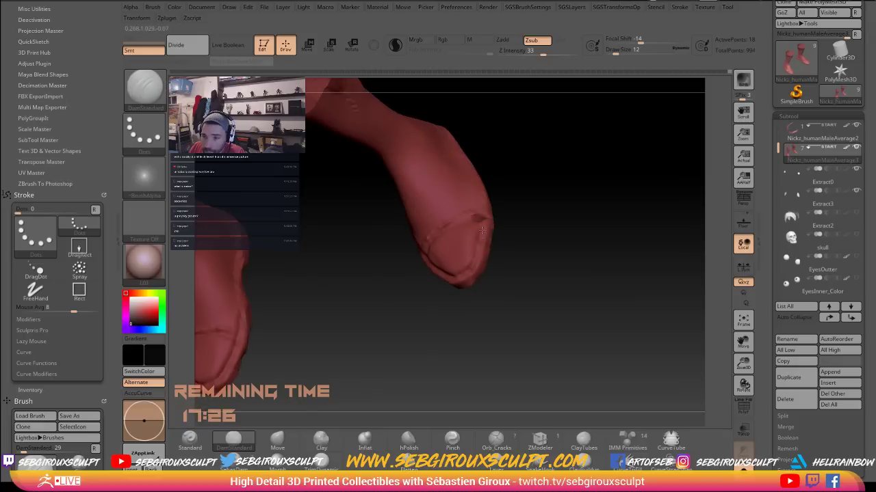
right_drag(525, 209, 567, 229)
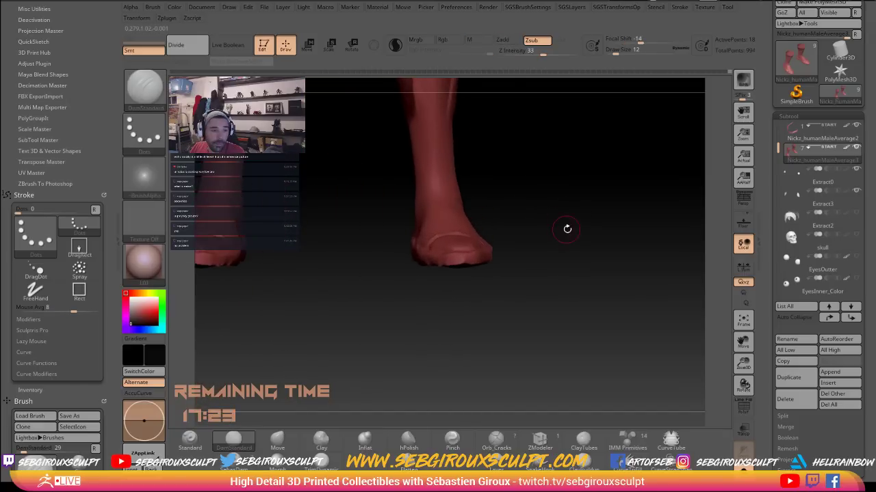
right_drag(436, 211, 537, 227)
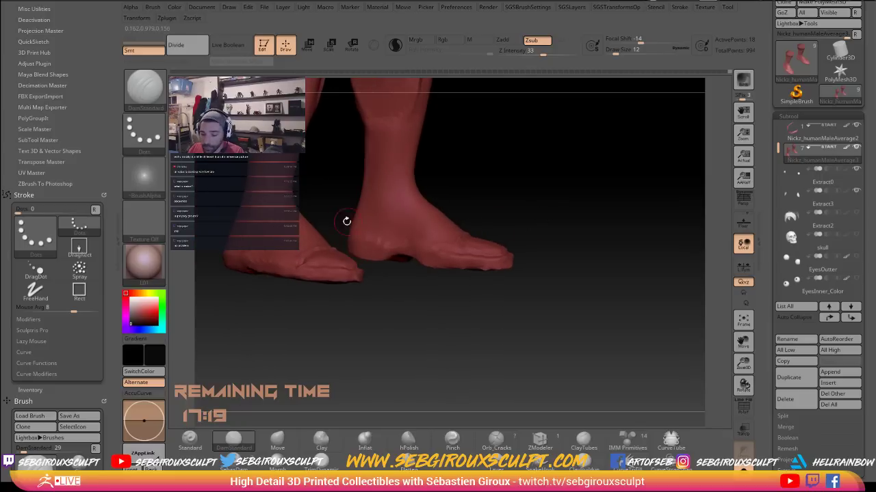
Build up the heel around the back of the foot with the ClayTubes brush at draw size 17
key(b)
key(c)
key(t)
key(space)
drag(353, 225, 365, 227)
mouse_move(365, 227)
right_down()
mouse_move(367, 217)
mouse_move(338, 229)
right_up()
drag(338, 226, 344, 221)
ctrl+right_drag(343, 222, 329, 258)
drag(321, 215, 313, 232)
right_drag(289, 206, 325, 217)
drag(331, 224, 347, 221)
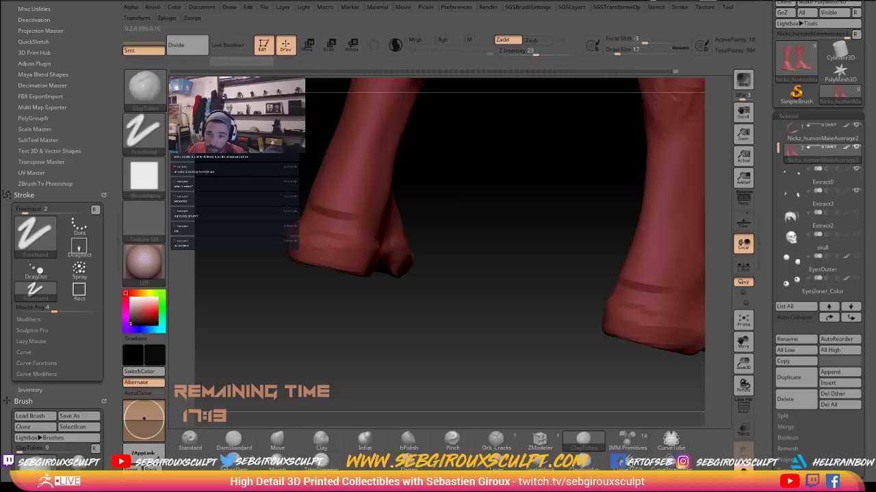
Turn on Sculptris Pro mode and soften the ridge above the heel, then switch the mode off again
right_drag(270, 206, 302, 205)
right_drag(366, 193, 383, 127)
click(395, 45)
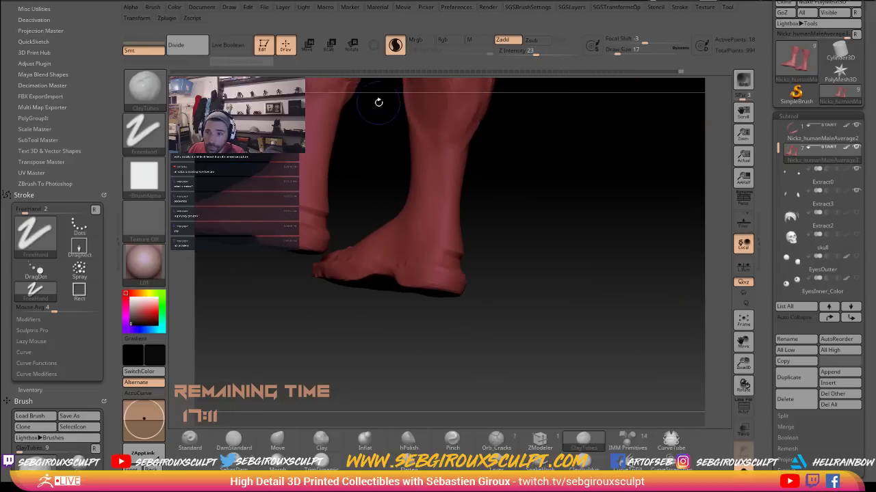
click(324, 200)
right_drag(349, 202, 380, 201)
ctrl+shift+drag(521, 213, 538, 229)
ctrl+shift+click(449, 225)
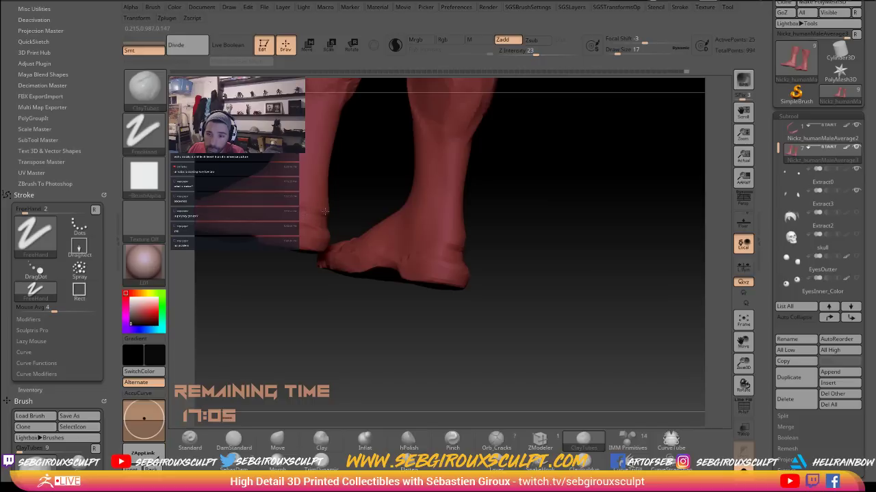
Refine the back and sides of the heel with the ClayTubes brush at draw size 17 and smooth the surface
right_drag(358, 198, 307, 203)
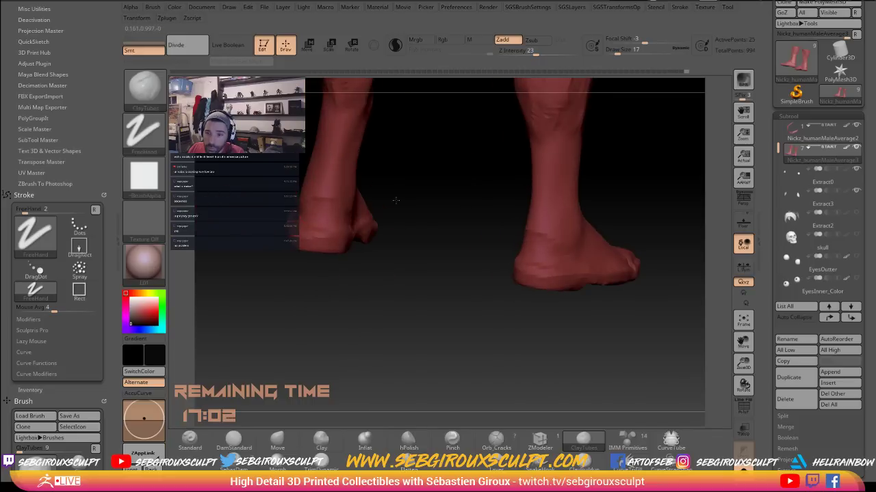
right_drag(395, 200, 332, 213)
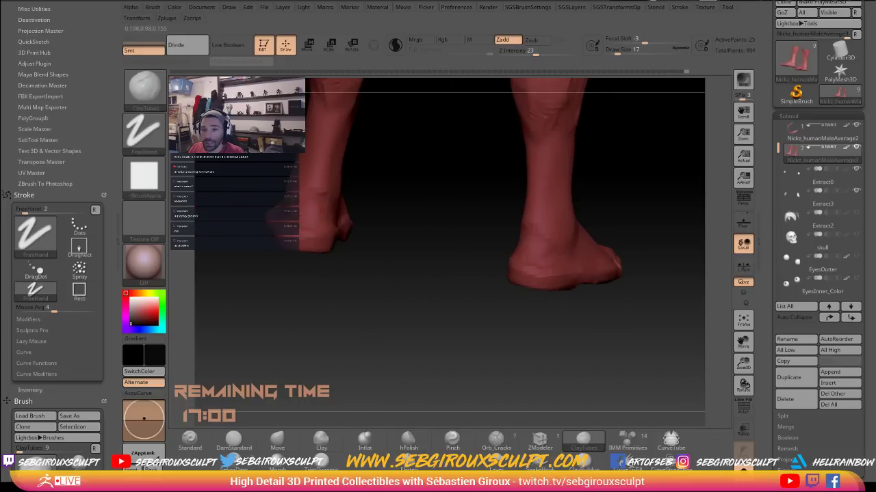
right_drag(373, 194, 430, 197)
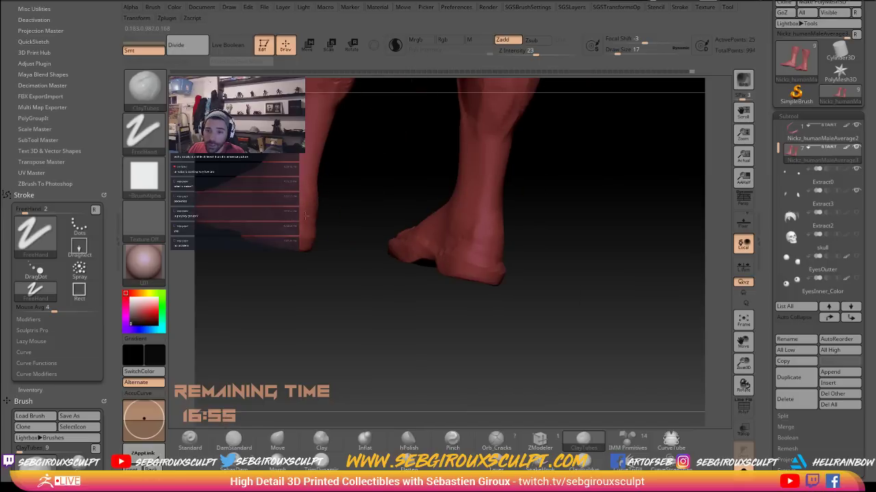
mouse_move(335, 198)
right_down()
mouse_move(445, 223)
mouse_move(527, 226)
right_up()
shift+drag(309, 202, 309, 213)
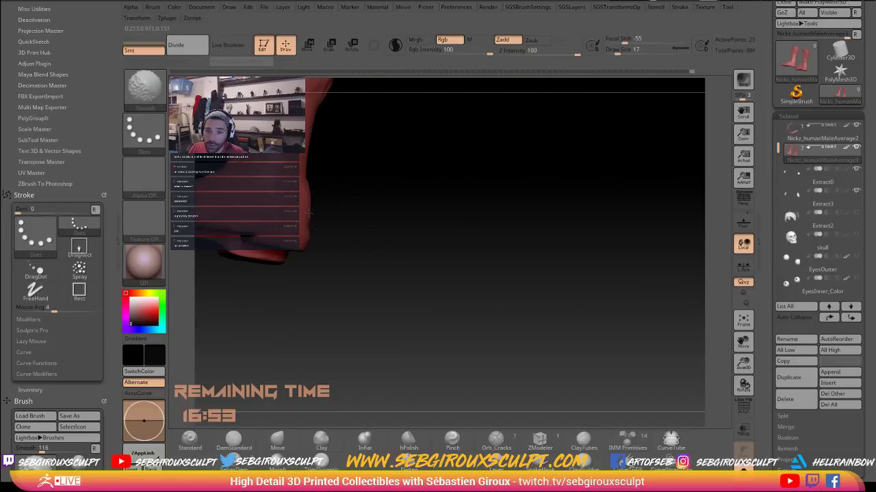
drag(373, 212, 298, 217)
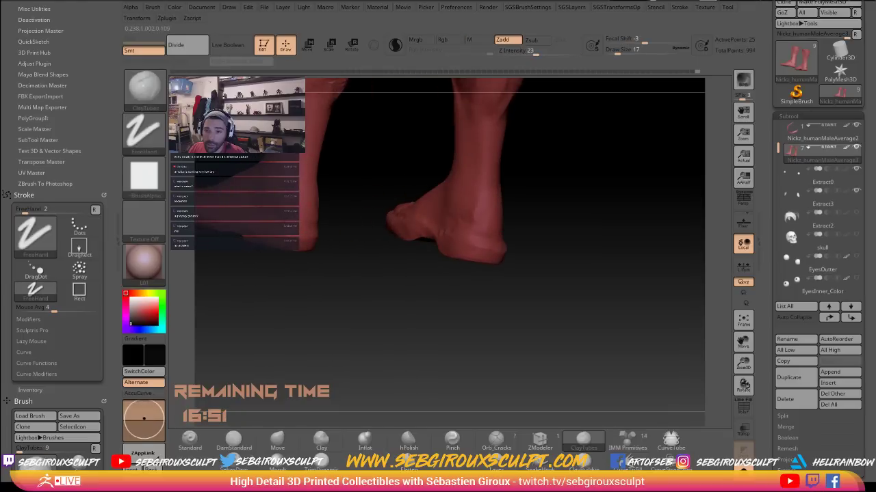
right_drag(363, 233, 325, 228)
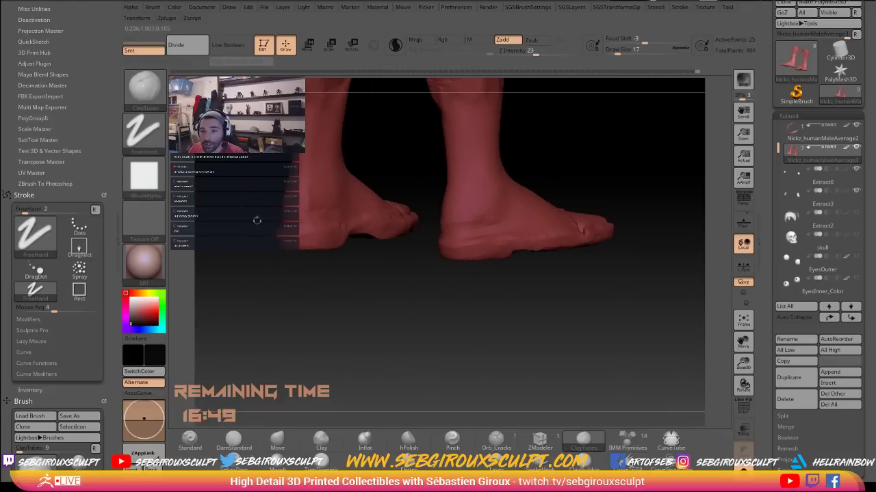
right_drag(256, 220, 324, 231)
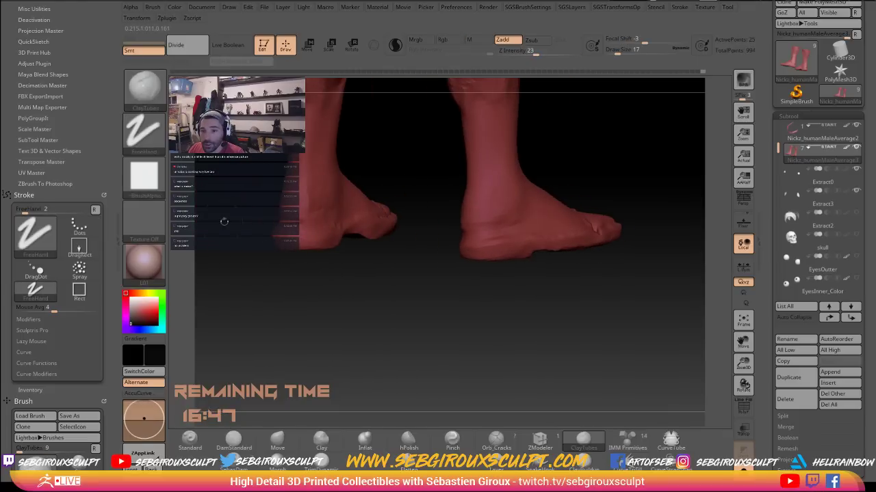
Reshape the back of the heel and ankle from the side with the Move brush at draw size 44
right_drag(225, 221, 186, 239)
right_drag(301, 287, 265, 284)
key(b)
key(m)
key(v)
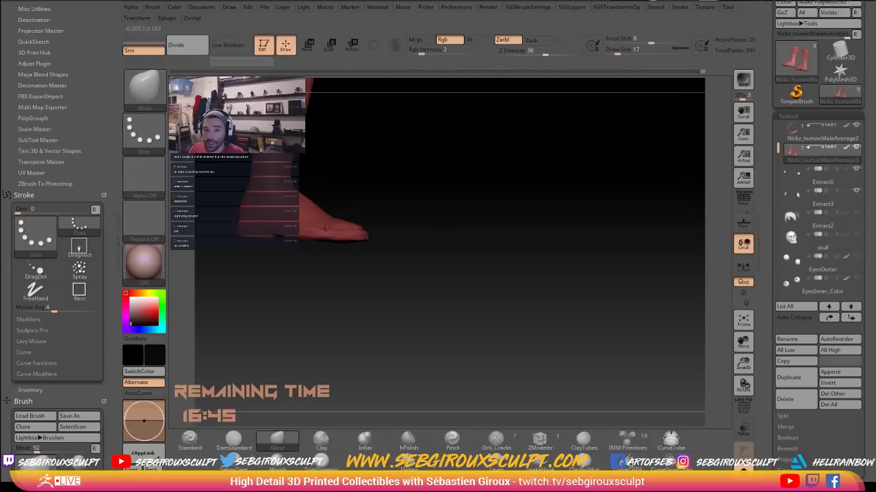
key(s)
drag(244, 206, 255, 200)
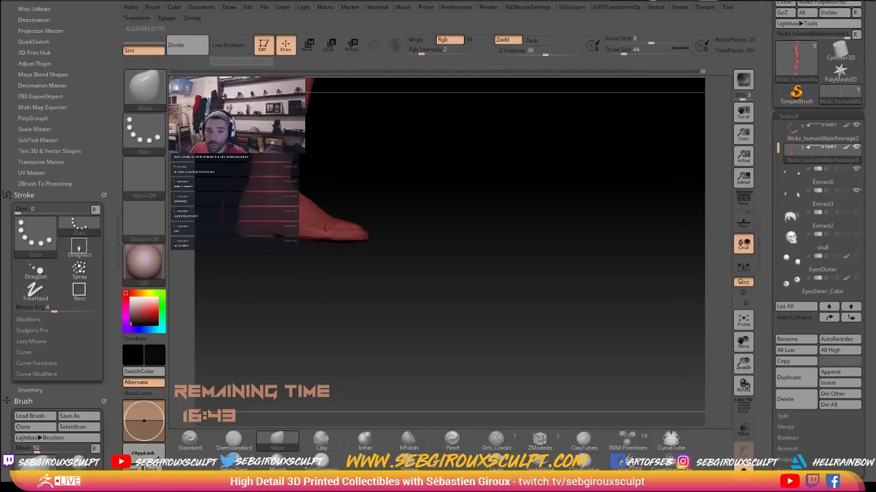
right_drag(256, 208, 281, 207)
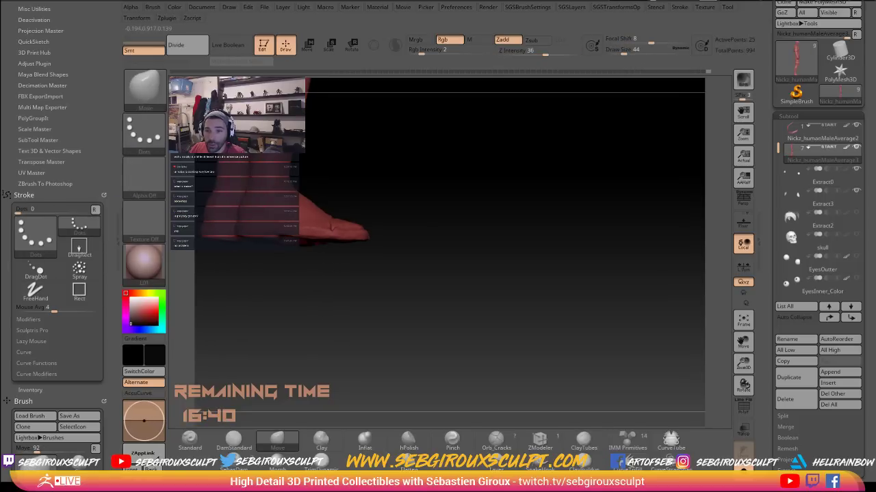
Adjust the leg profile around the knee from the side with the Move brush at draw size 132
mouse_move(353, 182)
right_down()
mouse_move(360, 189)
mouse_move(326, 143)
mouse_move(348, 171)
right_up()
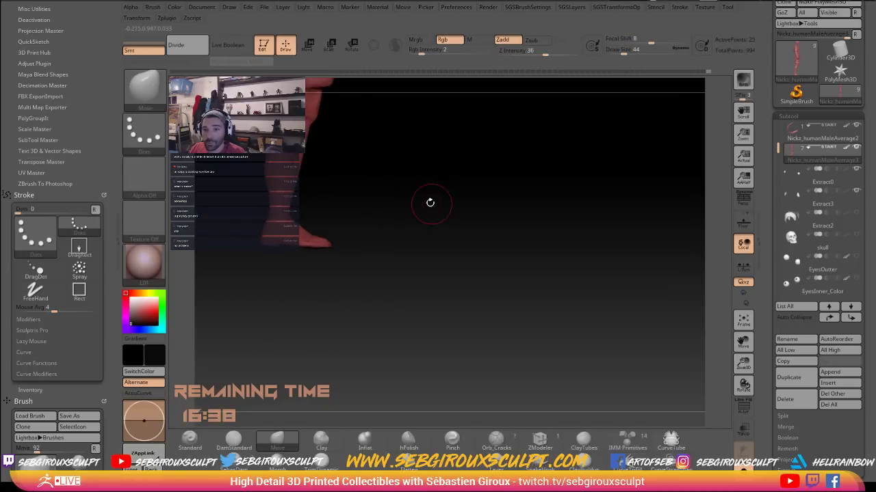
mouse_move(431, 202)
right_down()
mouse_move(407, 209)
mouse_move(451, 196)
mouse_move(445, 168)
mouse_move(455, 190)
mouse_move(451, 178)
mouse_move(460, 195)
mouse_move(505, 226)
right_up()
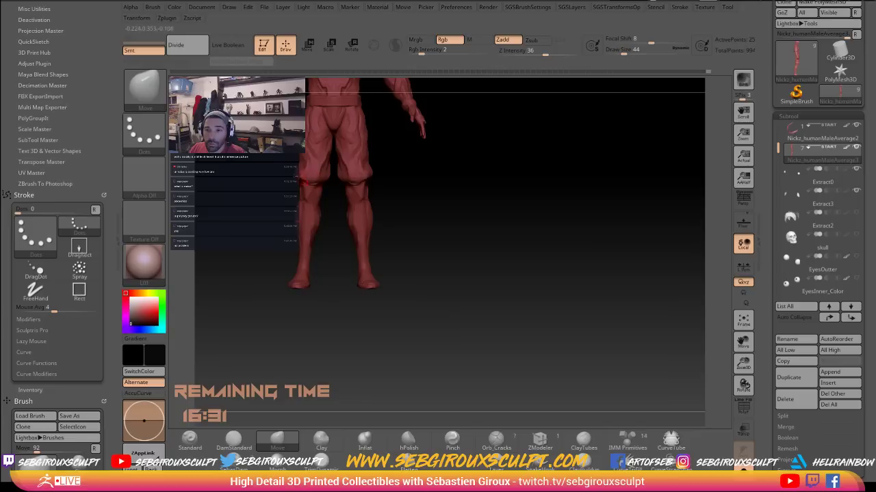
ctrl+right_drag(438, 207, 402, 228)
mouse_move(402, 228)
ctrl+right_down()
mouse_move(398, 244)
mouse_move(415, 240)
mouse_move(405, 237)
ctrl+right_up()
key(space)
drag(310, 230, 305, 214)
key(space)
key(space)
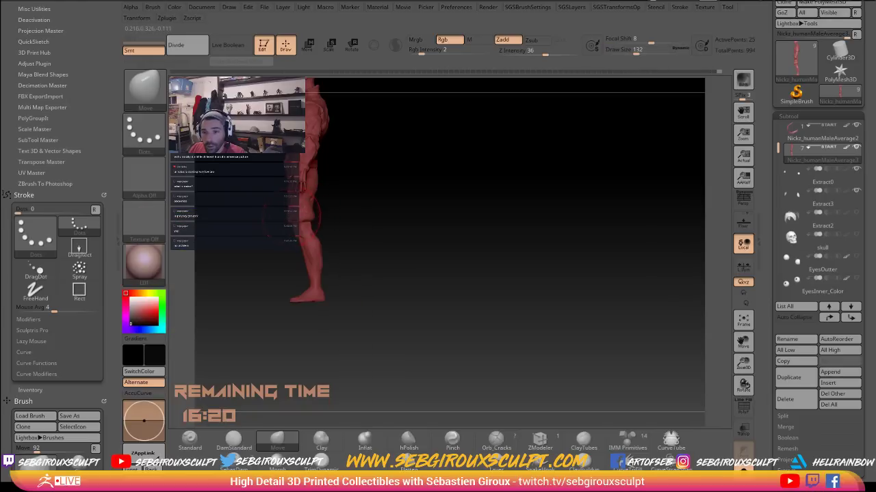
Adjust the hip and thigh profile from the side with the Move brush at draw size 145
mouse_move(339, 186)
right_down()
mouse_move(323, 182)
mouse_move(361, 182)
mouse_move(340, 185)
mouse_move(318, 164)
mouse_move(322, 180)
mouse_move(380, 183)
right_up()
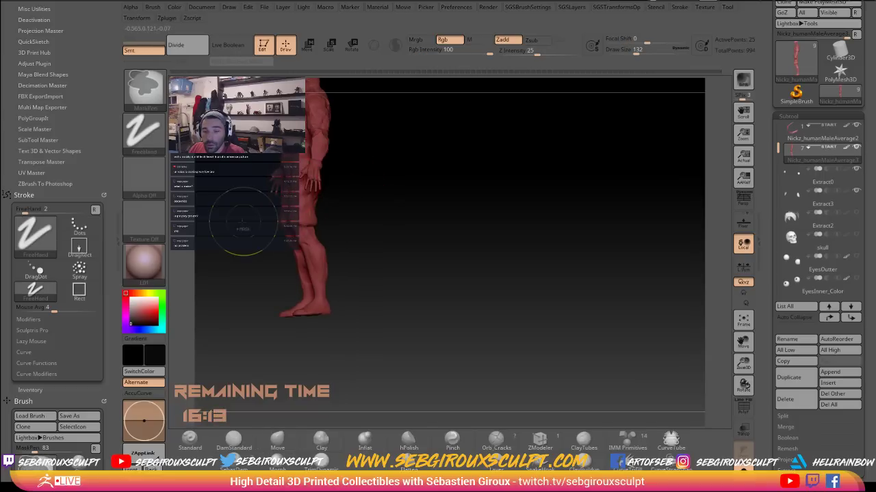
shift+right_drag(244, 239, 277, 186)
key(space)
drag(281, 186, 282, 186)
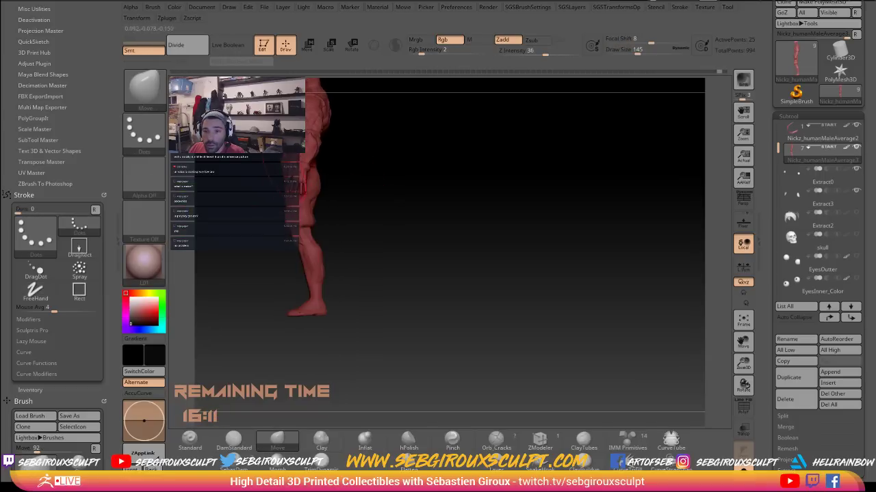
Mask the upper body down to the waist with the MaskLasso brush and invert the mask to cover the lower body
mouse_move(350, 162)
alt+right_down()
mouse_move(387, 201)
mouse_move(393, 196)
mouse_move(383, 191)
mouse_move(405, 188)
mouse_move(433, 191)
mouse_move(449, 209)
alt+right_up()
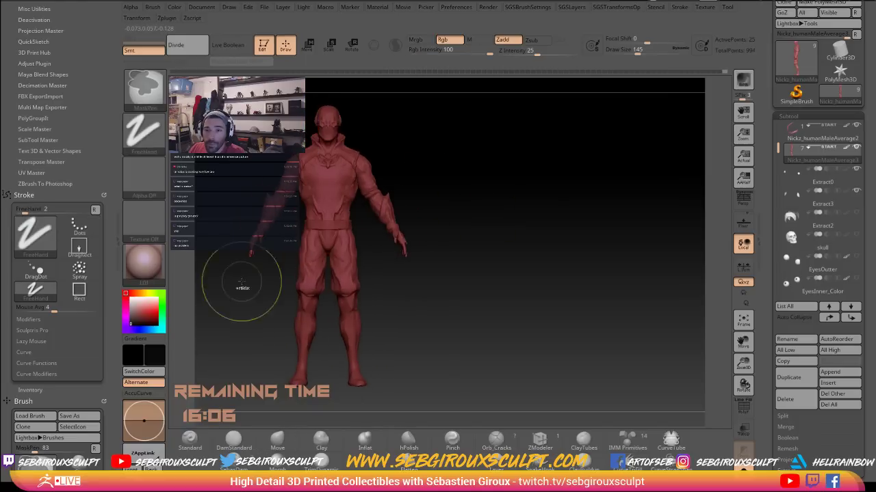
ctrl+click(162, 101)
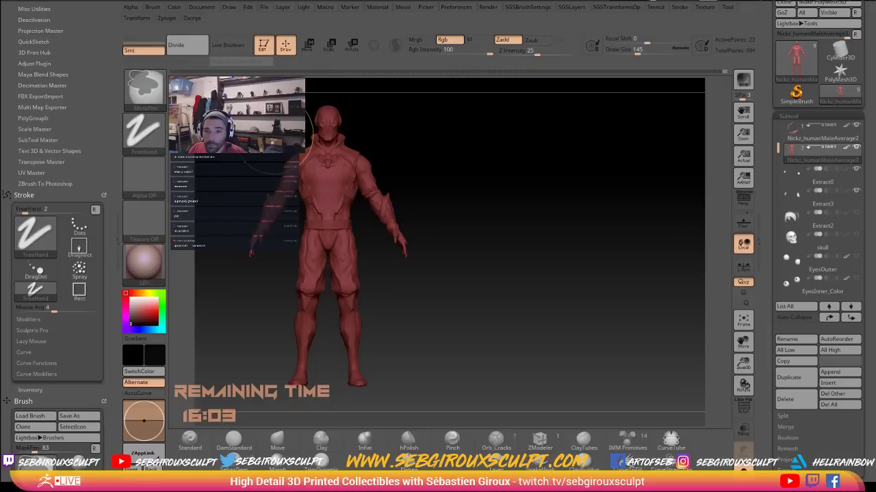
ctrl+click(156, 97)
ctrl+click(256, 137)
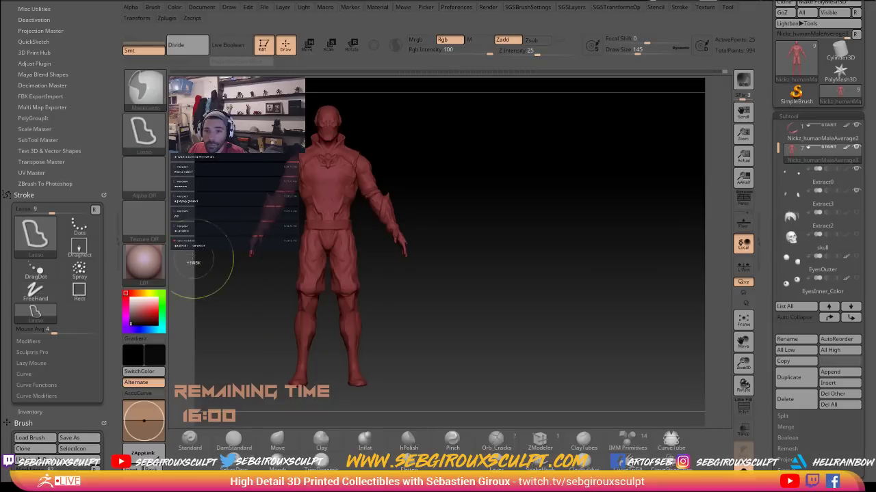
mouse_move(222, 262)
ctrl+mouse_down()
mouse_move(262, 257)
mouse_move(284, 221)
mouse_move(346, 207)
mouse_move(409, 267)
mouse_move(186, 180)
mouse_move(183, 205)
ctrl+mouse_up()
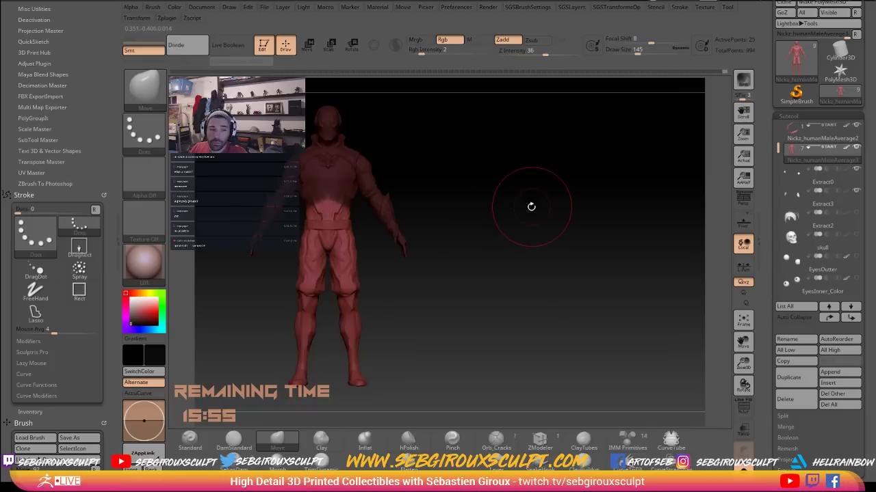
mouse_move(530, 205)
shift+mouse_down()
mouse_move(522, 196)
mouse_move(537, 209)
mouse_move(416, 202)
shift+mouse_up()
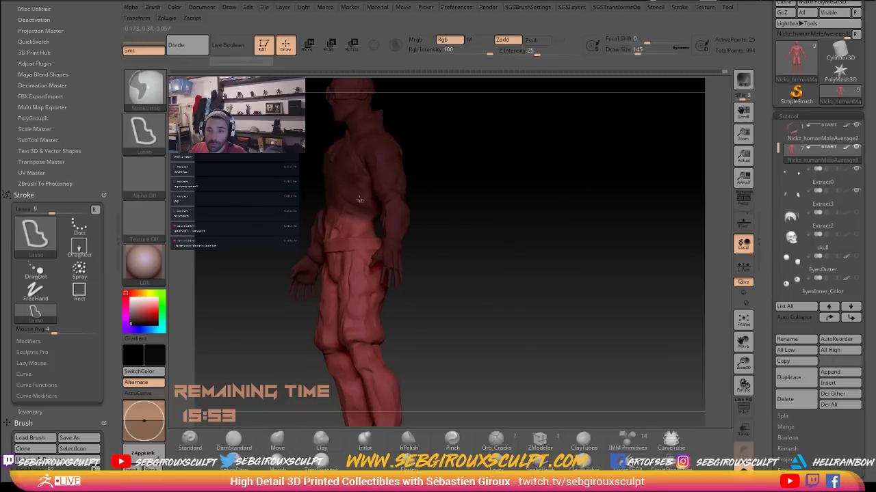
mouse_move(469, 198)
shift+mouse_down()
mouse_move(491, 203)
mouse_move(479, 195)
shift+mouse_up()
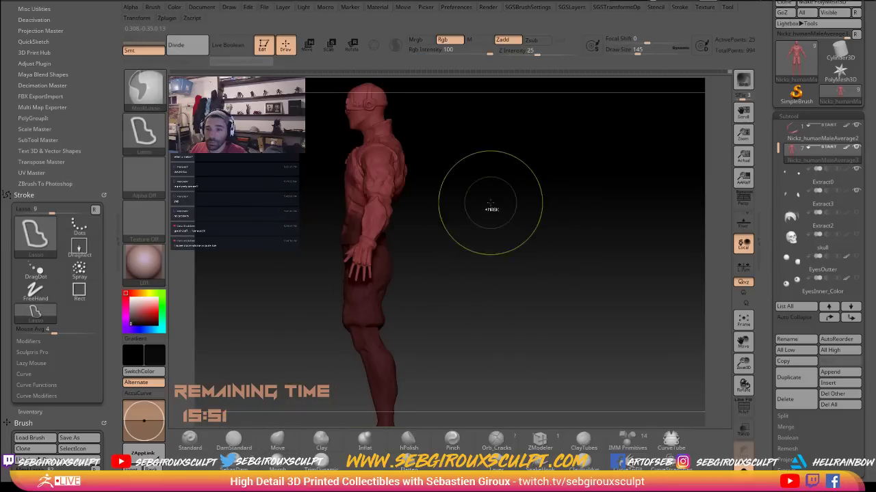
Rotate the unmasked upper body slightly forward at the waist with the transpose line, then clear the mask
click(355, 52)
mouse_move(355, 215)
mouse_down()
mouse_move(355, 107)
mouse_move(347, 132)
mouse_up()
key(q)
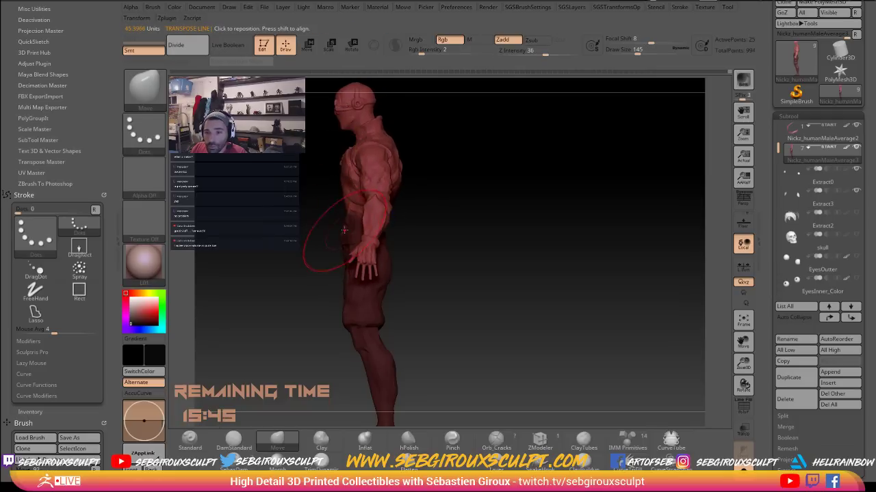
ctrl+drag(418, 233, 430, 248)
Correct the waist and torso shape with the Move brush, reducing the draw size from 145 to 101
drag(354, 238, 365, 231)
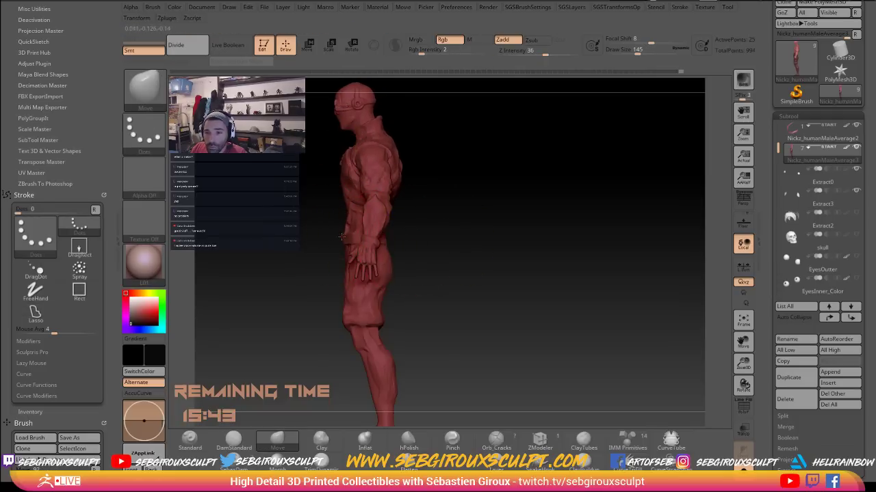
mouse_move(435, 240)
mouse_down()
mouse_move(383, 237)
mouse_move(461, 288)
mouse_move(361, 233)
mouse_move(502, 241)
mouse_move(414, 230)
mouse_move(391, 217)
mouse_up()
key(space)
click(363, 200)
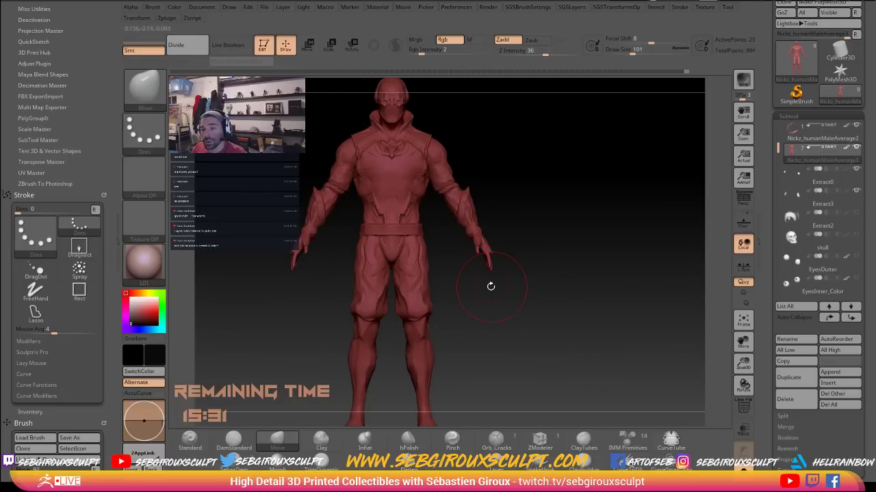
Adjust the shoulder and upper chest silhouette from the front with the Move brush, varying the draw size between 62 and 108
mouse_move(490, 286)
mouse_down()
mouse_move(547, 283)
mouse_move(497, 285)
mouse_move(513, 288)
mouse_move(418, 245)
mouse_move(372, 235)
mouse_move(392, 235)
mouse_move(555, 127)
mouse_up()
key(space)
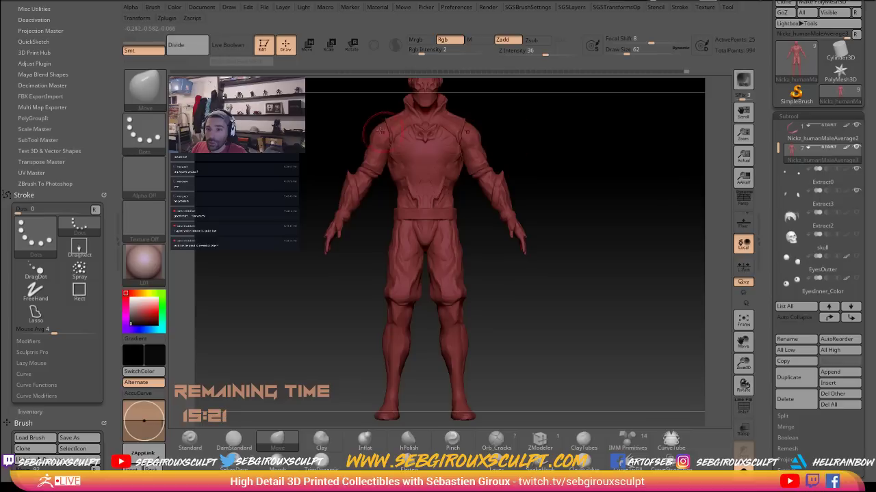
key(space)
drag(382, 132, 388, 135)
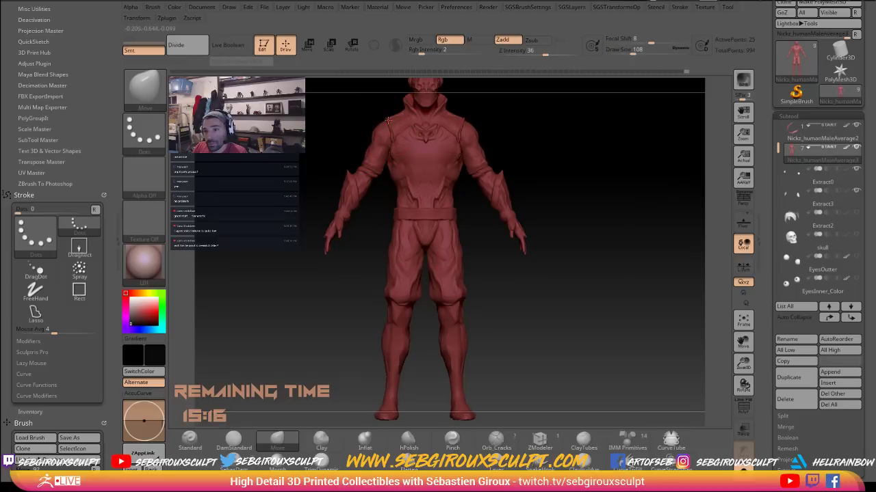
key(bracketleft)
alt+drag(377, 226, 375, 174)
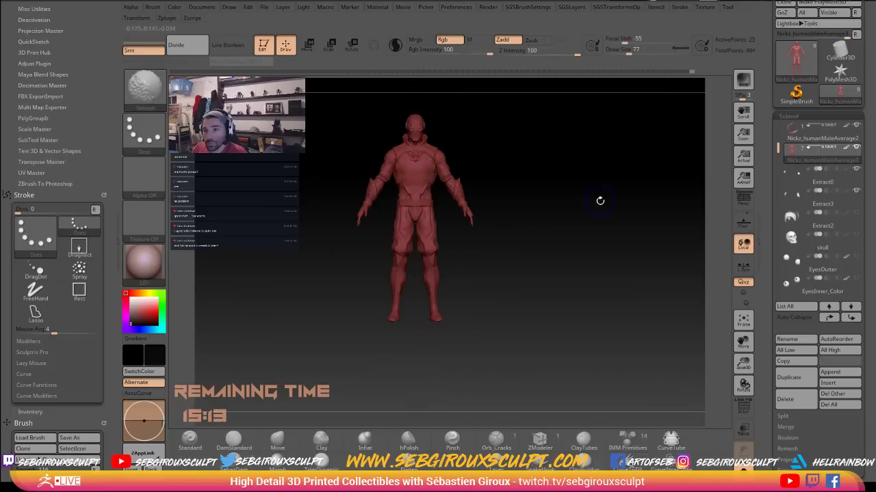
Reshape the buttocks, hips and back of the thighs from the side and back with the Move brush at draw size 77
mouse_move(562, 248)
alt+mouse_down()
mouse_move(565, 209)
mouse_move(506, 209)
mouse_move(559, 219)
alt+mouse_up()
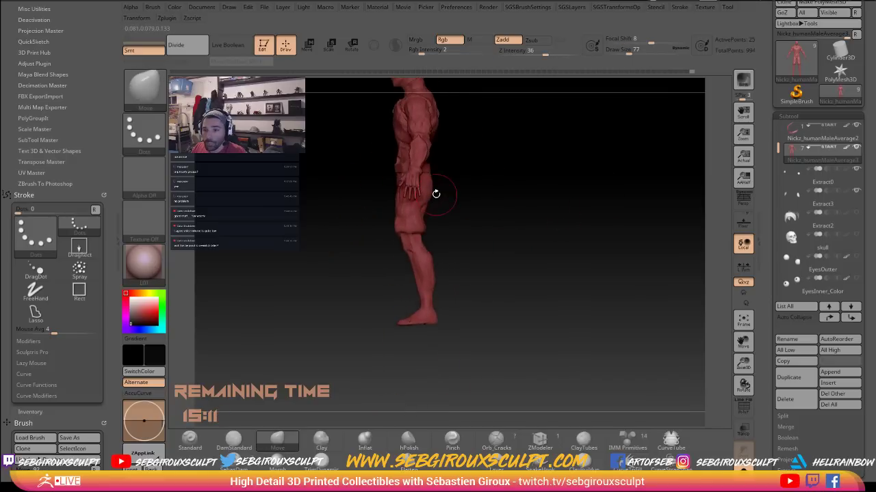
drag(436, 194, 398, 200)
drag(450, 219, 406, 207)
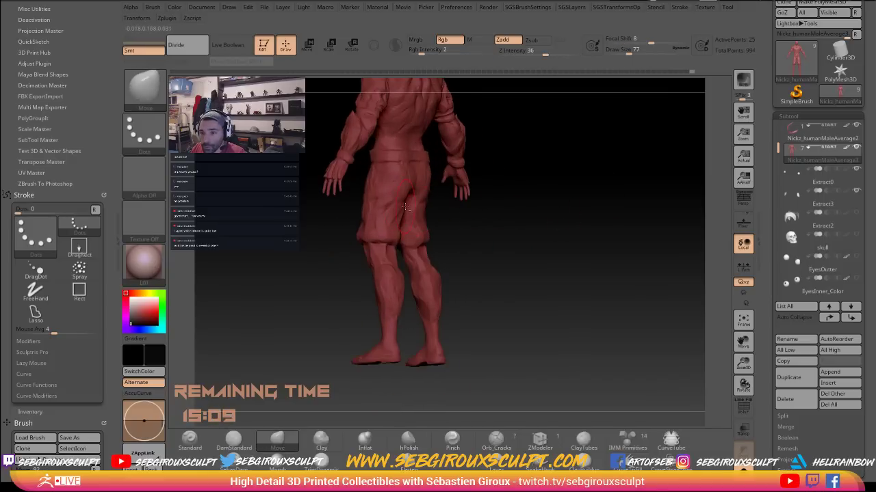
drag(456, 223, 397, 201)
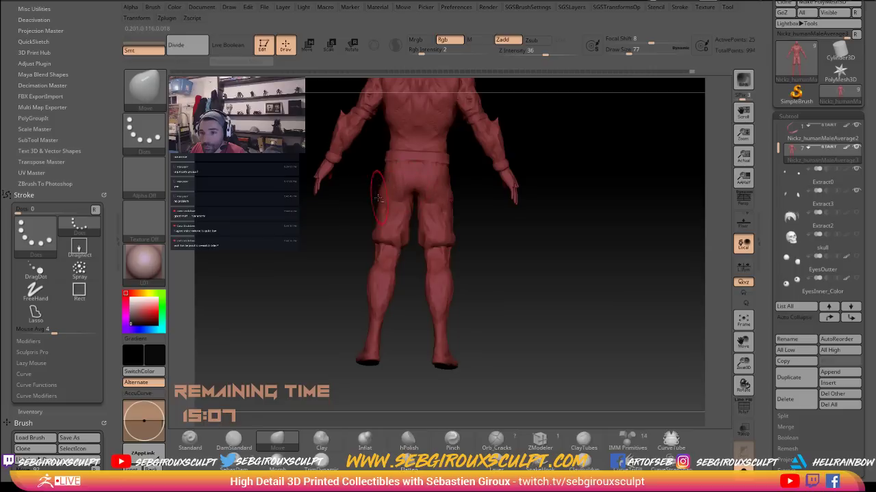
mouse_move(356, 221)
mouse_down()
mouse_move(363, 250)
mouse_move(472, 248)
mouse_move(421, 207)
mouse_move(393, 161)
mouse_move(410, 160)
mouse_move(392, 158)
mouse_up()
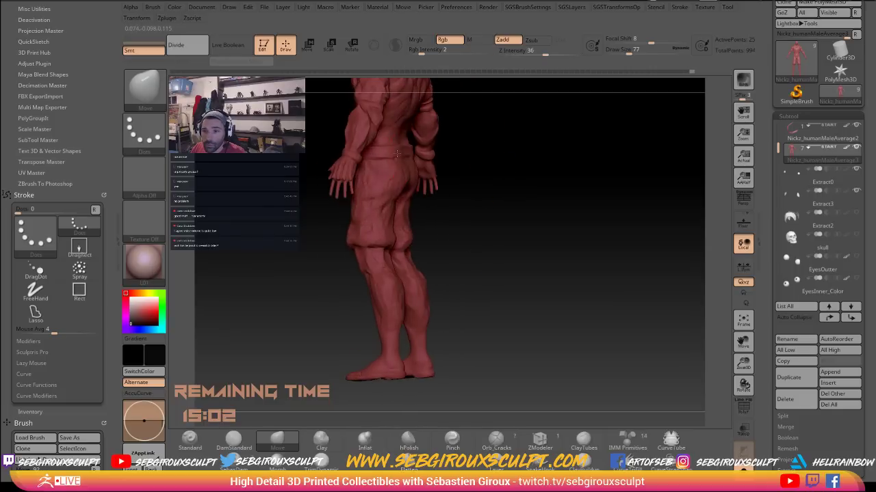
drag(472, 162, 392, 156)
right_drag(358, 172, 524, 191)
alt+drag(524, 190, 438, 184)
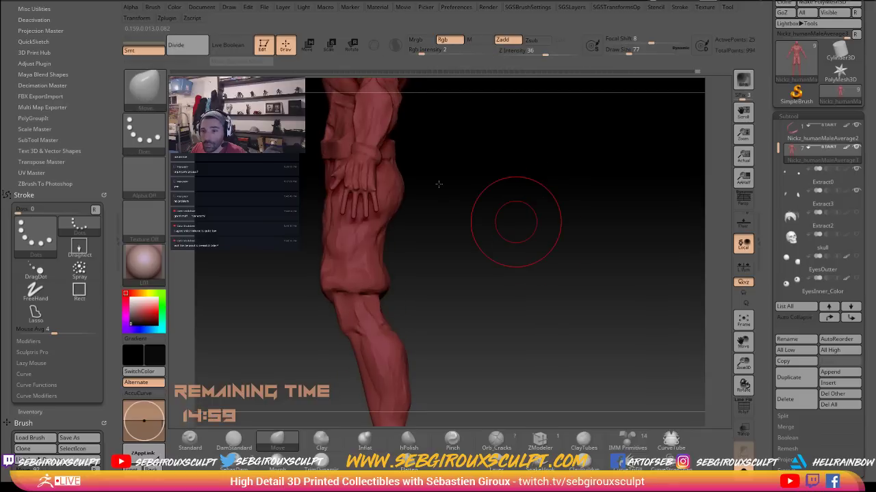
drag(517, 222, 401, 191)
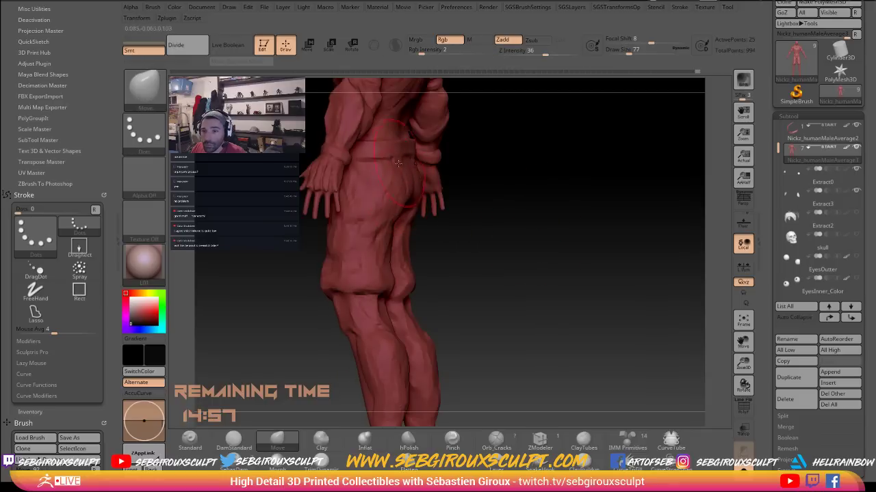
right_drag(410, 194, 437, 215)
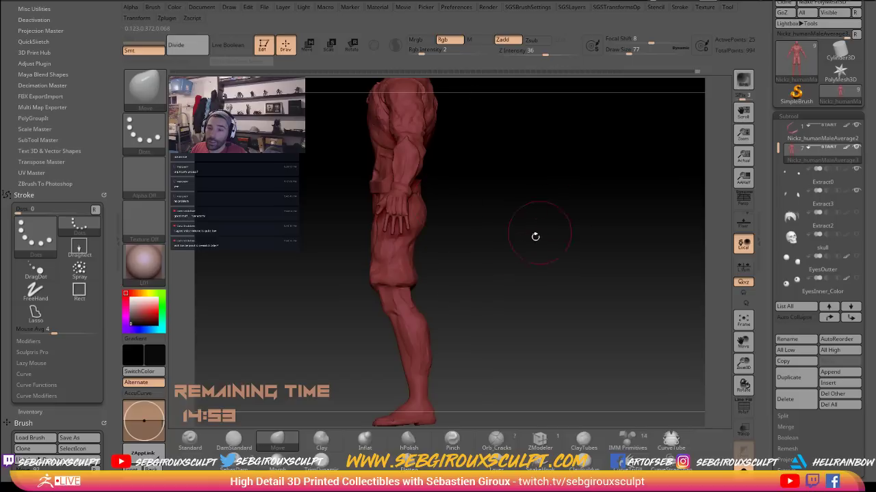
right_drag(533, 237, 579, 295)
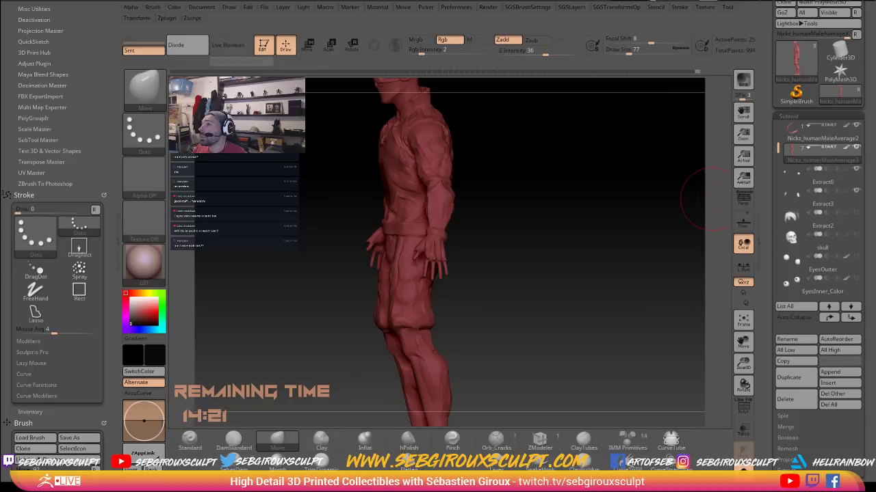
Switch to the web browser to view the search results for the book FORCE: Drawing Human Anatomy, and return to ZBrush
drag(874, 301, 654, 75)
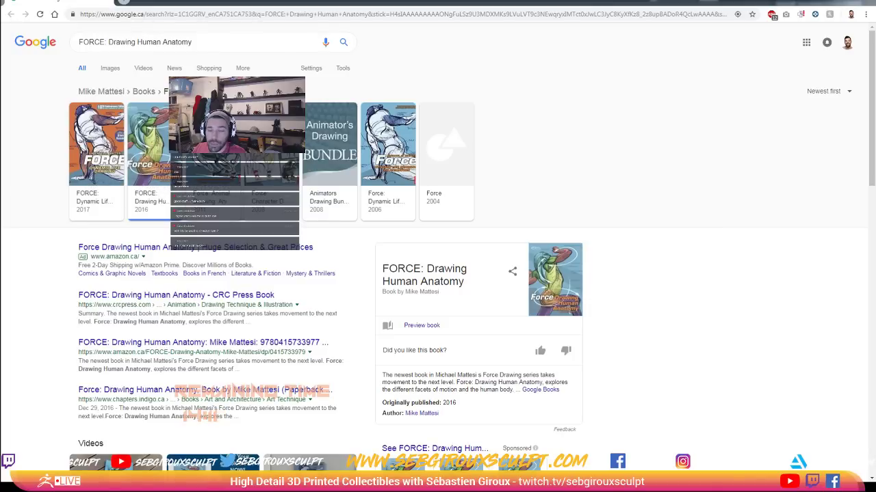
drag(444, 2, 875, 48)
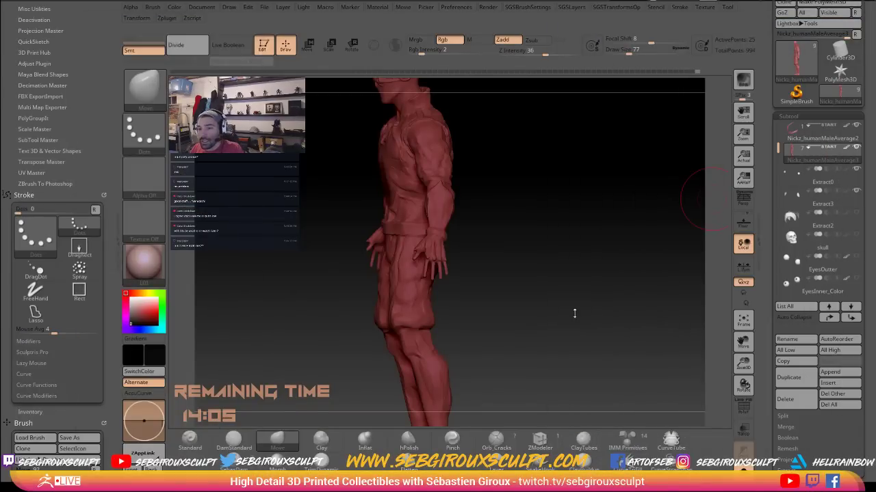
Refine the side profile of the knee, shin and calf with the Move brush, using draw sizes 77, 46 and 65
mouse_move(574, 313)
mouse_down()
mouse_move(593, 260)
mouse_move(604, 279)
mouse_move(586, 251)
mouse_move(553, 270)
mouse_move(384, 189)
mouse_move(541, 201)
mouse_up()
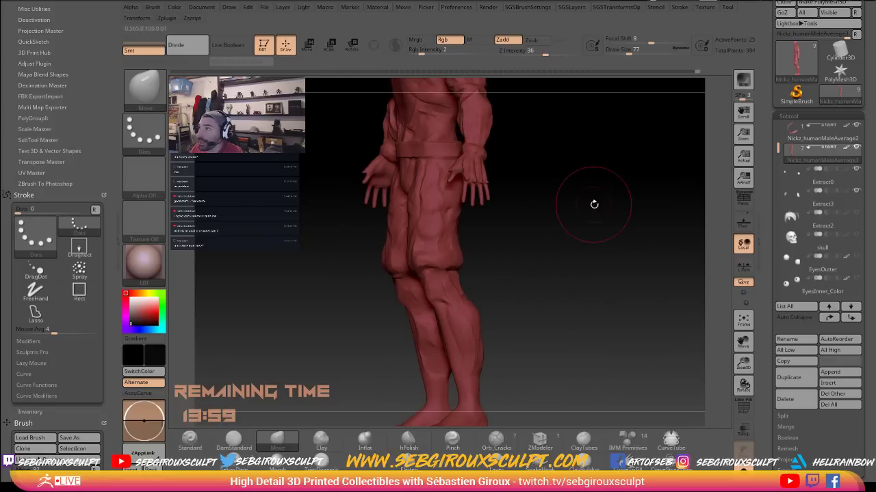
mouse_move(593, 204)
mouse_down()
mouse_move(600, 226)
mouse_move(446, 229)
mouse_up()
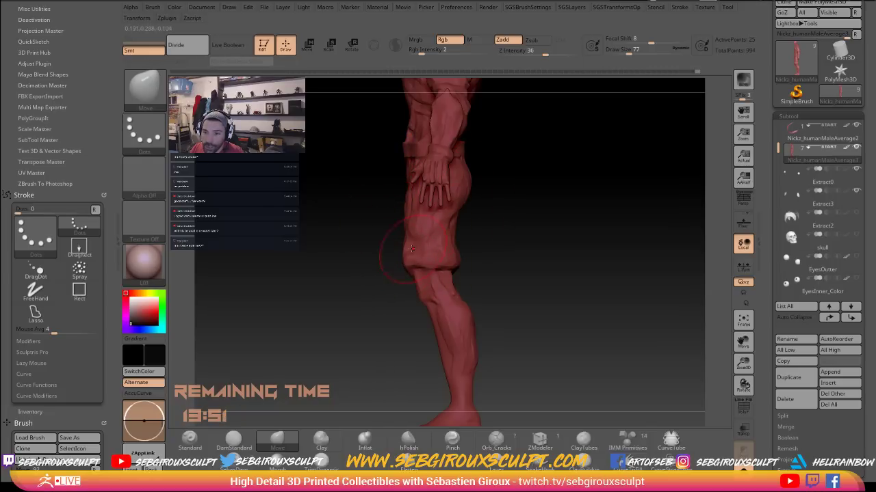
alt+drag(497, 252, 498, 233)
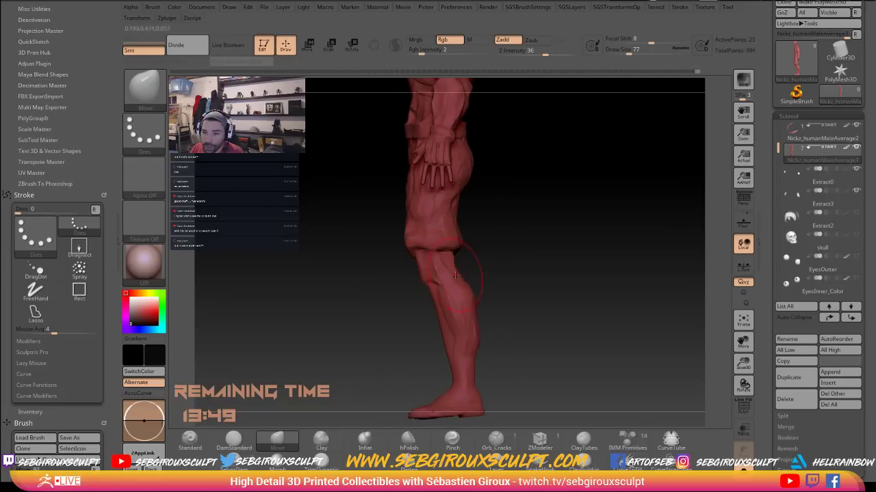
drag(473, 270, 450, 273)
key(space)
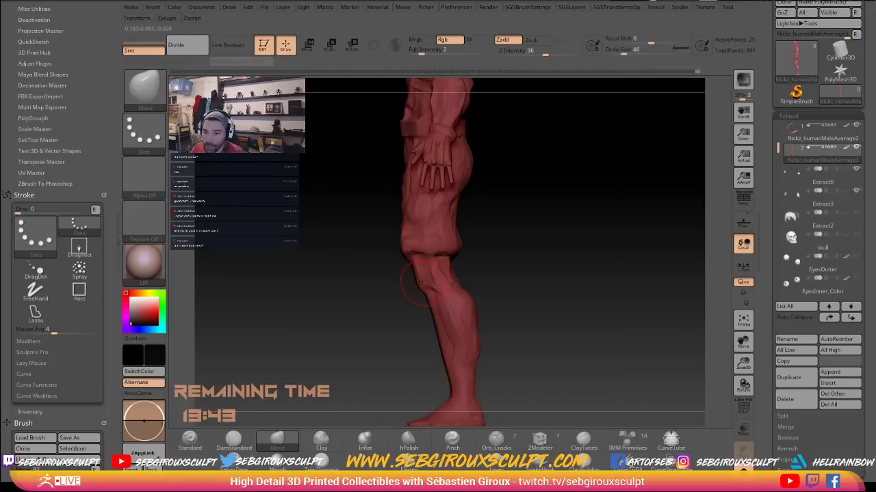
alt+drag(511, 277, 528, 238)
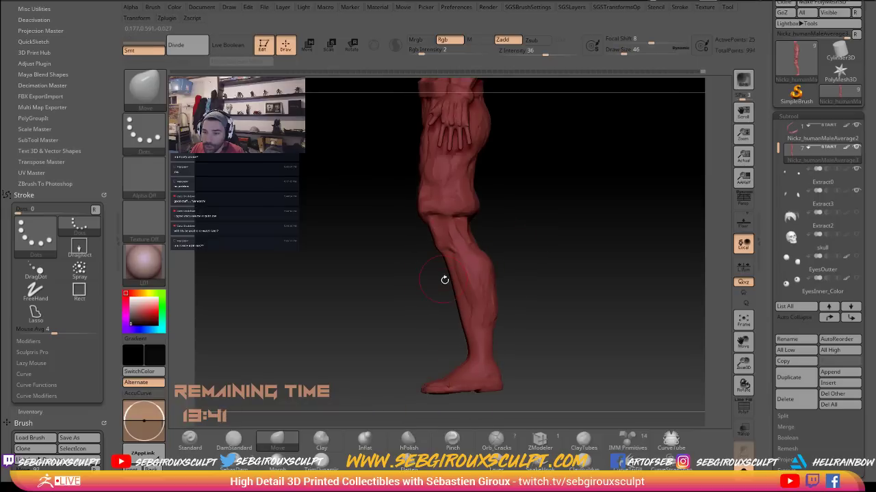
key(space)
drag(453, 292, 457, 291)
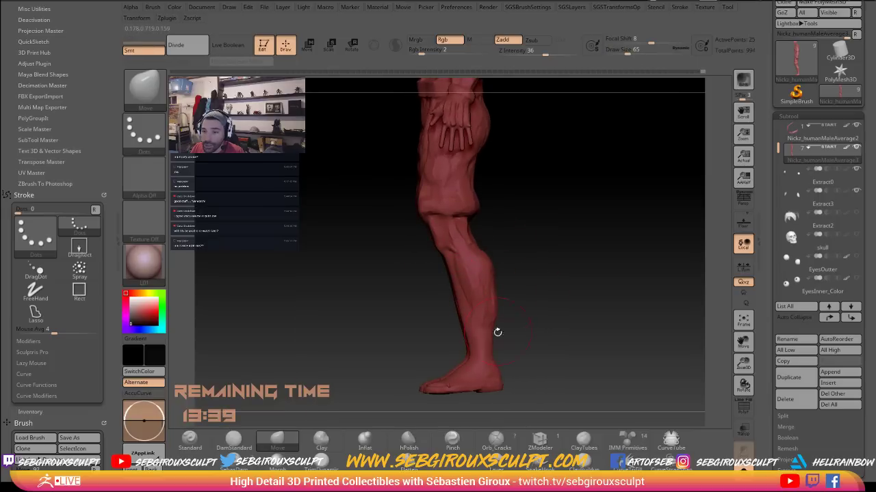
drag(495, 331, 521, 315)
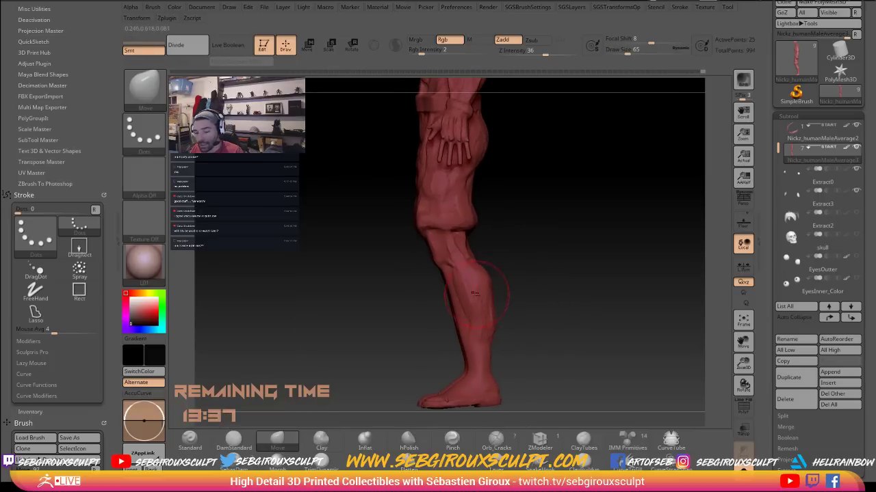
Try tracing the leg's flow with ClayTubes strokes down the outer thigh, knee and lower leg at draw size 65
key(b)
key(c)
key(t)
drag(506, 204, 505, 181)
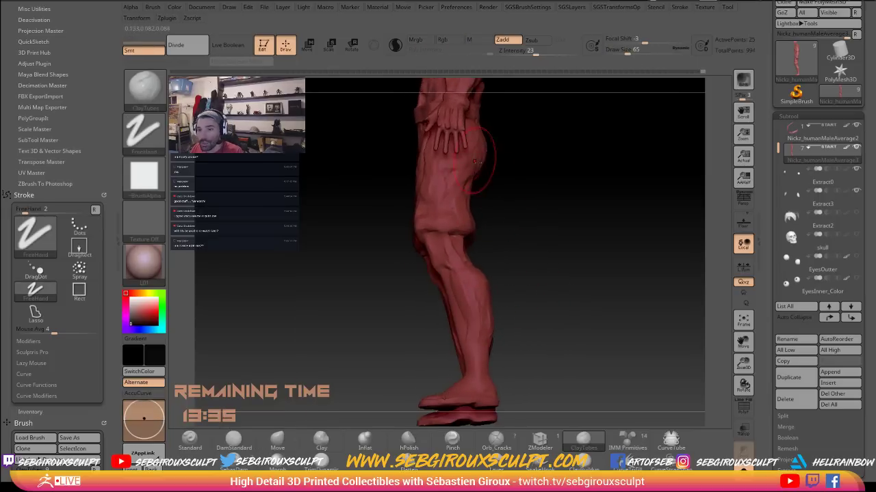
drag(449, 169, 440, 198)
drag(448, 234, 466, 267)
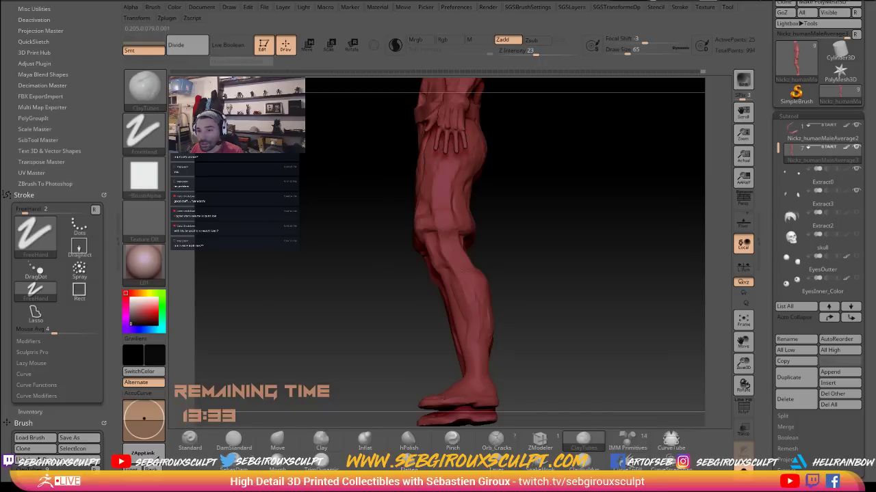
drag(478, 313, 471, 355)
shift+drag(556, 341, 540, 322)
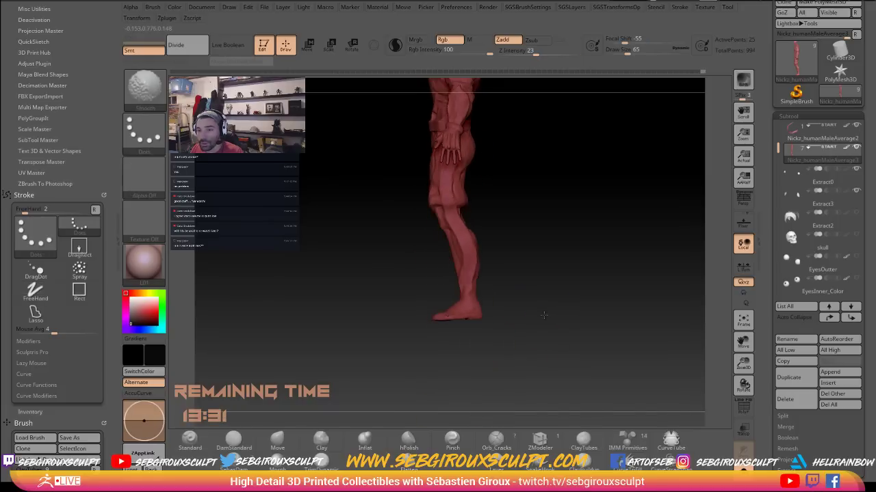
Reshape the calves, shins and ankles from the side and back with the Move brush at draw size 87
key(b)
key(m)
key(v)
key(space)
drag(468, 284, 472, 284)
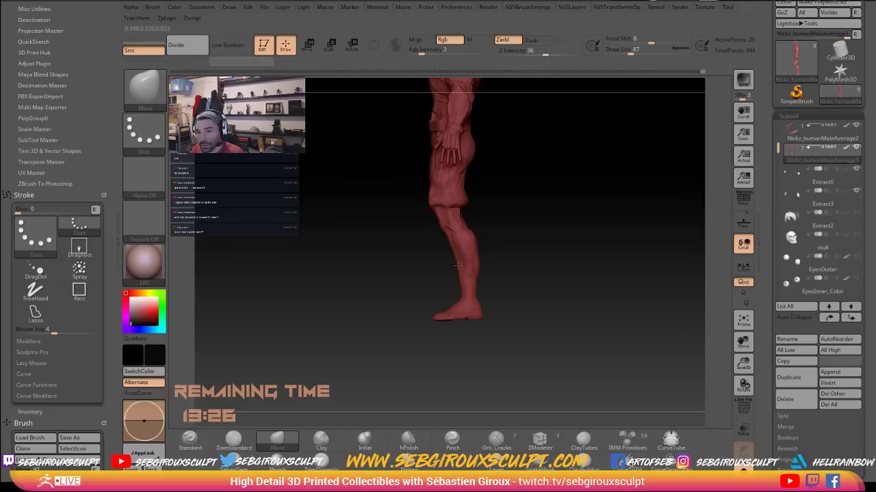
mouse_move(477, 252)
right_down()
mouse_move(487, 250)
mouse_move(459, 254)
mouse_move(471, 297)
mouse_move(499, 307)
mouse_move(477, 301)
right_up()
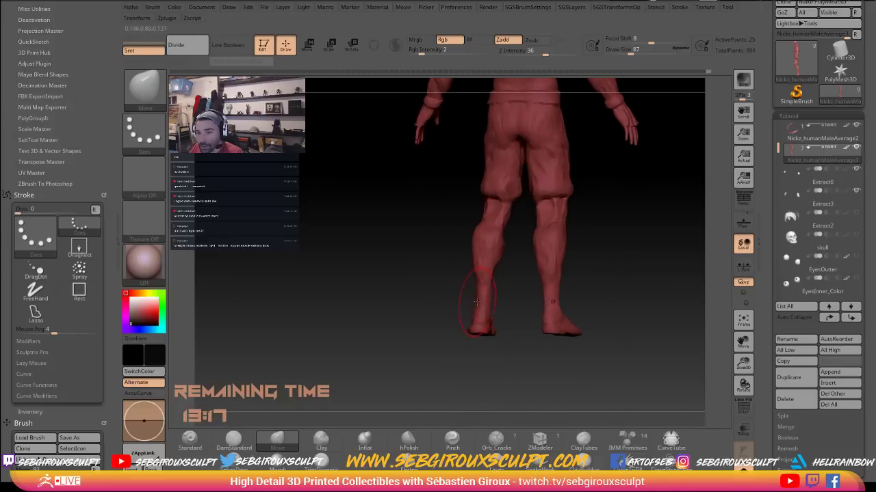
mouse_move(397, 283)
right_down()
mouse_move(410, 285)
mouse_move(396, 277)
mouse_move(388, 294)
right_up()
mouse_move(388, 294)
right_down()
mouse_move(428, 287)
mouse_move(463, 264)
right_up()
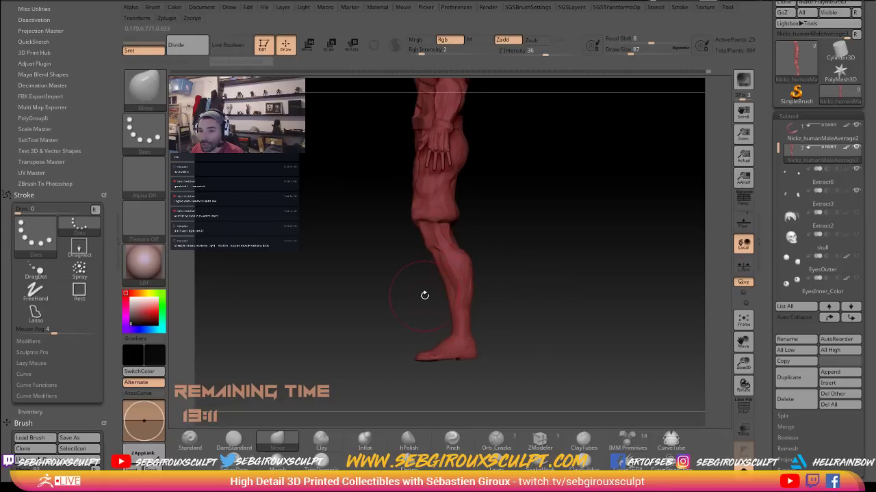
Refine the outline of the calves, knees and thighs from the front with the Move brush at draw size 87
right_drag(422, 297, 467, 274)
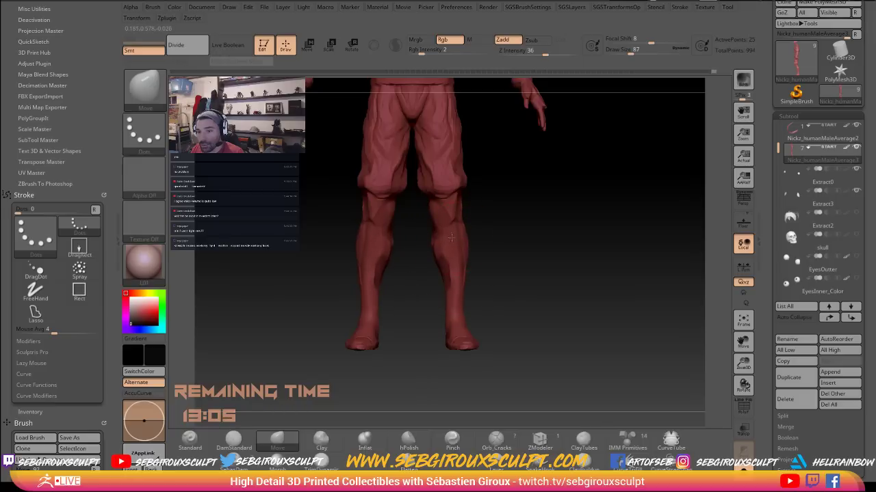
alt+drag(485, 268, 489, 291)
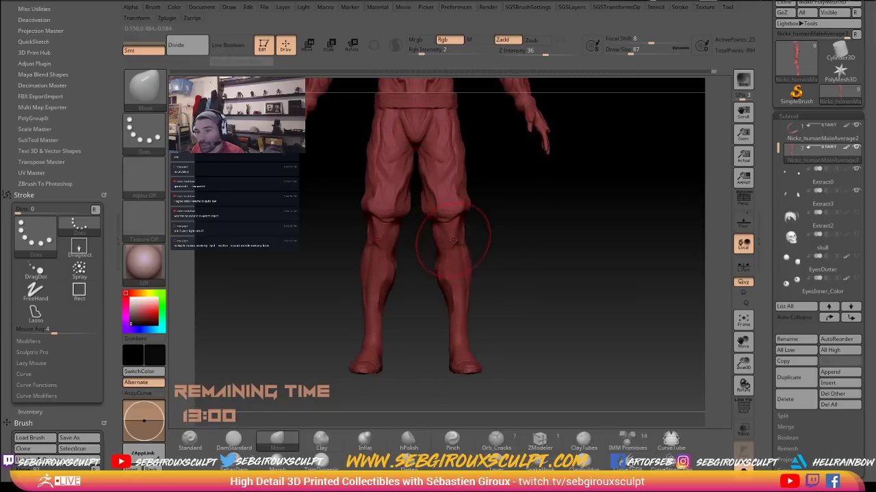
alt+drag(491, 247, 491, 260)
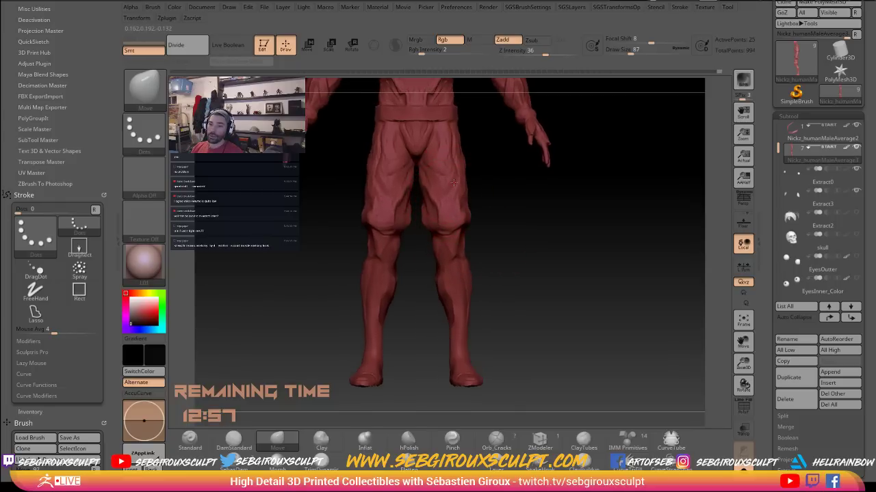
mouse_move(499, 215)
mouse_down()
mouse_move(470, 199)
mouse_move(496, 263)
mouse_move(517, 285)
mouse_move(515, 318)
mouse_move(549, 303)
mouse_move(506, 273)
mouse_up()
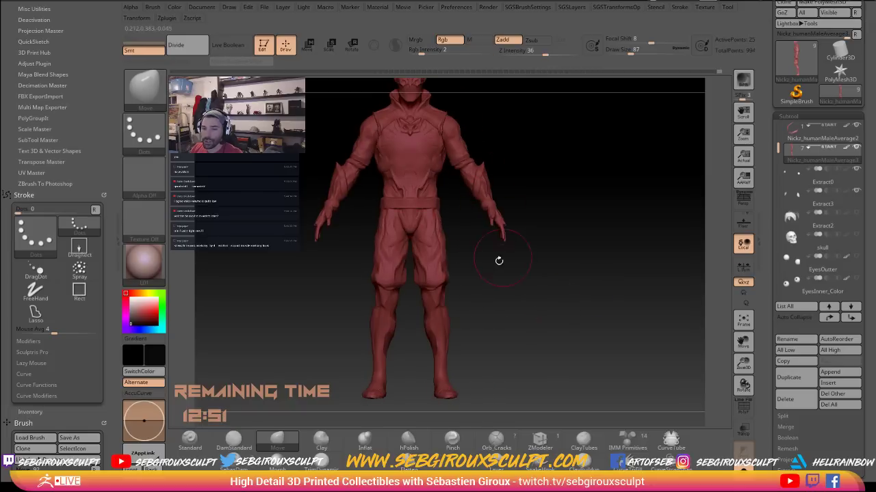
Shape the forearms and upper arms from the front, back and side with the Move brush, reducing the draw size to 71 and 59
mouse_move(545, 246)
mouse_down()
mouse_move(518, 193)
mouse_move(572, 202)
mouse_up()
key([)
drag(445, 230, 443, 226)
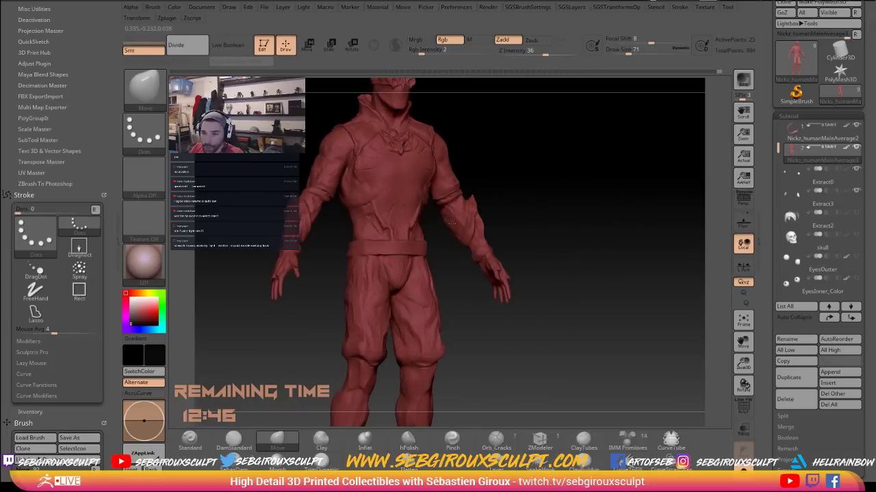
drag(510, 215, 478, 219)
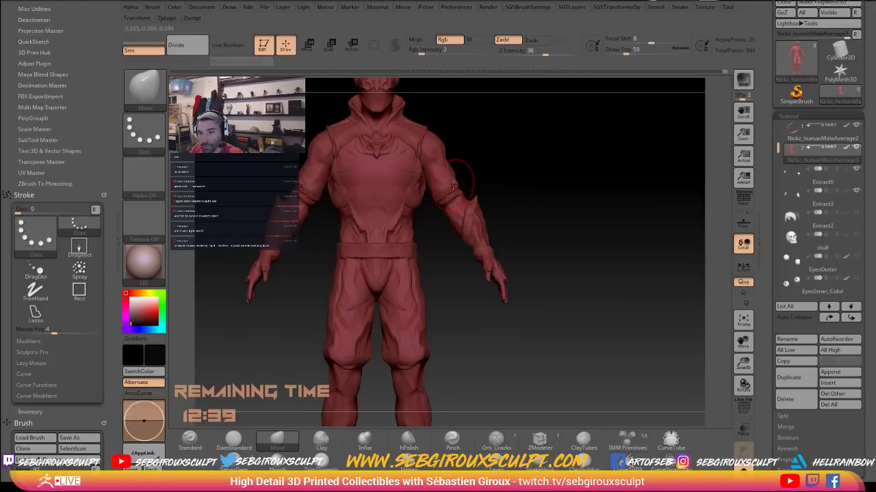
drag(504, 182, 479, 185)
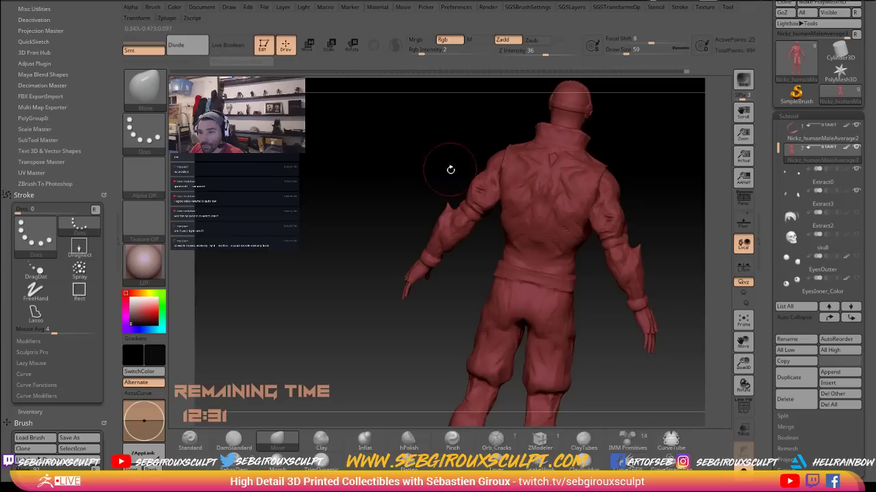
drag(450, 169, 474, 219)
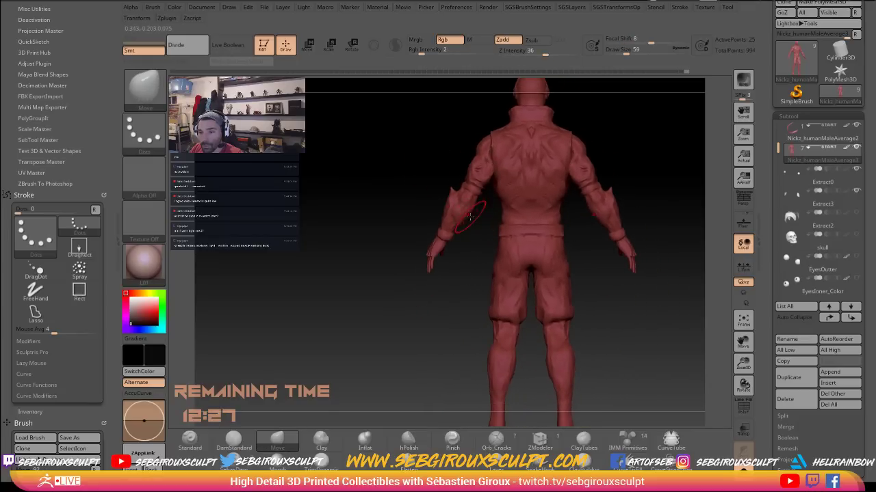
ctrl+right_drag(473, 219, 468, 216)
drag(474, 226, 448, 213)
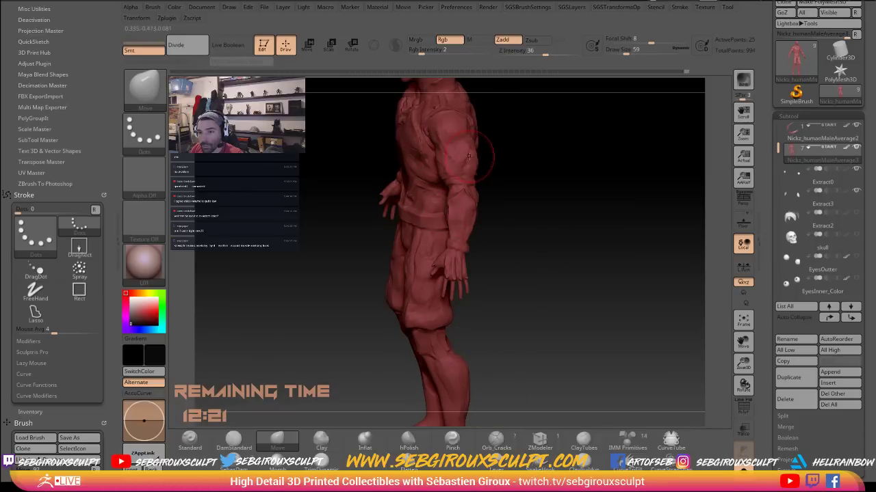
Build up raised ridges across the instep of both boots with the ClayTubes brush at draw size 25
drag(481, 170, 421, 167)
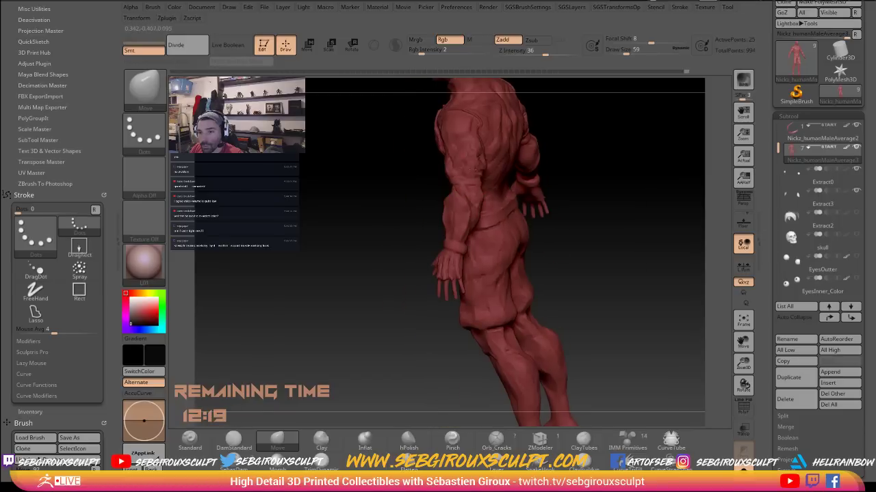
drag(582, 171, 490, 173)
drag(442, 157, 600, 273)
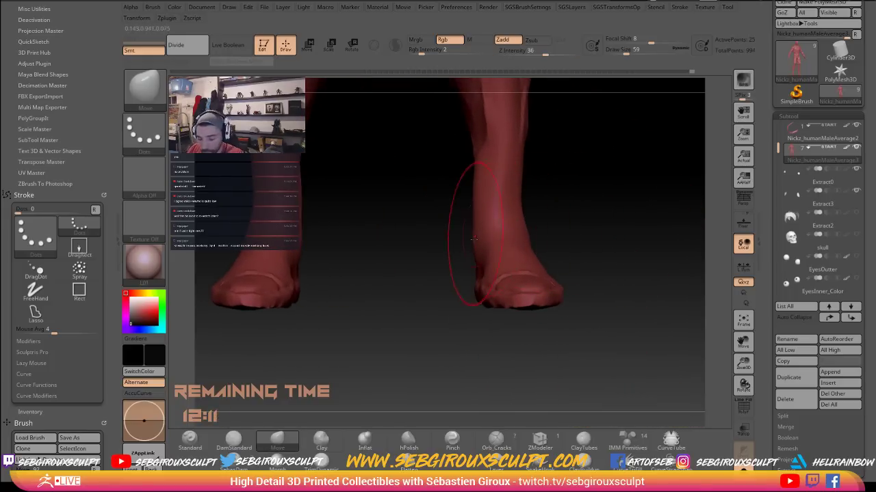
key(b)
key(c)
key(t)
key(space)
click(496, 252)
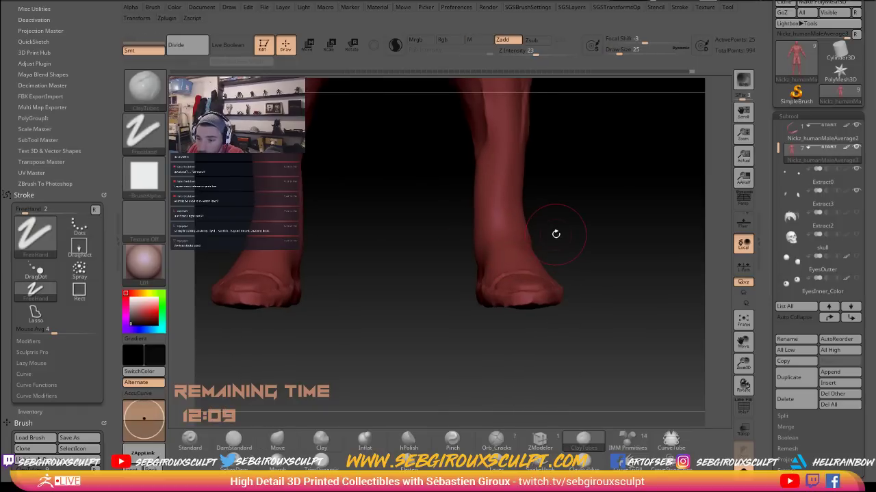
drag(557, 235, 610, 240)
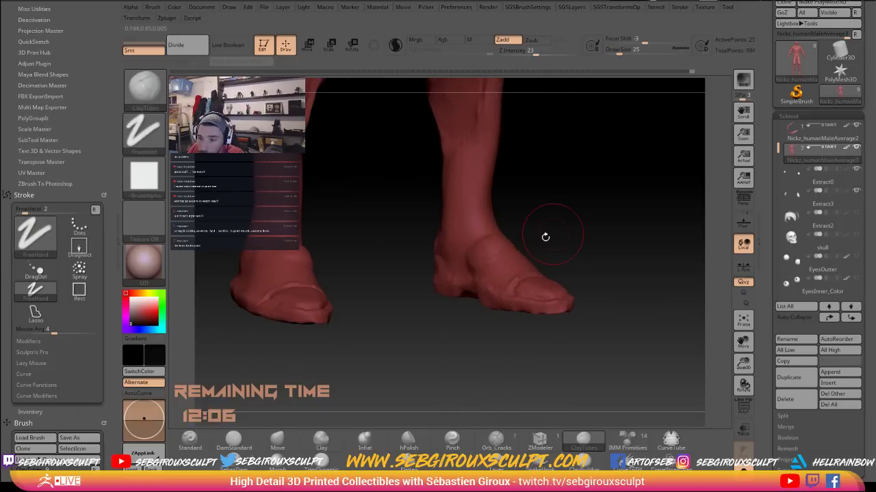
drag(545, 236, 538, 266)
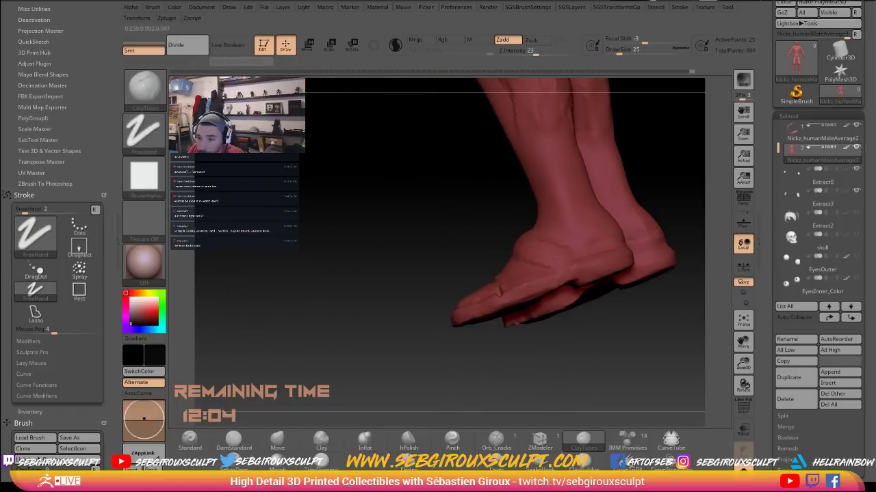
drag(512, 240, 423, 235)
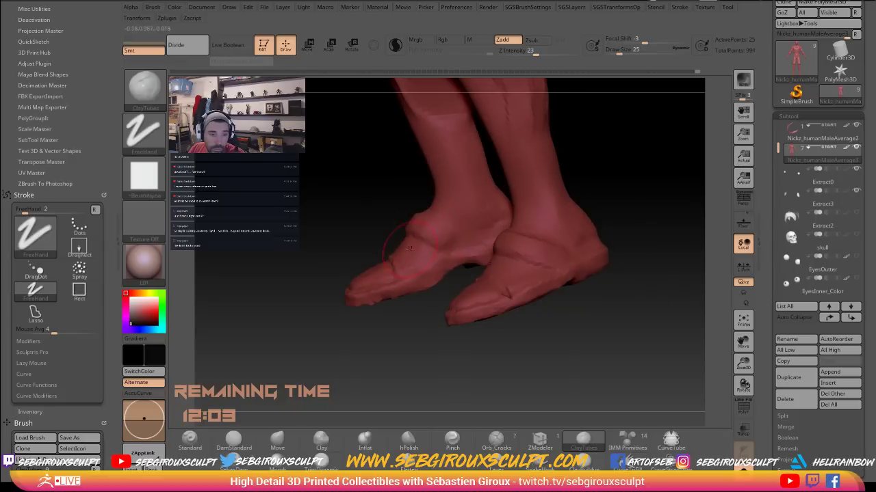
drag(440, 350, 423, 346)
drag(611, 329, 669, 340)
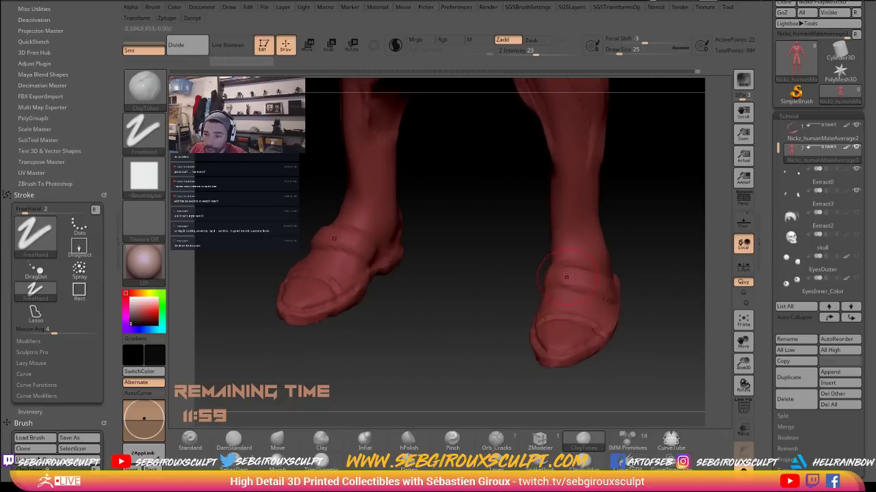
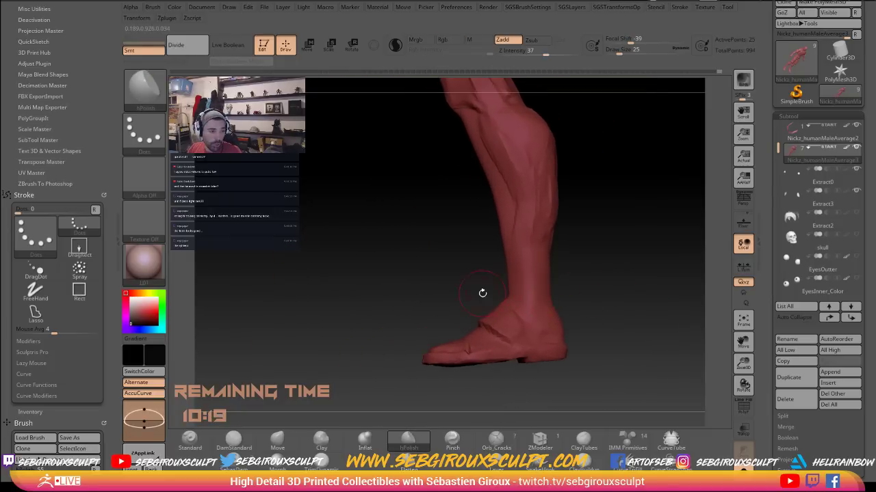
Sculpt the boot's upper edge and folds around the ankles and heels with ClayTubes at draw size 16
key(b)
key(c)
key(t)
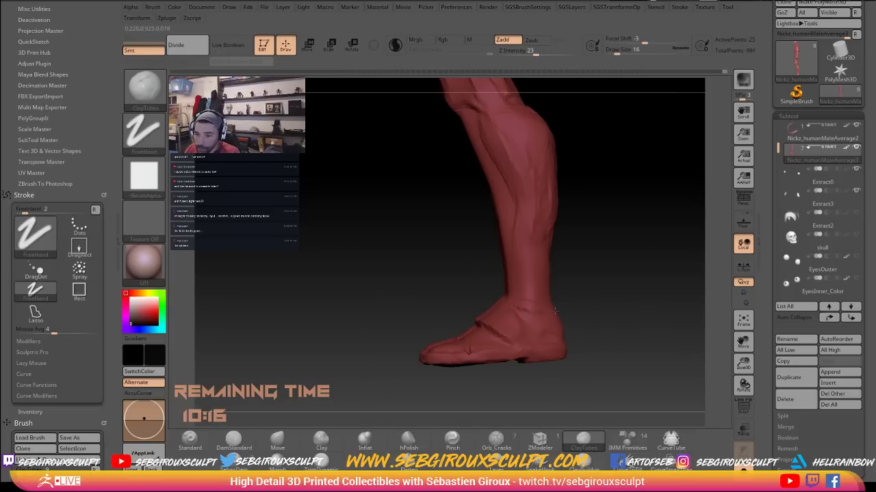
drag(443, 277, 480, 299)
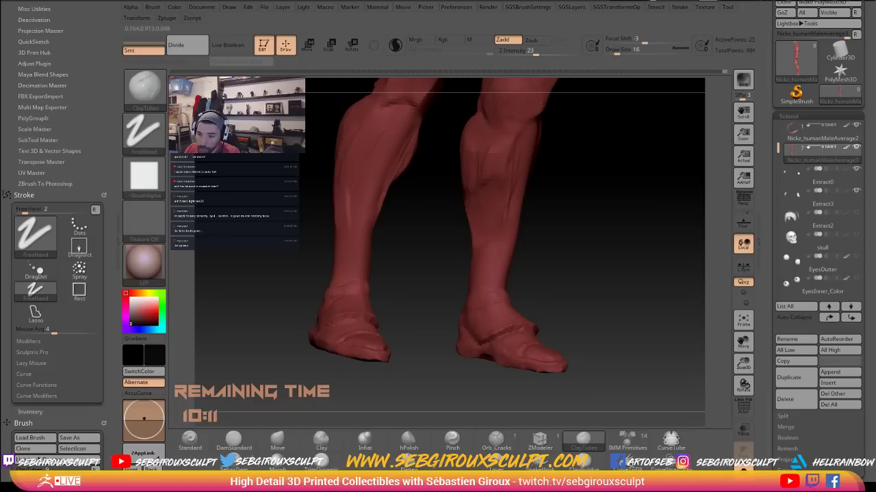
drag(543, 289, 515, 305)
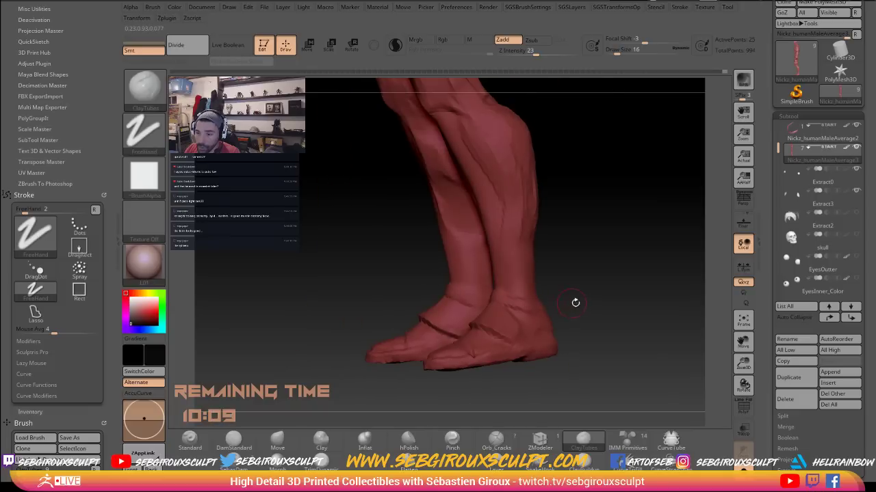
drag(575, 302, 522, 297)
drag(659, 259, 646, 317)
drag(588, 307, 484, 225)
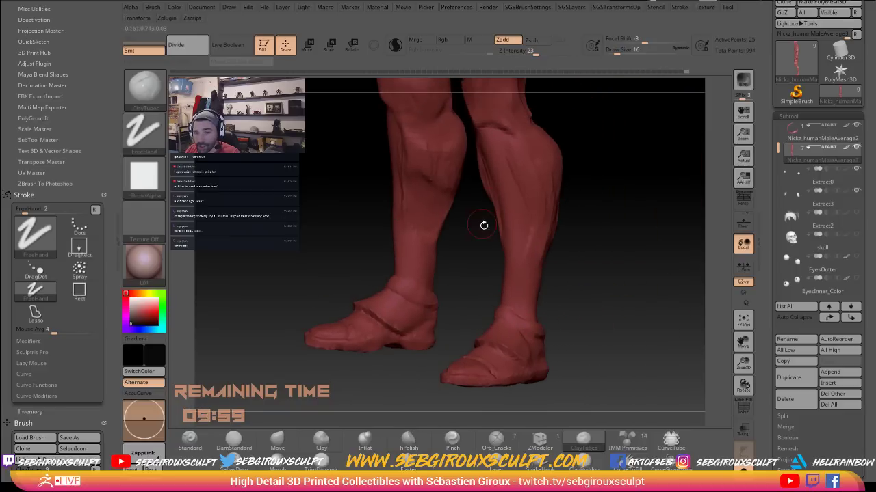
drag(561, 294, 534, 313)
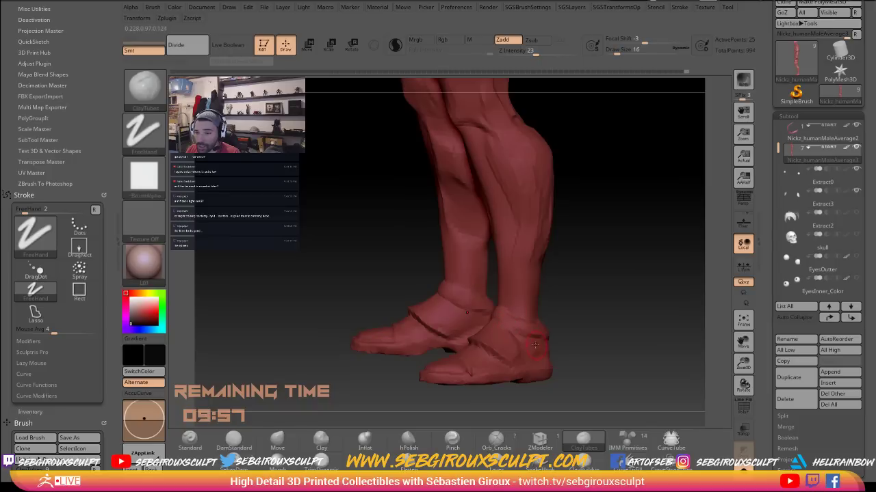
drag(535, 346, 535, 340)
drag(498, 292, 559, 284)
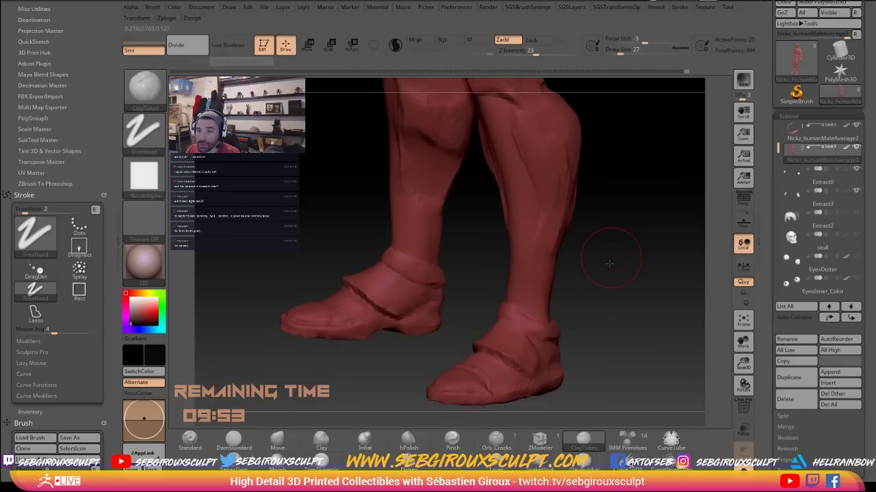
Lasso-mask both lower legs from below the knee to the boots, then invert the mask to leave them editable
drag(606, 250, 567, 282)
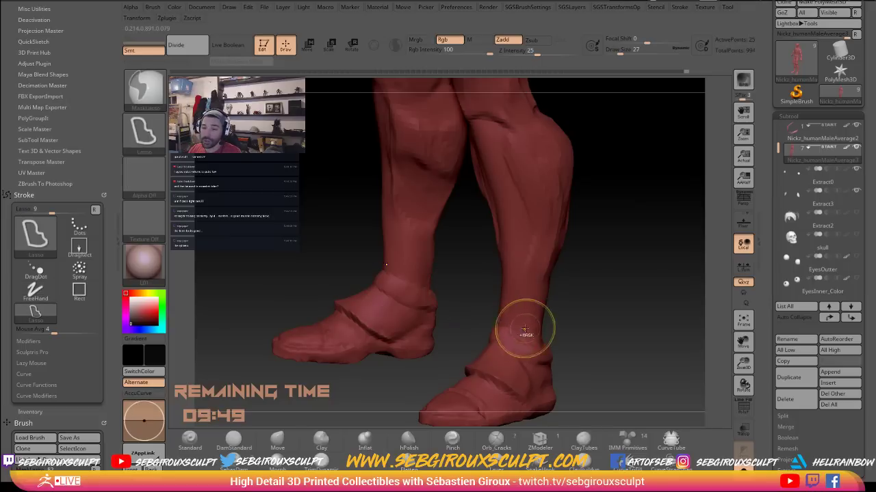
drag(582, 308, 598, 291)
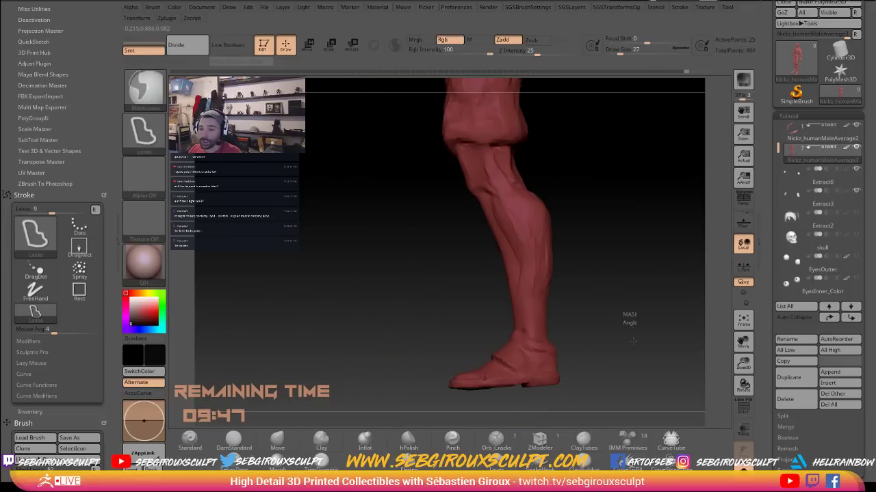
drag(629, 318, 674, 303)
mouse_move(531, 343)
ctrl+mouse_down()
mouse_move(491, 340)
mouse_move(470, 287)
mouse_move(456, 208)
mouse_move(542, 197)
mouse_move(472, 203)
ctrl+mouse_up()
mouse_move(602, 294)
mouse_down()
mouse_move(588, 298)
mouse_move(626, 304)
mouse_move(549, 361)
mouse_up()
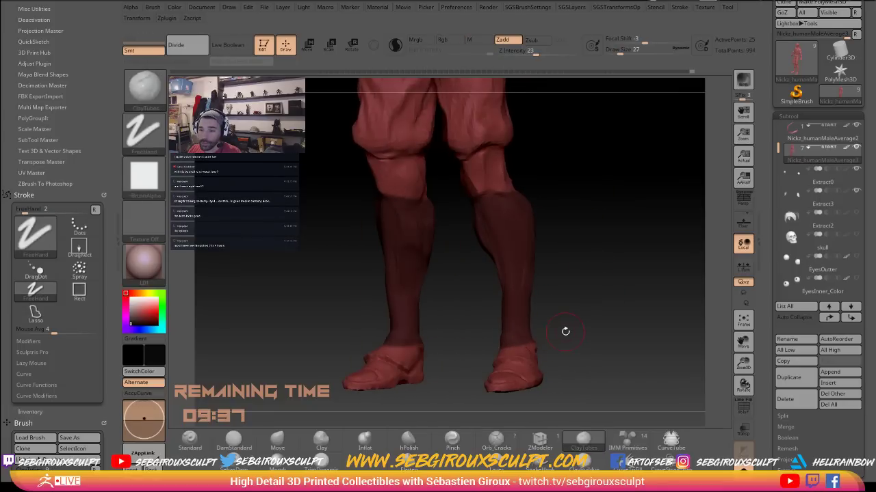
mouse_move(565, 330)
mouse_down()
mouse_move(589, 322)
mouse_move(544, 350)
mouse_move(479, 357)
mouse_up()
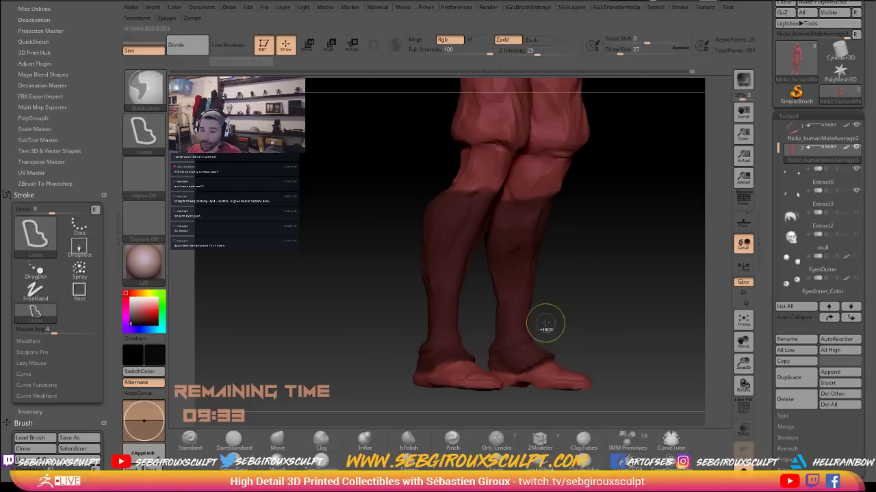
mouse_move(596, 319)
mouse_down()
mouse_move(586, 309)
mouse_move(600, 294)
mouse_move(564, 183)
mouse_move(499, 200)
mouse_move(551, 156)
mouse_move(569, 180)
mouse_up()
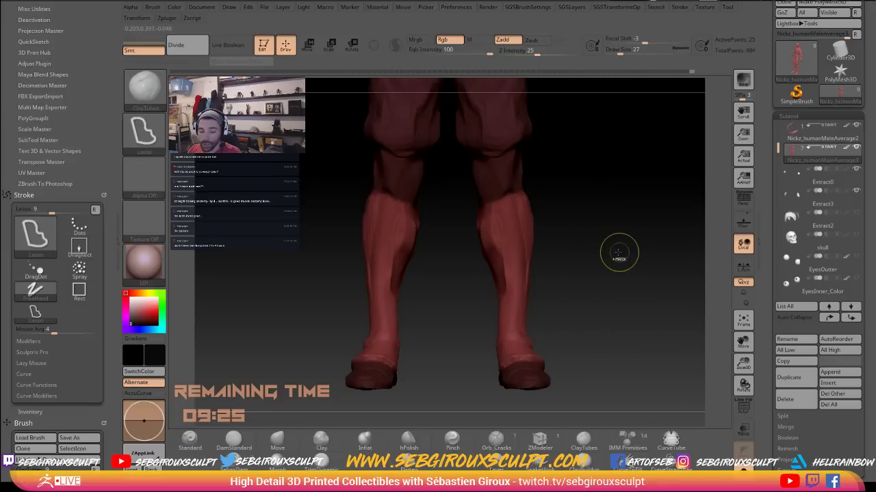
Subdivide only the unmasked lower legs, check the mesh density with the polyframe, and clear the mask
key(ctrl)
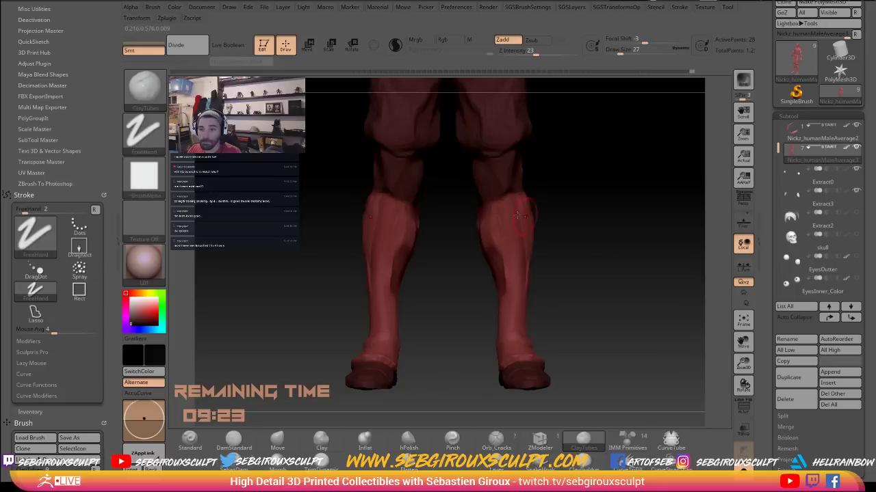
click(742, 406)
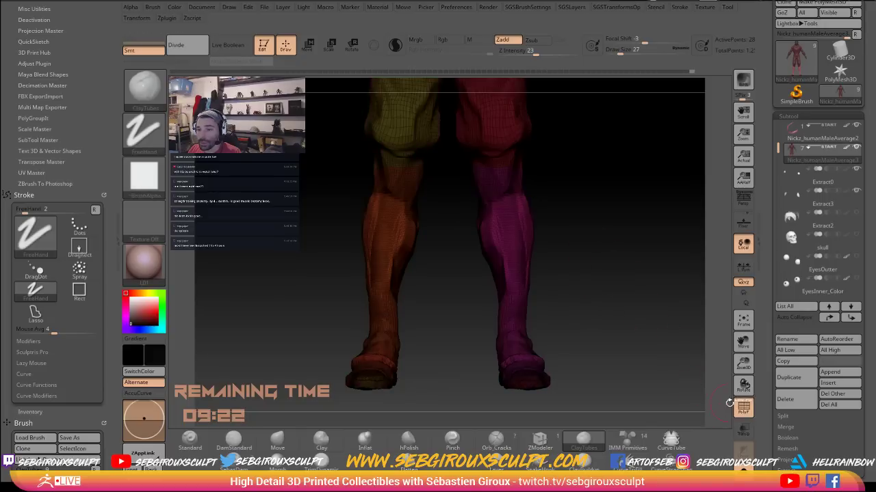
alt+drag(630, 319, 659, 275)
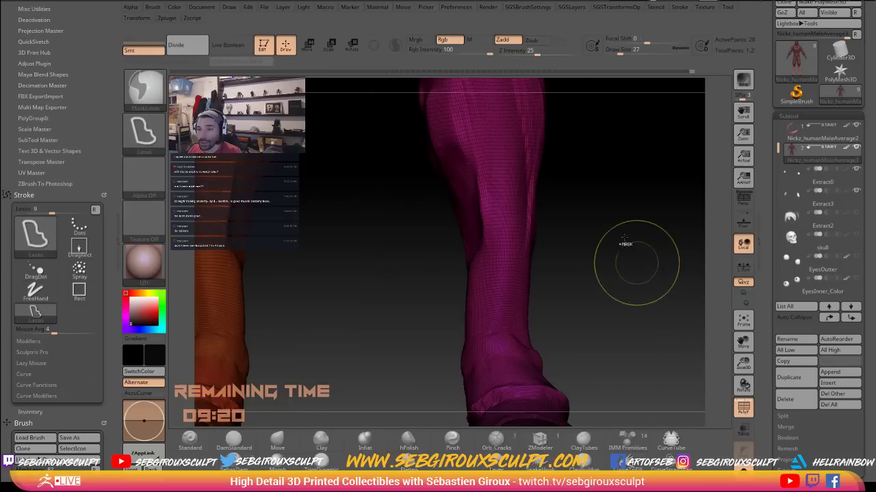
key(ctrl+z)
drag(630, 232, 621, 250)
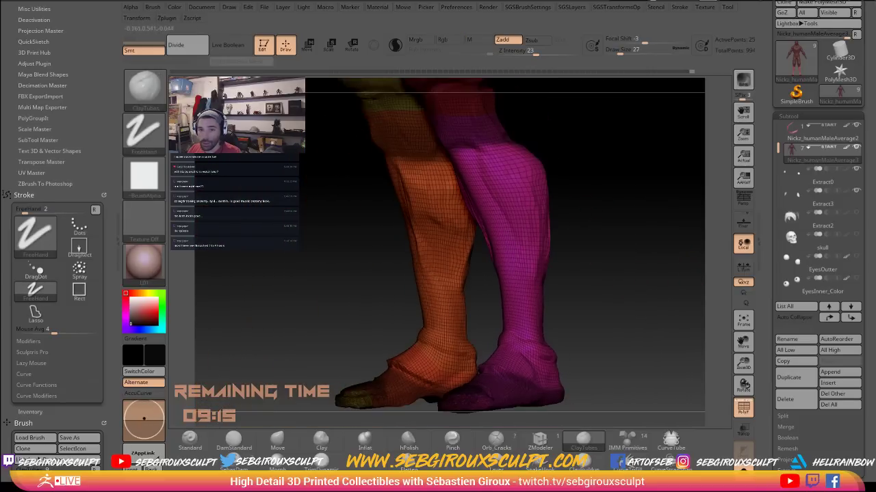
click(193, 48)
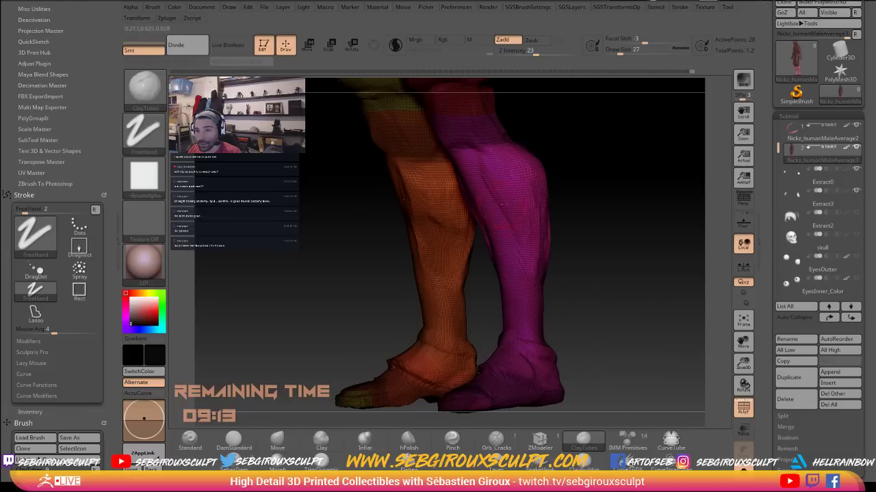
mouse_move(610, 253)
mouse_down()
mouse_move(549, 290)
mouse_move(533, 273)
mouse_move(639, 323)
mouse_move(656, 335)
mouse_move(649, 348)
mouse_move(652, 318)
mouse_up()
ctrl+click(666, 340)
click(744, 408)
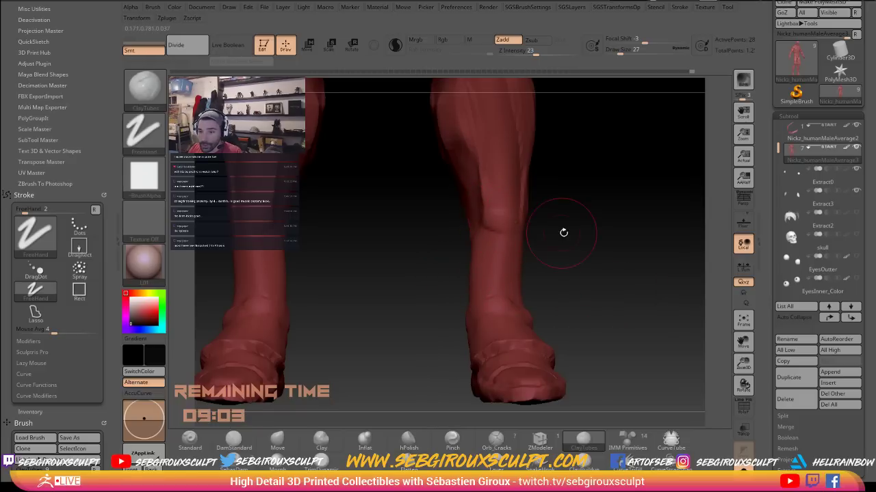
Build up a raised cuff around the lower calves and vertical folds down to the ankles with ClayTubes at draw size 27
drag(563, 232, 503, 225)
drag(611, 239, 513, 253)
mouse_move(587, 244)
alt+mouse_down()
mouse_move(564, 237)
mouse_move(586, 268)
alt+mouse_up()
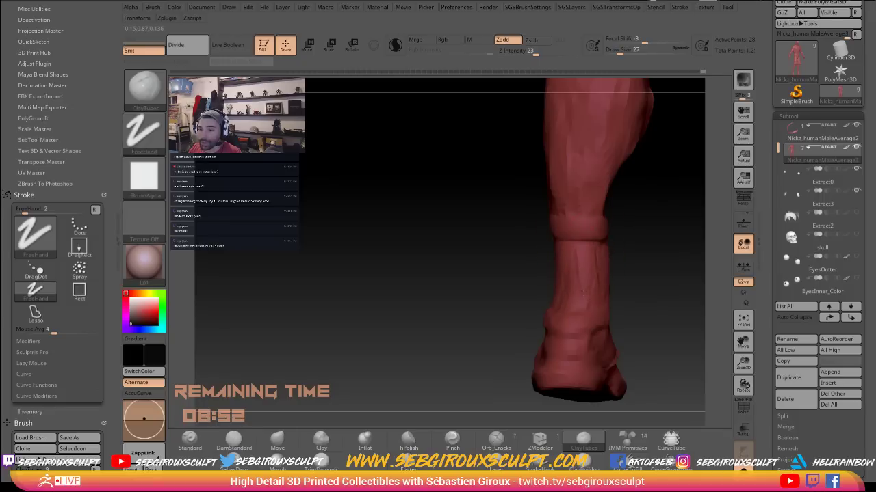
drag(557, 249, 538, 291)
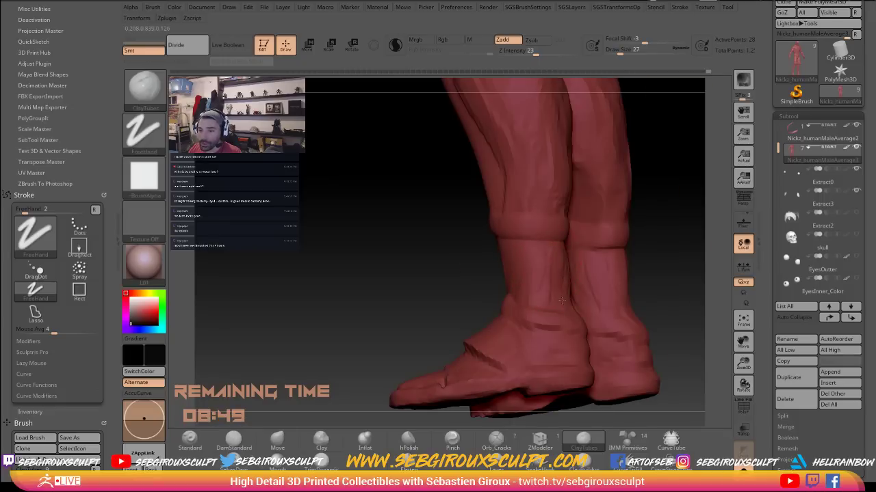
drag(585, 272, 570, 301)
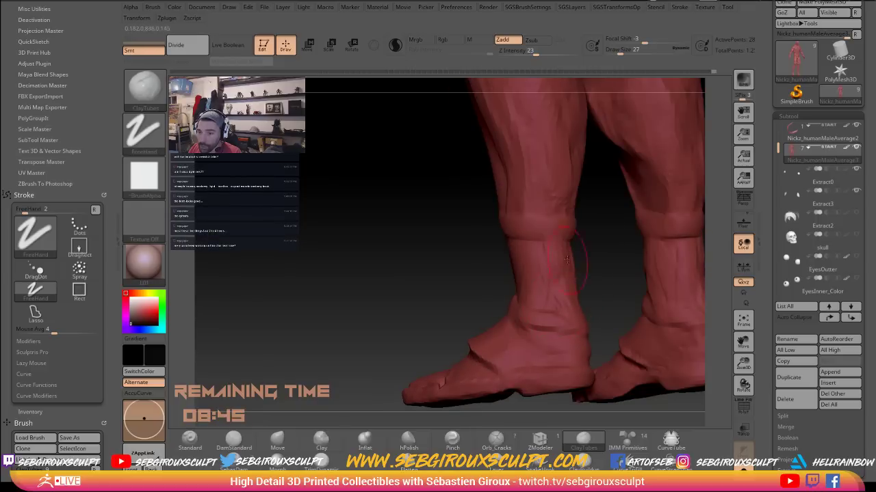
drag(518, 247, 518, 296)
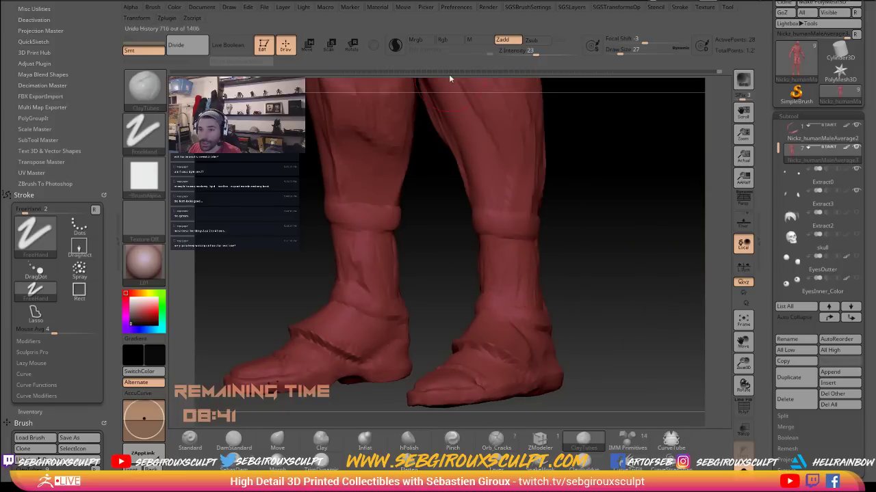
Try Sculptris Pro ClayTubes strokes on the calf at draw size 71 and inspect the resulting mesh with the polyframe
key(space)
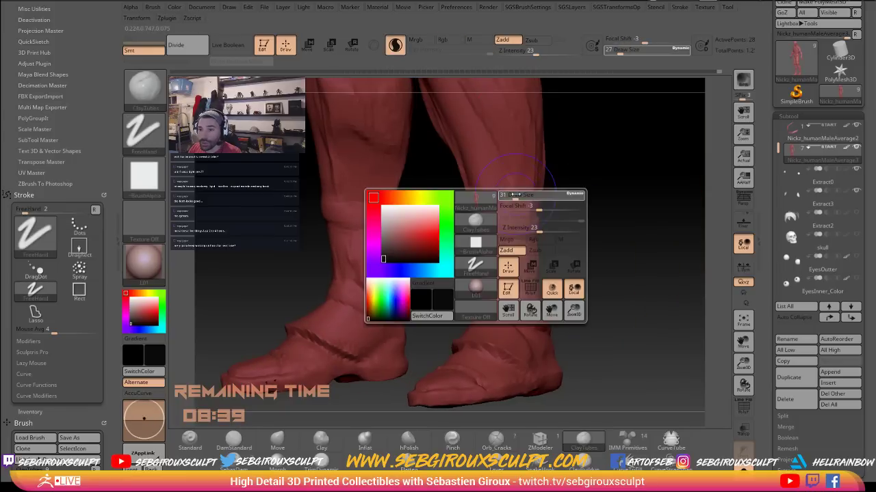
drag(514, 195, 532, 196)
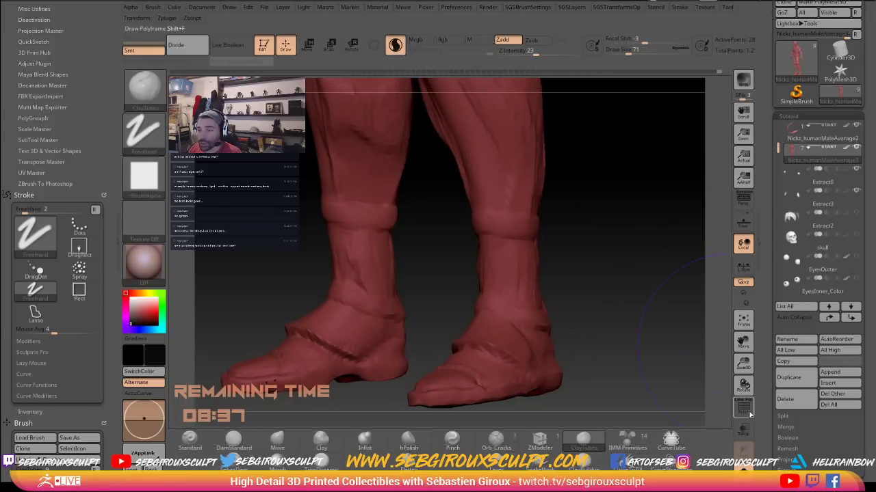
click(749, 413)
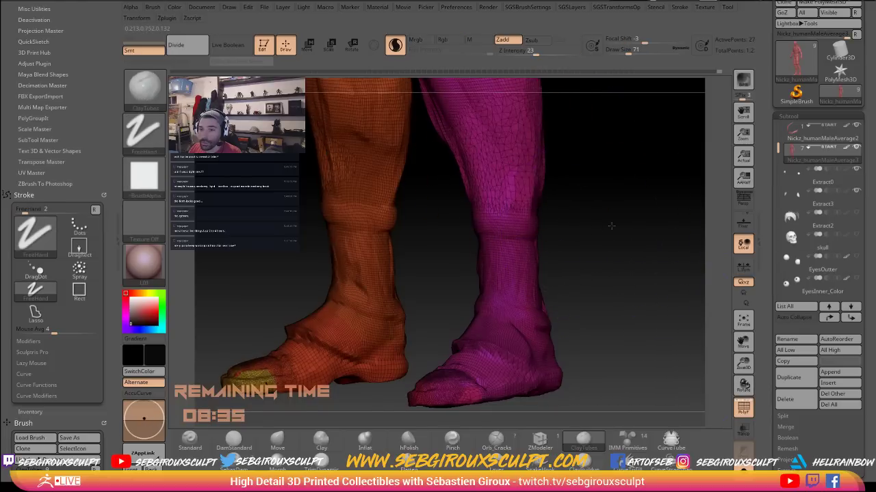
drag(611, 226, 643, 227)
mouse_move(567, 253)
alt+mouse_down()
mouse_move(561, 267)
mouse_move(581, 268)
mouse_move(550, 268)
mouse_move(597, 267)
mouse_move(587, 185)
alt+mouse_up()
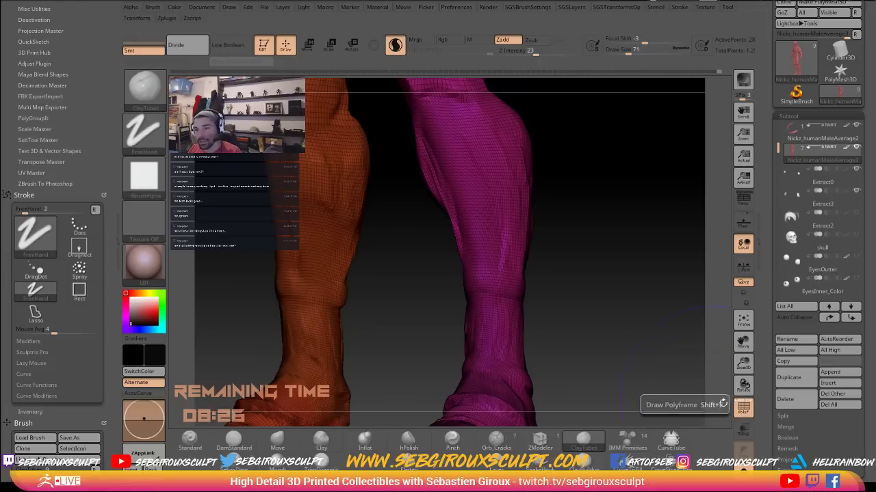
click(744, 408)
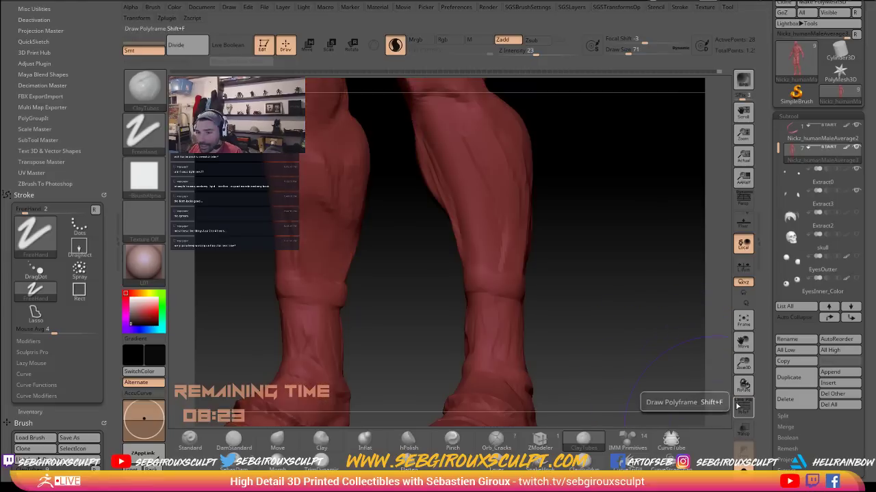
drag(575, 280, 568, 276)
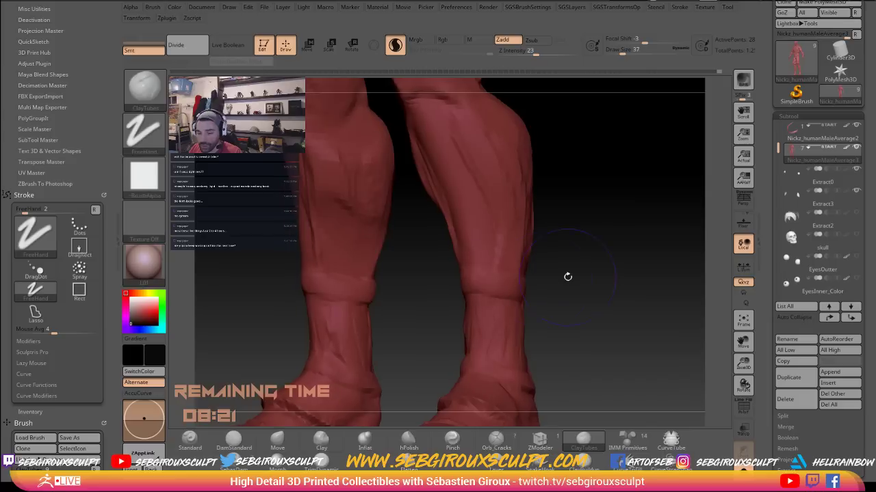
Lasso-mask a patch on the outer calf, invert the mask to isolate it, and clear the mask again
drag(586, 339, 494, 363)
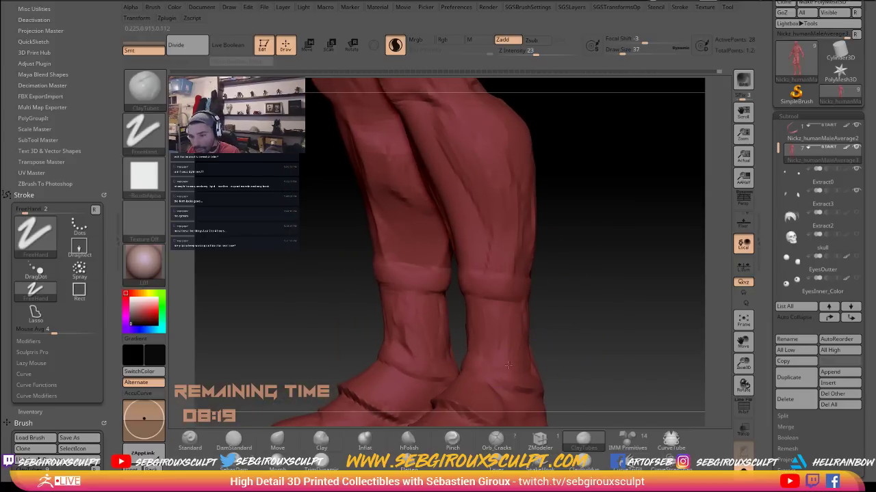
mouse_move(576, 370)
mouse_down()
mouse_move(443, 326)
mouse_move(454, 309)
mouse_up()
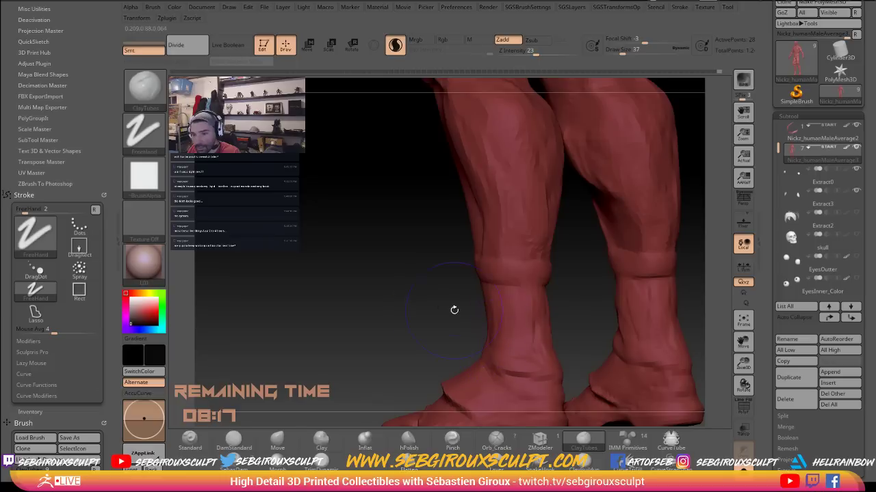
ctrl+drag(513, 207, 503, 204)
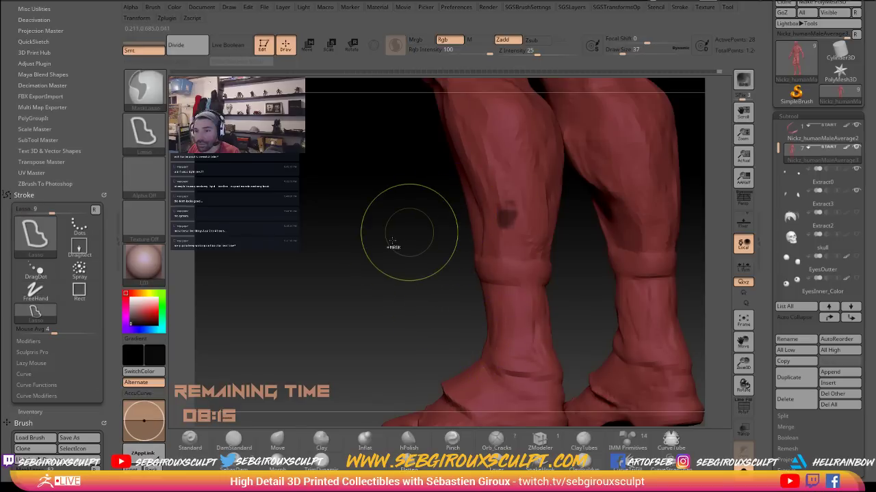
mouse_move(393, 241)
ctrl+mouse_down()
mouse_move(399, 232)
mouse_move(390, 243)
ctrl+mouse_up()
mouse_move(390, 243)
ctrl+mouse_down()
mouse_move(526, 253)
mouse_move(403, 184)
ctrl+mouse_up()
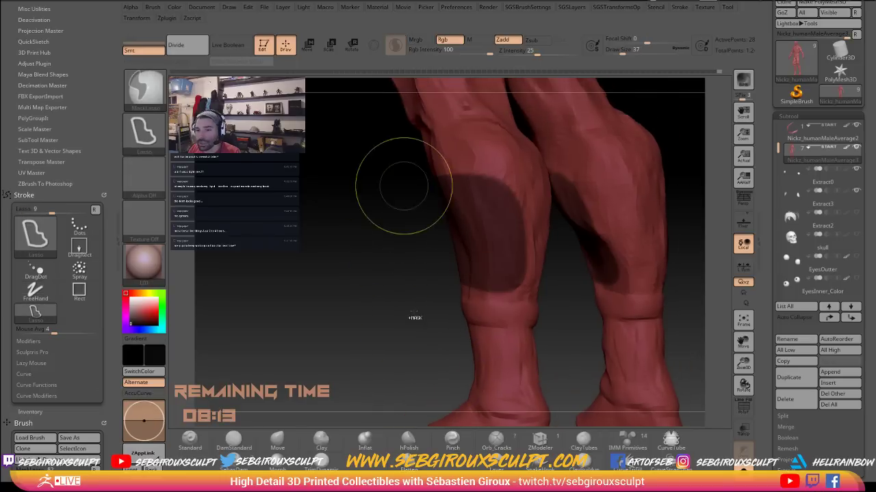
ctrl+click(380, 299)
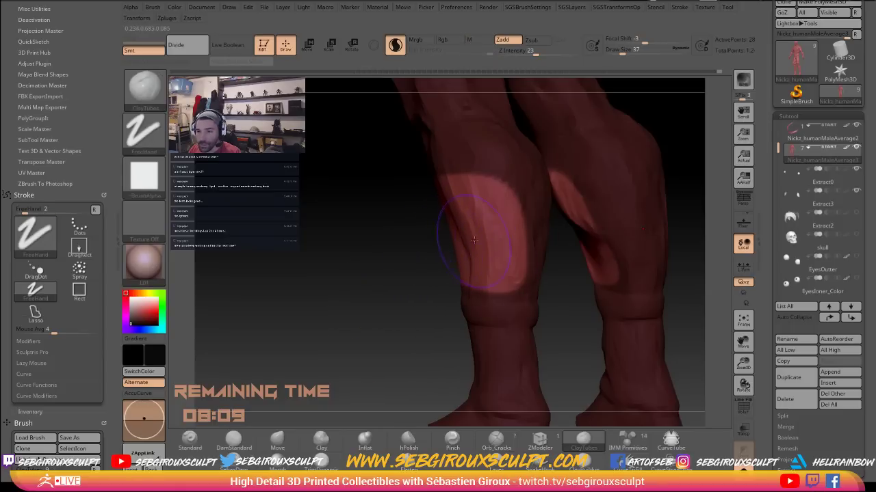
drag(422, 281, 578, 277)
ctrl+click(579, 301)
Build up the boot shafts around the ankles with ClayTubes at draw size 27 and Z Intensity 30, and switch off Sculptris Pro
mouse_move(579, 309)
mouse_down()
mouse_move(550, 323)
mouse_move(534, 309)
mouse_move(520, 328)
mouse_move(463, 336)
mouse_move(509, 342)
mouse_move(498, 323)
mouse_move(524, 333)
mouse_up()
key(space)
key(space)
key(space)
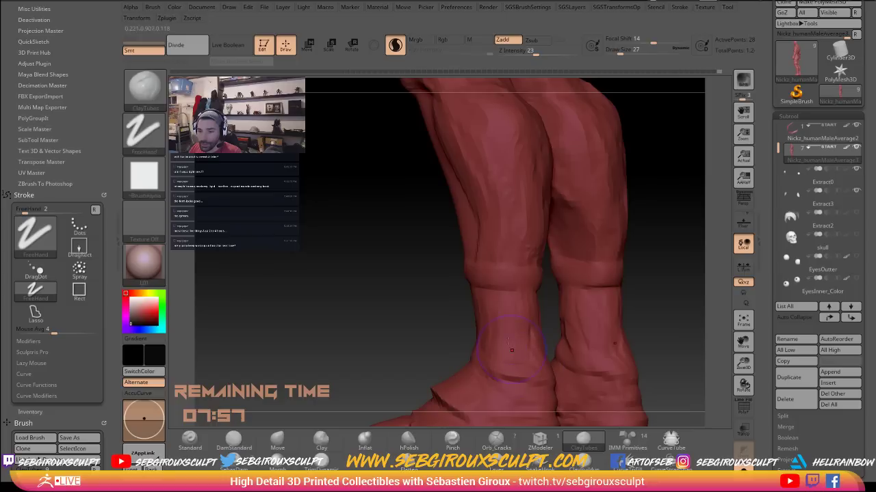
right_drag(487, 345, 505, 338)
key(space)
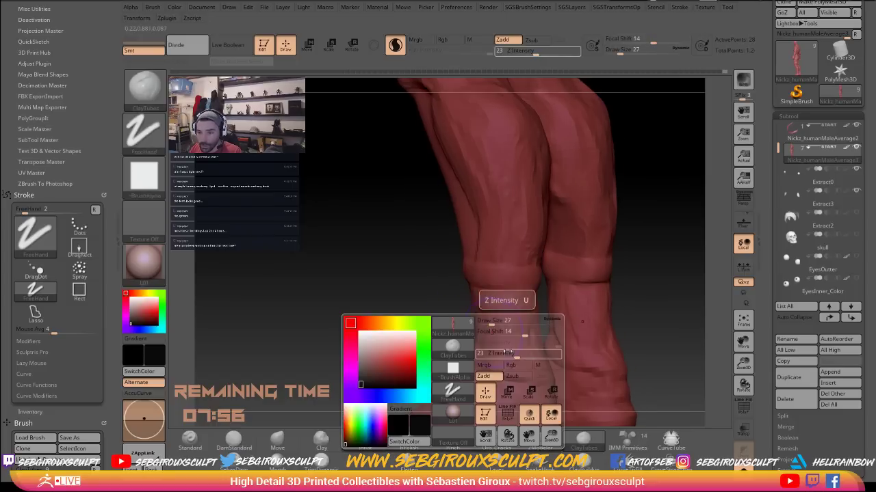
drag(506, 337, 515, 339)
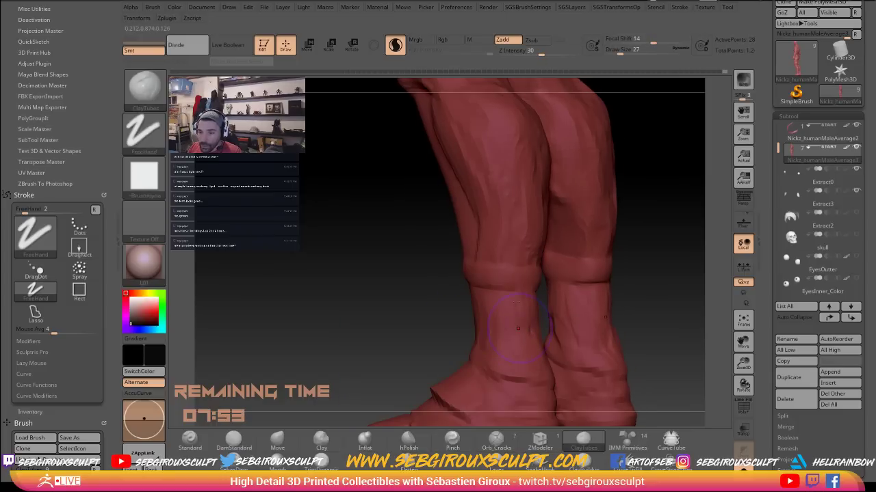
drag(486, 318, 487, 342)
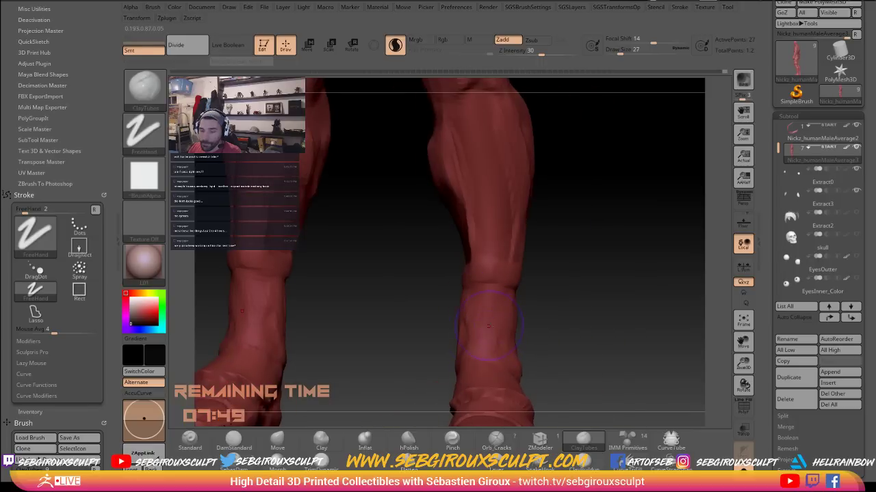
right_drag(489, 326, 486, 327)
key(space)
click(395, 46)
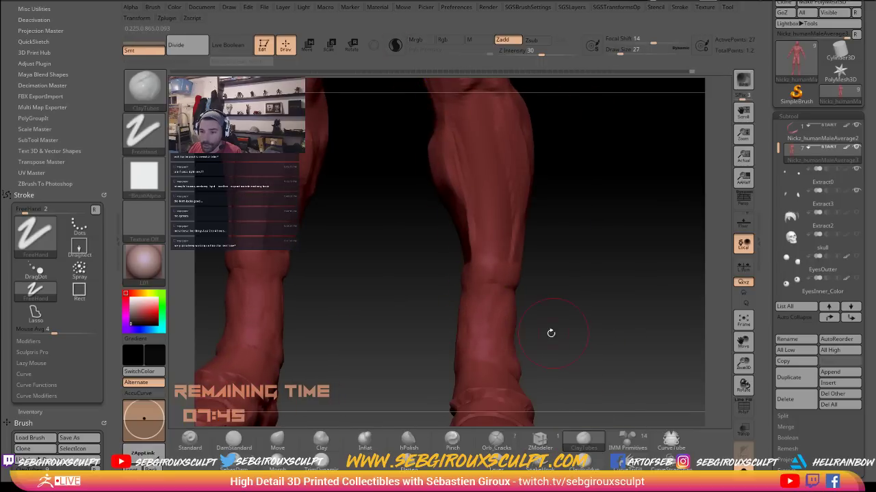
Reshape the silhouettes of the ankles and boot shafts in front view with the Move brush at draw size 27
drag(550, 333, 530, 316)
key(b)
key(m)
key(v)
drag(447, 327, 472, 342)
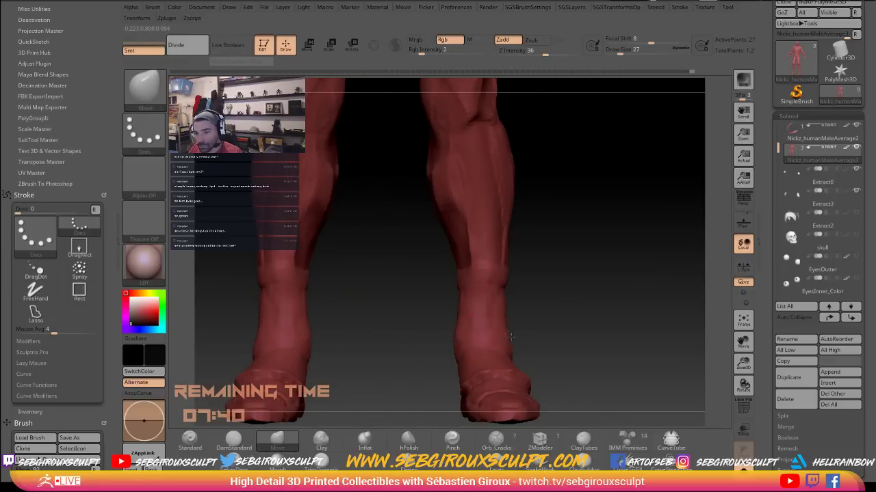
mouse_move(513, 349)
mouse_down()
mouse_move(516, 340)
mouse_move(607, 358)
mouse_move(522, 349)
mouse_move(598, 360)
mouse_move(525, 361)
mouse_move(539, 319)
mouse_move(579, 324)
mouse_move(471, 342)
mouse_up()
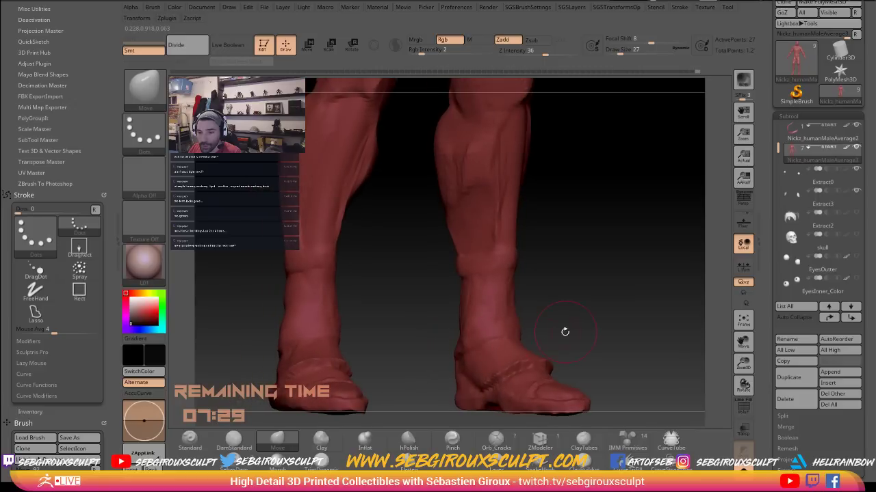
Refine the boot and ankle contours from three-quarter and side angles with the same Move brush
drag(565, 331, 518, 361)
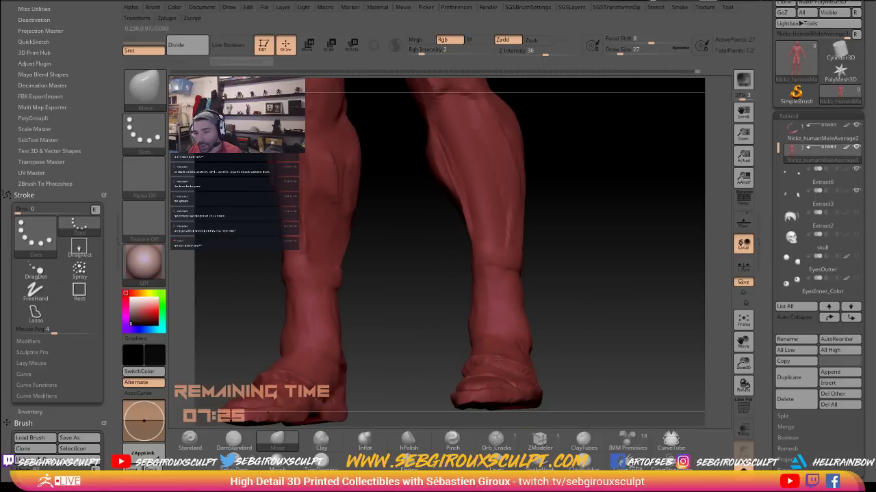
drag(563, 349, 519, 366)
drag(474, 323, 519, 360)
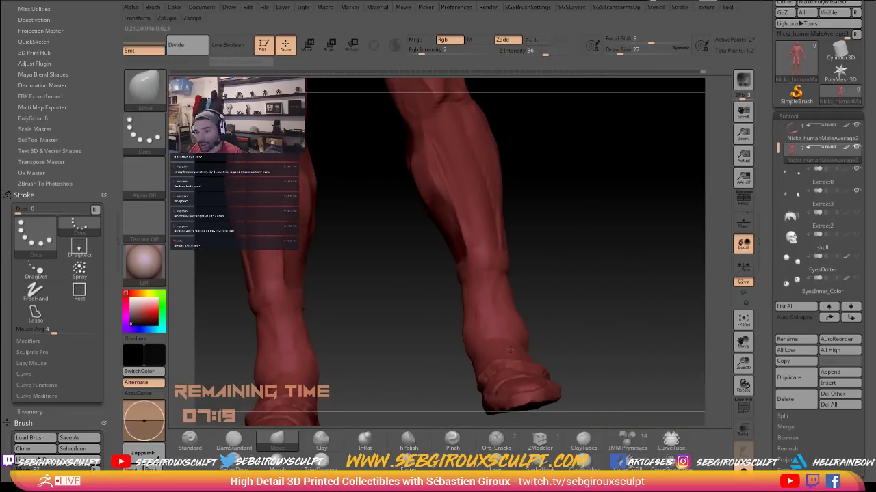
drag(567, 333, 541, 342)
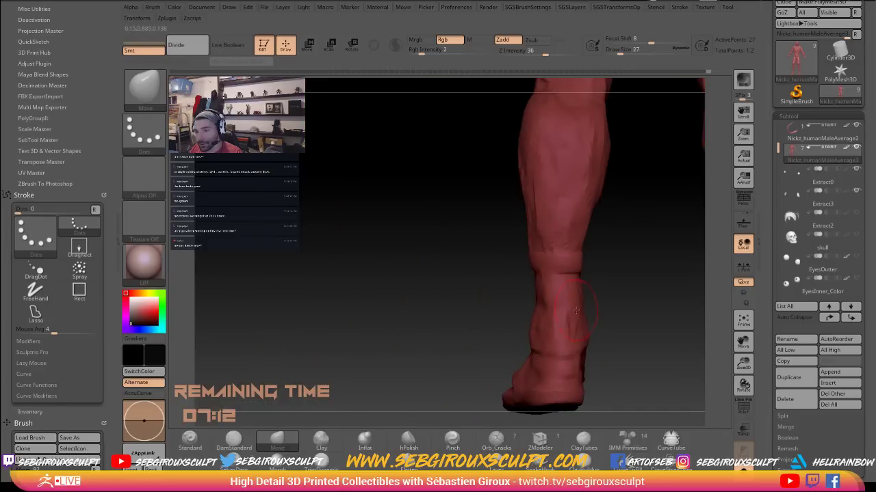
drag(489, 296, 609, 260)
drag(612, 309, 525, 394)
Adjust the outline of the boot soles from underneath with the Move brush, enlarging it to draw size 44
drag(580, 321, 501, 219)
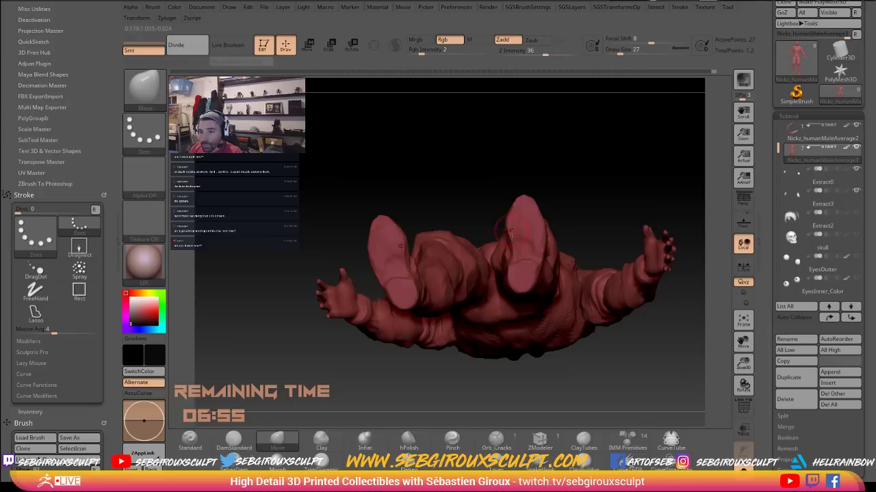
drag(513, 204, 528, 195)
right_drag(544, 226, 541, 236)
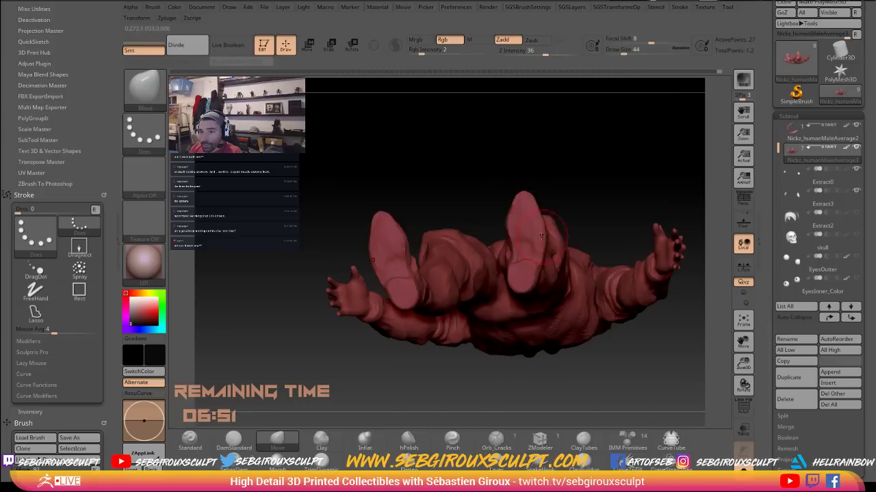
drag(583, 191, 626, 179)
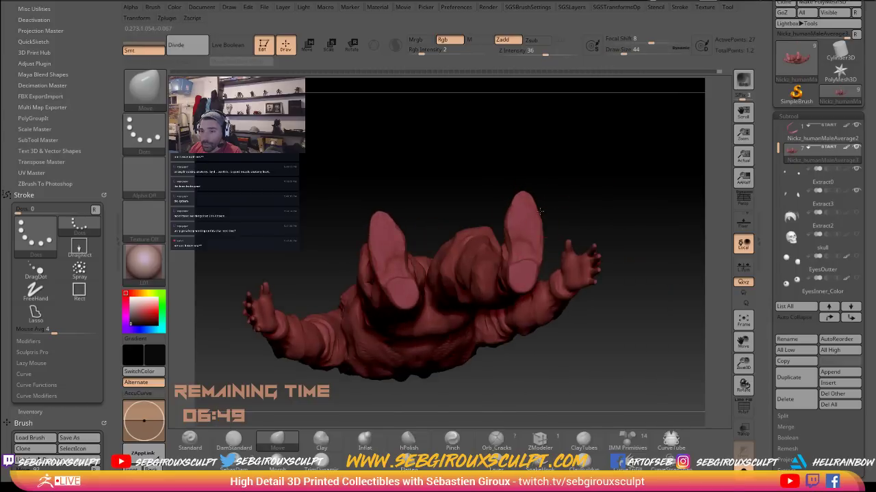
Shape the toe tips of the soles with the Move brush at draw size 23 and turn on AccuCurve
key(space)
mouse_move(543, 212)
mouse_down()
mouse_move(541, 198)
mouse_move(523, 194)
mouse_up()
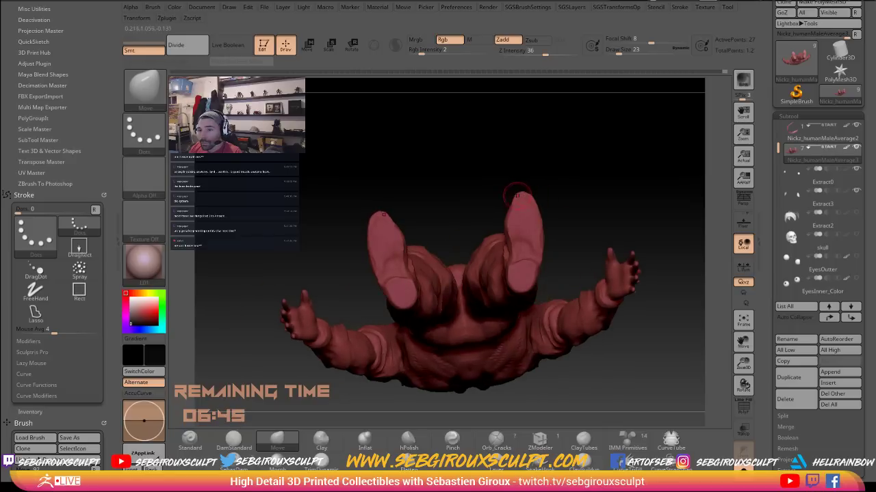
key(a)
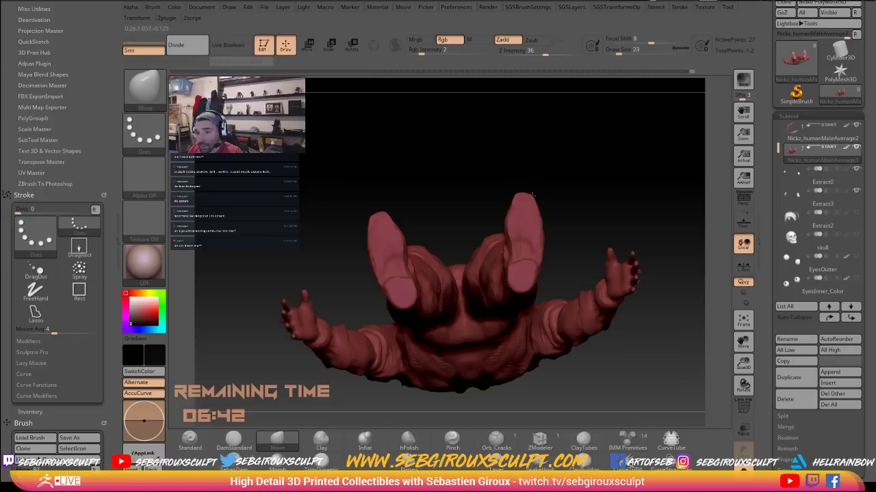
drag(589, 192, 580, 204)
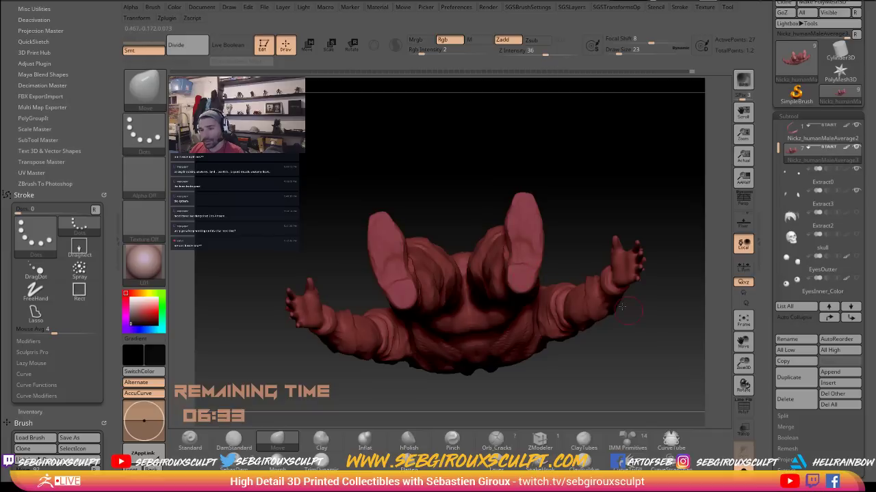
mouse_move(652, 362)
mouse_down()
mouse_move(522, 263)
mouse_move(568, 295)
mouse_move(541, 316)
mouse_move(589, 216)
mouse_up()
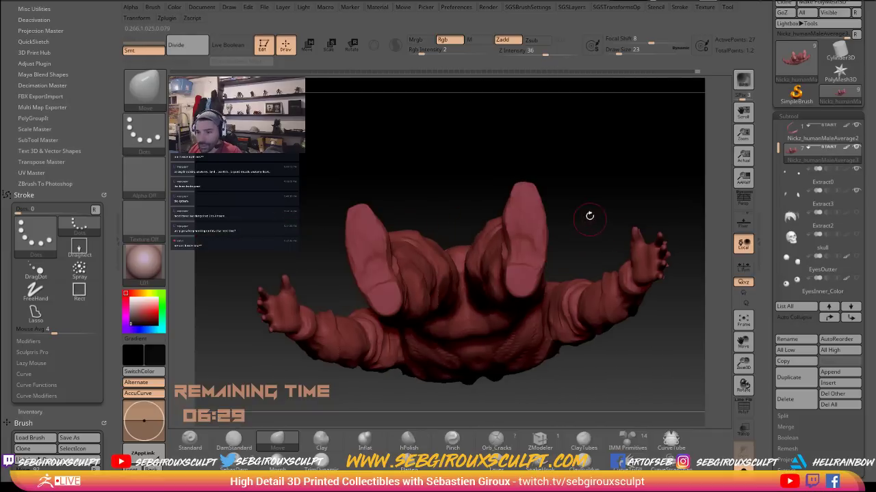
Build up the sole in front of the heel with ClayTubes at draw size 23 and smooth it
click(582, 440)
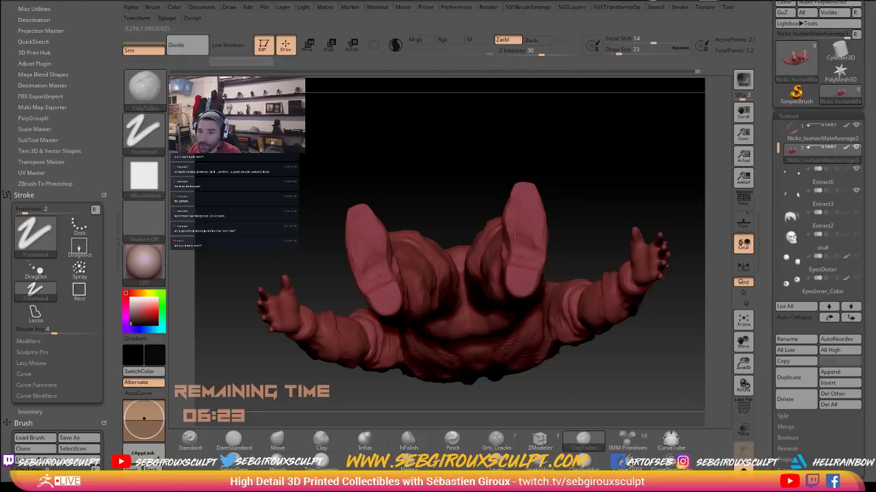
key(shift)
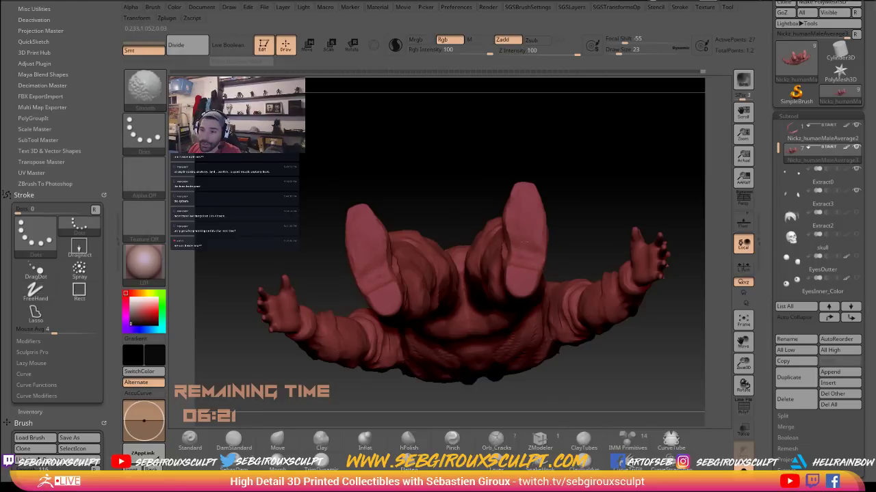
Reshape the boots' toes, insteps and soles in side view with the Move brush, enlarging it to draw size 31
mouse_move(604, 216)
mouse_down()
mouse_move(625, 221)
mouse_move(618, 194)
mouse_move(662, 191)
mouse_move(636, 209)
mouse_move(610, 208)
mouse_up()
key(b)
key(m)
key(v)
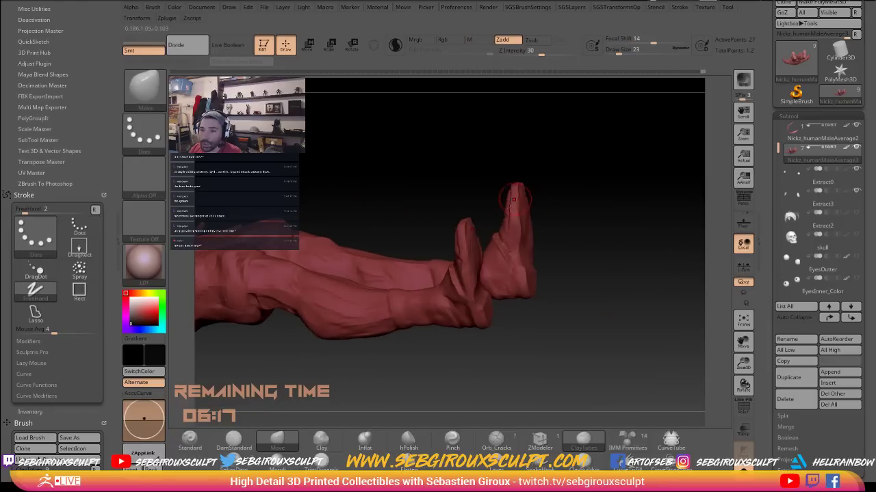
drag(462, 256, 480, 262)
key(space)
mouse_move(520, 210)
mouse_down()
mouse_move(524, 202)
mouse_move(528, 215)
mouse_move(612, 189)
mouse_move(618, 201)
mouse_move(561, 266)
mouse_up()
drag(639, 223, 692, 226)
drag(479, 228, 503, 265)
drag(587, 277, 520, 314)
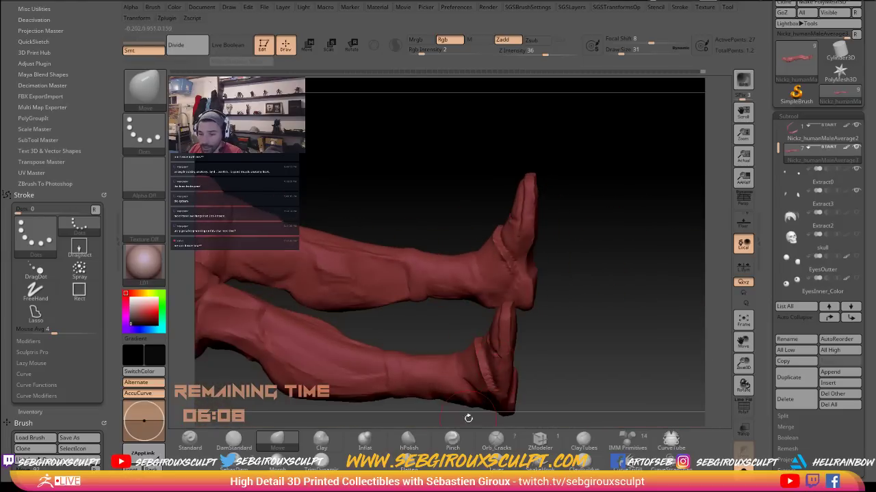
Refine the toe and upper shape of the boots with the Move brush from several angles and smooth them at draw size 17
click(411, 441)
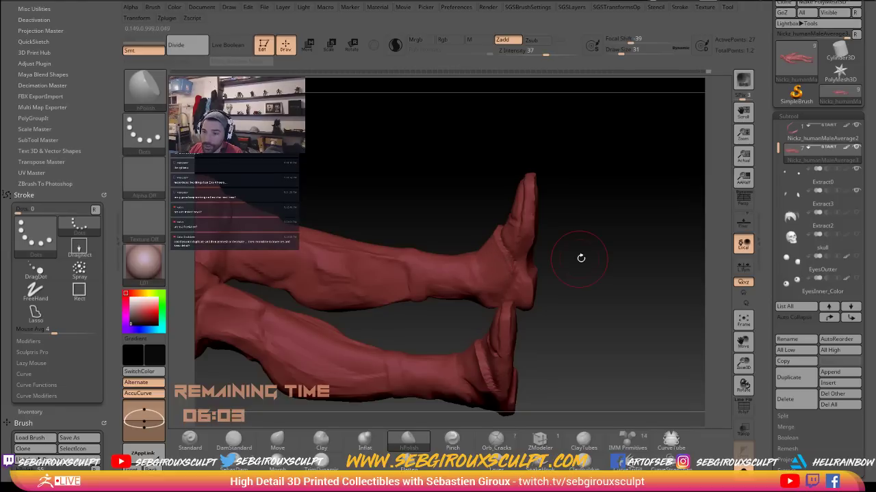
mouse_move(581, 258)
mouse_down()
mouse_move(607, 240)
mouse_move(513, 295)
mouse_up()
key(b)
key(m)
key(v)
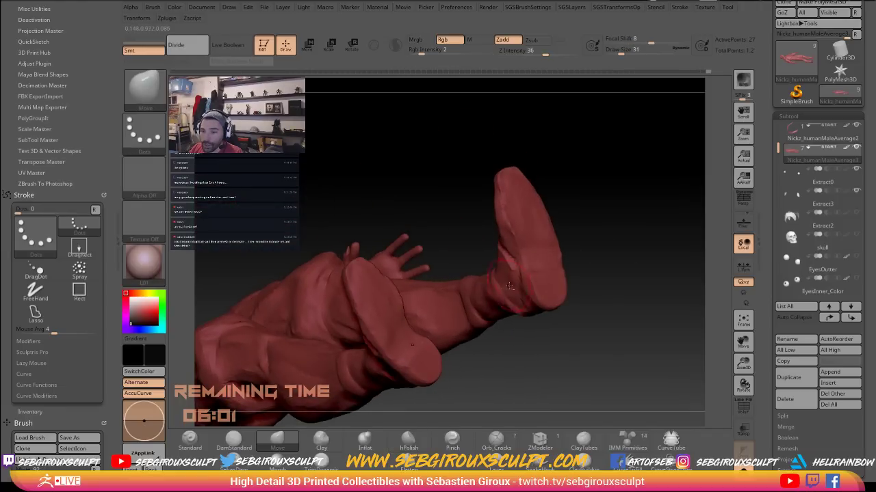
drag(589, 244, 630, 260)
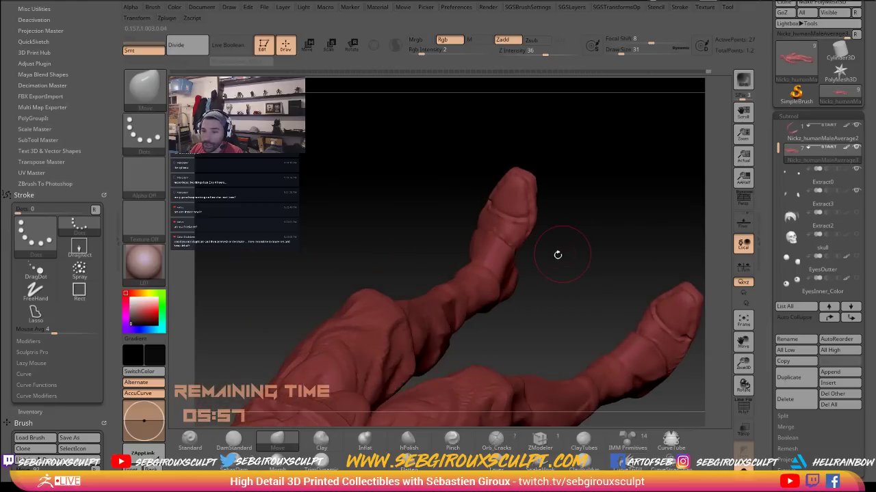
mouse_move(557, 255)
mouse_down()
mouse_move(572, 257)
mouse_move(556, 240)
mouse_move(608, 242)
mouse_move(494, 258)
mouse_up()
key(space)
key(shift)
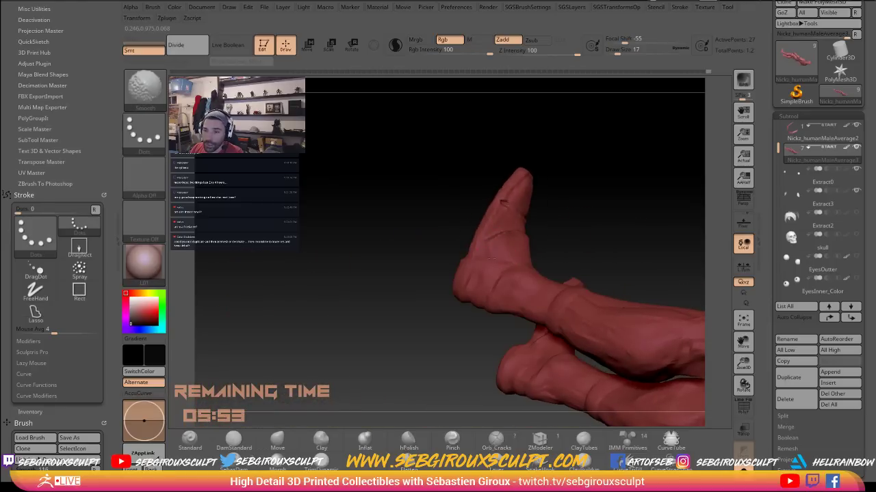
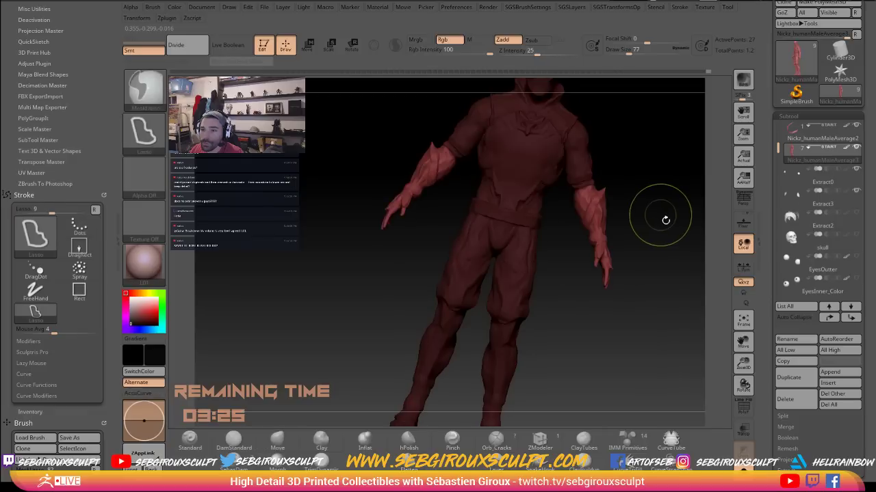
Rotate the unmasked forearms and hands slightly and clear the mask
click(351, 45)
drag(483, 165, 466, 164)
drag(595, 190, 674, 209)
mouse_move(691, 260)
mouse_down()
mouse_move(641, 277)
mouse_move(658, 298)
mouse_up()
Undo the last stroke and reshape the backs of the knees and the calves in side view with the Move brush at draw size 74
key(q)
key(bracketright)
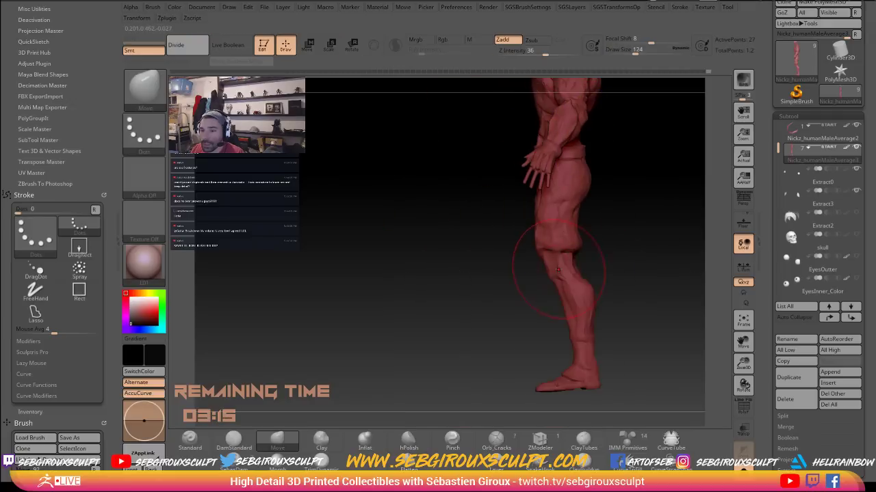
key(ctrl+z)
mouse_move(562, 270)
mouse_down()
mouse_move(522, 269)
mouse_move(609, 277)
mouse_up()
key(space)
drag(522, 290, 526, 276)
key(space)
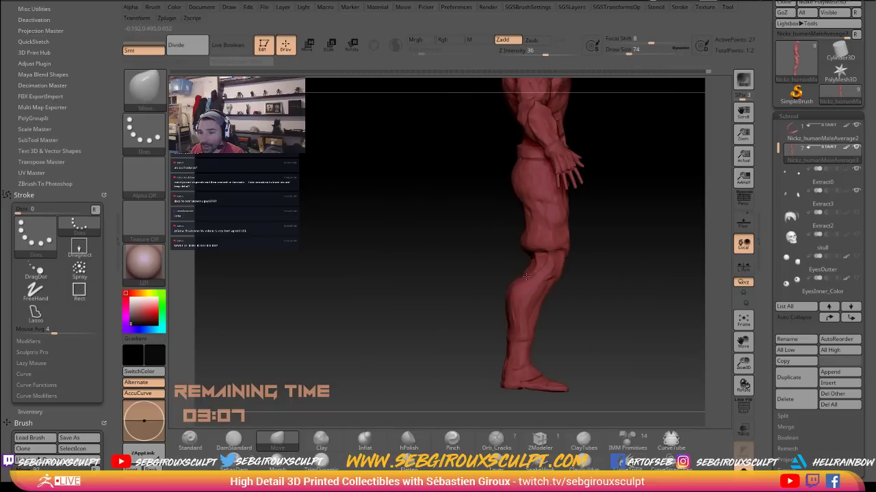
drag(548, 305, 566, 300)
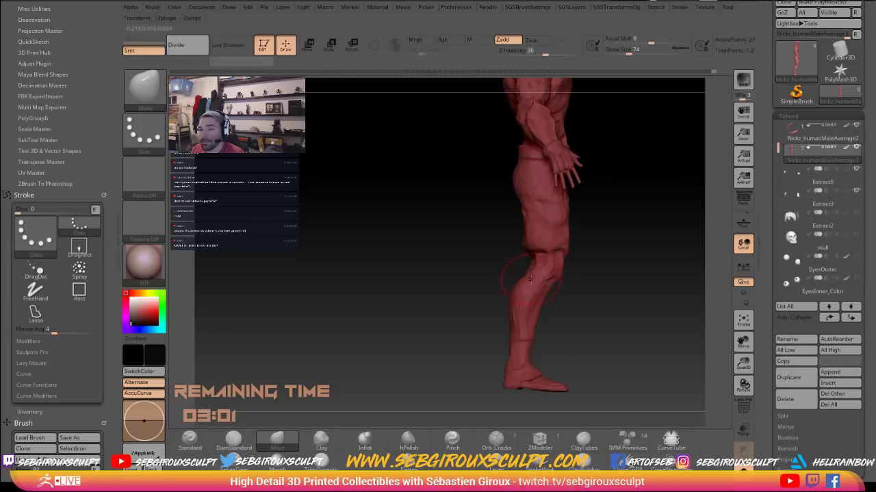
mouse_move(561, 249)
mouse_down()
mouse_move(562, 234)
mouse_move(508, 251)
mouse_move(528, 262)
mouse_move(576, 348)
mouse_move(543, 336)
mouse_move(547, 322)
mouse_up()
Reshape the outer edges of the boot soles from below with the Move brush at draw sizes 71 and 56
key(space)
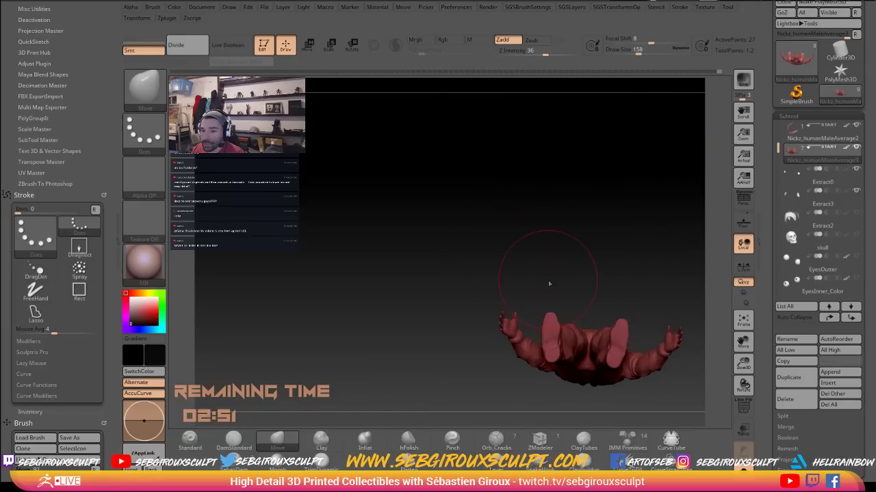
mouse_move(558, 260)
alt+mouse_down()
mouse_move(540, 311)
mouse_move(513, 348)
alt+mouse_up()
key(space)
drag(539, 321, 531, 320)
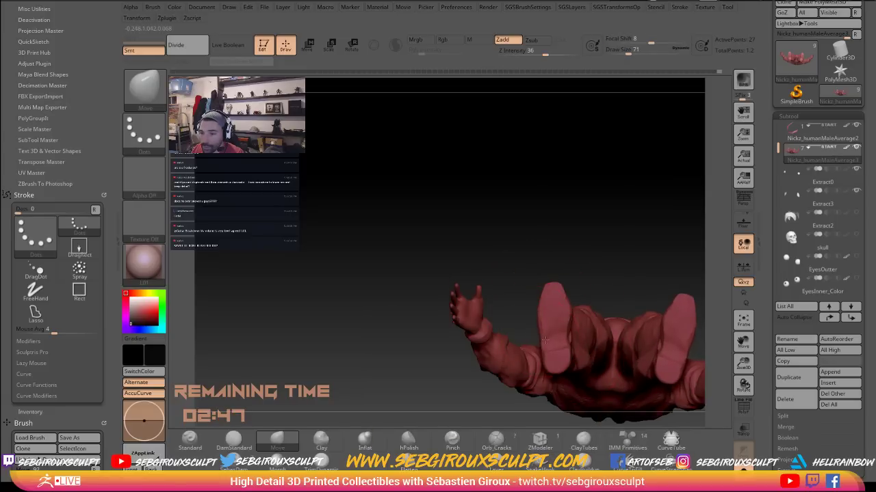
key(space)
drag(545, 320, 538, 316)
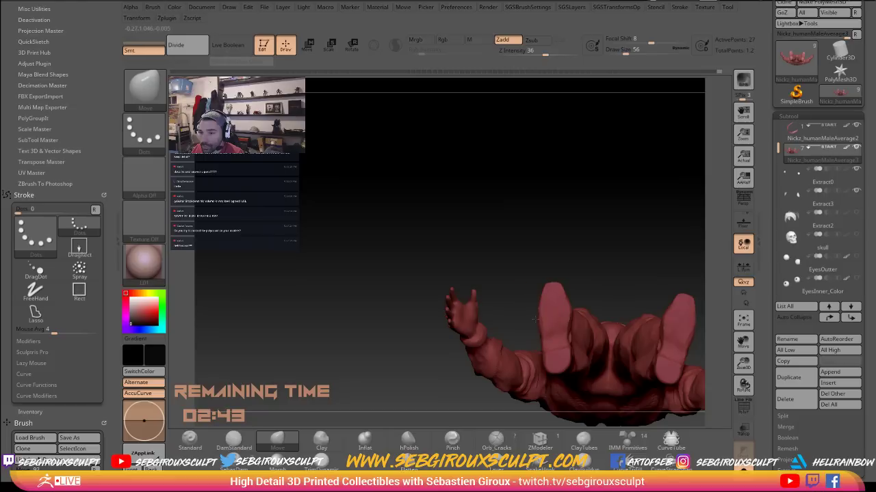
drag(594, 248, 600, 279)
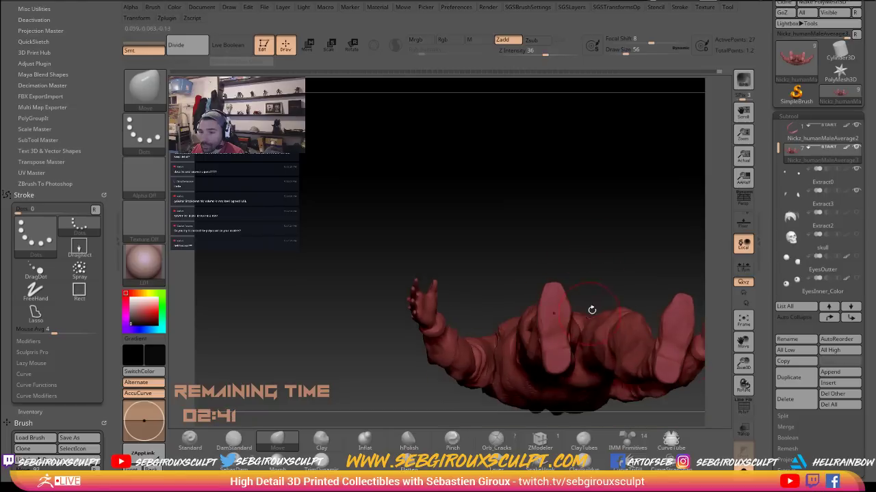
Refine the heel and arch outline of the soles from below, reducing the Move brush to draw size 49 and Z Intensity 3
right_drag(565, 359, 524, 358)
key(space)
drag(548, 351, 531, 351)
right_drag(561, 346, 564, 348)
key(space)
drag(565, 322, 561, 323)
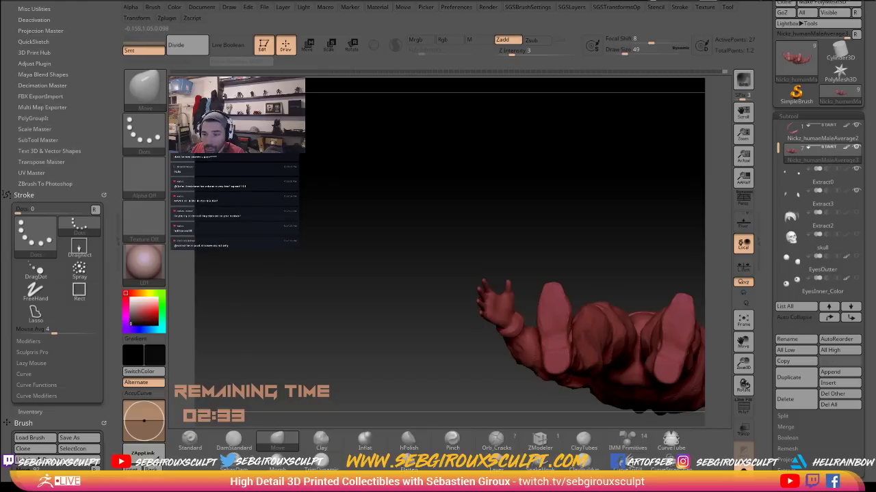
Adjust the inner heel of the soles at draw size 33 and set the Move brush's Z Intensity to 26
drag(634, 261, 436, 127)
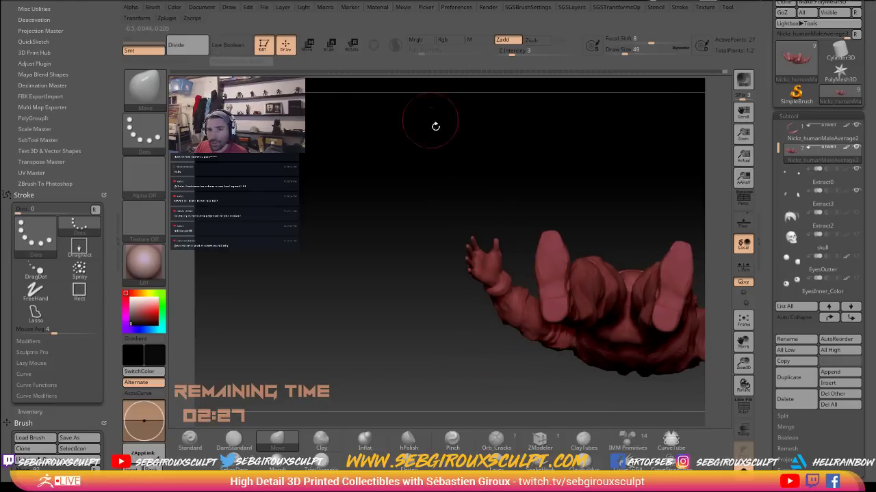
key(space)
click(560, 300)
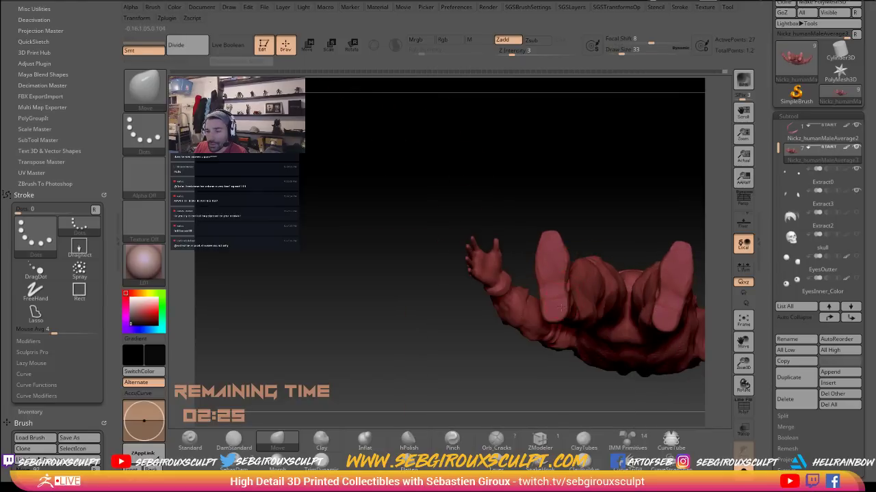
key(space)
click(592, 337)
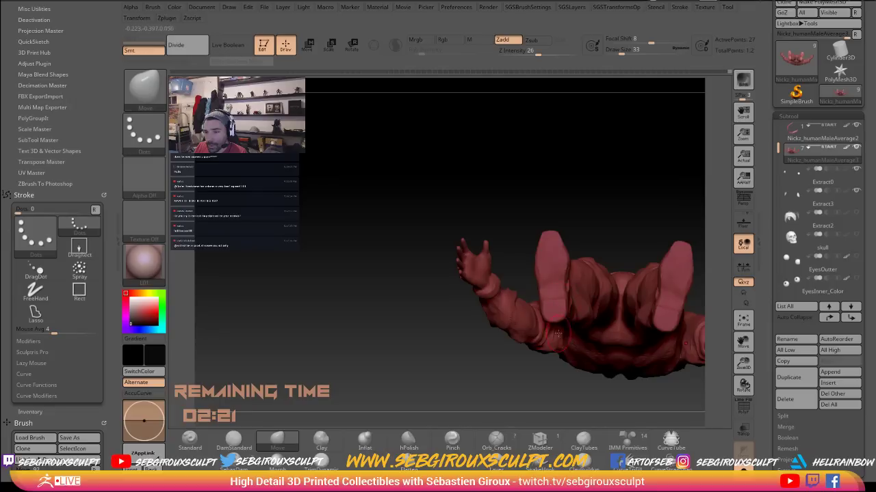
Reshape the chest and abdomen profile in side view with the Move brush at draw size 136
drag(472, 164, 518, 338)
alt+drag(704, 269, 570, 259)
key(space)
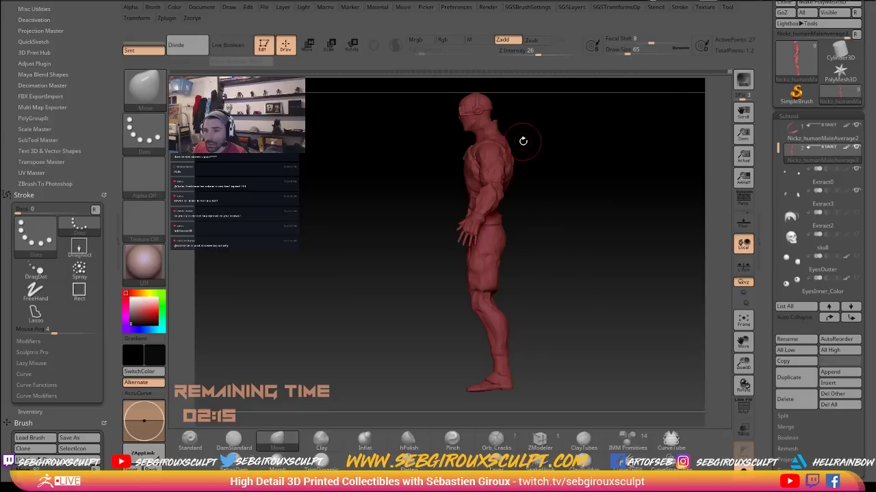
key(shift)
key(space)
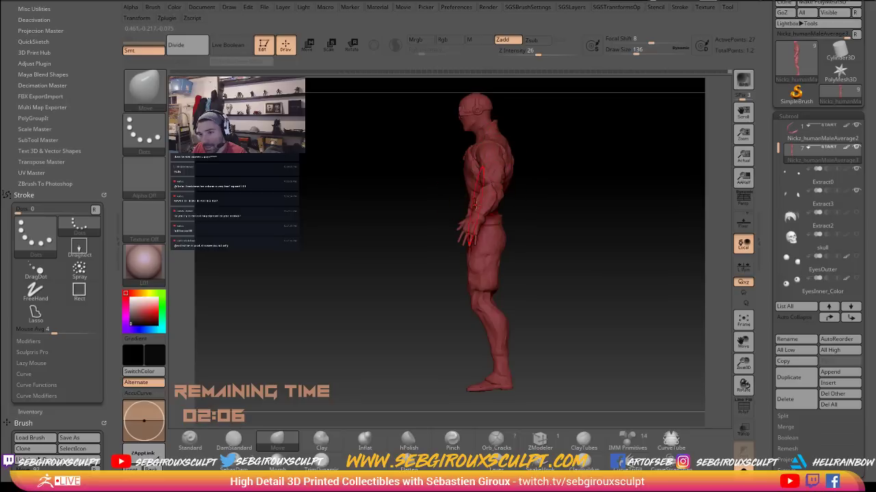
drag(445, 204, 449, 211)
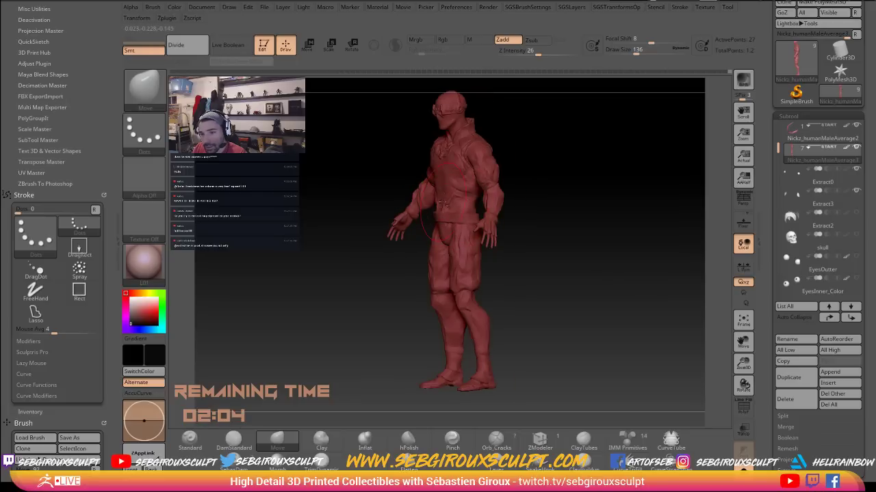
drag(571, 178, 522, 194)
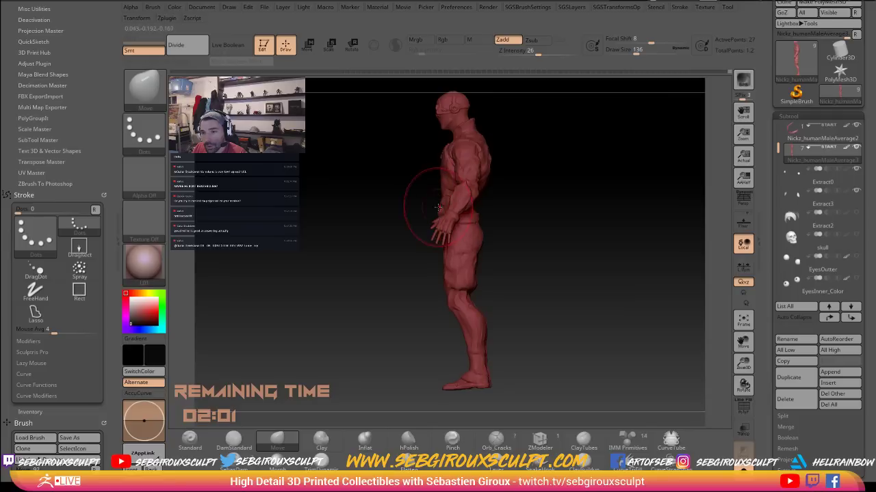
drag(438, 190, 374, 205)
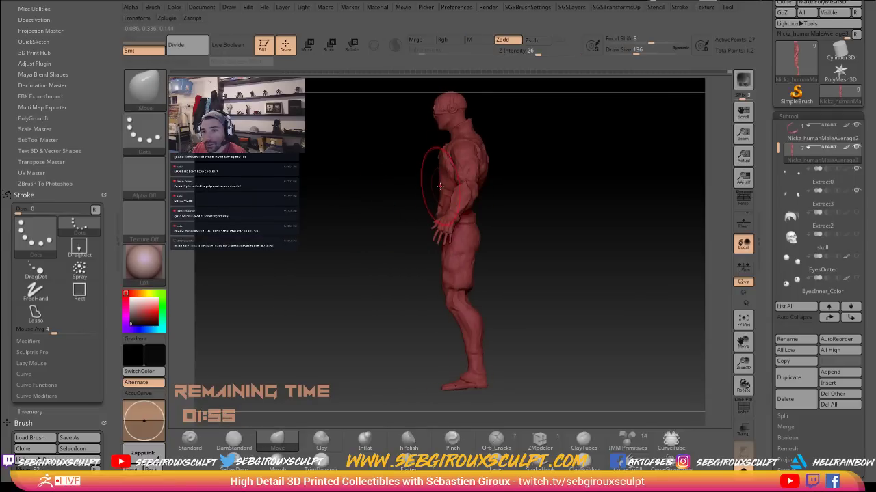
drag(420, 224, 432, 232)
key(space)
click(429, 223)
Hide the arms and reshape the exposed waist and front of the hips in side view with the Move brush
mouse_move(509, 252)
shift+mouse_down()
mouse_move(496, 244)
mouse_move(651, 229)
mouse_move(586, 201)
mouse_move(536, 197)
mouse_move(593, 198)
mouse_move(499, 311)
mouse_move(472, 287)
mouse_move(472, 185)
mouse_move(553, 171)
shift+mouse_up()
drag(582, 188, 506, 204)
shift+drag(576, 225, 521, 210)
key(space)
drag(437, 224, 474, 237)
key(space)
drag(421, 248, 455, 232)
Refine the lower back, belt line and buttocks with the Move brush at draw size 74
key(space)
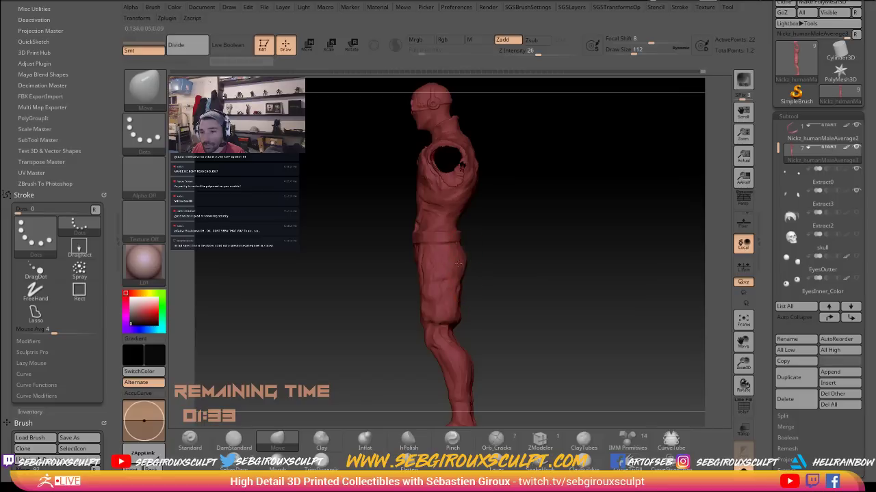
key(space)
drag(458, 243, 456, 238)
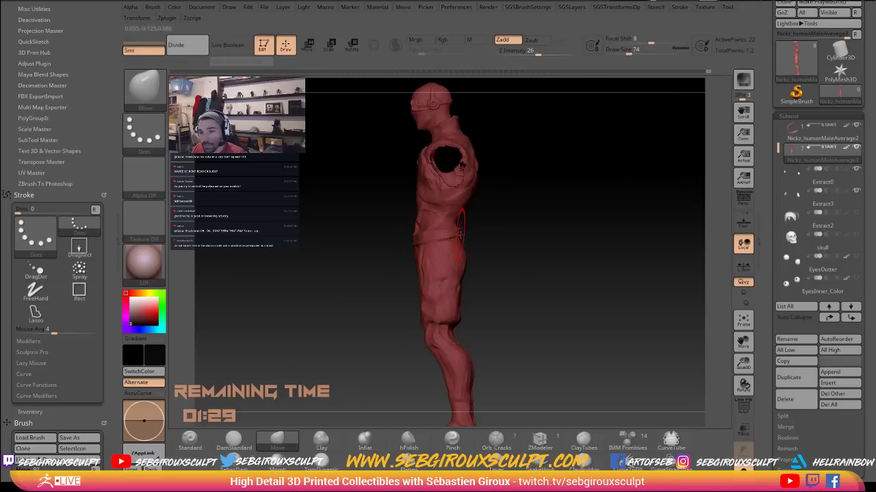
mouse_move(481, 235)
mouse_down()
mouse_move(469, 234)
mouse_move(489, 236)
mouse_move(463, 232)
mouse_move(474, 236)
mouse_up()
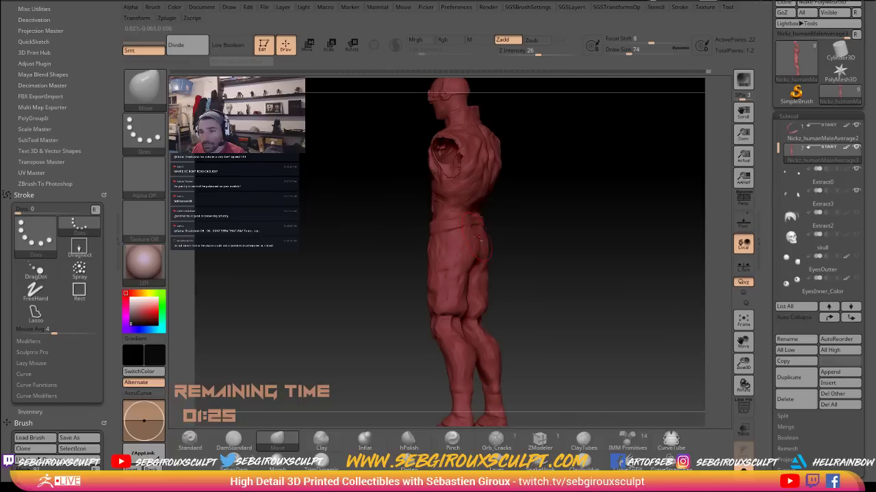
mouse_move(547, 245)
mouse_down()
mouse_move(500, 255)
mouse_move(501, 239)
mouse_up()
key(space)
drag(431, 236, 439, 226)
mouse_move(498, 229)
mouse_down()
mouse_move(457, 231)
mouse_move(469, 234)
mouse_up()
Adjust the thigh and knee profile in side view with the Move brush at draw sizes 112 and 172
key(space)
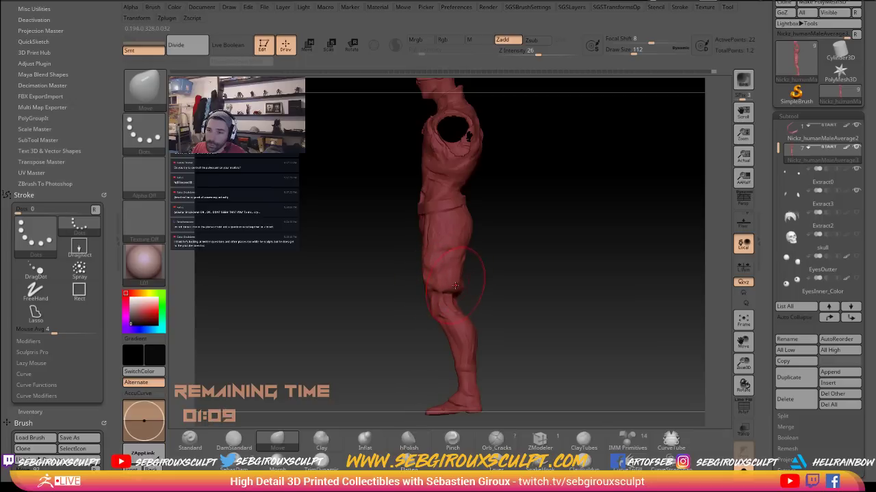
drag(420, 282, 425, 282)
drag(487, 248, 509, 238)
key(space)
drag(438, 269, 442, 269)
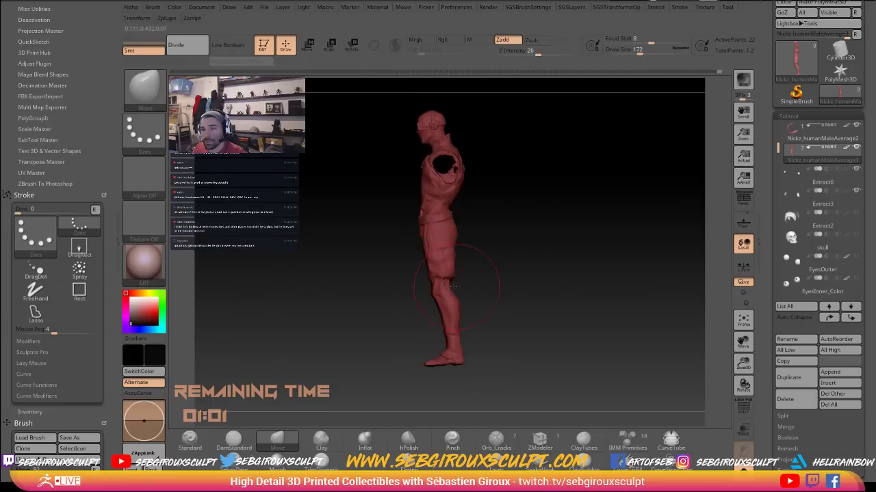
shift+drag(498, 292, 508, 292)
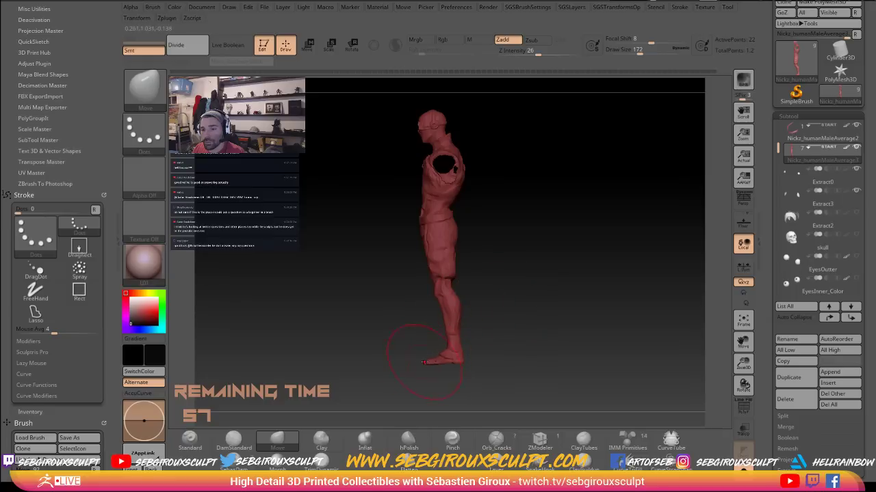
drag(398, 330, 505, 337)
Unhide the arms and reshape the upper arms and elbows in front view with the Move brush at draw sizes 120 and 90
ctrl+shift+click(544, 279)
alt+drag(562, 265, 569, 305)
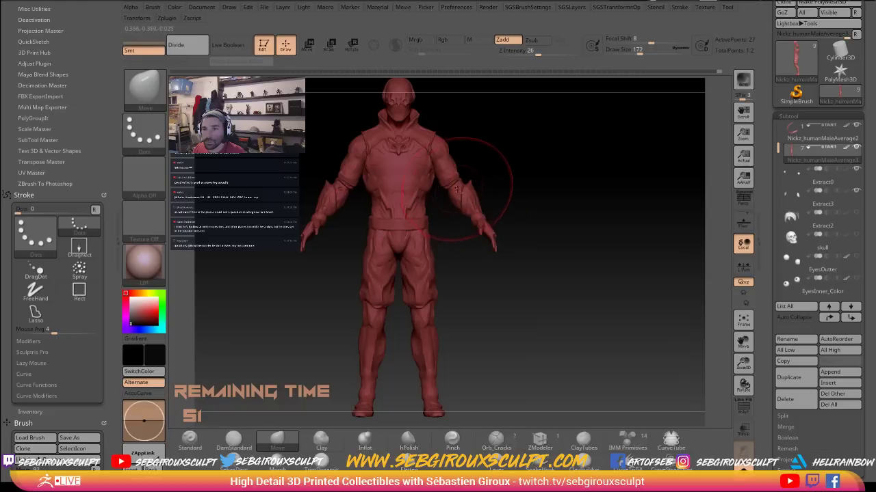
key(space)
mouse_move(463, 187)
mouse_down()
mouse_move(455, 187)
mouse_move(462, 158)
mouse_move(448, 152)
mouse_up()
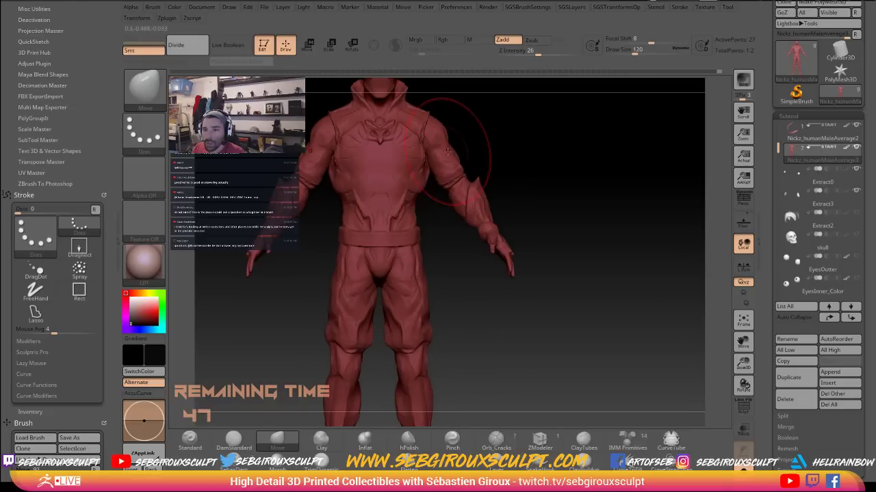
key(space)
drag(459, 185, 454, 185)
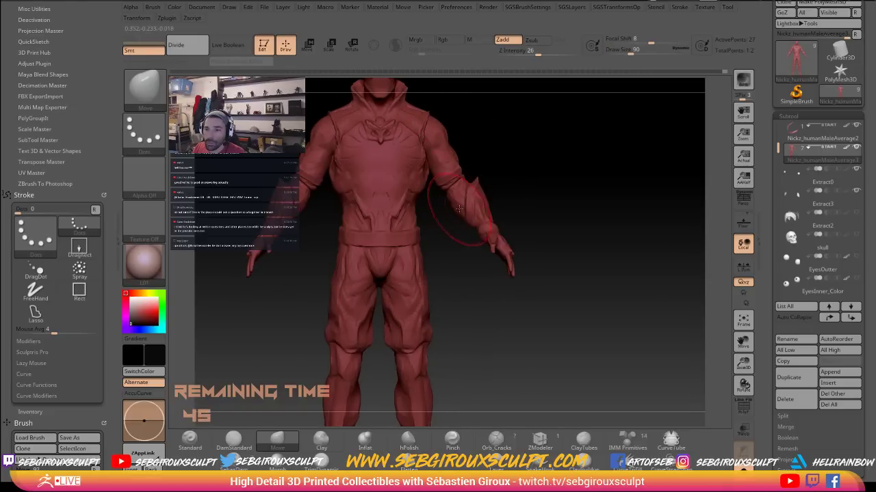
Mask the hands with the lasso, soften the mask's edge and invert it so only the hands stay editable
drag(516, 245, 502, 261)
key(ctrl)
mouse_move(566, 269)
ctrl+mouse_down()
mouse_move(480, 264)
mouse_move(475, 236)
mouse_move(491, 223)
ctrl+mouse_up()
ctrl+click(467, 207)
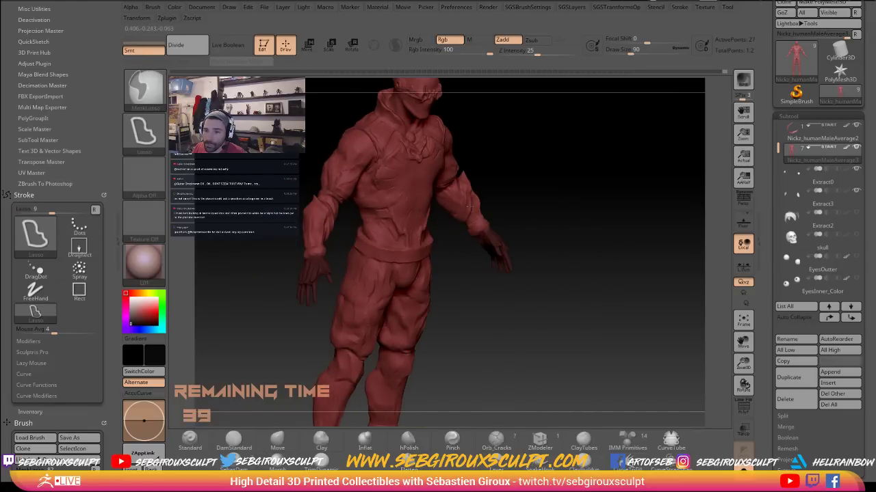
mouse_move(530, 195)
shift+mouse_down()
mouse_move(578, 224)
mouse_move(533, 243)
shift+mouse_up()
ctrl+click(546, 201)
Rotate the unmasked hands with a Transpose line drawn from the wrist
click(330, 46)
click(351, 46)
drag(441, 277, 446, 316)
mouse_move(516, 285)
mouse_down()
mouse_move(467, 305)
mouse_move(431, 297)
mouse_move(459, 291)
mouse_move(439, 308)
mouse_move(443, 292)
mouse_up()
key(w)
alt+drag(360, 271, 558, 223)
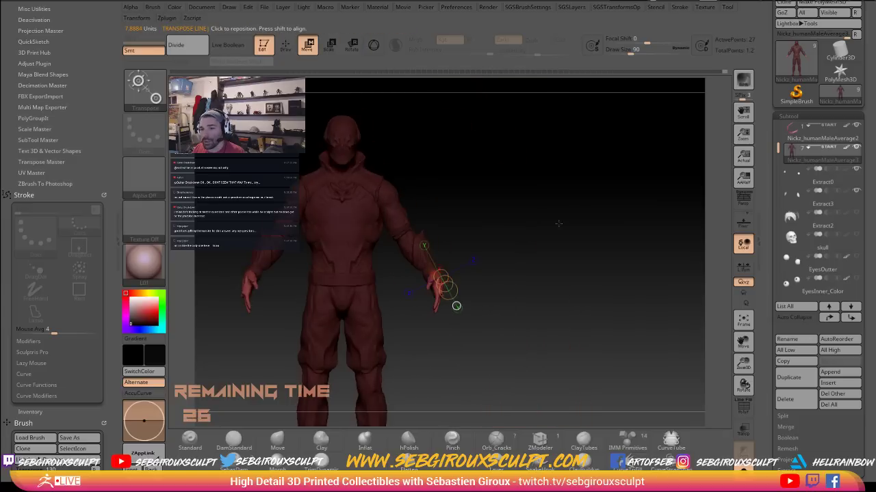
Redraw the Transpose line from the wrist through the hand, rotate the hands further and shift them slightly
alt+drag(528, 263, 522, 294)
drag(428, 277, 439, 313)
key(r)
alt+drag(510, 308, 534, 320)
drag(612, 313, 533, 320)
drag(682, 333, 558, 273)
key(w)
drag(421, 335, 414, 333)
mouse_move(574, 277)
mouse_down()
mouse_move(611, 278)
mouse_move(589, 315)
mouse_up()
key(q)
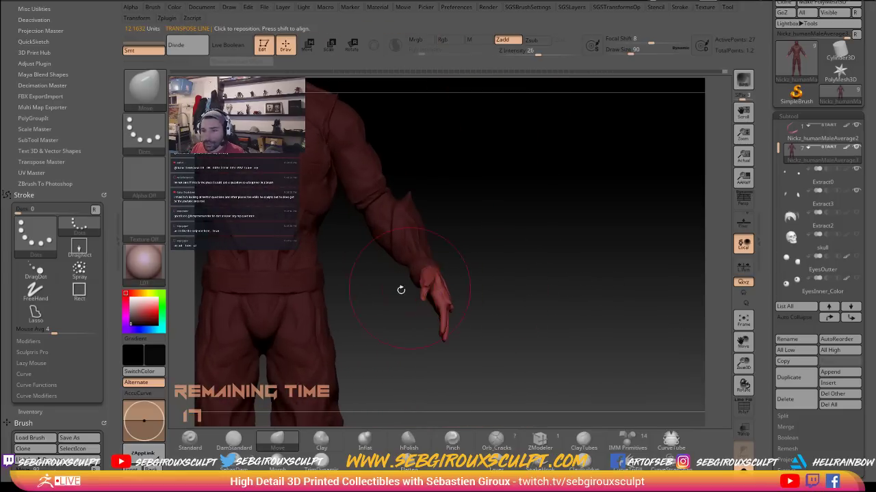
Adjust the unmasked hands' position at the wrists with the Move brush, enlarging it up to draw size 207
mouse_move(479, 289)
mouse_down()
mouse_move(458, 288)
mouse_move(484, 289)
mouse_up()
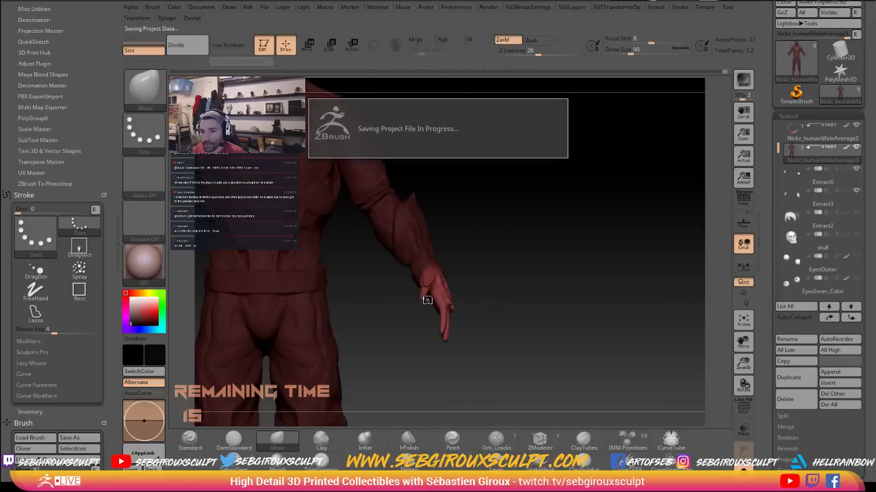
key(space)
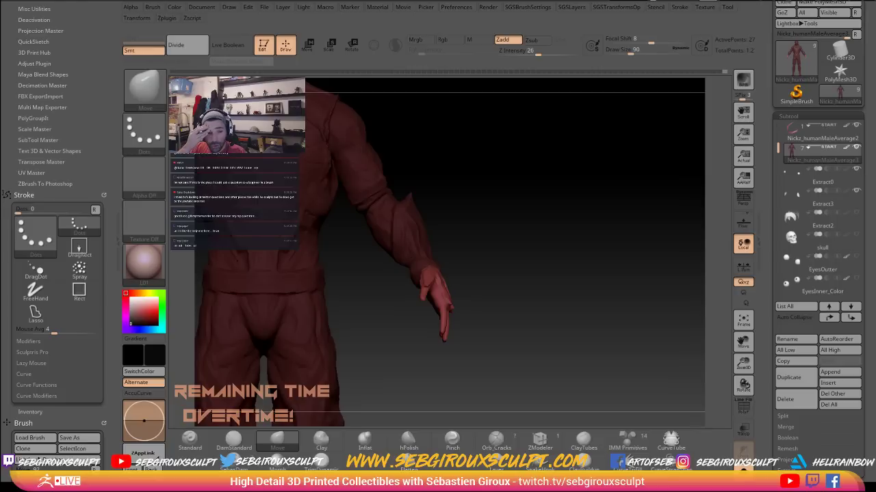
drag(579, 276, 538, 286)
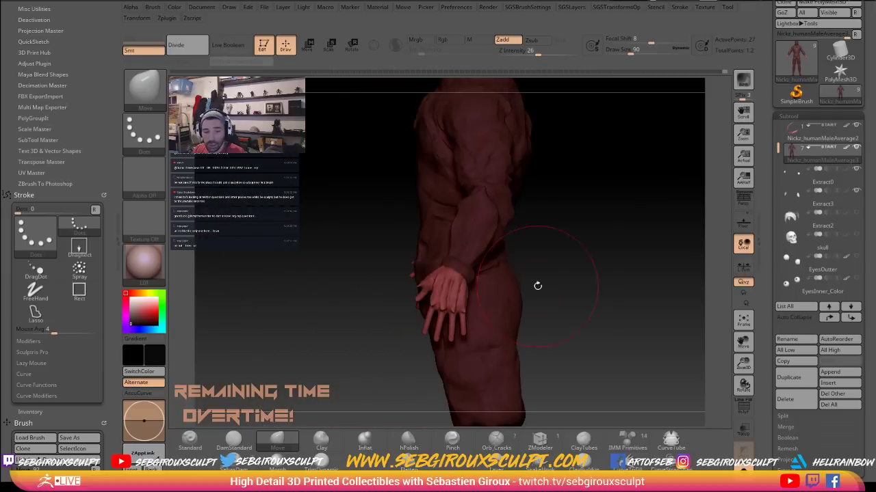
drag(597, 278, 490, 278)
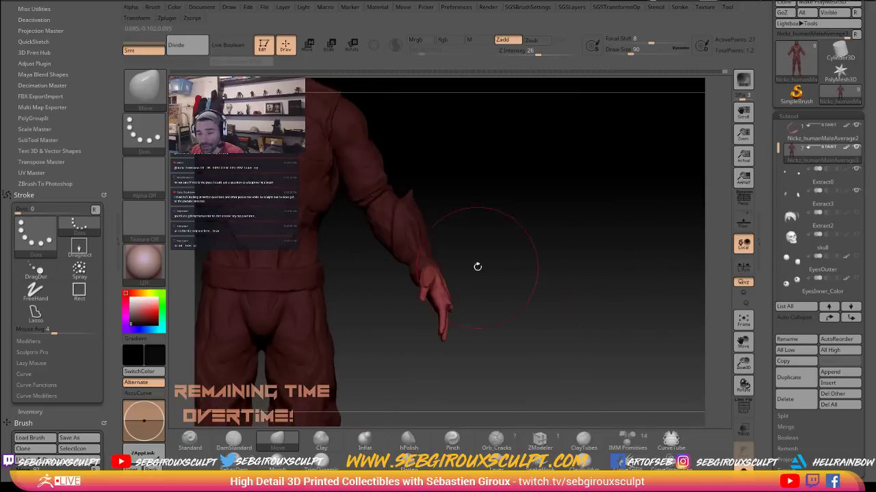
key(space)
drag(435, 282, 481, 231)
key(space)
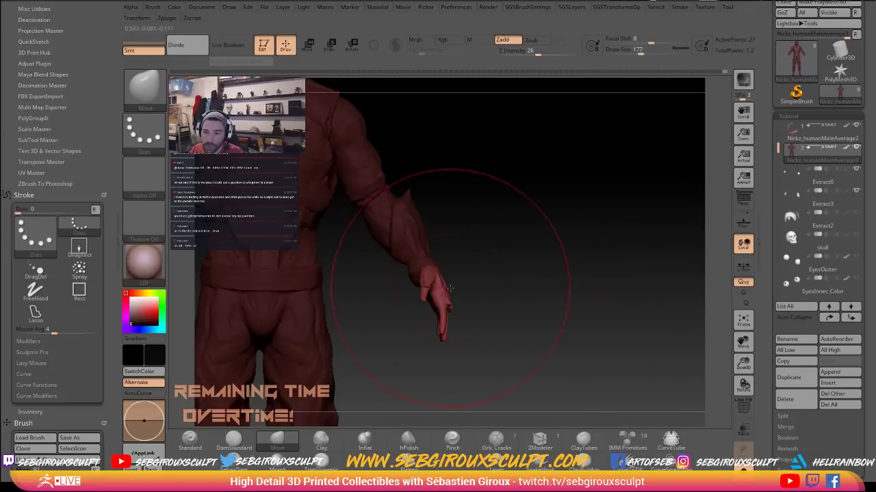
key(shift)
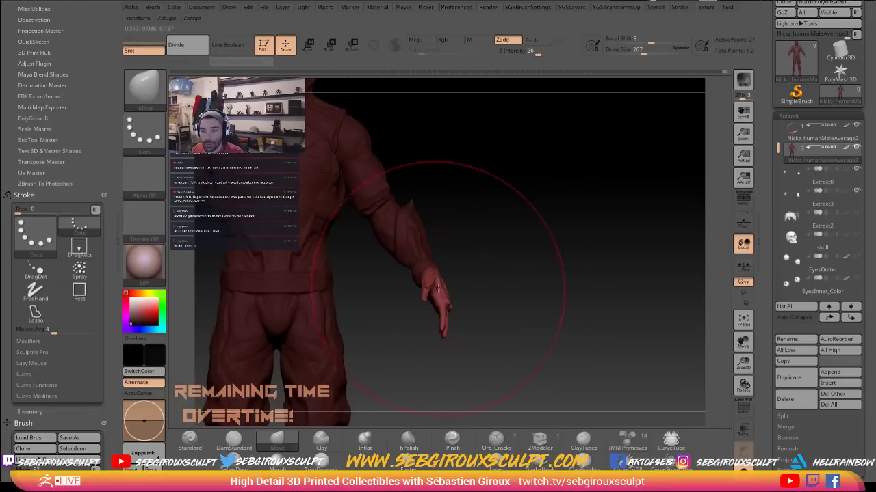
drag(473, 281, 552, 276)
key(space)
drag(431, 281, 412, 280)
Invert the mask to protect the hands, refine the wrist area with the Move brush at draw size 41, and clear the mask
drag(479, 271, 394, 283)
ctrl+click(468, 265)
key(space)
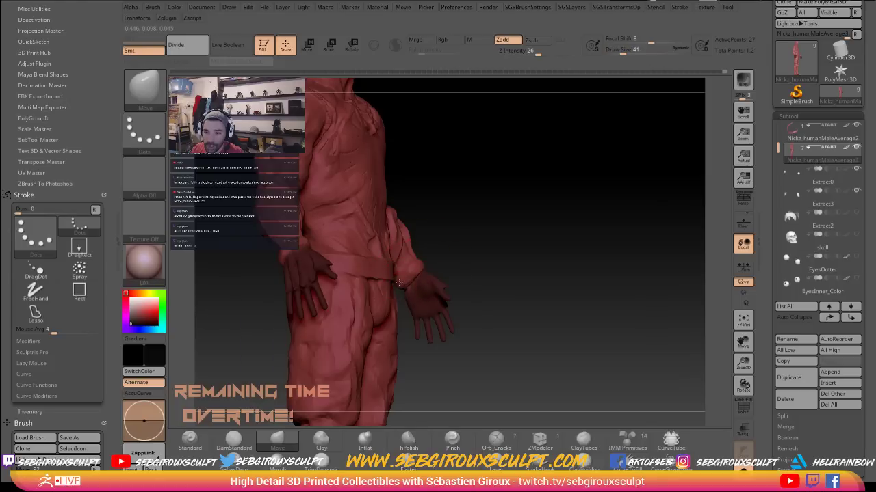
drag(488, 261, 413, 282)
mouse_move(556, 280)
alt+mouse_down()
mouse_move(575, 257)
mouse_move(582, 275)
alt+mouse_up()
ctrl+drag(580, 279, 587, 290)
drag(643, 246, 629, 260)
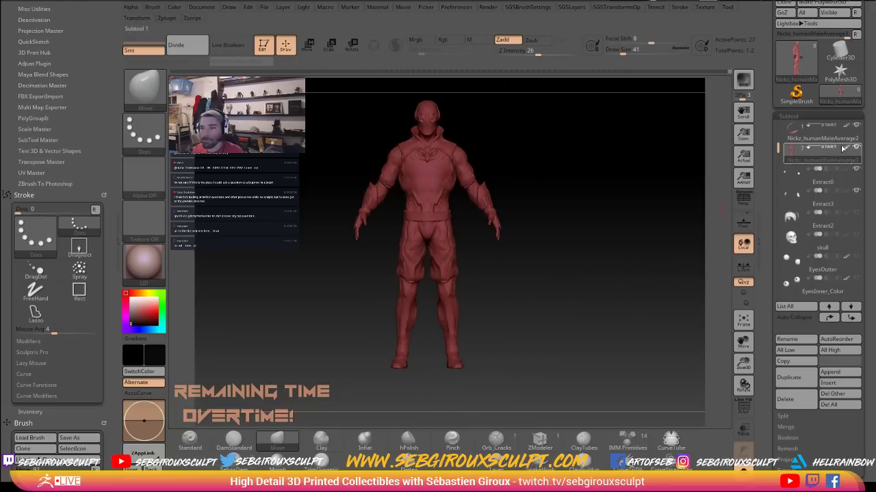
Show the shoulder and elbow armor pieces, select the Extract2 shoulder pads and set the main colour to white
drag(619, 180, 696, 261)
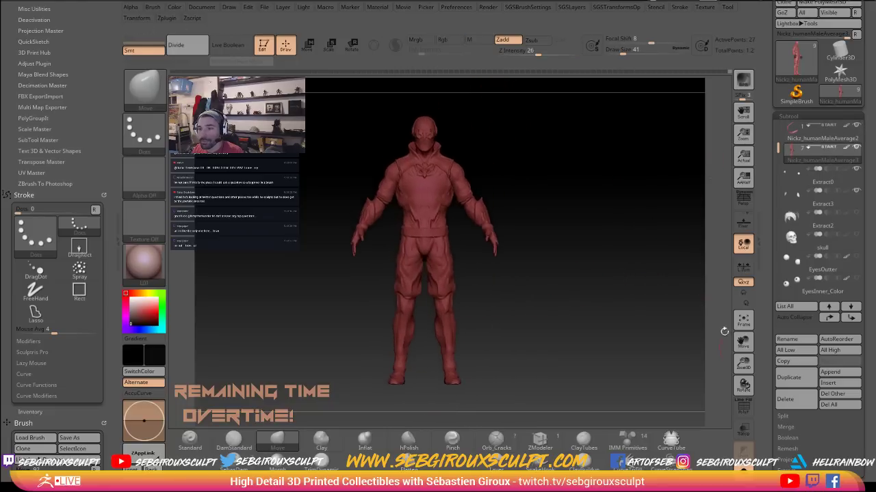
drag(635, 262, 603, 305)
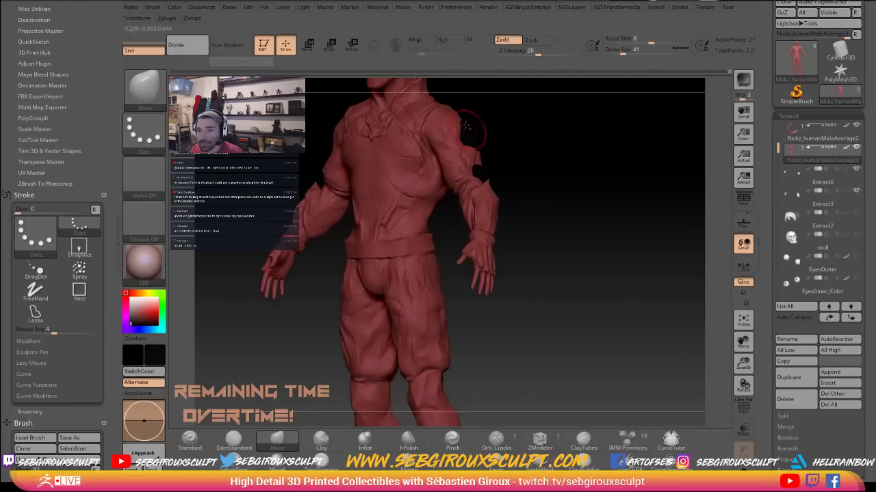
alt+drag(536, 162, 555, 198)
drag(555, 197, 590, 168)
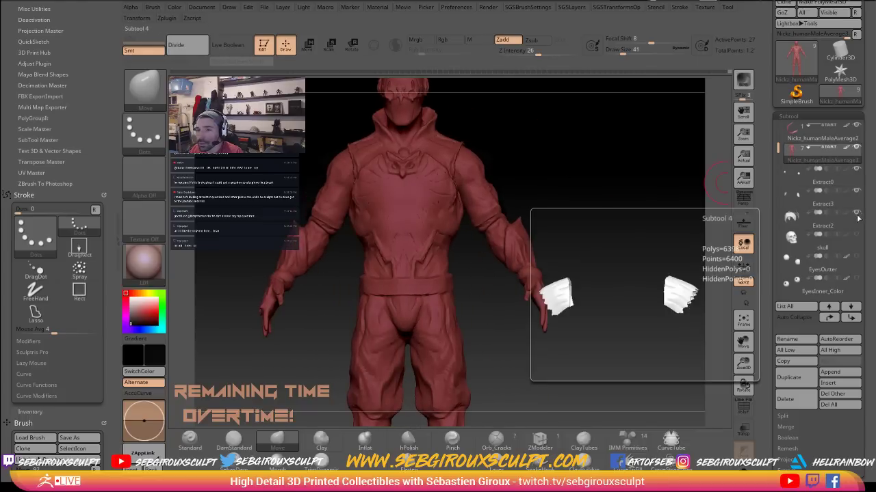
mouse_move(855, 248)
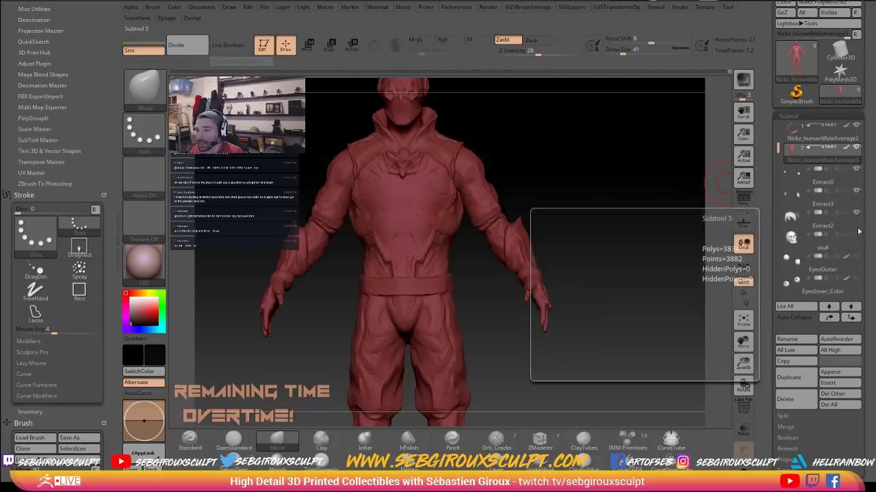
mouse_move(859, 216)
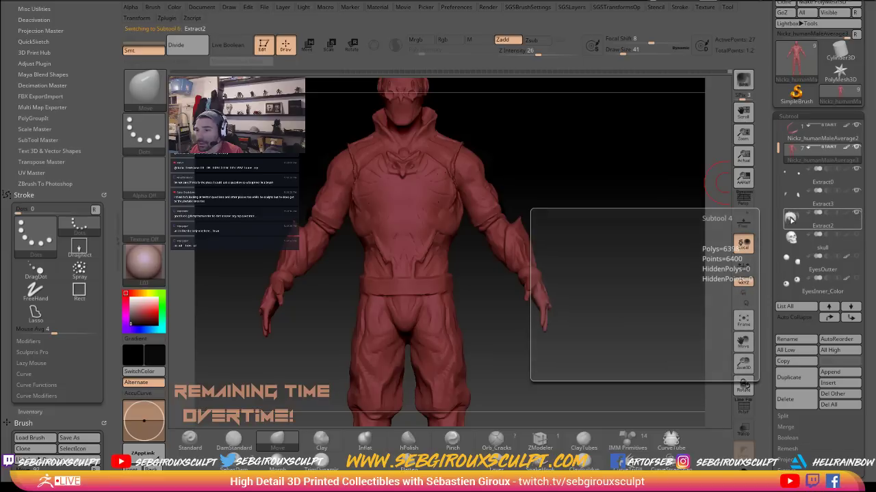
click(812, 219)
mouse_move(647, 219)
mouse_down()
mouse_move(622, 224)
mouse_move(622, 198)
mouse_move(651, 234)
mouse_move(653, 270)
mouse_up()
drag(653, 270, 667, 274)
click(131, 298)
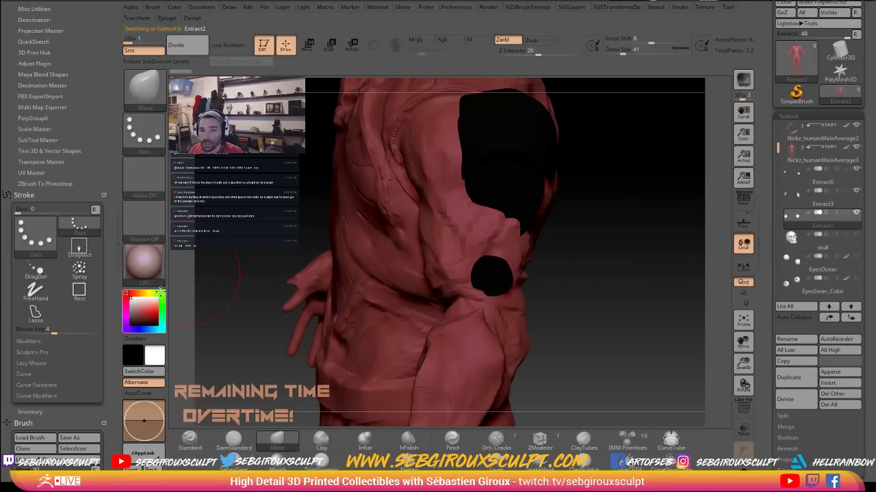
Move the Extract2 shoulder pads forward in side view along a horizontal Transpose line drawn from the shoulder
alt+drag(612, 250, 602, 223)
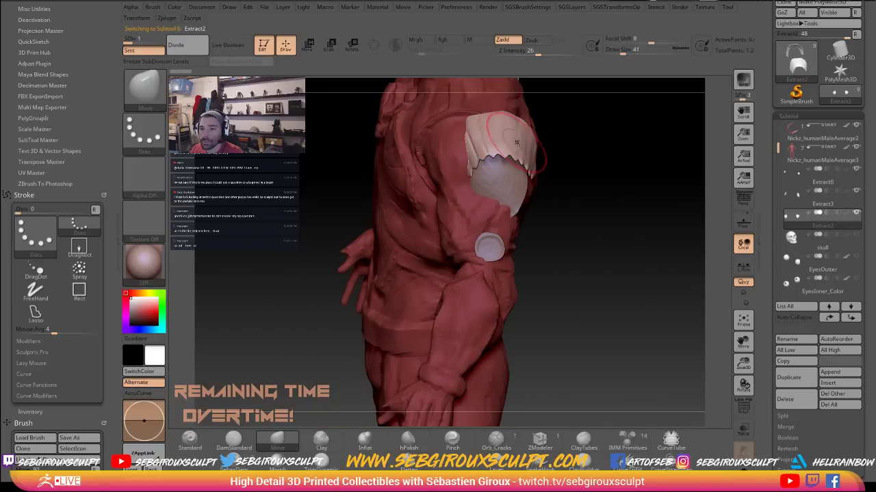
alt+drag(596, 153, 575, 123)
alt+drag(512, 110, 510, 136)
key(e)
key(w)
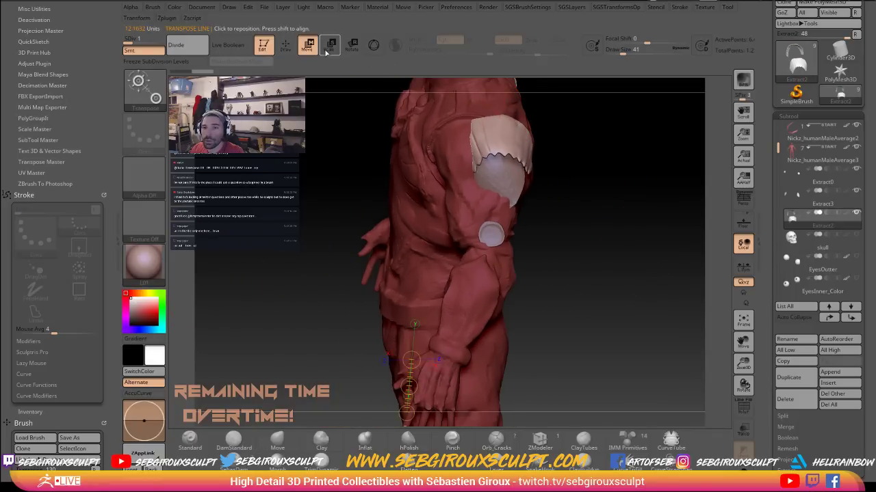
shift+drag(582, 139, 577, 140)
shift+drag(511, 155, 408, 155)
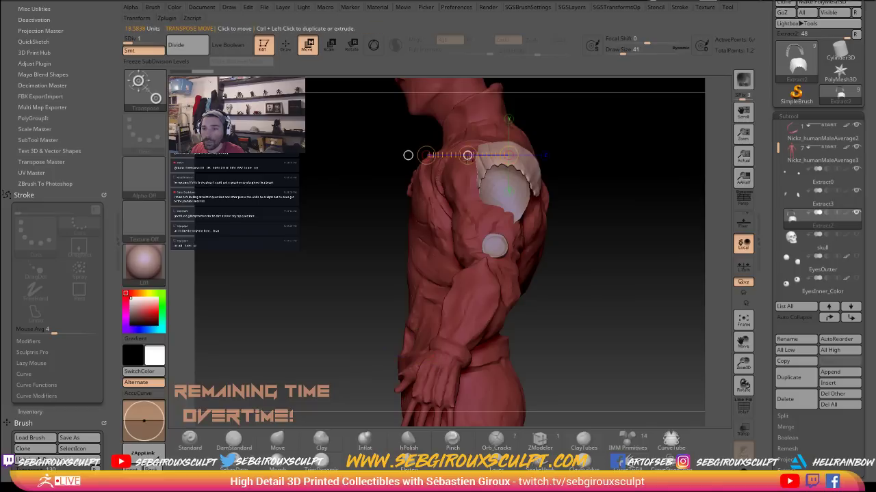
drag(474, 155, 450, 155)
key(q)
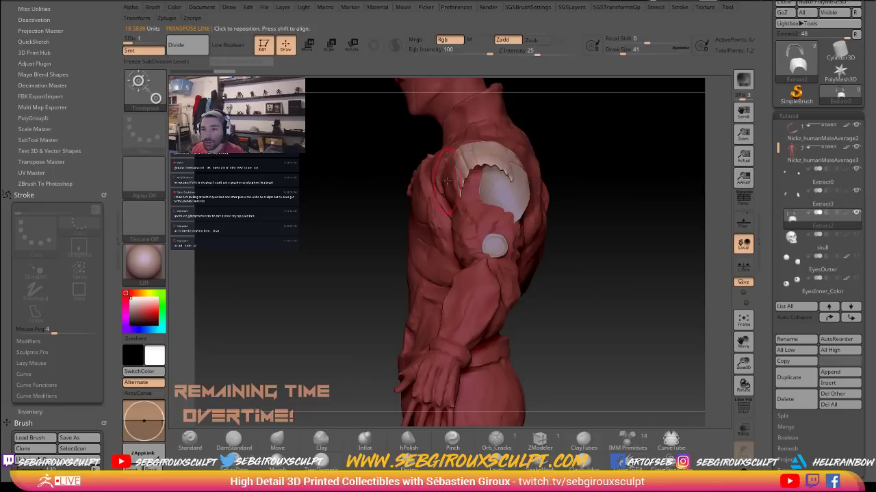
Shape the shoulder pads' front and back edges around the shoulders with the Move brush at draw size 51
drag(393, 238, 410, 238)
key(space)
drag(444, 184, 441, 183)
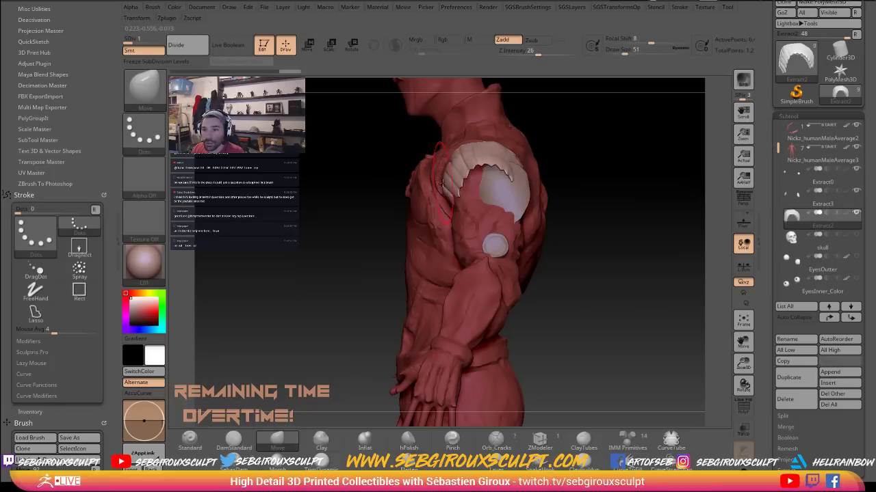
drag(605, 137, 517, 144)
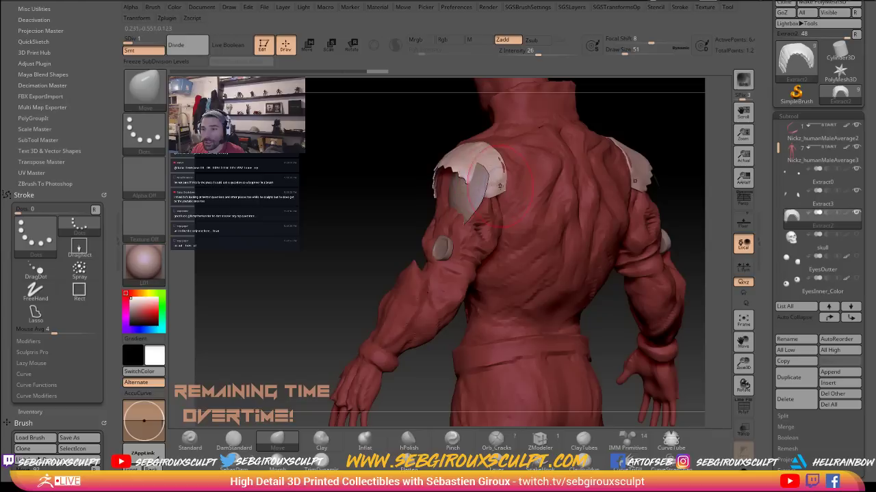
drag(508, 177, 502, 177)
drag(669, 120, 602, 123)
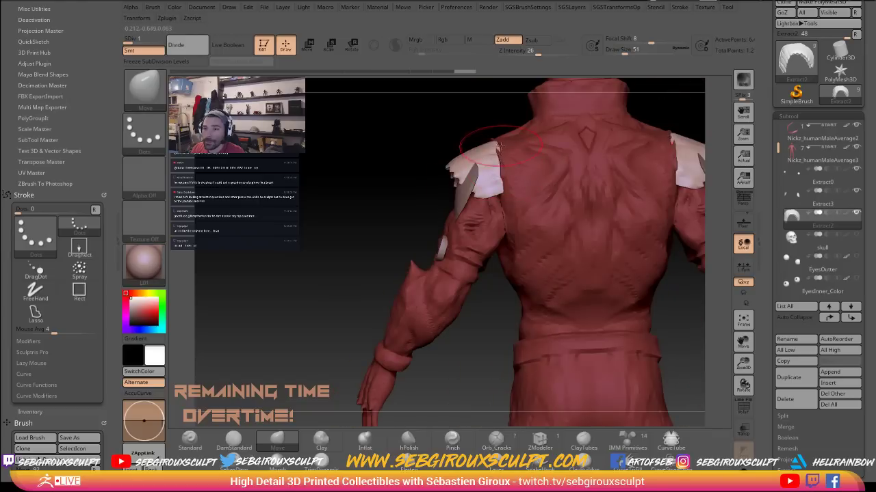
drag(498, 173, 492, 173)
mouse_move(490, 118)
mouse_down()
mouse_move(546, 128)
mouse_move(568, 171)
mouse_move(487, 191)
mouse_up()
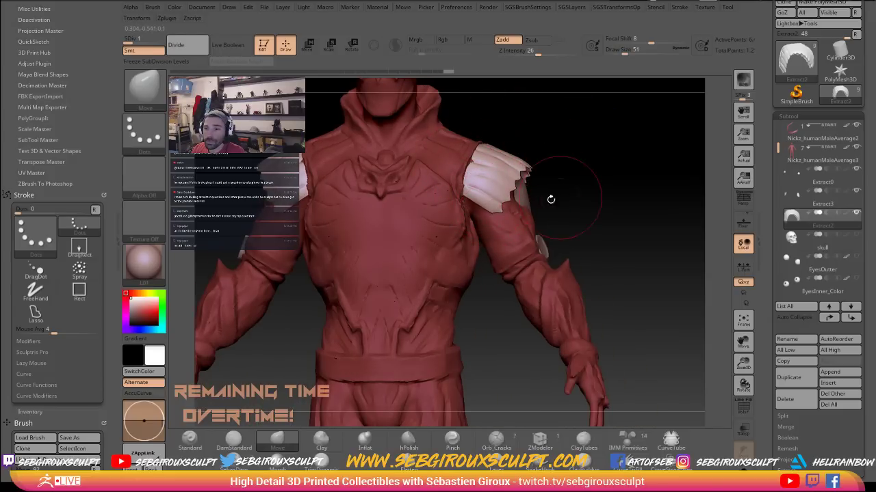
Refine the shoulder pads' jagged front and outer edges with the Move brush at draw sizes 29 and 31
drag(563, 198, 489, 209)
key(space)
drag(602, 184, 502, 198)
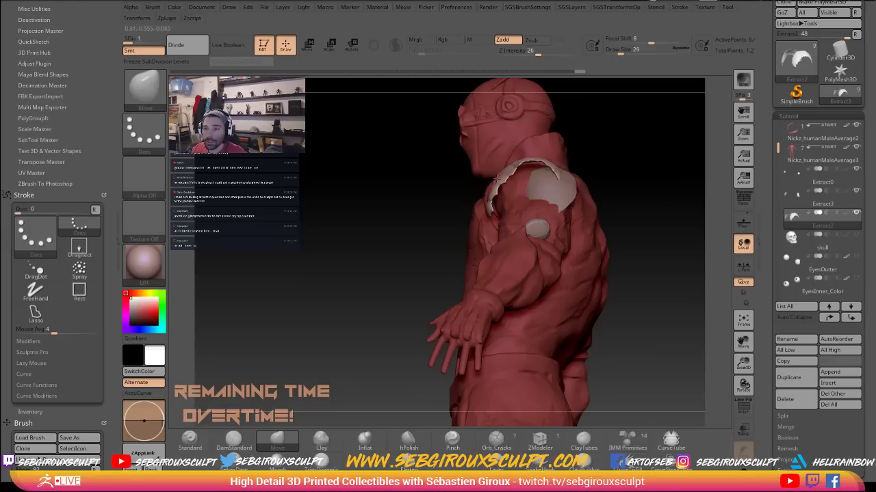
mouse_move(618, 130)
mouse_down()
mouse_move(483, 178)
mouse_move(495, 192)
mouse_up()
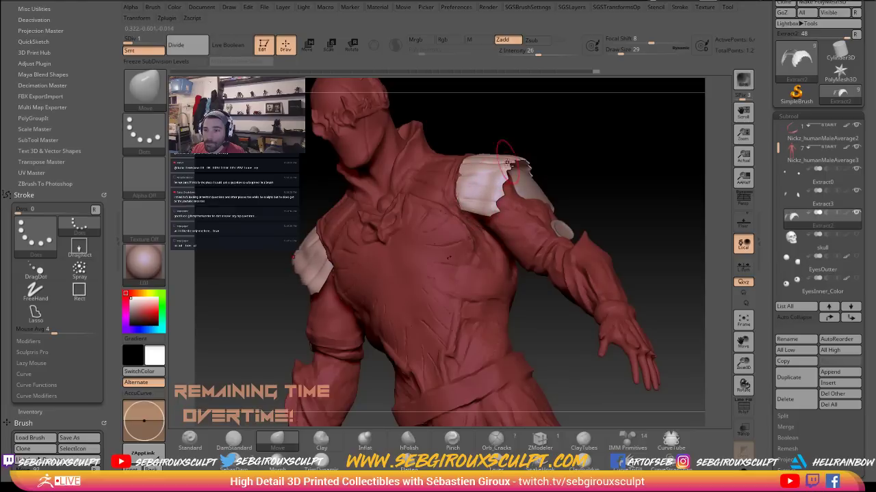
mouse_move(593, 141)
mouse_down()
mouse_move(587, 186)
mouse_move(507, 201)
mouse_up()
key(space)
key(space)
drag(506, 202, 498, 202)
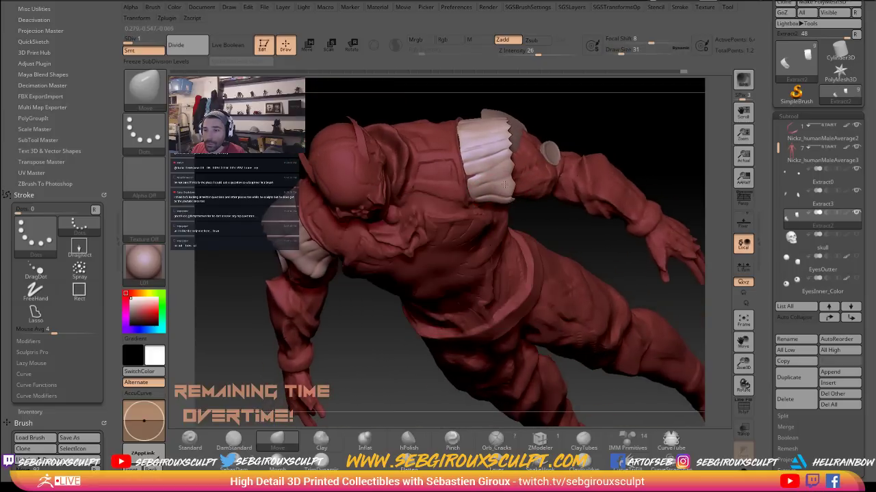
mouse_move(606, 123)
mouse_down()
mouse_move(501, 178)
mouse_move(507, 155)
mouse_up()
Hide the Extract3 shoulder caps beneath the pads and reselect the Extract2 shoulder pads
drag(625, 94, 567, 239)
alt+click(551, 128)
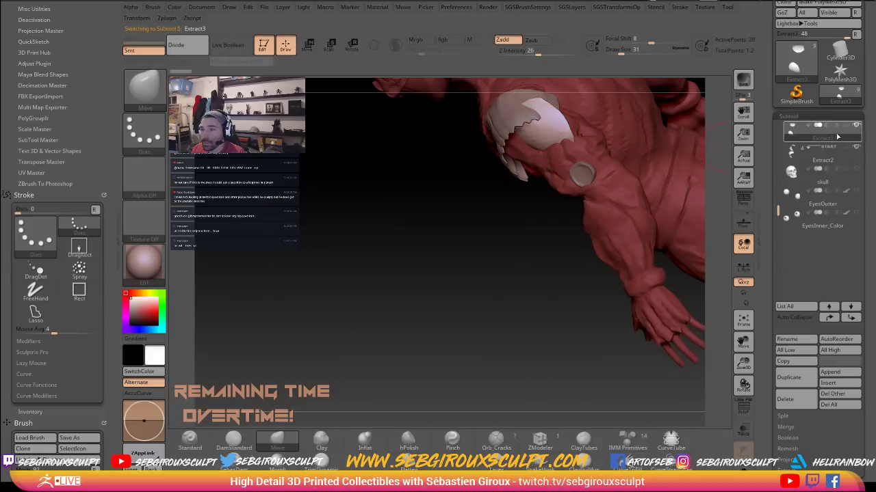
alt+click(521, 114)
Fit the shoulder pads' back and top edges to the upper arms with the Move brush at draw size 31
mouse_move(456, 183)
mouse_down()
mouse_move(487, 182)
mouse_move(575, 109)
mouse_move(552, 90)
mouse_up()
mouse_move(451, 142)
mouse_down()
mouse_move(486, 140)
mouse_move(494, 155)
mouse_up()
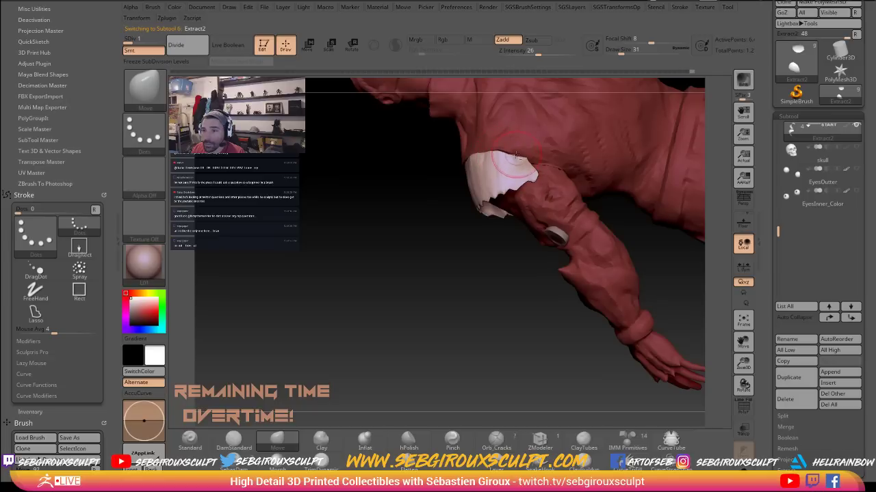
drag(447, 209, 537, 182)
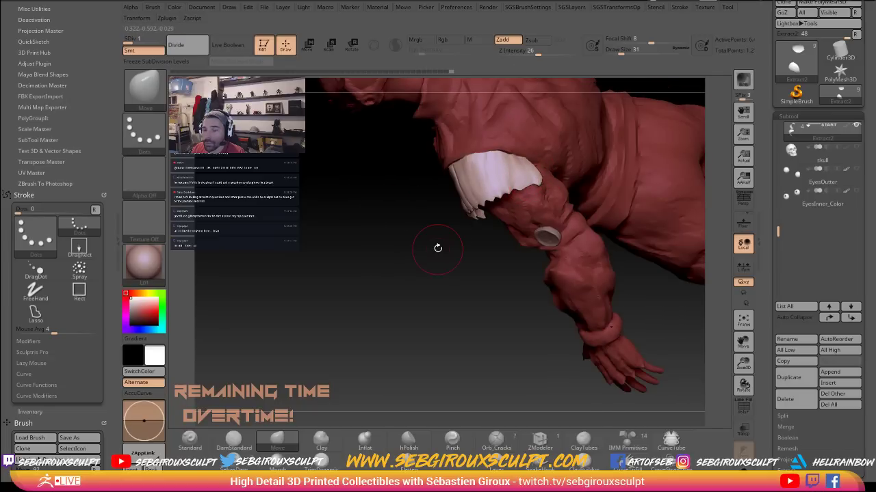
drag(436, 246, 479, 205)
drag(565, 139, 562, 172)
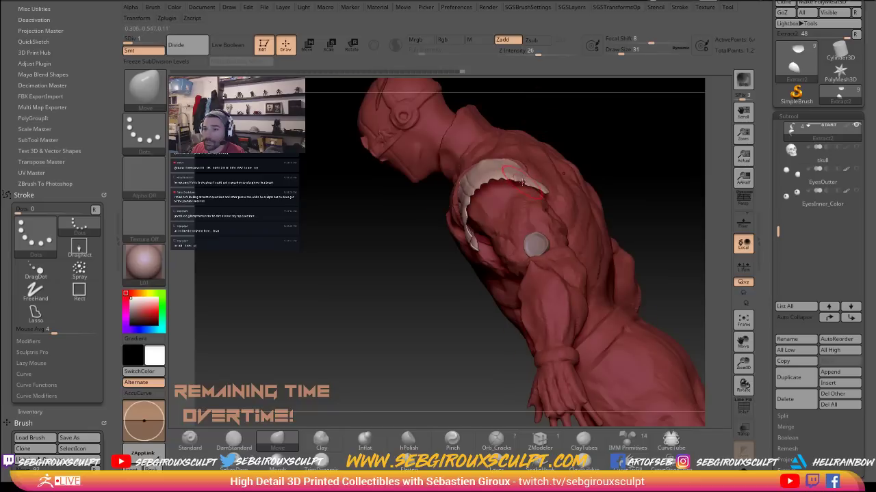
mouse_move(559, 128)
mouse_down()
mouse_move(600, 143)
mouse_move(621, 117)
mouse_move(616, 126)
mouse_up()
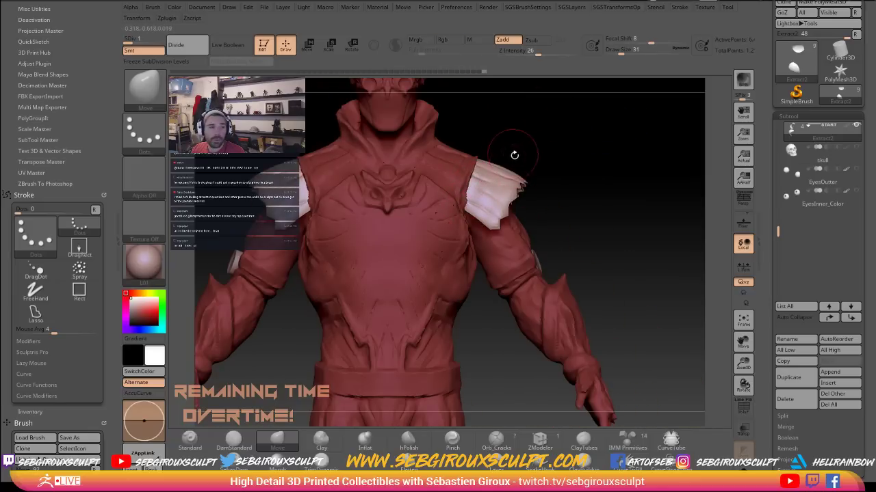
Adjust the shoulder pads' front panels and lower jagged edges near the armpits with the Move brush
mouse_move(526, 197)
mouse_down()
mouse_move(516, 197)
mouse_move(540, 198)
mouse_move(513, 219)
mouse_up()
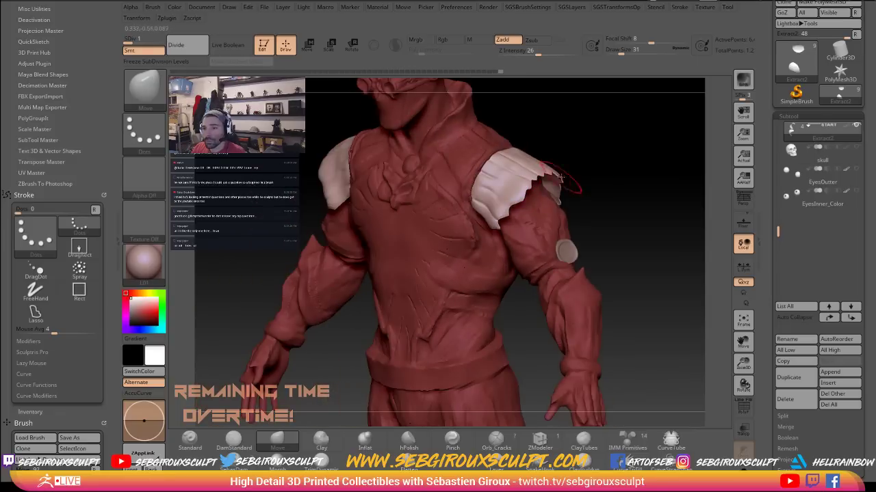
drag(589, 173, 533, 181)
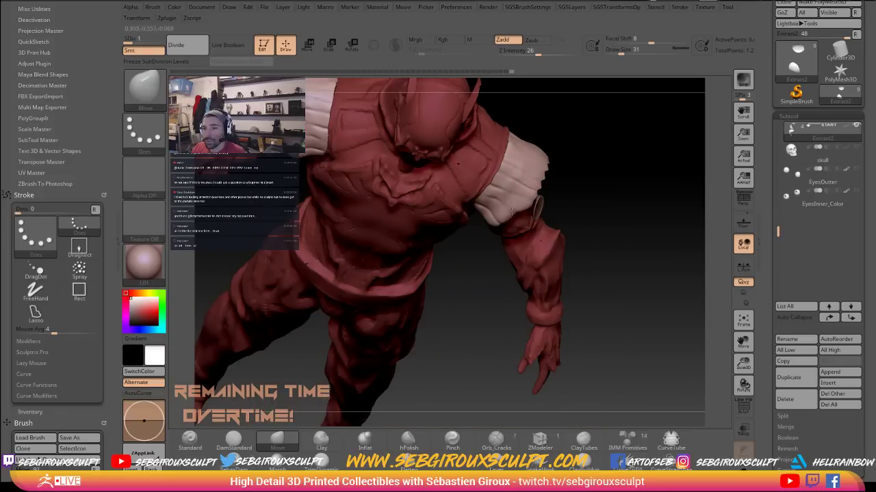
mouse_move(573, 203)
mouse_down()
mouse_move(573, 189)
mouse_move(536, 166)
mouse_up()
drag(494, 227, 499, 220)
mouse_move(557, 216)
mouse_down()
mouse_move(554, 206)
mouse_move(494, 203)
mouse_move(533, 199)
mouse_up()
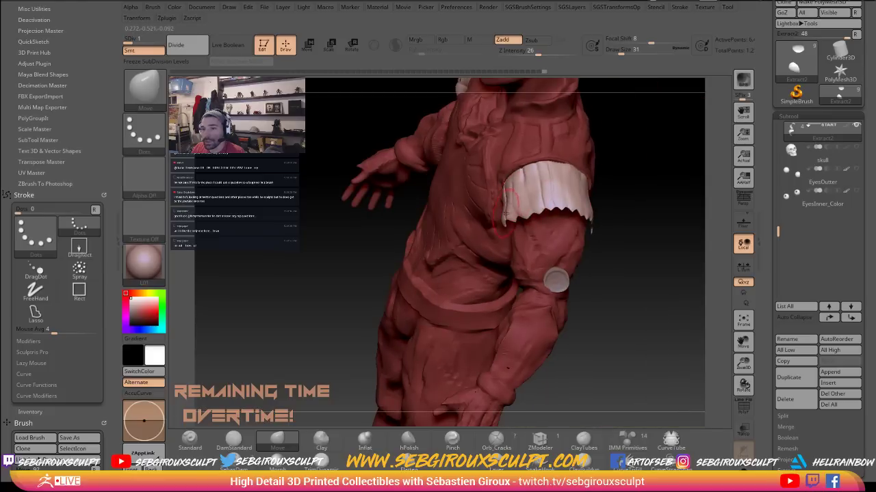
Stretch the shoulder pads outward from the shoulders along a Transpose line drawn in front view
mouse_move(650, 196)
shift+mouse_down()
mouse_move(659, 194)
mouse_move(635, 212)
mouse_move(582, 159)
mouse_move(617, 164)
mouse_move(631, 195)
shift+mouse_up()
key(space)
drag(536, 142, 545, 165)
click(353, 46)
key(q)
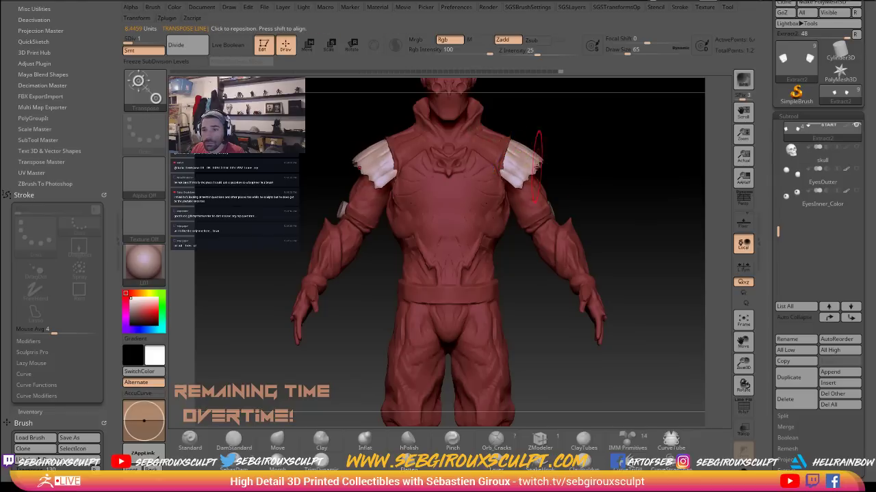
key(w)
drag(545, 164, 546, 164)
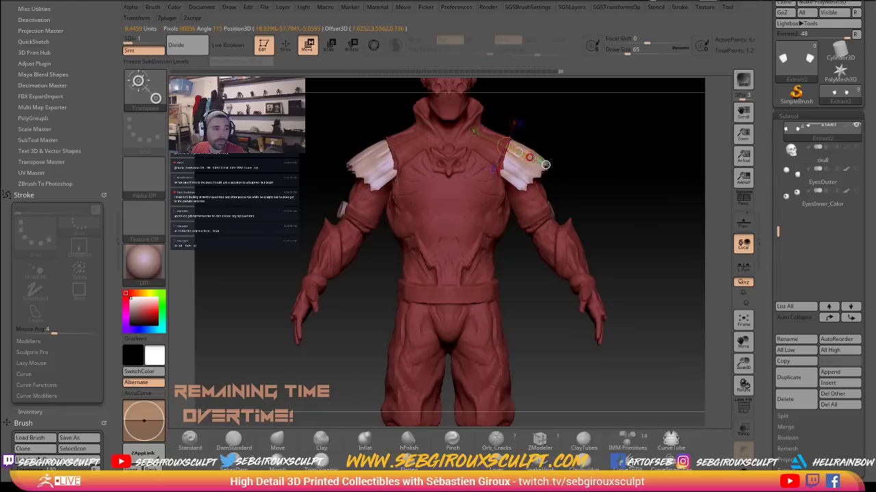
key(q)
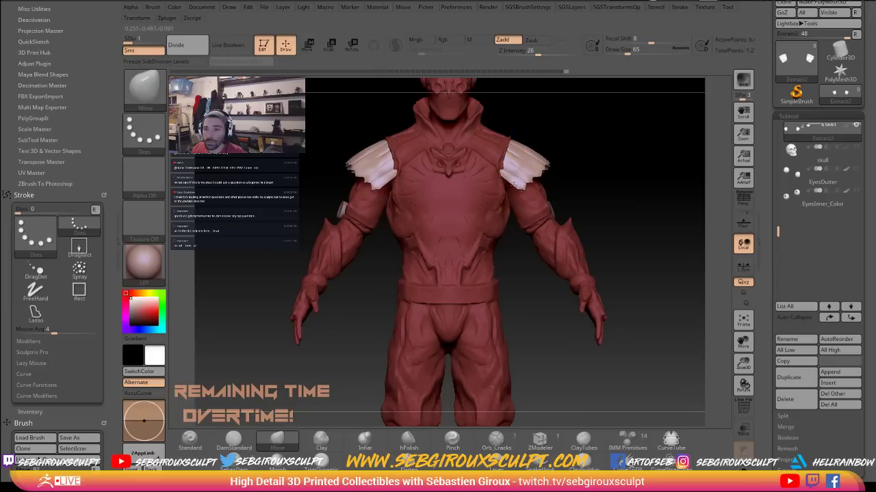
Refine the stretched shoulder pads' contours from the side, back and above with the Move brush at draw size 39
mouse_move(596, 176)
mouse_down()
mouse_move(537, 176)
mouse_move(572, 140)
mouse_move(502, 164)
mouse_up()
key(space)
drag(503, 164, 490, 164)
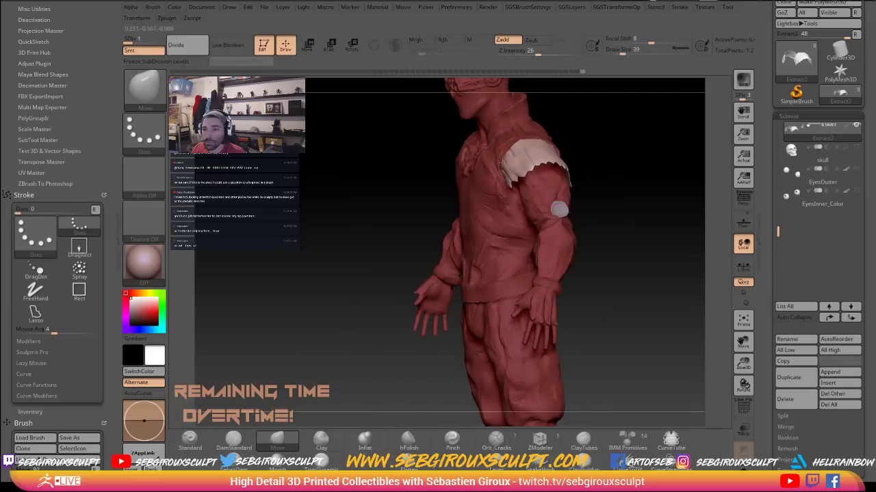
right_drag(519, 146, 544, 186)
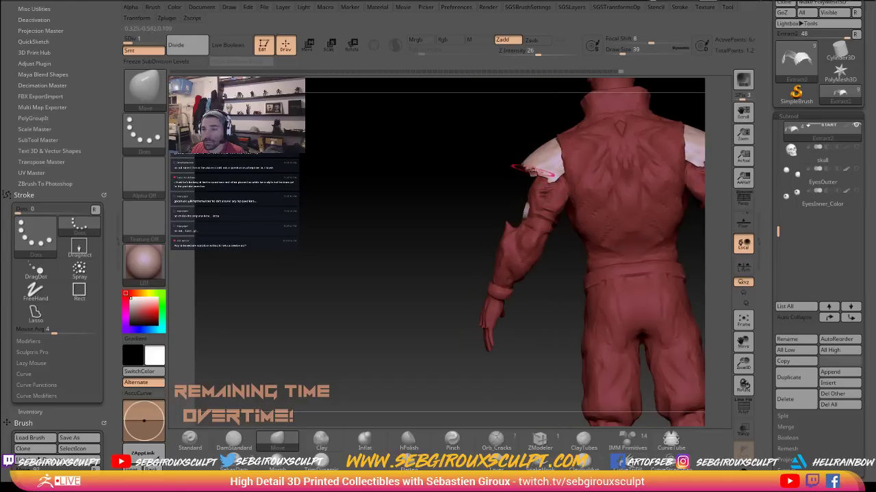
right_drag(507, 170, 515, 159)
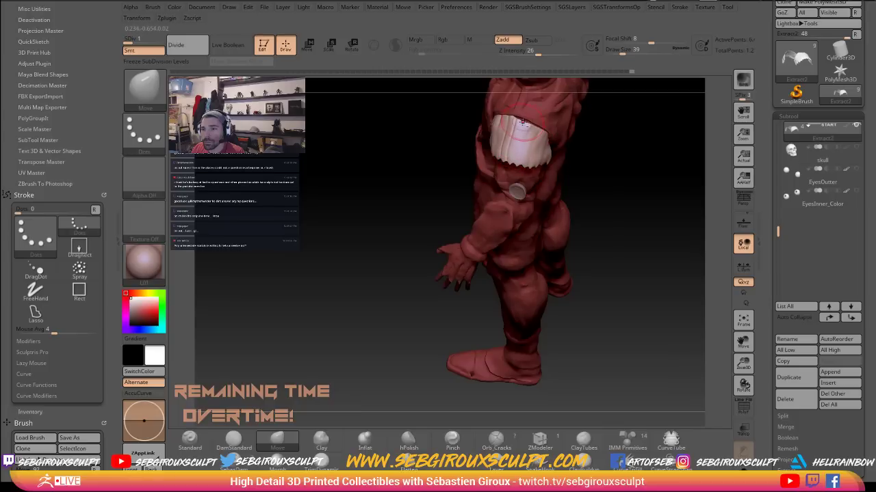
right_drag(560, 135, 608, 157)
mouse_move(550, 148)
ctrl+right_down()
mouse_move(535, 140)
mouse_move(639, 166)
mouse_move(625, 144)
mouse_move(628, 154)
ctrl+right_up()
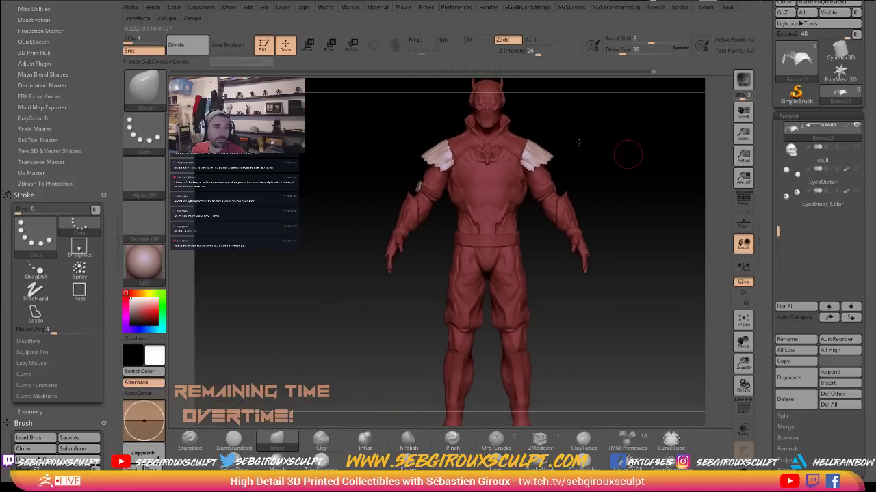
Pull the shoulder pads' outer tips outward in front view with the Move brush at draw size 94
key(space)
mouse_move(432, 149)
mouse_down()
mouse_move(442, 149)
mouse_move(423, 152)
mouse_up()
alt+right_drag(387, 156, 377, 161)
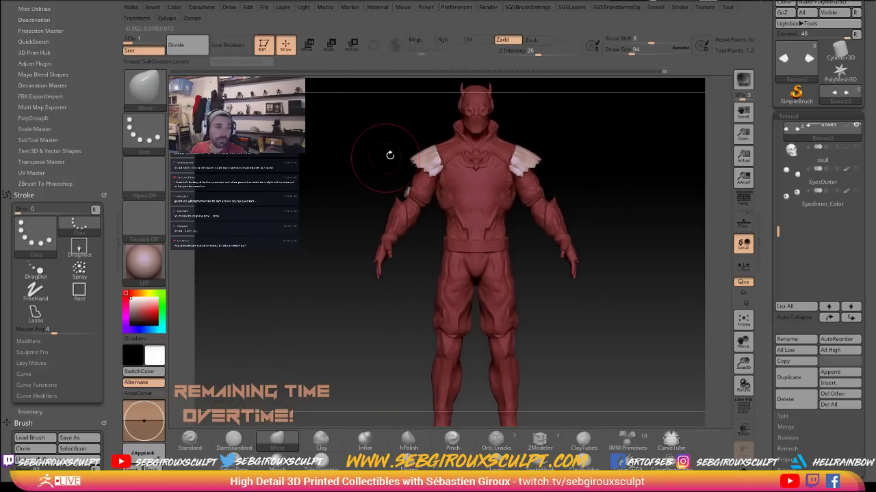
Select the upper-arm plates beneath the shoulder pads and shift them forward in side view with Transpose Move
right_drag(610, 153, 609, 149)
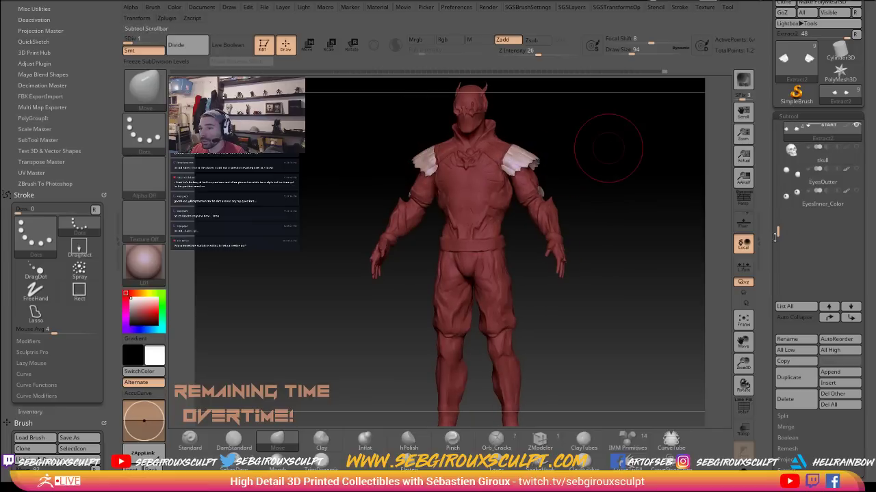
drag(778, 222, 779, 202)
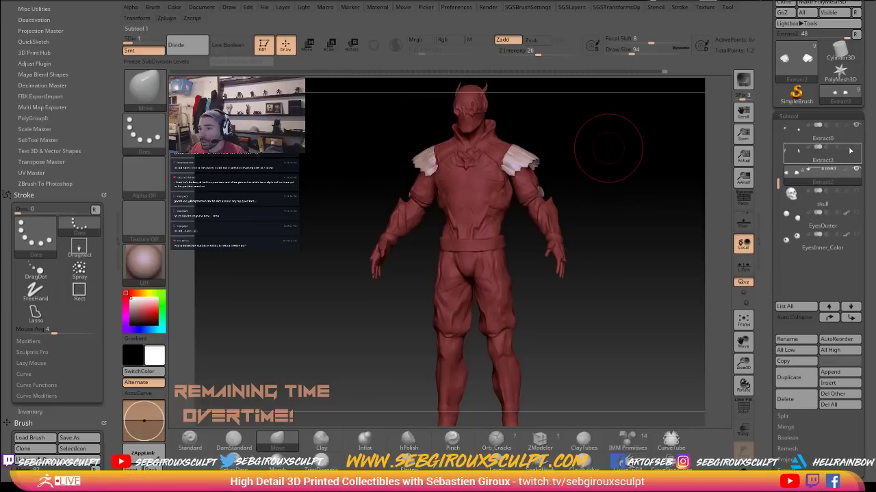
alt+drag(593, 170, 400, 95)
alt+click(571, 171)
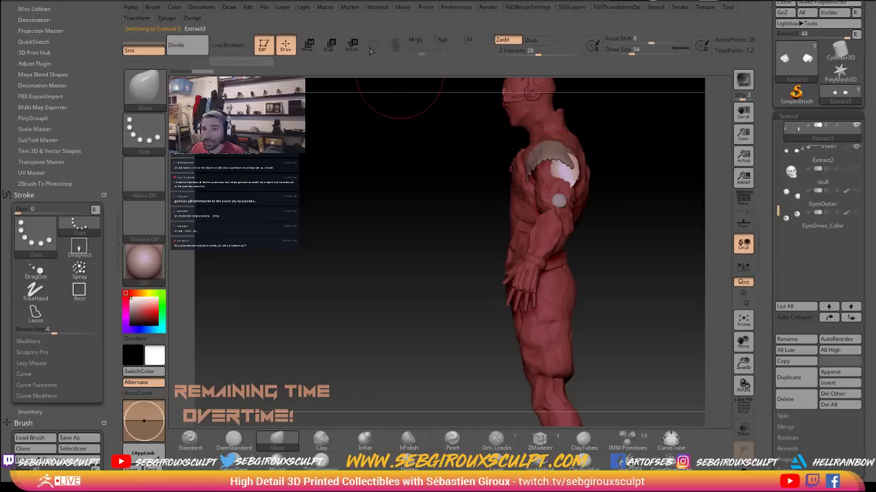
click(308, 46)
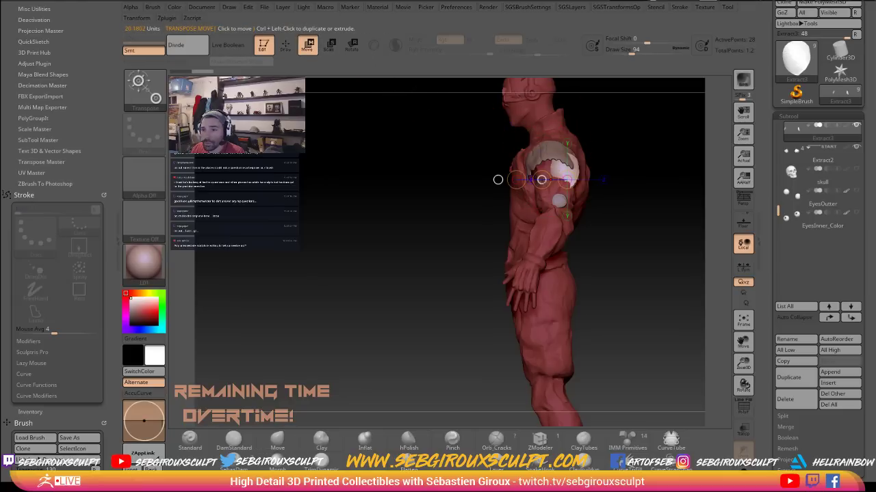
drag(541, 180, 533, 180)
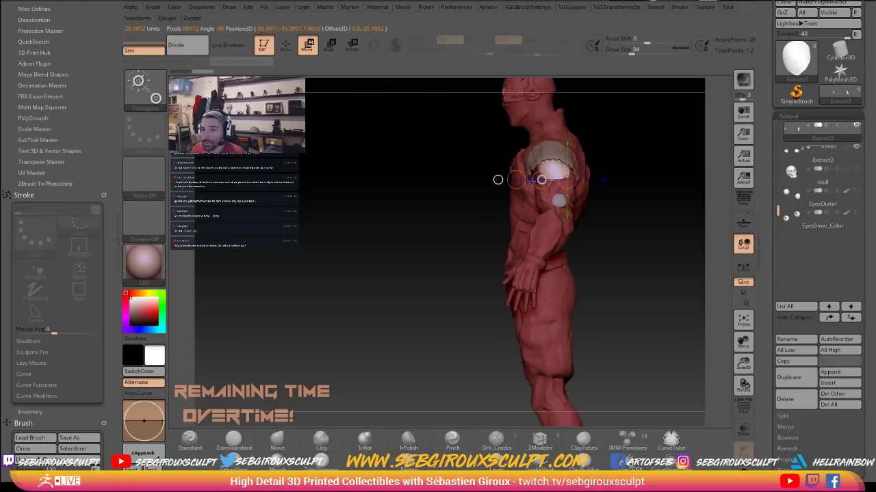
Fit the upper-arm plates beneath the shoulder pads' jagged edges with the Move brush
key(q)
key(ctrl+shift+z)
key(ctrl+shift+z)
key(ctrl+shift+z)
key(ctrl+shift+z)
key(ctrl+shift+z)
drag(618, 178, 635, 178)
drag(539, 167, 563, 168)
mouse_move(630, 179)
mouse_down()
mouse_move(536, 162)
mouse_move(545, 185)
mouse_move(590, 186)
mouse_move(576, 187)
mouse_up()
drag(554, 190, 550, 183)
mouse_move(603, 202)
alt+mouse_down()
mouse_move(616, 208)
mouse_move(609, 233)
alt+mouse_up()
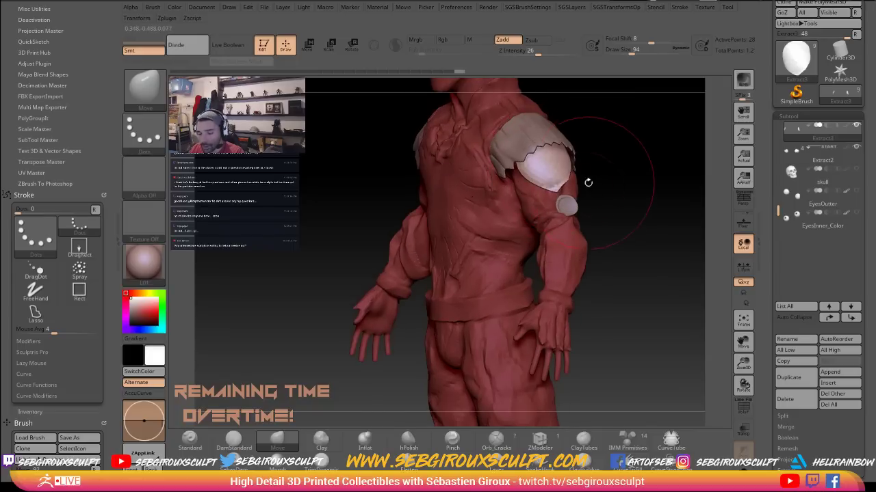
Set up the ClayTubes brush with BackfaceMask and a draw size of 23 for sculpting the arm plates
key(b)
key(c)
key(t)
drag(633, 204, 663, 201)
key(space)
drag(547, 184, 541, 184)
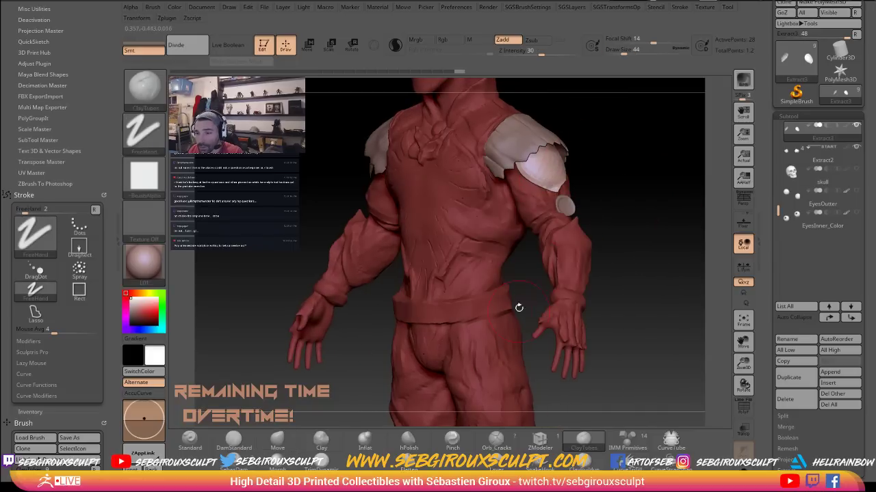
key(2)
key(1)
key(2)
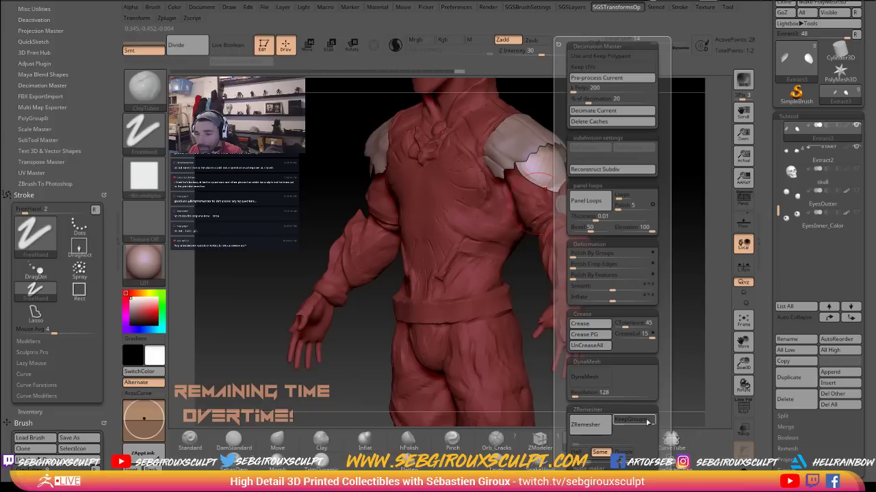
drag(653, 420, 654, 243)
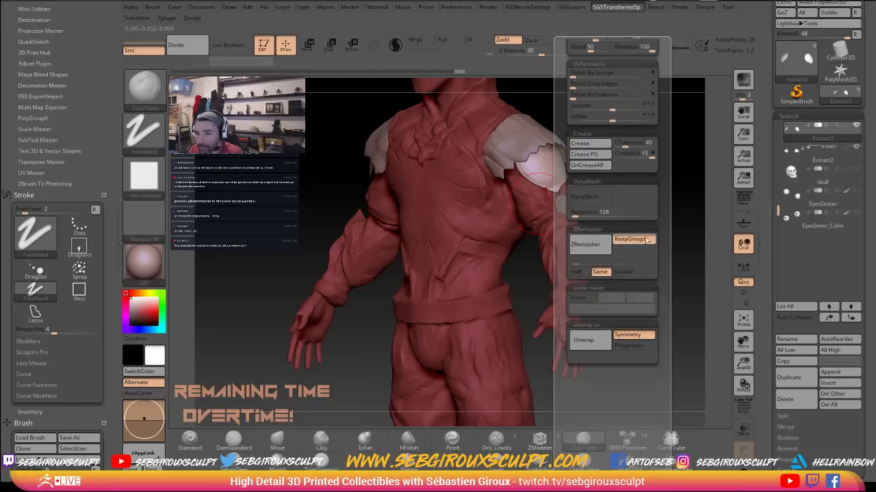
key(1)
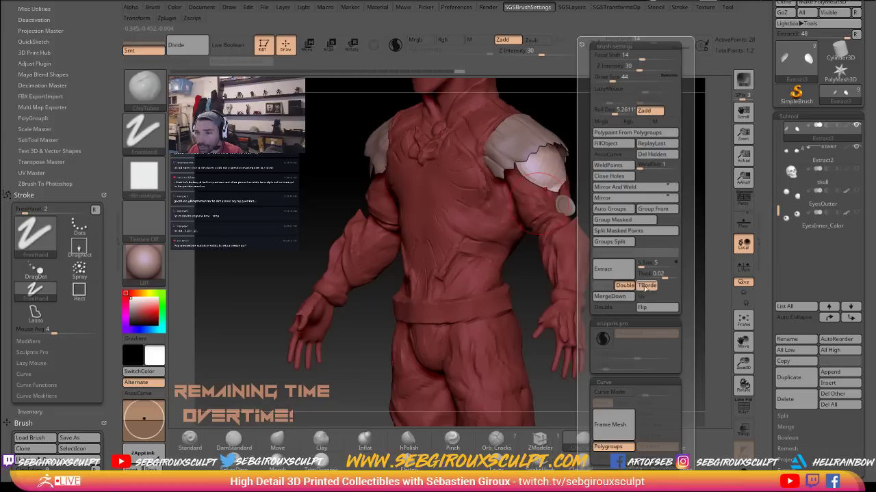
drag(683, 358, 702, 271)
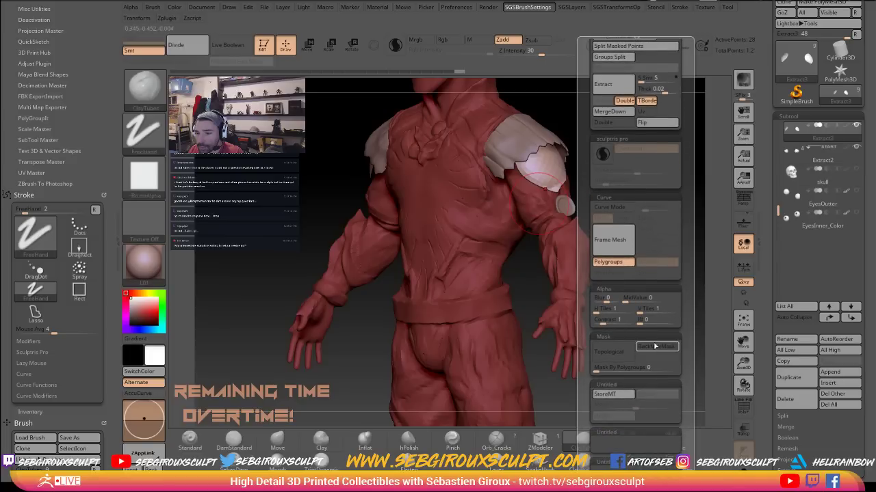
key(space)
drag(544, 178, 527, 176)
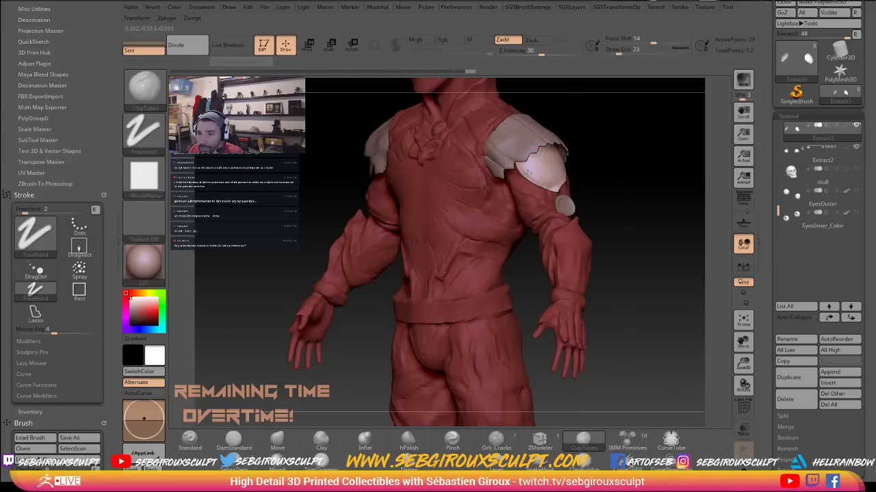
Subdivide the upper-arm plates to level 3 and build a raised V-shaped form on them with ClayTubes
alt+drag(619, 190, 629, 199)
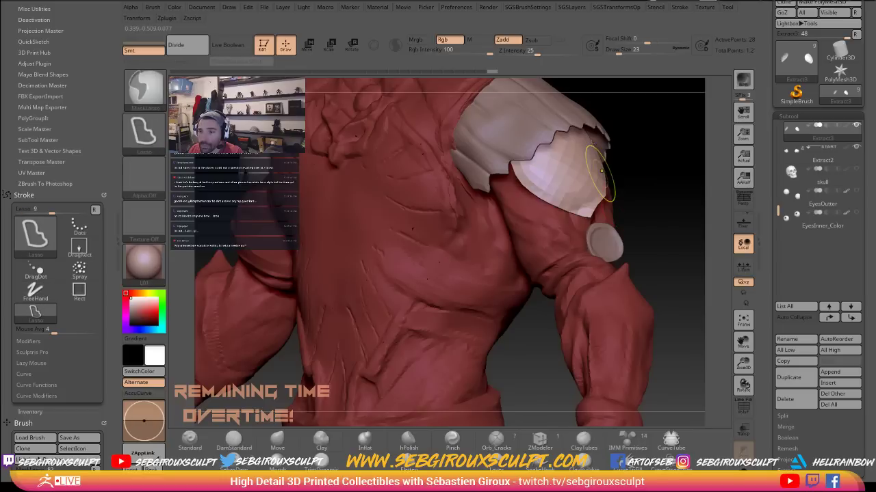
key(ctrl+d)
key(ctrl+d)
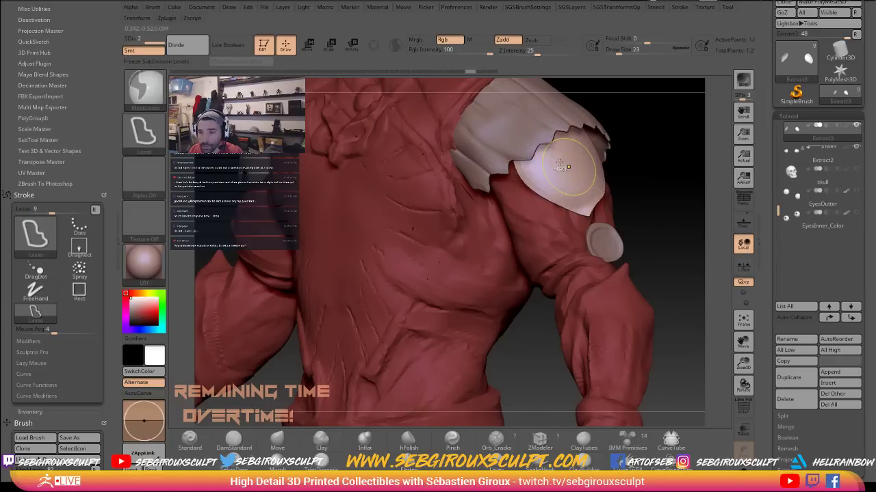
drag(523, 170, 582, 209)
drag(667, 187, 590, 186)
drag(607, 179, 587, 208)
drag(614, 147, 583, 210)
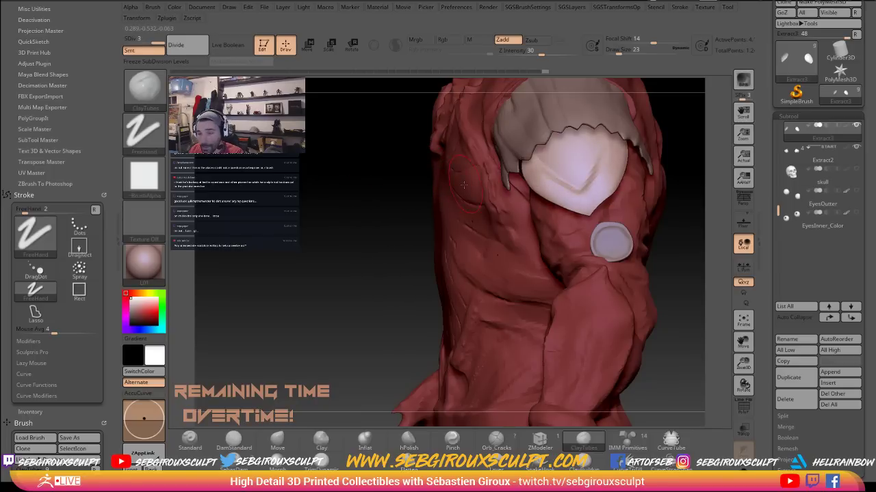
Carve creases along the arm plates' V-shaped ridge with the DamStandard brush at draw size 14
right_drag(540, 180, 545, 179)
key(space)
drag(545, 179, 529, 164)
click(233, 441)
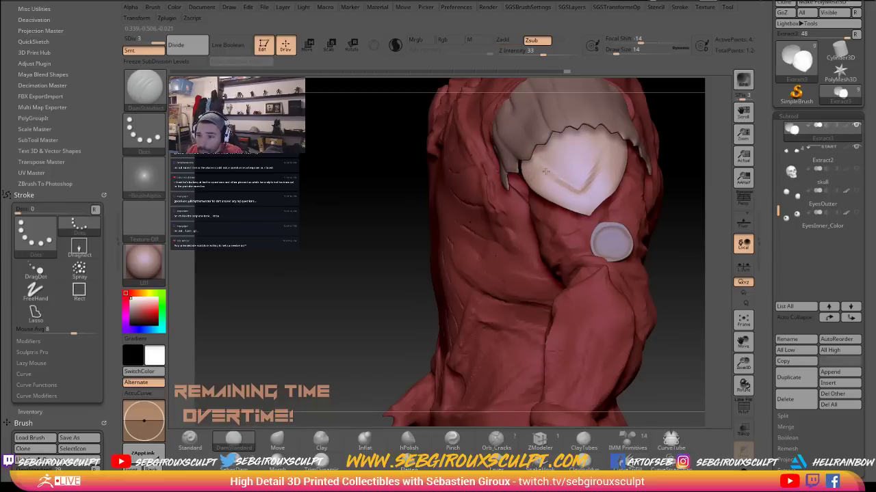
drag(596, 168, 603, 152)
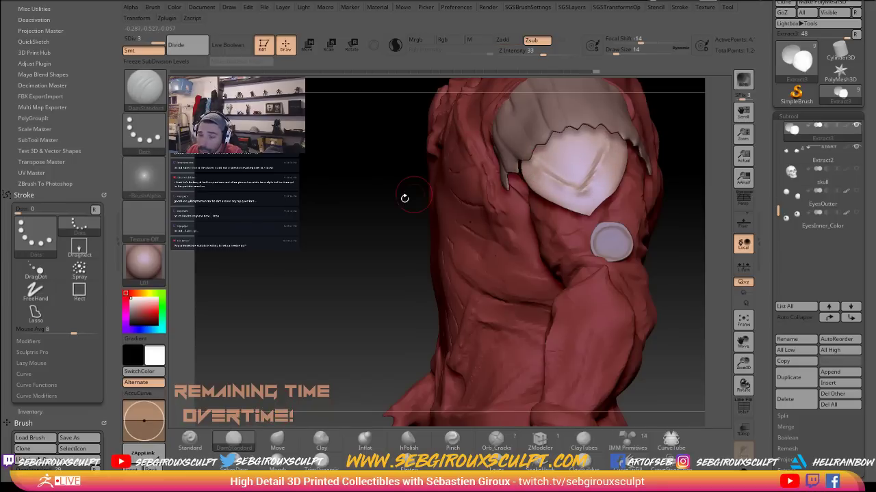
right_drag(442, 173, 539, 189)
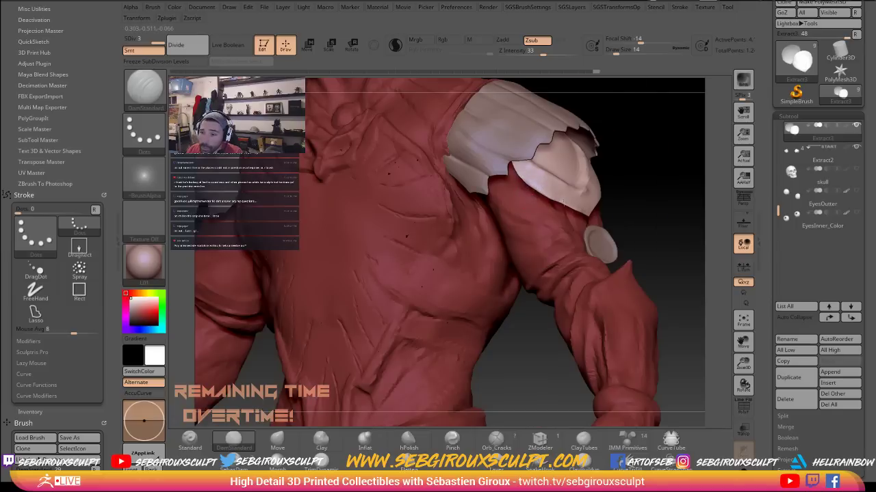
right_drag(600, 210, 576, 213)
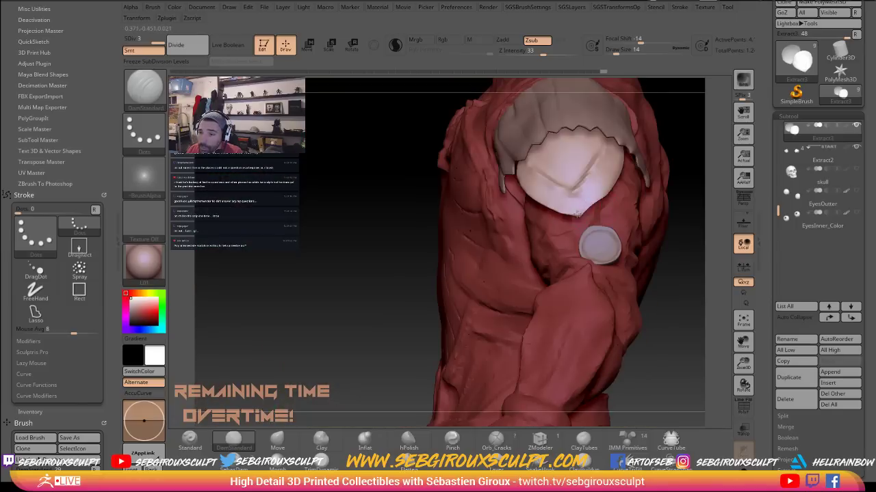
drag(620, 156, 609, 186)
Add small raised details across the arm plates' lower surface with ClayTubes at draw size 6
key(b)
key(m)
key(v)
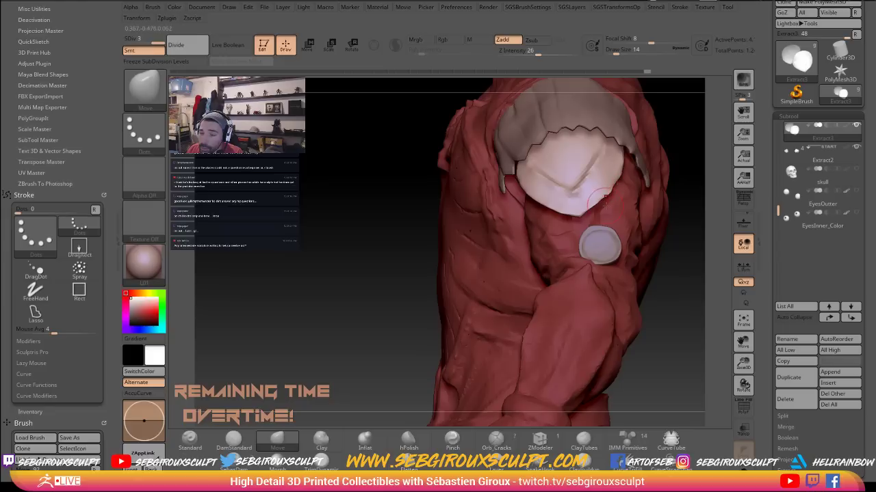
click(583, 441)
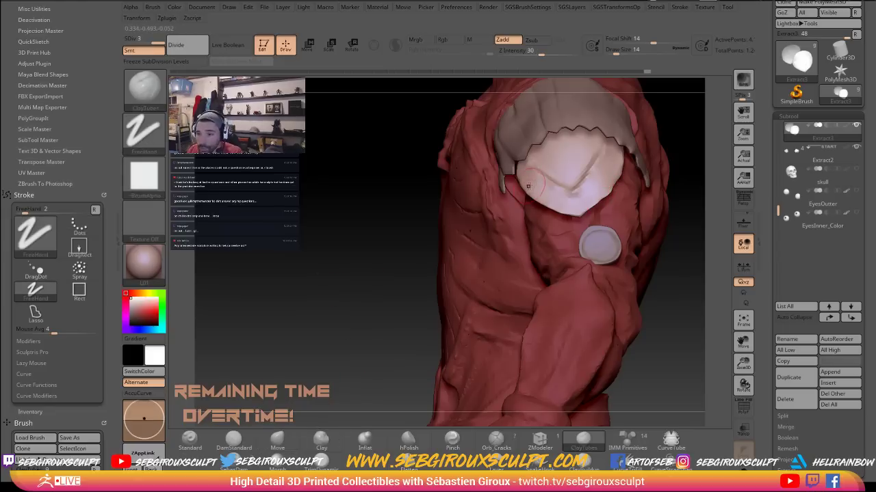
drag(419, 190, 516, 176)
key(space)
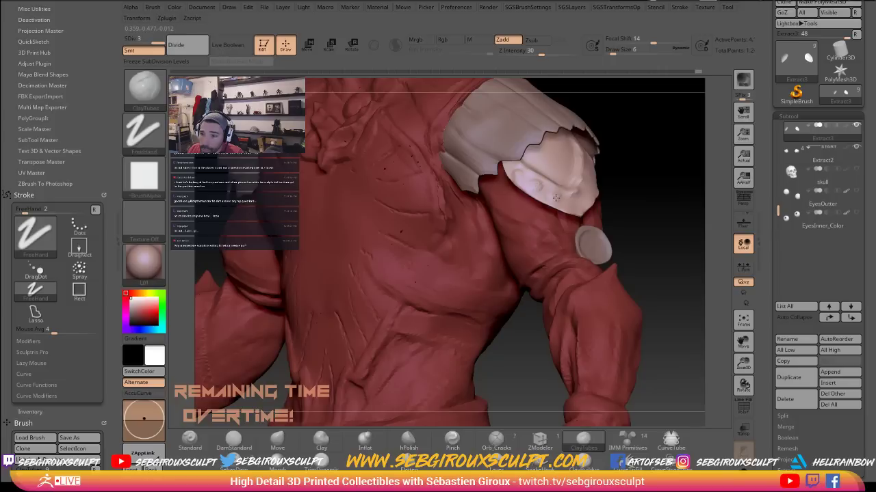
right_drag(575, 204, 589, 194)
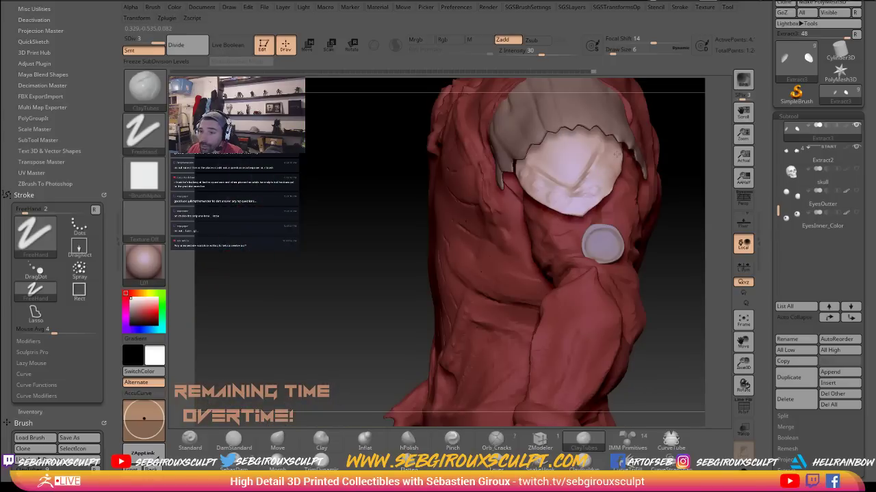
Adjust the upper-arm plates' silhouette from the front and back with the Move brush at draw sizes 39 and 83
right_drag(699, 184, 613, 165)
key(b)
key(m)
key(v)
key(space)
mouse_move(608, 165)
mouse_down()
mouse_move(617, 165)
mouse_move(608, 160)
mouse_up()
key(space)
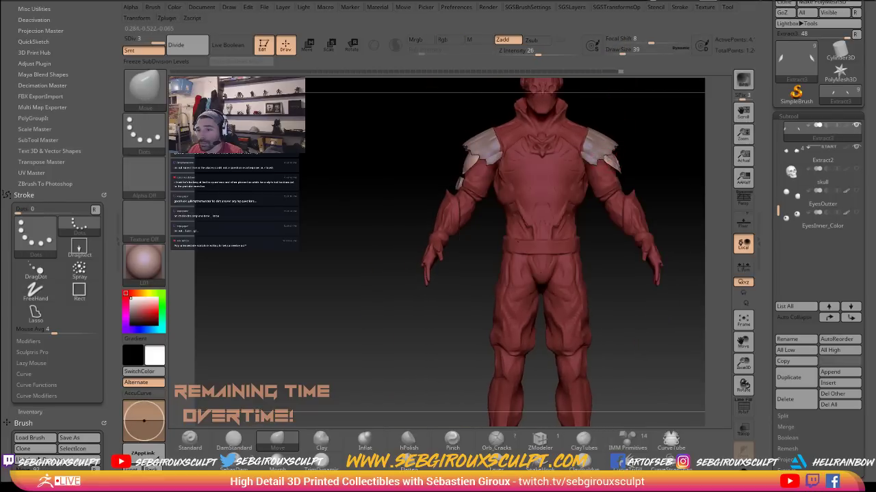
mouse_move(639, 164)
right_down()
mouse_move(607, 162)
mouse_move(660, 162)
mouse_move(626, 152)
mouse_move(533, 152)
right_up()
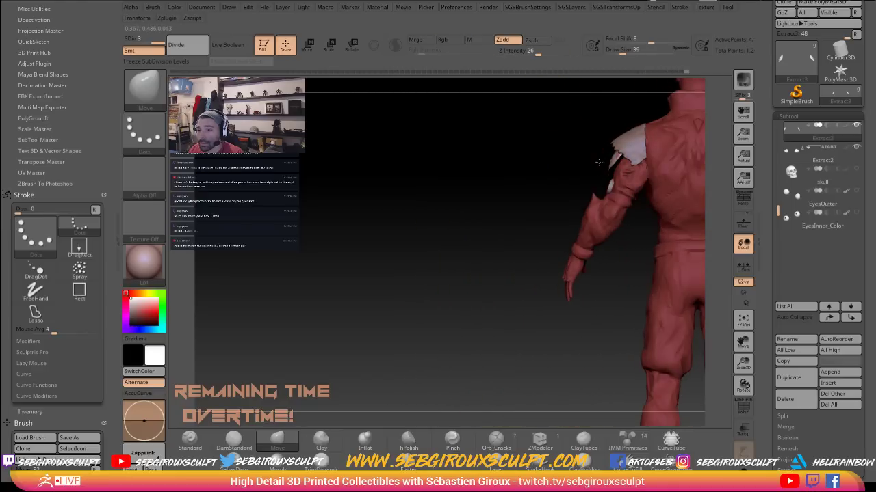
right_drag(598, 162, 606, 164)
drag(621, 158, 614, 166)
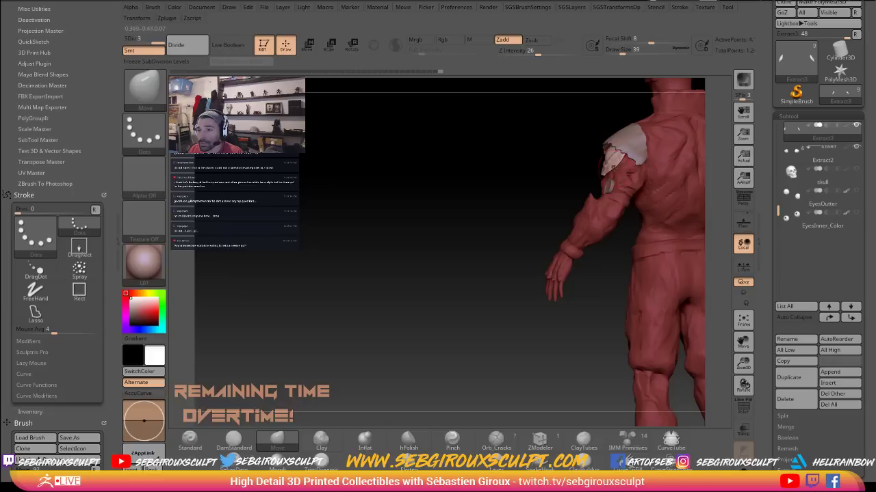
mouse_move(570, 165)
right_down()
mouse_move(623, 159)
mouse_move(604, 137)
mouse_move(620, 162)
right_up()
key(space)
drag(599, 149, 609, 145)
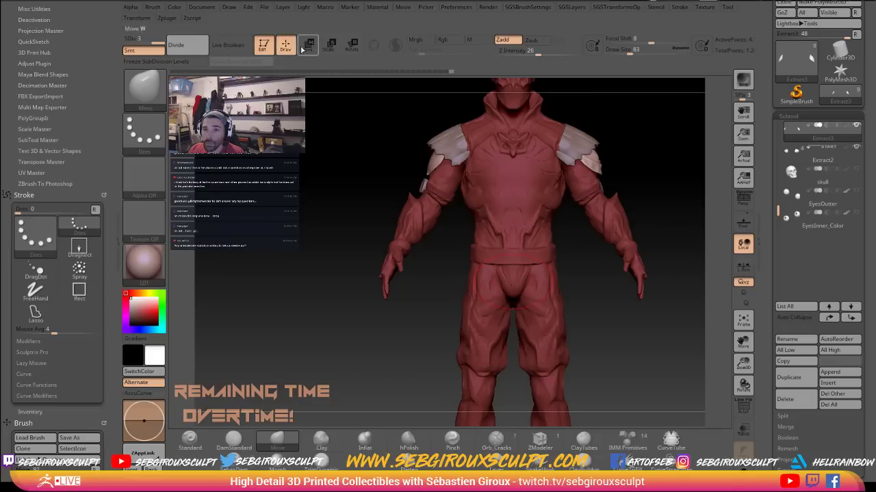
Bring up the Rotate gizmo and isolate the character's left-arm plate by hiding the opposite one
click(351, 45)
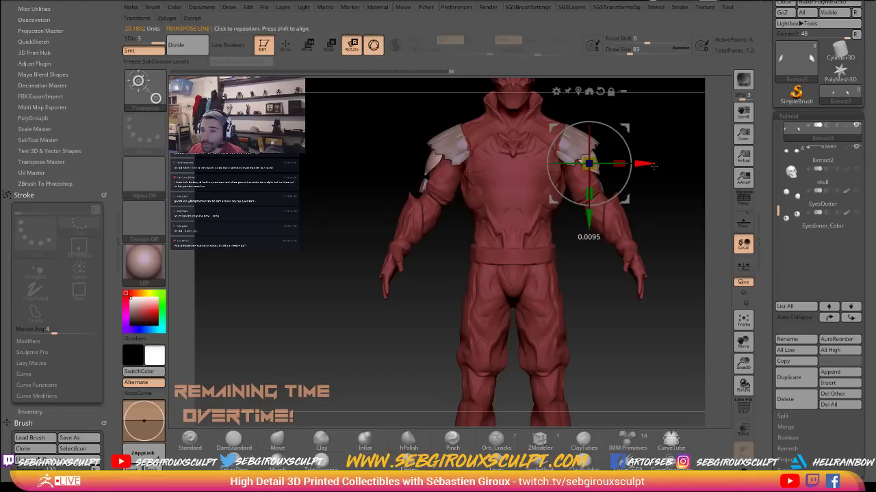
key(ctrl)
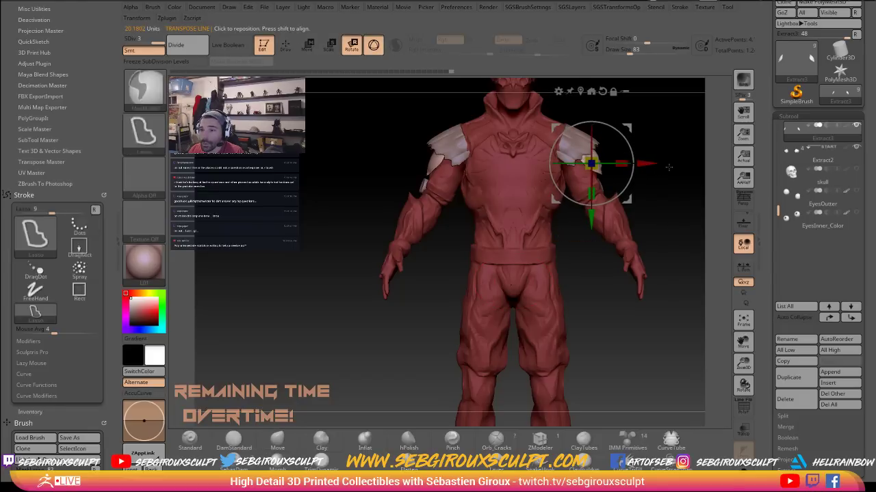
ctrl+shift+drag(669, 225, 554, 103)
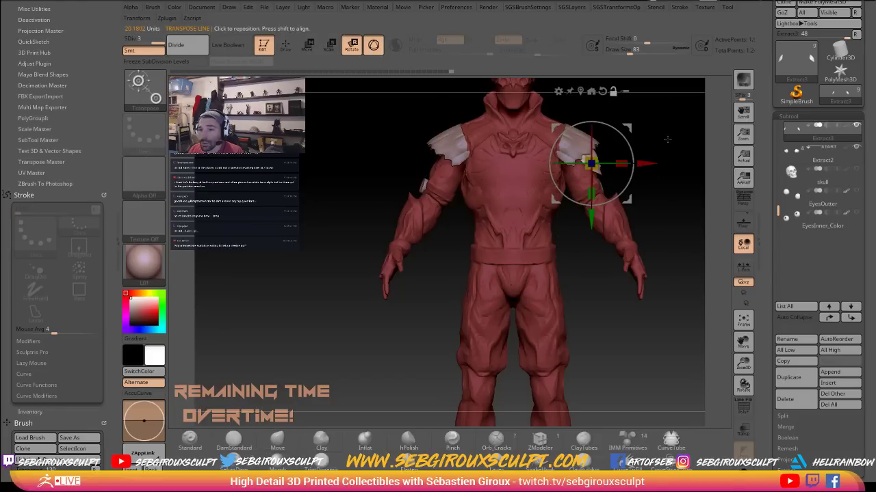
drag(666, 139, 666, 121)
Delete the arm plate's lower subdivision levels and remove the hidden opposite plate
key(space)
key(2)
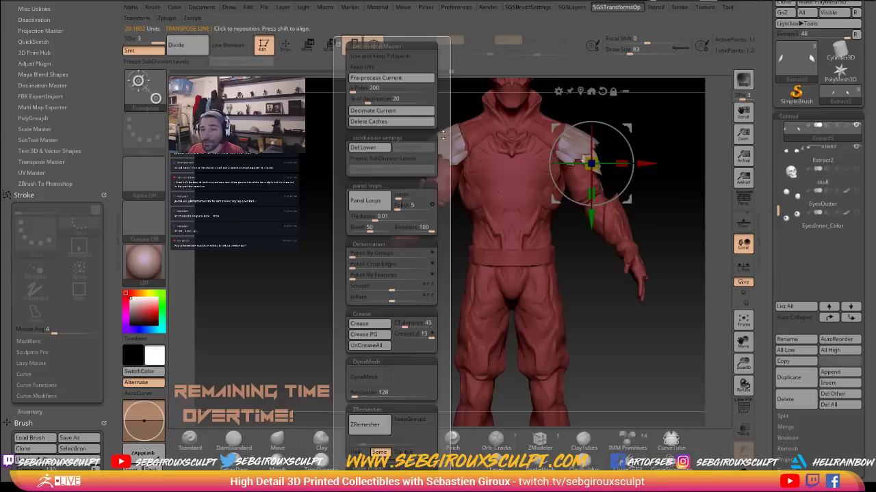
key(1)
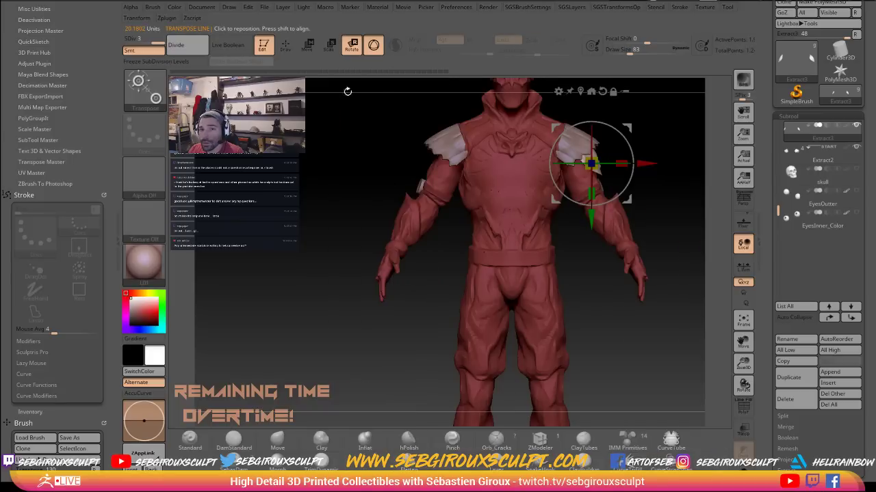
alt+drag(380, 195, 403, 267)
drag(688, 321, 653, 255)
key(d)
key(2)
key(1)
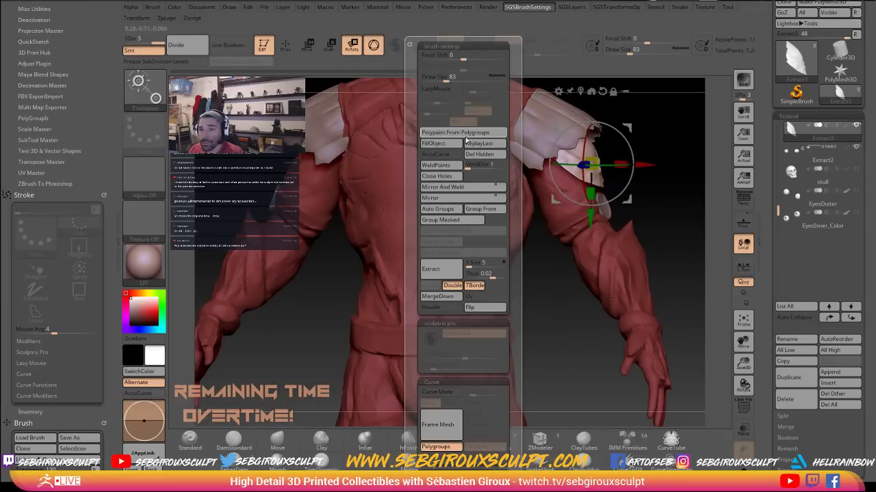
key(2)
click(455, 149)
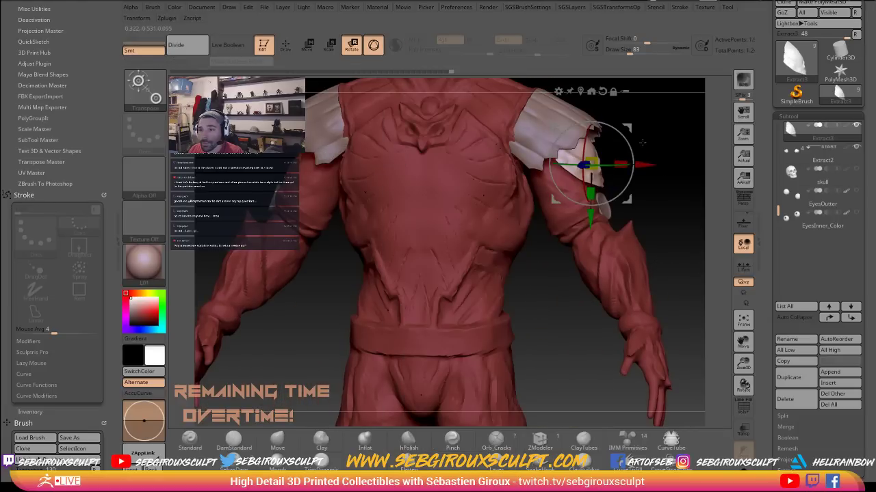
key(2)
key(1)
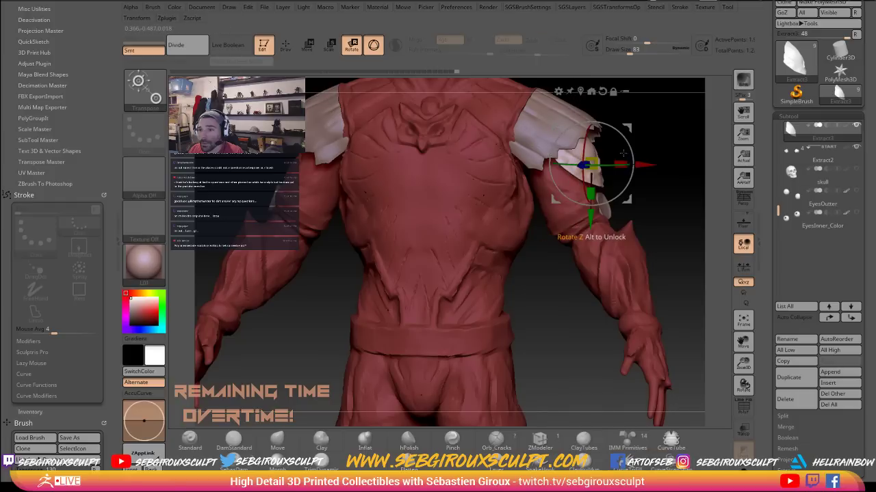
Mirror and weld the isolated upper-arm plate to recreate its counterpart on the opposite arm
key(2)
key(1)
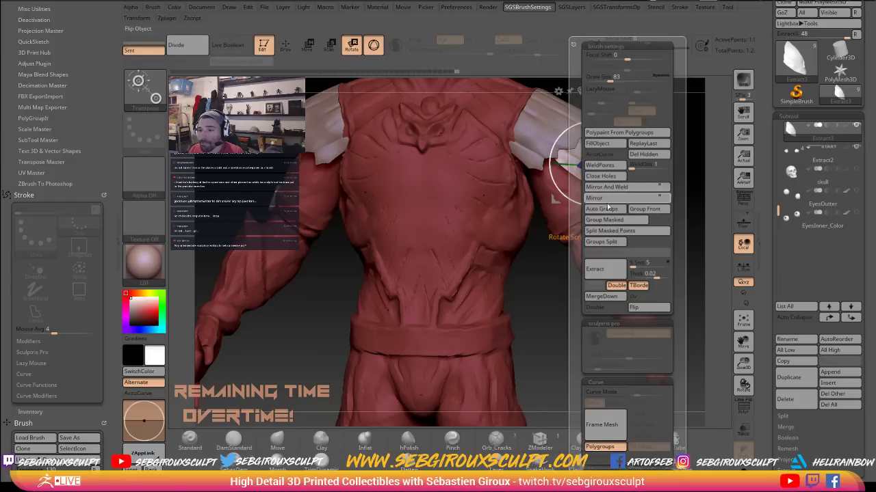
click(611, 200)
click(617, 189)
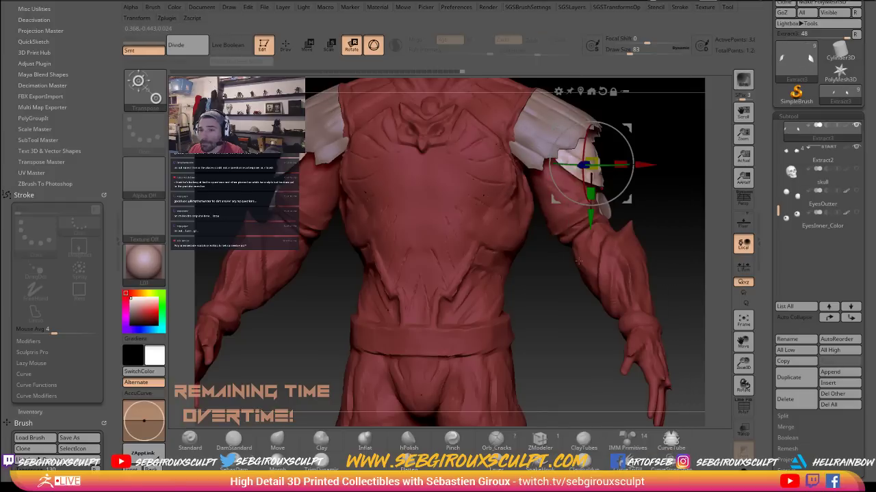
drag(553, 305, 594, 301)
Rebuild the mirrored arm plates' lower subdivision levels with Reconstruct Subdiv
key(2)
key(1)
key(2)
click(636, 168)
key(2)
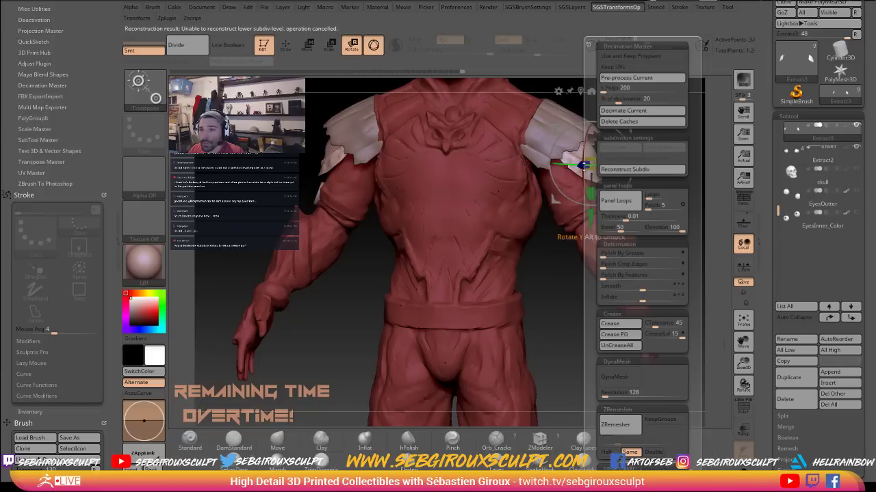
Select the body mesh and adjust its upper arms and shoulders around the plates with the Move brush at draw sizes 56 and 31
key(q)
mouse_move(656, 259)
alt+mouse_down()
mouse_move(663, 235)
mouse_move(684, 217)
mouse_move(679, 185)
alt+mouse_up()
key(b)
key(m)
key(v)
key(space)
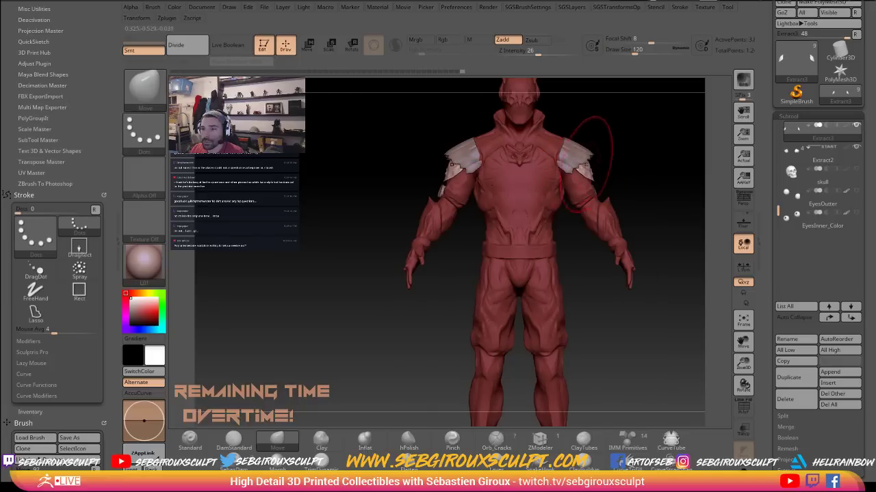
mouse_move(630, 178)
mouse_down()
mouse_move(610, 178)
mouse_move(608, 166)
mouse_move(634, 180)
mouse_move(619, 218)
mouse_up()
key(space)
alt+click(595, 197)
mouse_move(678, 173)
mouse_down()
mouse_move(619, 194)
mouse_move(606, 190)
mouse_up()
key(space)
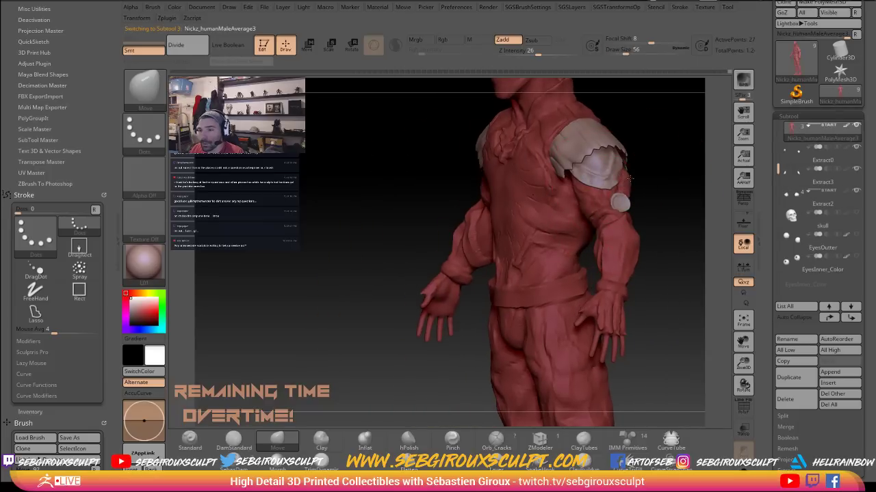
shift+drag(668, 178, 617, 208)
key(space)
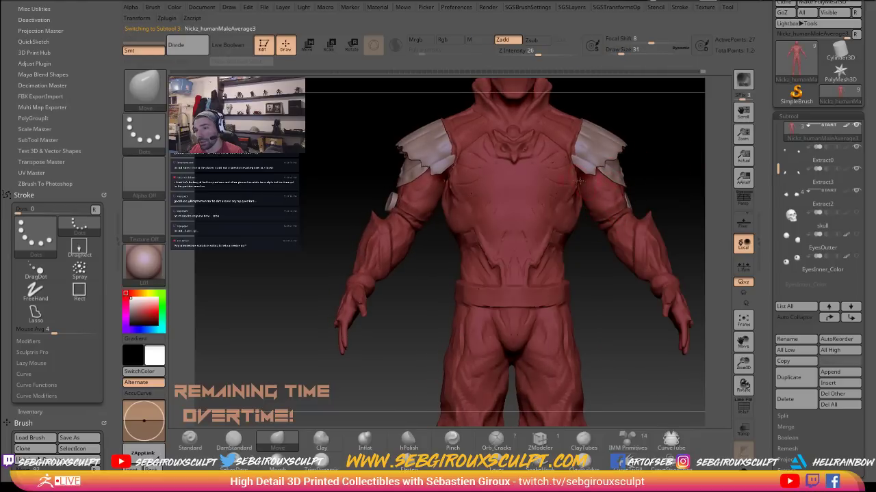
alt+drag(642, 173, 607, 154)
Build up the body's chest and armpit area beside the shoulder pads with ClayTubes at draw size 31
key(b)
key(c)
key(t)
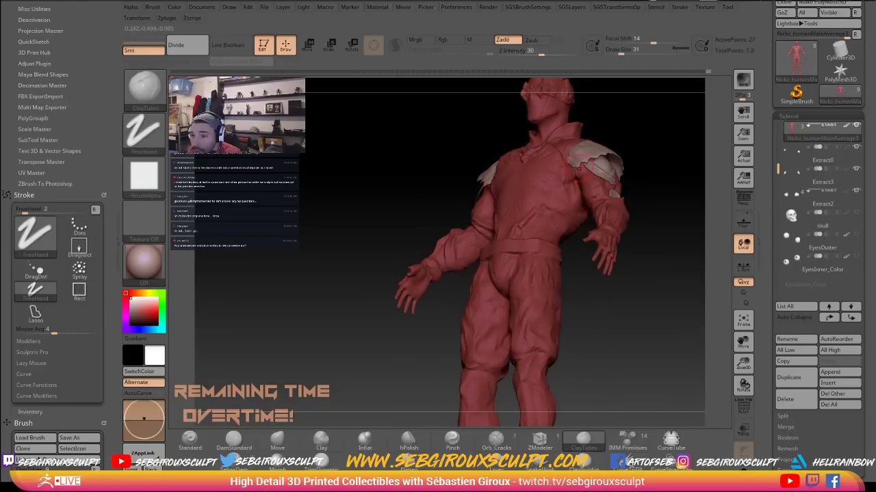
drag(654, 147, 688, 150)
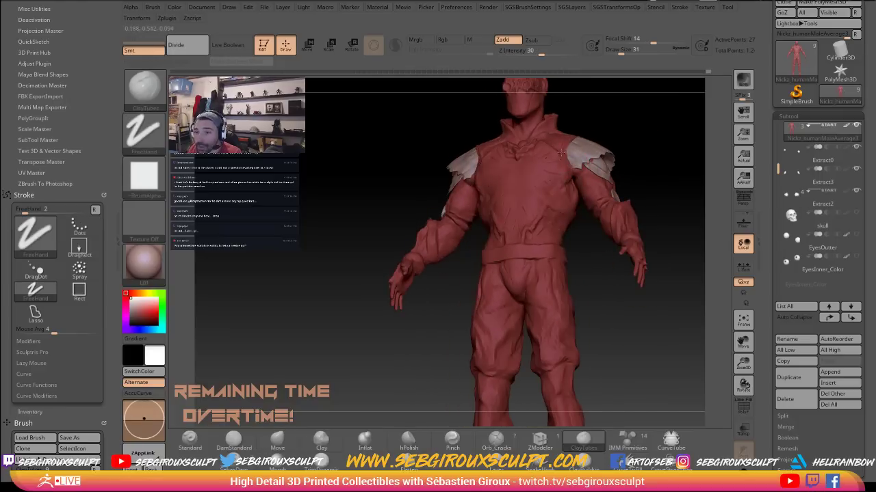
drag(642, 124, 637, 150)
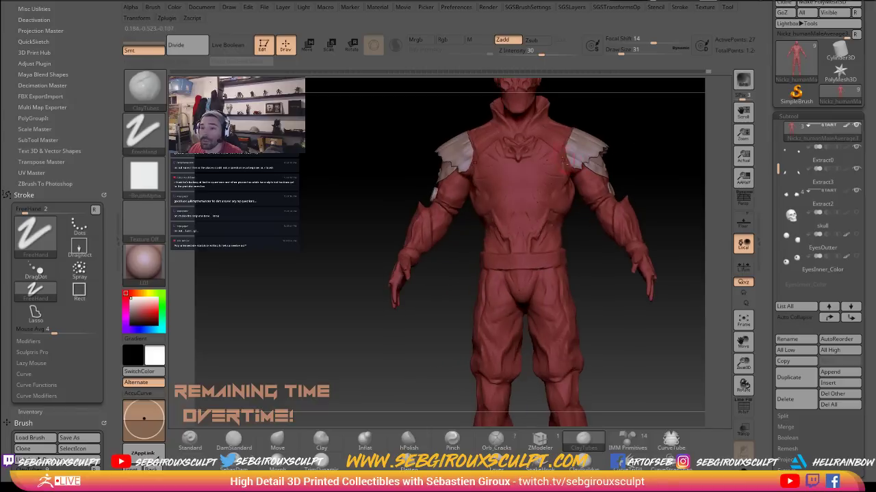
Adjust the lower legs and feet from the side with the Move brush at draw size 239
key(b)
key(m)
key(v)
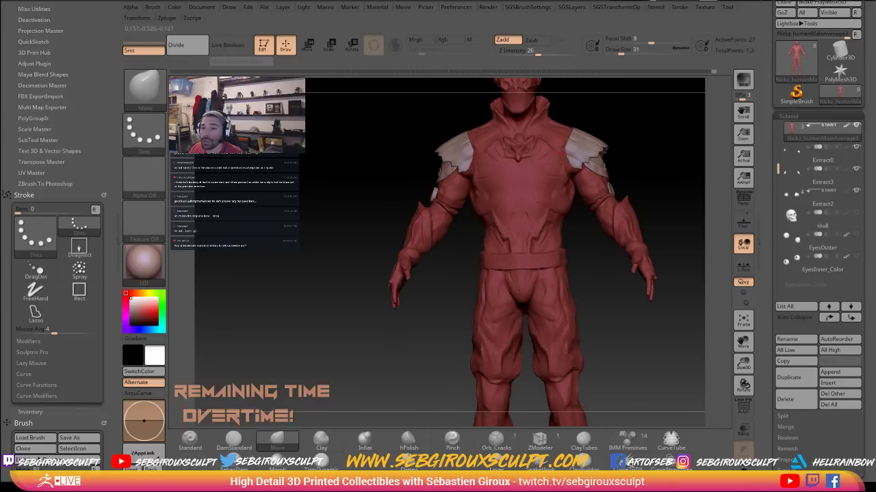
ctrl+right_drag(655, 143, 669, 176)
drag(660, 231, 639, 244)
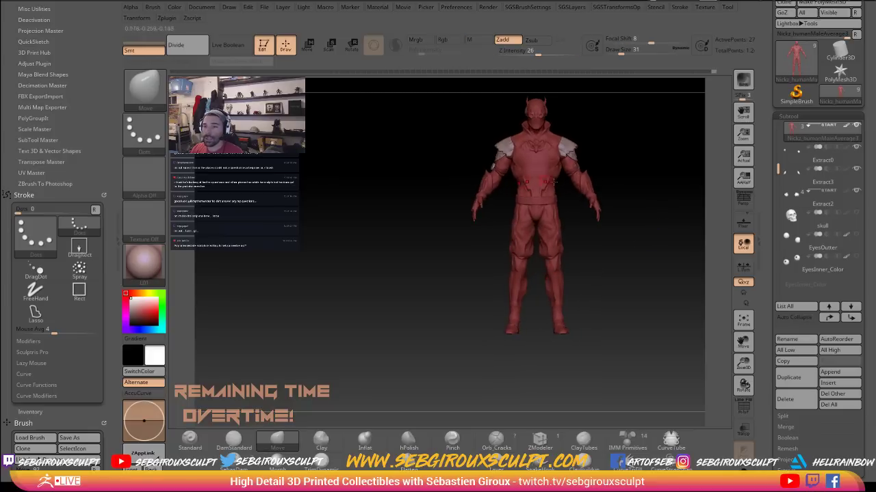
mouse_move(506, 357)
ctrl+mouse_down()
mouse_move(528, 234)
mouse_move(487, 206)
mouse_move(507, 356)
ctrl+mouse_up()
ctrl+drag(528, 384, 509, 334)
key(space)
click(510, 320)
drag(609, 320, 685, 324)
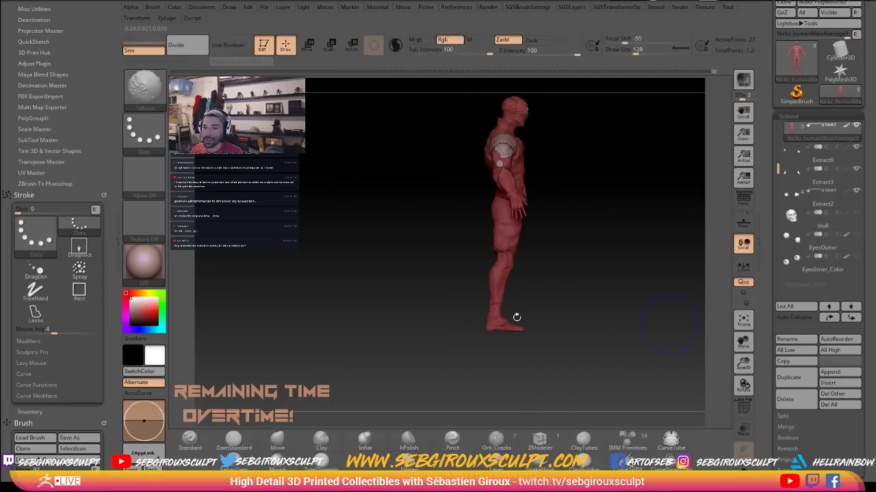
key(space)
click(508, 318)
drag(510, 319, 515, 320)
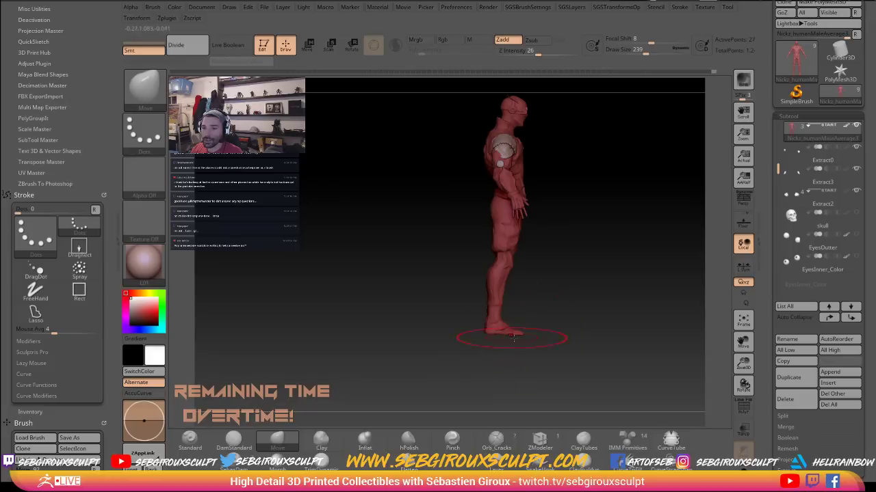
Refine the thighs' and knees' silhouette from the front with the Move brush at draw sizes 172 and 136, and save the project
shift+drag(486, 333, 467, 345)
key(space)
drag(482, 295, 476, 295)
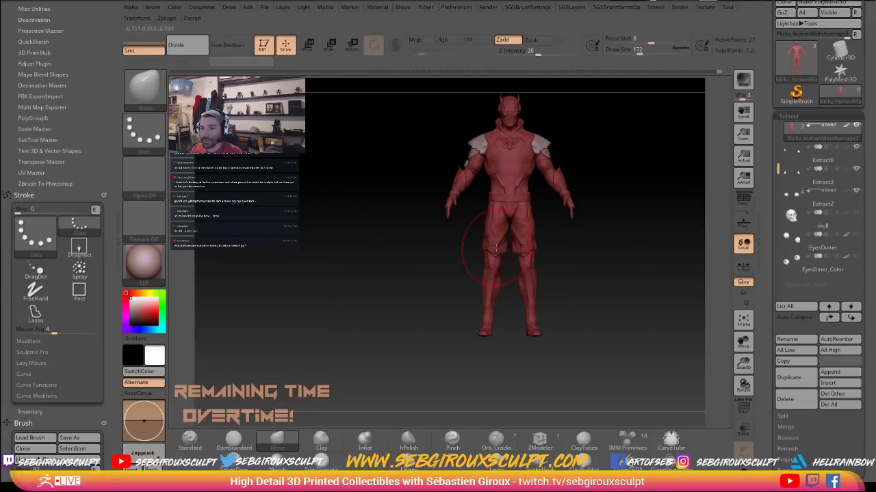
alt+drag(584, 256, 578, 268)
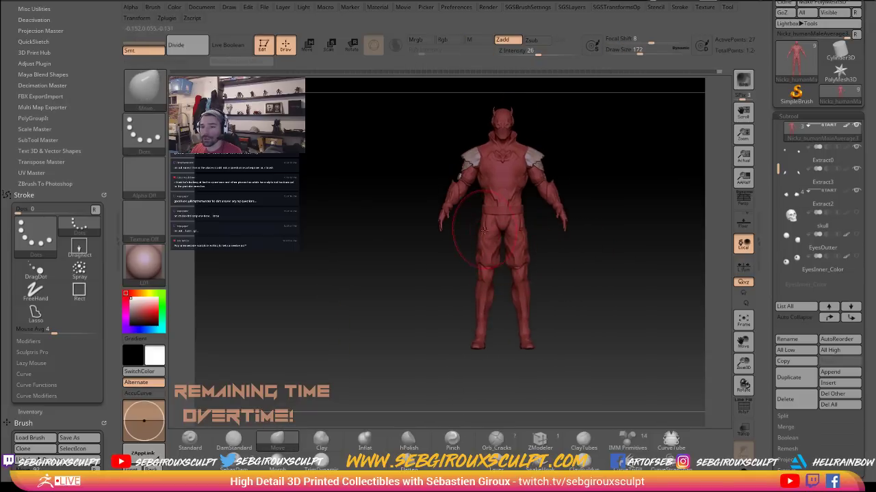
key(space)
drag(483, 262, 492, 265)
key(space)
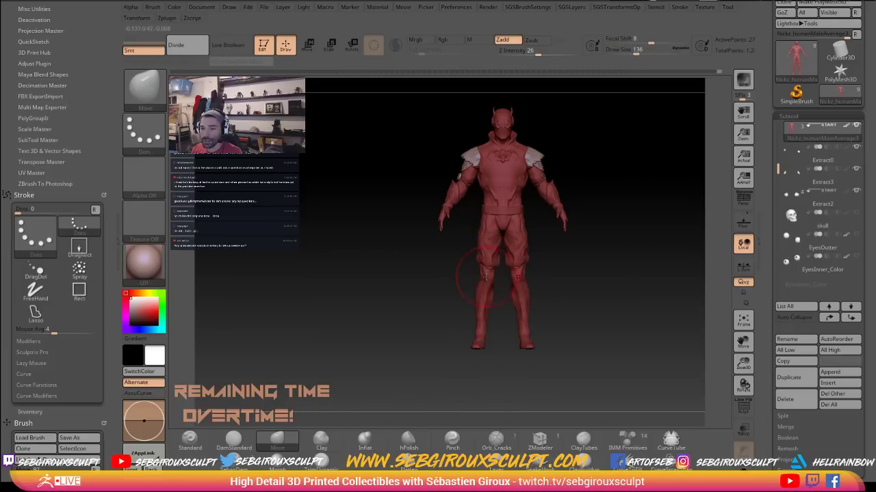
alt+drag(575, 284, 682, 334)
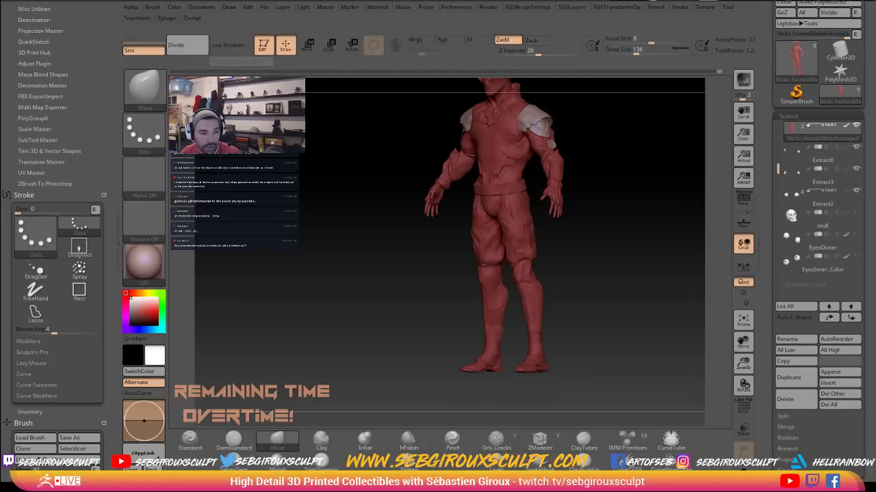
key(ctrl+s)
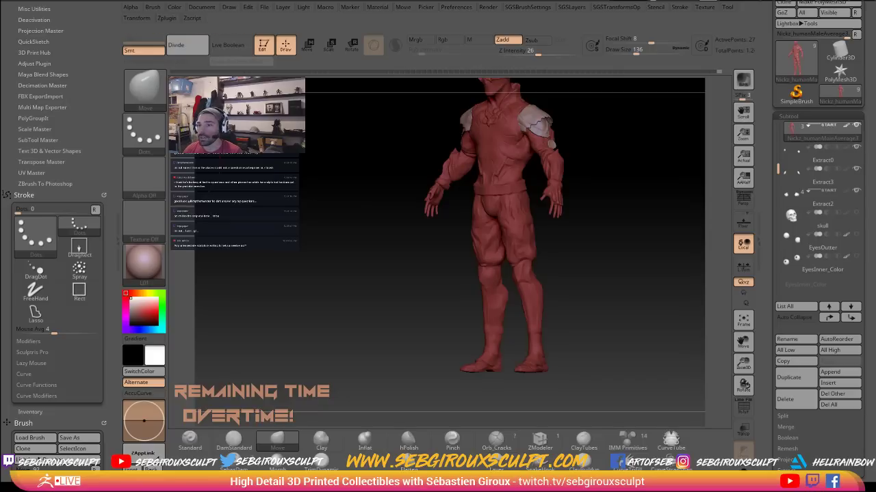
Try BasicMaterial2 and the RS_WetClay MatCap on the model
drag(336, 313, 282, 301)
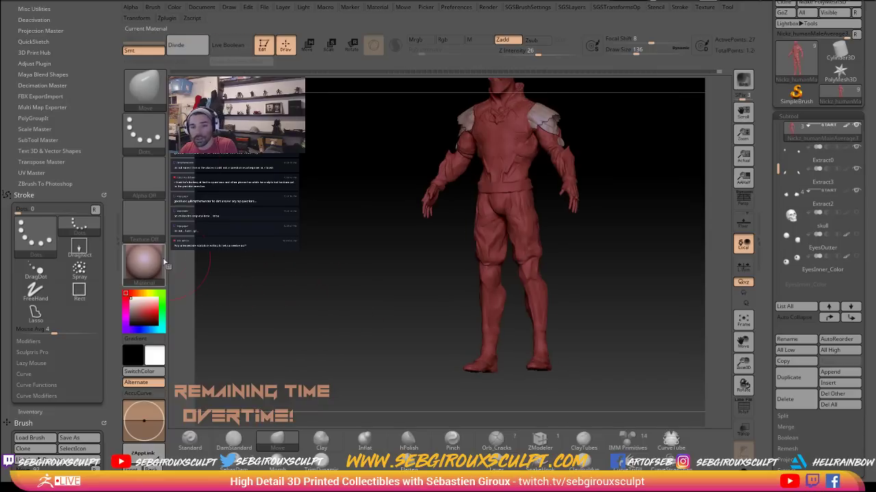
click(144, 263)
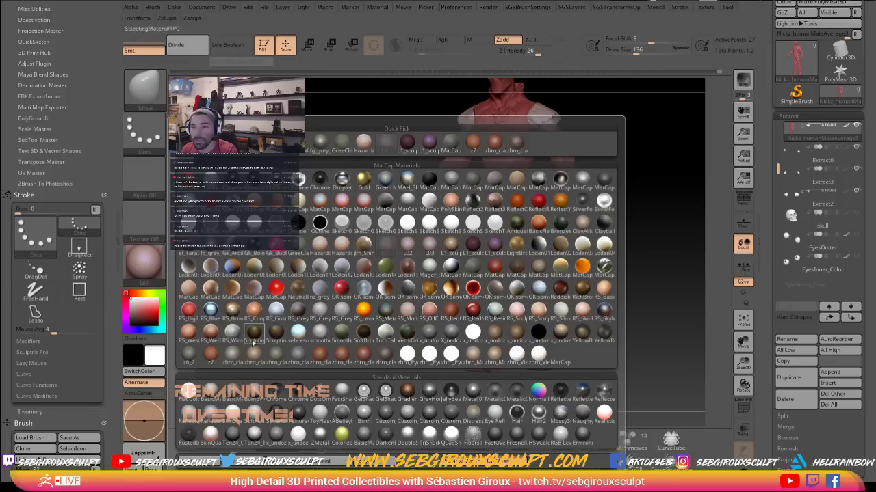
click(231, 399)
drag(338, 232, 396, 295)
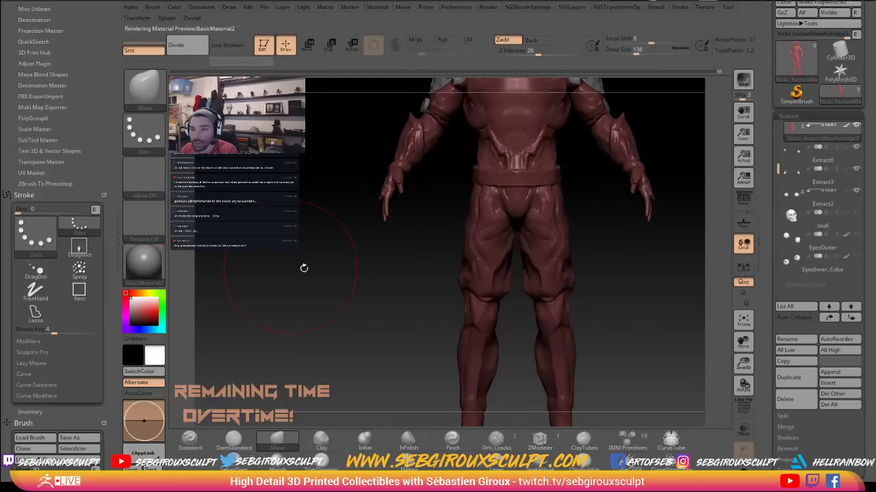
click(143, 263)
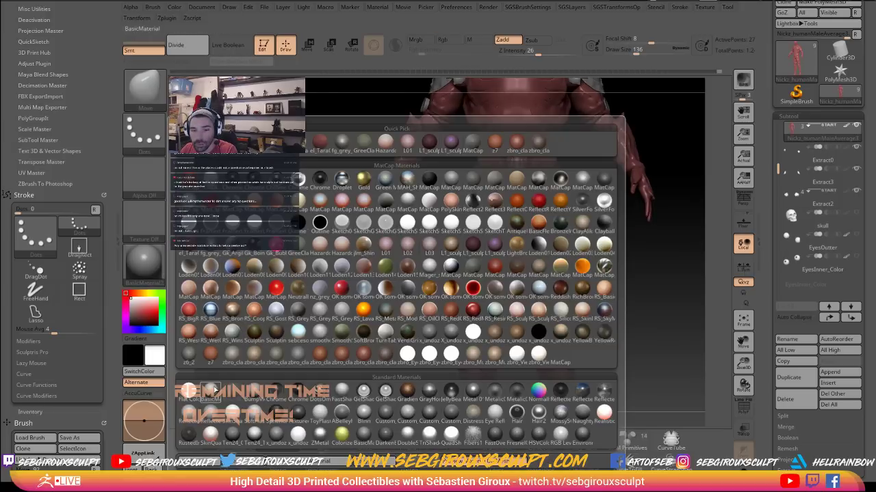
click(212, 336)
alt+drag(321, 281, 305, 307)
Apply a dull grey-olive zbro MatCap material to the model
click(148, 268)
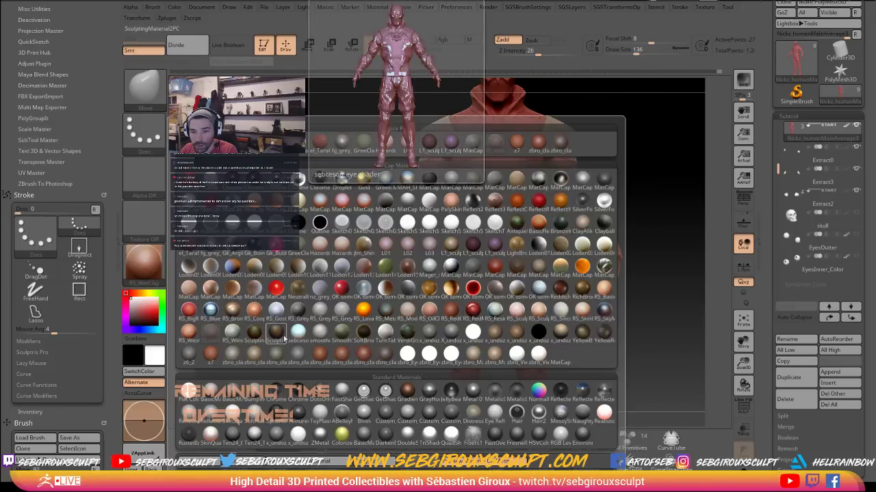
click(229, 357)
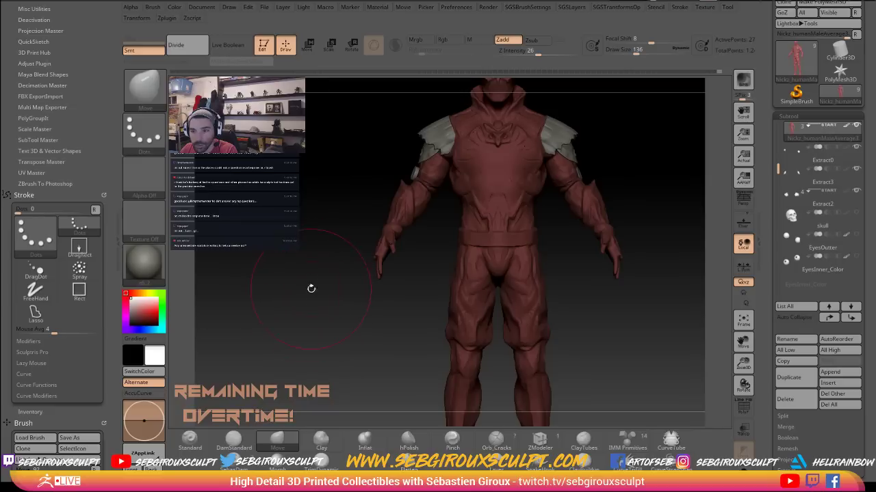
mouse_move(309, 301)
alt+mouse_down()
mouse_move(315, 317)
mouse_move(325, 286)
mouse_move(311, 308)
mouse_move(284, 290)
alt+mouse_up()
key(shift)
Adjust the body's mid-back contour from behind with the Move brush at draw size 94
drag(610, 361, 529, 242)
mouse_move(597, 251)
mouse_down()
mouse_move(524, 257)
mouse_move(559, 270)
mouse_move(395, 190)
mouse_up()
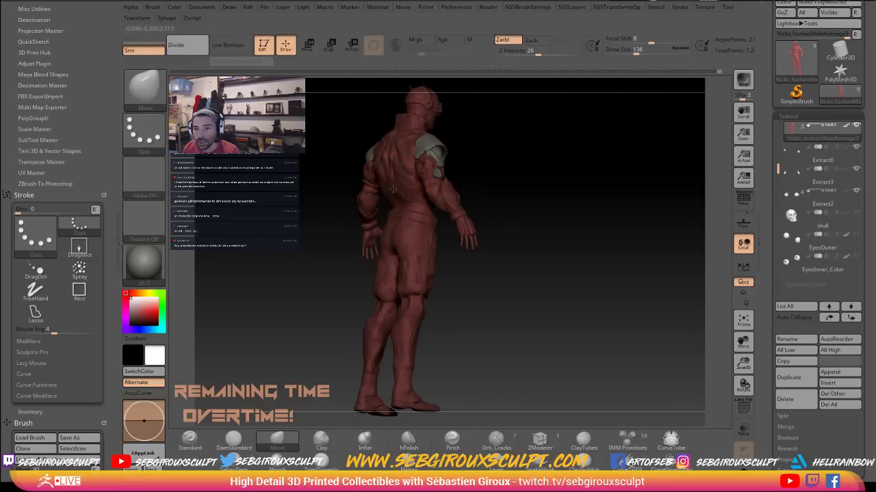
drag(532, 169, 580, 183)
key(space)
drag(394, 190, 389, 190)
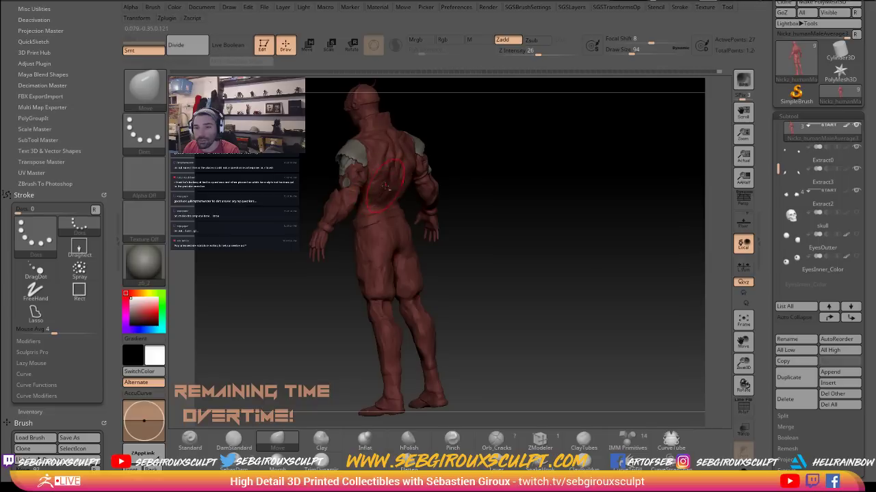
mouse_move(517, 178)
mouse_down()
mouse_move(372, 189)
mouse_move(368, 200)
mouse_move(555, 218)
mouse_move(579, 260)
mouse_move(561, 266)
mouse_move(582, 255)
mouse_move(563, 260)
mouse_move(545, 246)
mouse_up()
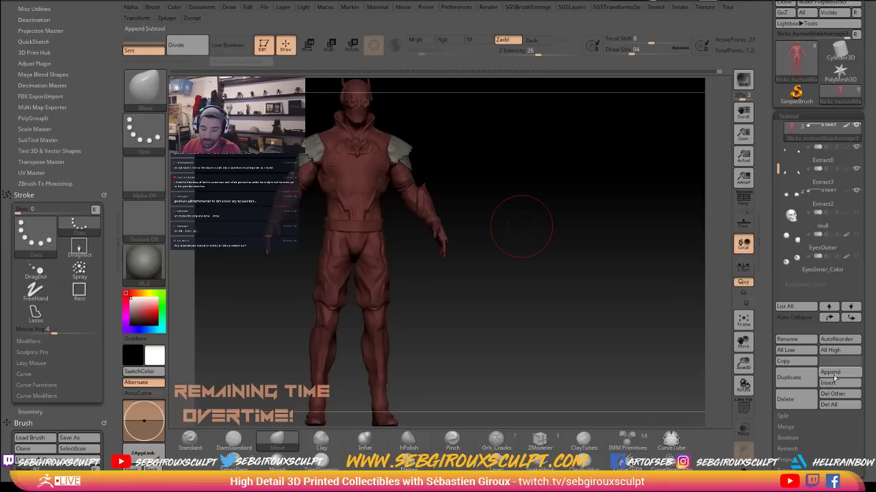
mouse_move(534, 313)
alt+mouse_down()
mouse_move(545, 296)
mouse_move(582, 331)
alt+mouse_up()
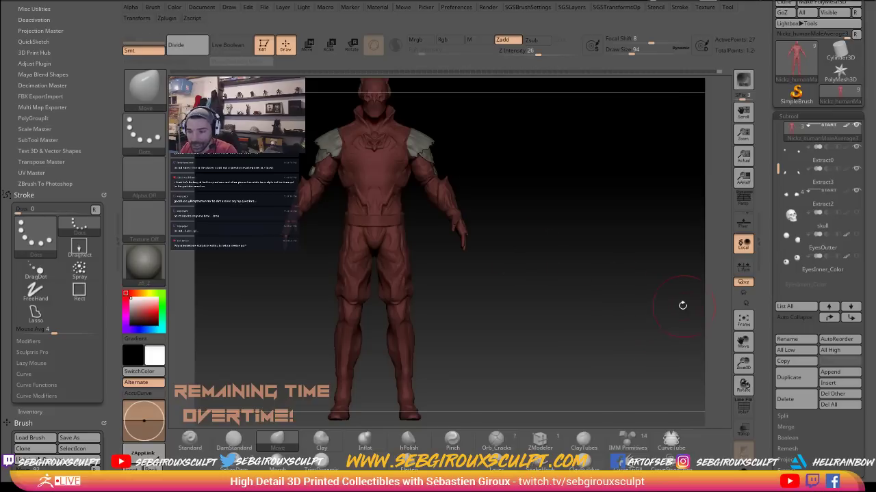
mouse_move(585, 303)
alt+mouse_down()
mouse_move(583, 335)
mouse_move(567, 335)
alt+mouse_up()
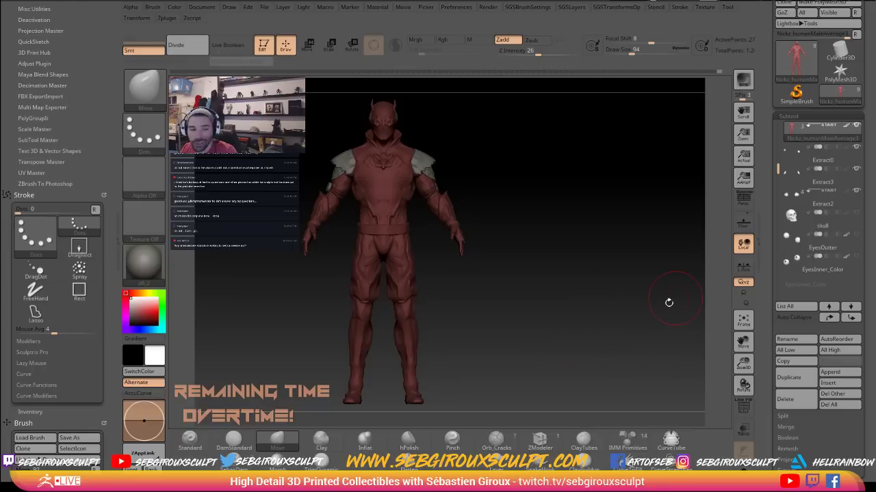